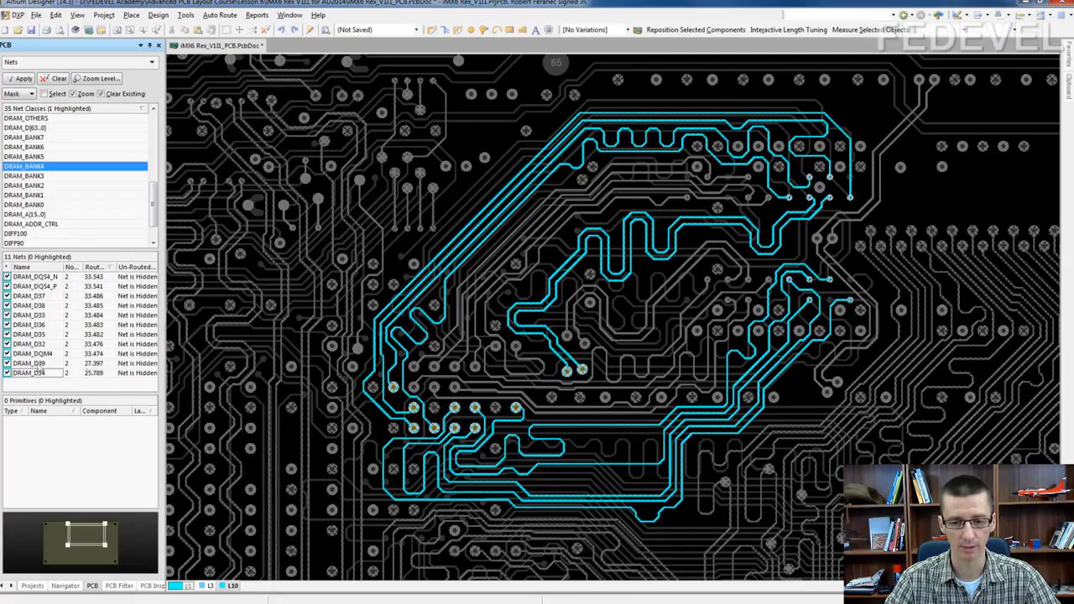
# Step: Highlight the DRAM_D34 and DRAM_D39 nets of the DRAM_BANK4 class to inspect their routing
pyautogui.click(40, 365)
pyautogui.click(36, 373)
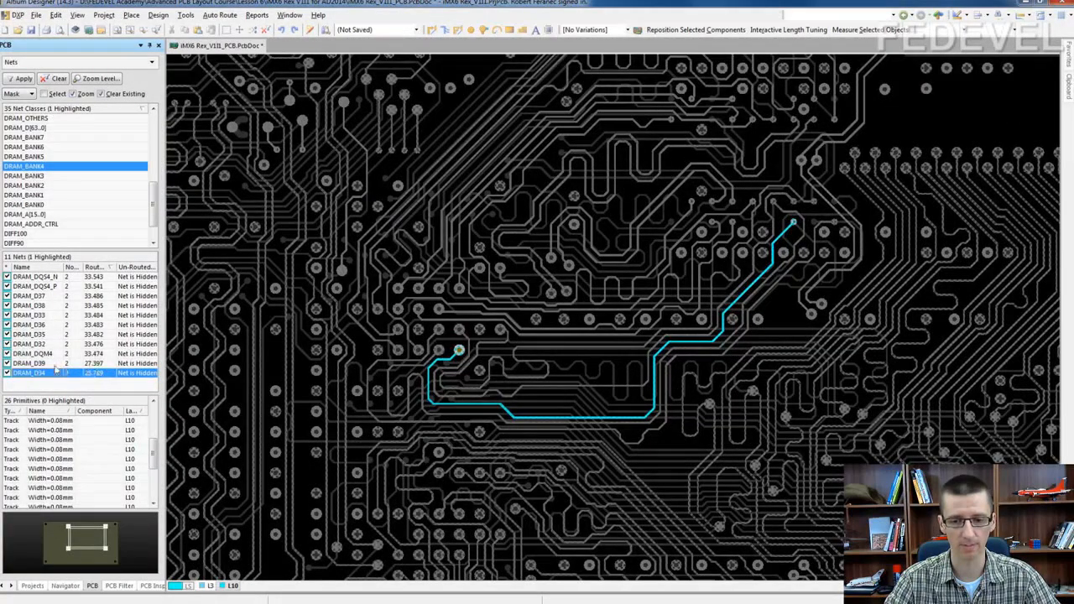
pyautogui.click(51, 366)
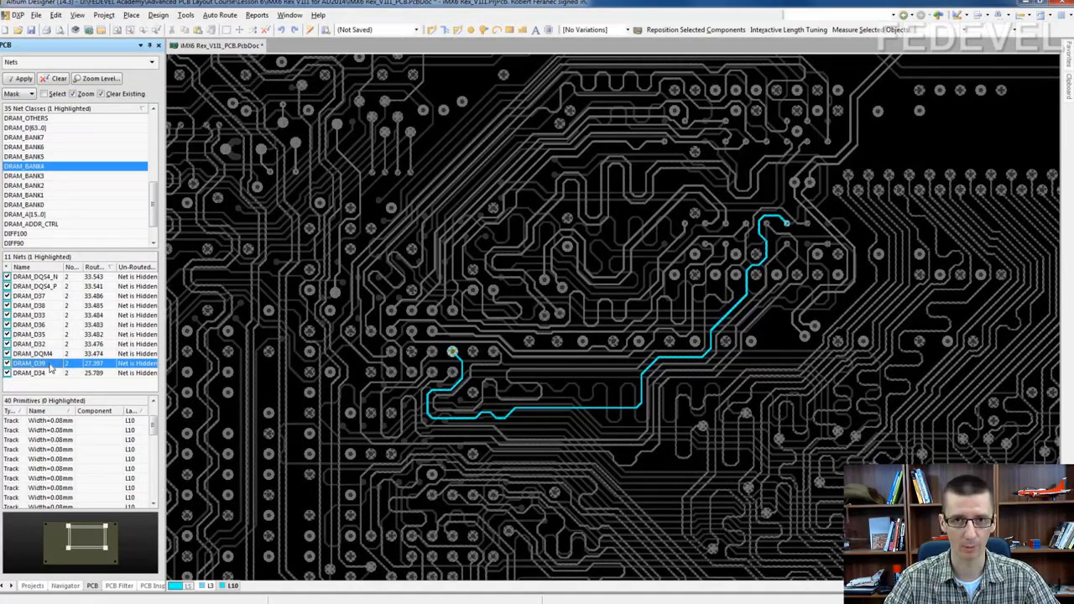
# Step: Create a new High Speed Matched Net Lengths design rule and name it DRAM_BANK4
pyautogui.click(158, 15)
pyautogui.click(165, 59)
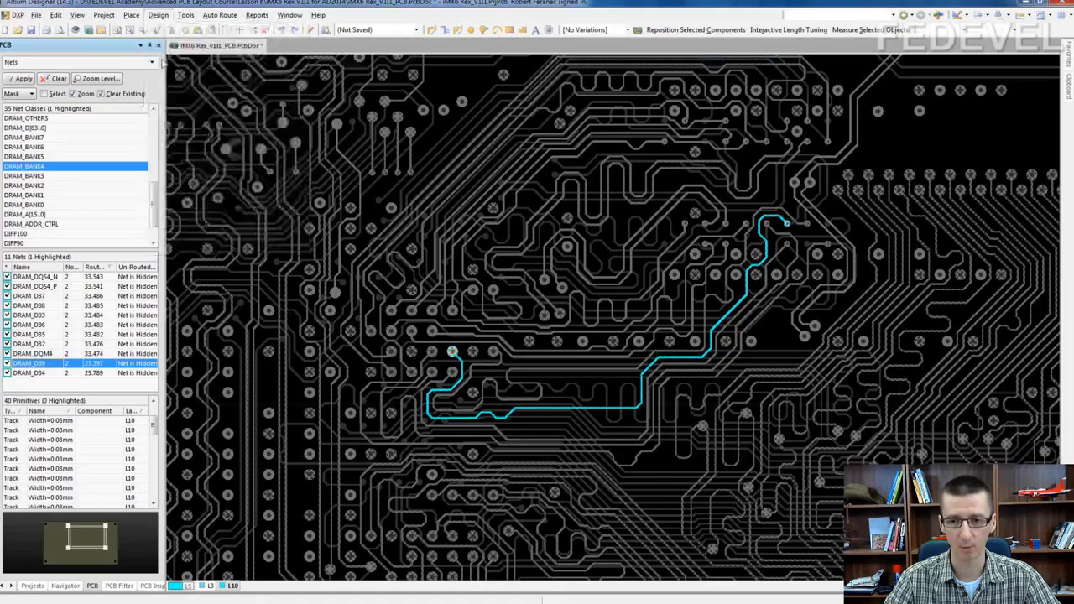
pyautogui.click(235, 258)
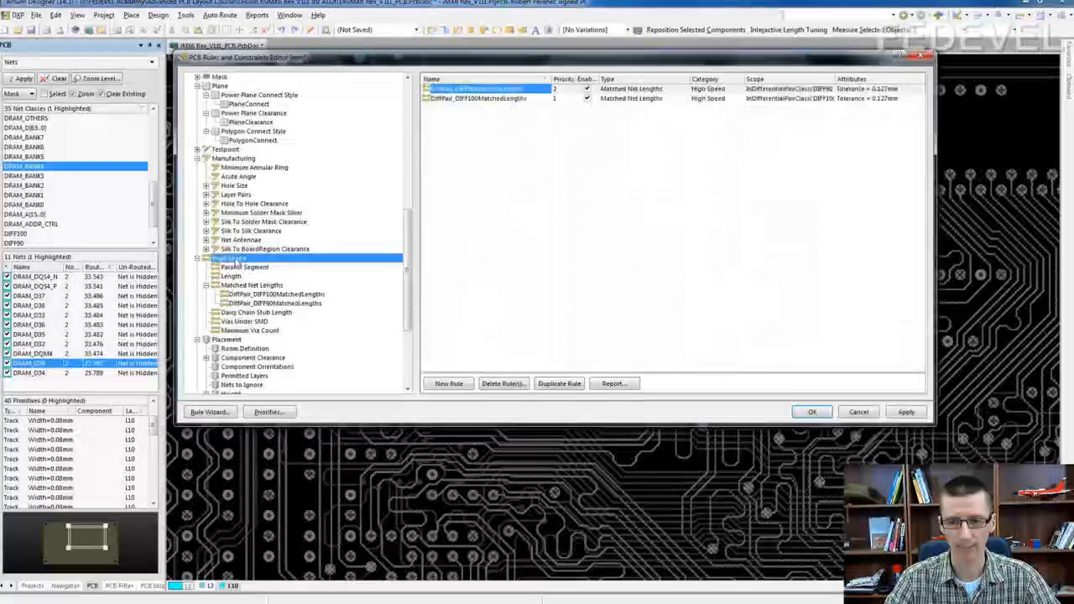
pyautogui.click(247, 285)
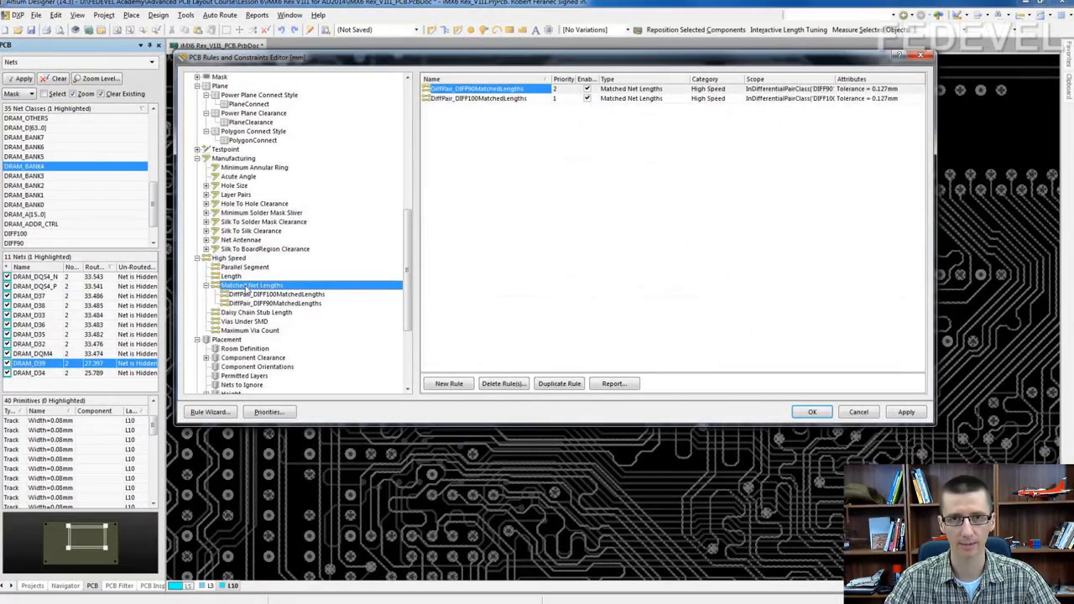
pyautogui.rightClick(247, 288)
pyautogui.click(267, 298)
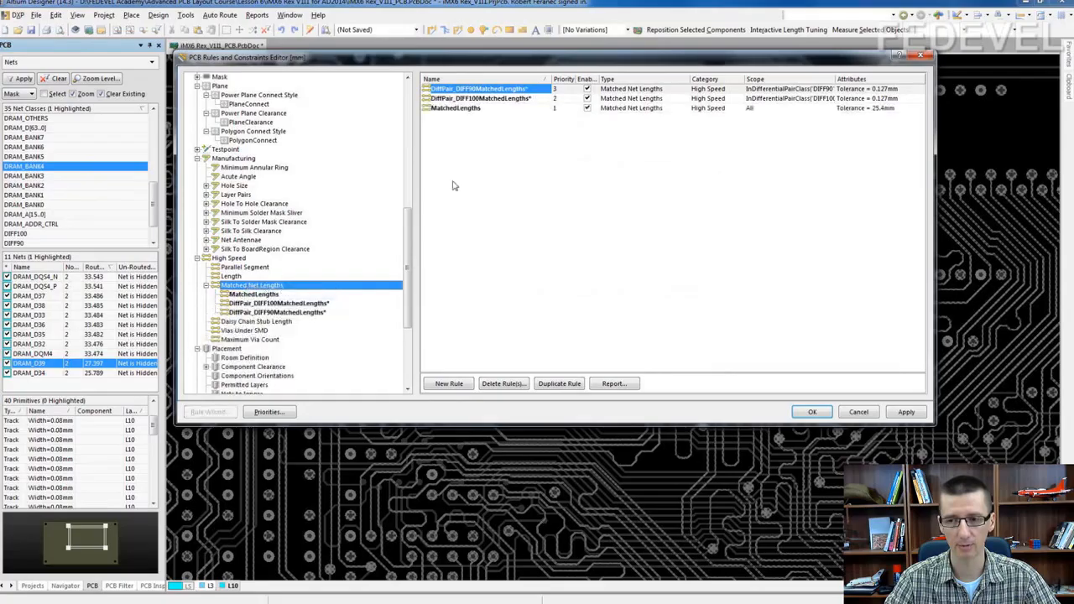
pyautogui.doubleClick(431, 108)
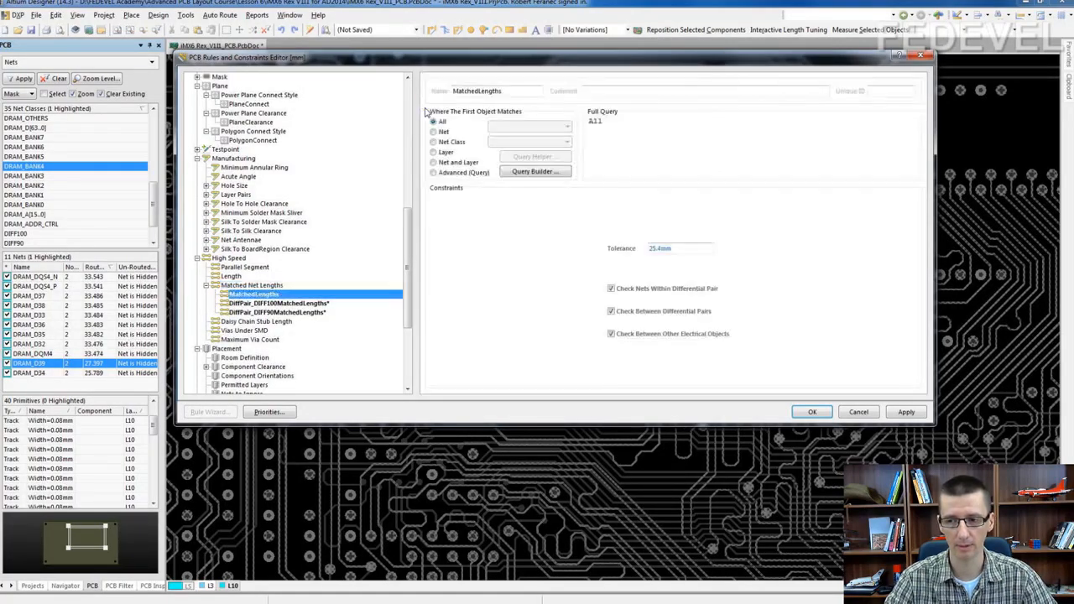
pyautogui.doubleClick(521, 91)
pyautogui.write('DRAM_BANK4')
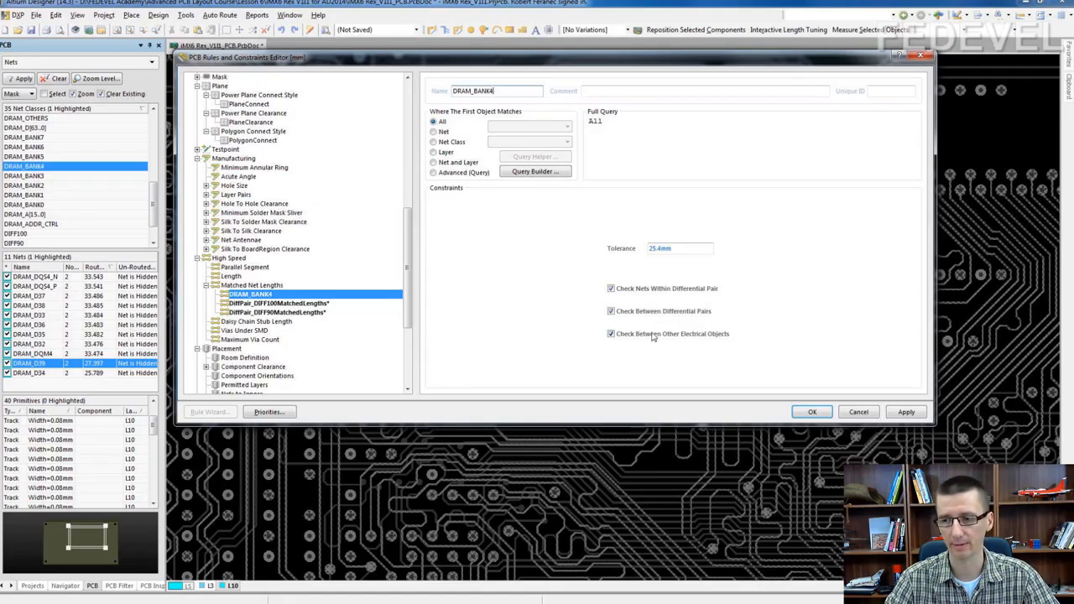
# Step: Disable the rule's checks within and between differential pairs and limit its scope to the DRAM_BANK4 net class
pyautogui.click(612, 288)
pyautogui.click(612, 312)
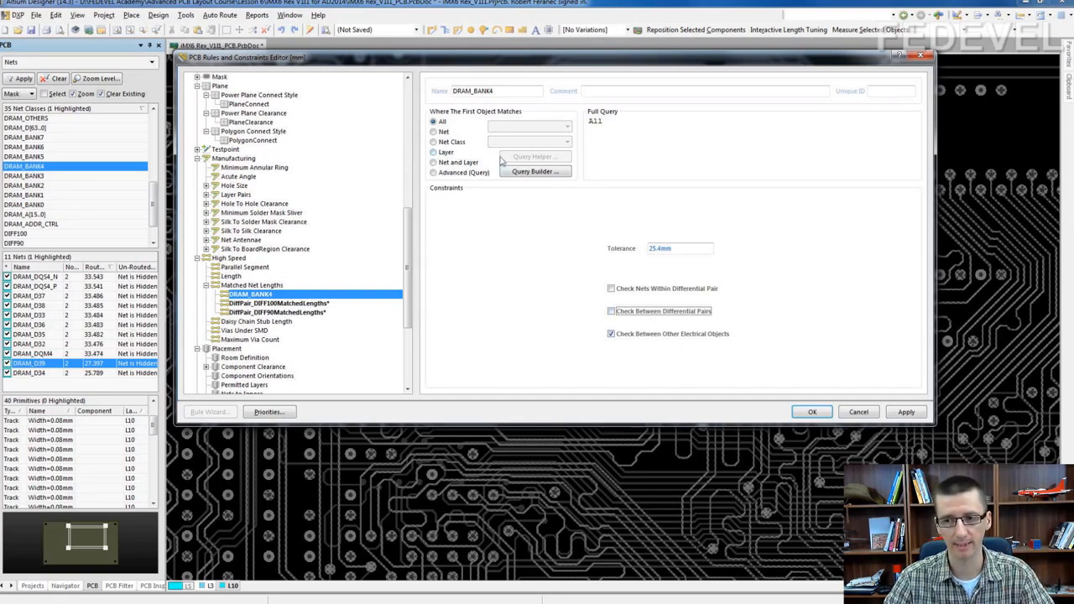
pyautogui.click(457, 143)
pyautogui.click(511, 127)
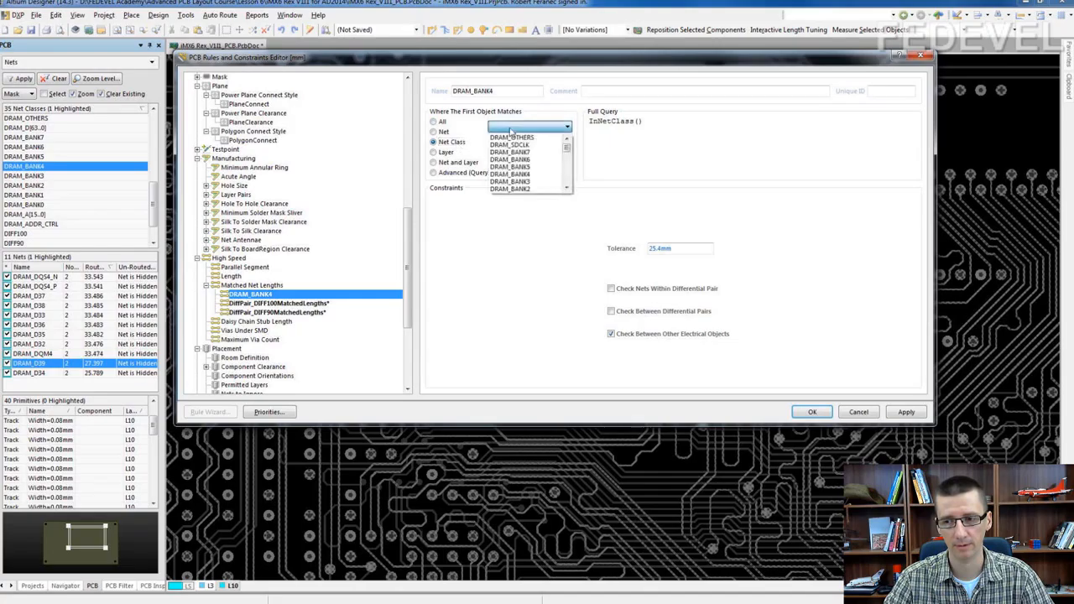
pyautogui.click(509, 173)
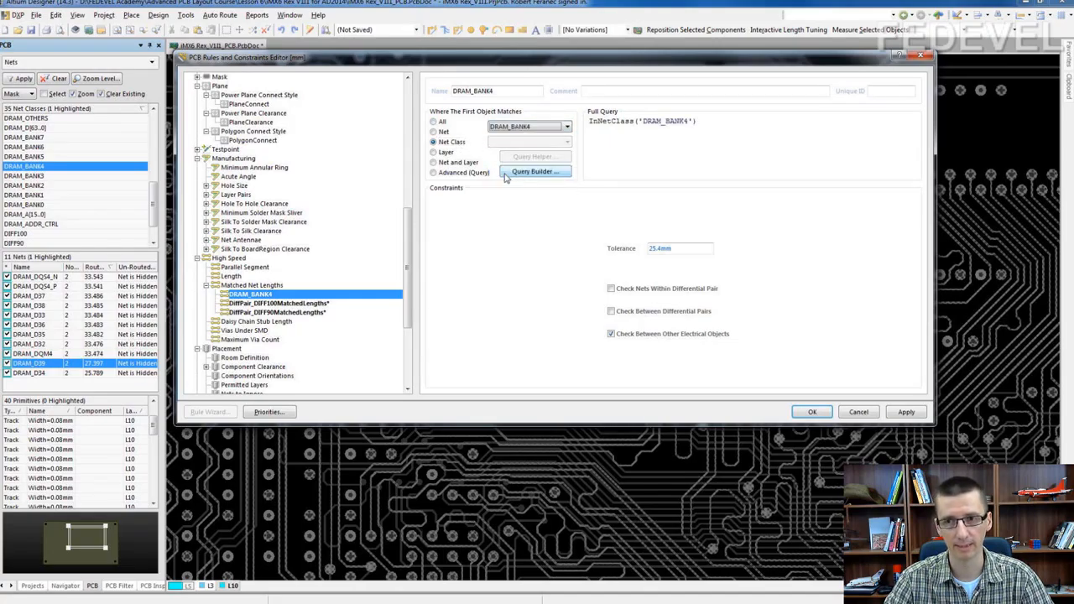
# Step: Set the matched length tolerance to 10mil and confirm the design rule changes
pyautogui.moveTo(696, 249); pyautogui.dragTo(563, 255)
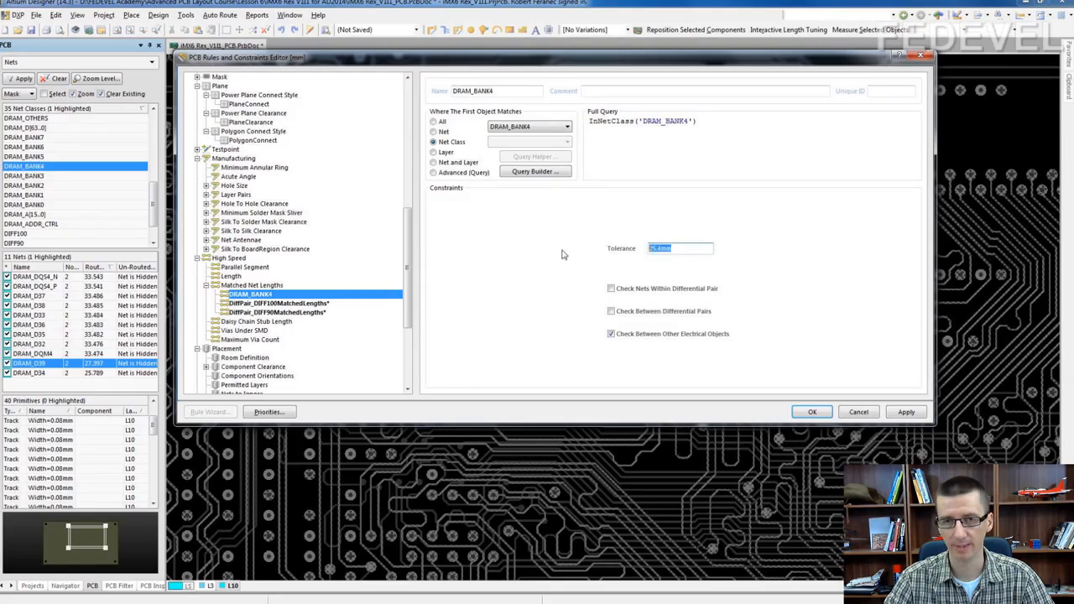
pyautogui.write('10mil')
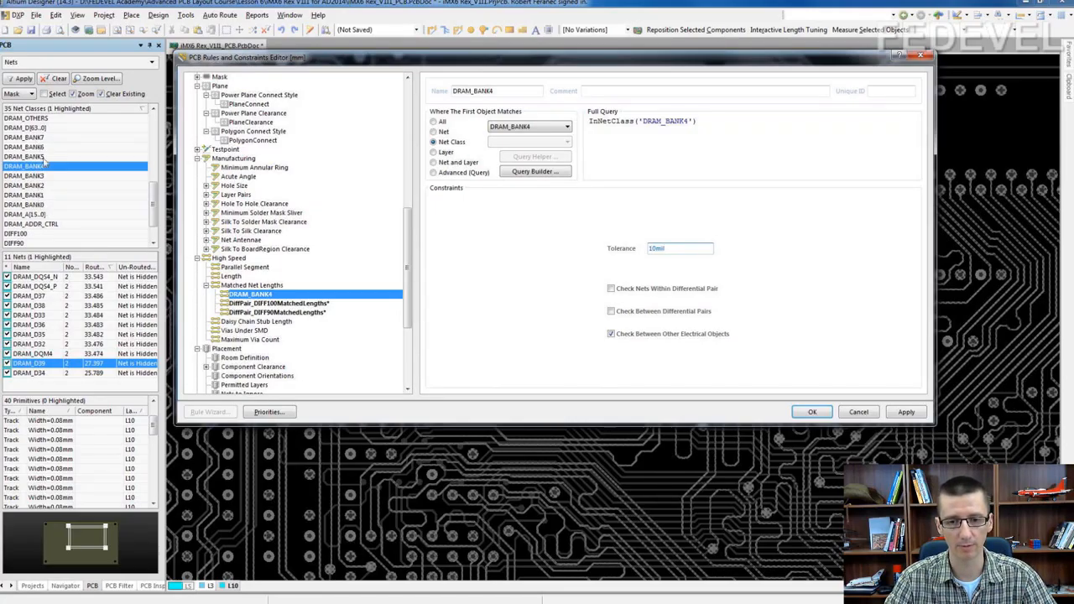
pyautogui.click(560, 126)
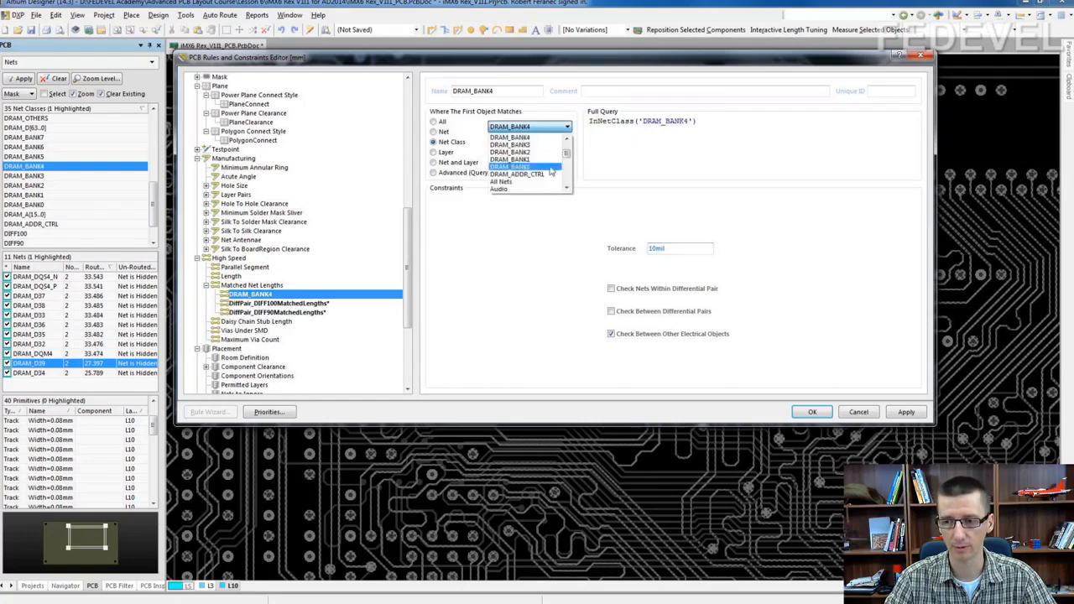
pyautogui.click(529, 294)
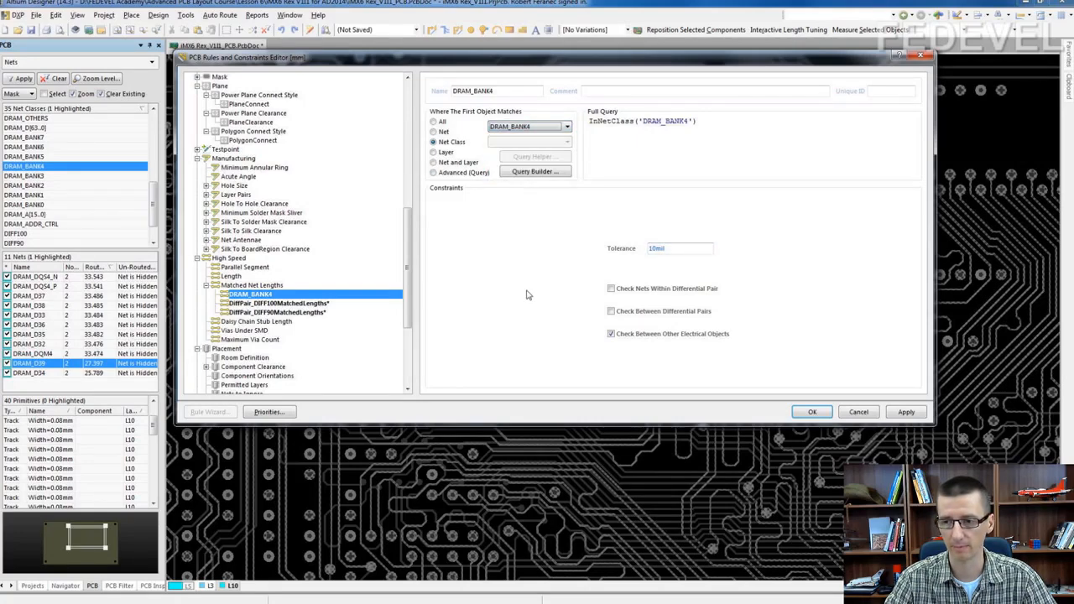
pyautogui.click(813, 412)
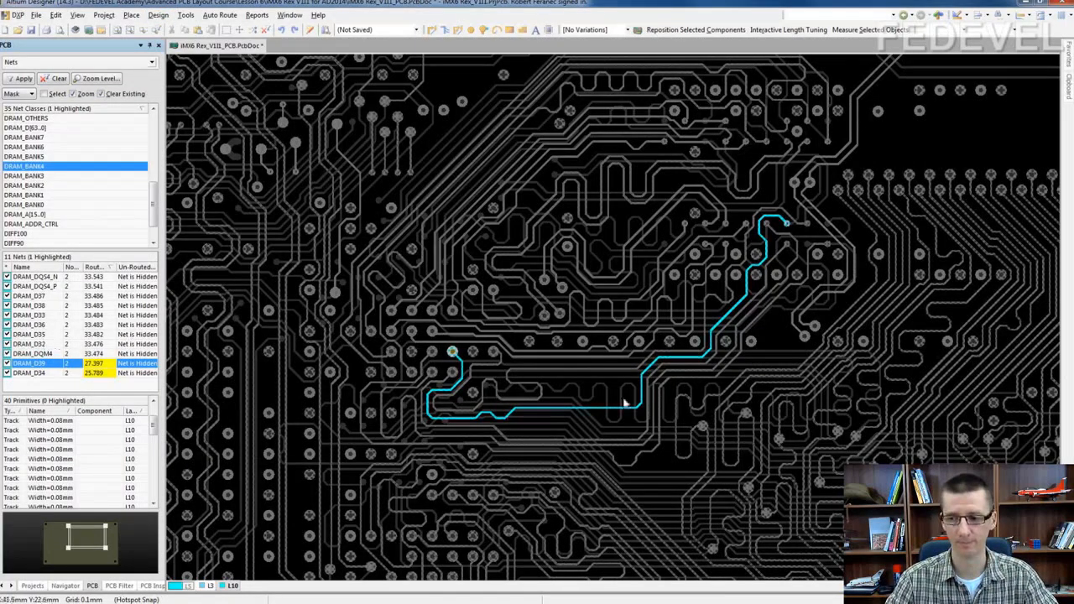
# Step: Add a five-loop meander to the lower horizontal segment of DRAM_D34 with Interactive Length Tuning, matching the 33.543mm target length
pyautogui.click(46, 374)
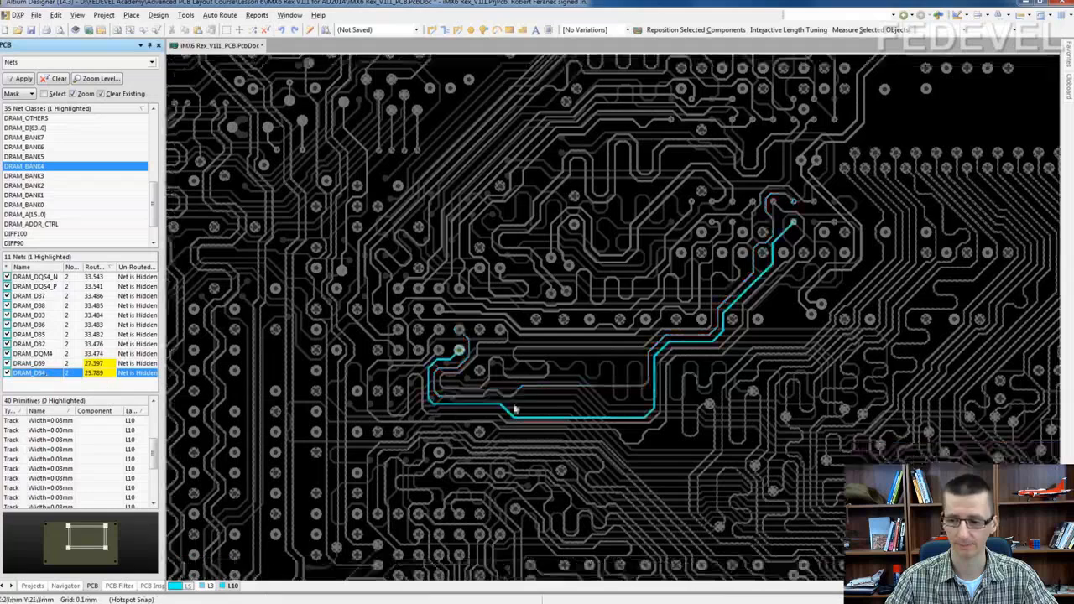
pyautogui.keyDown('ctrl'); pyautogui.scroll(3, 588, 413); pyautogui.keyUp('ctrl')
pyautogui.moveTo(600, 413)
pyautogui.mouseDown(button='right')
pyautogui.moveTo(576, 372)
pyautogui.moveTo(602, 240)
pyautogui.mouseUp(button='right')
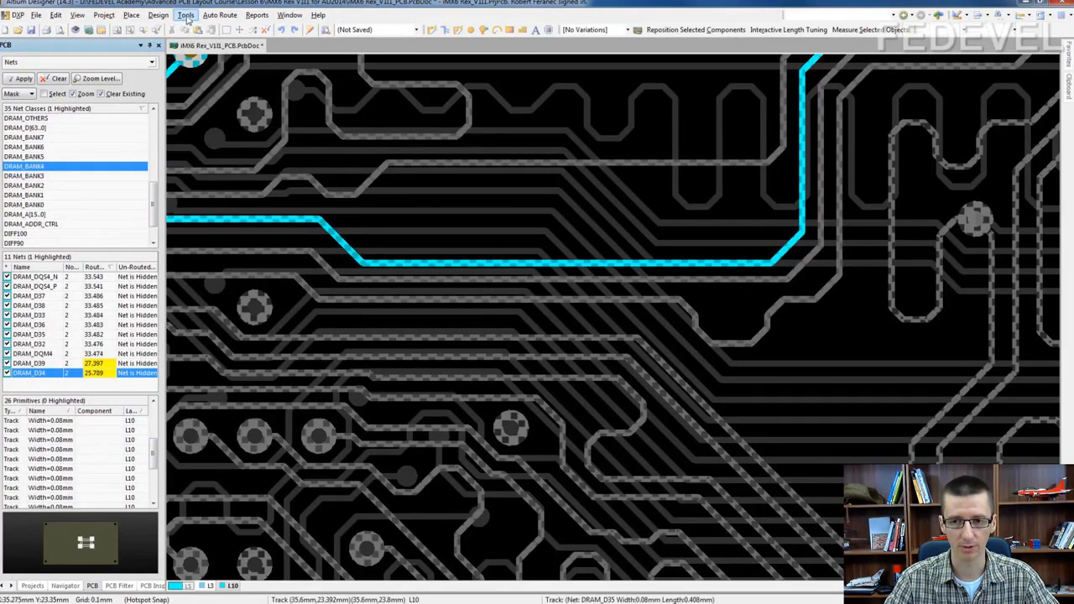
pyautogui.click(186, 15)
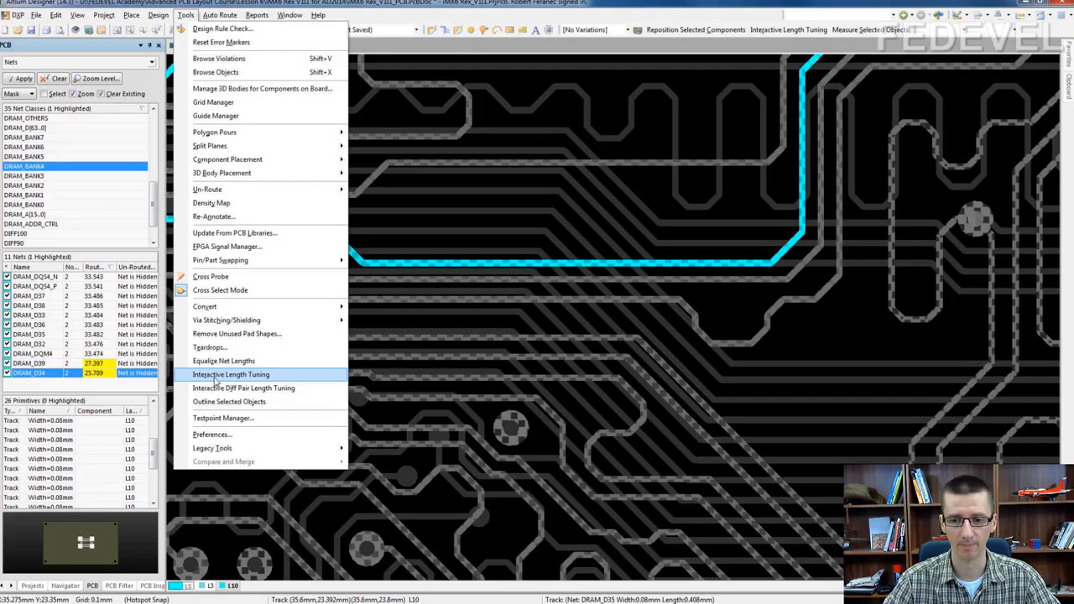
pyautogui.click(216, 375)
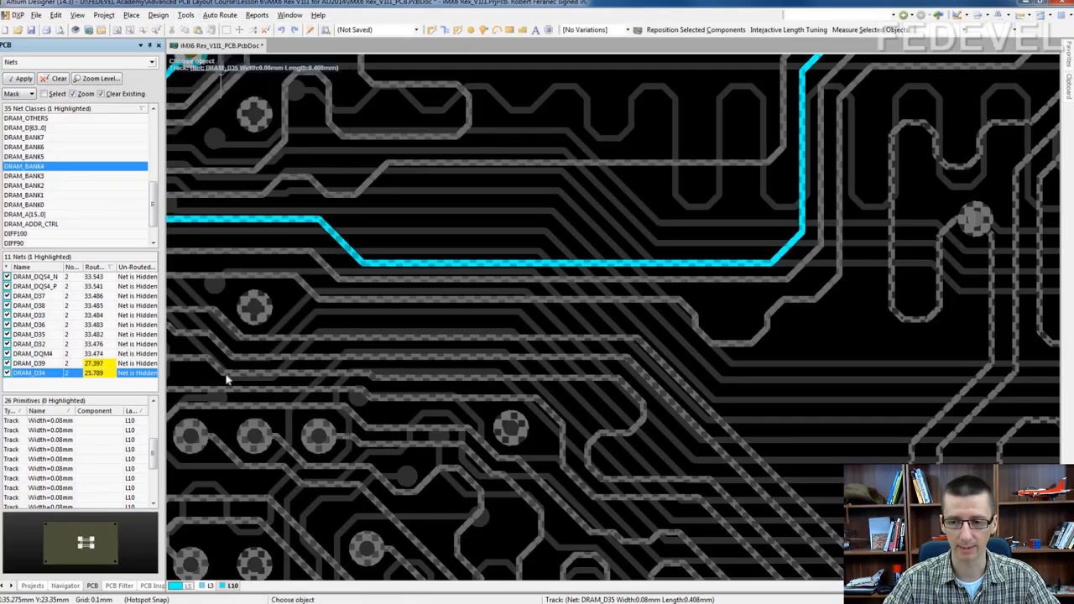
pyautogui.click(386, 264)
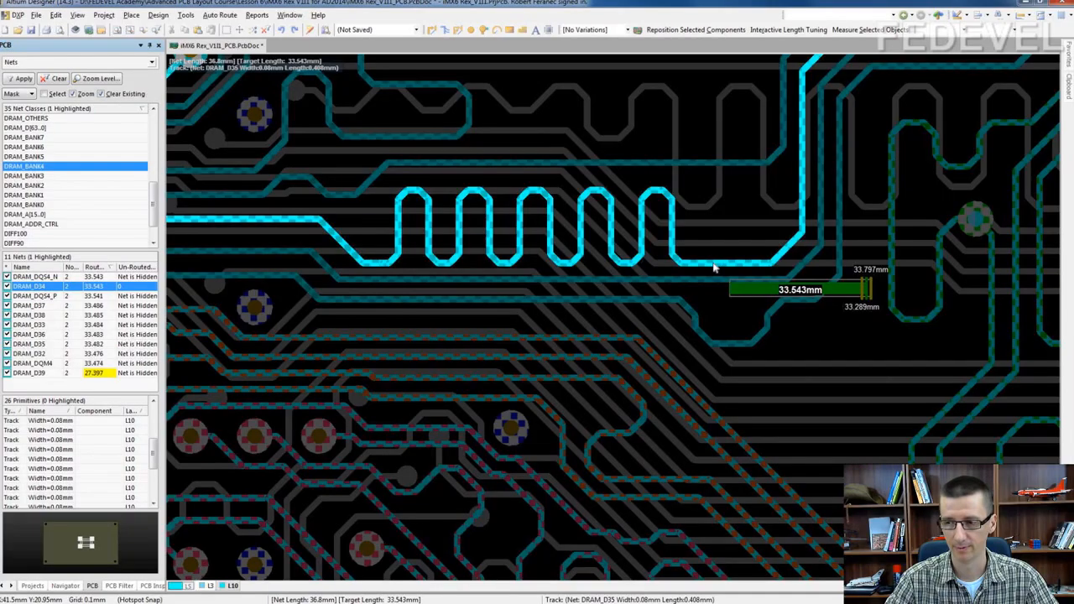
pyautogui.click(714, 268)
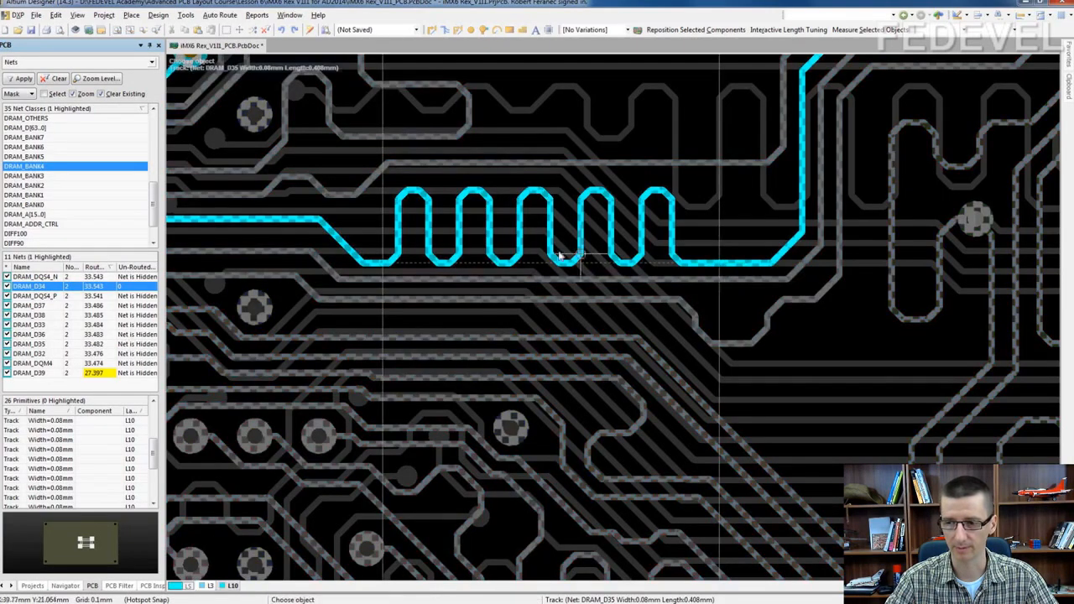
pyautogui.keyDown('ctrl'); pyautogui.scroll(-1, 443, 245); pyautogui.keyUp('ctrl')
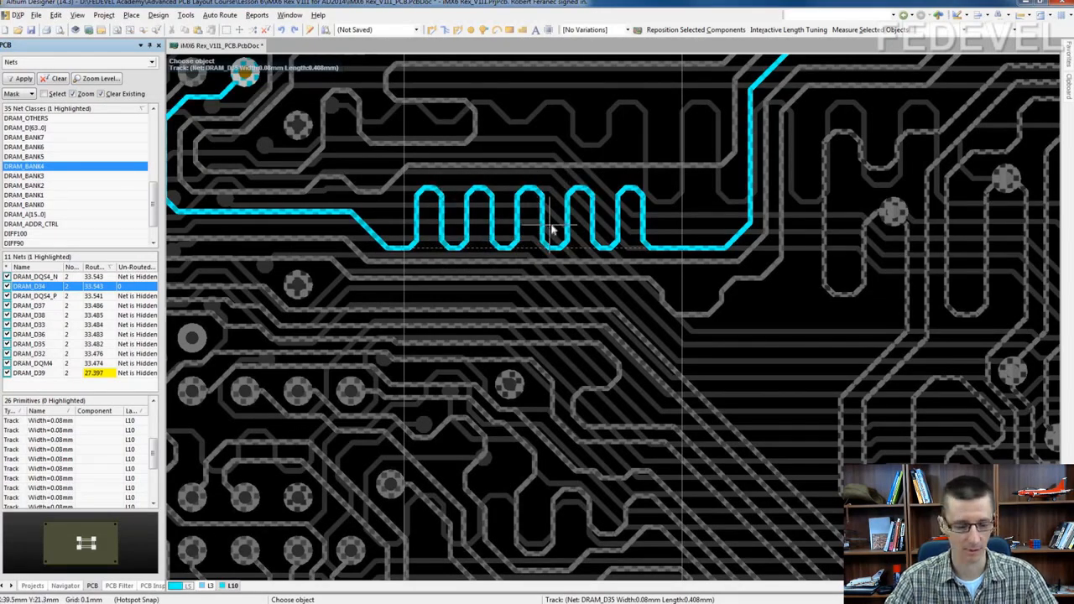
pyautogui.press('Escape')
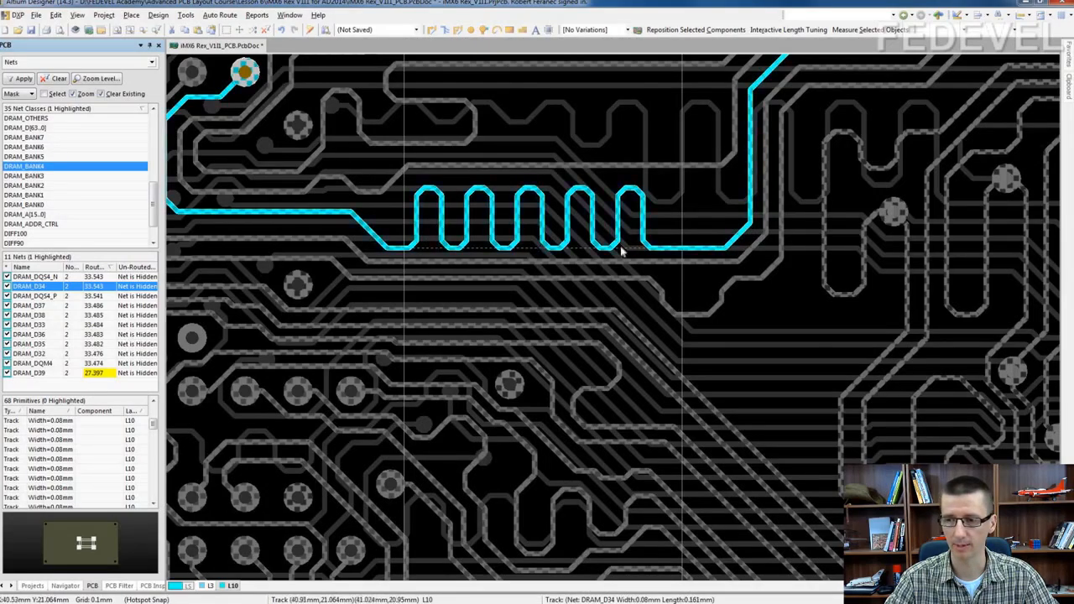
# Step: Shrink the DRAM_D34 meander's tall bounding box from above and below until it closely surrounds the loops
pyautogui.keyDown('ctrl'); pyautogui.scroll(-2, 621, 247); pyautogui.keyUp('ctrl')
pyautogui.moveTo(623, 141)
pyautogui.mouseDown(button='right')
pyautogui.moveTo(473, 305)
pyautogui.moveTo(467, 376)
pyautogui.mouseUp(button='right')
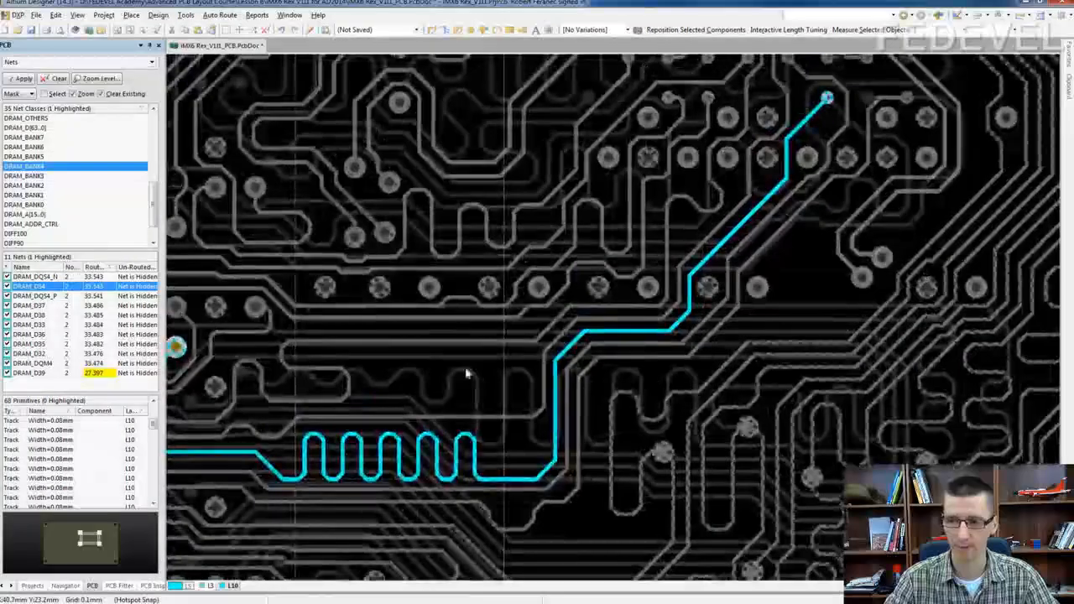
pyautogui.keyDown('ctrl'); pyautogui.scroll(-1, 460, 285); pyautogui.keyUp('ctrl')
pyautogui.moveTo(463, 173); pyautogui.dragTo(456, 239, button='right')
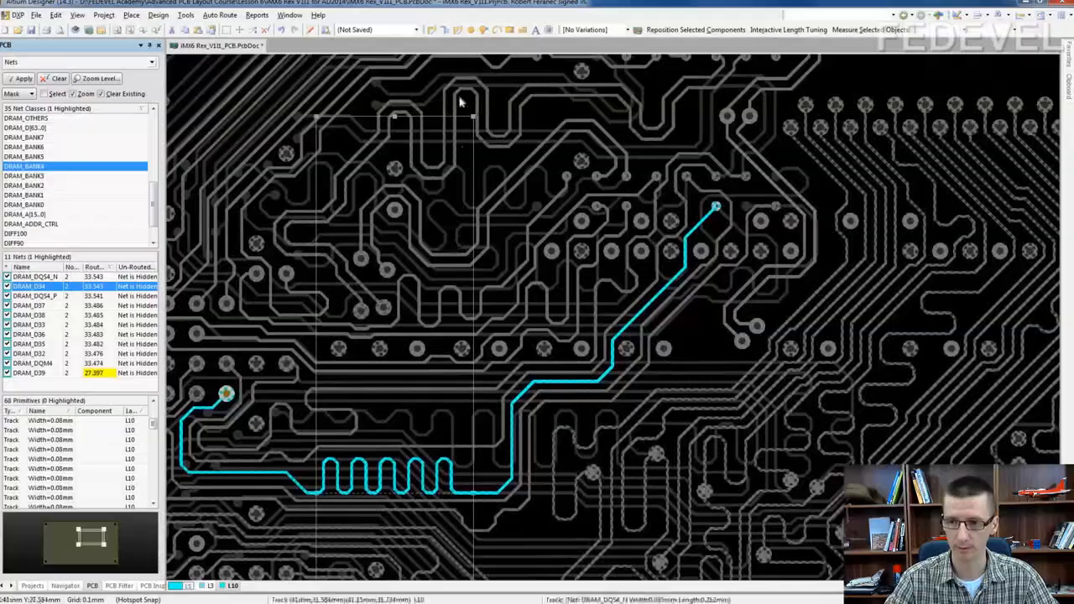
pyautogui.moveTo(451, 117); pyautogui.dragTo(437, 442)
pyautogui.moveTo(602, 421); pyautogui.dragTo(630, 68, button='right')
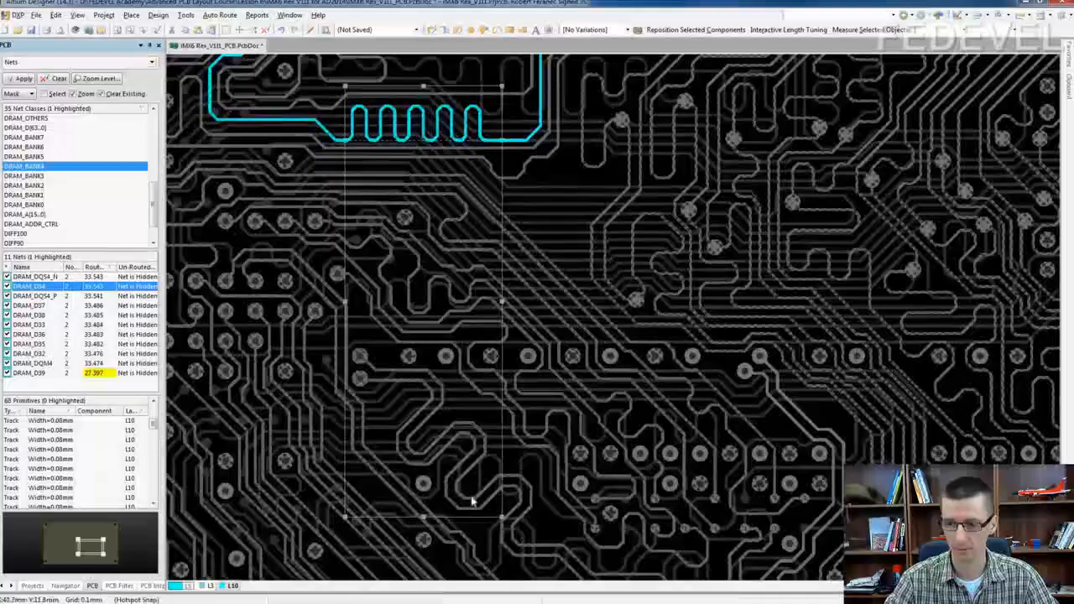
pyautogui.moveTo(469, 516); pyautogui.dragTo(476, 158)
pyautogui.moveTo(565, 151); pyautogui.dragTo(836, 230, button='right')
pyautogui.keyDown('ctrl'); pyautogui.scroll(3, 513, 233); pyautogui.keyUp('ctrl')
pyautogui.keyDown('ctrl'); pyautogui.scroll(2, 508, 220); pyautogui.keyUp('ctrl')
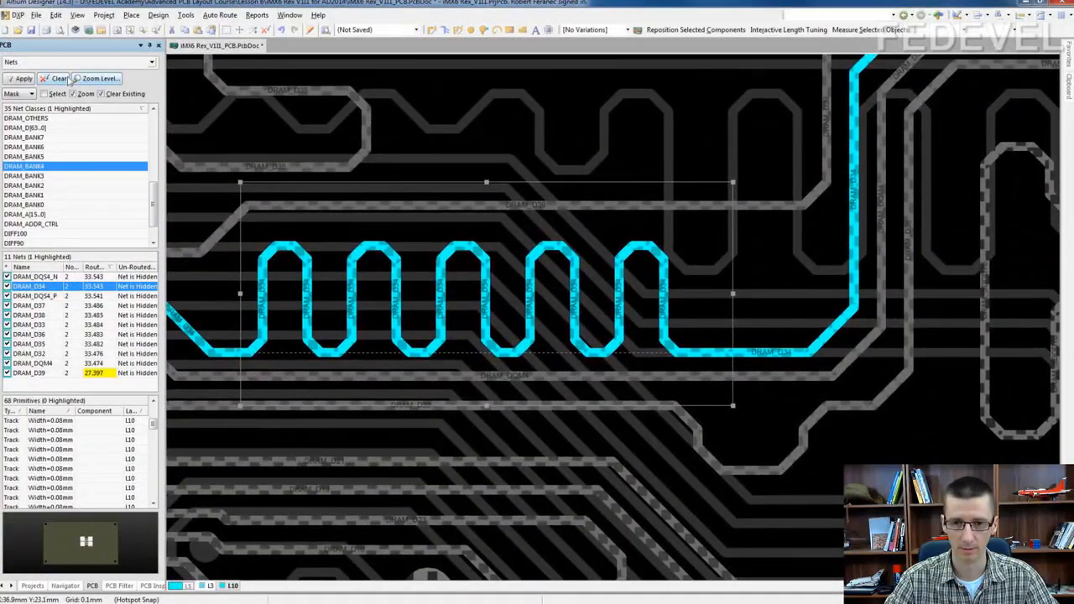
# Step: Clear the net mask, extend the DRAM_D34 meander's bounding box to the right and lower its upper edge to make six shorter loops
pyautogui.click(59, 78)
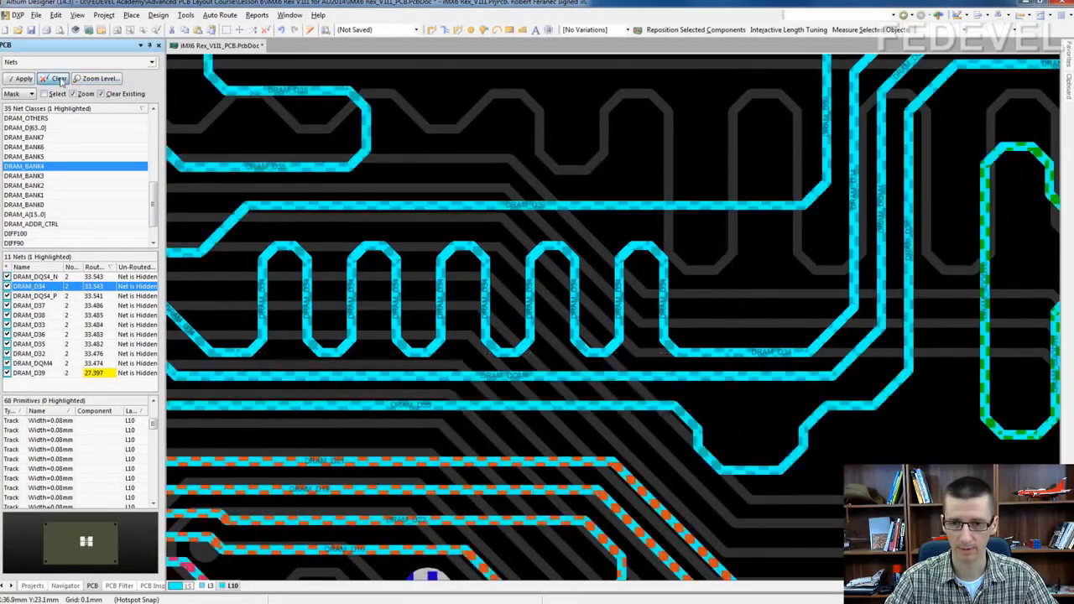
pyautogui.click(621, 295)
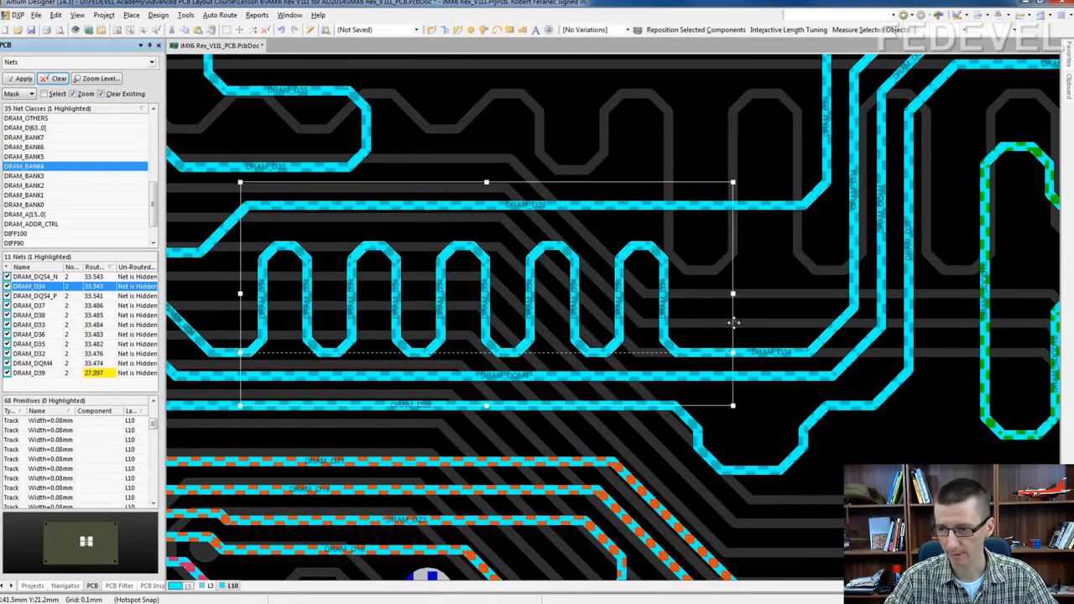
pyautogui.moveTo(734, 322); pyautogui.dragTo(819, 326)
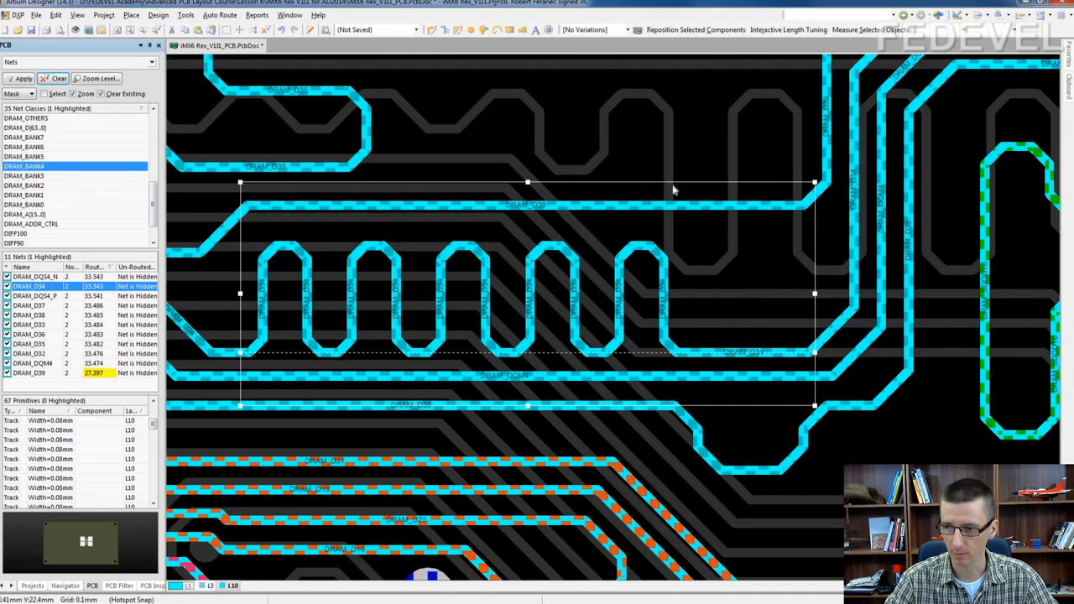
pyautogui.moveTo(672, 186); pyautogui.dragTo(665, 254)
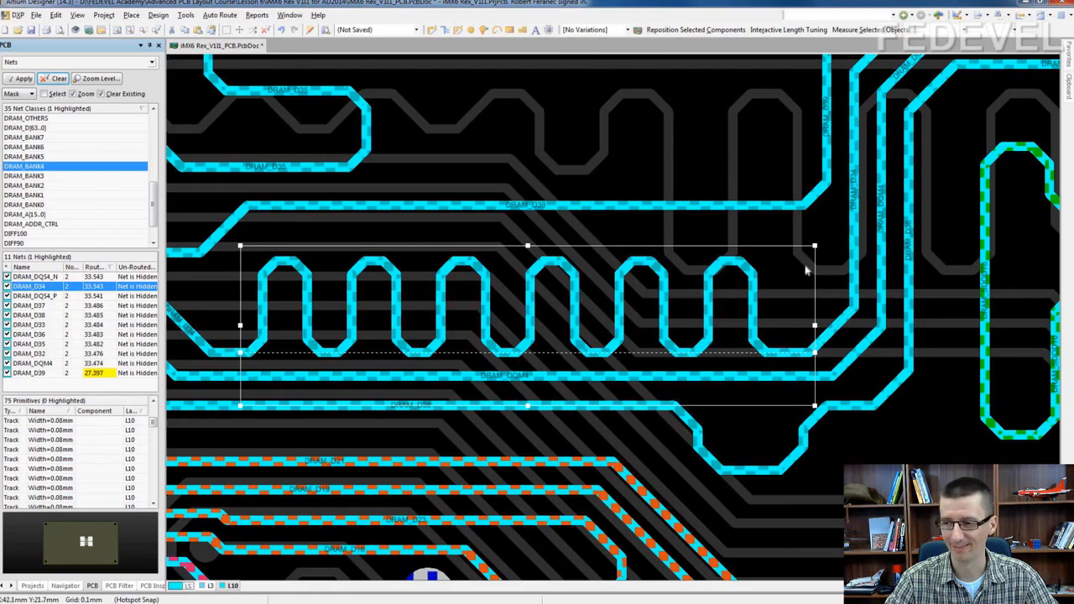
pyautogui.click(829, 283)
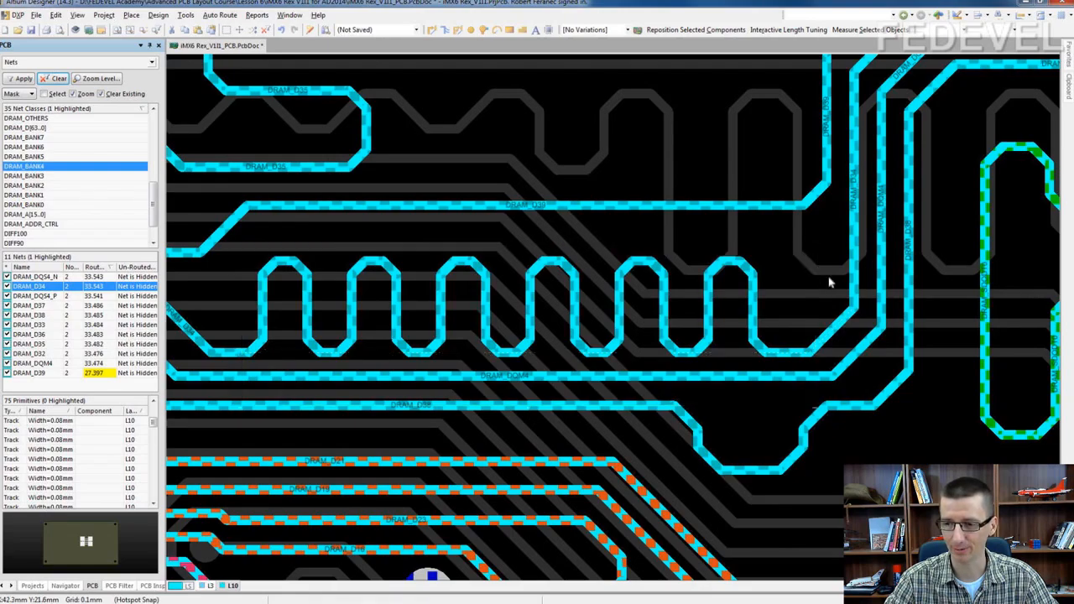
pyautogui.click(668, 299)
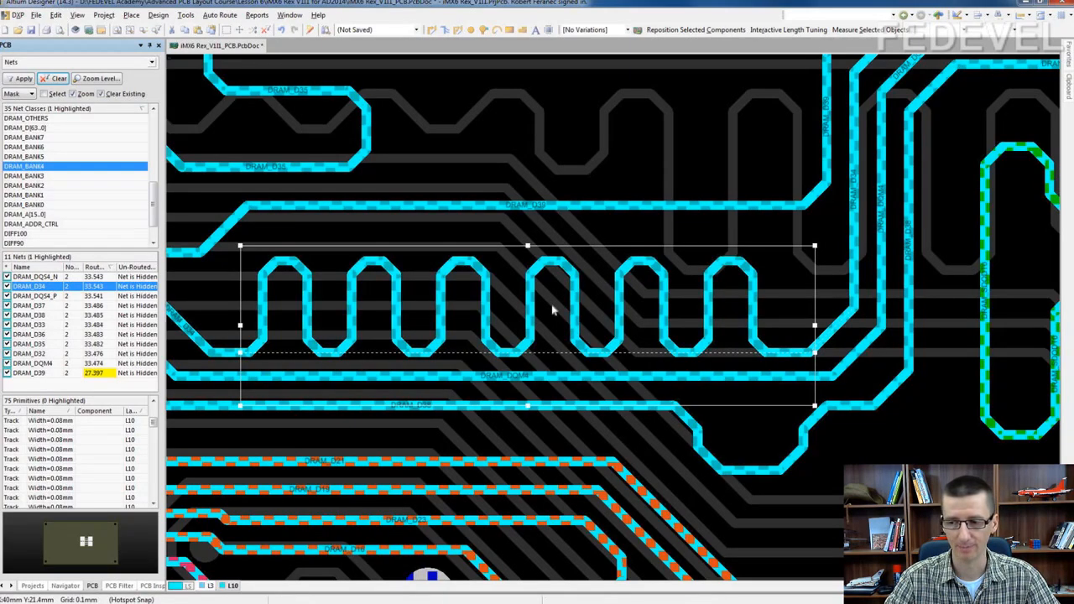
pyautogui.click(831, 285)
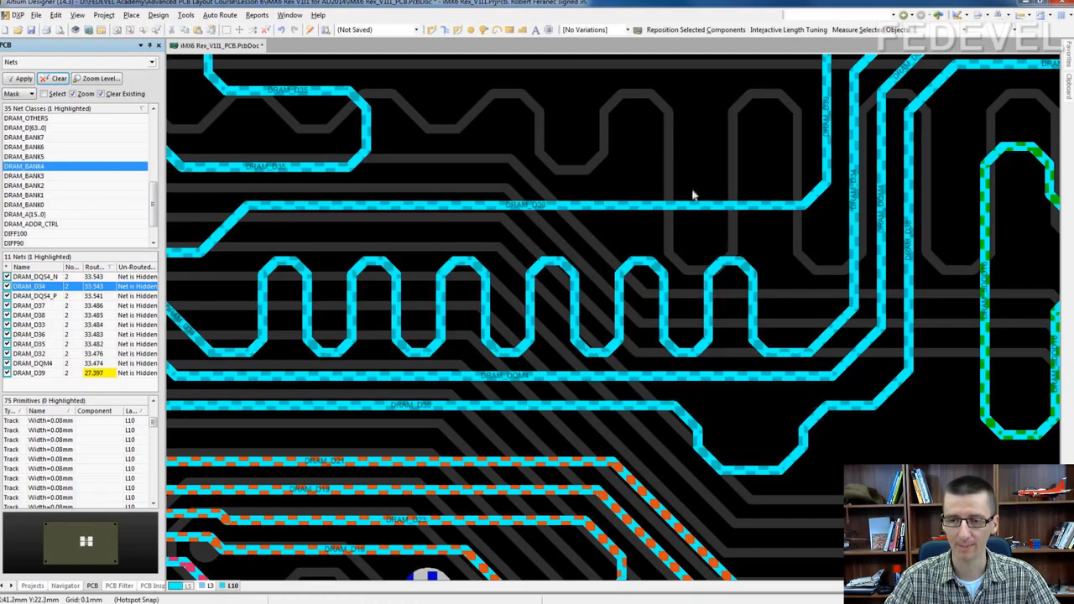
# Step: Highlight only the DRAM_D39 net and bring its lower horizontal segment into close view
pyautogui.moveTo(684, 162); pyautogui.dragTo(682, 266, button='right')
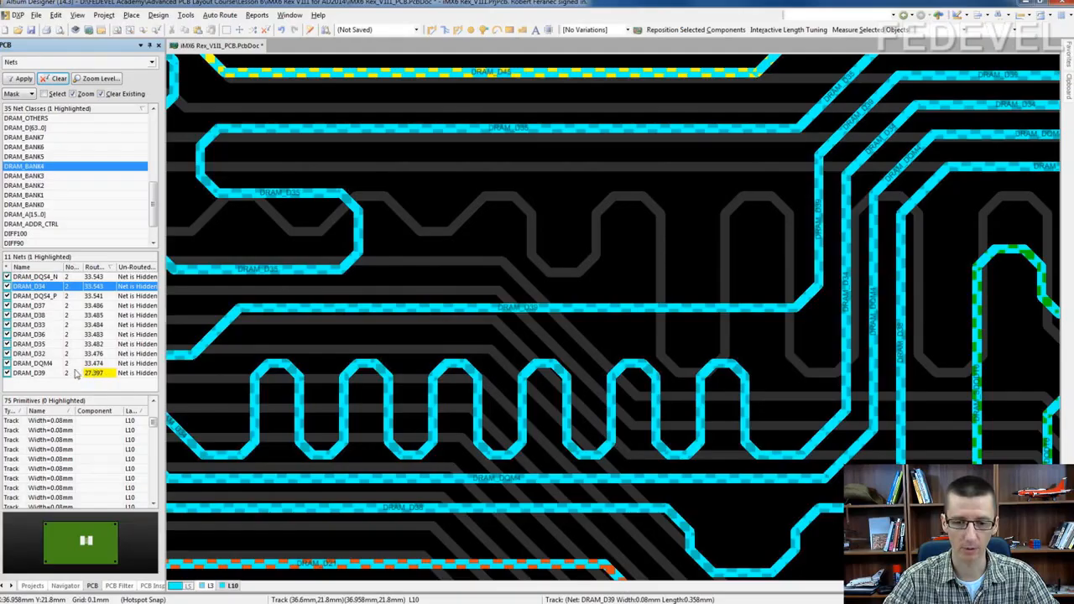
pyautogui.click(42, 374)
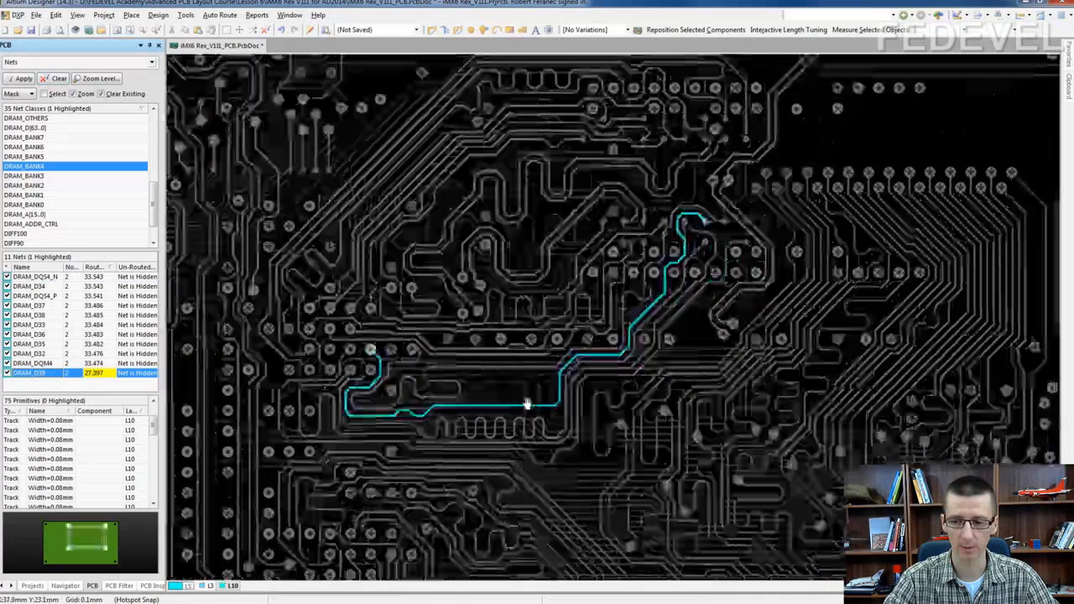
pyautogui.keyDown('ctrl'); pyautogui.scroll(6, 495, 384); pyautogui.keyUp('ctrl')
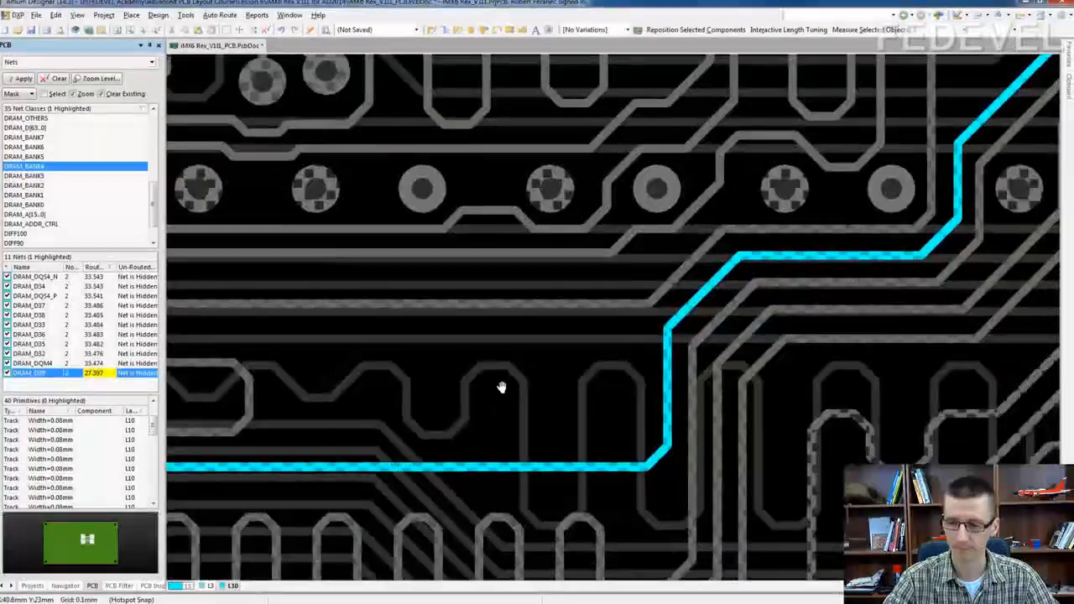
pyautogui.moveTo(501, 387); pyautogui.dragTo(523, 352, button='right')
pyautogui.keyDown('ctrl'); pyautogui.scroll(2, 464, 324); pyautogui.keyUp('ctrl')
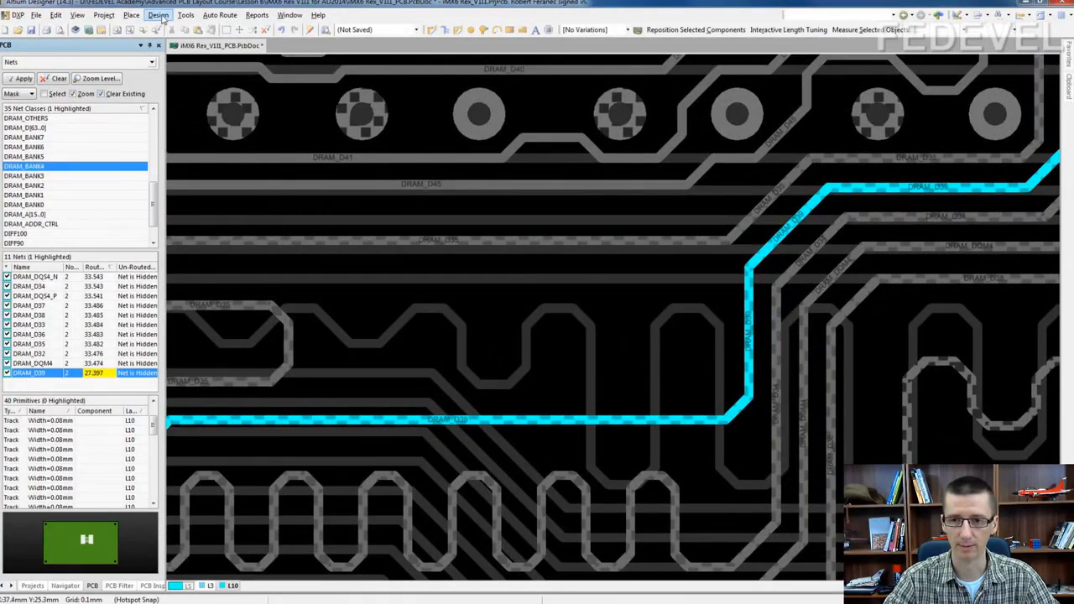
# Step: Start an Interactive Length Tuning meander on DRAM_D39's lower horizontal segment and set its gap to 0.5mm
pyautogui.click(186, 15)
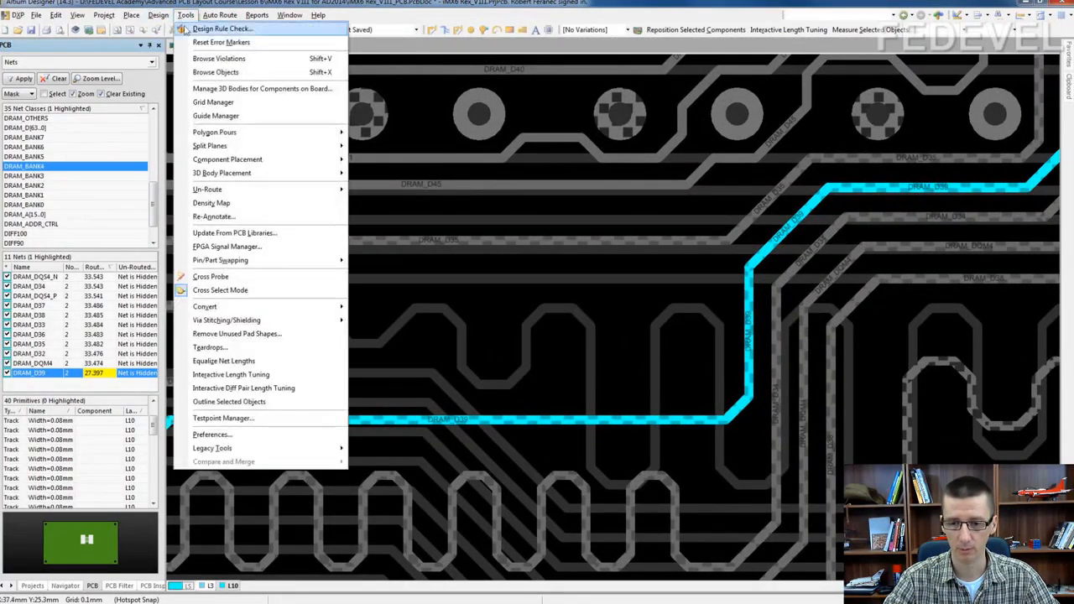
pyautogui.click(215, 374)
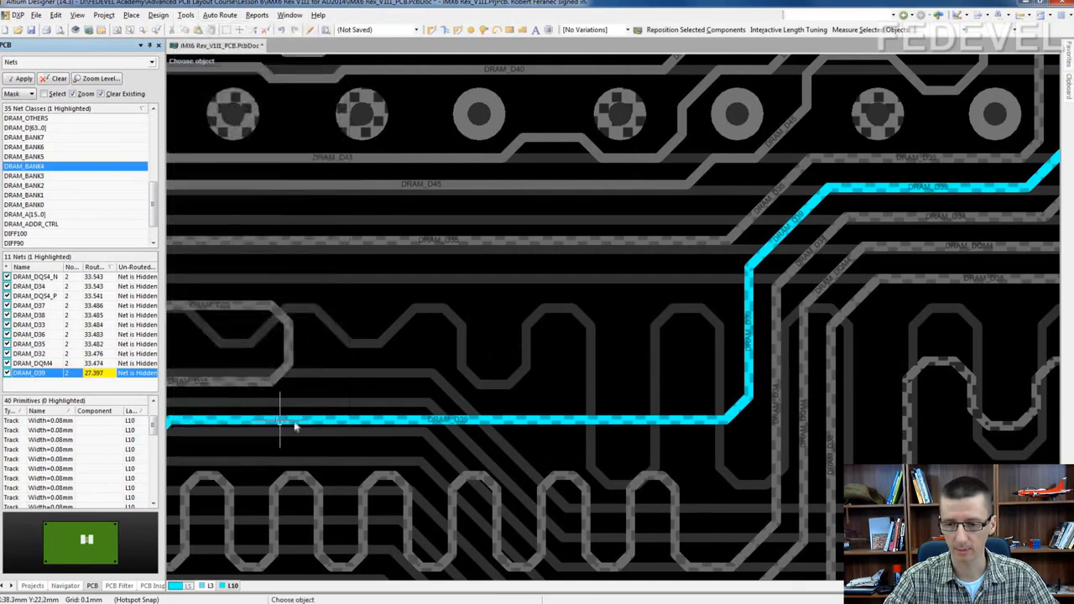
pyautogui.click(313, 429)
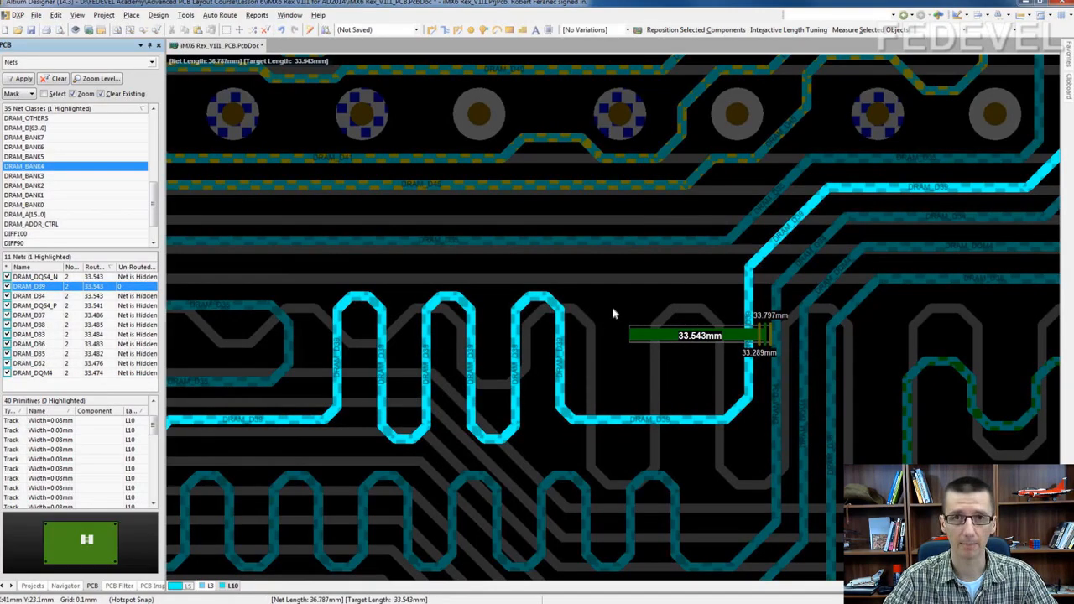
pyautogui.press('Tab')
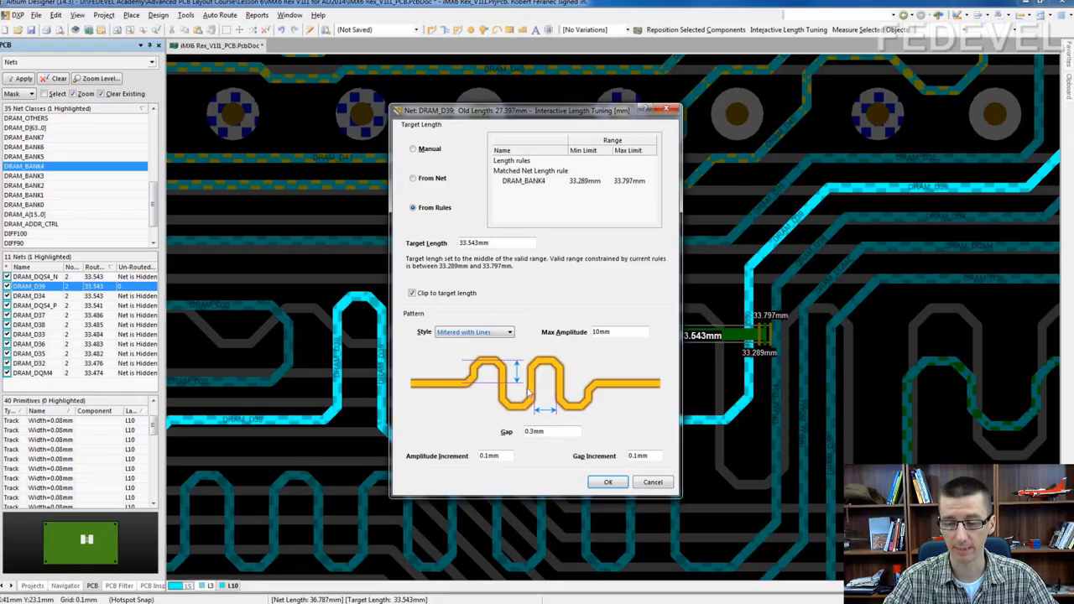
pyautogui.doubleClick(548, 431)
pyautogui.press('Left')
pyautogui.press('Left')
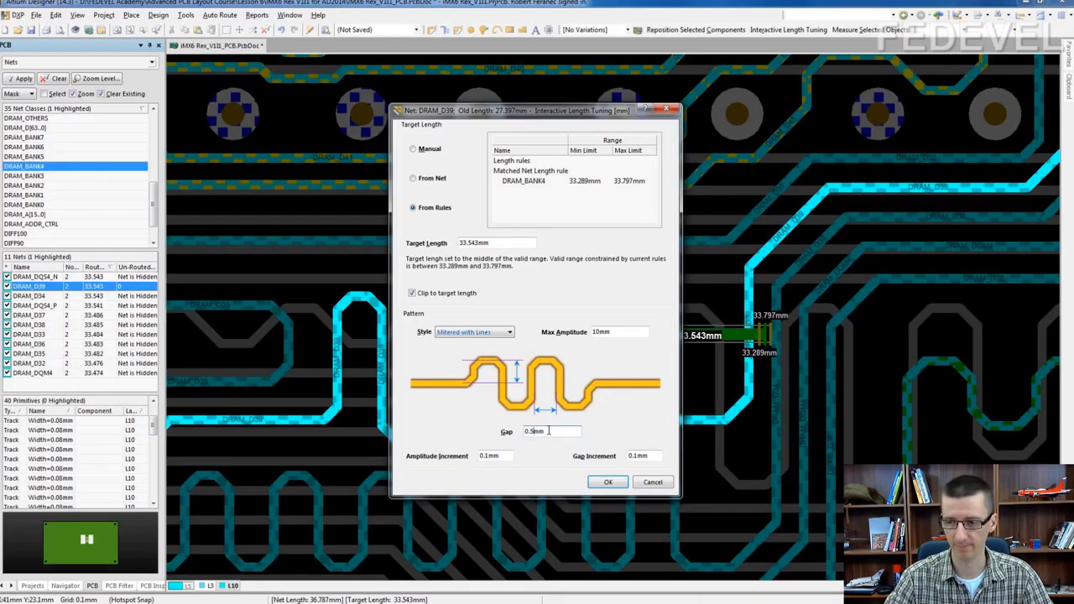
pyautogui.click(599, 483)
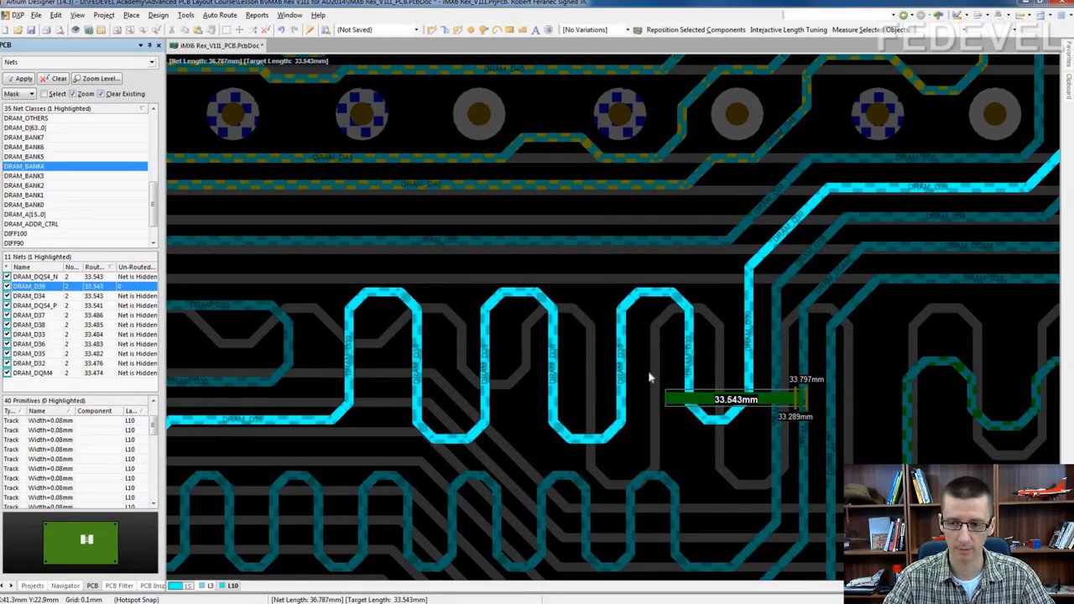
# Step: Try smaller and larger corner mitres on the DRAM_D39 meander
pyautogui.press('1')
pyautogui.press('1')
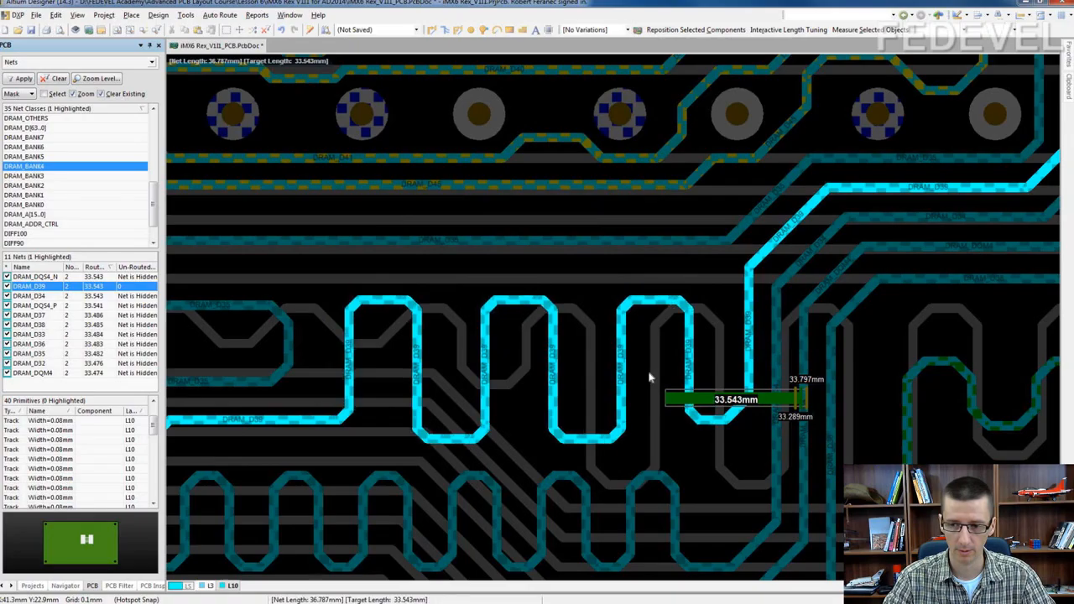
pyautogui.press('6')
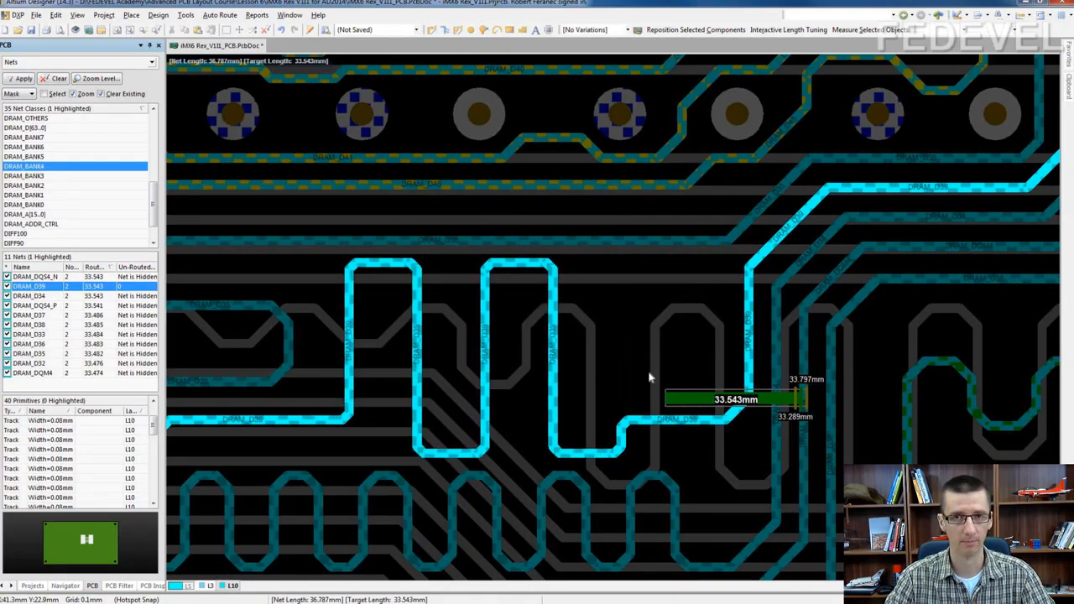
pyautogui.press('1')
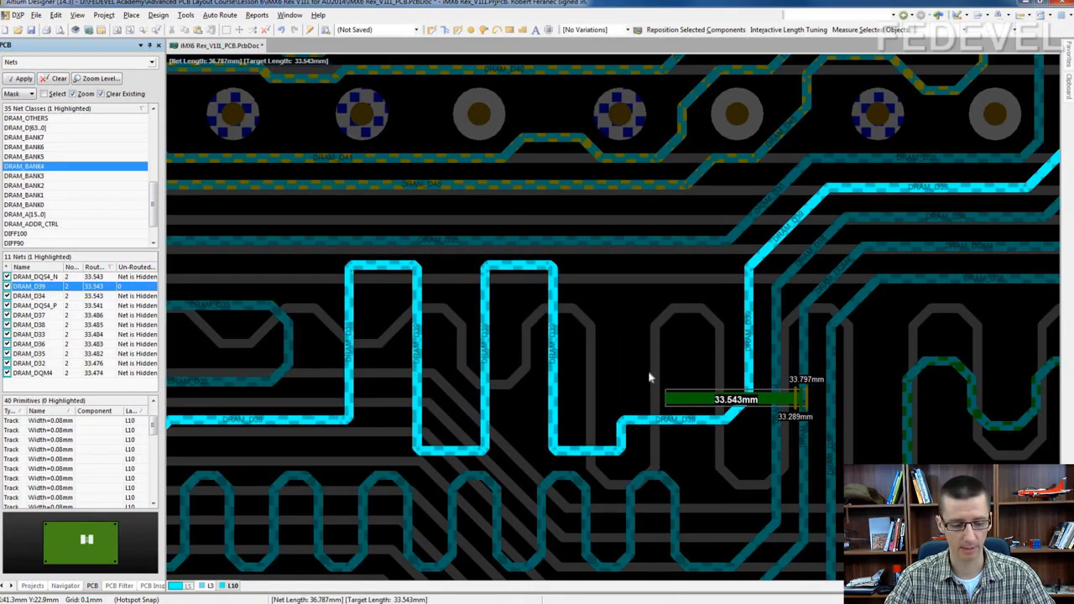
pyautogui.press('5')
pyautogui.press('5')
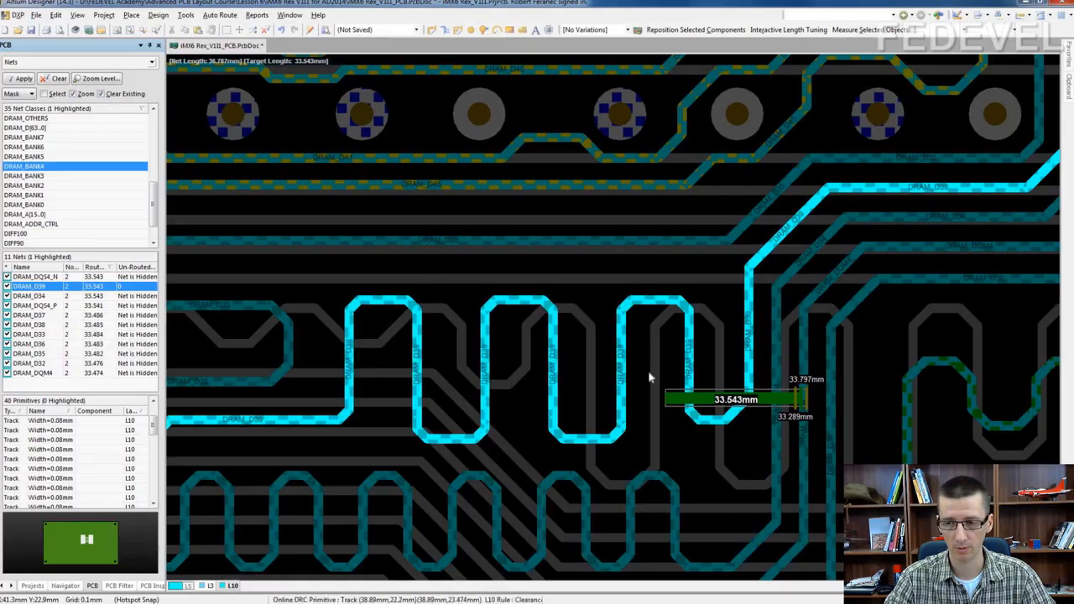
pyautogui.press('6')
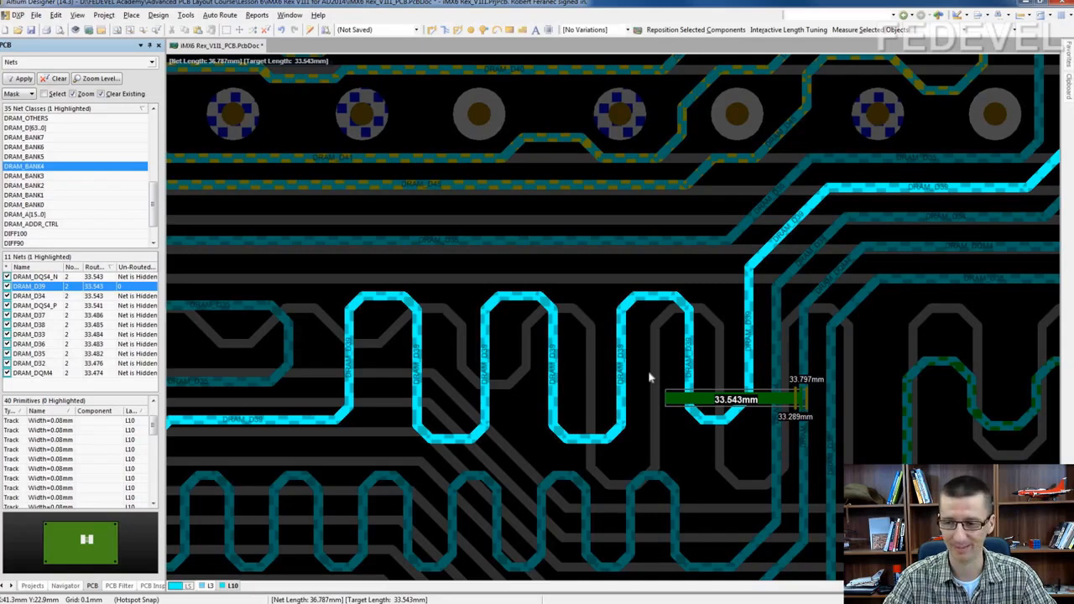
pyautogui.press('6')
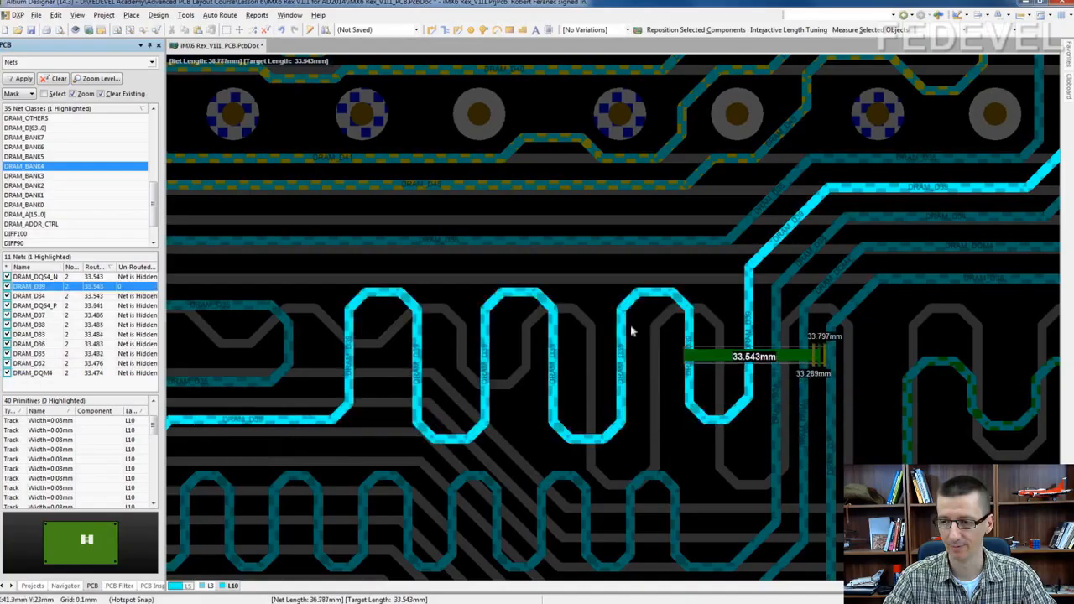
# Step: Place the three-loop meander on DRAM_D39 with the 33.543mm target length
pyautogui.click(706, 328)
pyautogui.keyDown('ctrl'); pyautogui.scroll(-4, 475, 313); pyautogui.keyUp('ctrl')
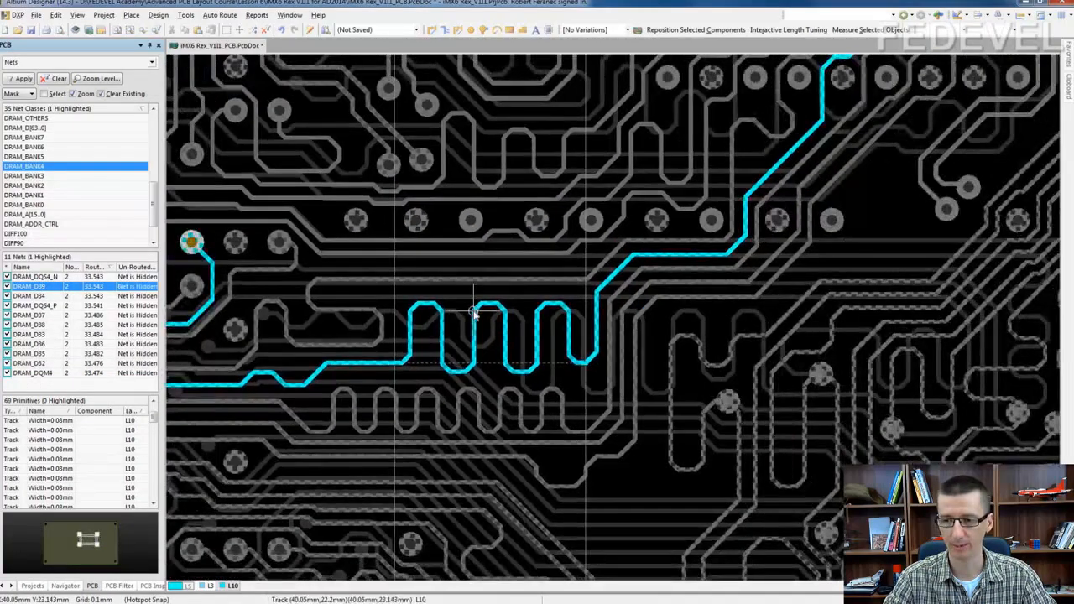
pyautogui.moveTo(520, 214); pyautogui.dragTo(492, 208, button='right')
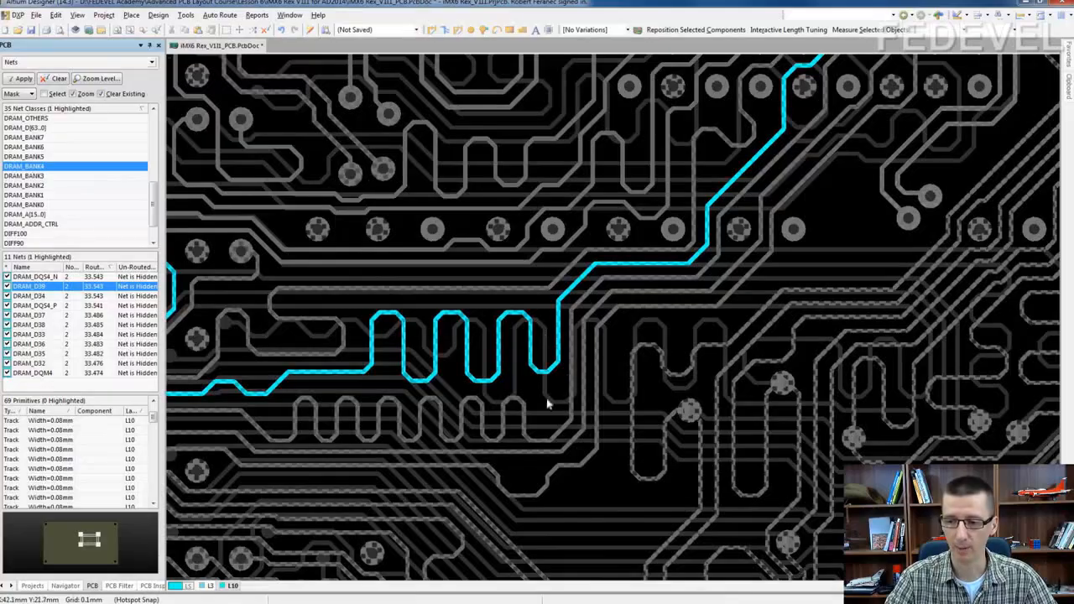
# Step: Clear the net mask and explode the length tuning of the six-loop DRAM_D34 meander into separate tracks
pyautogui.keyDown('ctrl'); pyautogui.scroll(2, 530, 393); pyautogui.keyUp('ctrl')
pyautogui.keyDown('ctrl'); pyautogui.scroll(1, 607, 342); pyautogui.keyUp('ctrl')
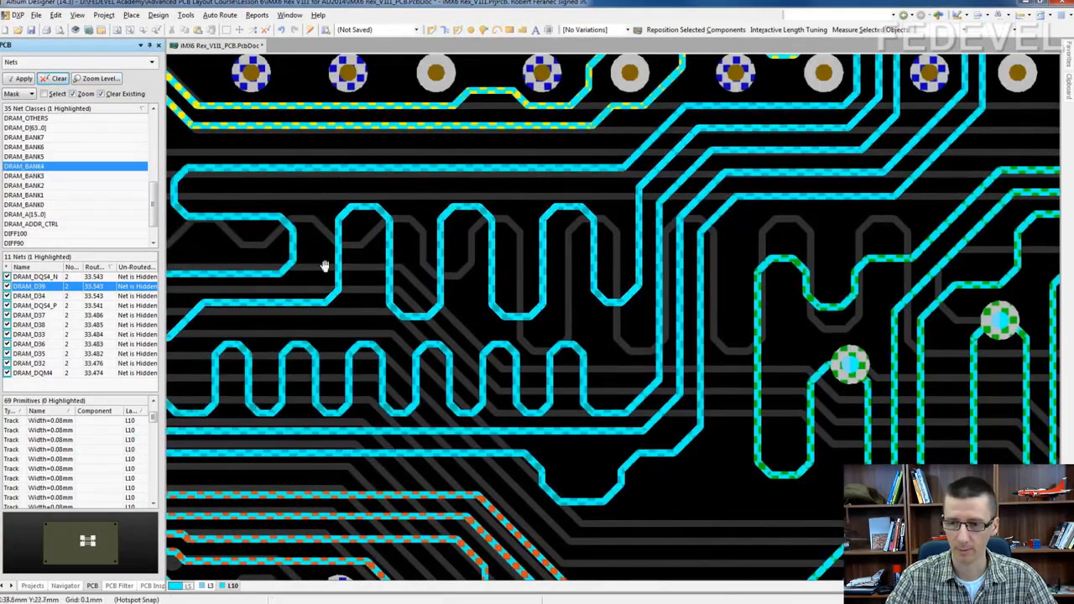
pyautogui.moveTo(326, 266); pyautogui.dragTo(387, 222, button='right')
pyautogui.click(377, 308)
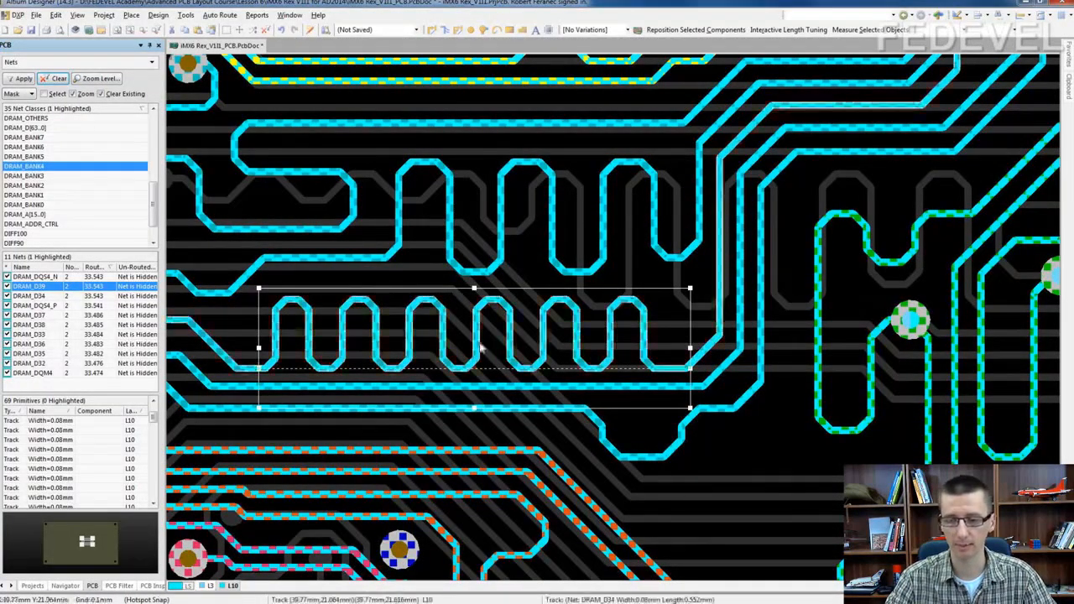
pyautogui.click(377, 326)
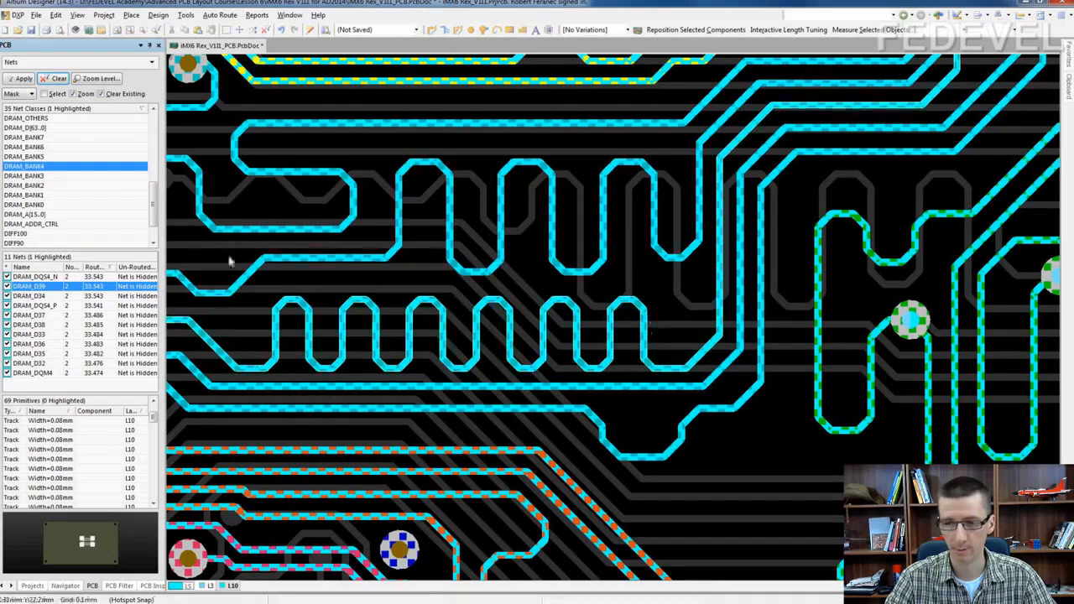
pyautogui.click(310, 329)
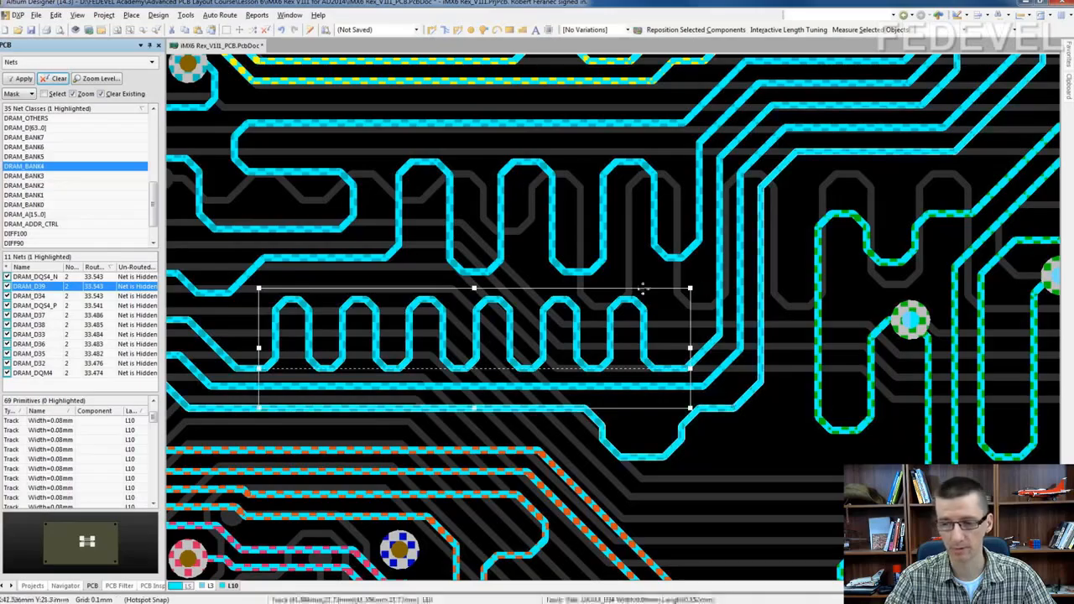
pyautogui.rightClick(312, 328)
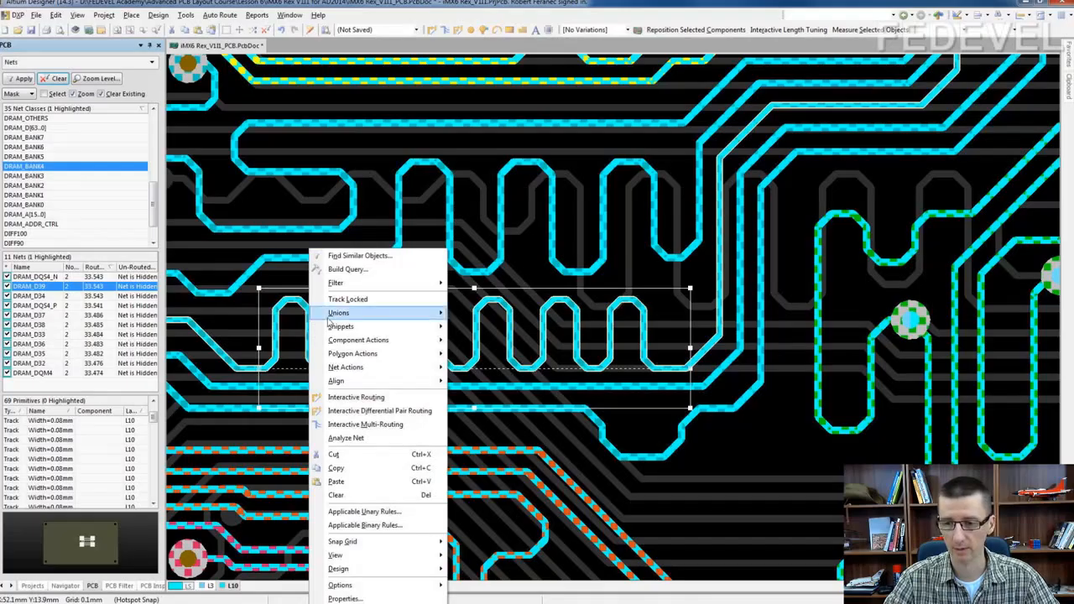
pyautogui.moveTo(333, 317)
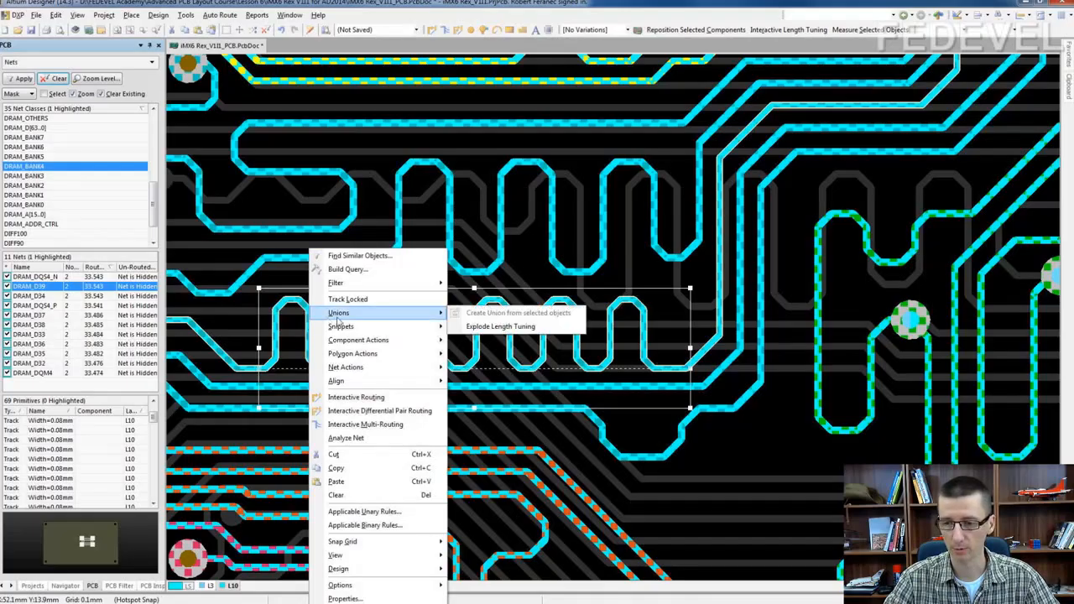
pyautogui.click(489, 327)
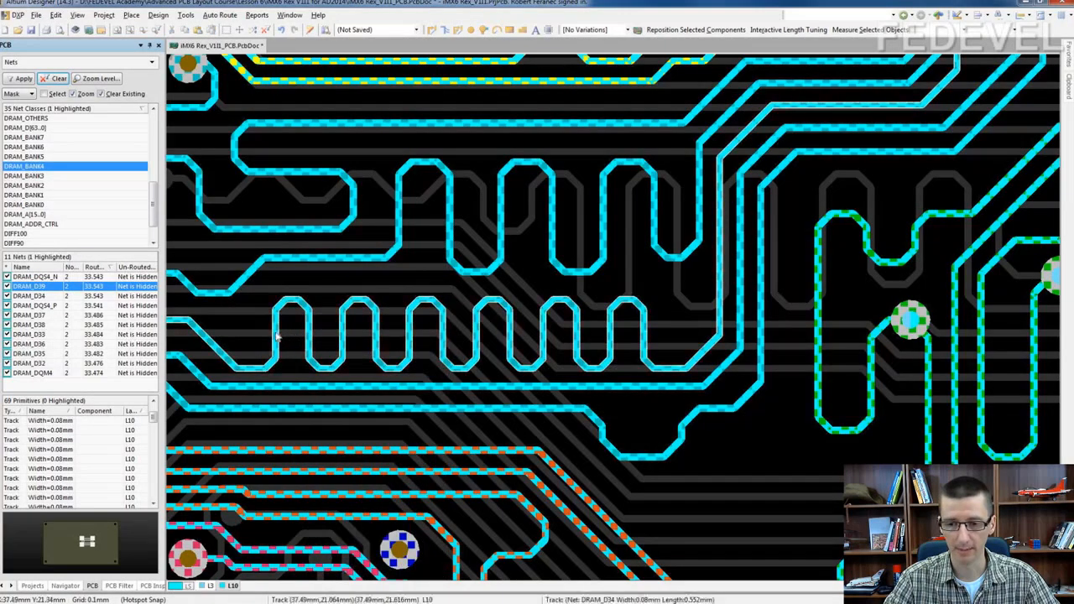
# Step: Try moving individual vertical segments of the exploded DRAM_D34 meander
pyautogui.click(277, 335)
pyautogui.moveTo(275, 327)
pyautogui.mouseDown()
pyautogui.moveTo(255, 323)
pyautogui.moveTo(275, 328)
pyautogui.mouseUp()
pyautogui.click(341, 326)
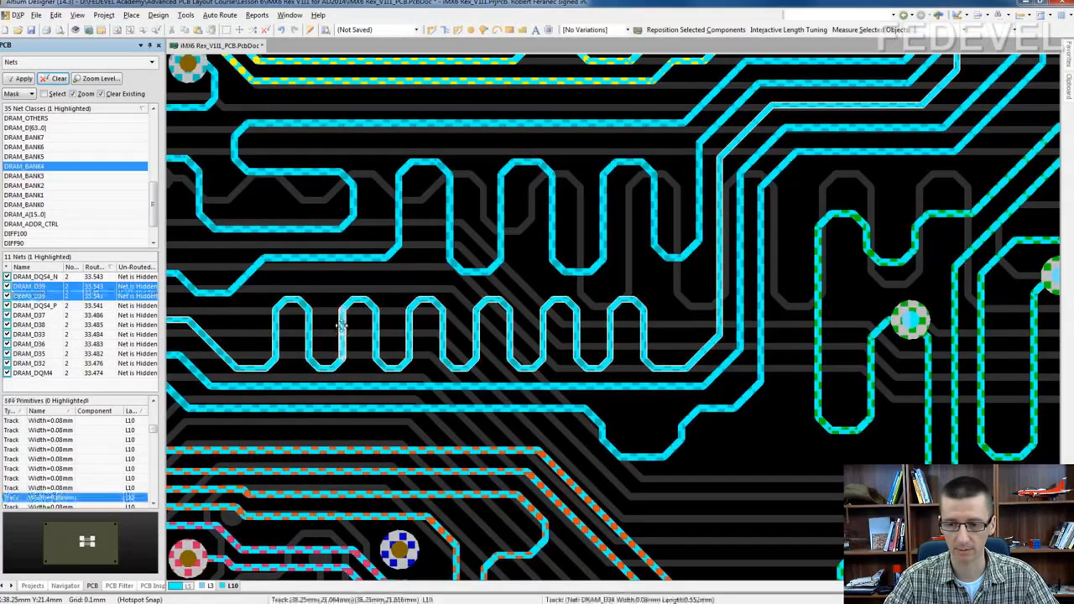
pyautogui.moveTo(341, 326); pyautogui.dragTo(344, 327)
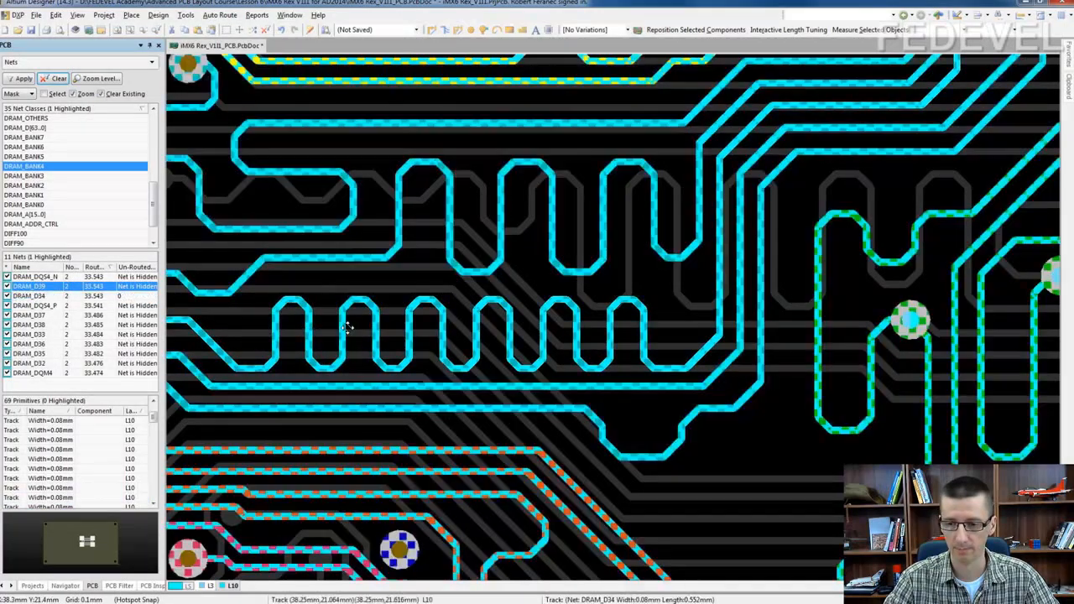
# Step: Explode the length tuning of the three-loop DRAM_D39 meander
pyautogui.rightClick(399, 249)
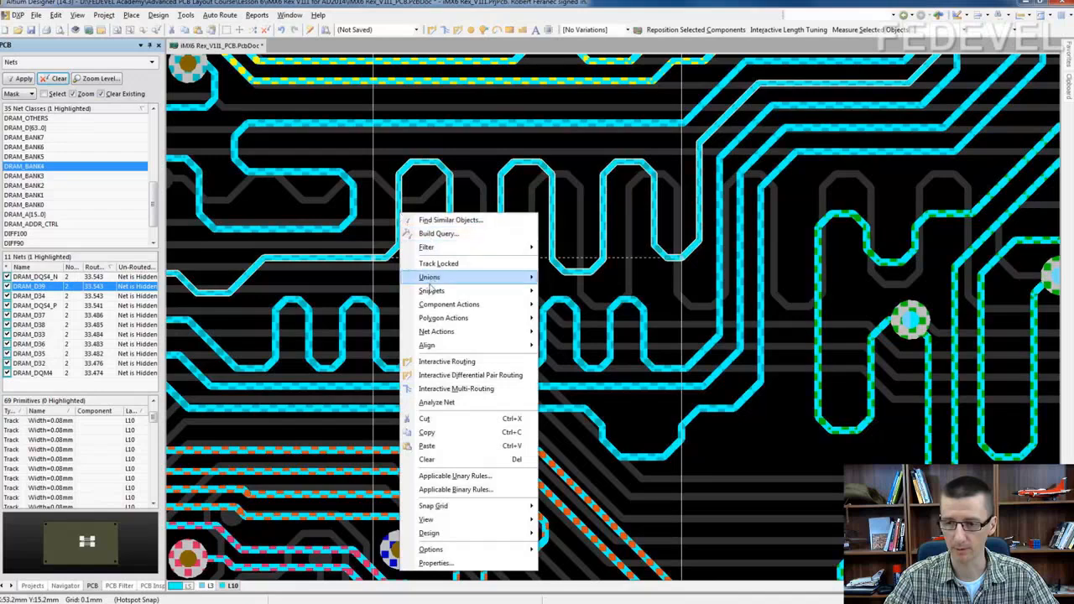
pyautogui.moveTo(431, 282)
pyautogui.click(577, 294)
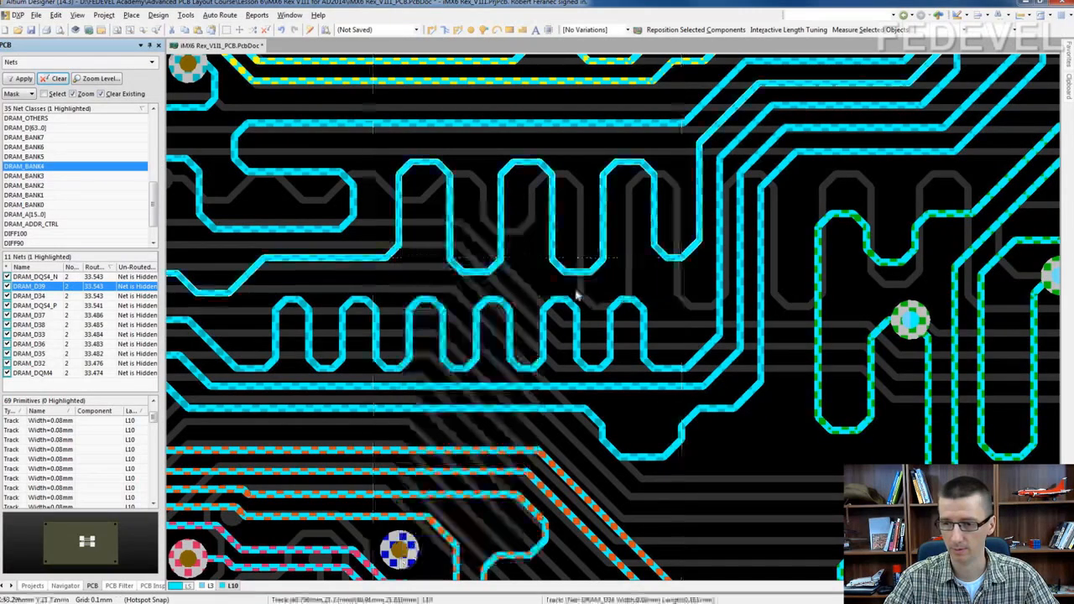
# Step: Try moving the first vertical segment of the exploded DRAM_D39 meander
pyautogui.click(388, 194)
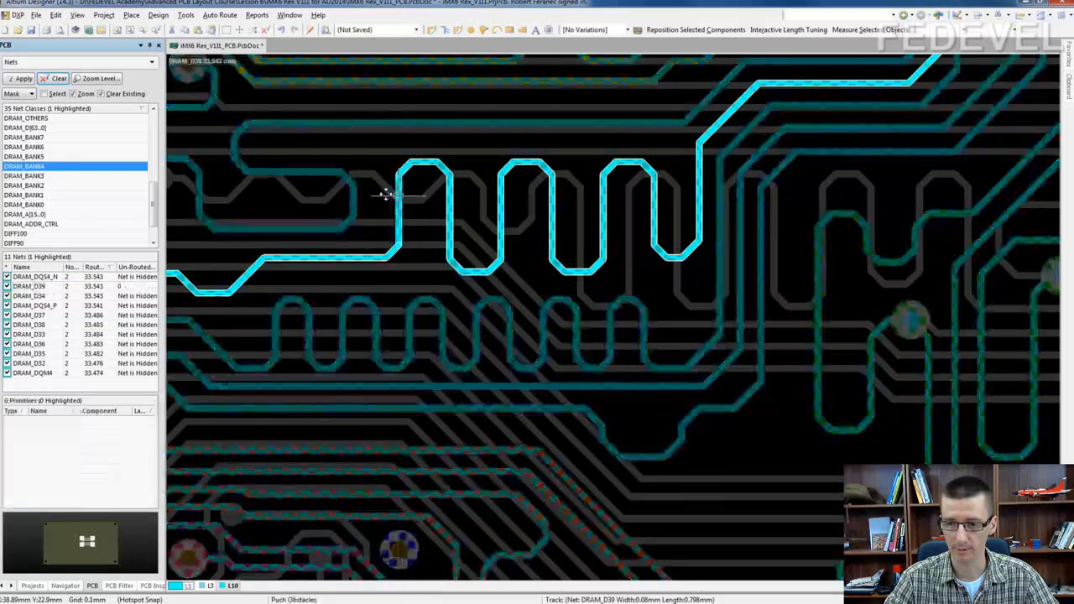
pyautogui.moveTo(386, 195); pyautogui.dragTo(402, 199)
pyautogui.press('Escape')
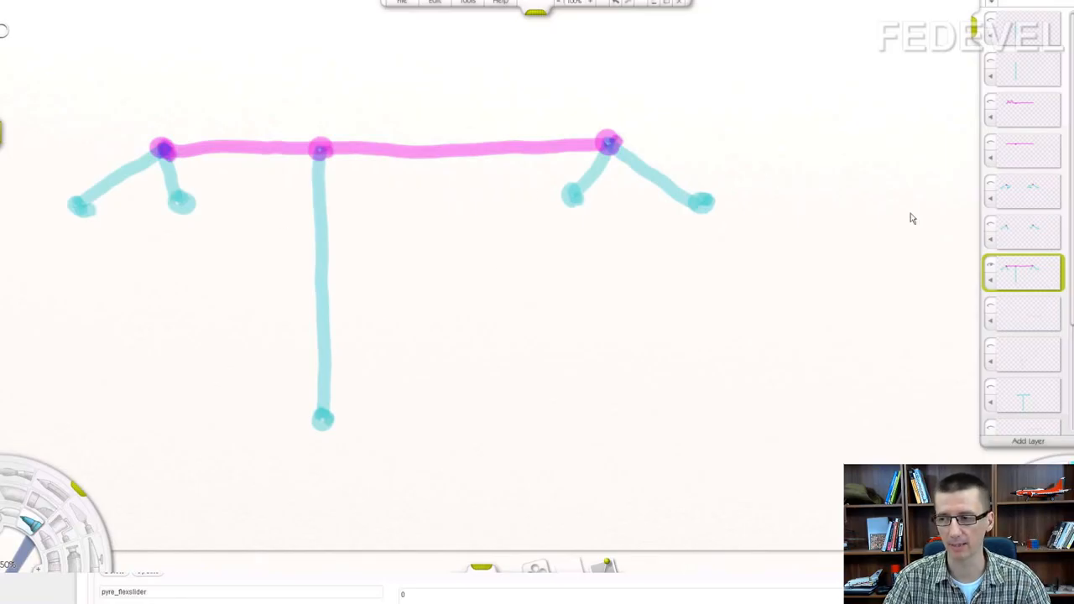
# Step: In the topology sketch in the painting program, hide the complete topology layer and show only the layer with the looped short branches
pyautogui.click(991, 266)
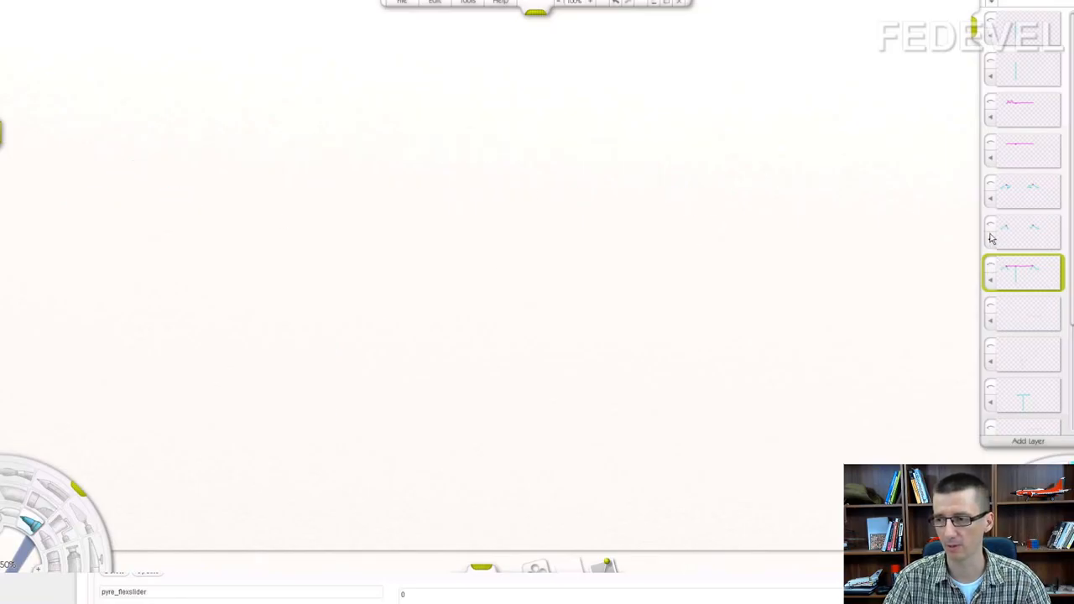
pyautogui.click(991, 227)
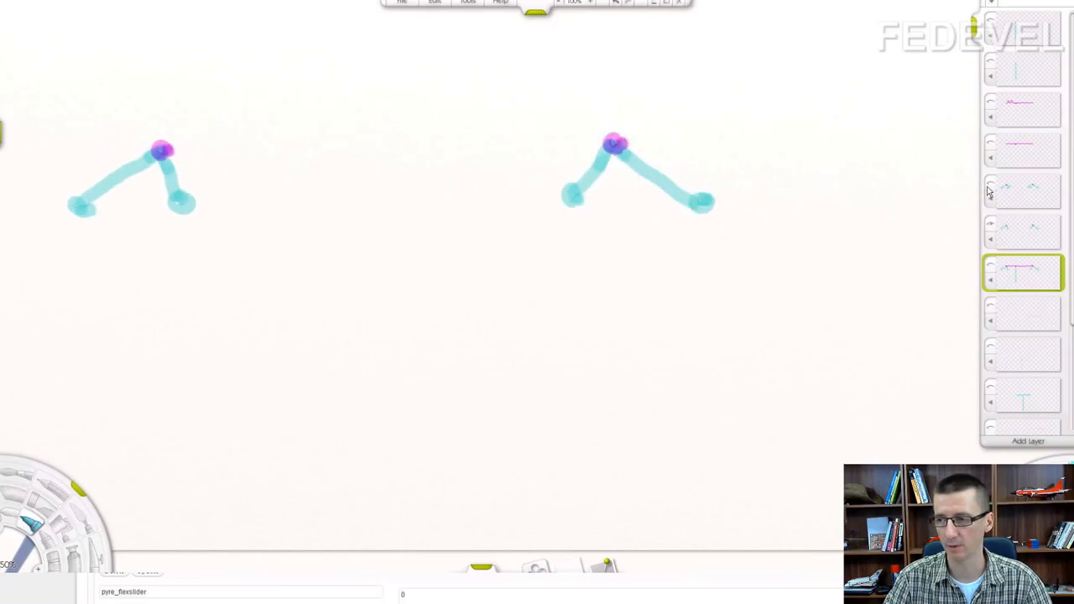
pyautogui.click(990, 220)
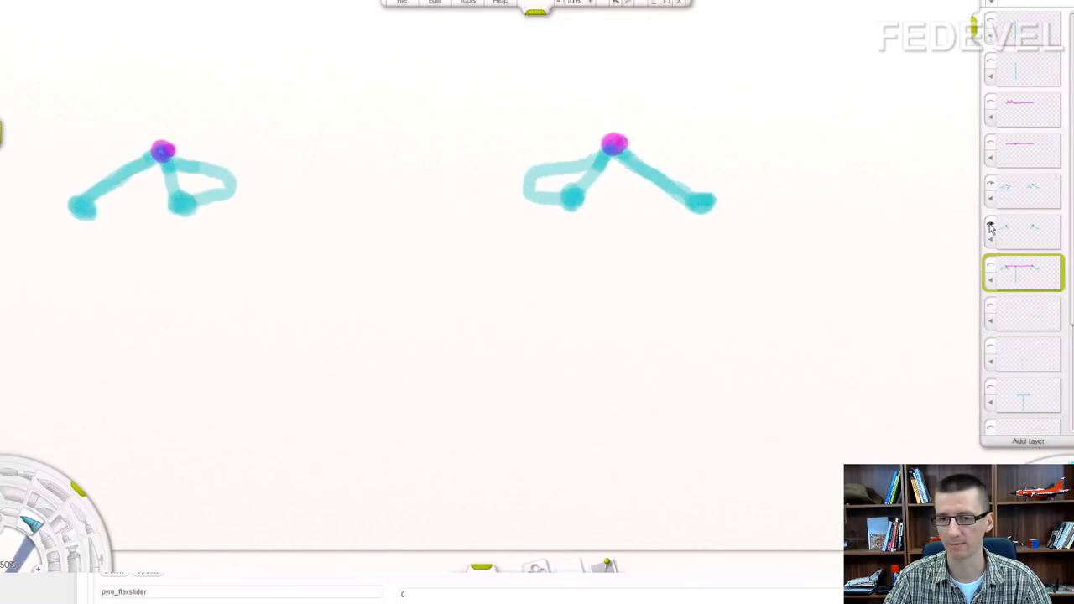
pyautogui.click(991, 224)
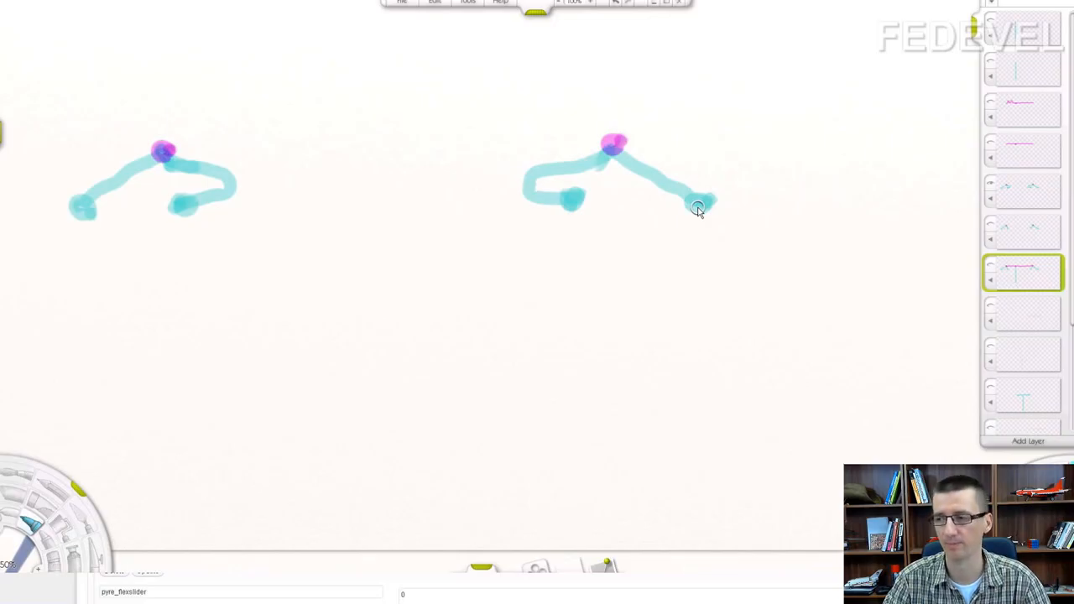
# Step: Show the straight magenta trunk layer, swap it for the version with a two-loop meander, and add the layer with the single vertical line
pyautogui.click(992, 145)
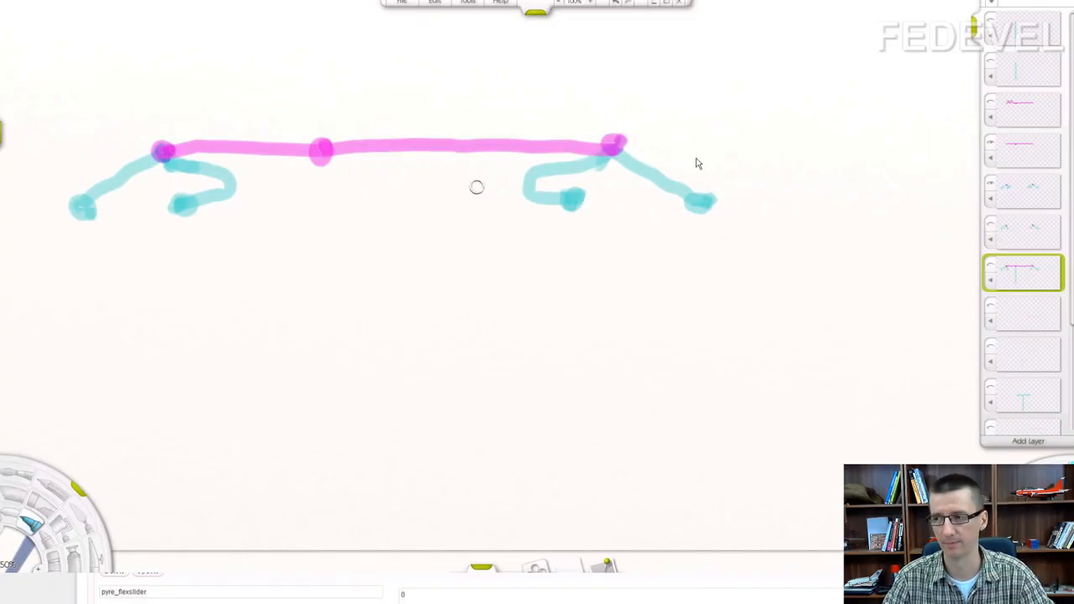
pyautogui.click(990, 104)
pyautogui.click(991, 147)
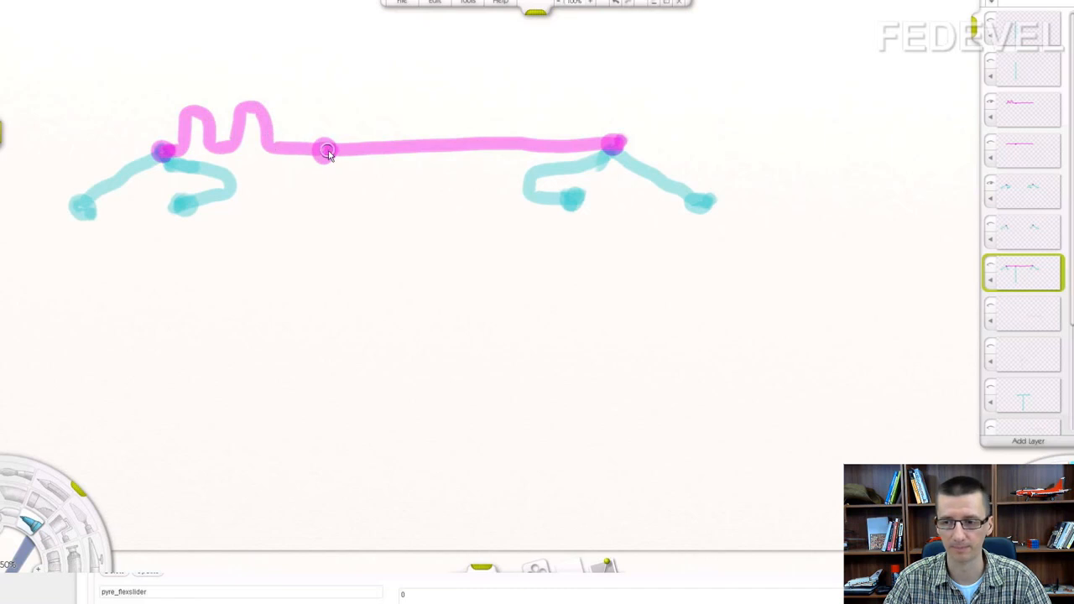
pyautogui.click(992, 64)
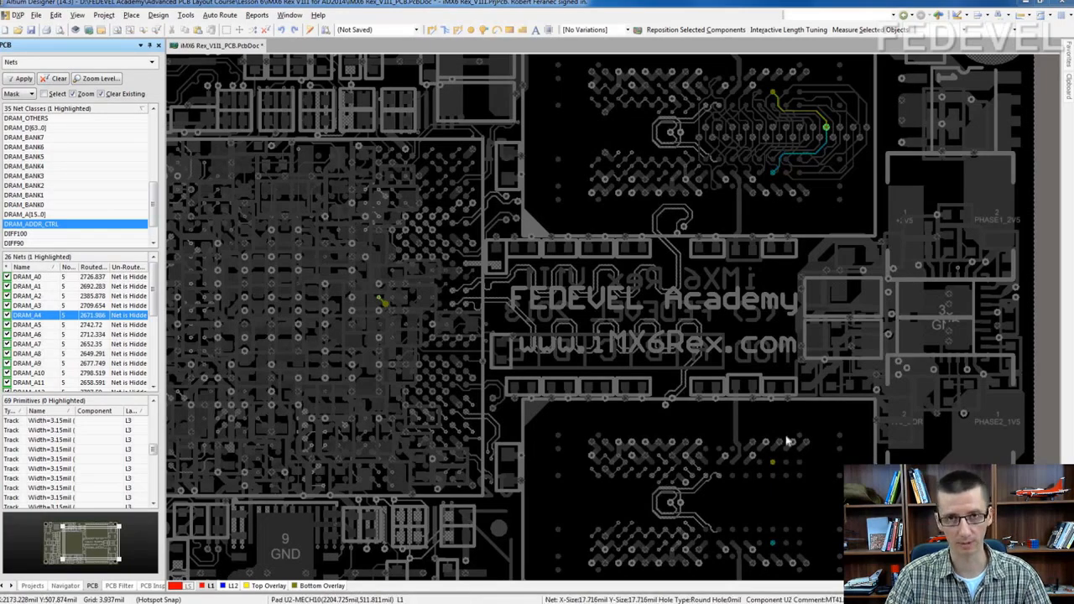
# Step: In Altium Designer, select the blue L12 branch of DRAM_A4 at the upper memory chips and measure its length
pyautogui.moveTo(841, 143); pyautogui.dragTo(917, 338, button='right')
pyautogui.keyDown('ctrl'); pyautogui.scroll(6, 752, 309); pyautogui.keyUp('ctrl')
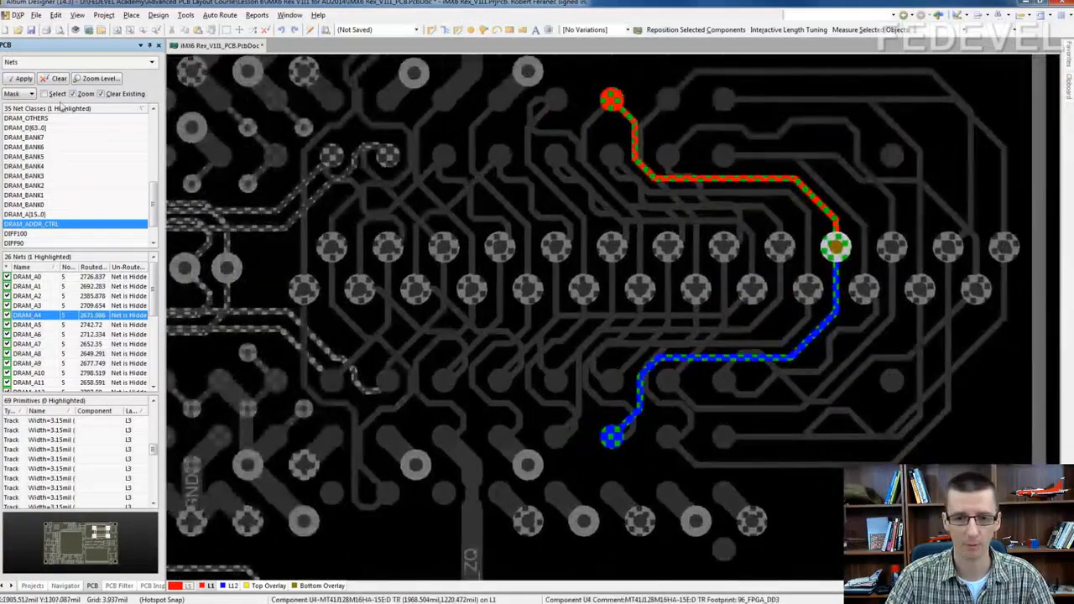
pyautogui.click(29, 94)
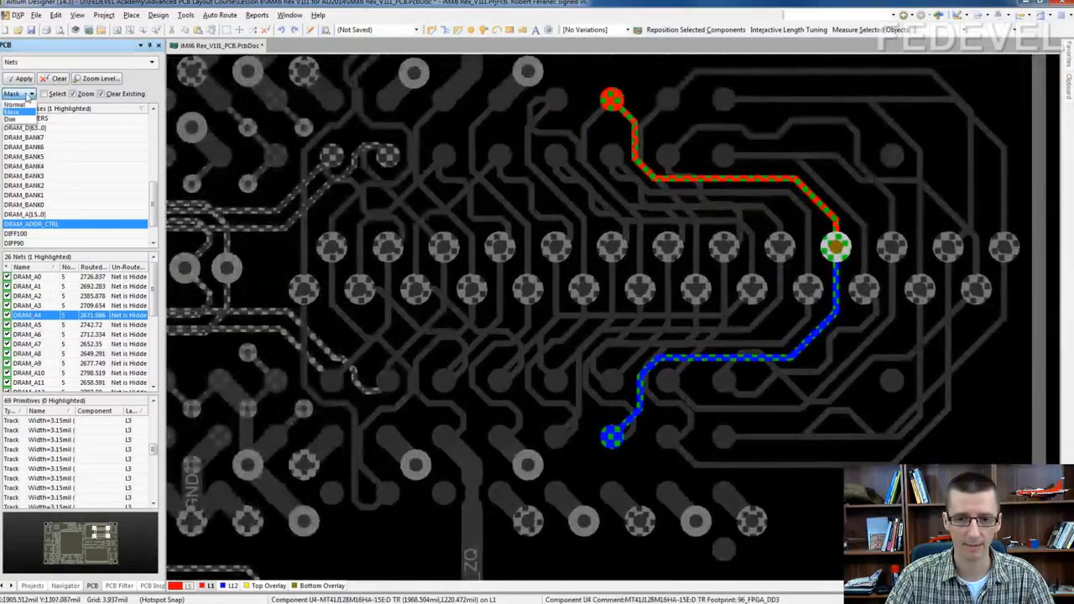
pyautogui.click(13, 111)
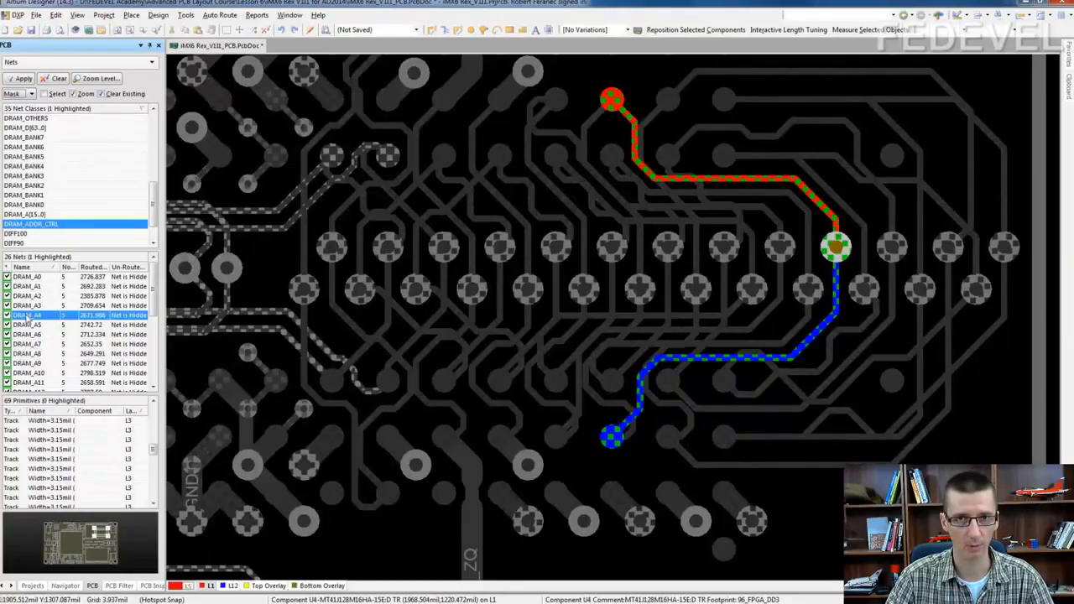
pyautogui.keyDown('ctrl'); pyautogui.scroll(-6, 616, 304); pyautogui.keyUp('ctrl')
pyautogui.moveTo(696, 295); pyautogui.dragTo(580, 448, button='right')
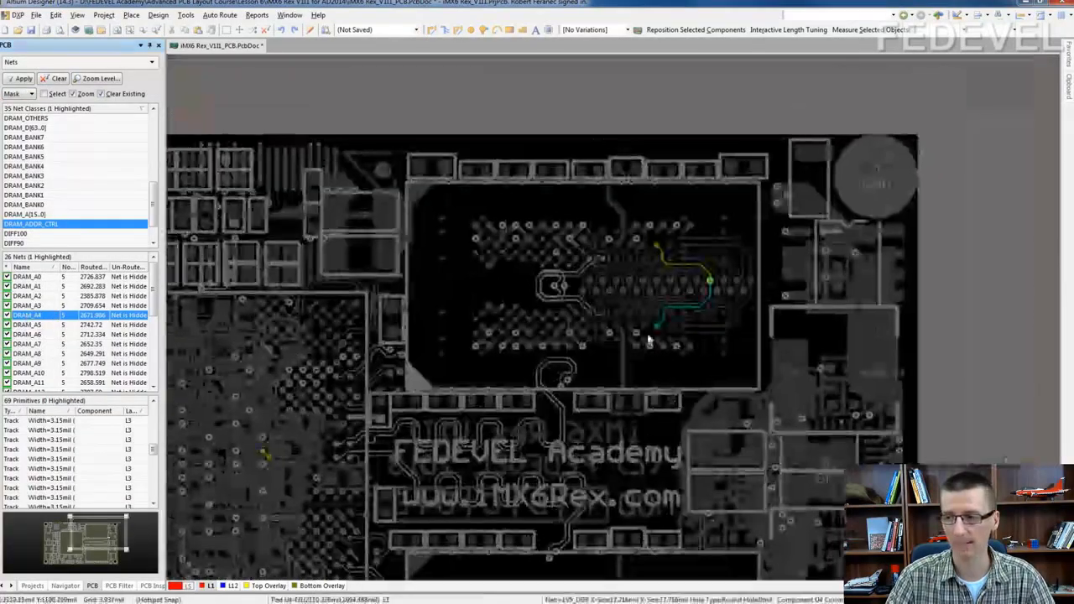
pyautogui.keyDown('ctrl'); pyautogui.scroll(4, 649, 340); pyautogui.keyUp('ctrl')
pyautogui.moveTo(858, 404); pyautogui.dragTo(634, 198)
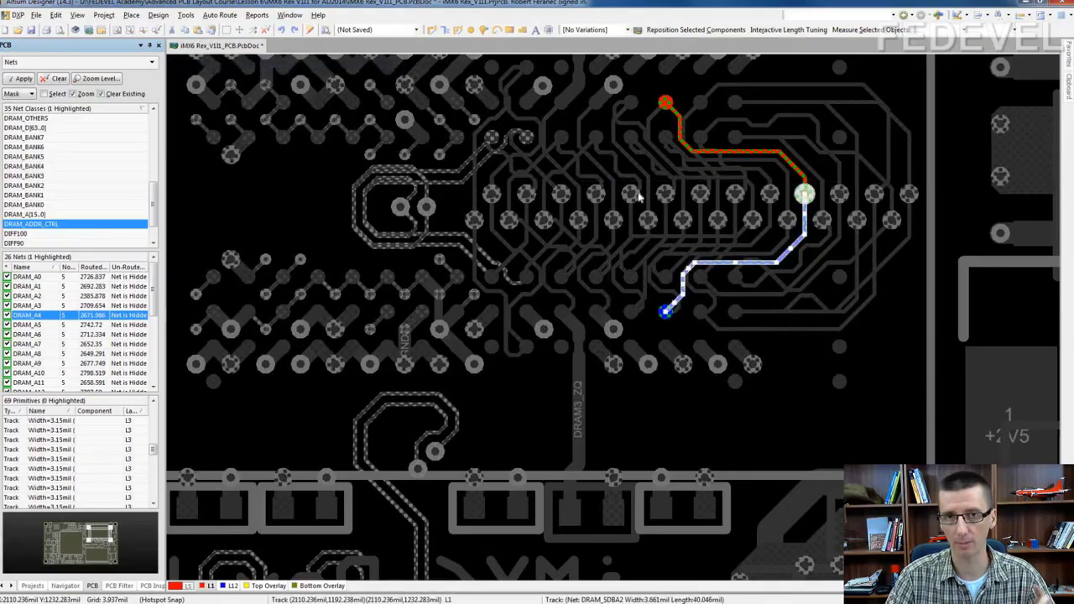
pyautogui.click(886, 30)
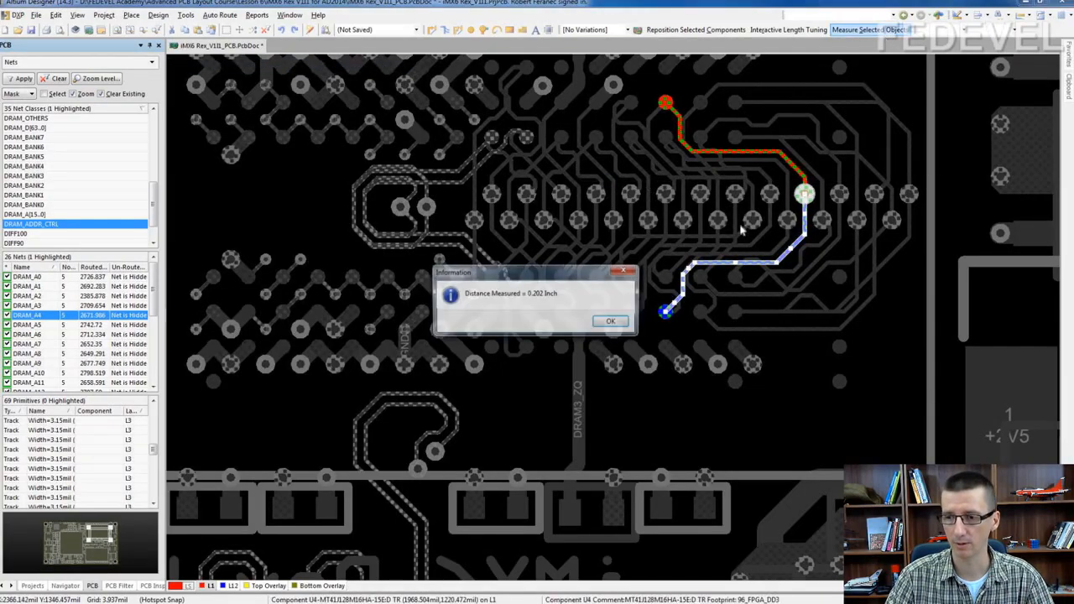
pyautogui.click(611, 321)
# Step: Select the red L1 branch of DRAM_A4 from pad P8 to the shared via and measure its length
pyautogui.moveTo(638, 74); pyautogui.dragTo(865, 220)
pyautogui.click(873, 30)
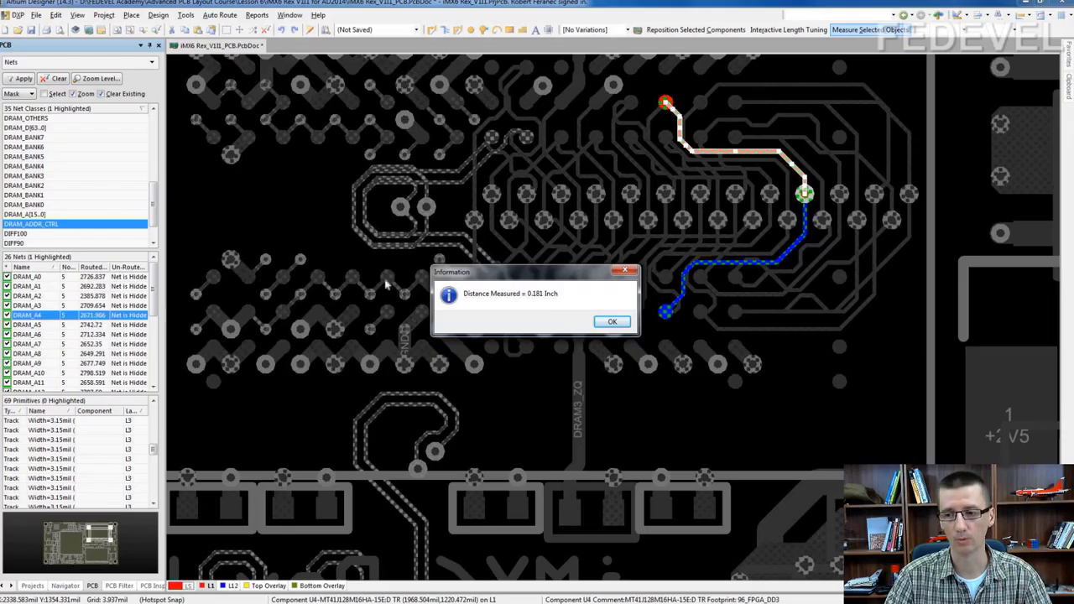
pyautogui.click(615, 323)
pyautogui.click(631, 241)
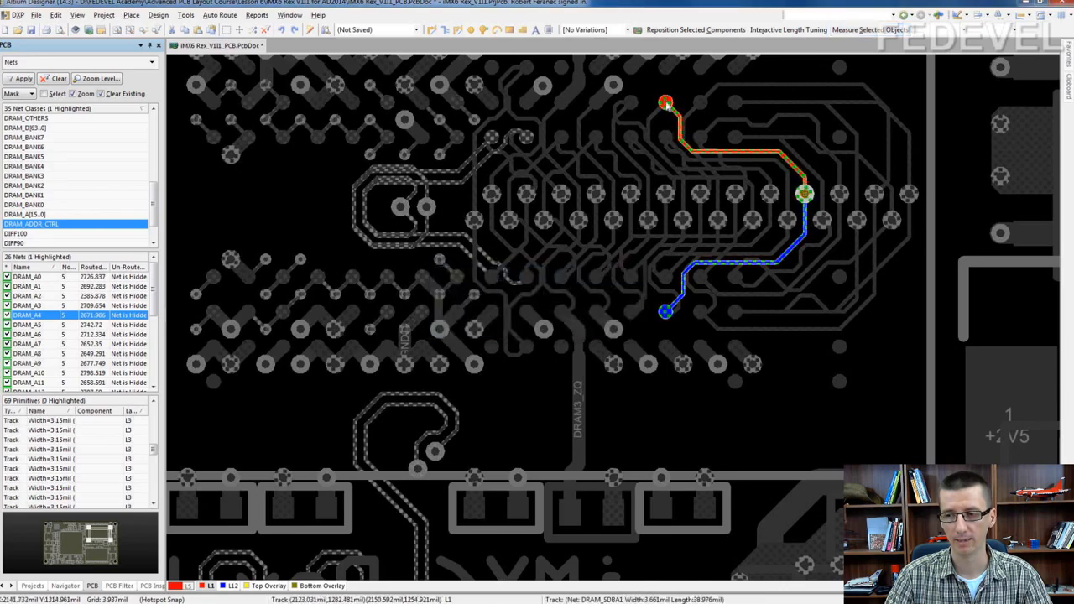
# Step: Route a longer DRAM_A4 track on L1 from the vertical segment below P8, looping out toward N8 and back into pad P8
pyautogui.keyDown('ctrl'); pyautogui.scroll(7, 667, 105); pyautogui.keyUp('ctrl')
pyautogui.moveTo(645, 175); pyautogui.dragTo(580, 185, button='right')
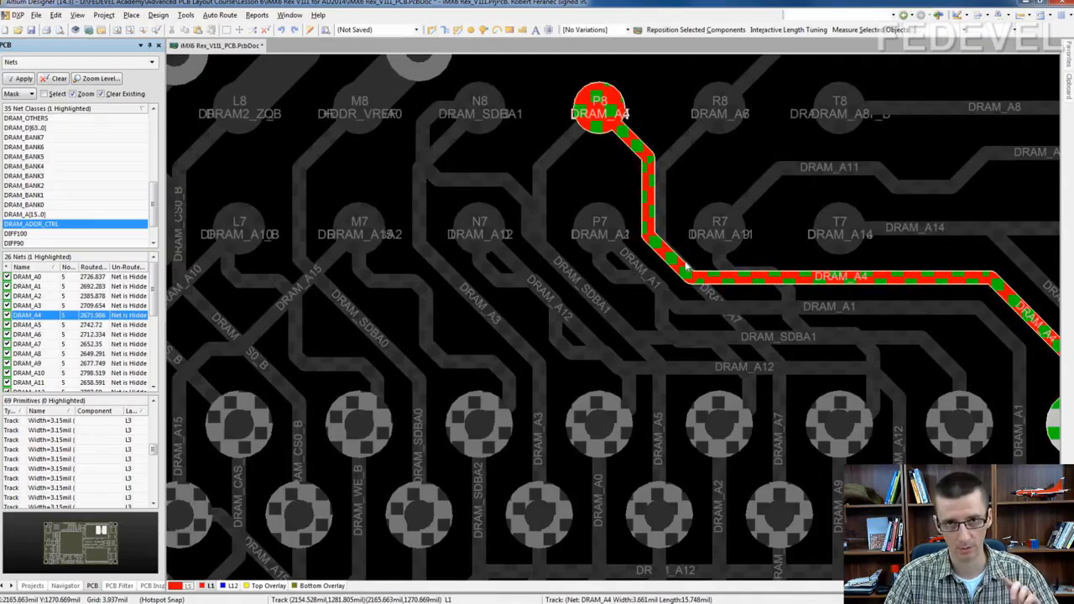
pyautogui.keyDown('ctrl'); pyautogui.scroll(-2, 677, 305); pyautogui.keyUp('ctrl')
pyautogui.moveTo(483, 75); pyautogui.dragTo(503, 348)
pyautogui.click(577, 273)
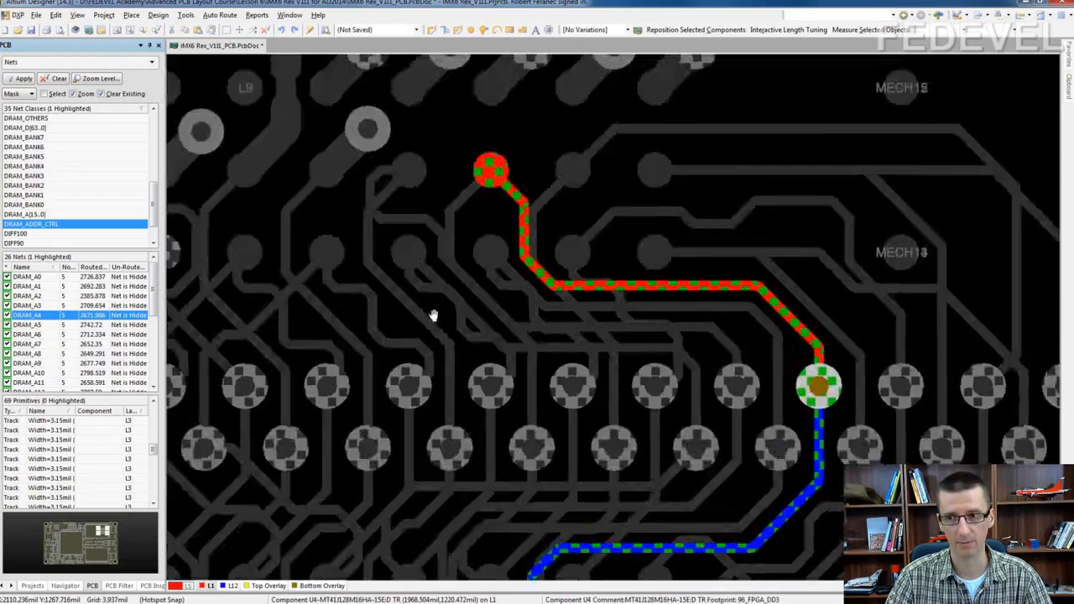
pyautogui.keyDown('ctrl'); pyautogui.scroll(3, 473, 243); pyautogui.keyUp('ctrl')
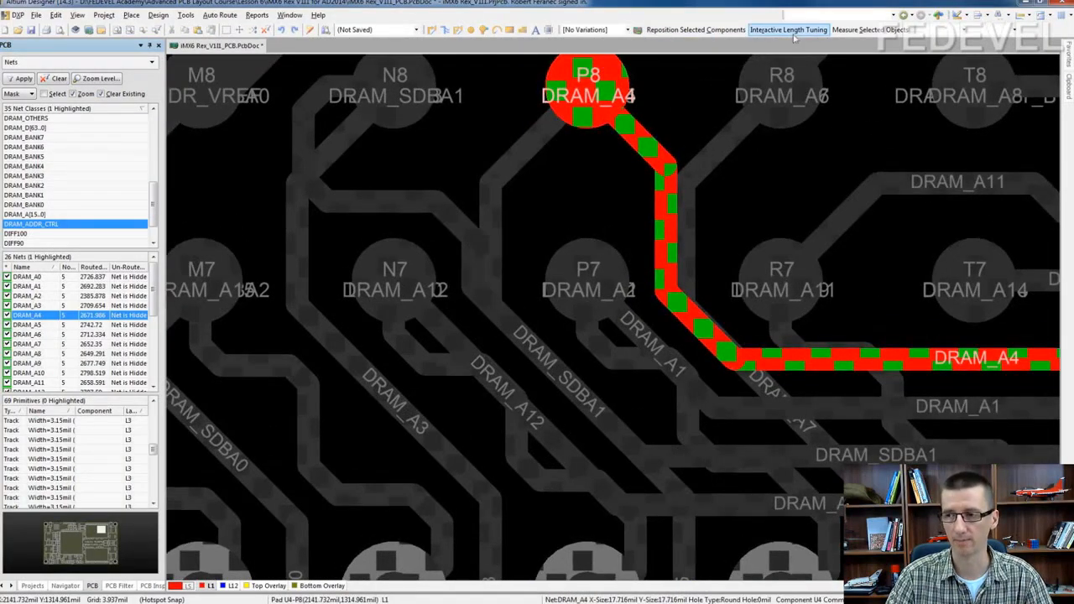
pyautogui.click(431, 29)
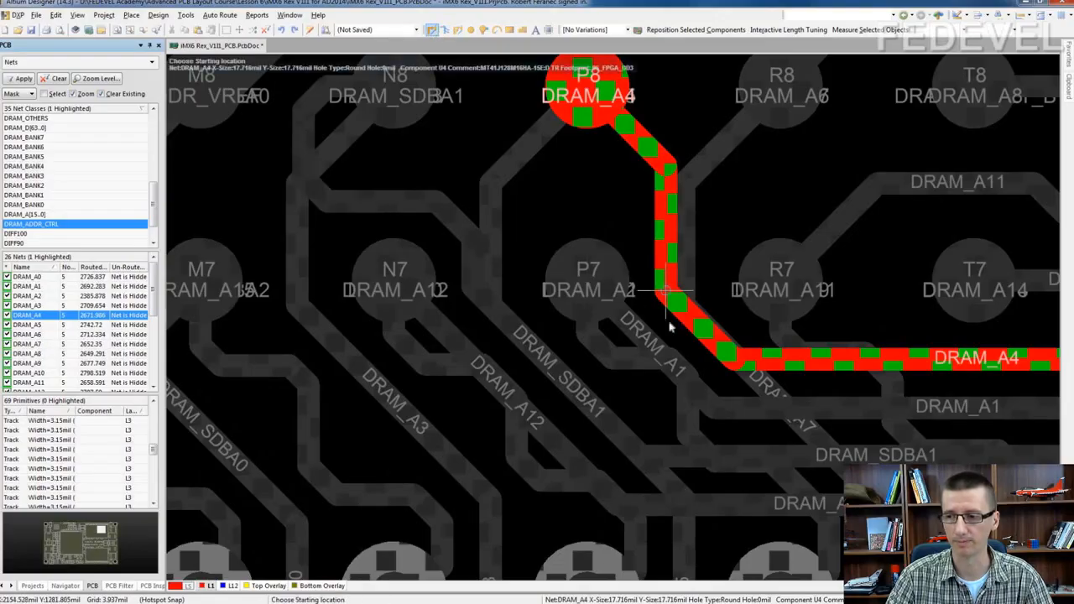
pyautogui.click(640, 216)
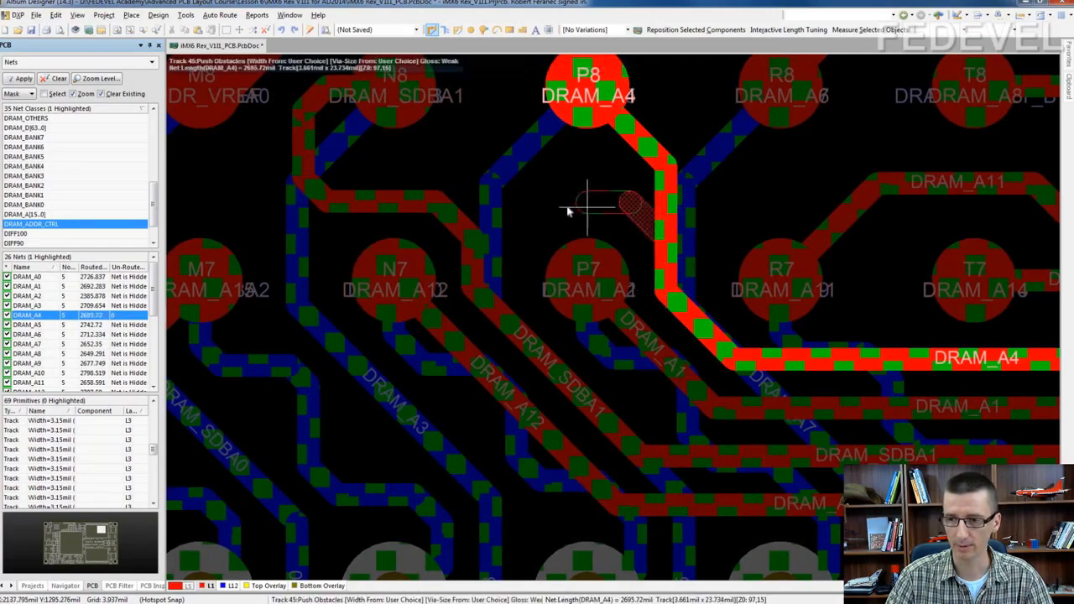
pyautogui.click(515, 178)
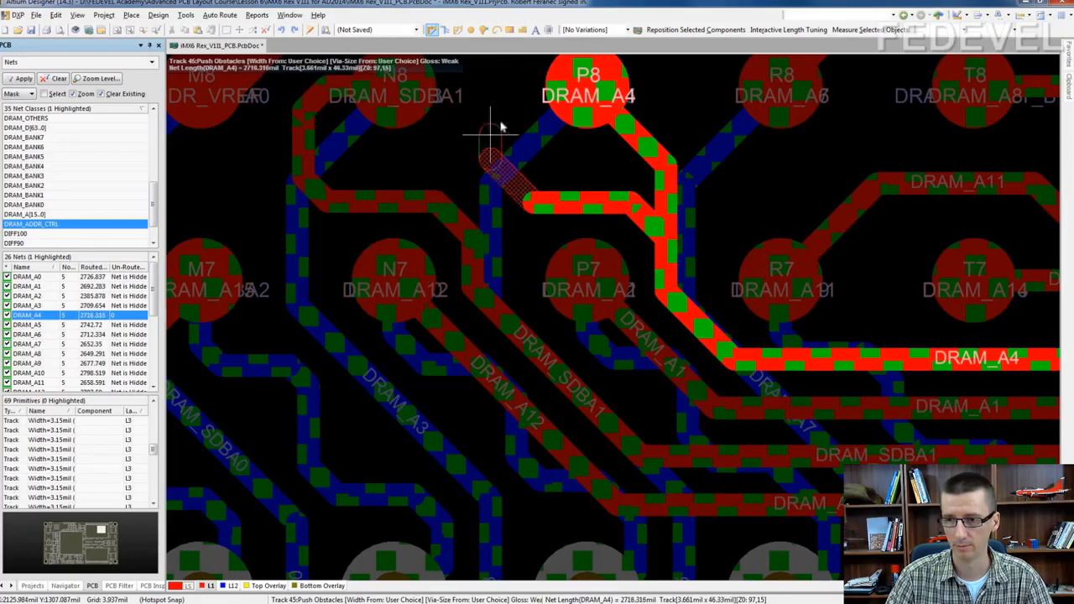
pyautogui.scroll(2, 501, 127)
pyautogui.click(602, 170)
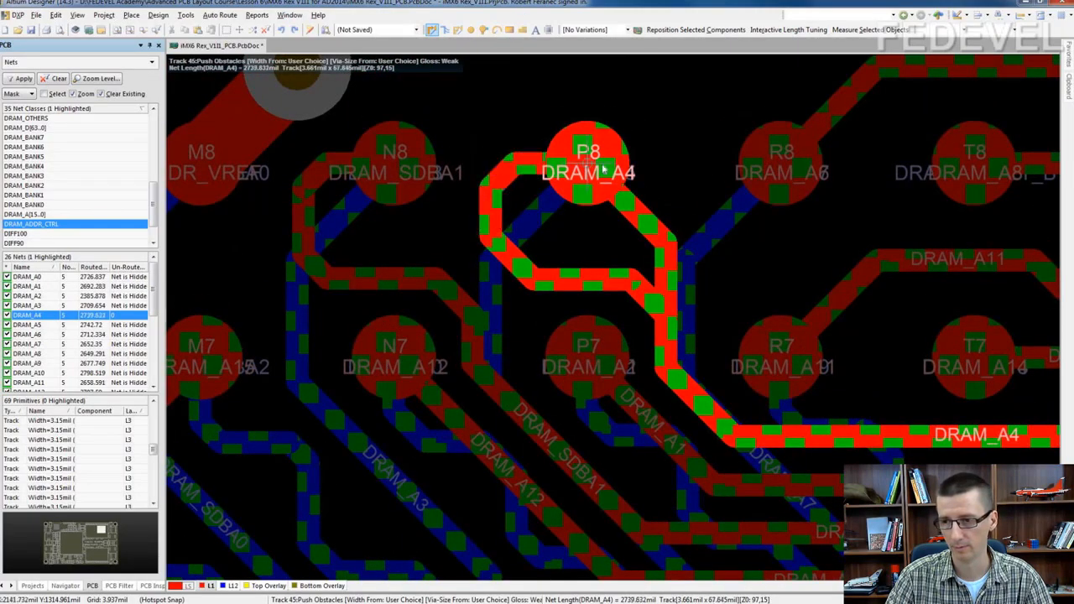
pyautogui.rightClick(660, 215)
pyautogui.rightClick(661, 218)
# Step: Delete the old direct diagonal and vertical DRAM_A4 segments between pad P8 and the start of the new loop
pyautogui.click(641, 222)
pyautogui.press('Delete')
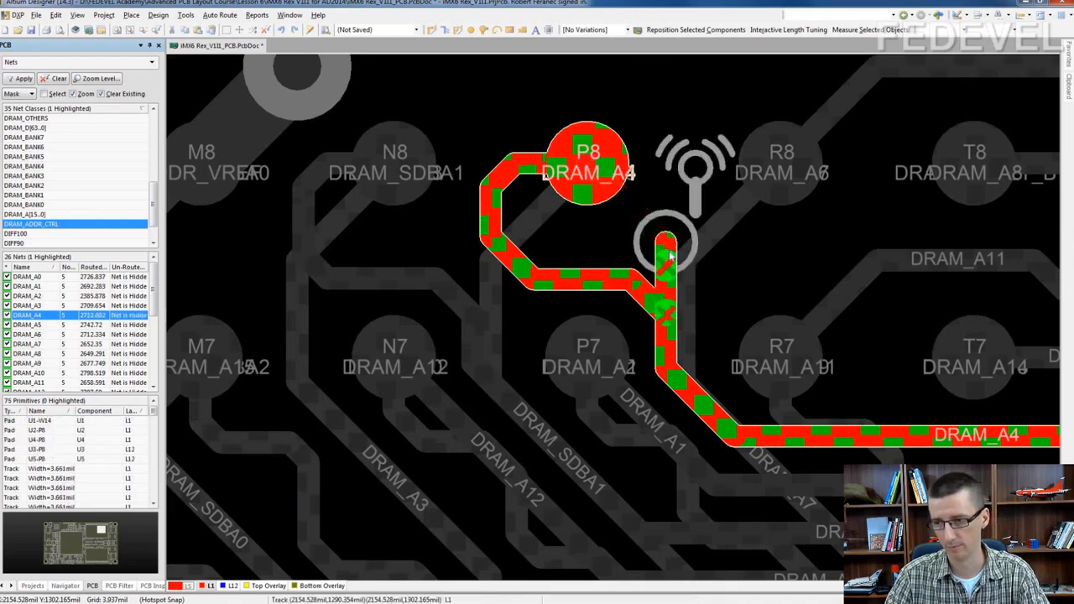
pyautogui.click(669, 256)
pyautogui.press('Delete')
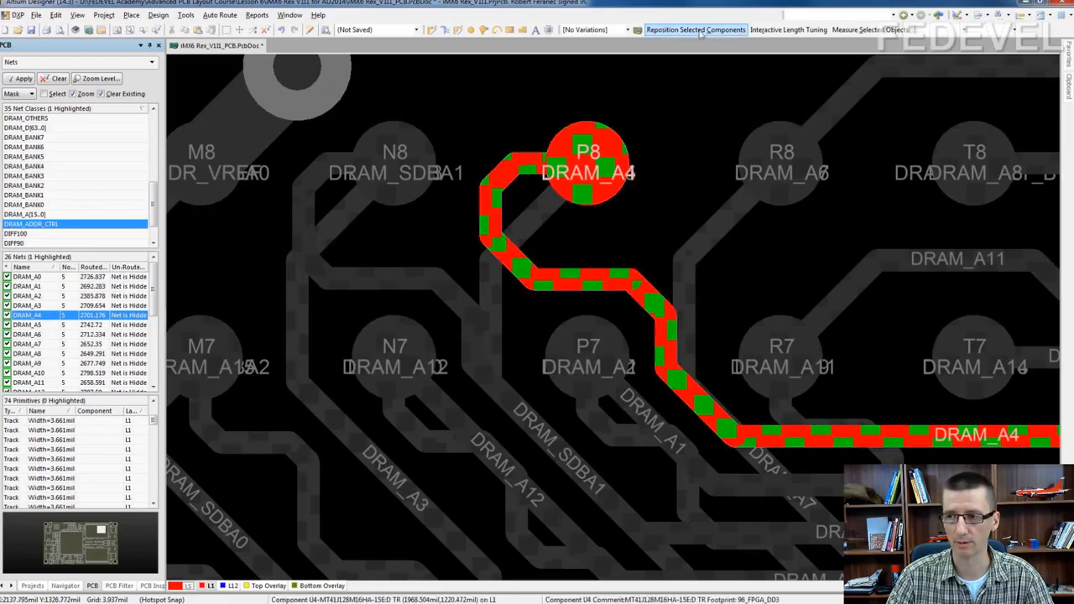
# Step: Reroute the DRAM_A4 loop beside pad P8 along a tighter, shorter path that ends in the pad
pyautogui.click(431, 30)
pyautogui.keyDown('ctrl'); pyautogui.scroll(2, 565, 217); pyautogui.keyUp('ctrl')
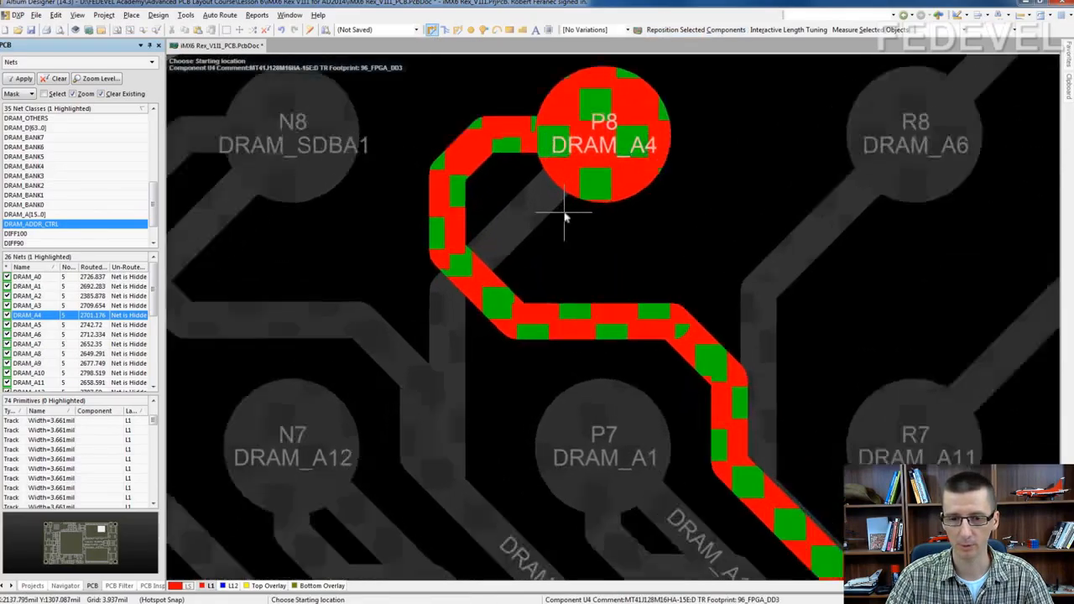
pyautogui.keyDown('ctrl'); pyautogui.scroll(2, 564, 217); pyautogui.keyUp('ctrl')
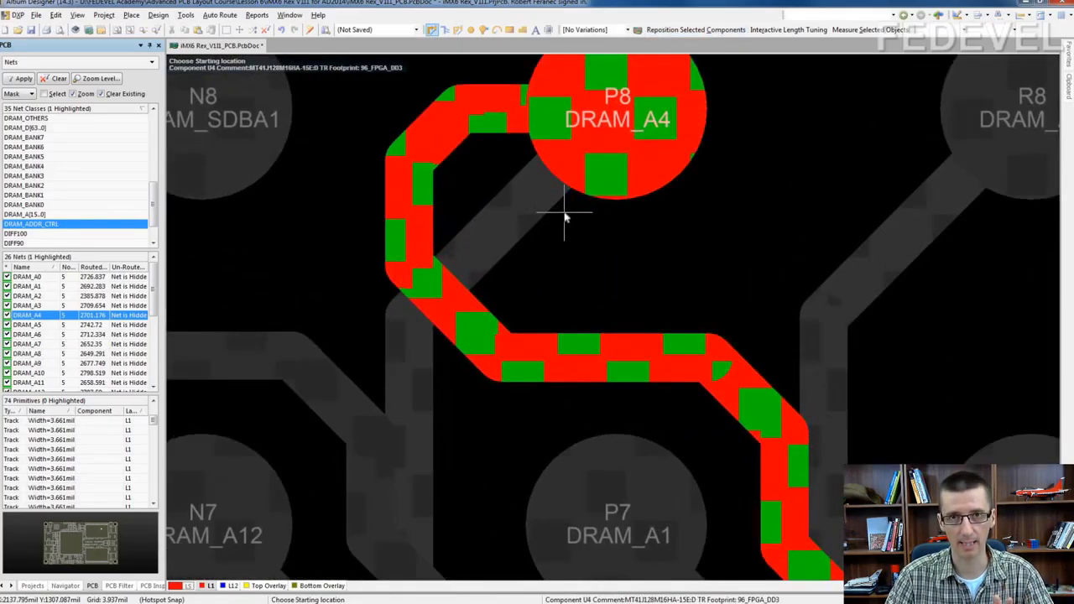
pyautogui.click(663, 349)
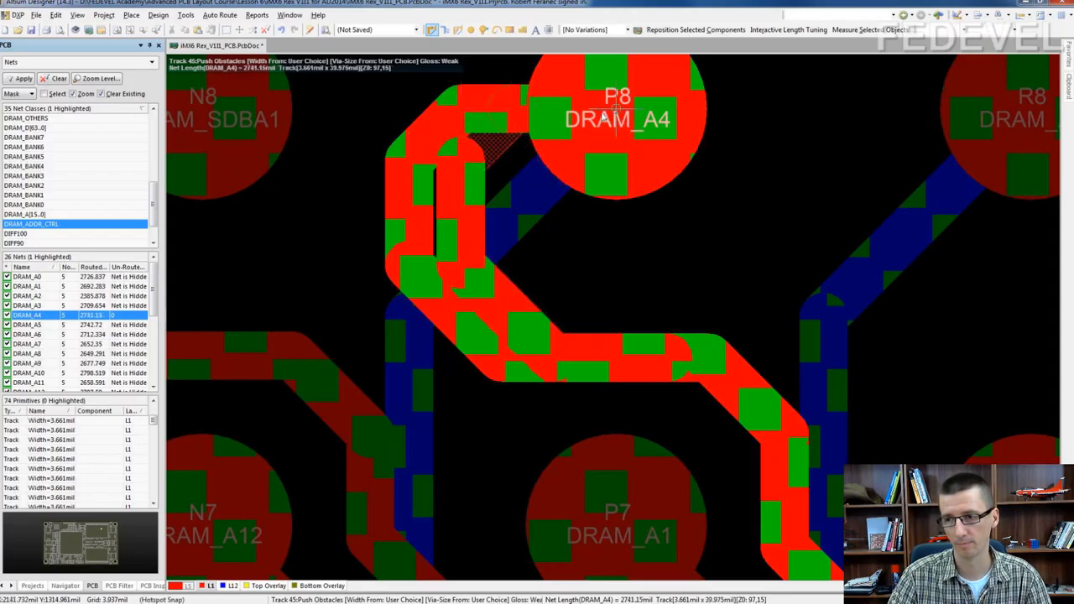
pyautogui.click(605, 114)
pyautogui.rightClick(602, 116)
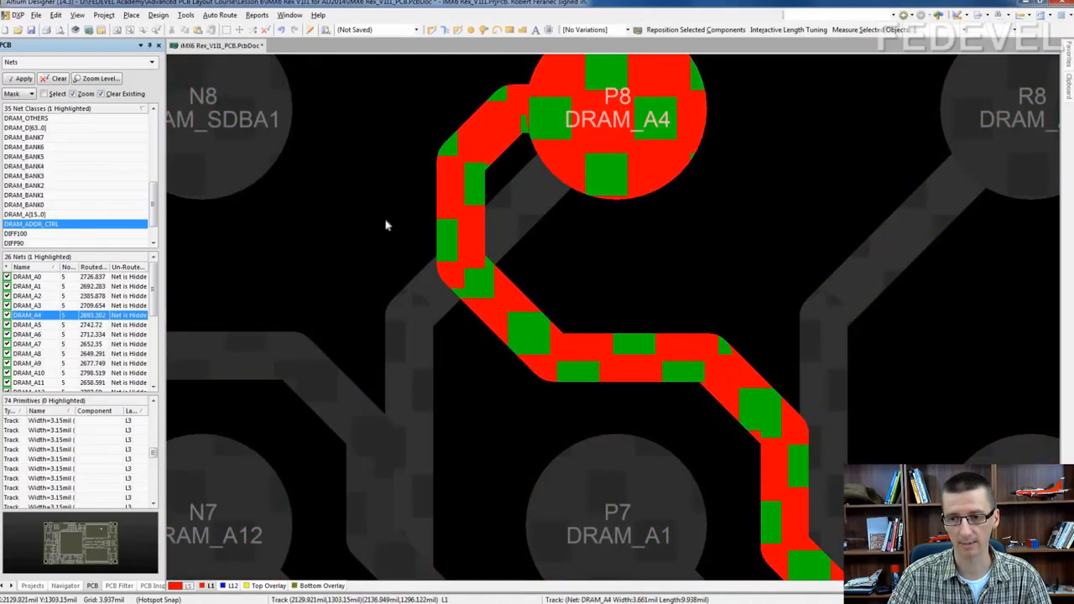
# Step: Select the blue L12 branch of DRAM_A4 again and measure its length for comparison
pyautogui.keyDown('ctrl'); pyautogui.scroll(-5, 352, 189); pyautogui.keyUp('ctrl')
pyautogui.keyDown('ctrl'); pyautogui.scroll(-3, 422, 191); pyautogui.keyUp('ctrl')
pyautogui.moveTo(418, 290); pyautogui.dragTo(376, 193, button='right')
pyautogui.moveTo(337, 208); pyautogui.dragTo(640, 433)
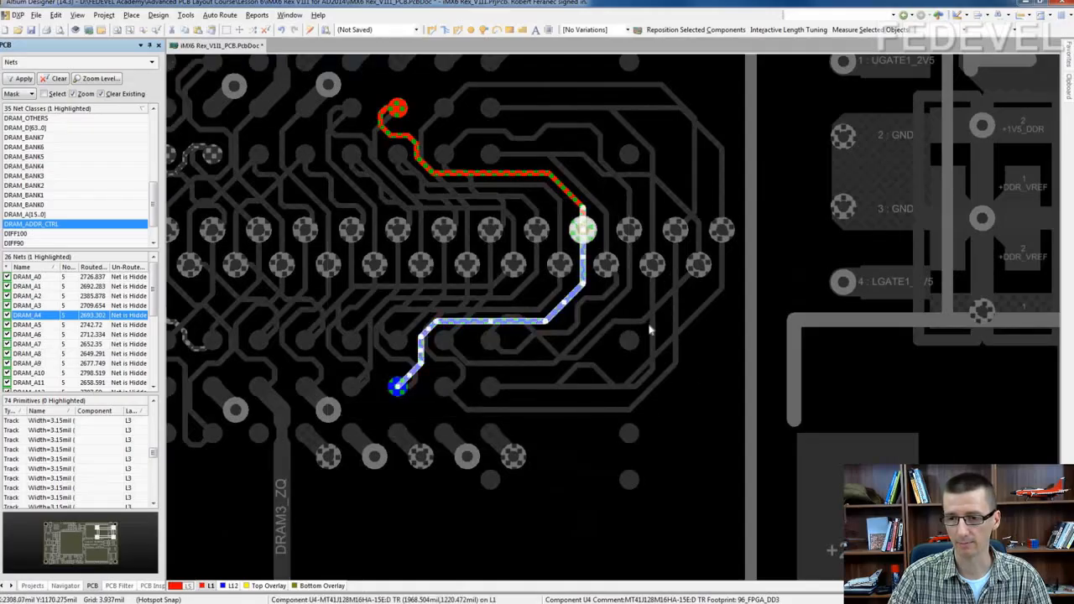
pyautogui.moveTo(293, 207); pyautogui.dragTo(641, 410)
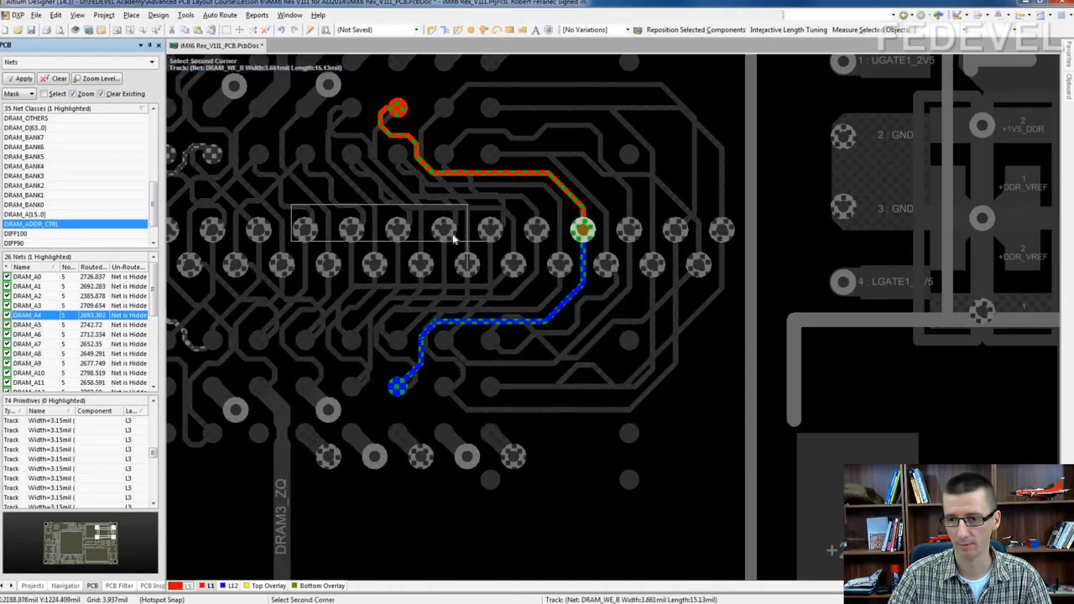
pyautogui.moveTo(337, 213); pyautogui.dragTo(664, 428)
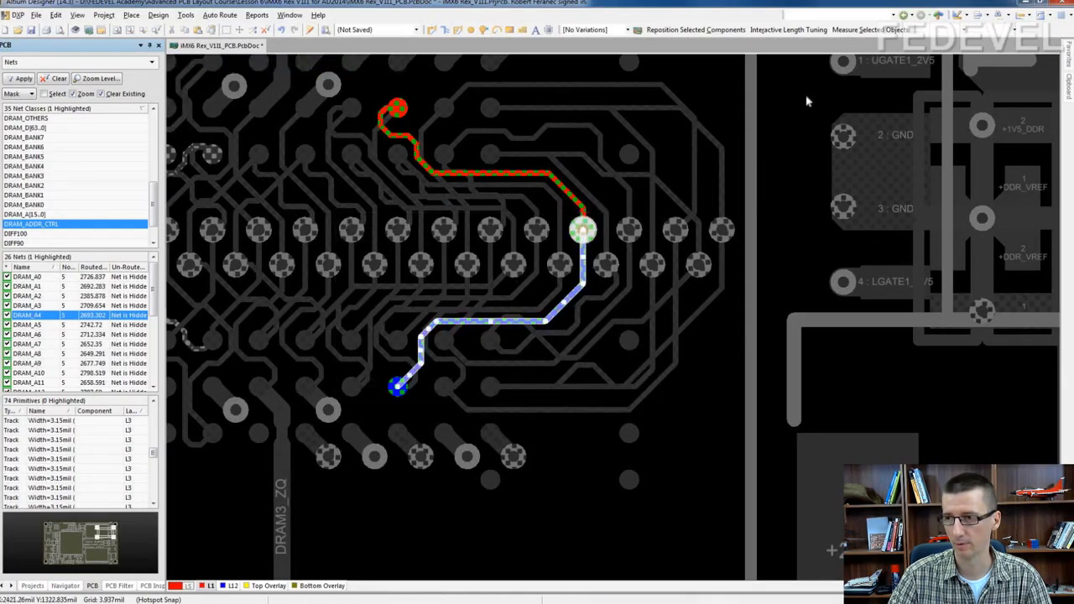
pyautogui.click(869, 30)
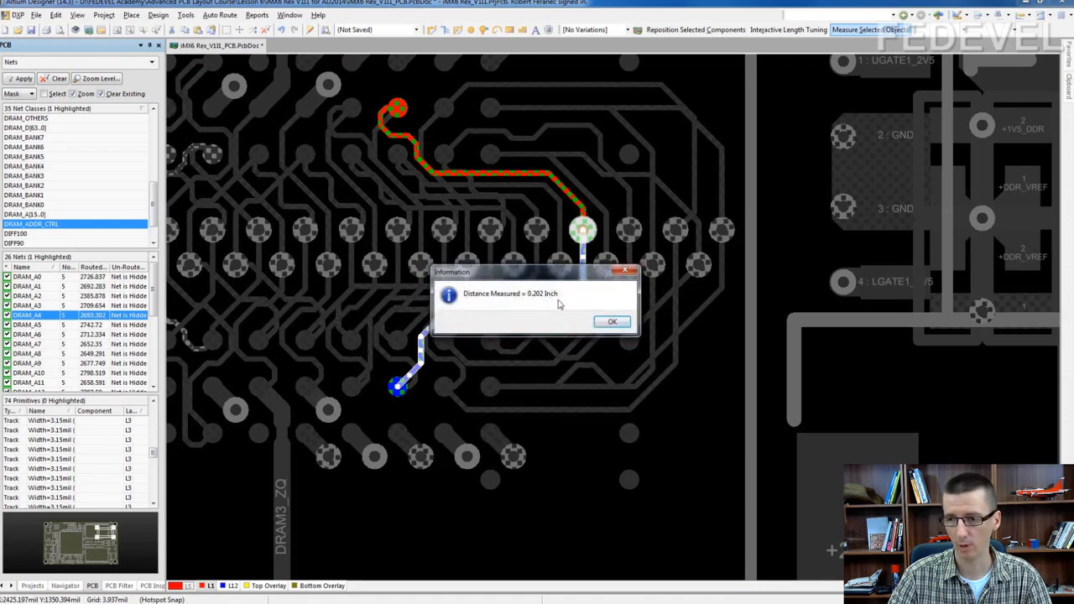
pyautogui.click(612, 325)
# Step: Select the rerouted red L1 branch of DRAM_A4, including its short end segment at the via, and measure its length
pyautogui.moveTo(353, 84); pyautogui.dragTo(629, 240)
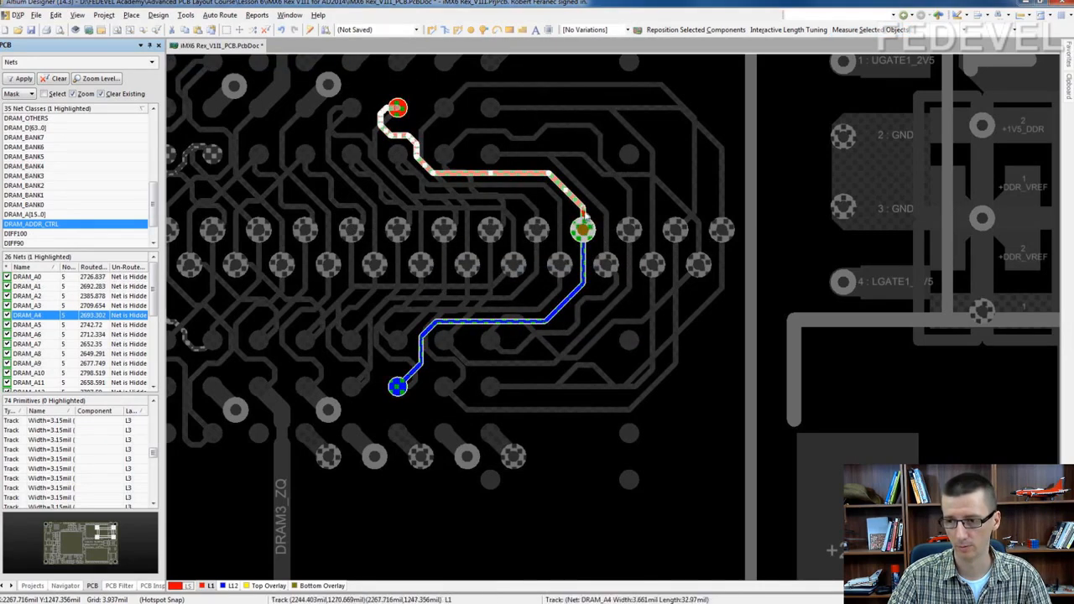
pyautogui.keyDown('shift'); pyautogui.click(584, 215); pyautogui.keyUp('shift')
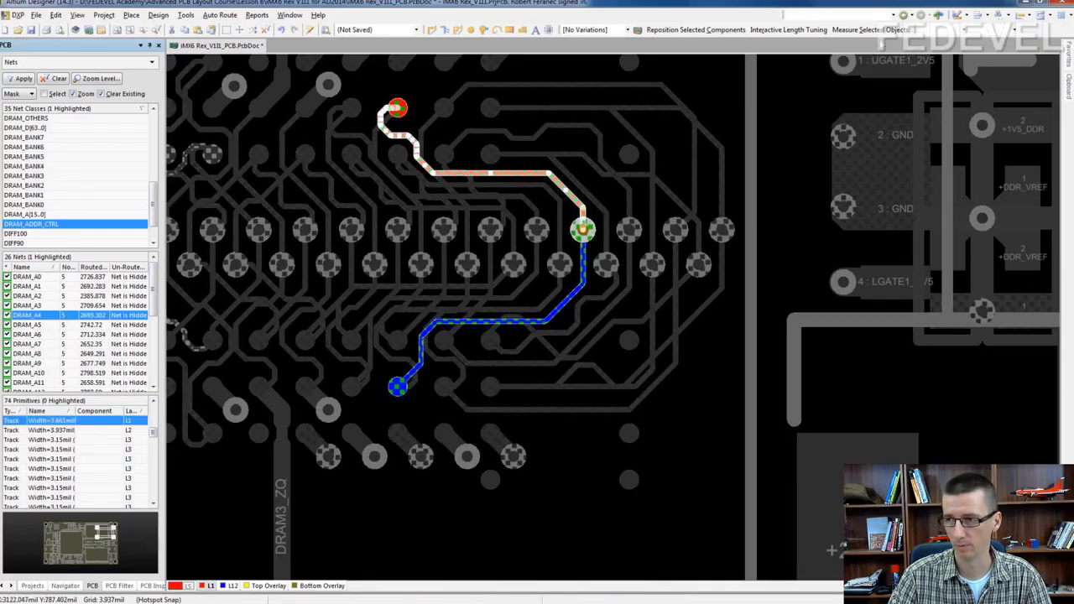
pyautogui.click(873, 30)
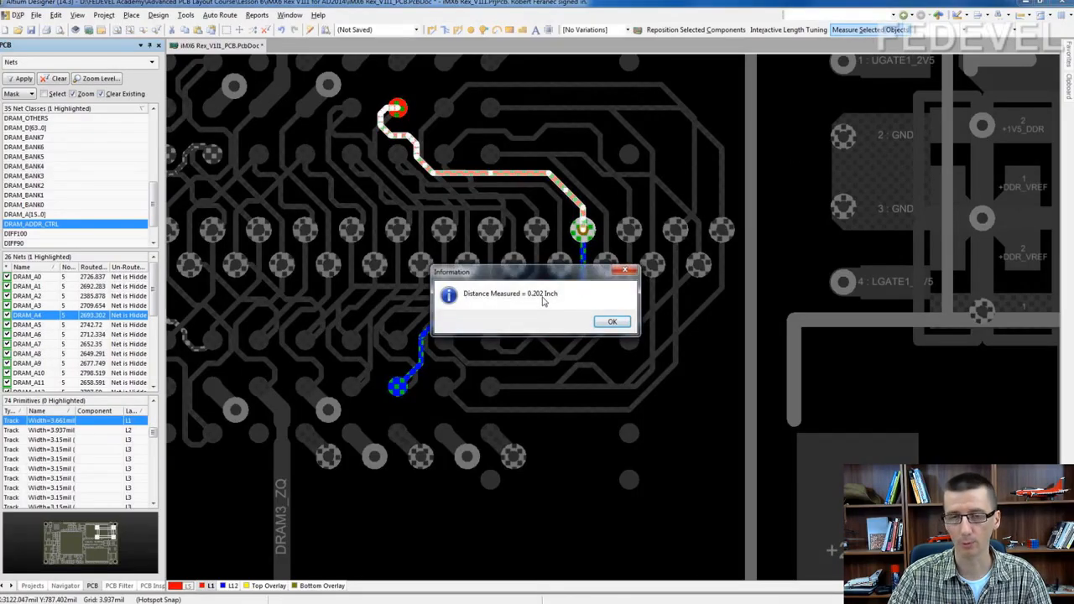
pyautogui.click(621, 325)
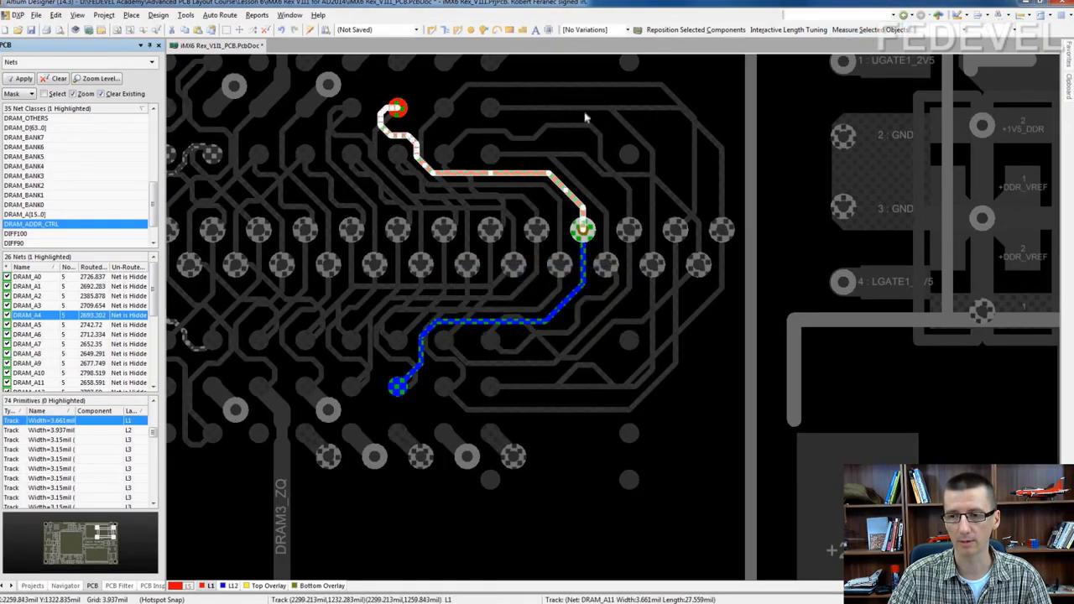
pyautogui.click(452, 212)
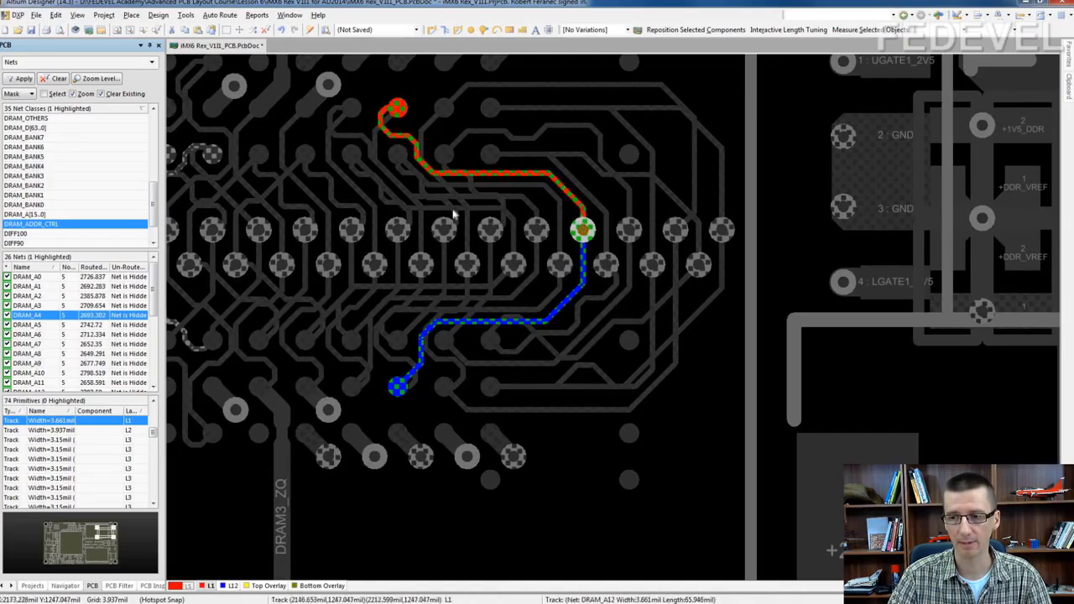
# Step: Highlight the net DRAM_A6 of the DRAM_ADDR_CTRL class on the board
pyautogui.keyDown('ctrl'); pyautogui.scroll(-4, 467, 207); pyautogui.keyUp('ctrl')
pyautogui.moveTo(389, 191); pyautogui.dragTo(435, 199, button='right')
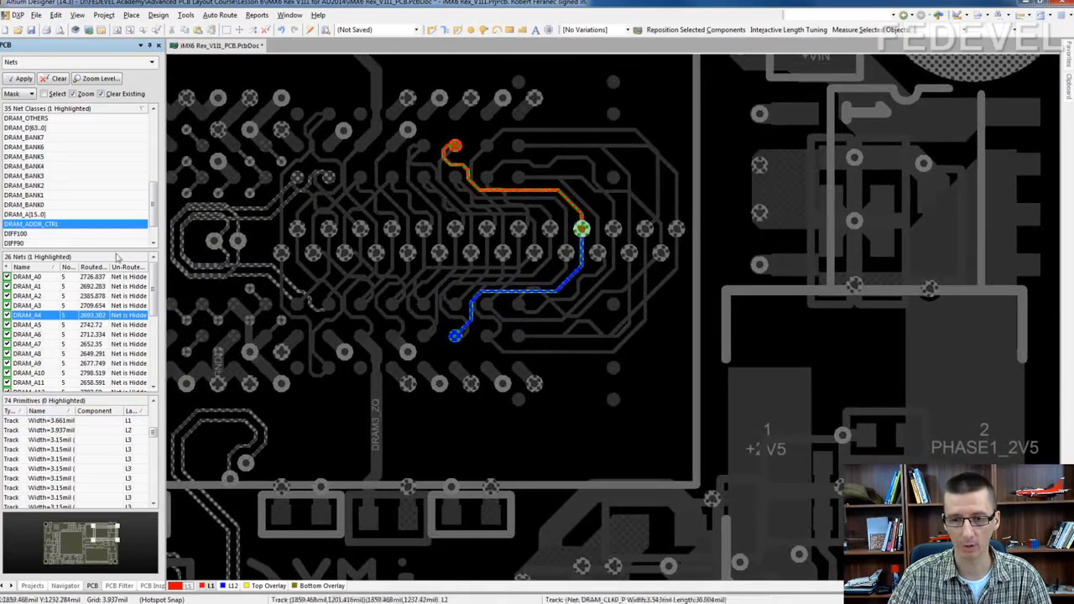
pyautogui.click(38, 317)
pyautogui.click(33, 334)
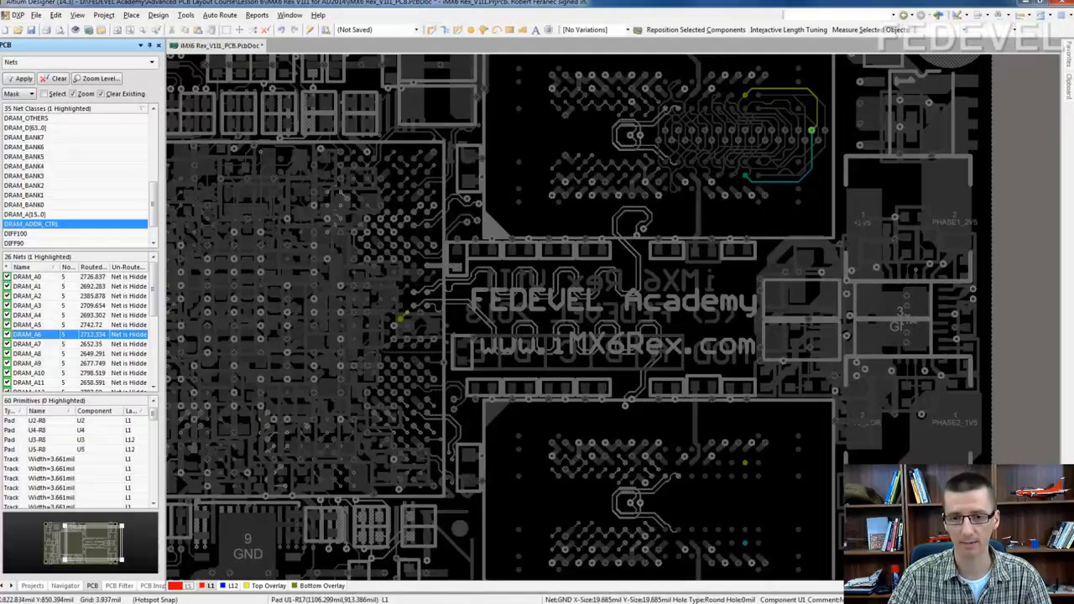
# Step: Copy the DRAM_ADDR_CTRL fanout tracks and vias at the upper memory chip, using the outermost pad of the upper fanout rows as reference
pyautogui.click(38, 315)
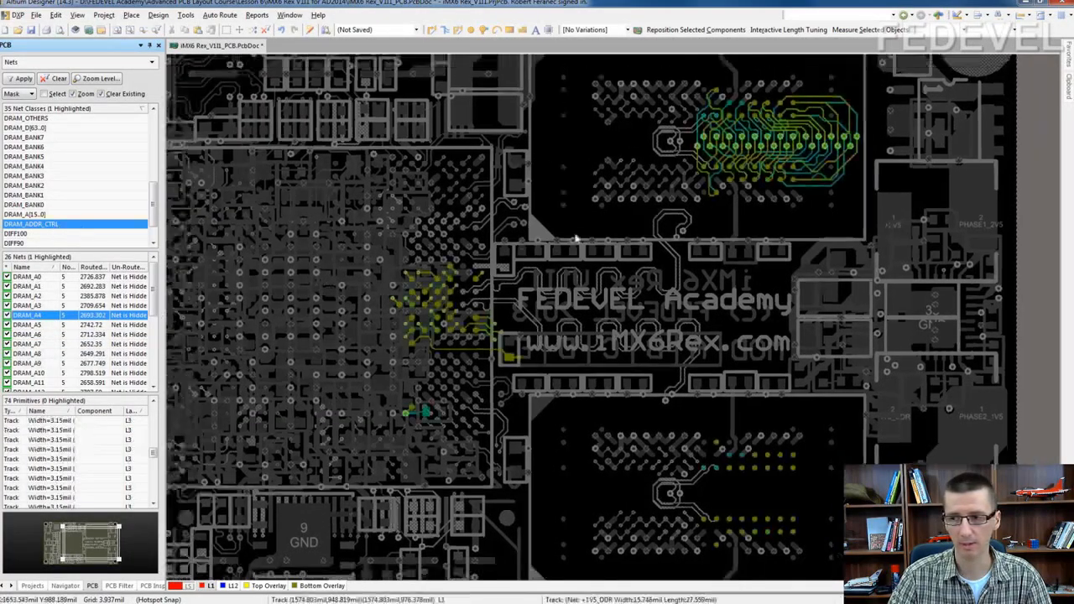
pyautogui.moveTo(571, 253); pyautogui.dragTo(469, 339, button='right')
pyautogui.moveTo(568, 156); pyautogui.dragTo(851, 334)
pyautogui.keyDown('ctrl'); pyautogui.scroll(3, 753, 180); pyautogui.keyUp('ctrl')
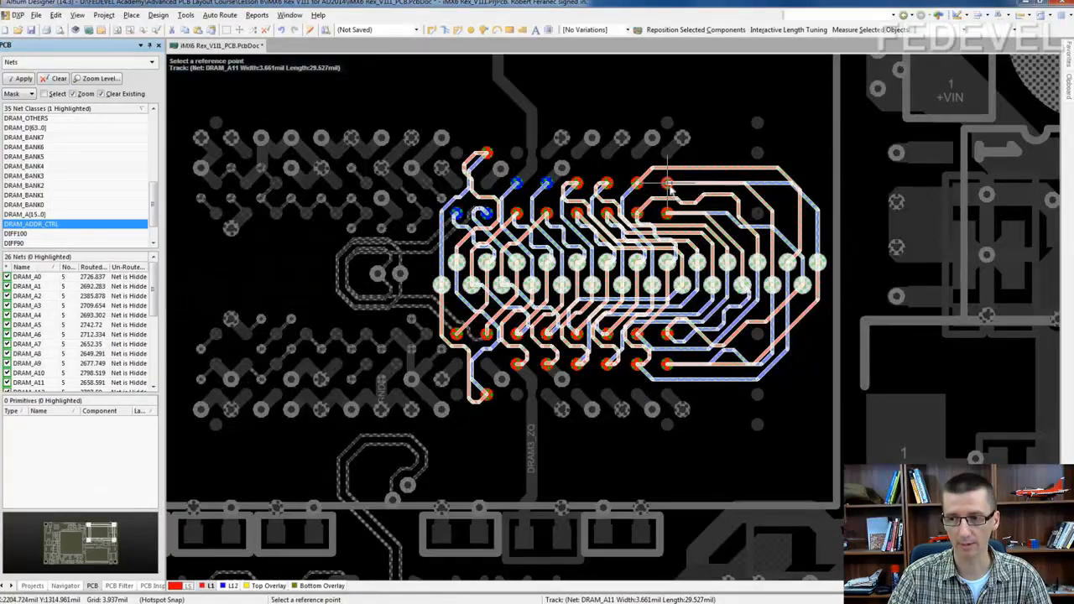
pyautogui.moveTo(745, 431); pyautogui.dragTo(678, 185, button='right')
# Step: Paste the copied DRAM_ADDR_CTRL fanout onto the lower memory chip, aligned to its matching reference pad
pyautogui.keyDown('ctrl'); pyautogui.scroll(-3, 678, 185); pyautogui.keyUp('ctrl')
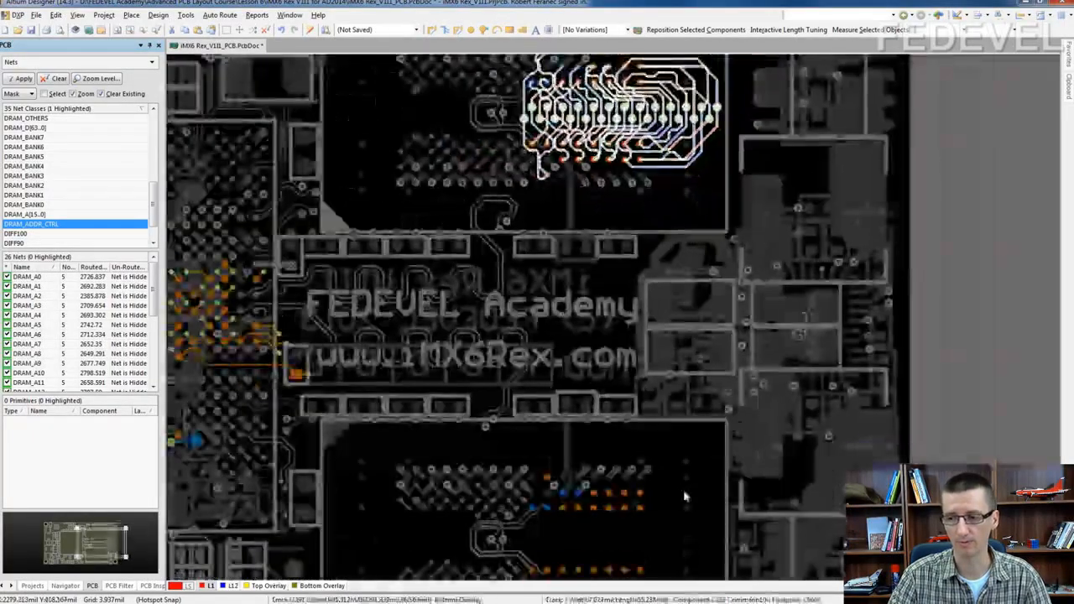
pyautogui.moveTo(686, 496); pyautogui.dragTo(700, 315, button='right')
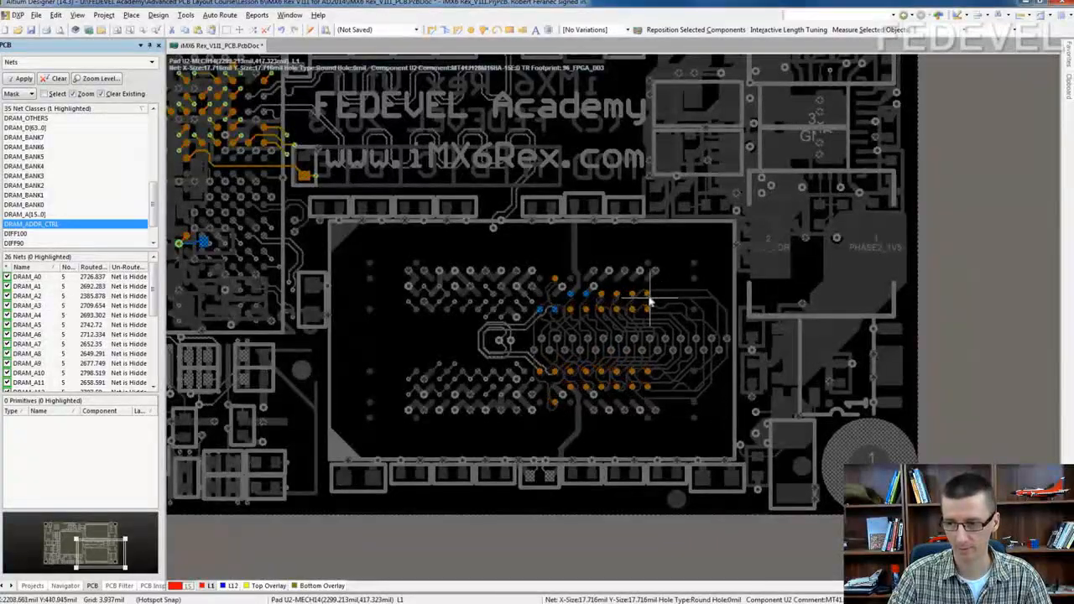
pyautogui.click(648, 295)
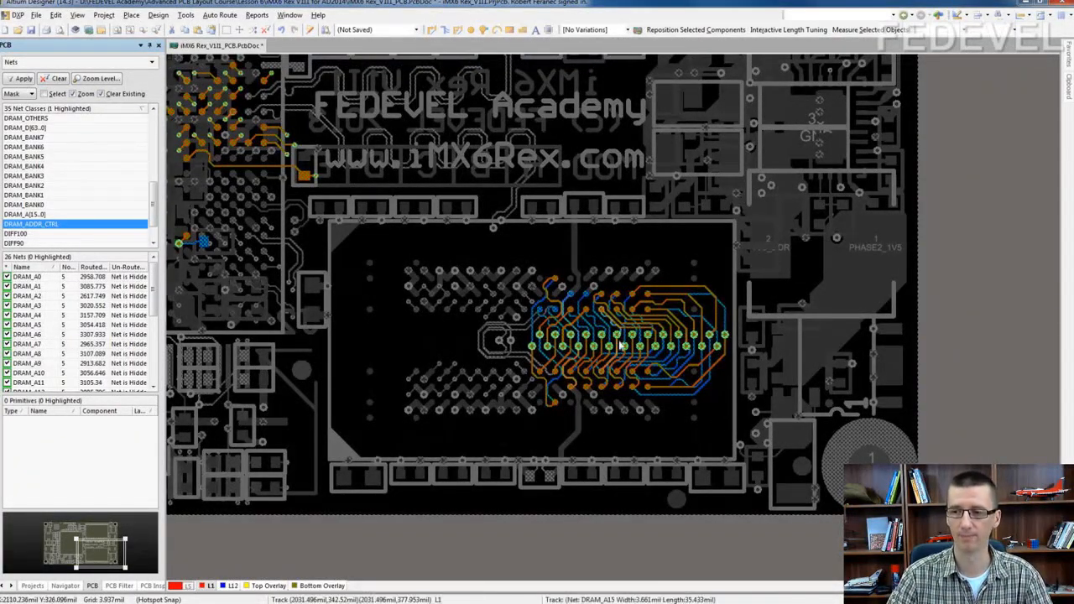
# Step: Select the lower L10 branch of DRAM_A8, from the central via down to the lower memory's via, and measure its length
pyautogui.scroll(5, 562, 332)
pyautogui.keyDown('ctrl'); pyautogui.scroll(-1, 567, 309); pyautogui.keyUp('ctrl')
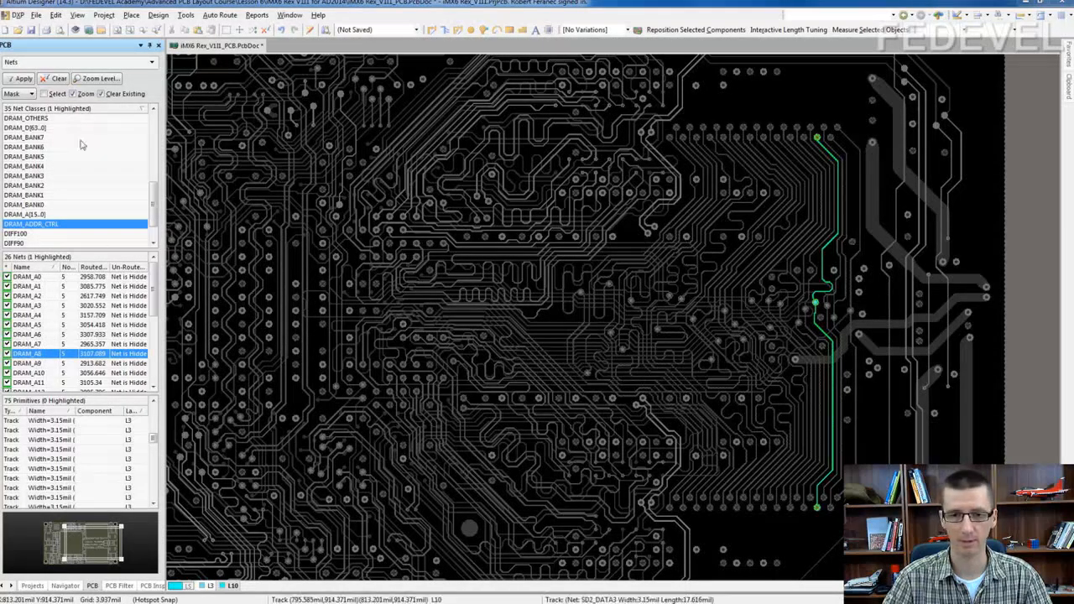
pyautogui.click(28, 96)
pyautogui.click(17, 113)
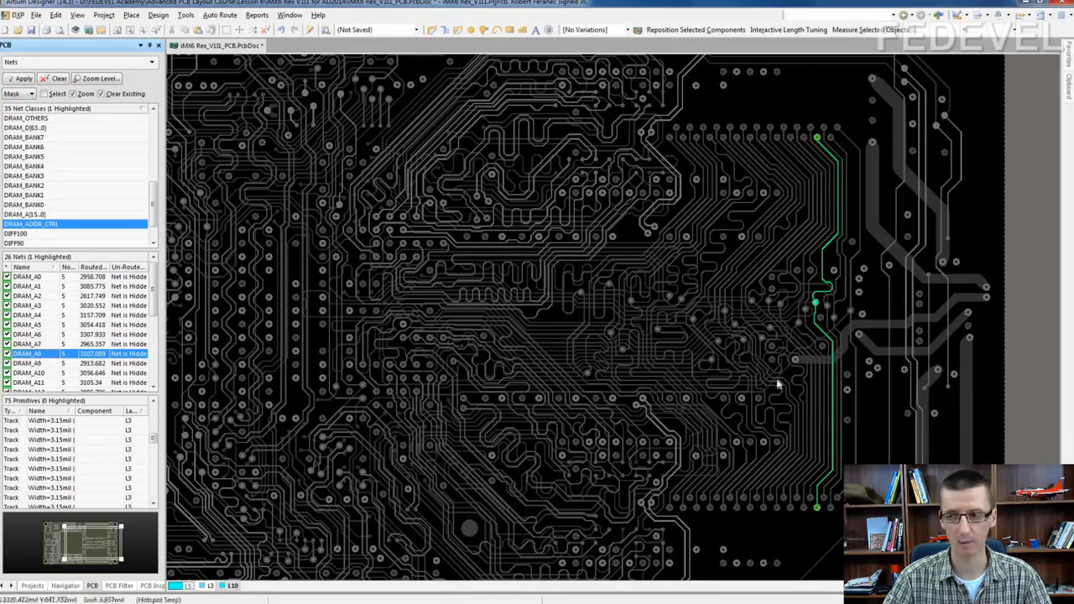
pyautogui.moveTo(782, 398); pyautogui.dragTo(573, 277, button='right')
pyautogui.keyDown('ctrl'); pyautogui.scroll(2, 571, 288); pyautogui.keyUp('ctrl')
pyautogui.keyDown('ctrl'); pyautogui.scroll(1, 570, 293); pyautogui.keyUp('ctrl')
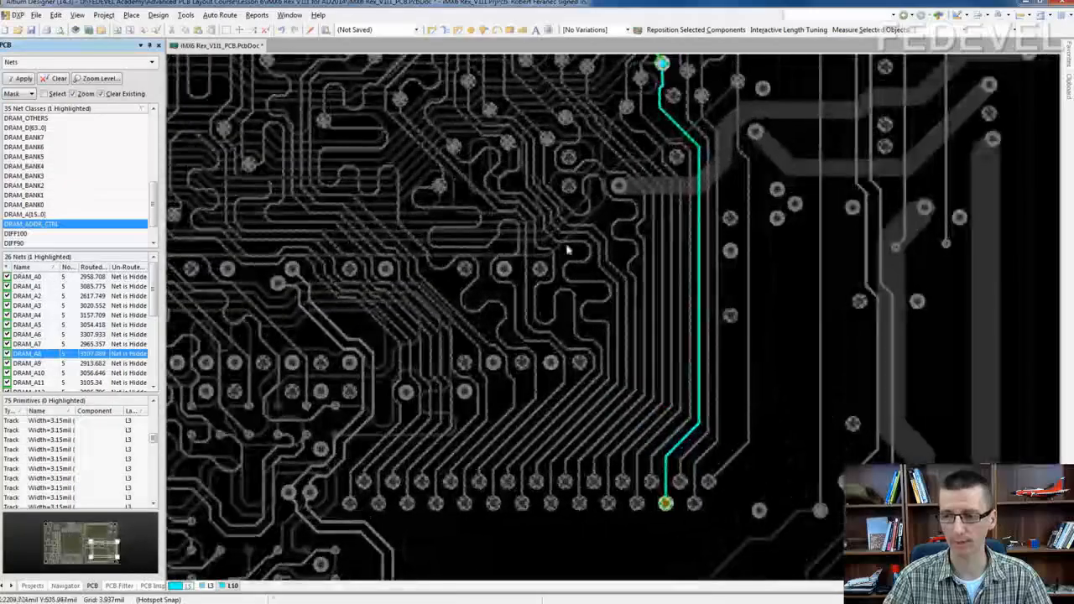
pyautogui.scroll(1, 573, 269)
pyautogui.moveTo(589, 104); pyautogui.dragTo(762, 554)
pyautogui.click(862, 33)
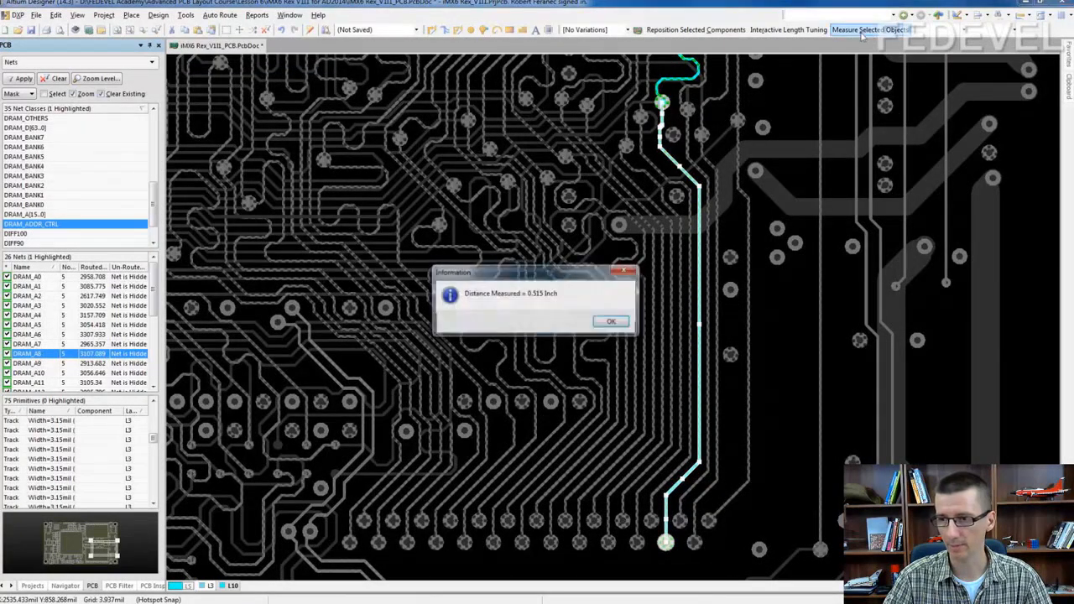
pyautogui.click(612, 323)
# Step: Select the upper L10 branch of DRAM_A8, from the central via up to the upper memory's via, and measure its length
pyautogui.keyDown('ctrl'); pyautogui.scroll(2, 577, 487); pyautogui.keyUp('ctrl')
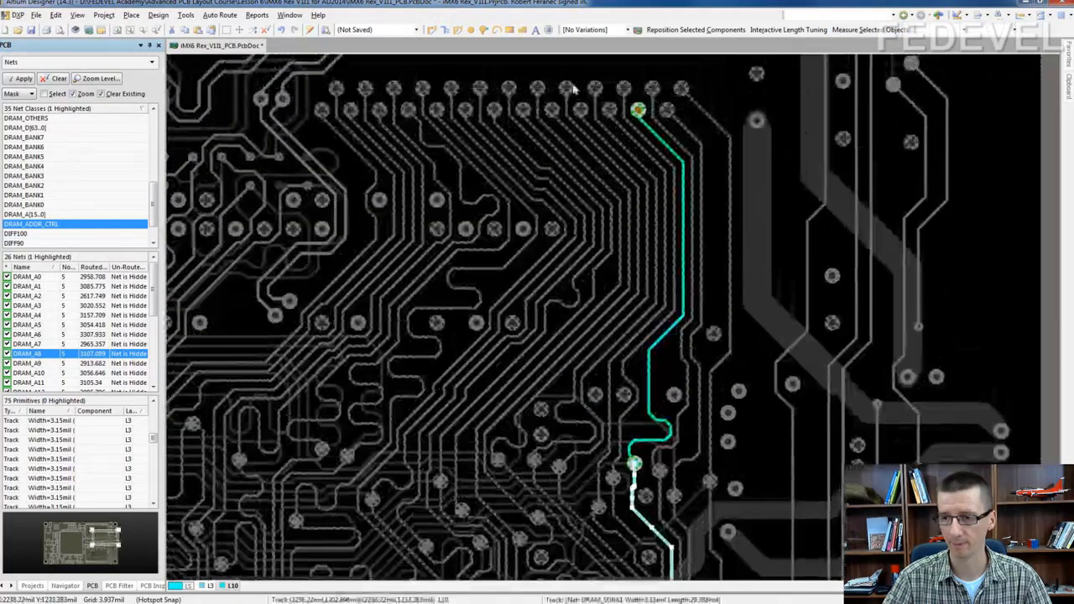
pyautogui.moveTo(573, 85); pyautogui.dragTo(711, 464)
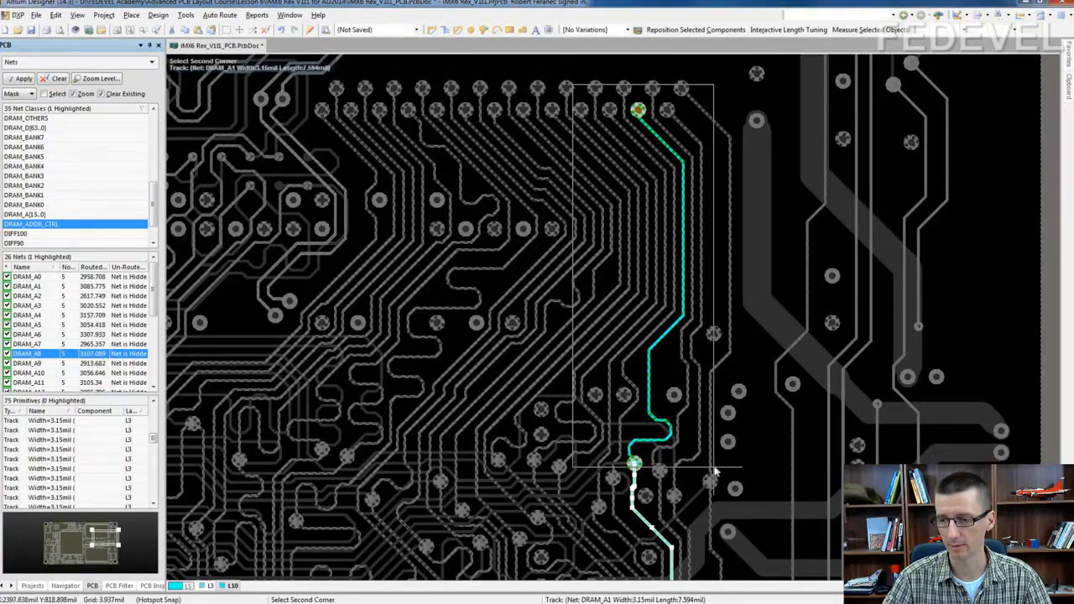
pyautogui.click(856, 30)
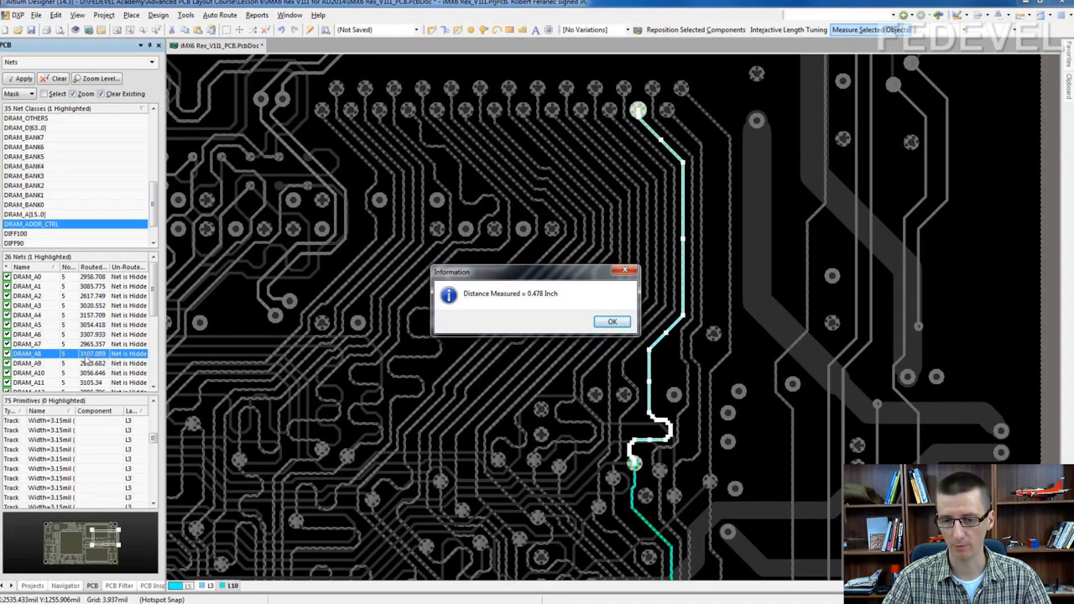
pyautogui.click(613, 323)
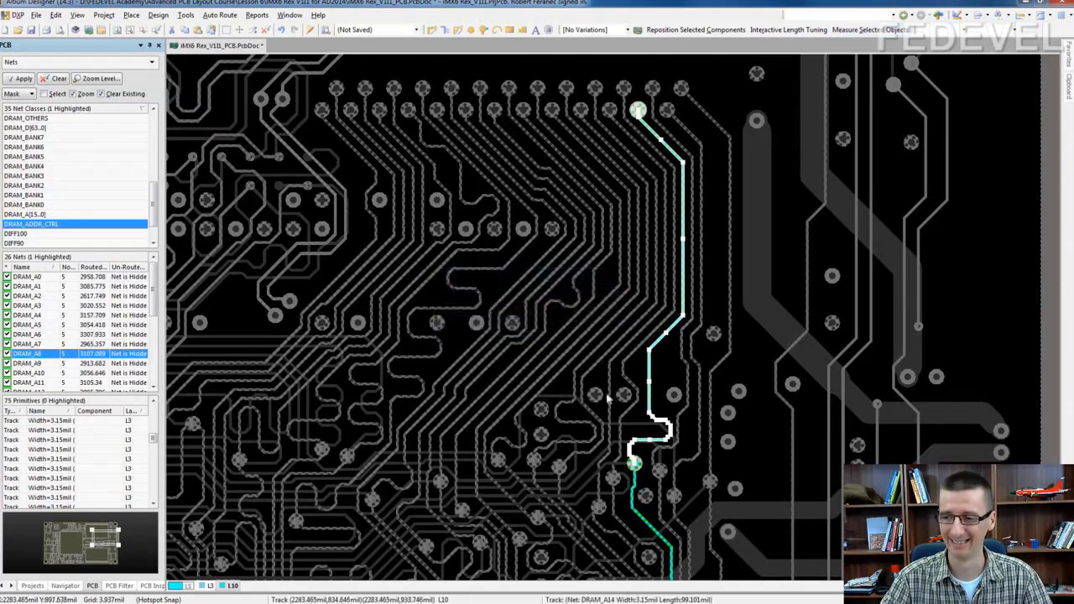
# Step: Reroute the upper DRAM_A8 branch with a second meander above the existing one and tighten the new meander's lower diagonal segment
pyautogui.keyDown('ctrl'); pyautogui.scroll(5, 682, 384); pyautogui.keyUp('ctrl')
pyautogui.scroll(-4, 691, 353)
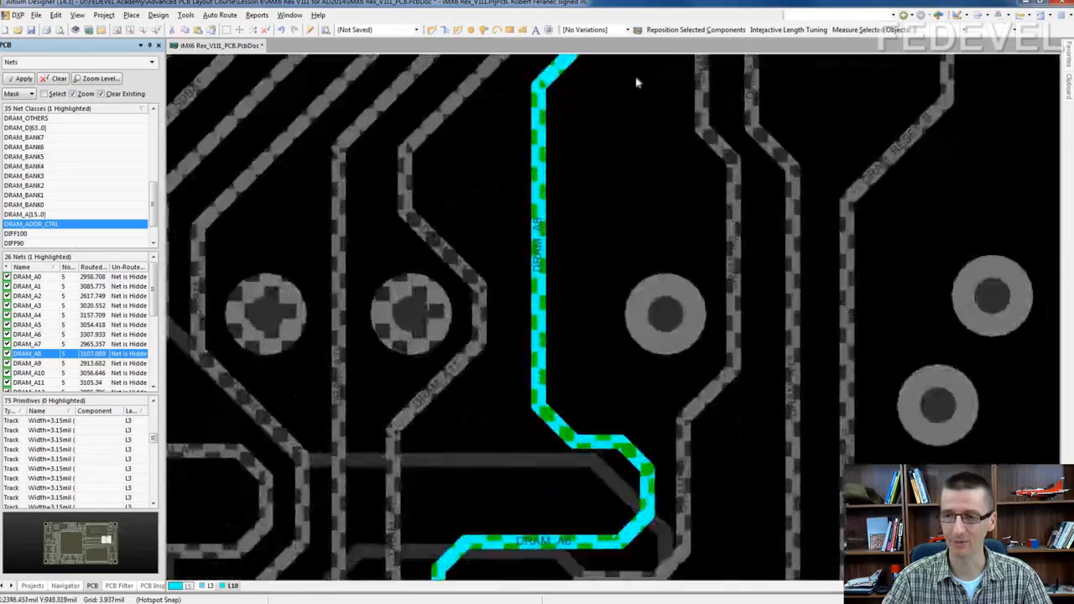
pyautogui.click(432, 31)
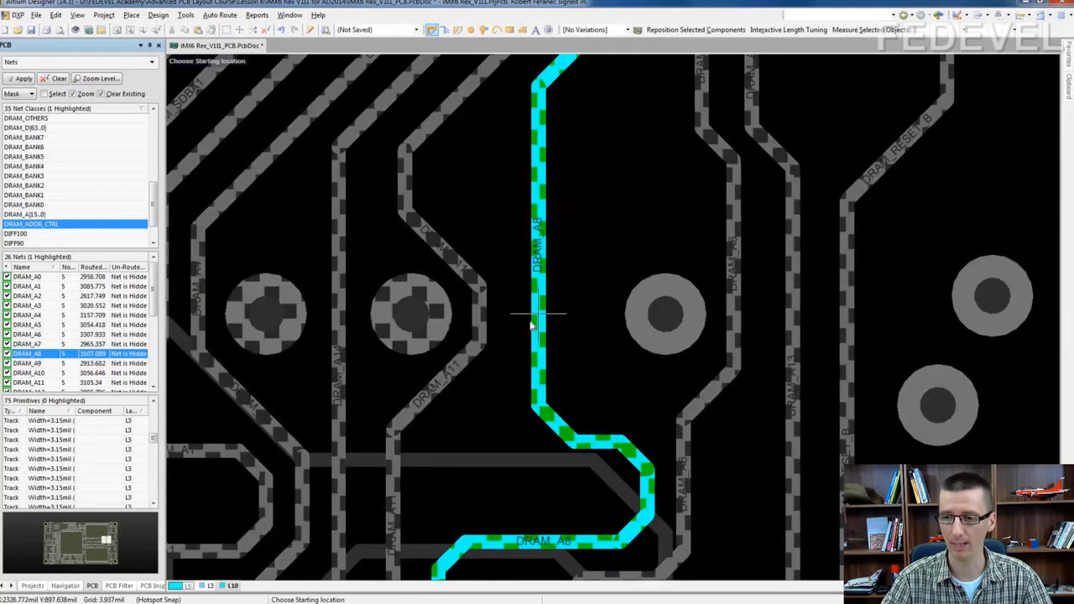
pyautogui.click(544, 317)
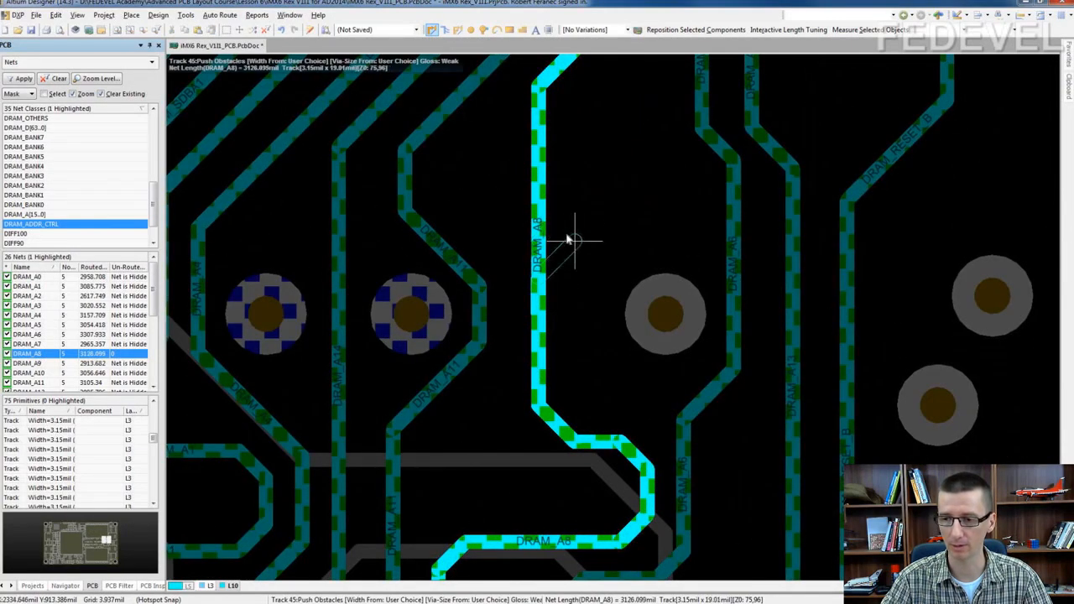
pyautogui.click(652, 234)
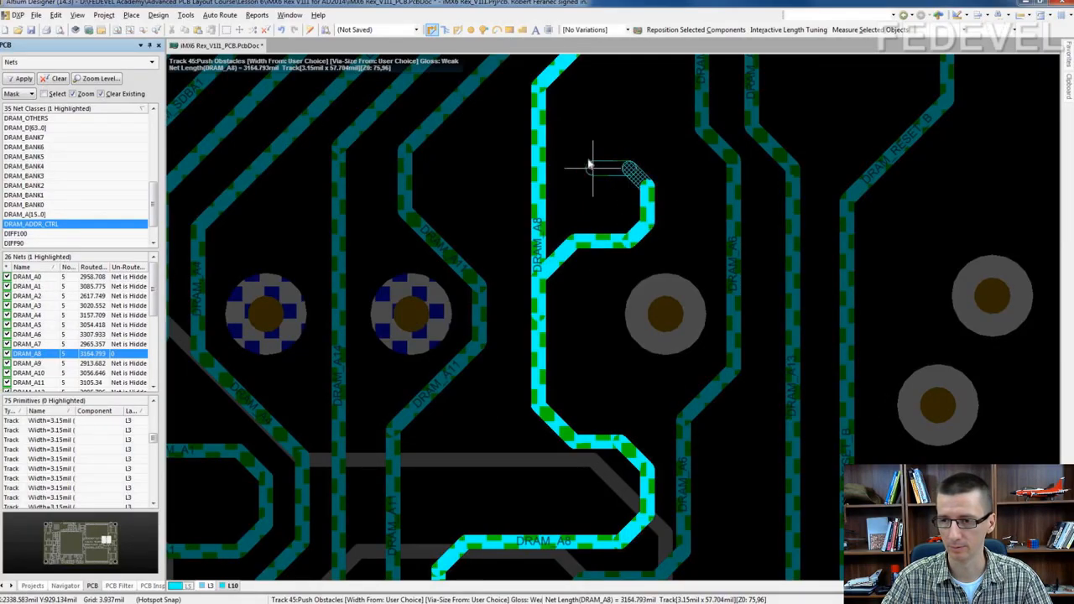
pyautogui.click(539, 124)
pyautogui.rightClick(540, 124)
pyautogui.rightClick(539, 124)
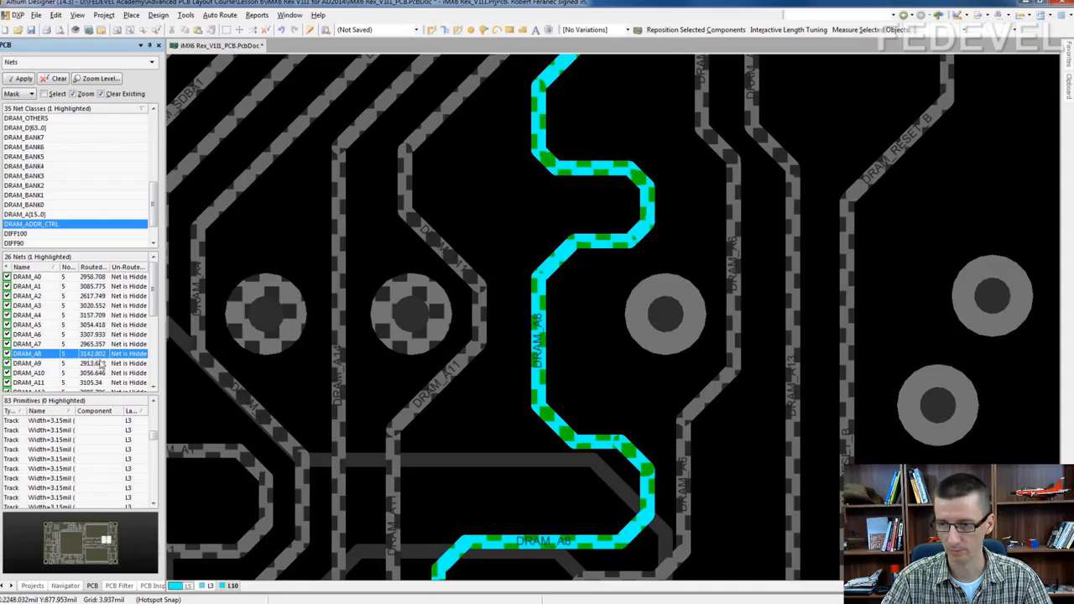
pyautogui.click(563, 260)
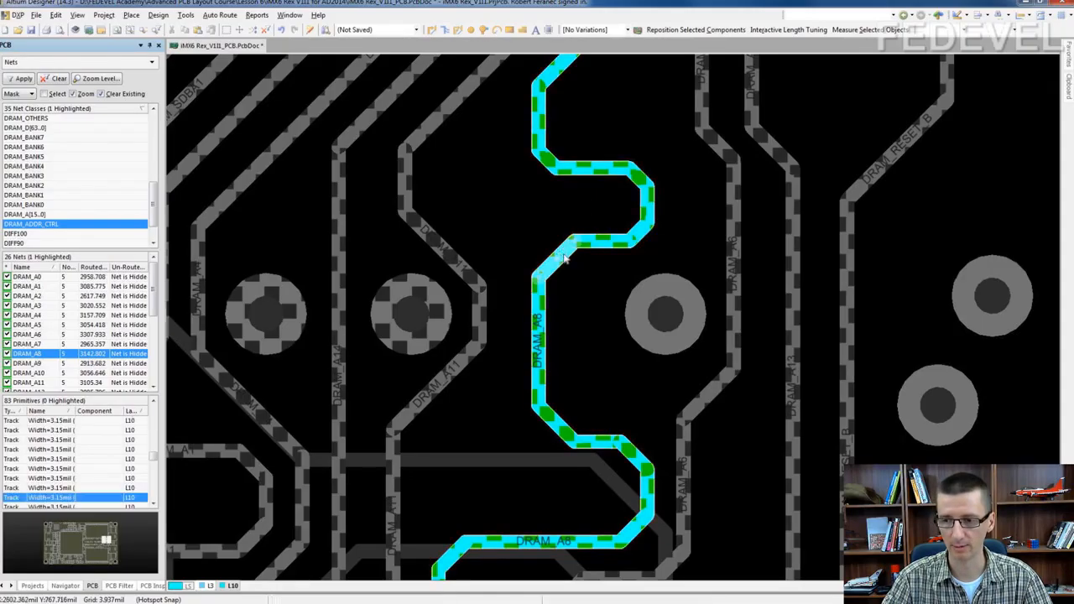
pyautogui.moveTo(564, 259)
pyautogui.mouseDown()
pyautogui.moveTo(544, 254)
pyautogui.moveTo(546, 241)
pyautogui.moveTo(551, 248)
pyautogui.mouseUp()
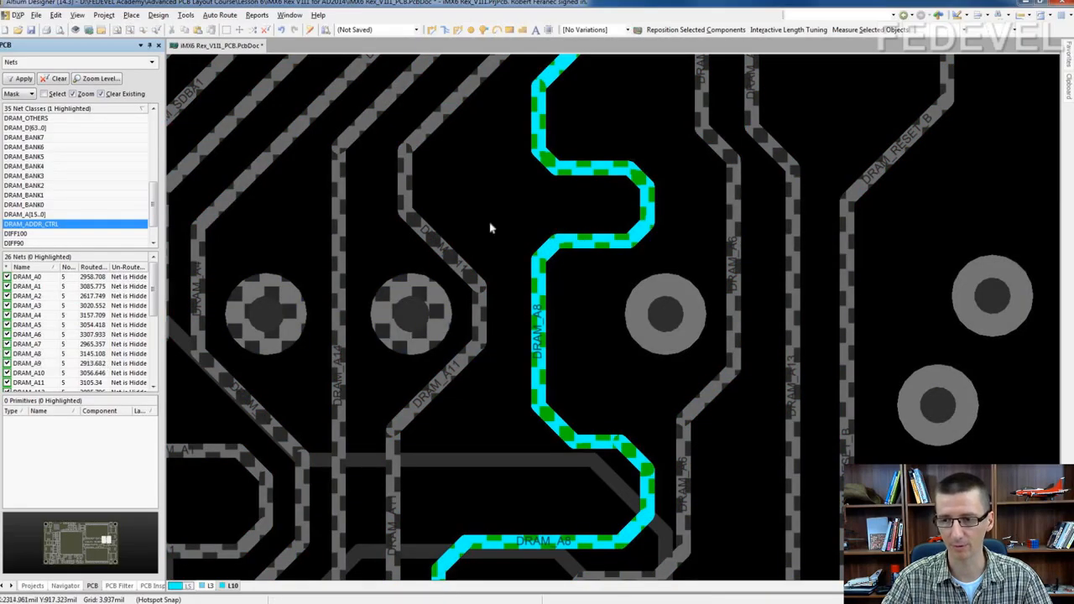
# Step: Select the complete upper DRAM_A8 branch including both meanders and measure its length again
pyautogui.keyDown('ctrl'); pyautogui.scroll(-5, 492, 228); pyautogui.keyUp('ctrl')
pyautogui.keyDown('ctrl'); pyautogui.scroll(-3, 508, 189); pyautogui.keyUp('ctrl')
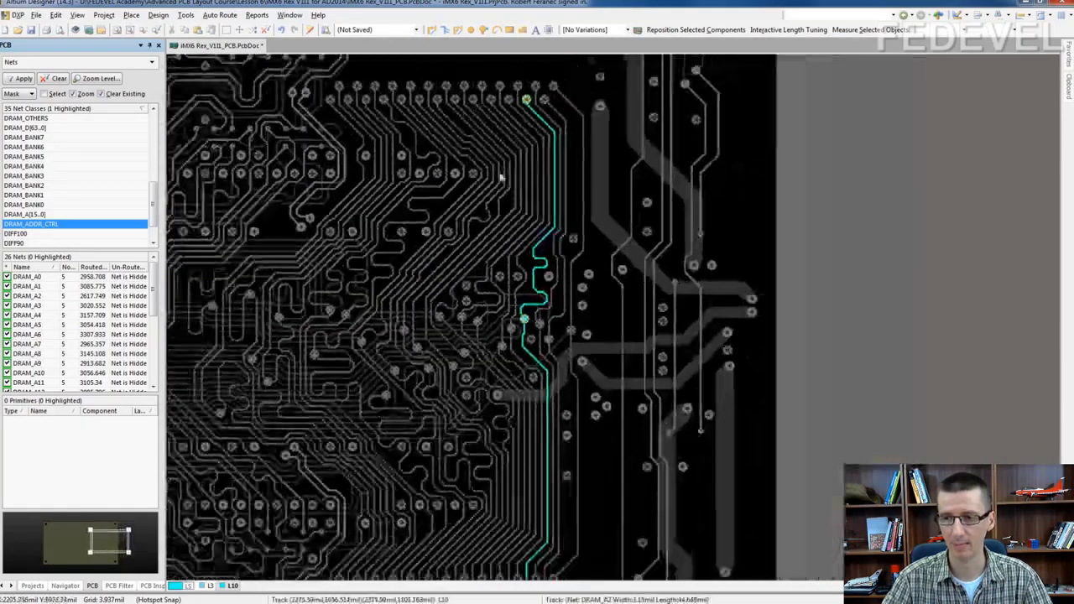
pyautogui.press('v')
pyautogui.press('a')
pyautogui.click(497, 109)
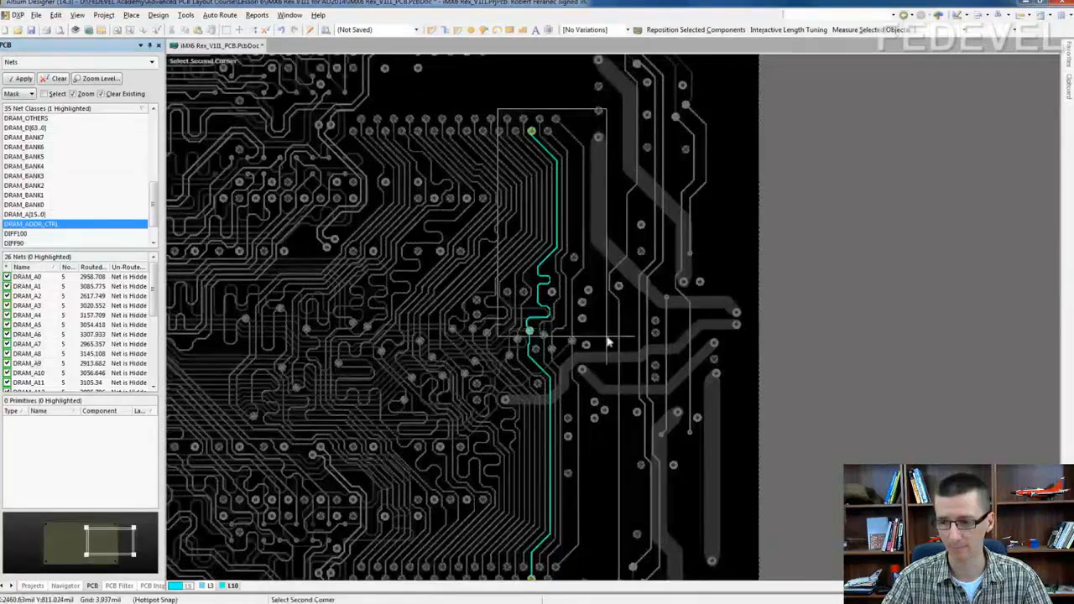
pyautogui.click(607, 336)
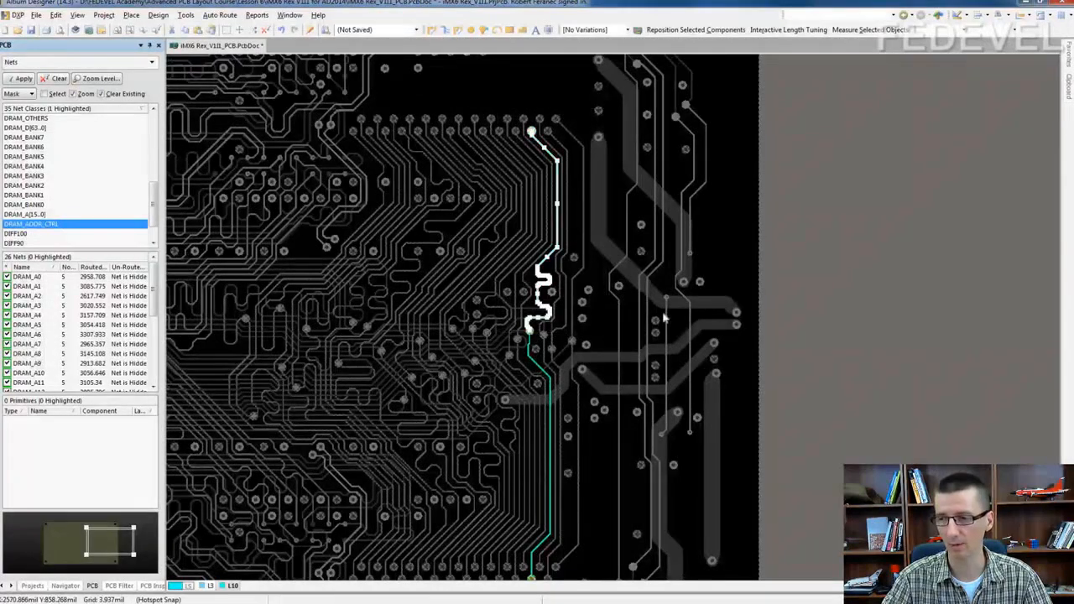
pyautogui.press('r')
pyautogui.press('s')
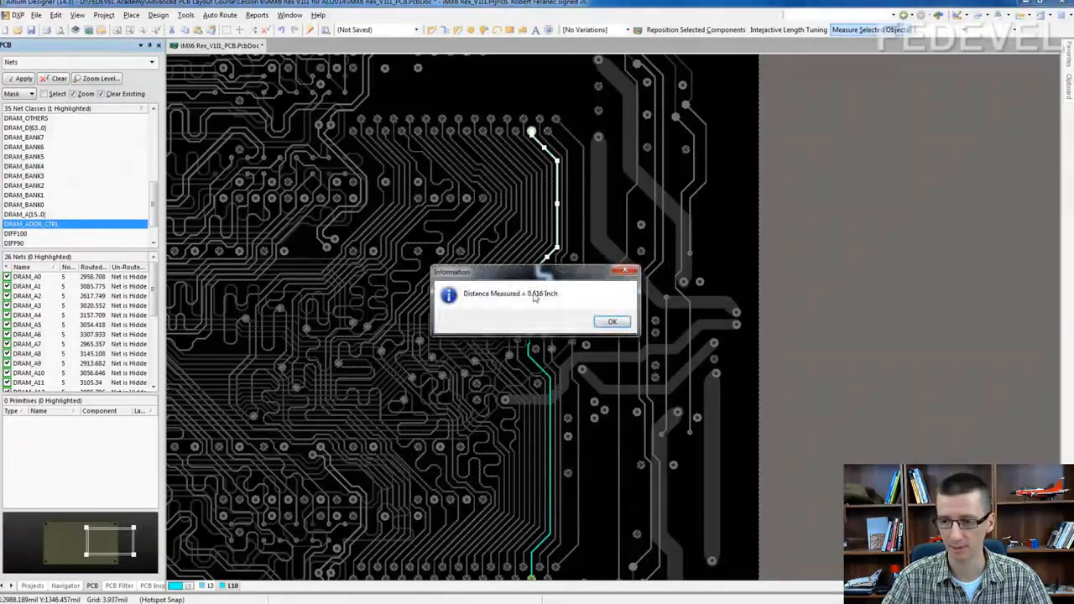
pyautogui.click(612, 322)
# Step: Select the lower DRAM_A8 branch again, including its short segment at the central via, and measure its length for comparison
pyautogui.scroll(-3, 490, 145)
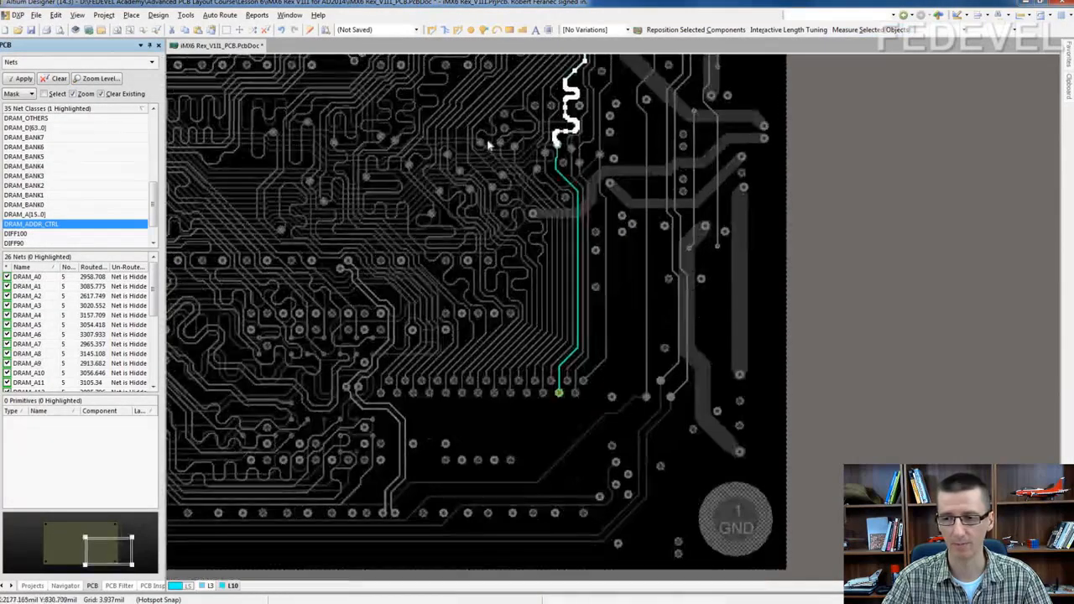
pyautogui.moveTo(489, 145); pyautogui.dragTo(663, 466)
pyautogui.keyDown('ctrl'); pyautogui.scroll(3, 546, 143); pyautogui.keyUp('ctrl')
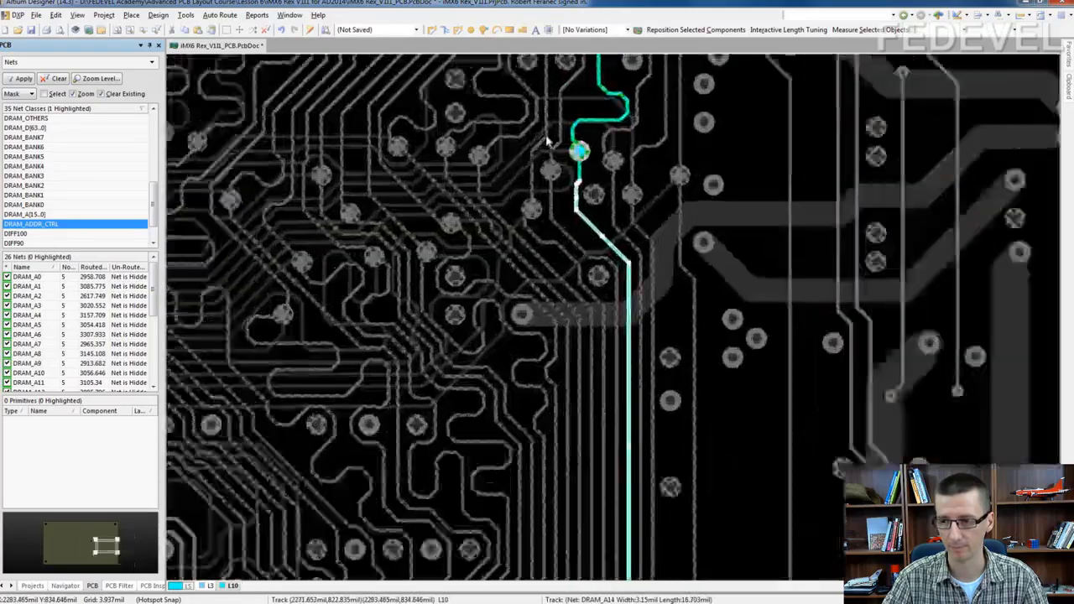
pyautogui.keyDown('ctrl'); pyautogui.scroll(2, 546, 143); pyautogui.keyUp('ctrl')
pyautogui.moveTo(534, 152); pyautogui.dragTo(671, 229)
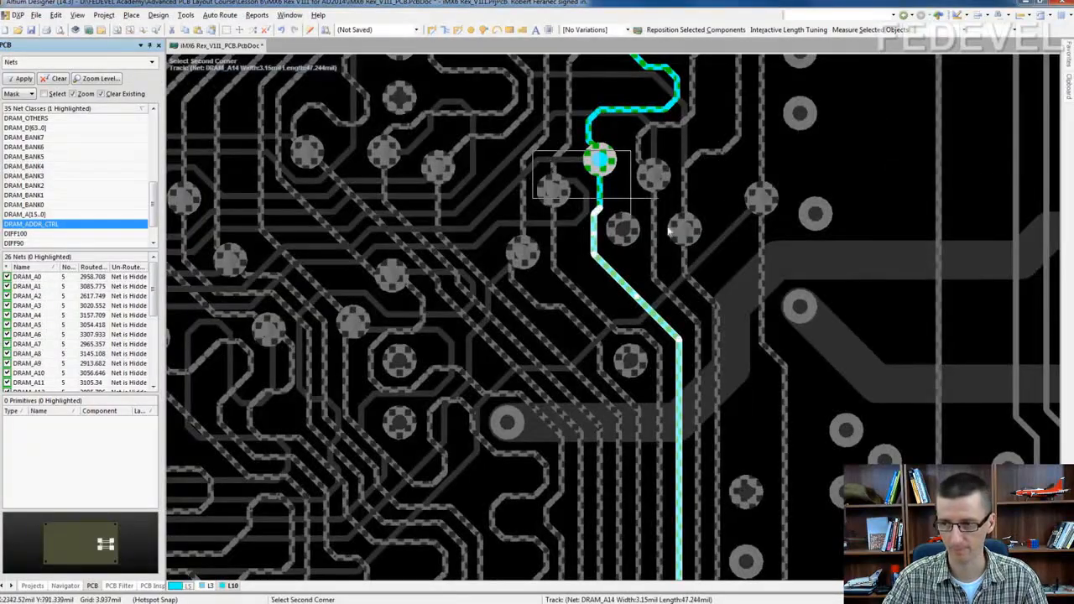
pyautogui.click(869, 30)
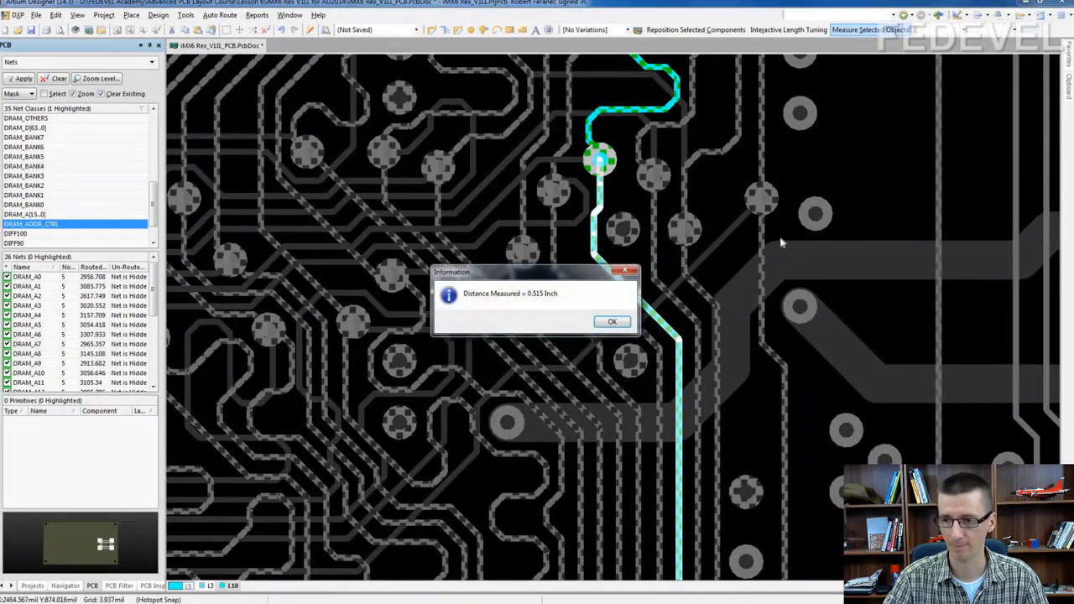
pyautogui.click(612, 322)
pyautogui.keyDown('ctrl'); pyautogui.scroll(-4, 459, 142); pyautogui.keyUp('ctrl')
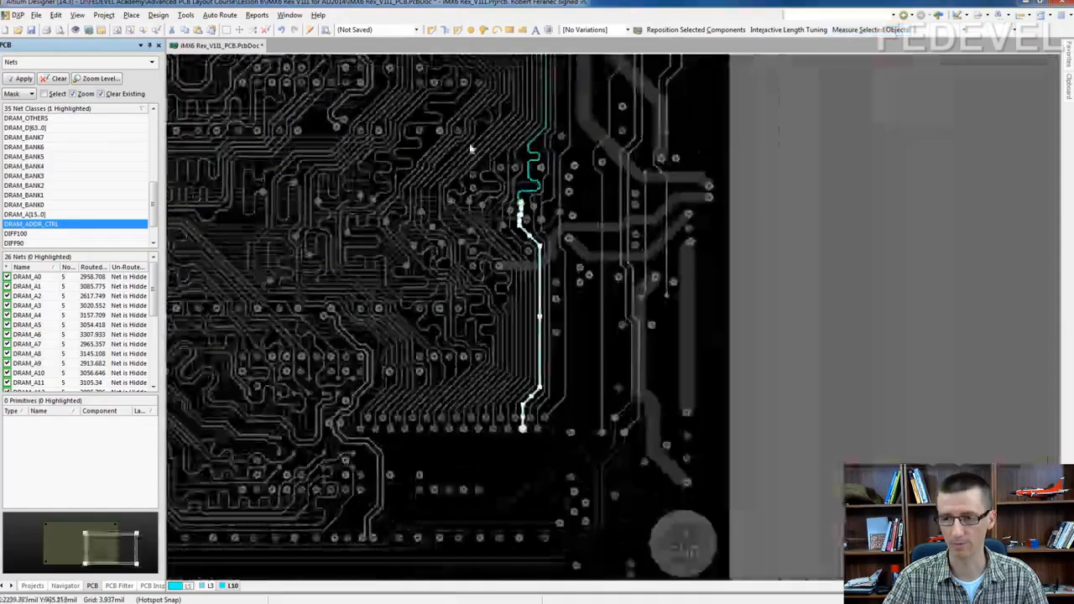
pyautogui.moveTo(458, 142); pyautogui.dragTo(490, 261, button='right')
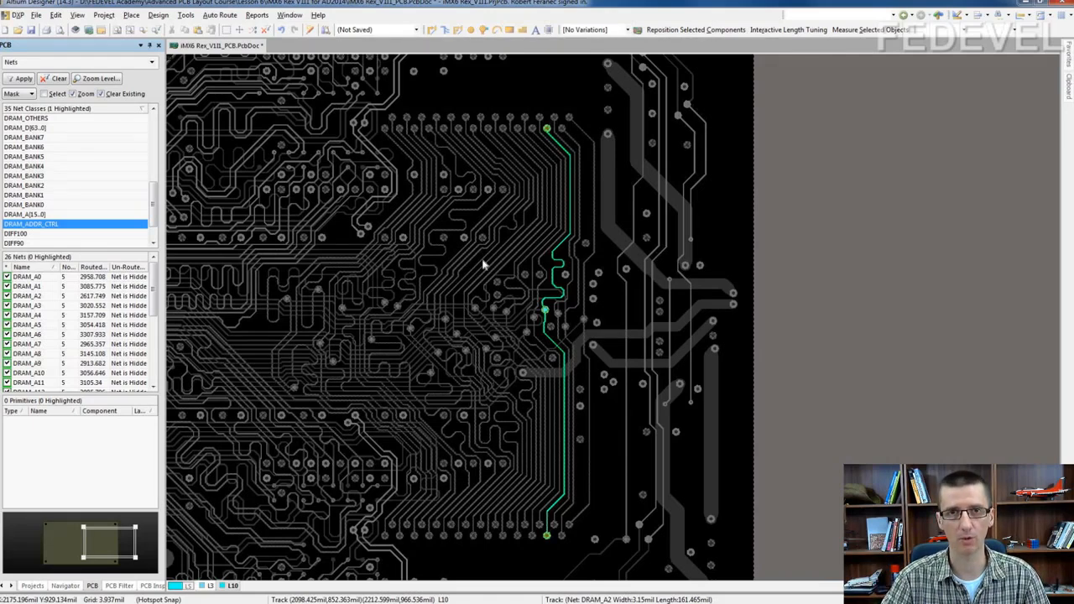
pyautogui.moveTo(475, 282); pyautogui.dragTo(511, 279, button='right')
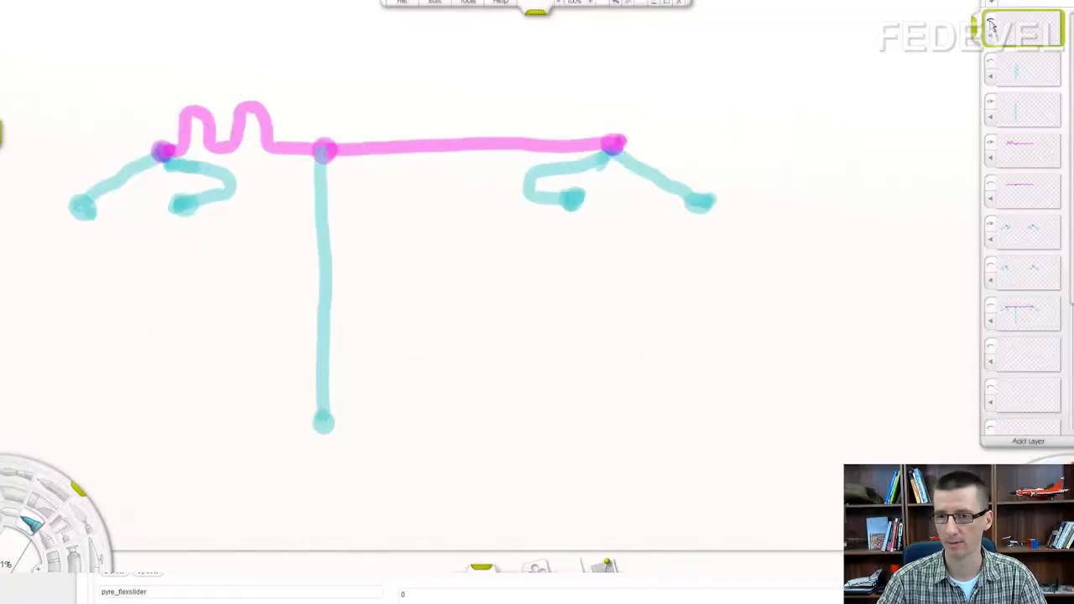
# Step: Switch to the topology sketch, show its top layer, and toggle the visibility of the two vertical-trunk layers beneath it
pyautogui.click(991, 25)
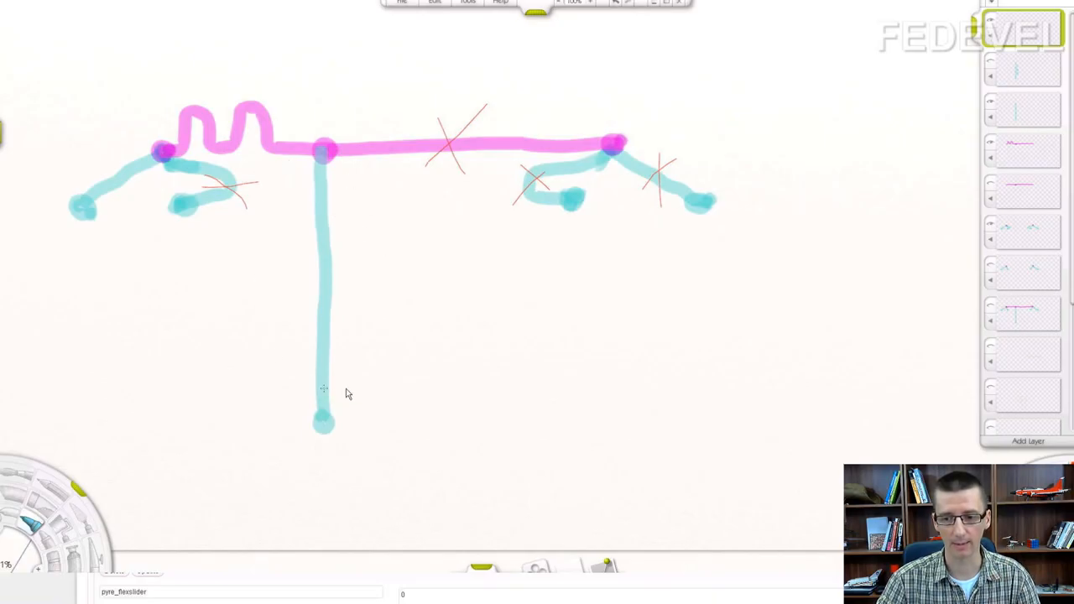
pyautogui.click(992, 63)
pyautogui.click(991, 102)
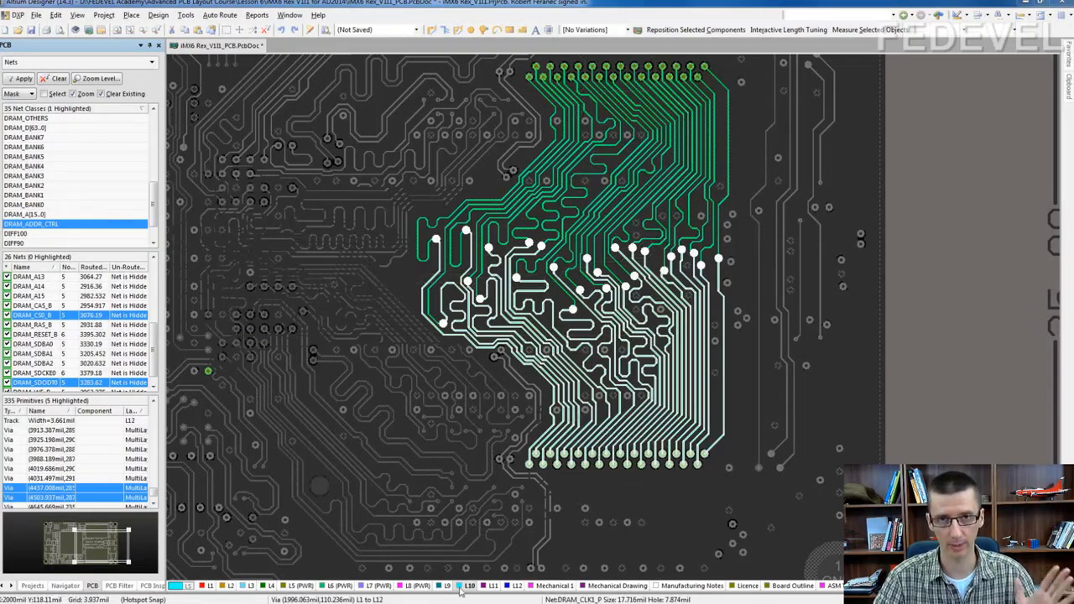
# Step: Display layer L1 of the board to view the memory fanouts together with the selected lower DRAM_ADDR_CTRL branches
pyautogui.keyDown('ctrl'); pyautogui.scroll(-4, 420, 462); pyautogui.keyUp('ctrl')
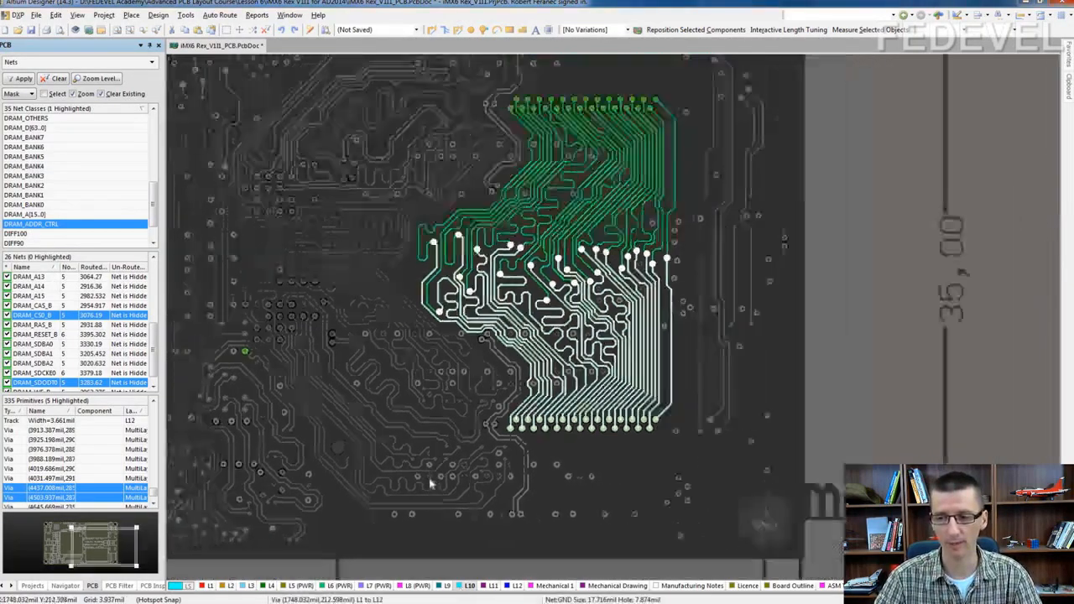
pyautogui.click(209, 585)
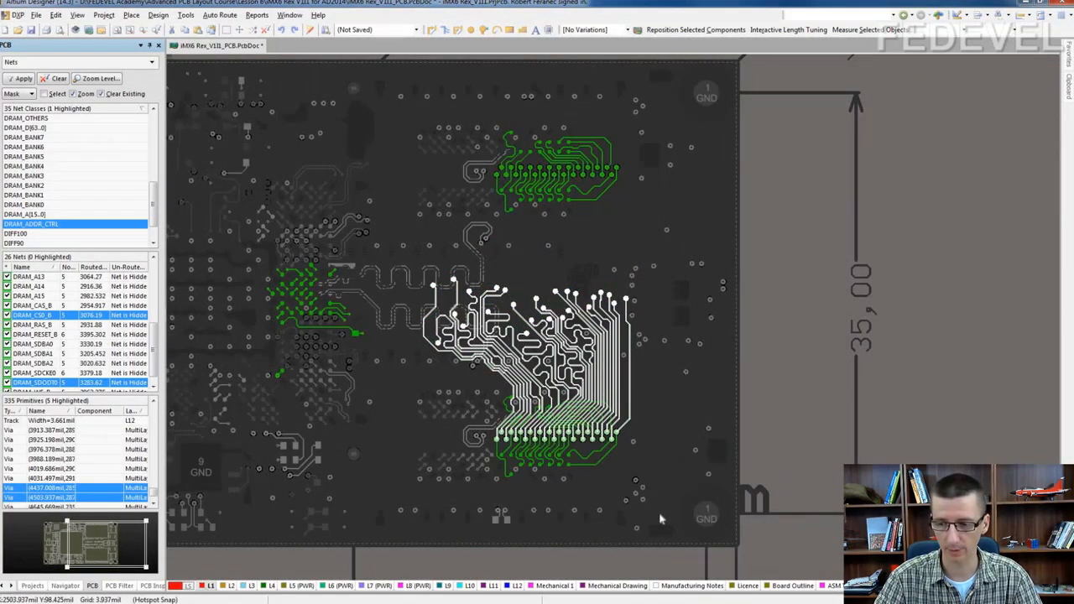
# Step: Add the lower L1 fanout tracks and both L12 memory fanouts to the selection of lower DRAM_ADDR_CTRL branches
pyautogui.moveTo(660, 514); pyautogui.dragTo(527, 429)
pyautogui.click(440, 374)
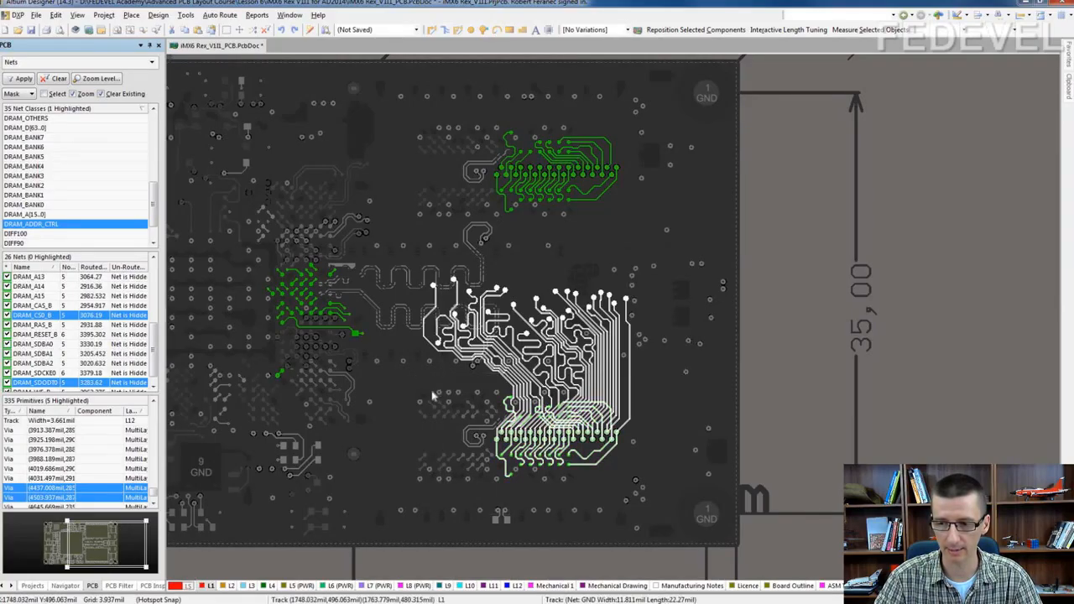
pyautogui.click(517, 586)
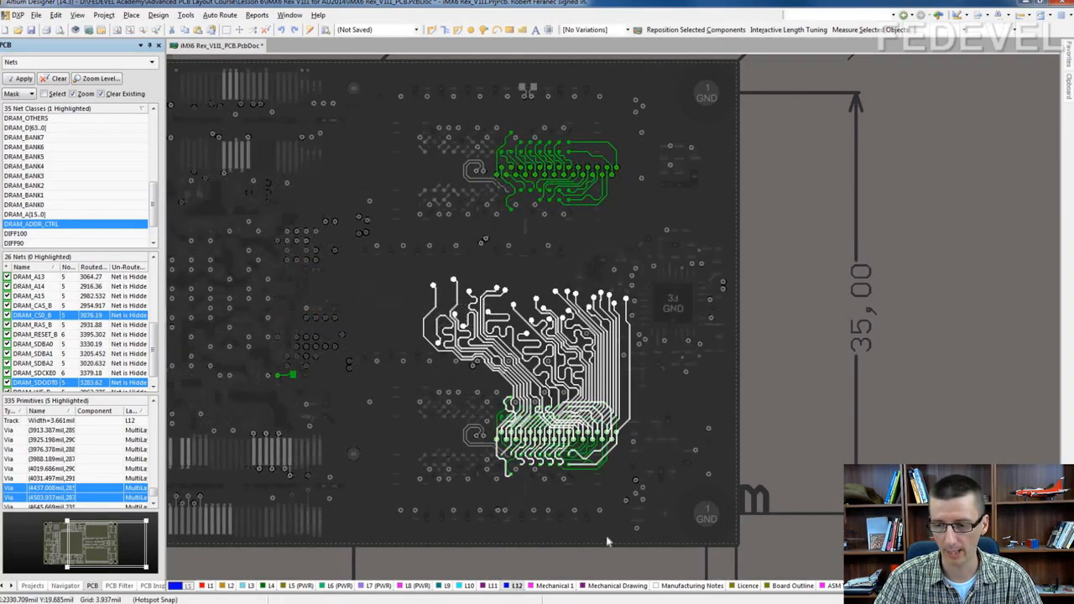
pyautogui.moveTo(650, 523); pyautogui.dragTo(418, 352)
pyautogui.keyDown('shift'); pyautogui.moveTo(673, 255); pyautogui.dragTo(419, 94); pyautogui.keyUp('shift')
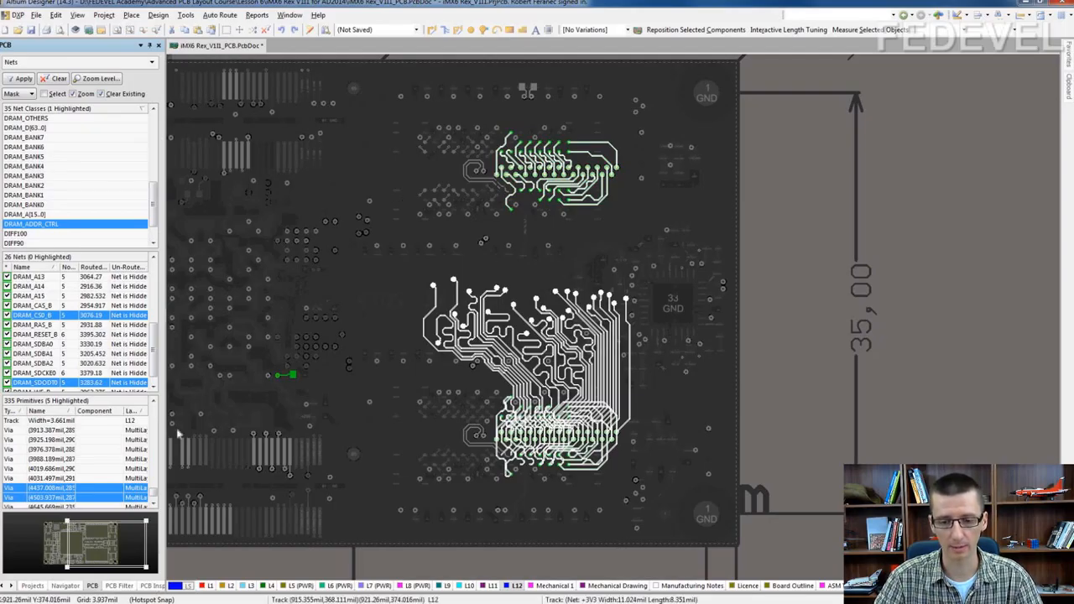
# Step: Reduce the selection to tracks only by applying the IsTrack filter to the selected objects
pyautogui.click(118, 586)
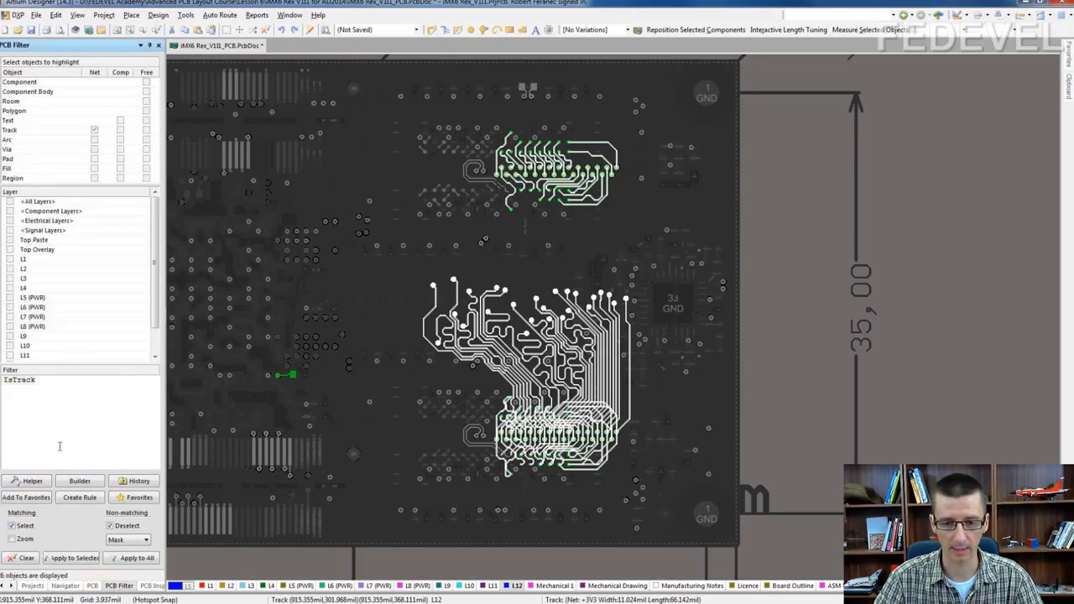
pyautogui.click(17, 380)
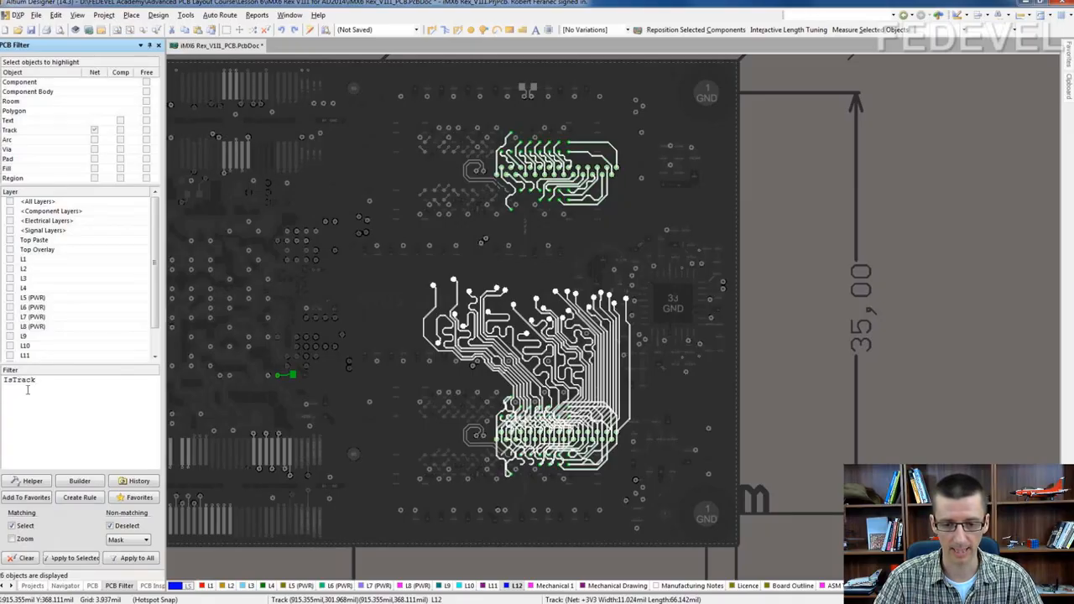
pyautogui.click(78, 560)
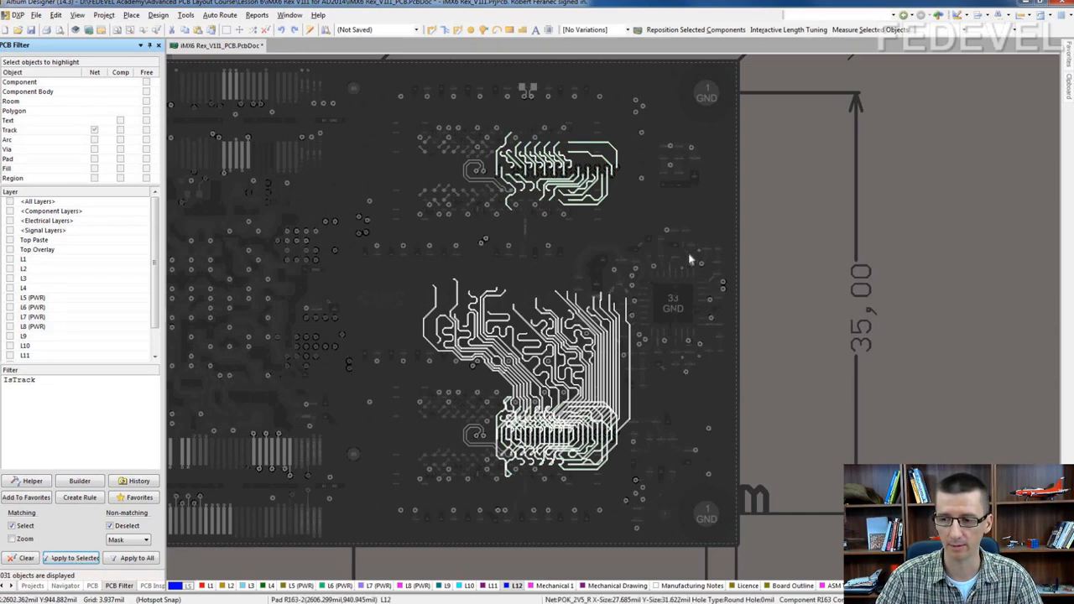
# Step: Copy the selected tracks using the end of the upper fanout's topmost track as reference, and paste them in the empty area above the board
pyautogui.moveTo(689, 261)
pyautogui.mouseDown(button='right')
pyautogui.moveTo(667, 283)
pyautogui.moveTo(653, 279)
pyautogui.mouseUp(button='right')
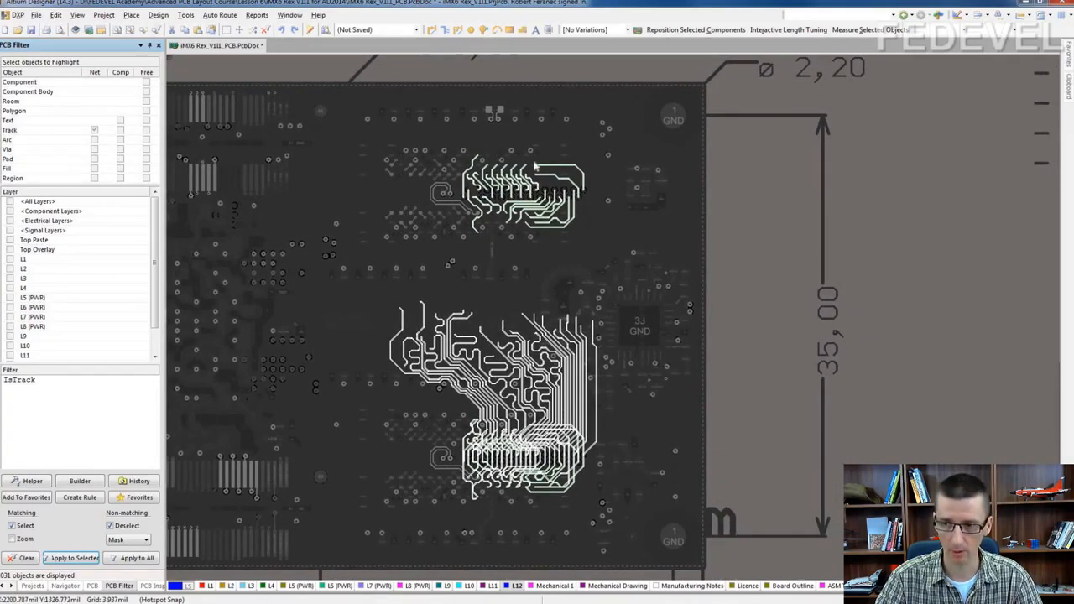
pyautogui.keyDown('ctrl'); pyautogui.scroll(5, 537, 168); pyautogui.keyUp('ctrl')
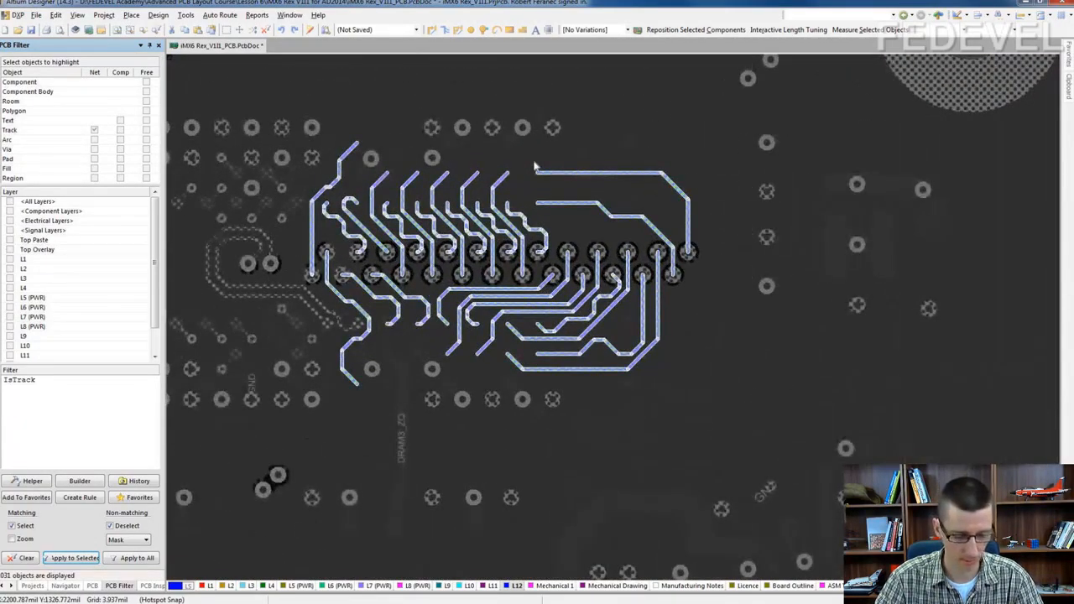
pyautogui.hotkey('ctrl', 'c')
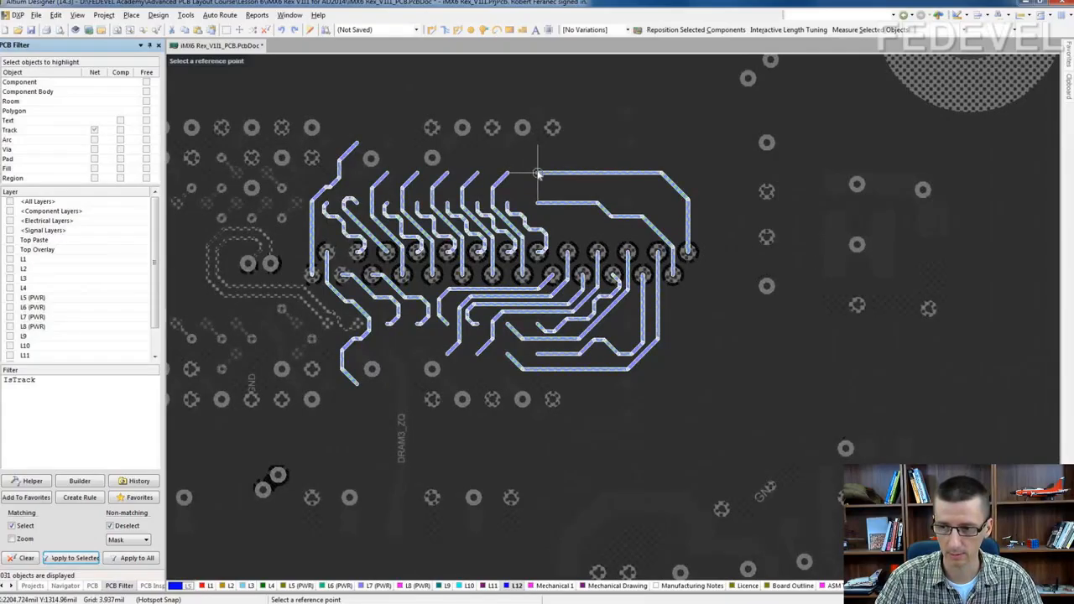
pyautogui.click(538, 174)
pyautogui.keyDown('ctrl'); pyautogui.scroll(-6, 546, 195); pyautogui.keyUp('ctrl')
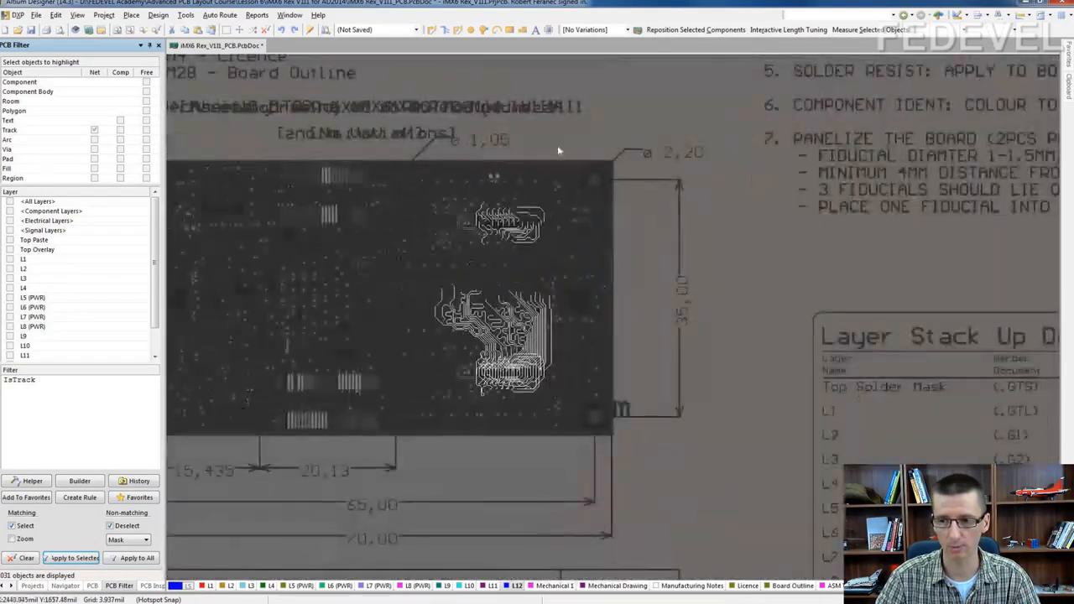
pyautogui.moveTo(558, 150); pyautogui.dragTo(528, 396, button='right')
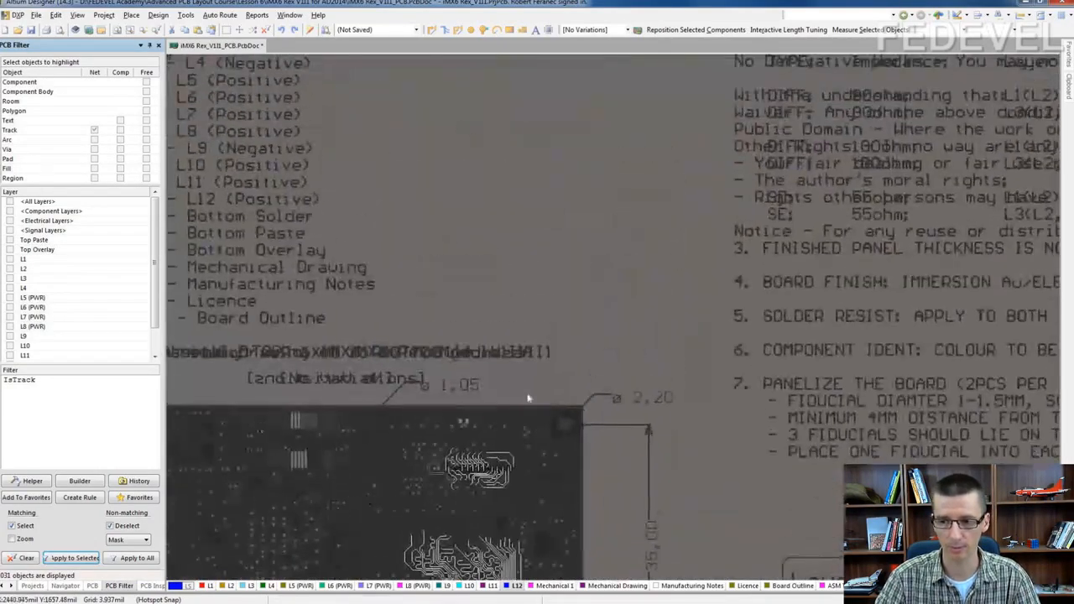
pyautogui.hotkey('ctrl', 'v')
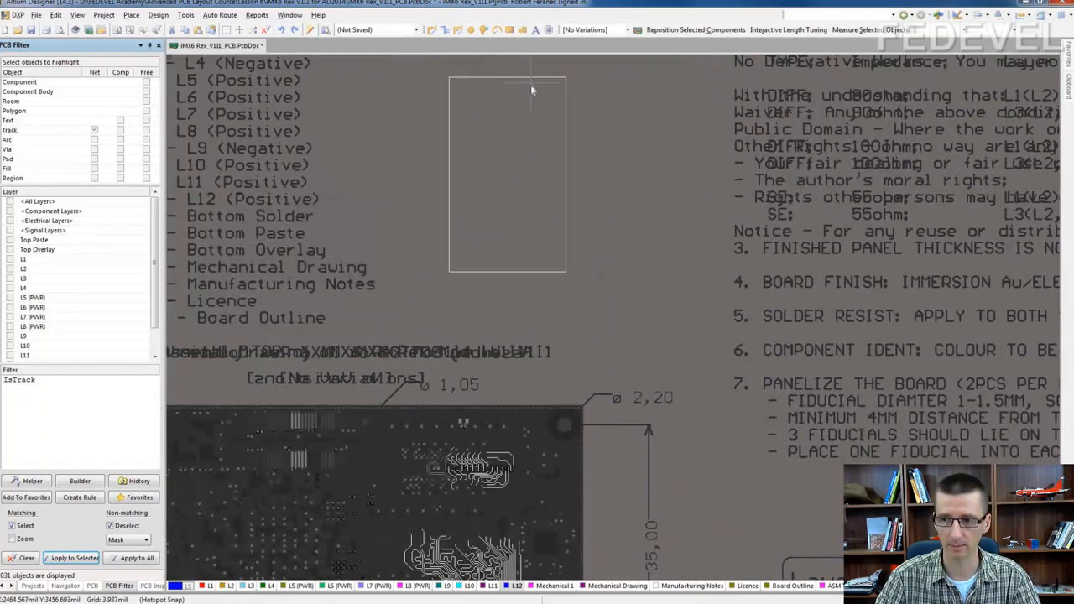
pyautogui.click(530, 80)
# Step: Delete the original selected fanout and branch tracks from the board and clear the filter
pyautogui.moveTo(564, 495); pyautogui.dragTo(610, 235, button='right')
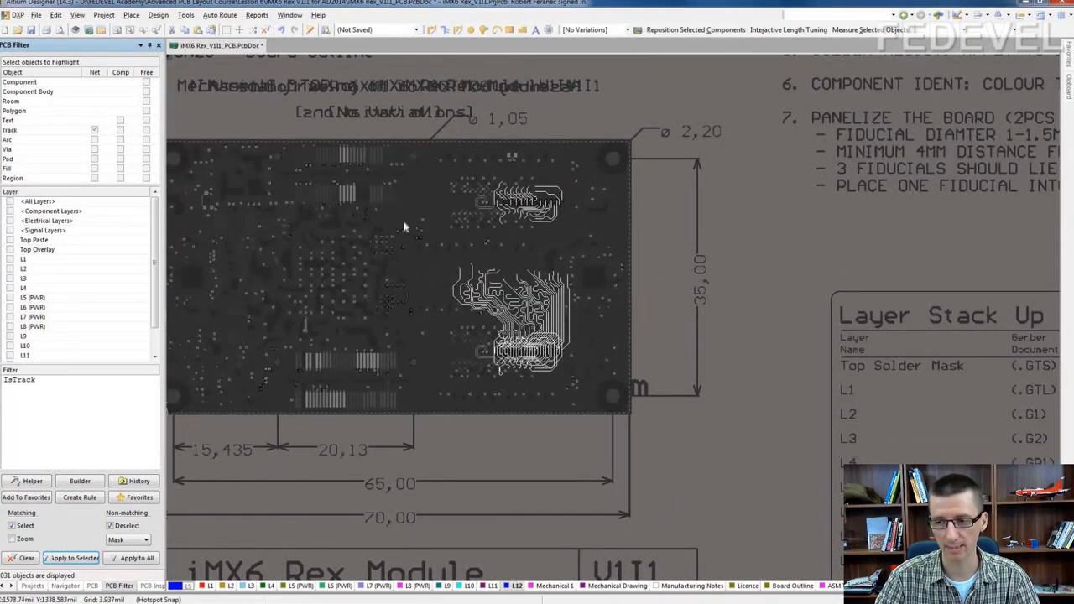
pyautogui.moveTo(604, 238); pyautogui.dragTo(594, 251, button='right')
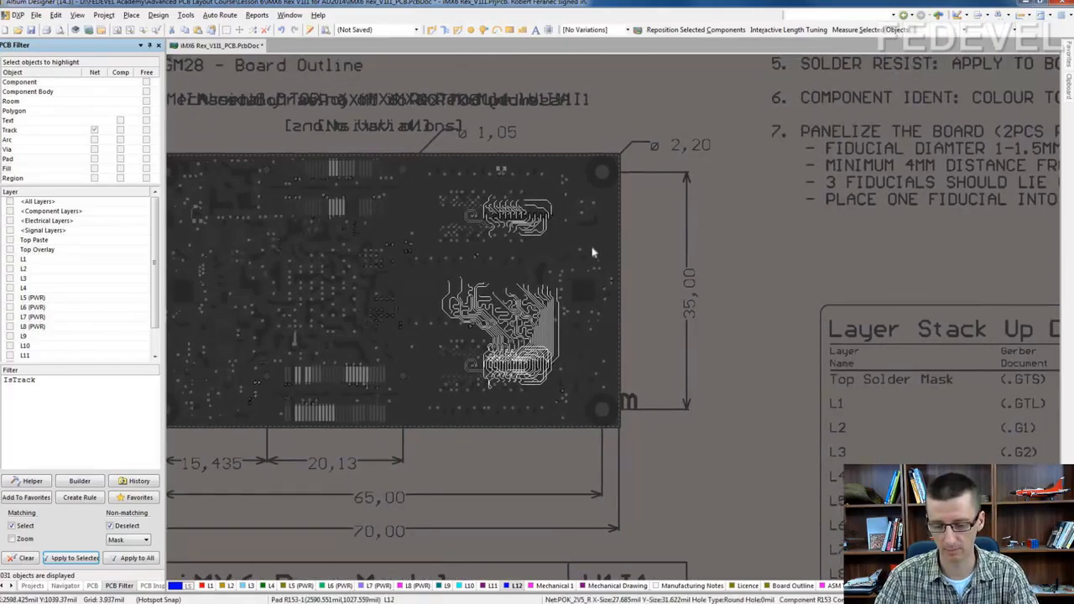
pyautogui.hotkey('shift', 'c')
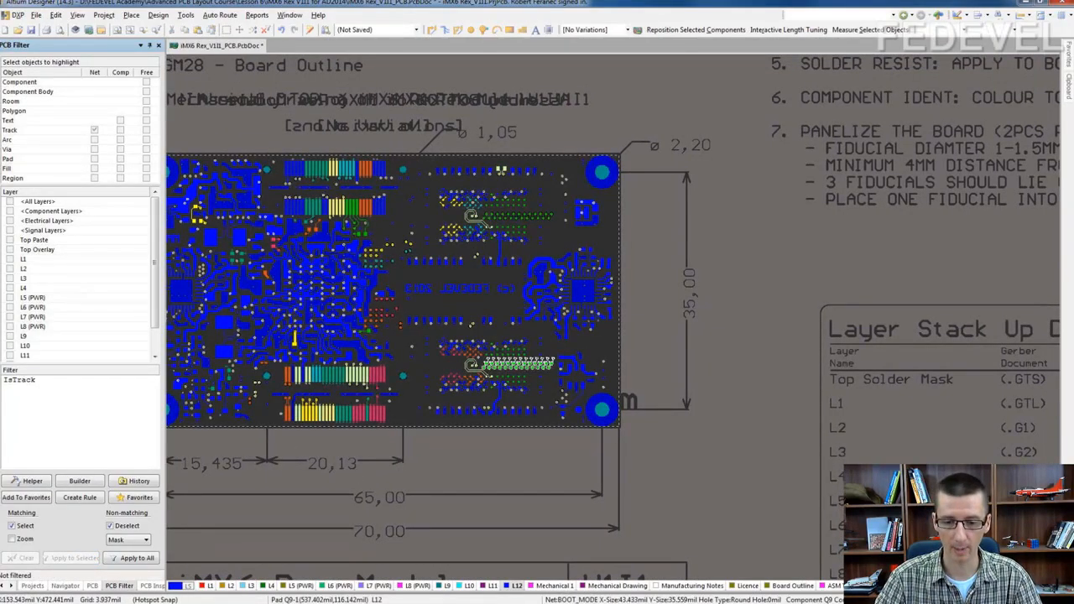
# Step: Highlight the DRAM_A0 net of the DRAM_ADDR_CTRL class, inspect its remaining route on L1 and across all layers, and return to the class
pyautogui.click(92, 586)
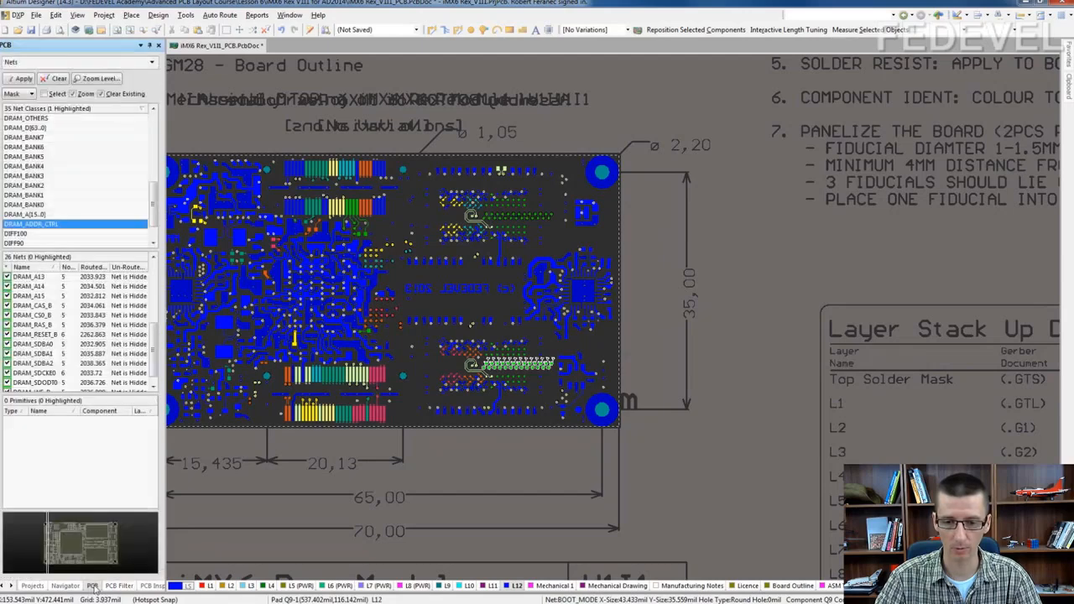
pyautogui.click(47, 225)
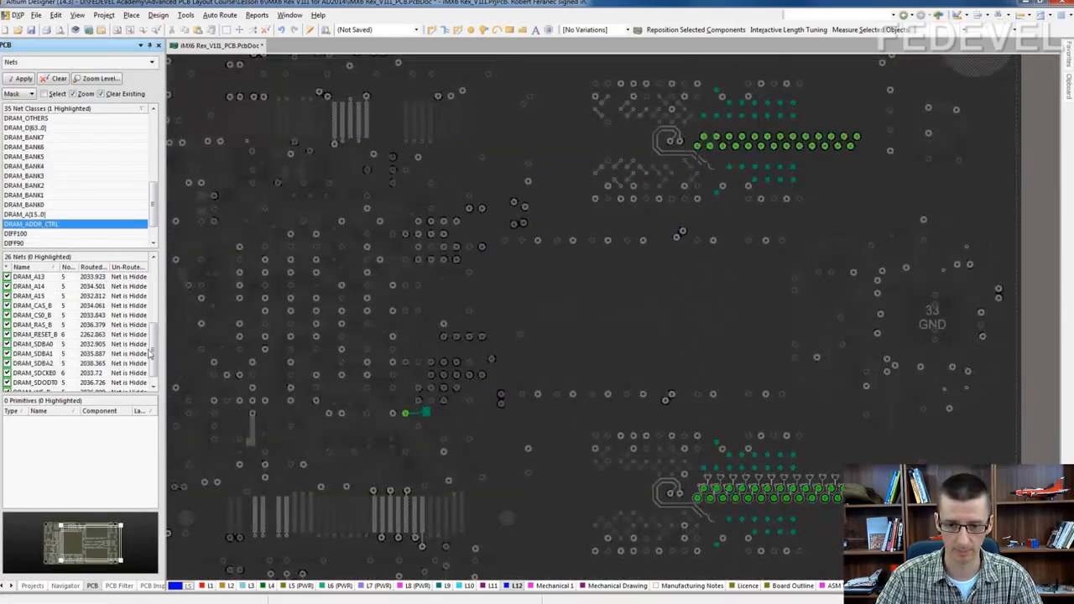
pyautogui.moveTo(150, 356); pyautogui.dragTo(153, 294)
pyautogui.click(33, 277)
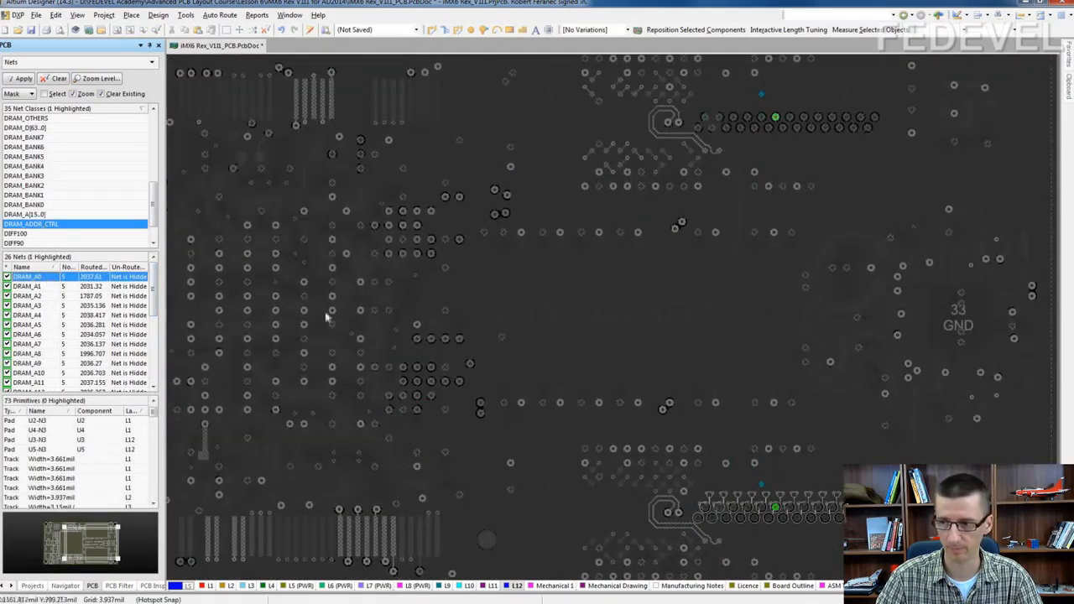
pyautogui.moveTo(599, 297); pyautogui.dragTo(606, 329, button='right')
pyautogui.click(210, 586)
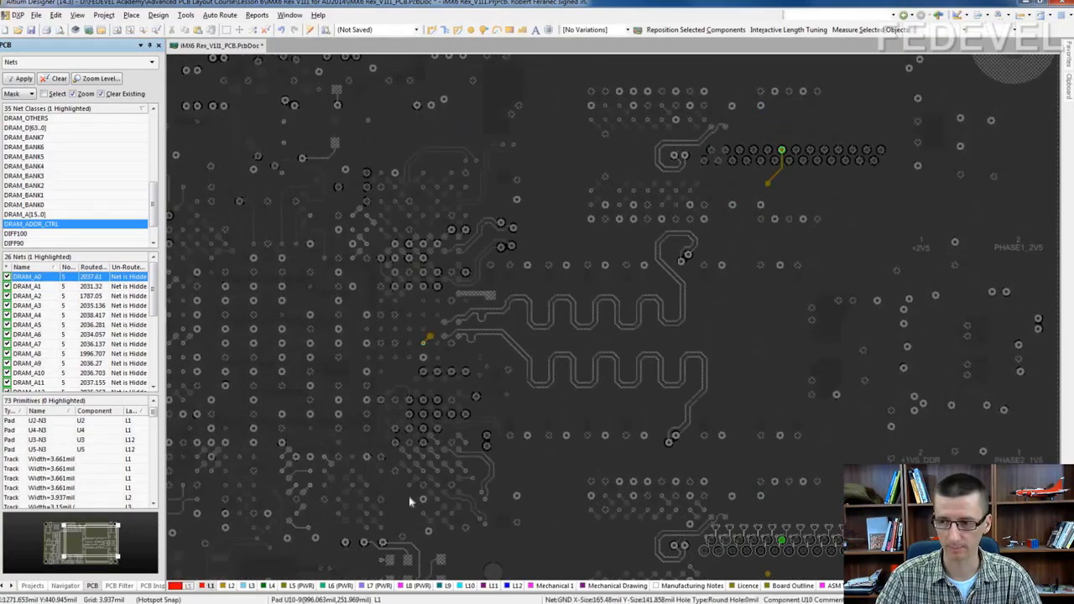
pyautogui.moveTo(544, 393); pyautogui.dragTo(566, 408, button='right')
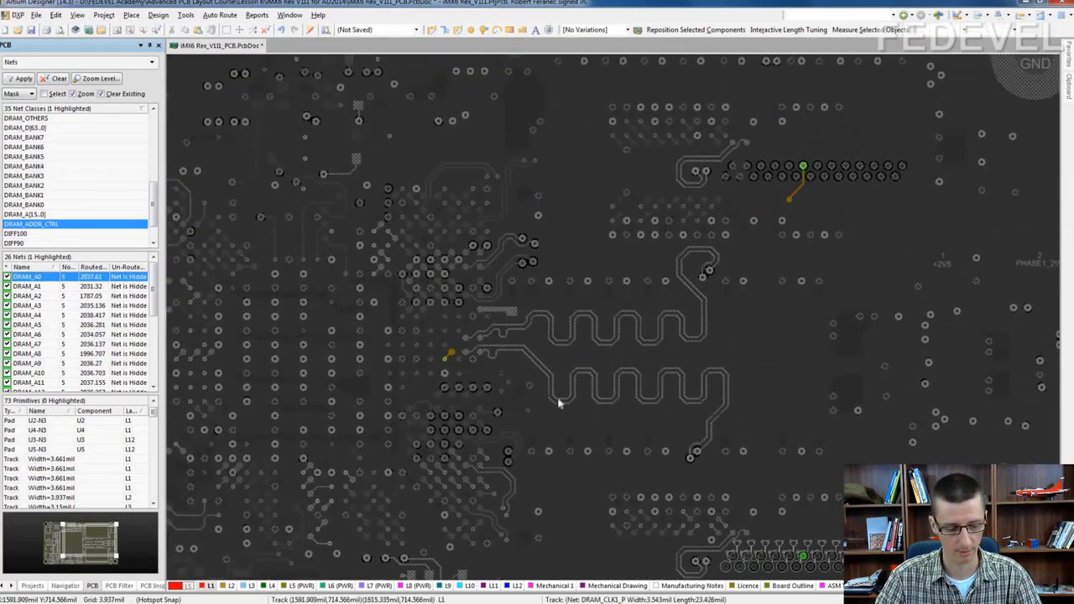
pyautogui.hotkey('shift', 's')
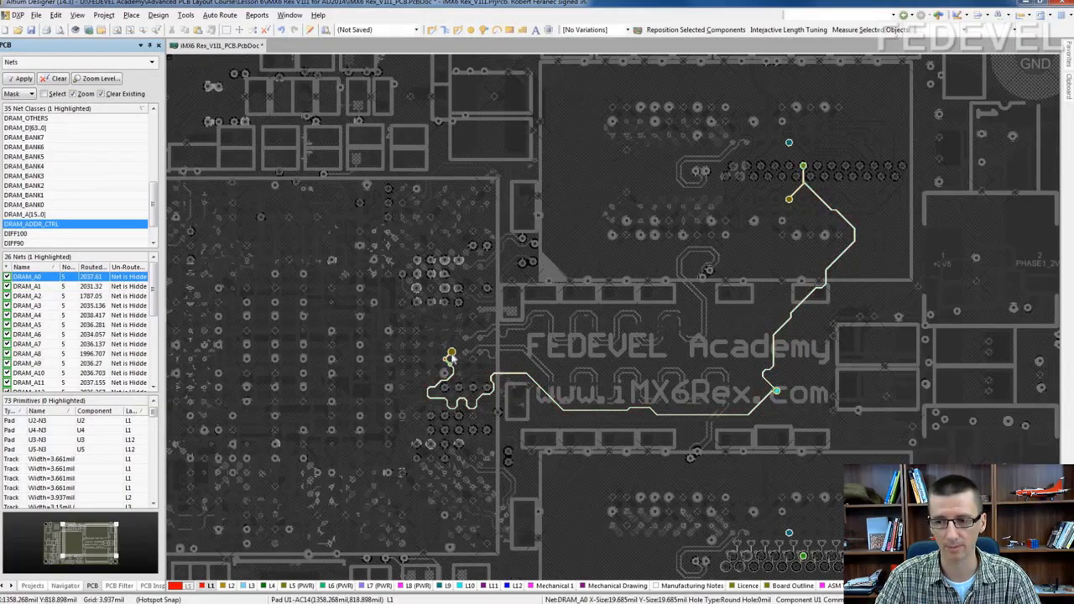
pyautogui.click(31, 225)
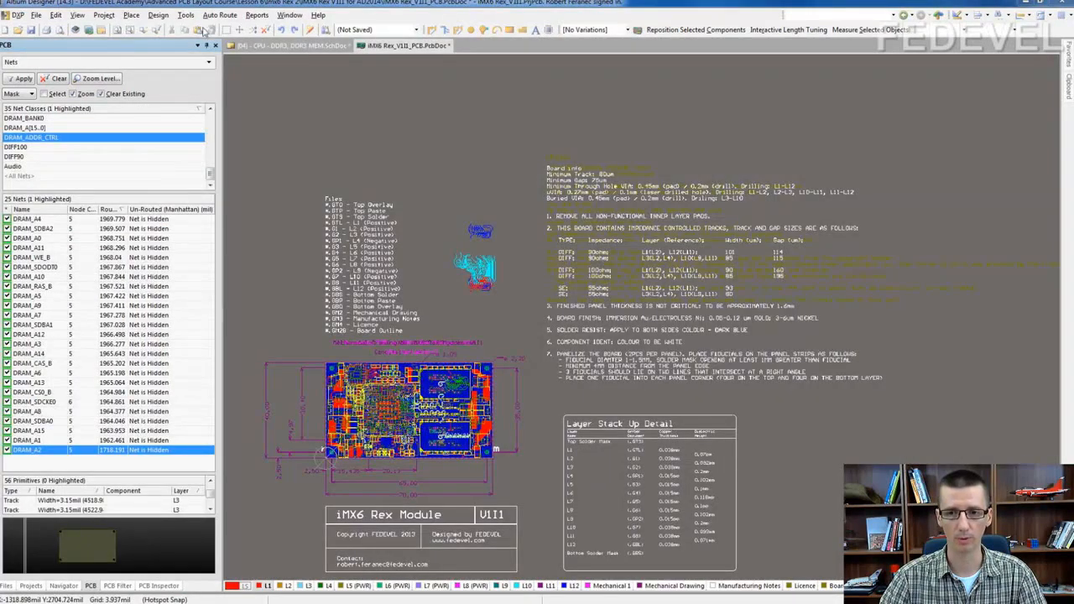
# Step: Add a new Matched Net Lengths design rule under High Speed and name it DRAM_ADDR_CTRL
pyautogui.click(164, 18)
pyautogui.click(170, 61)
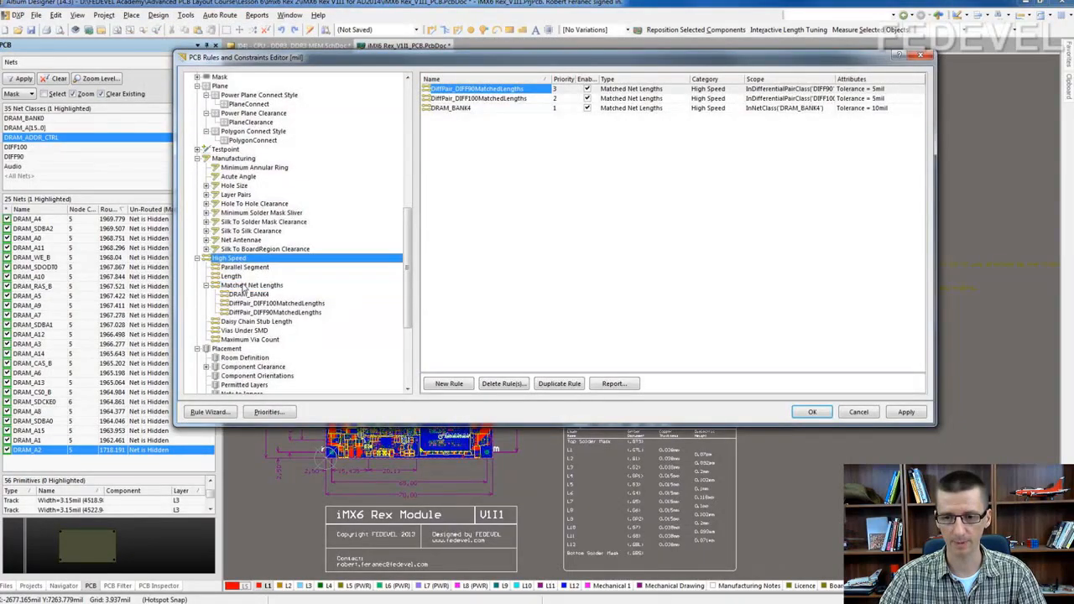
pyautogui.rightClick(243, 287)
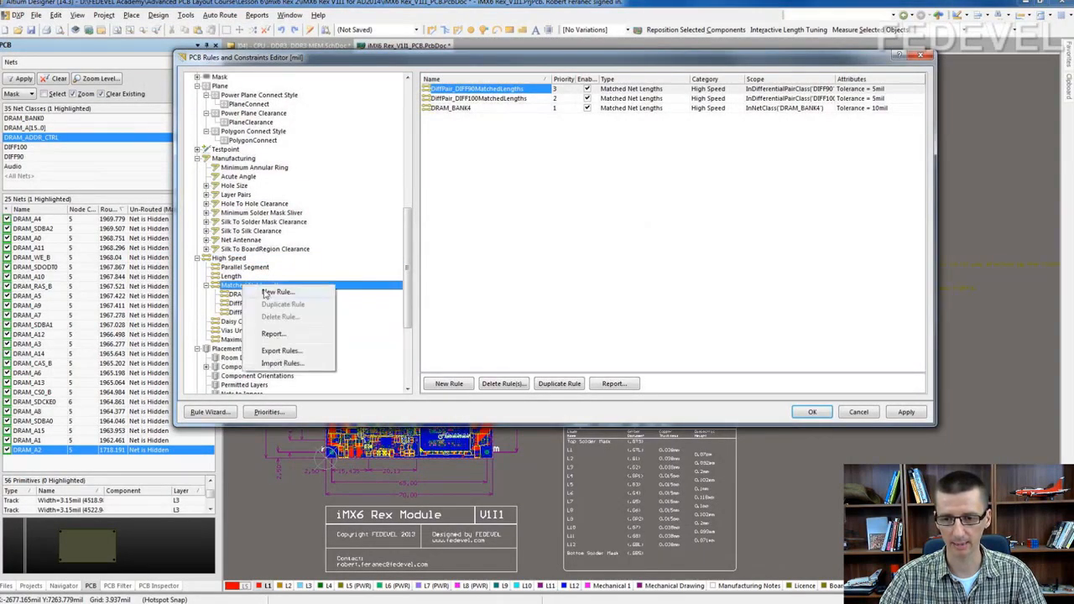
pyautogui.click(267, 293)
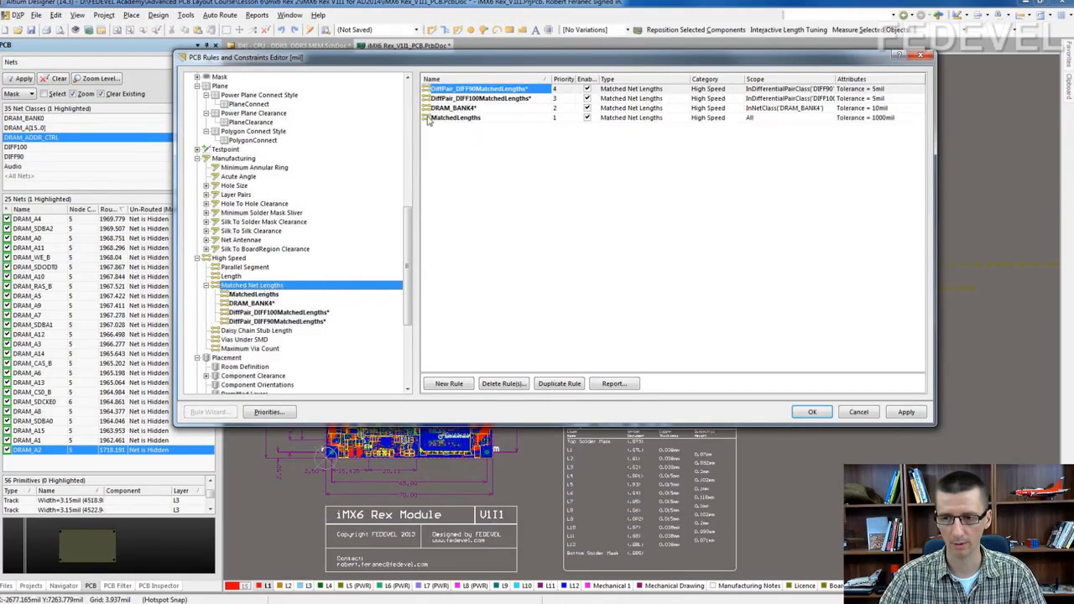
pyautogui.moveTo(511, 92); pyautogui.dragTo(342, 81)
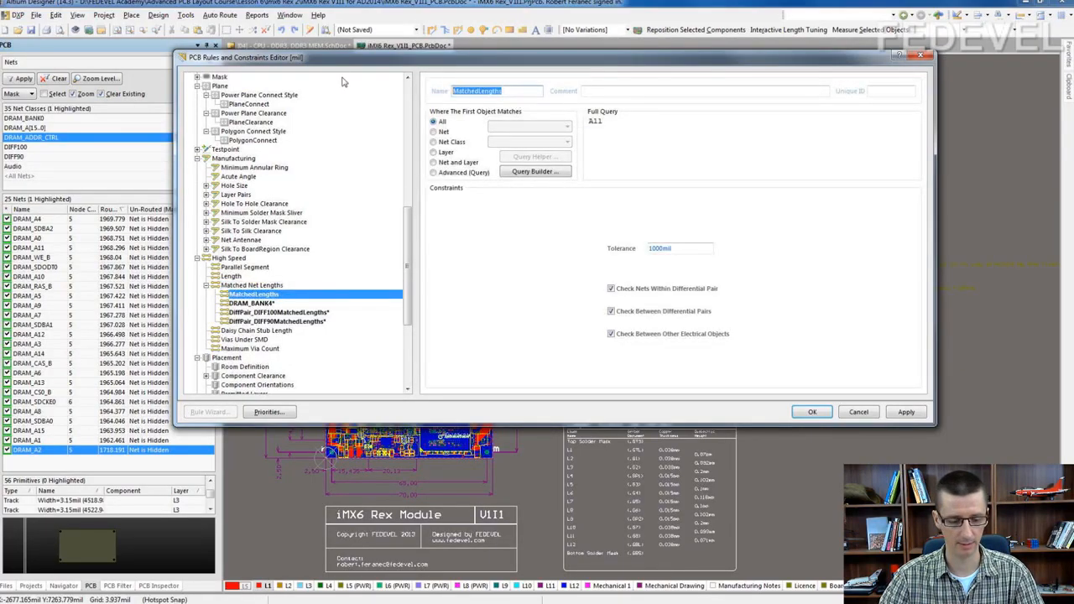
pyautogui.hotkey('ctrl', 'v')
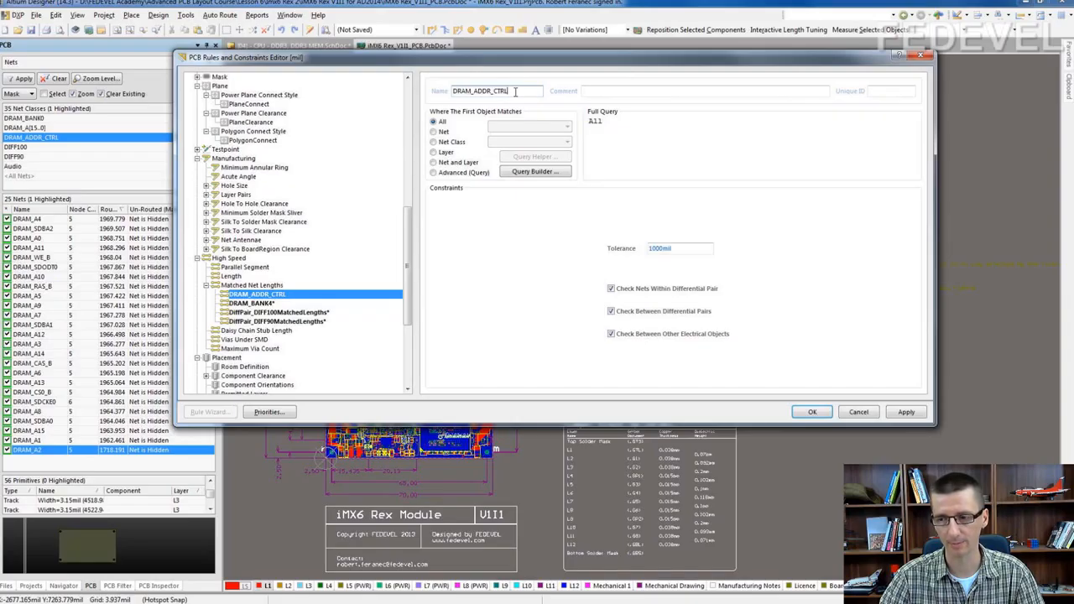
# Step: Disable both differential-pair checks of the new rule and limit its scope to the net class DRAM_ADDR_CTRL
pyautogui.click(635, 287)
pyautogui.click(634, 312)
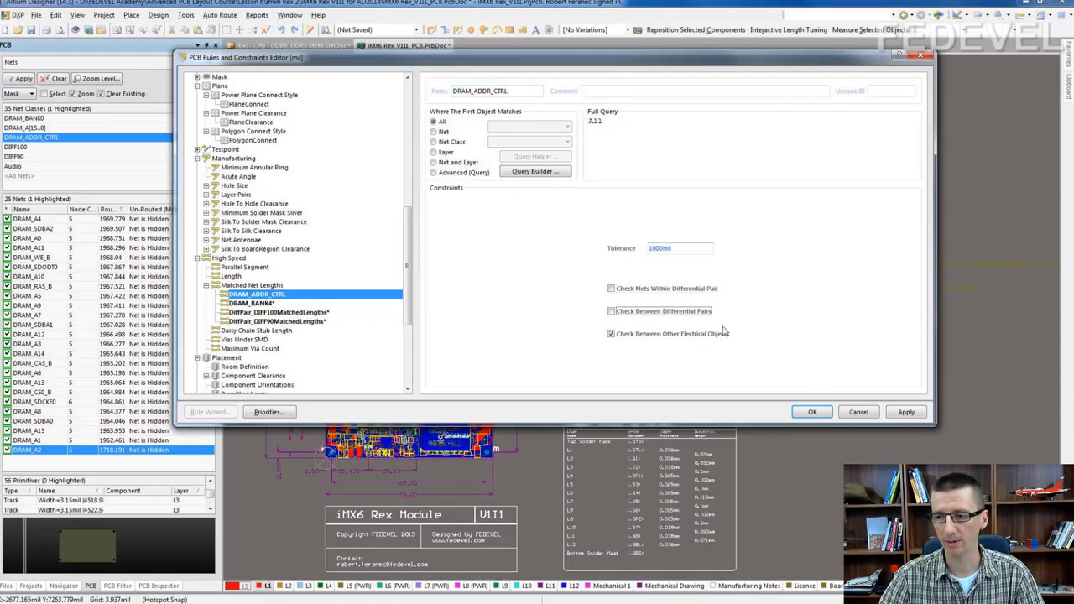
pyautogui.click(453, 142)
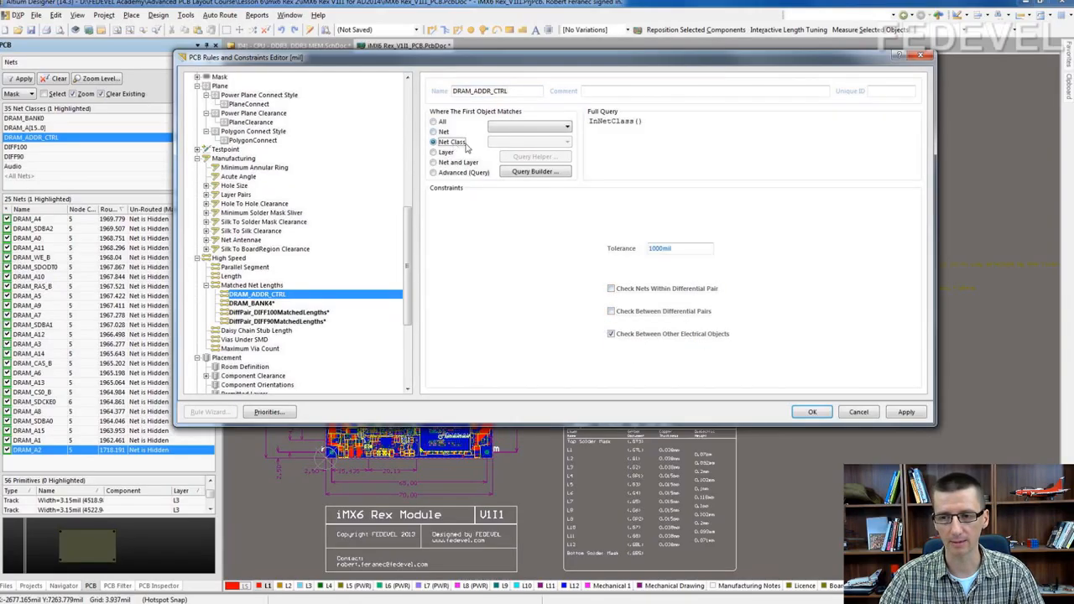
pyautogui.click(520, 128)
pyautogui.click(566, 188)
pyautogui.click(567, 188)
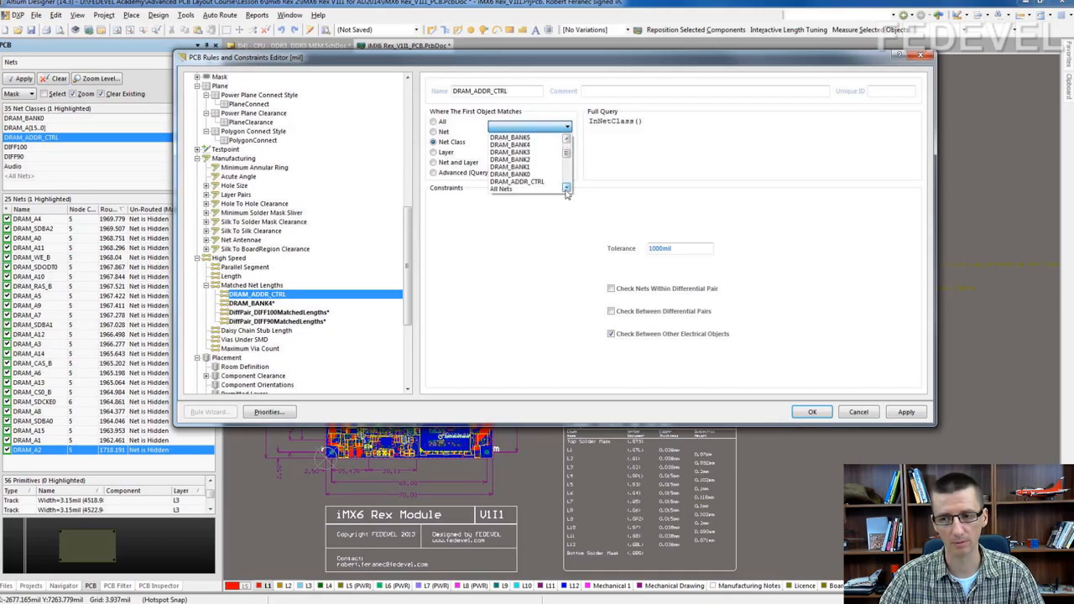
pyautogui.click(566, 188)
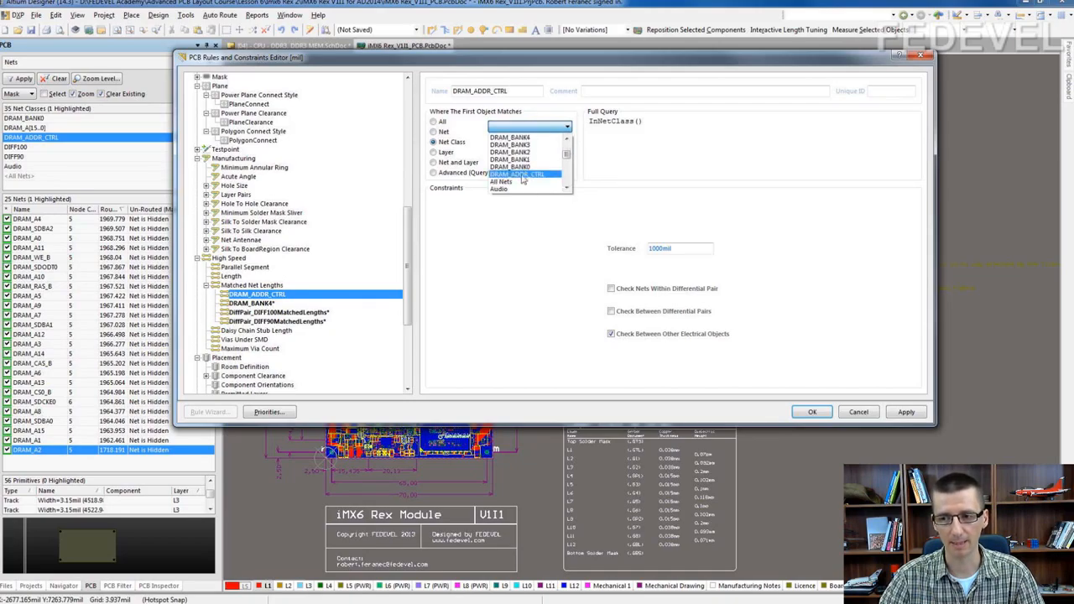
pyautogui.click(534, 175)
# Step: Set the rule's tolerance to 10mil and accept the design rule changes
pyautogui.doubleClick(677, 248)
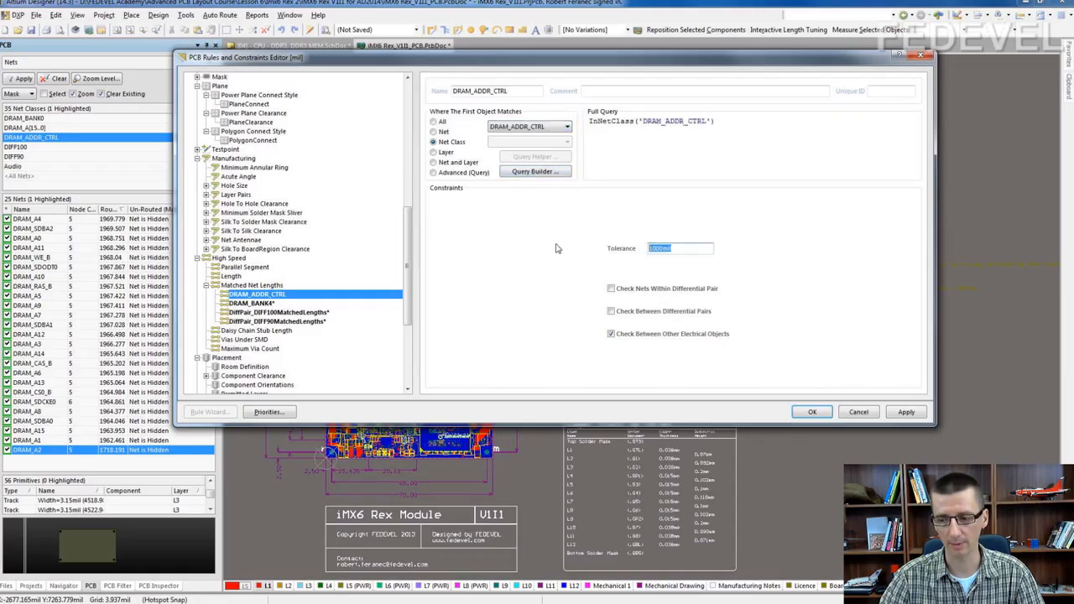
pyautogui.write('10')
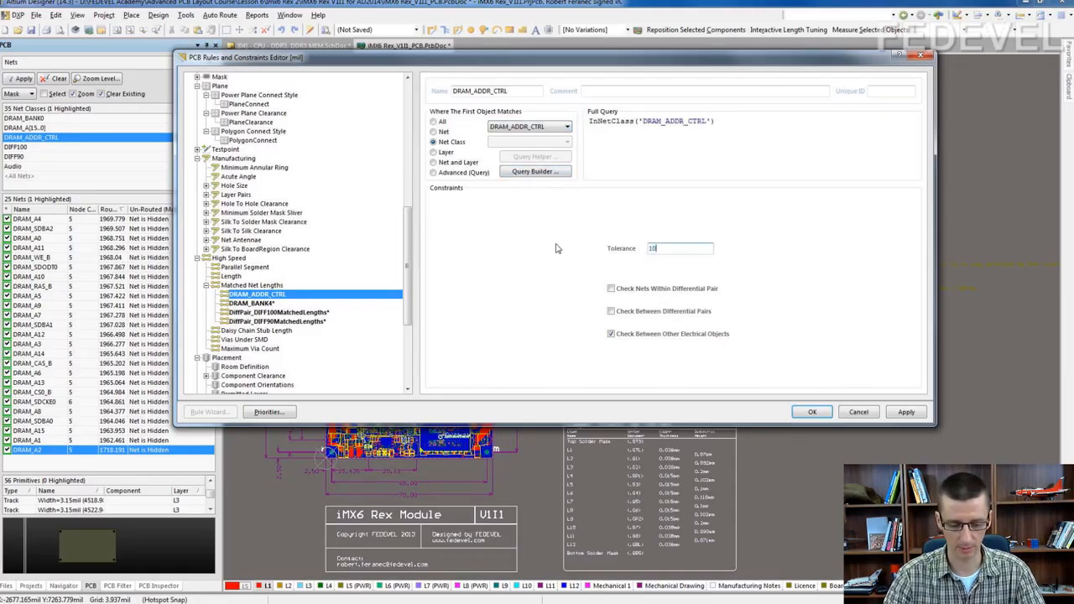
pyautogui.write('mil')
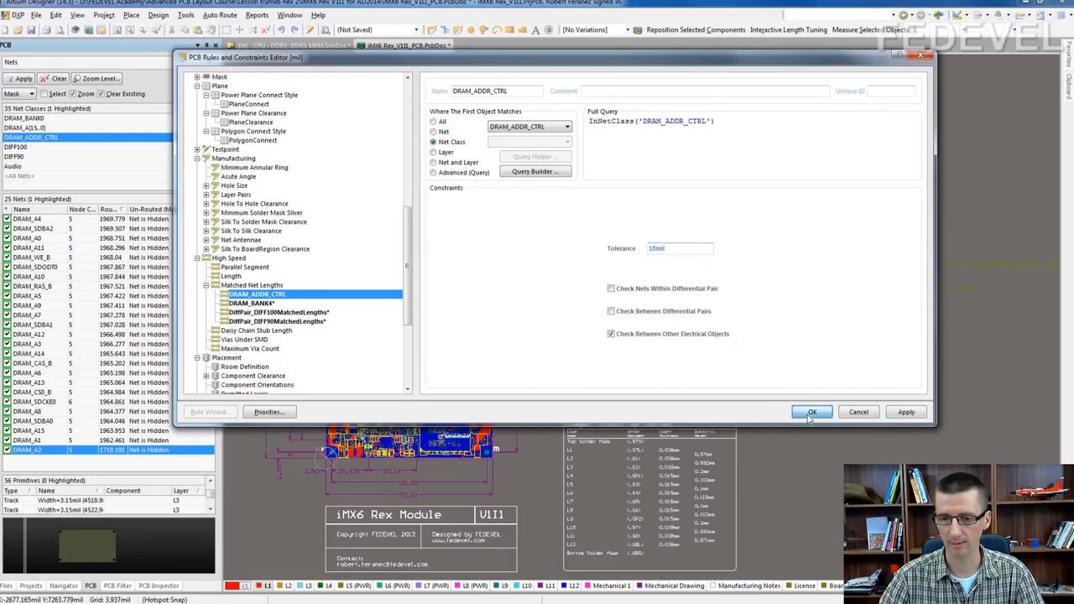
pyautogui.click(812, 412)
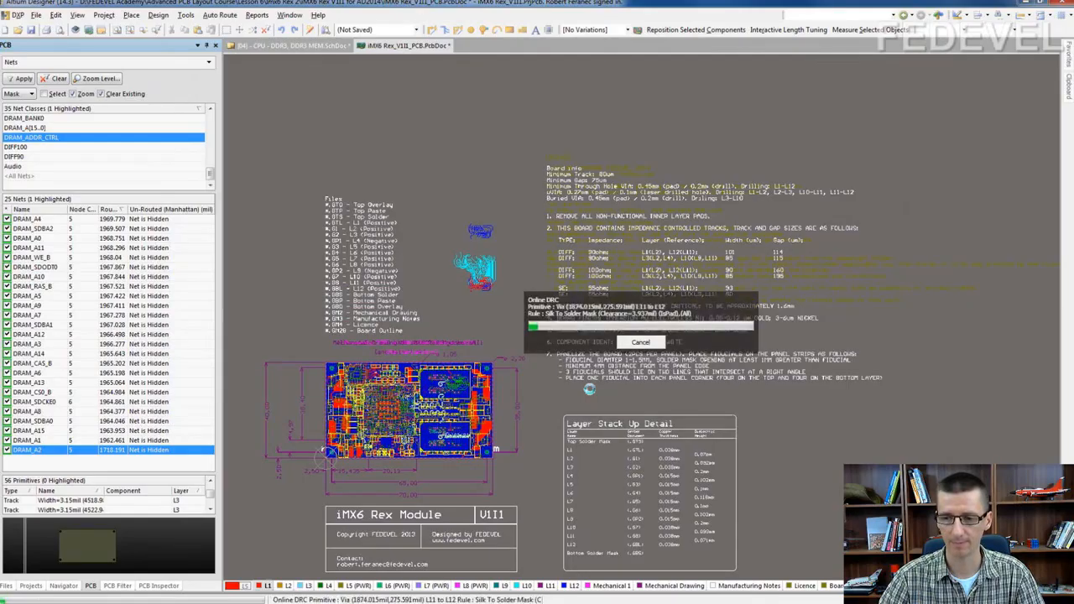
# Step: Cancel the running online check, show the L3 and L10 layer set, and isolate L3 around the horizontal DRAM_A2 track
pyautogui.click(641, 343)
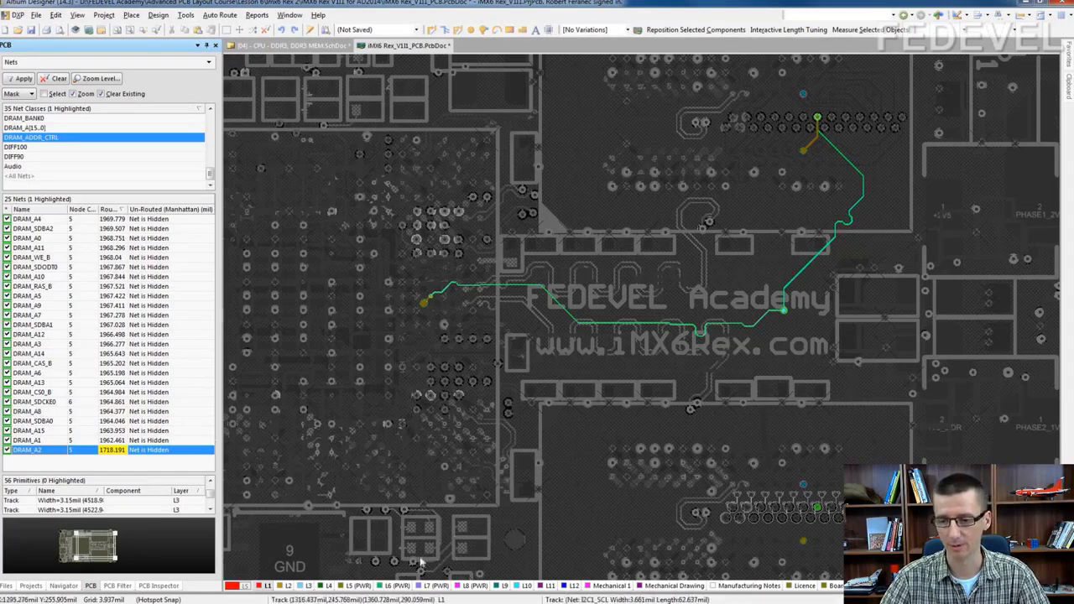
pyautogui.moveTo(379, 511); pyautogui.dragTo(383, 501, button='right')
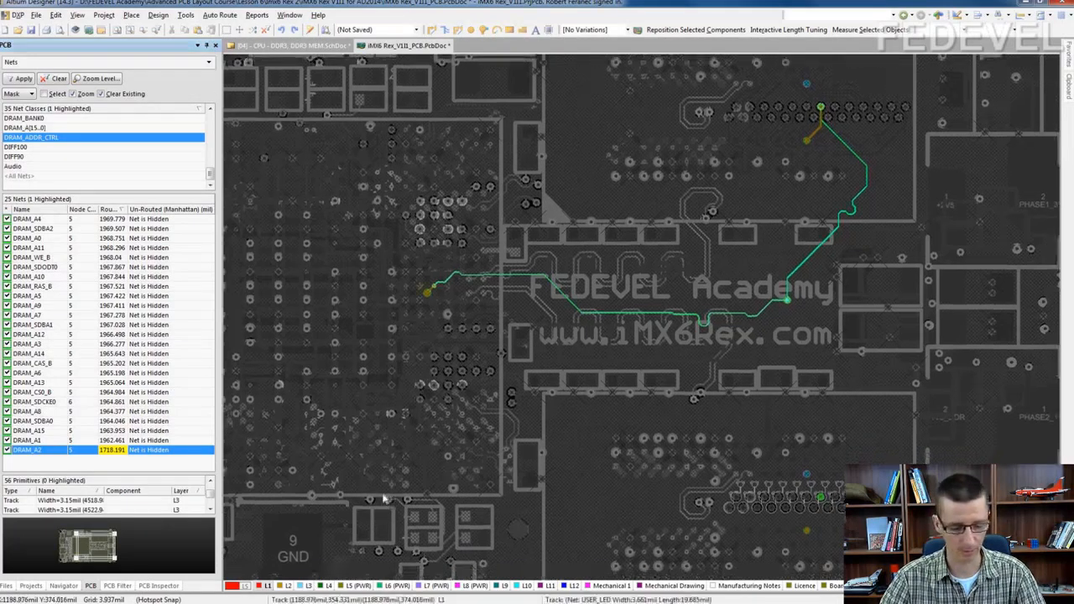
pyautogui.rightClick(257, 585)
pyautogui.click(272, 549)
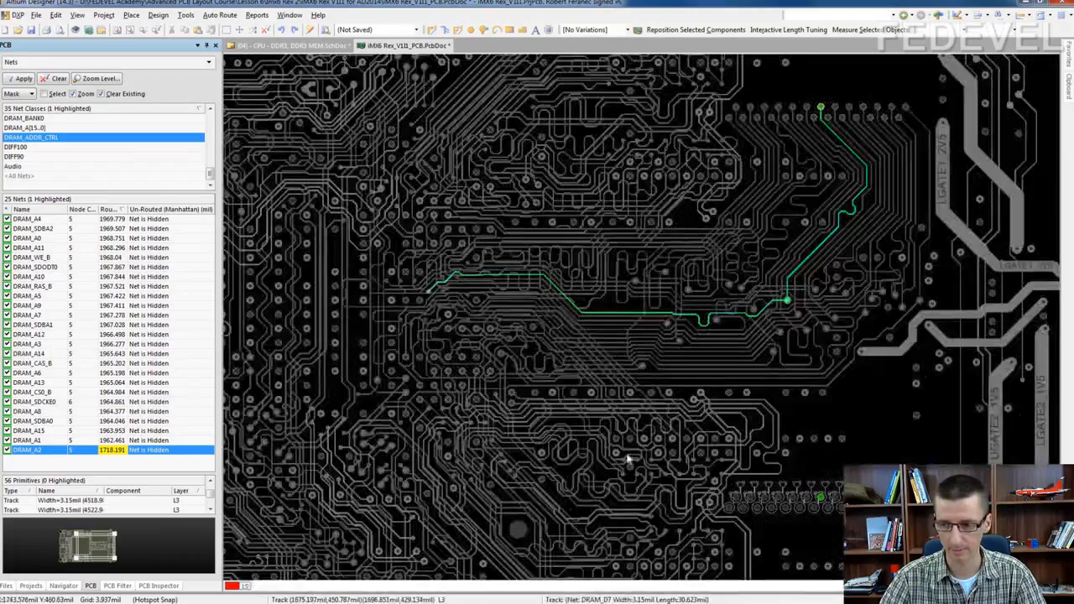
pyautogui.keyDown('ctrl'); pyautogui.scroll(2, 628, 457); pyautogui.keyUp('ctrl')
pyautogui.keyDown('ctrl'); pyautogui.scroll(5, 532, 307); pyautogui.keyUp('ctrl')
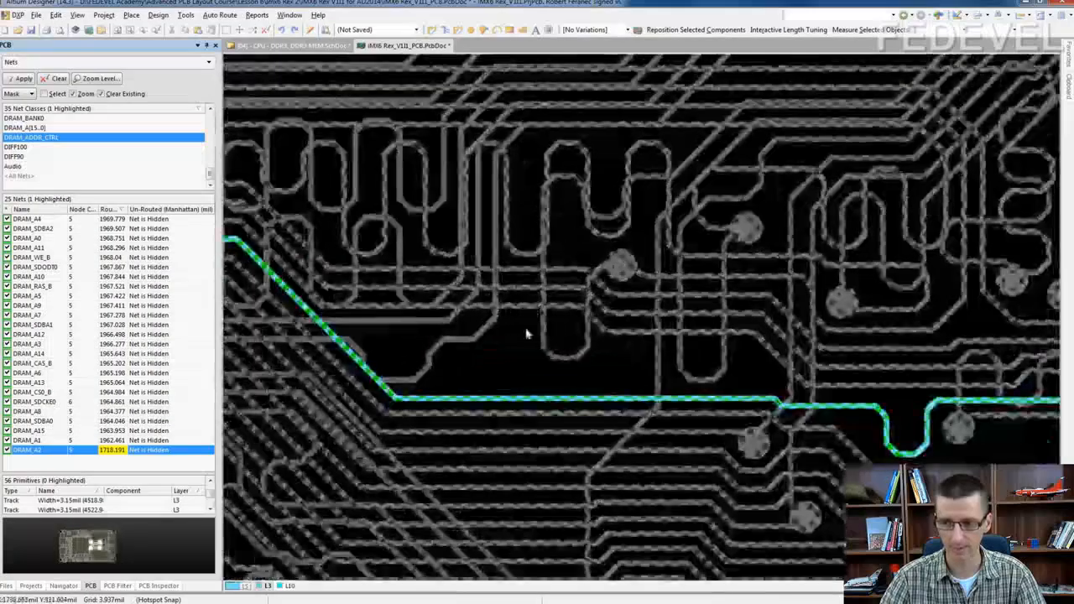
pyautogui.keyDown('ctrl'); pyautogui.scroll(3, 527, 334); pyautogui.keyUp('ctrl')
pyautogui.keyDown('ctrl'); pyautogui.scroll(2, 534, 369); pyautogui.keyUp('ctrl')
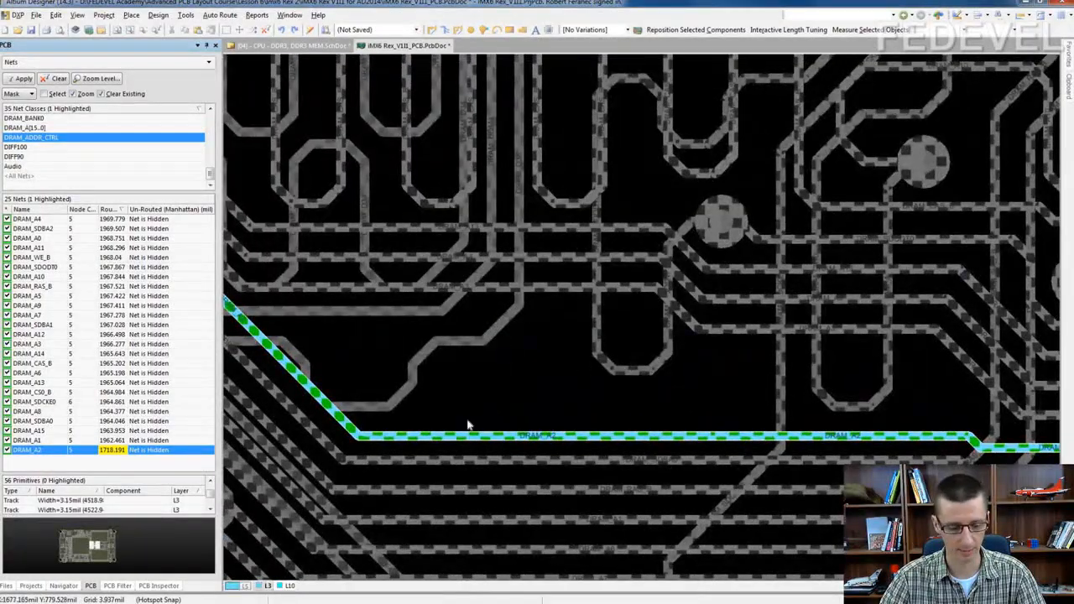
pyautogui.hotkey('shift', 's')
pyautogui.moveTo(501, 391); pyautogui.dragTo(544, 389, button='right')
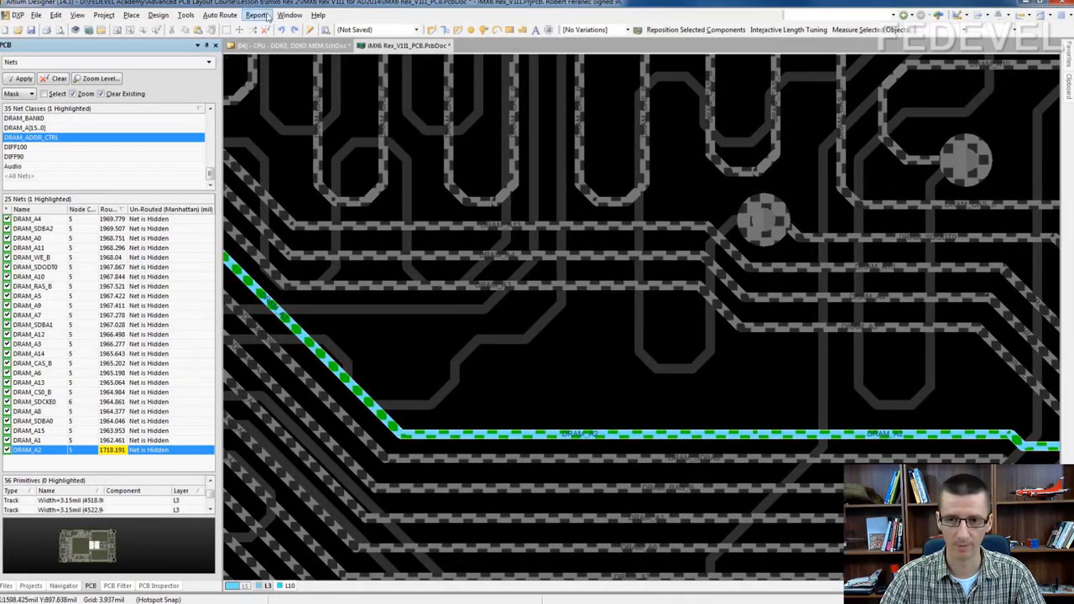
# Step: Lengthen the DRAM_A2 track on L3 with Interactive Length Tuning, adding meanders to reach the 1969.779mil target length
pyautogui.click(185, 15)
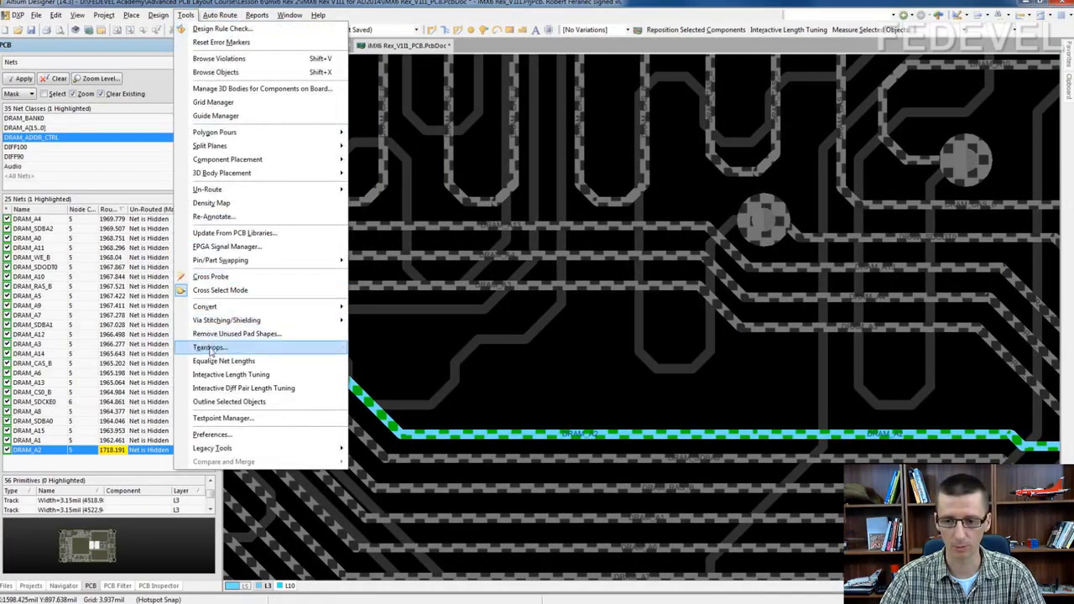
pyautogui.click(212, 374)
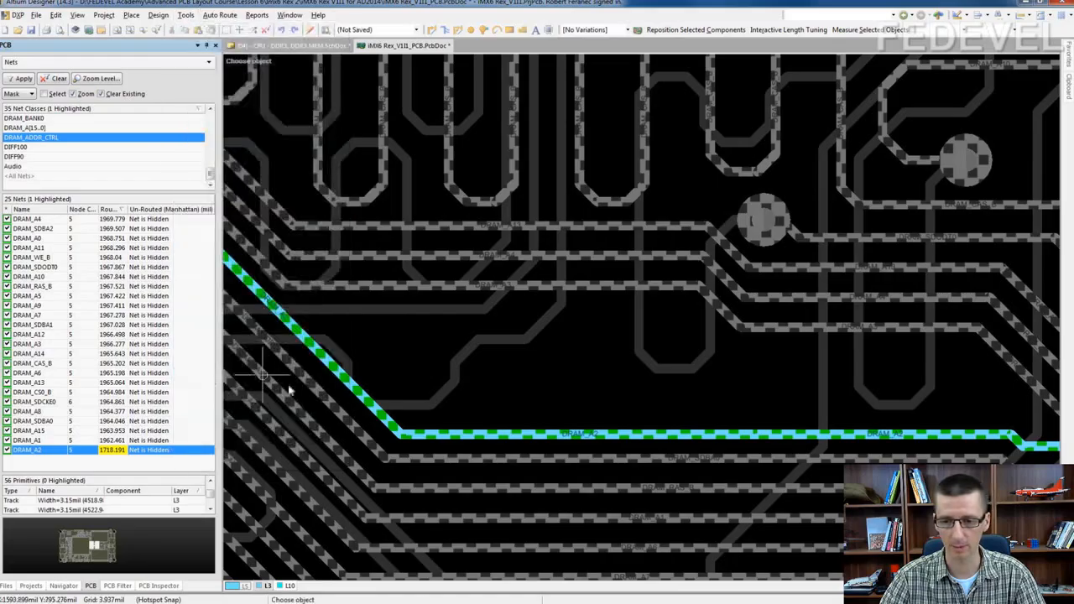
pyautogui.click(444, 432)
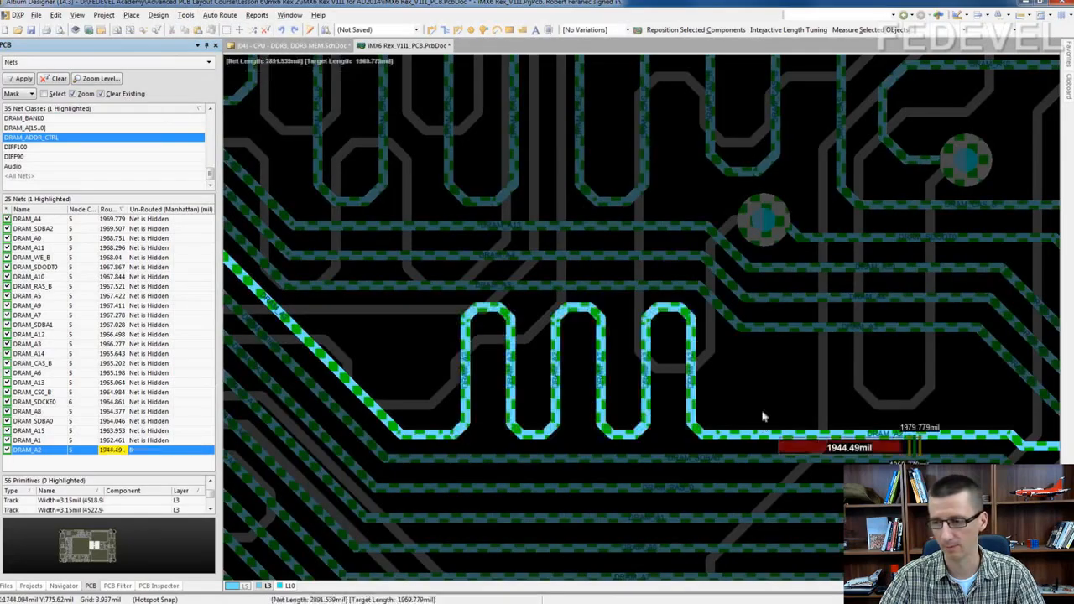
pyautogui.click(880, 404)
pyautogui.rightClick(875, 390)
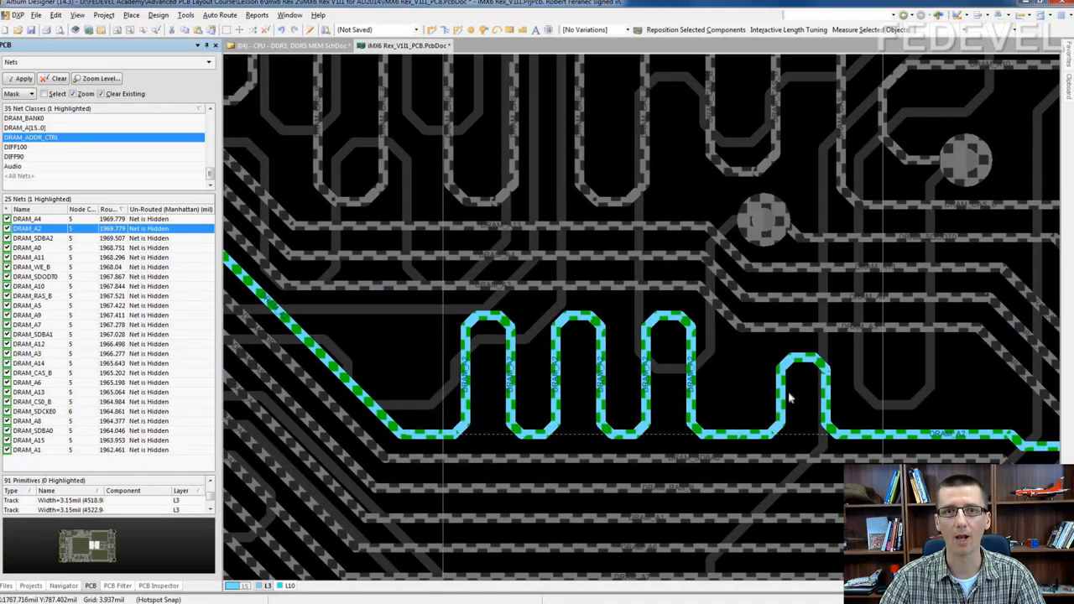
# Step: Review the tuned DRAM_A2 route, clear the net highlighting, and display all board layers
pyautogui.keyDown('ctrl'); pyautogui.scroll(-3, 437, 336); pyautogui.keyUp('ctrl')
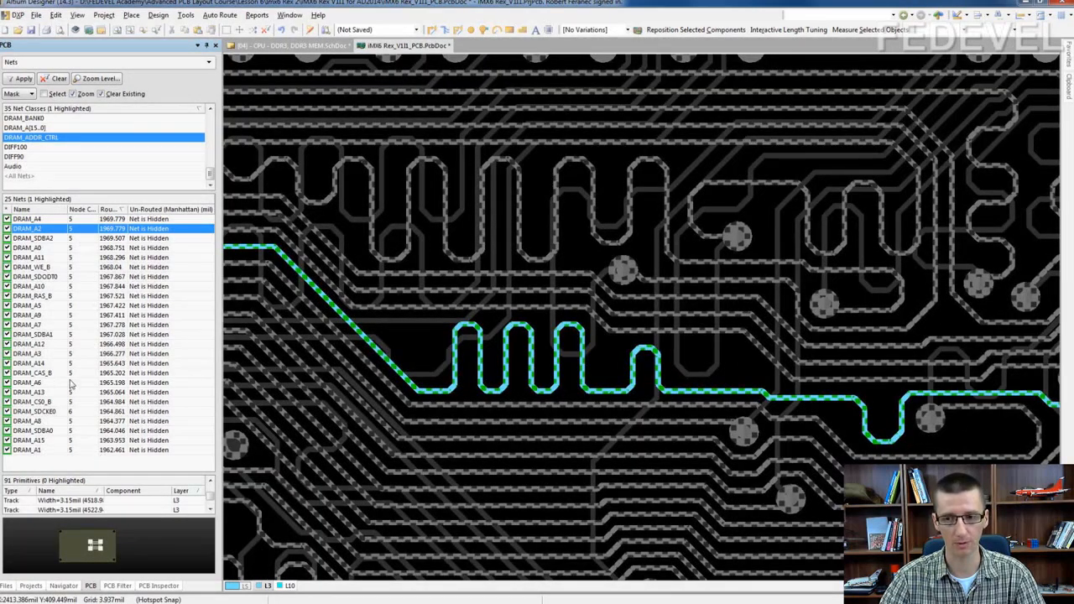
pyautogui.keyDown('ctrl'); pyautogui.scroll(-5, 379, 344); pyautogui.keyUp('ctrl')
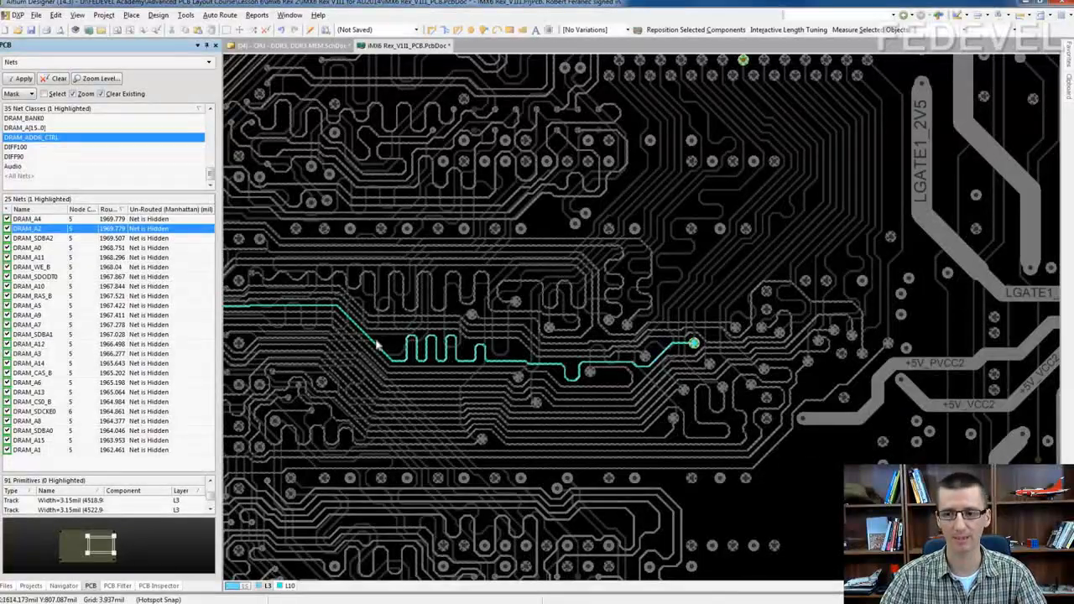
pyautogui.moveTo(392, 345); pyautogui.dragTo(372, 342, button='right')
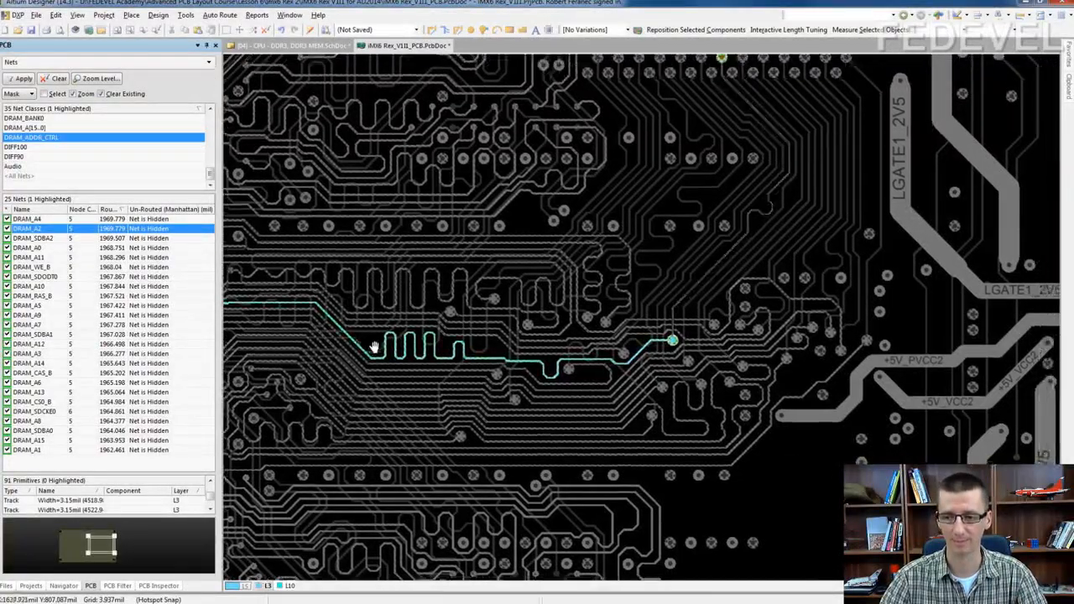
pyautogui.keyDown('ctrl'); pyautogui.scroll(2, 365, 342); pyautogui.keyUp('ctrl')
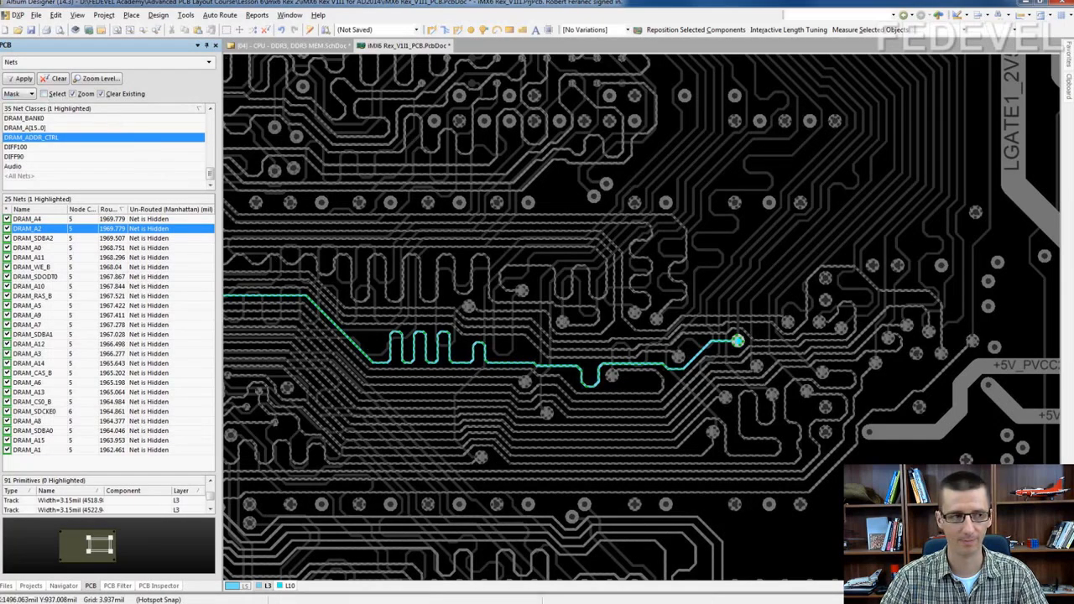
pyautogui.click(56, 78)
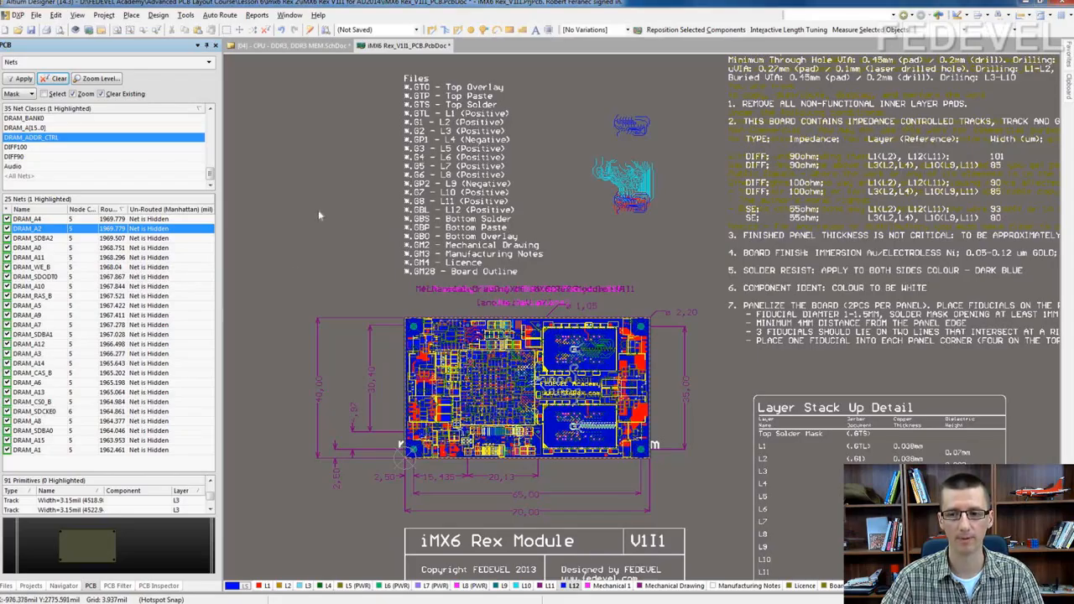
pyautogui.rightClick(239, 585)
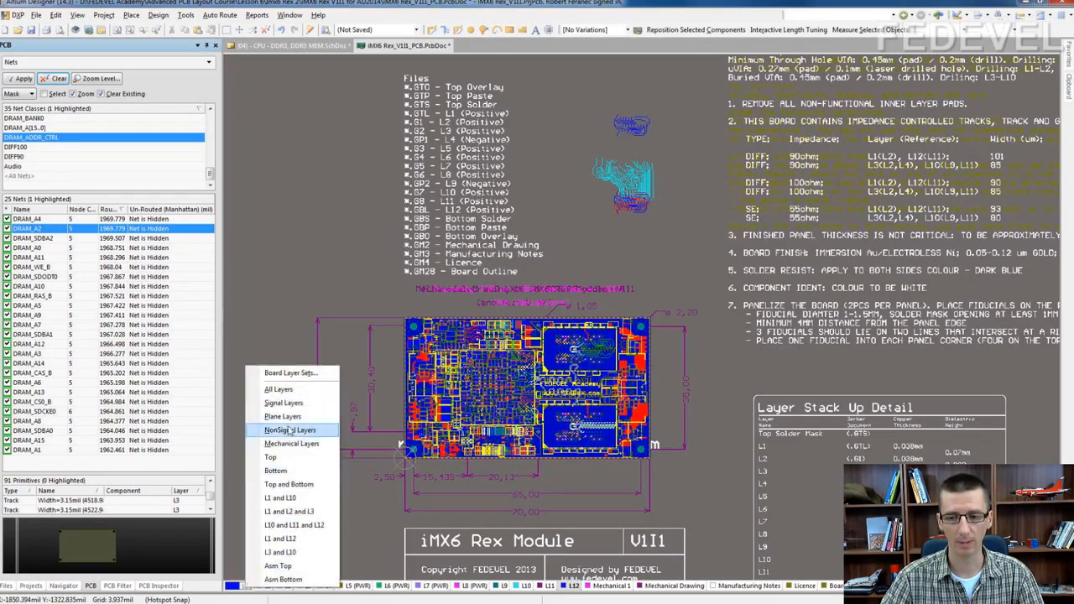
pyautogui.click(283, 396)
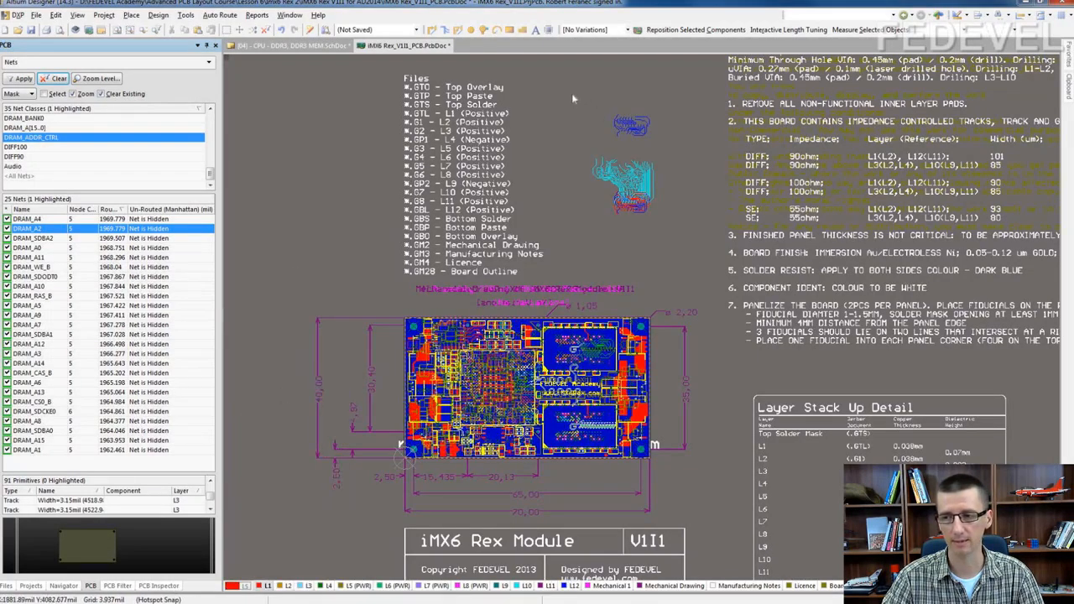
# Step: Make L12 active and copy the off-board L12 fanouts, using the start of the uppermost horizontal track as reference point
pyautogui.keyDown('ctrl'); pyautogui.scroll(4, 650, 135); pyautogui.keyUp('ctrl')
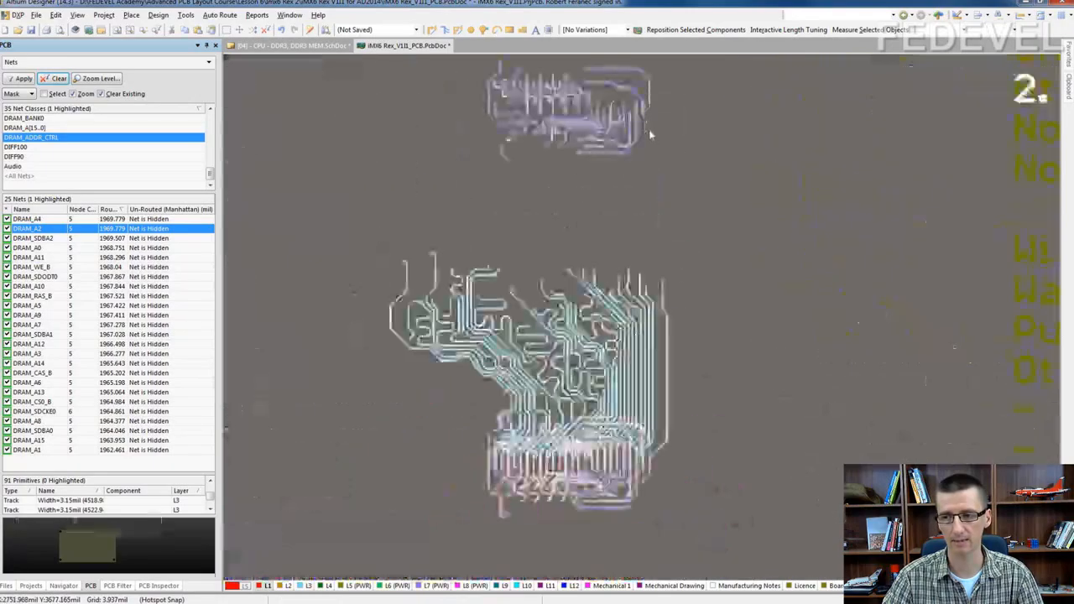
pyautogui.moveTo(591, 78); pyautogui.dragTo(586, 302, button='right')
pyautogui.keyDown('ctrl'); pyautogui.scroll(2, 521, 282); pyautogui.keyUp('ctrl')
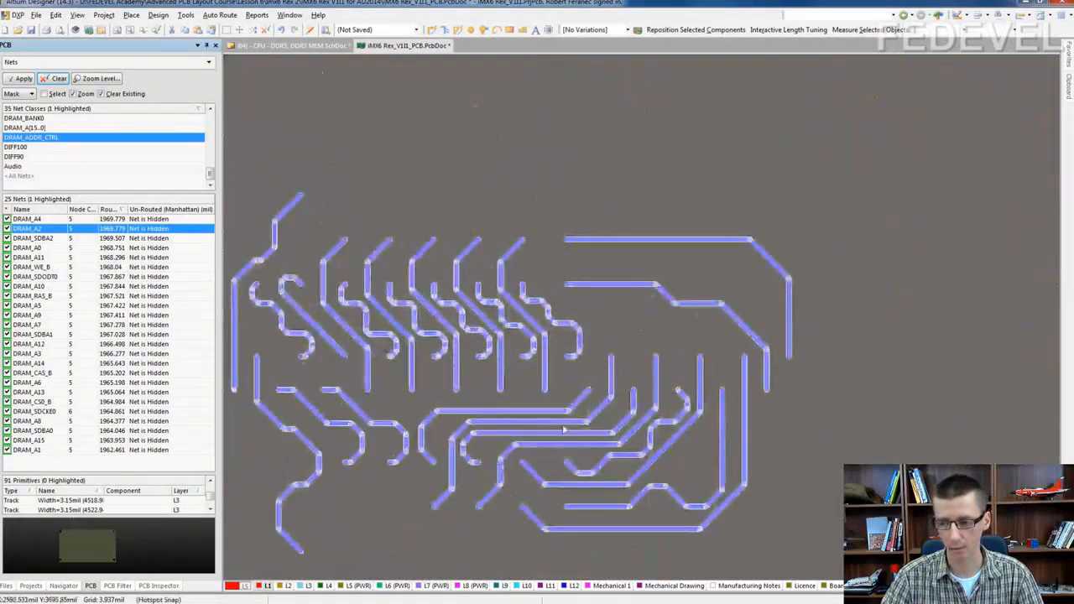
pyautogui.click(567, 588)
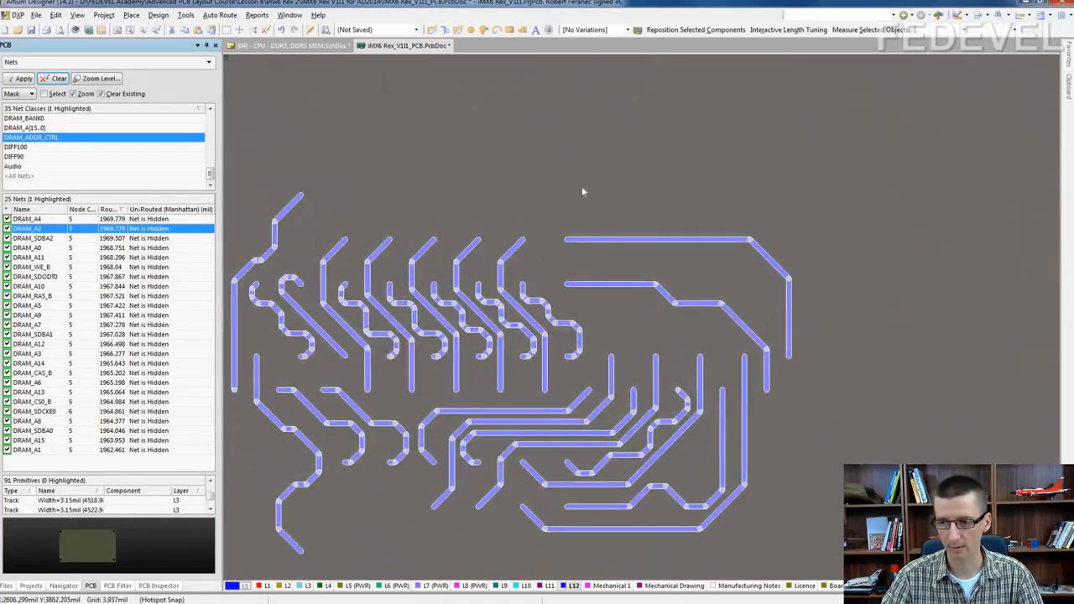
pyautogui.keyDown('ctrl'); pyautogui.scroll(3, 587, 202); pyautogui.keyUp('ctrl')
pyautogui.hotkey('ctrl', 'c')
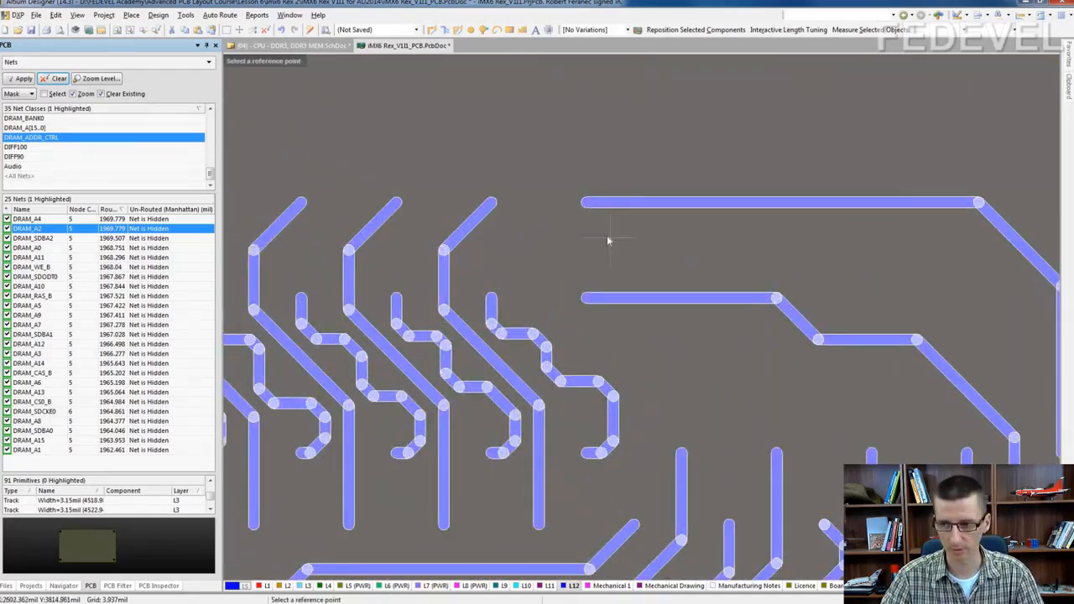
pyautogui.click(588, 204)
# Step: Show the Bottom layer set and paste the copied fanouts onto the matching pads and vias of memory chip U5
pyautogui.keyDown('ctrl'); pyautogui.scroll(-6, 551, 172); pyautogui.keyUp('ctrl')
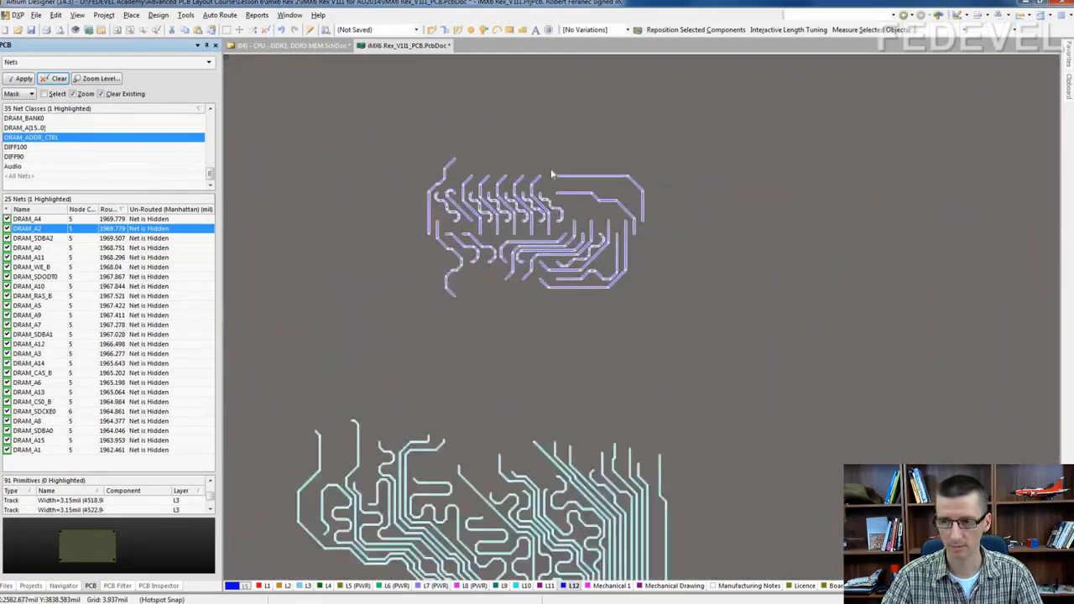
pyautogui.moveTo(667, 178); pyautogui.dragTo(667, 107, button='right')
pyautogui.moveTo(633, 479); pyautogui.dragTo(632, 218, button='right')
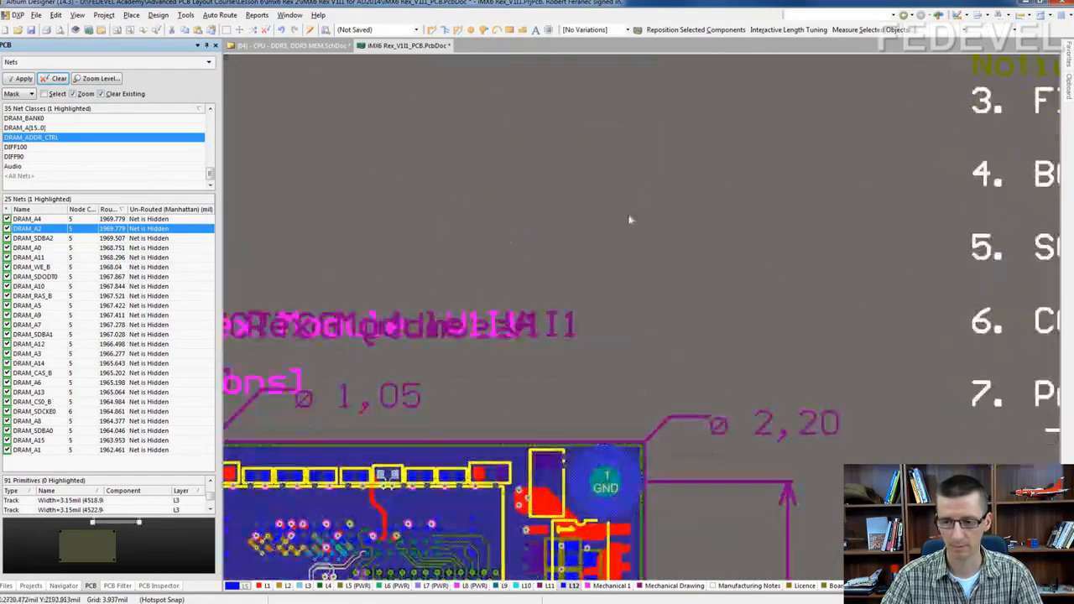
pyautogui.keyDown('ctrl'); pyautogui.scroll(-3, 627, 223); pyautogui.keyUp('ctrl')
pyautogui.rightClick(244, 357)
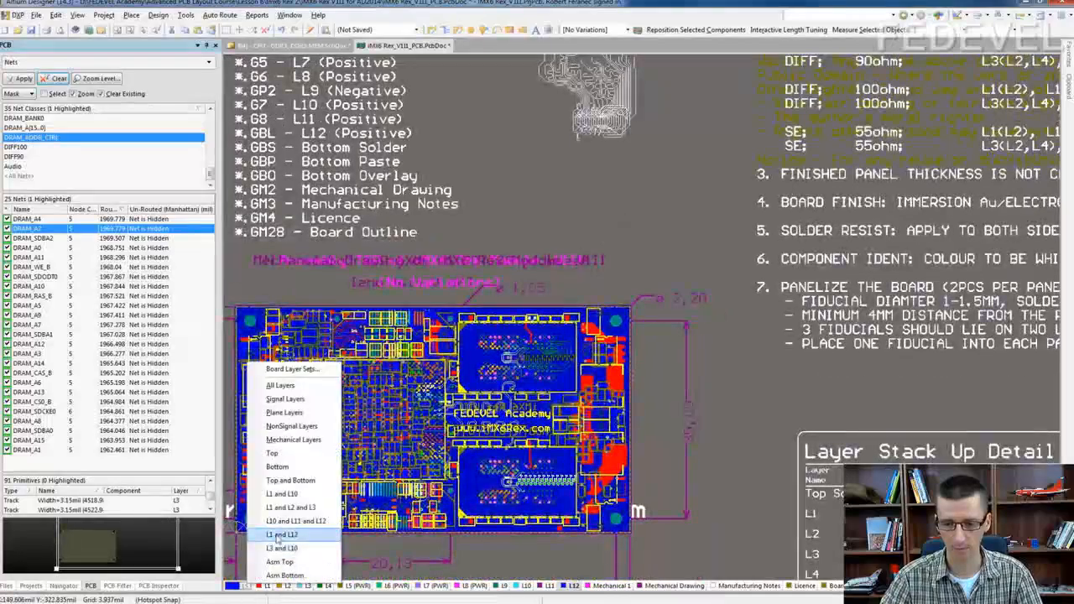
pyautogui.click(283, 472)
pyautogui.keyDown('ctrl'); pyautogui.scroll(8, 552, 286); pyautogui.keyUp('ctrl')
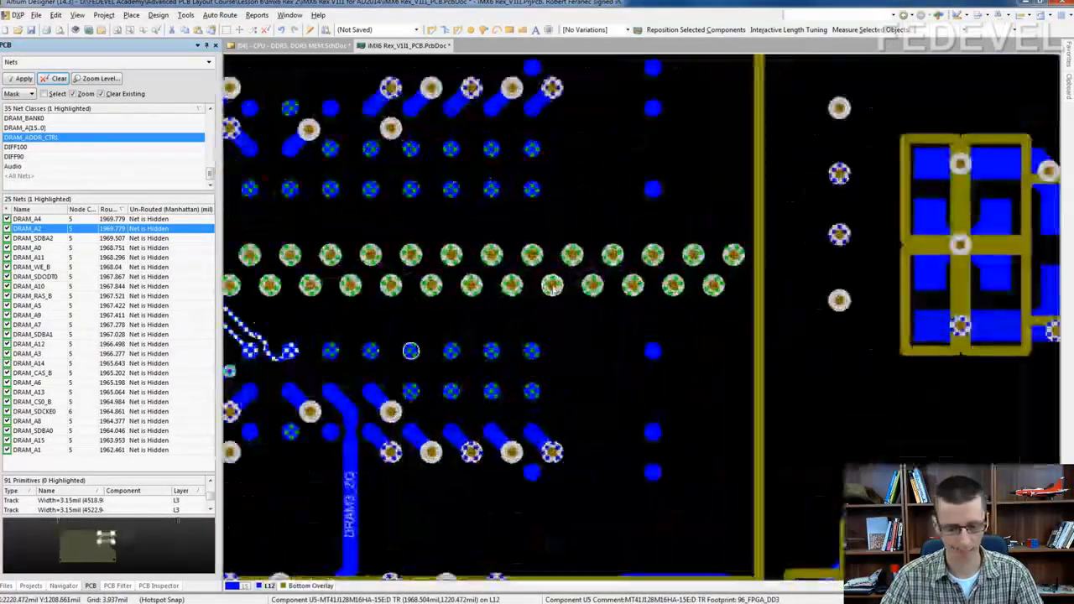
pyautogui.moveTo(552, 286); pyautogui.dragTo(532, 150)
pyautogui.click(531, 150)
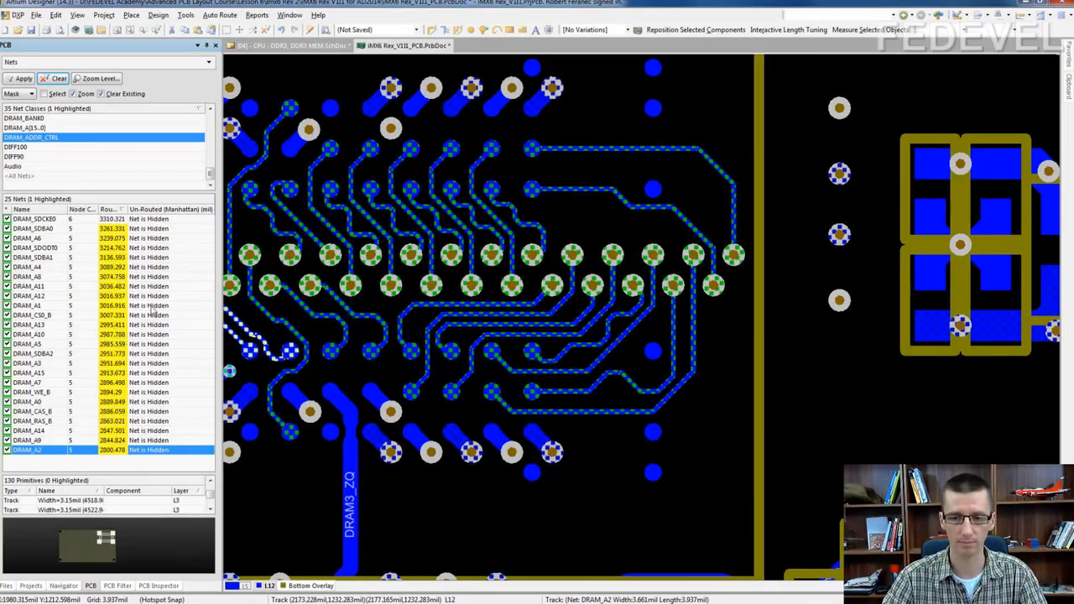
# Step: Disable the DRAM_ADDR_CTRL rule under Matched Net Lengths in the design rules and accept the change
pyautogui.press('pagedown')
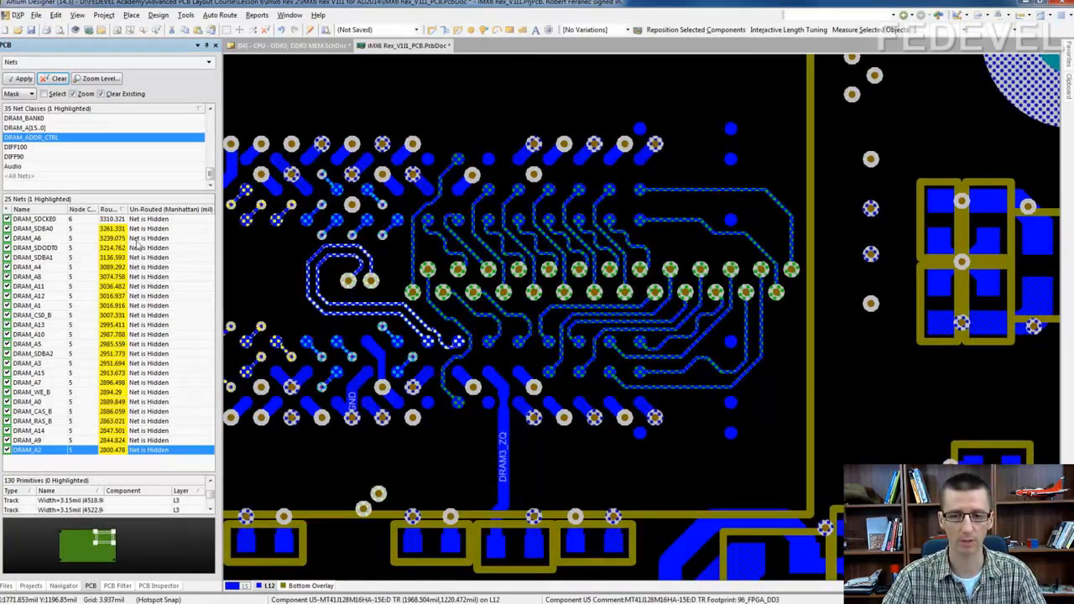
pyautogui.click(158, 15)
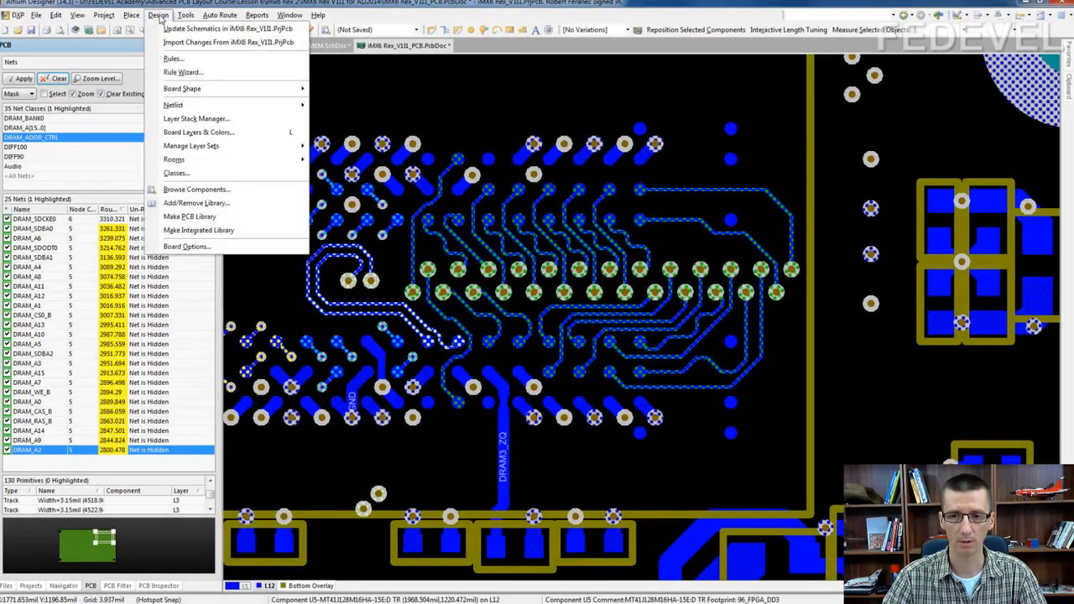
pyautogui.click(172, 58)
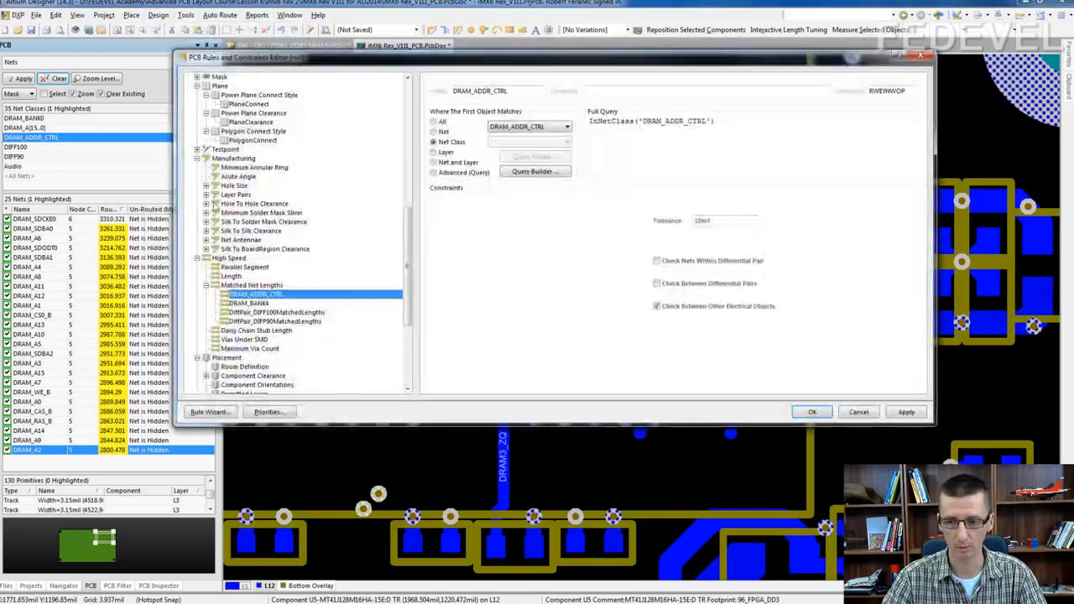
pyautogui.click(244, 286)
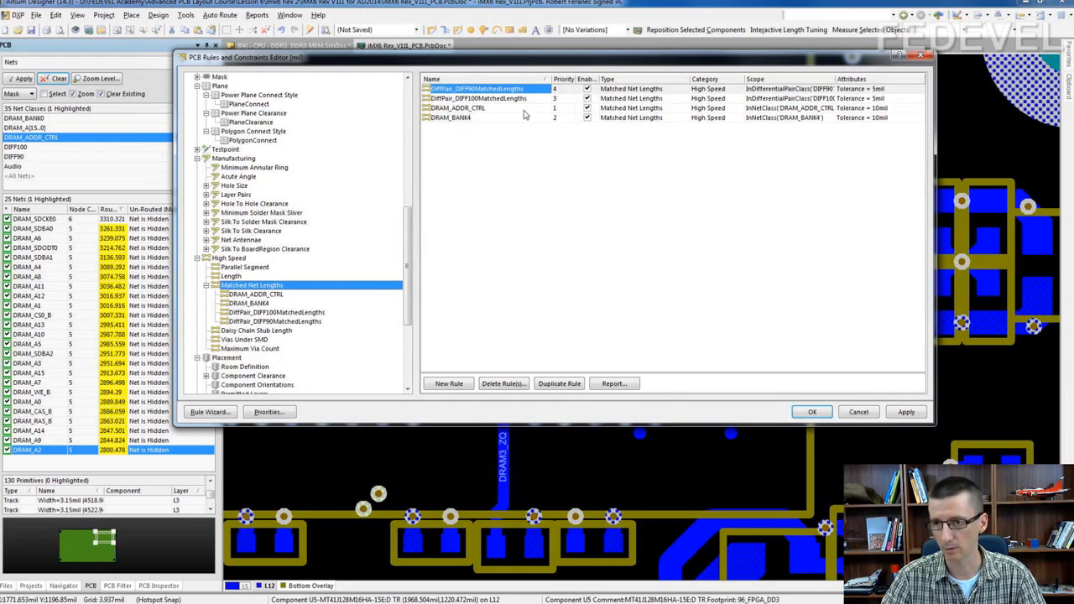
pyautogui.click(587, 109)
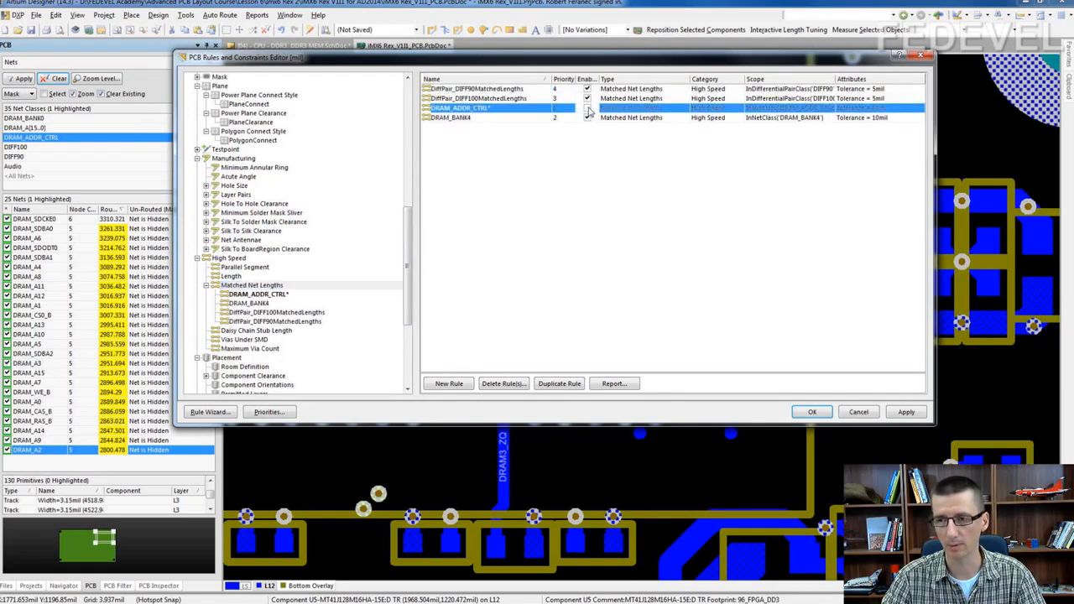
pyautogui.click(813, 413)
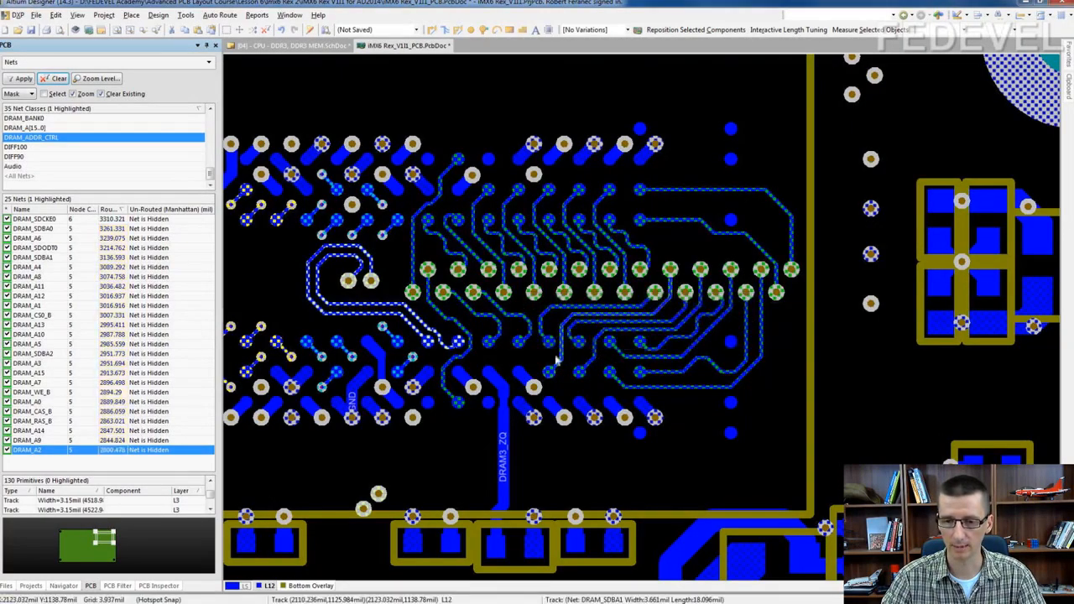
pyautogui.keyDown('ctrl'); pyautogui.scroll(-6, 504, 333); pyautogui.keyUp('ctrl')
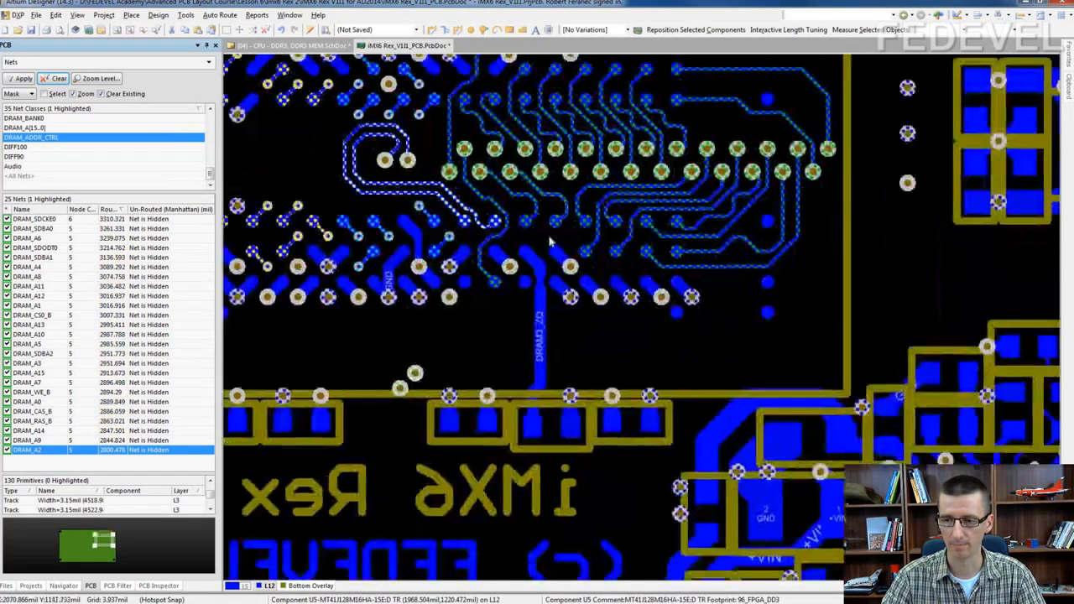
pyautogui.keyDown('ctrl'); pyautogui.scroll(-1, 550, 242); pyautogui.keyUp('ctrl')
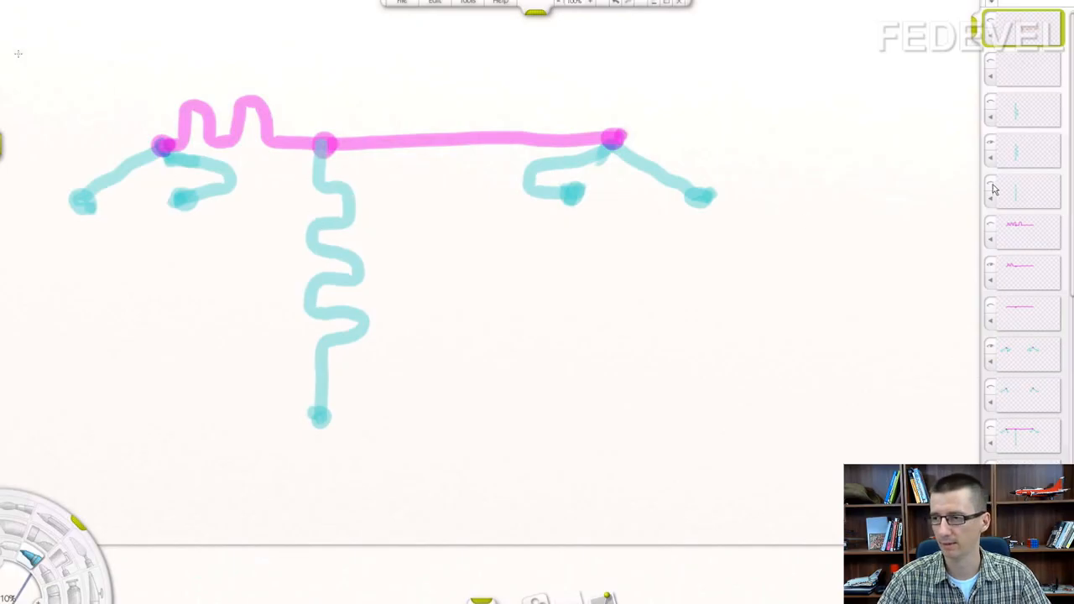
# Step: In the layered routing sketch, show the teal middle branch with fewer meanders and the pink common route with extra meanders, hiding their previous versions
pyautogui.click(991, 102)
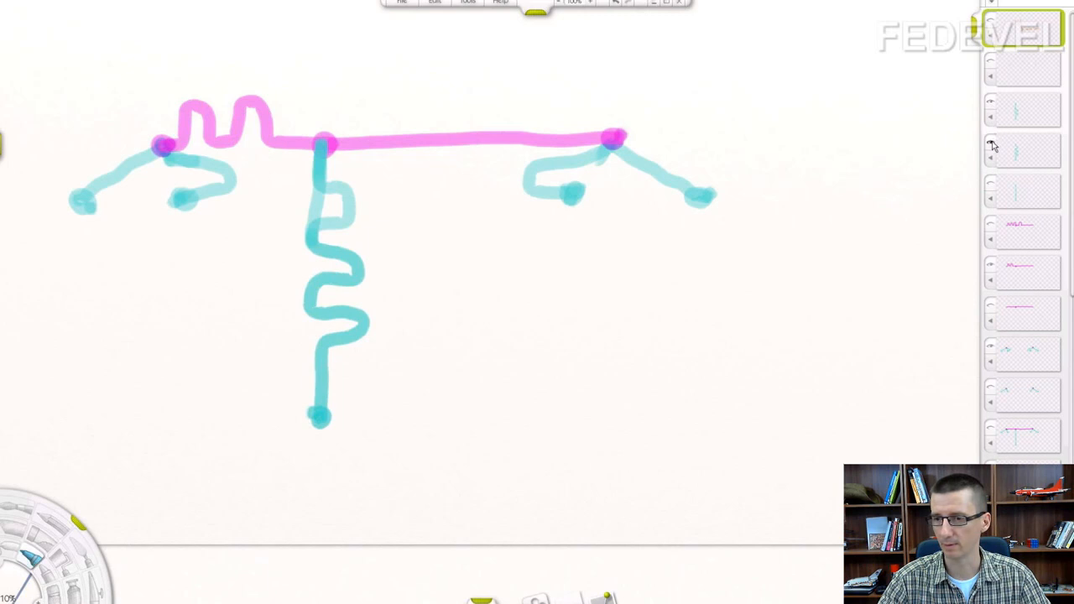
pyautogui.click(991, 146)
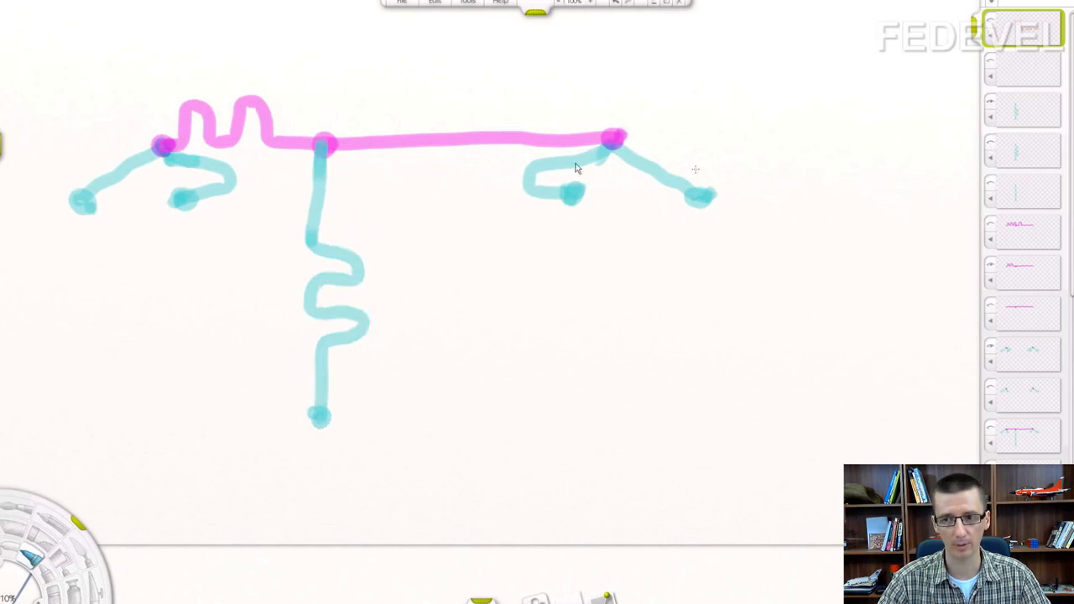
pyautogui.click(996, 265)
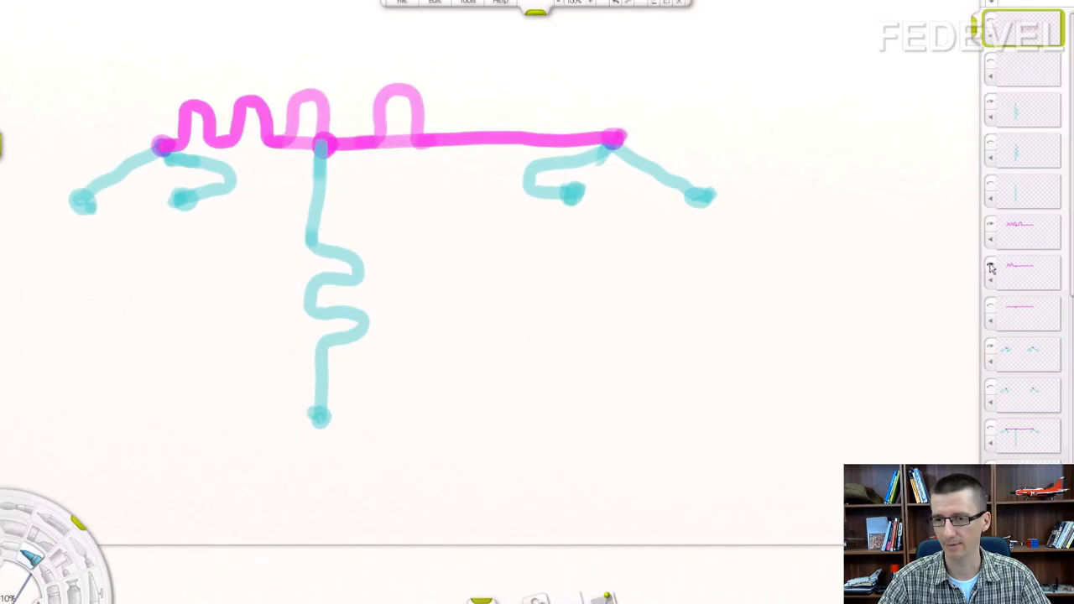
pyautogui.click(992, 265)
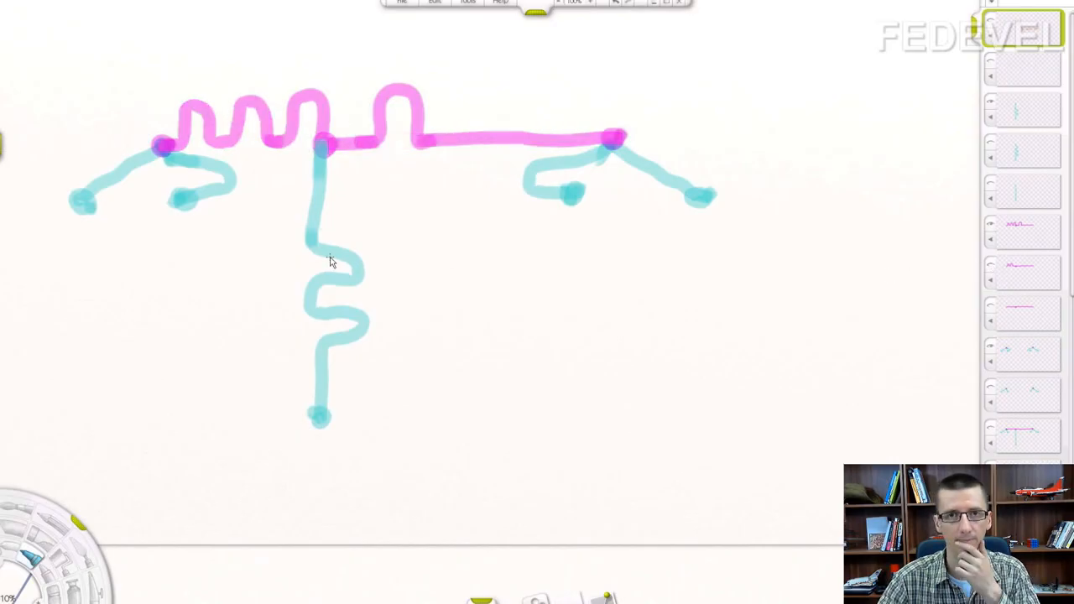
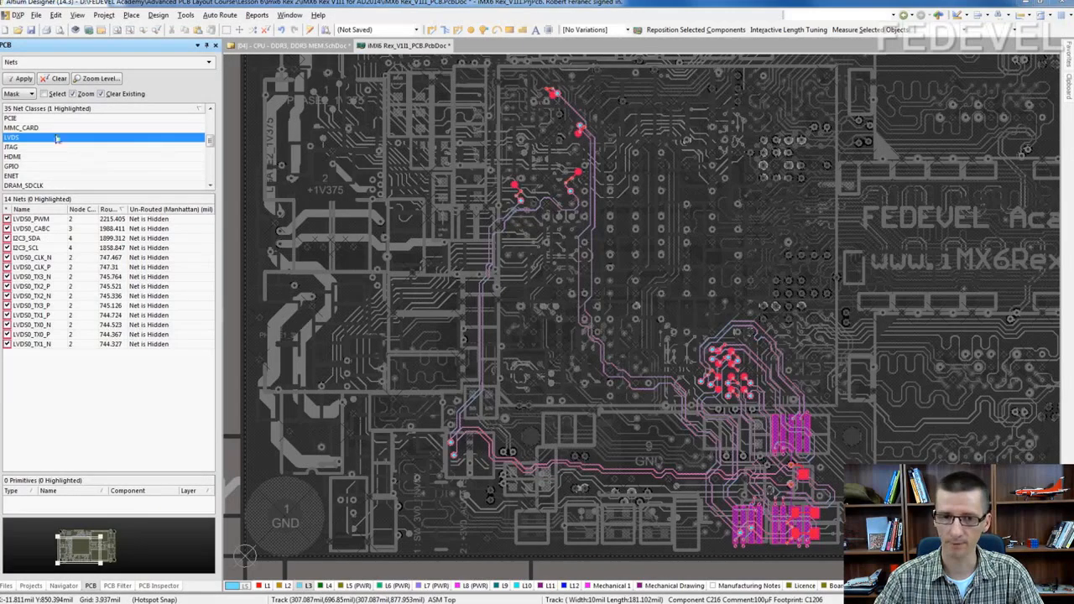
# Step: Switch to the PCB layout and highlight the LVDS0 clock and data pairs, followed by the HDMI clock and D0–D2 pairs
pyautogui.click(31, 257)
pyautogui.keyDown('shift'); pyautogui.click(31, 344); pyautogui.keyUp('shift')
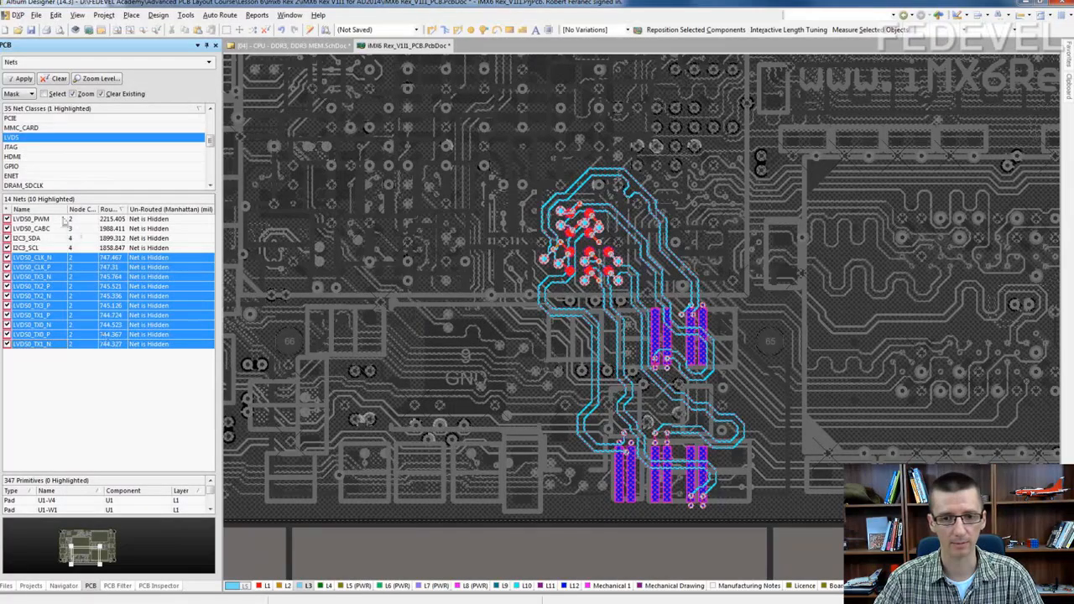
pyautogui.click(25, 156)
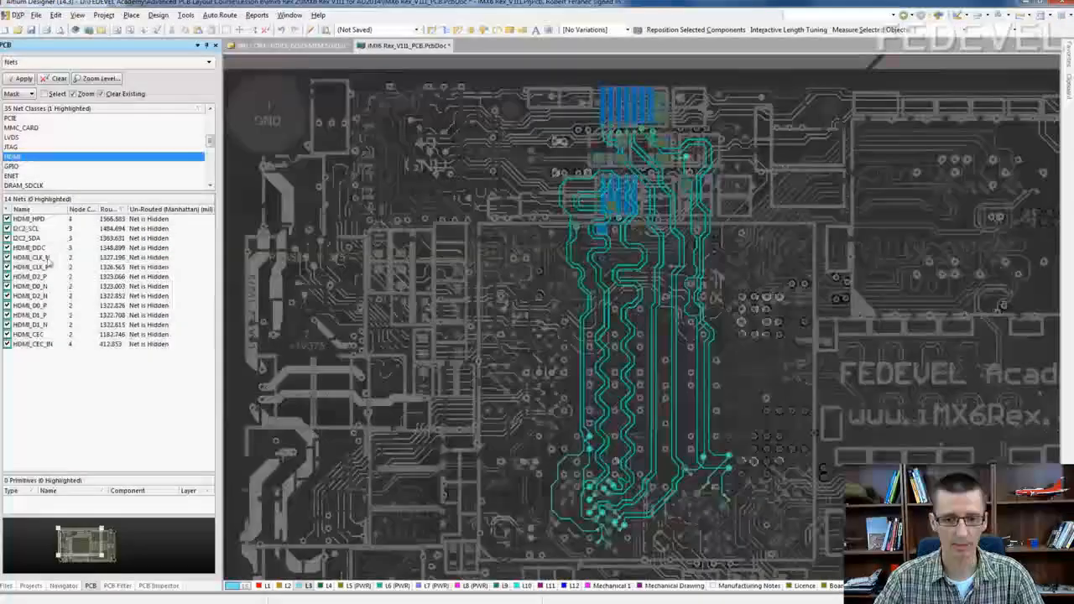
pyautogui.click(34, 257)
pyautogui.keyDown('shift'); pyautogui.click(46, 325); pyautogui.keyUp('shift')
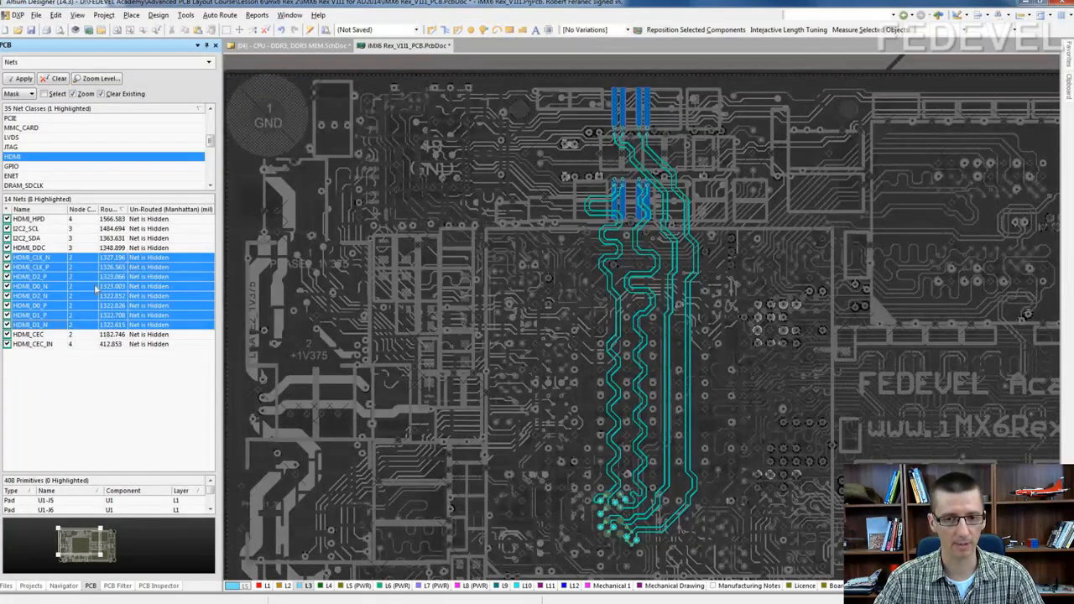
# Step: Show the ENET net class and highlight its TRD differential pairs, from TRD2_P through TRD1_N
pyautogui.click(43, 175)
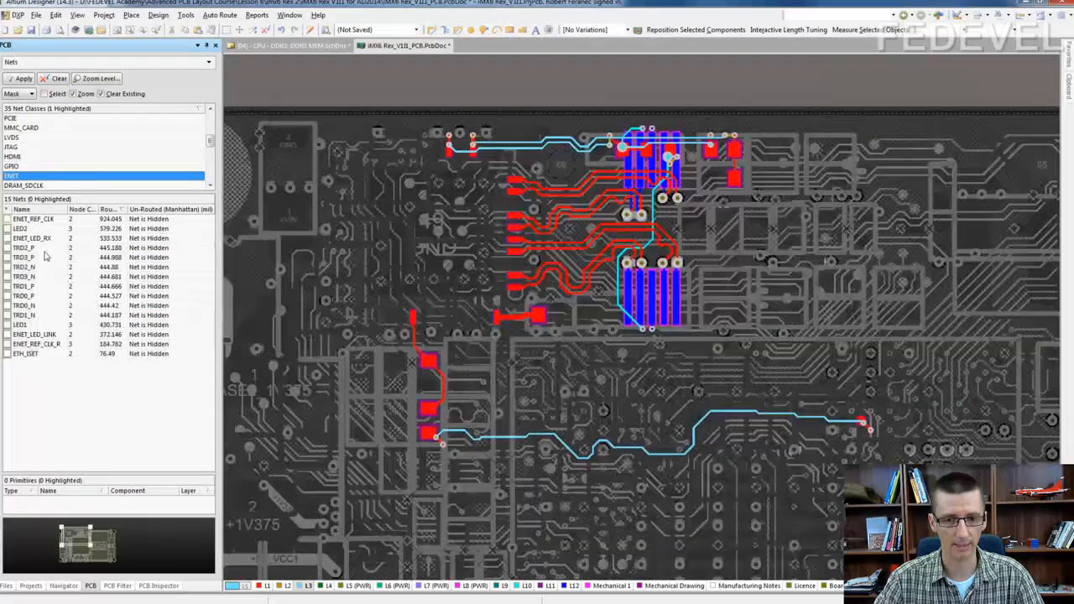
pyautogui.click(49, 248)
pyautogui.keyDown('shift'); pyautogui.click(46, 314); pyautogui.keyUp('shift')
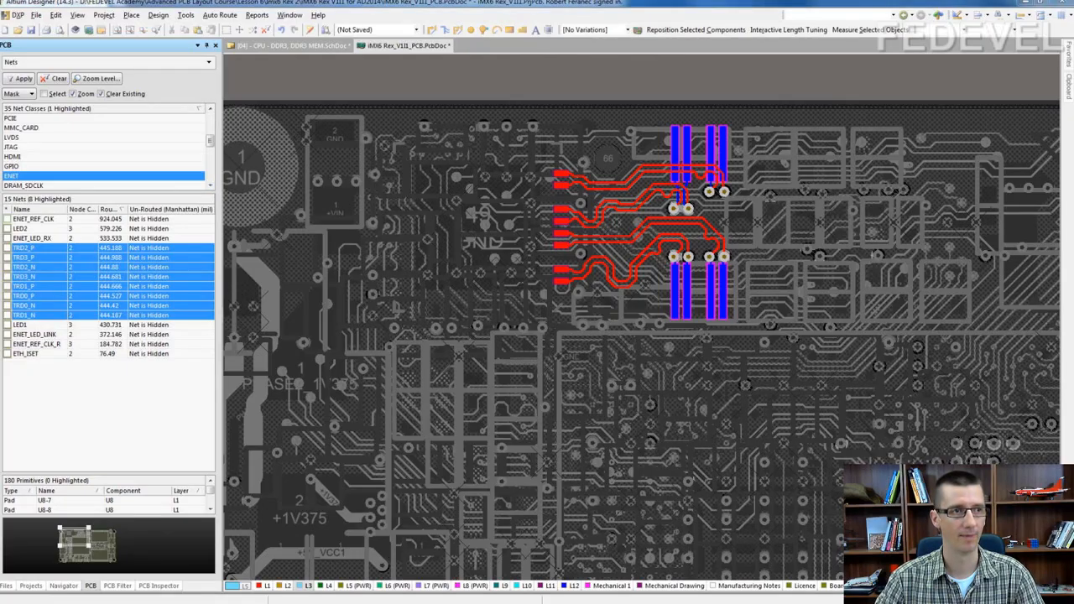
# Step: Switch to the browser with the Intel 82573E/V/L Layout Checklist and mark the words of its title
pyautogui.hotkey('alt', 'Tab')
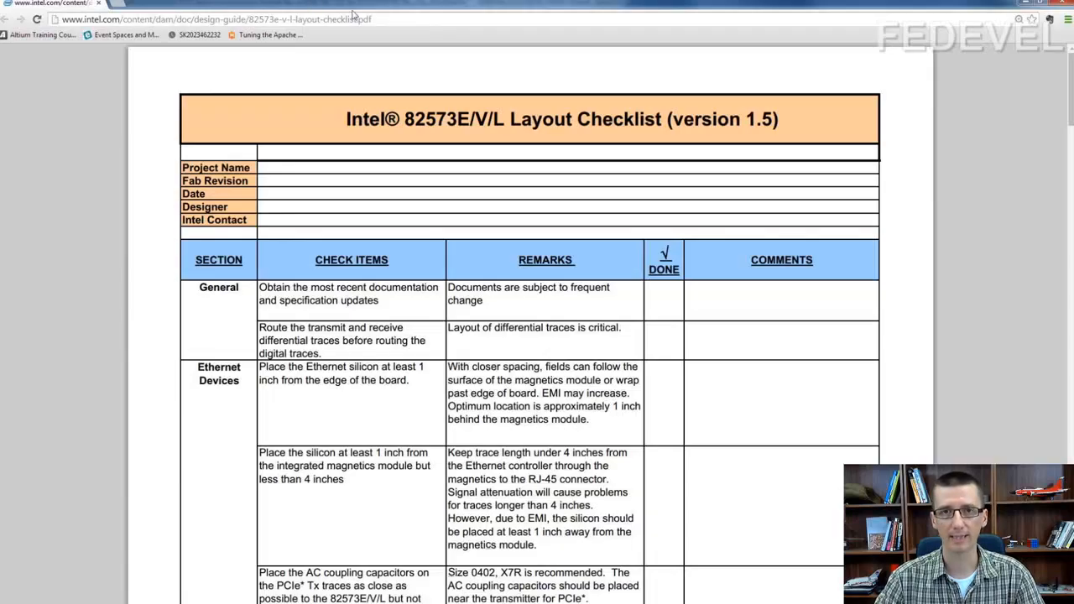
pyautogui.moveTo(507, 121); pyautogui.dragTo(657, 123)
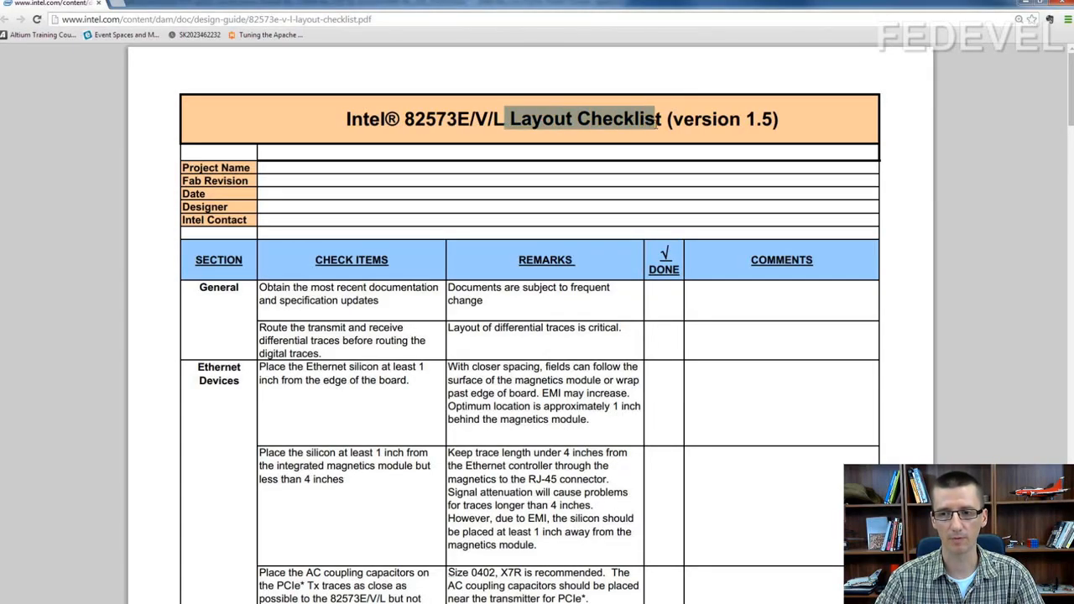
pyautogui.moveTo(338, 117); pyautogui.dragTo(506, 118)
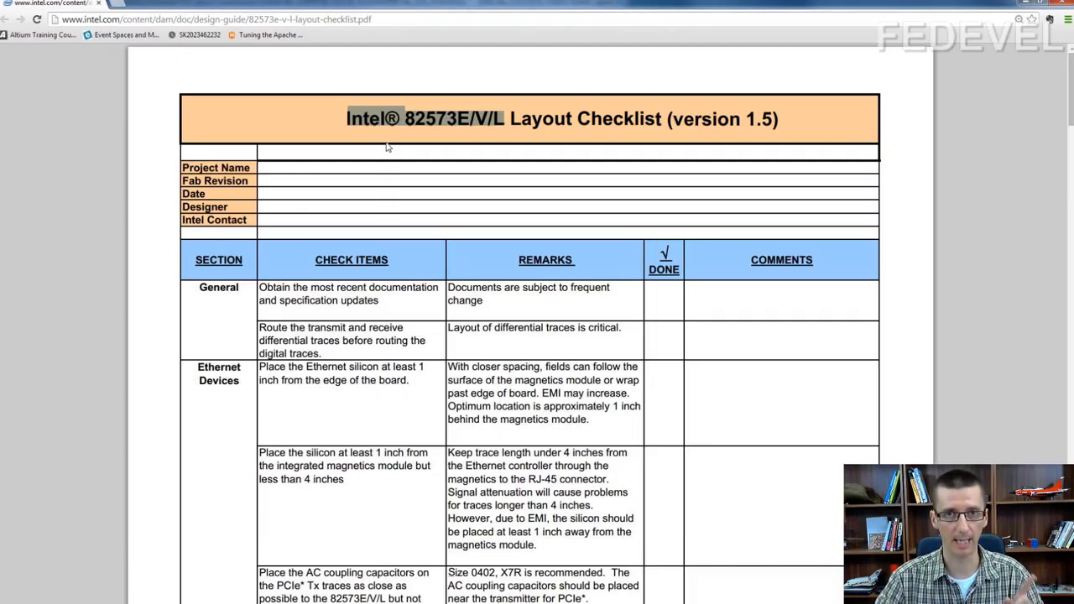
# Step: Examine the length-matching requirement between PCIe pairs in the checklist's Ethernet Devices section, marking its text
pyautogui.scroll(-3, 351, 158)
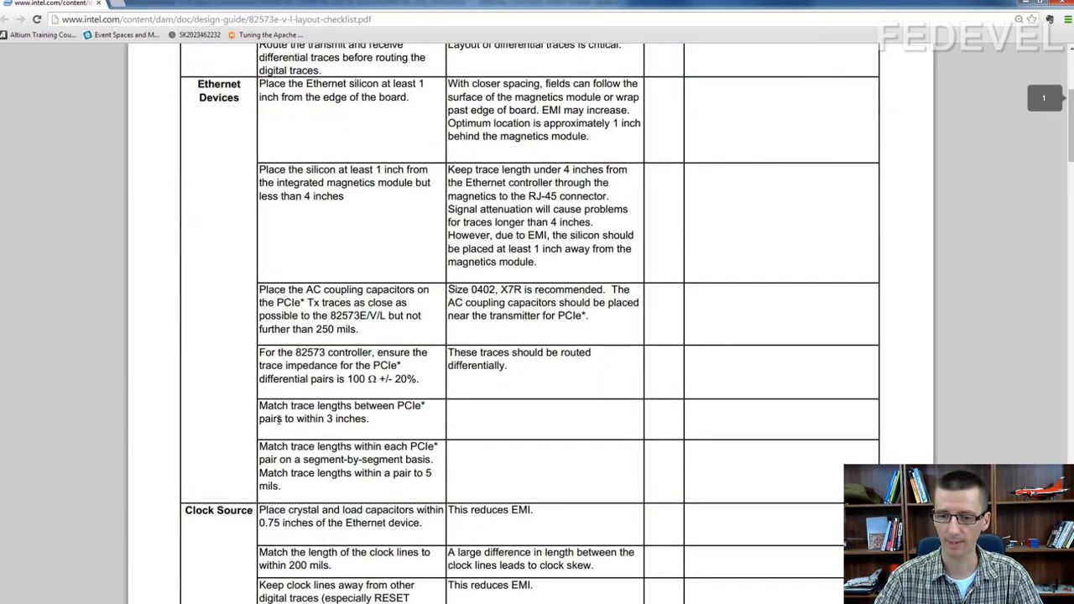
pyautogui.moveTo(270, 406)
pyautogui.mouseDown()
pyautogui.moveTo(426, 406)
pyautogui.moveTo(297, 420)
pyautogui.moveTo(373, 419)
pyautogui.mouseUp()
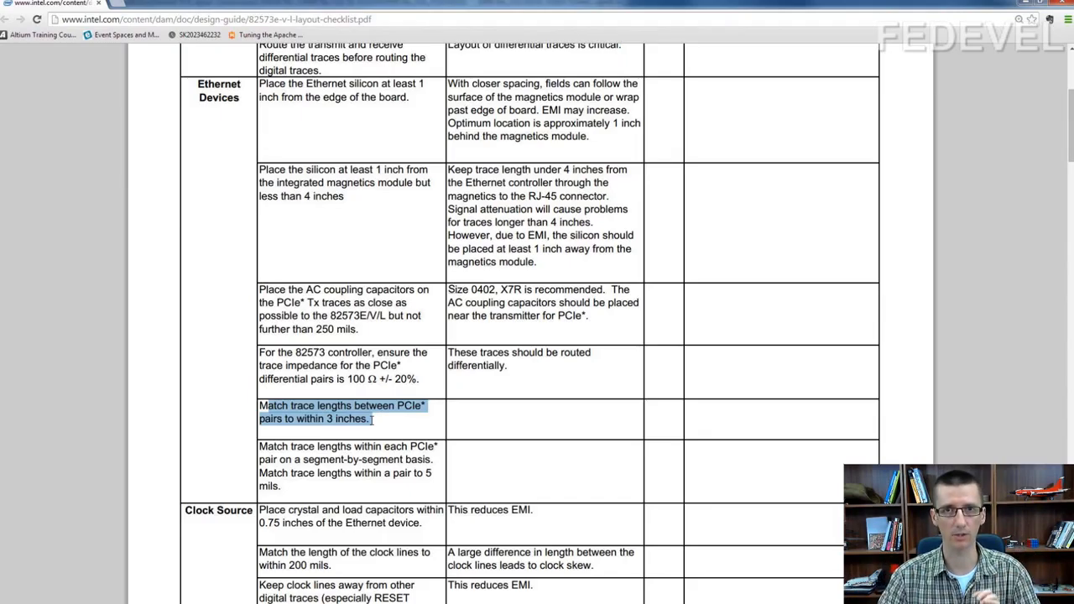
pyautogui.click(347, 416)
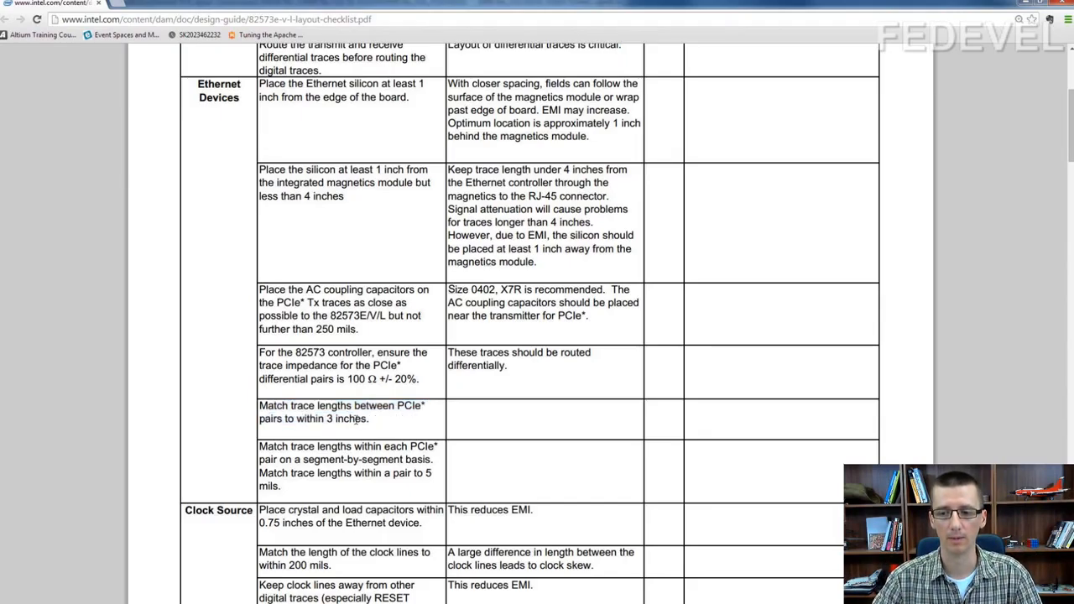
pyautogui.moveTo(373, 419); pyautogui.dragTo(261, 403)
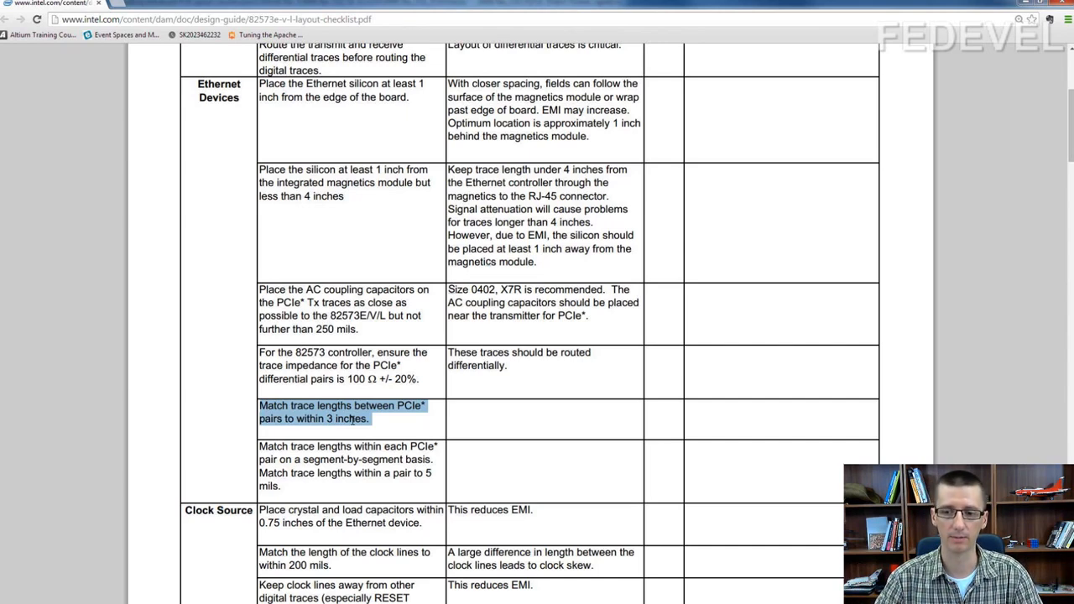
pyautogui.click(319, 413)
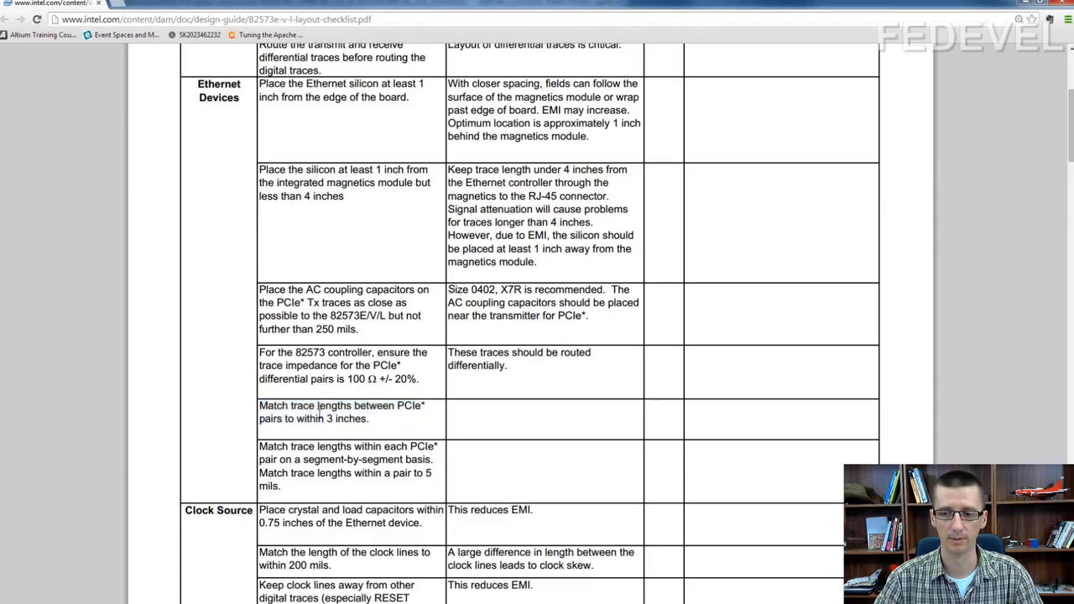
pyautogui.scroll(4, 319, 415)
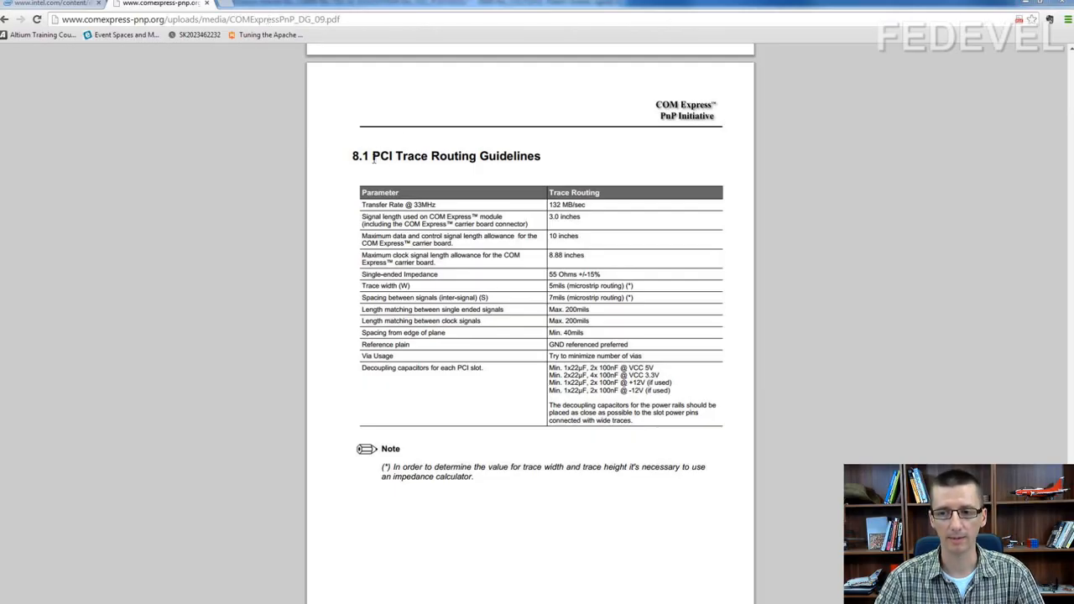
# Step: In the COM Express design guide, review the PCI and IDE trace routing headings and mark PCI's transfer rate and single-ended length-matching rows
pyautogui.moveTo(372, 156); pyautogui.dragTo(426, 160)
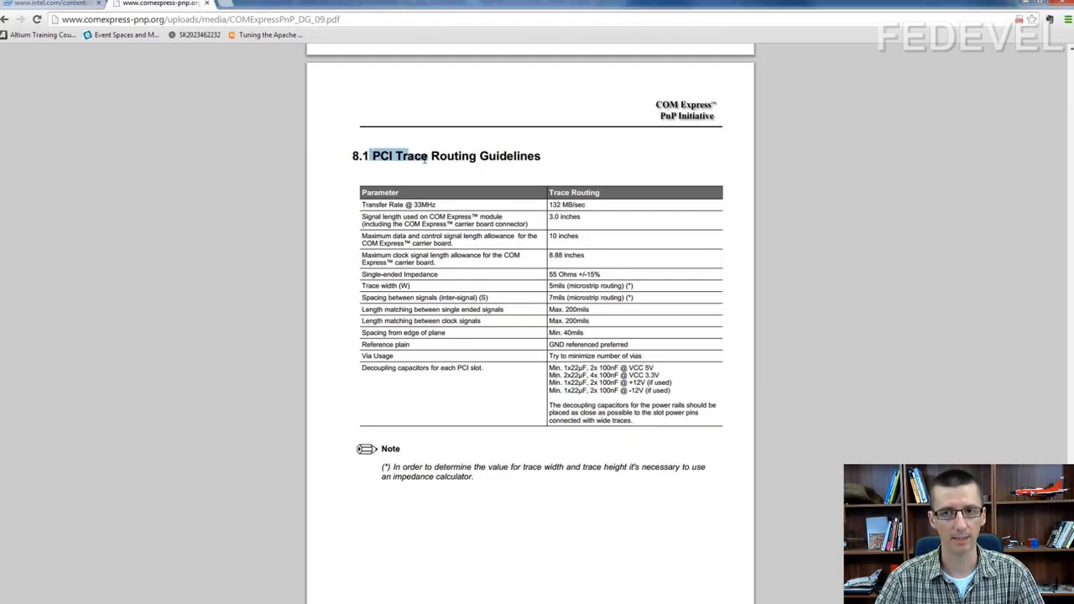
pyautogui.scroll(-7, 425, 160)
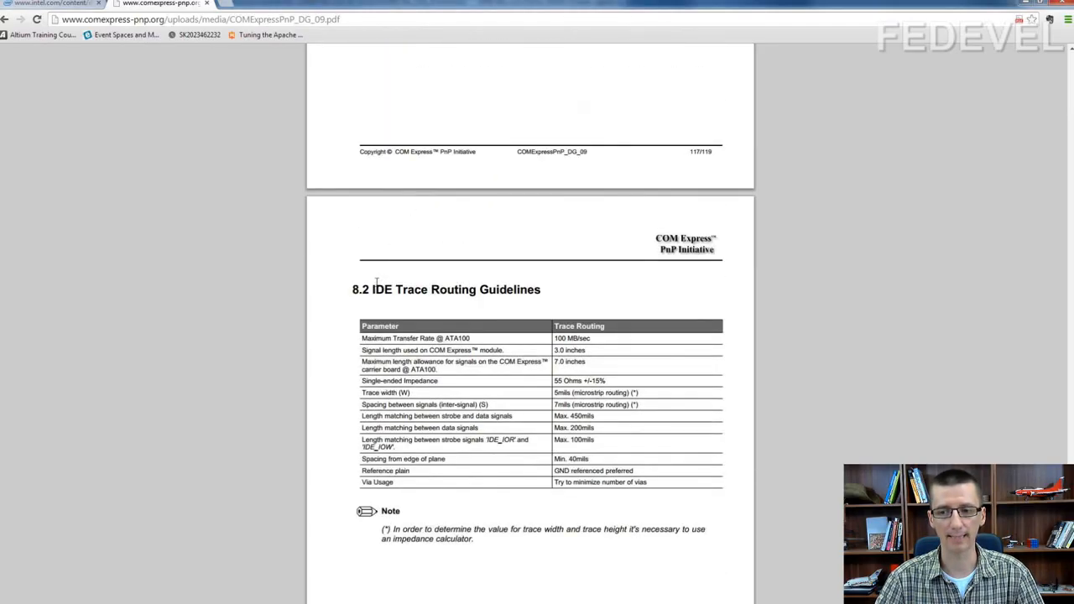
pyautogui.moveTo(373, 285); pyautogui.dragTo(456, 286)
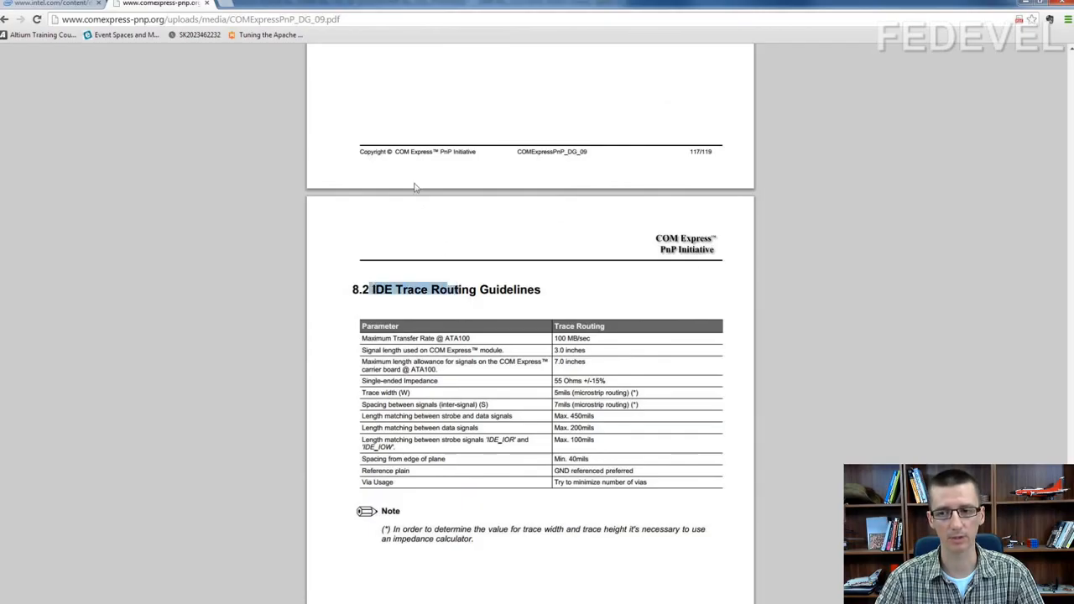
pyautogui.scroll(7, 412, 180)
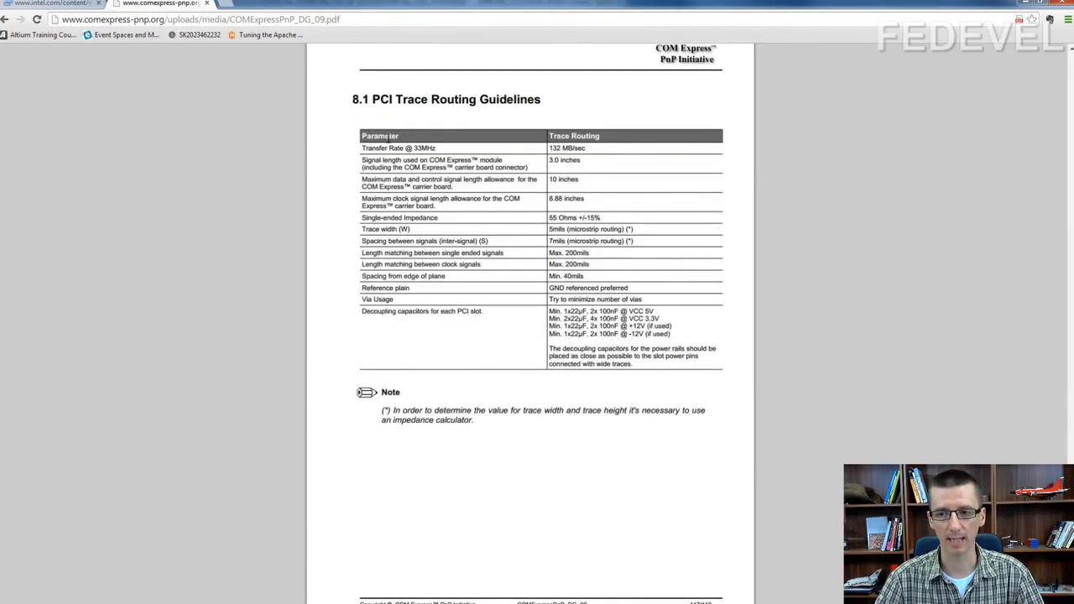
pyautogui.moveTo(365, 148); pyautogui.dragTo(435, 148)
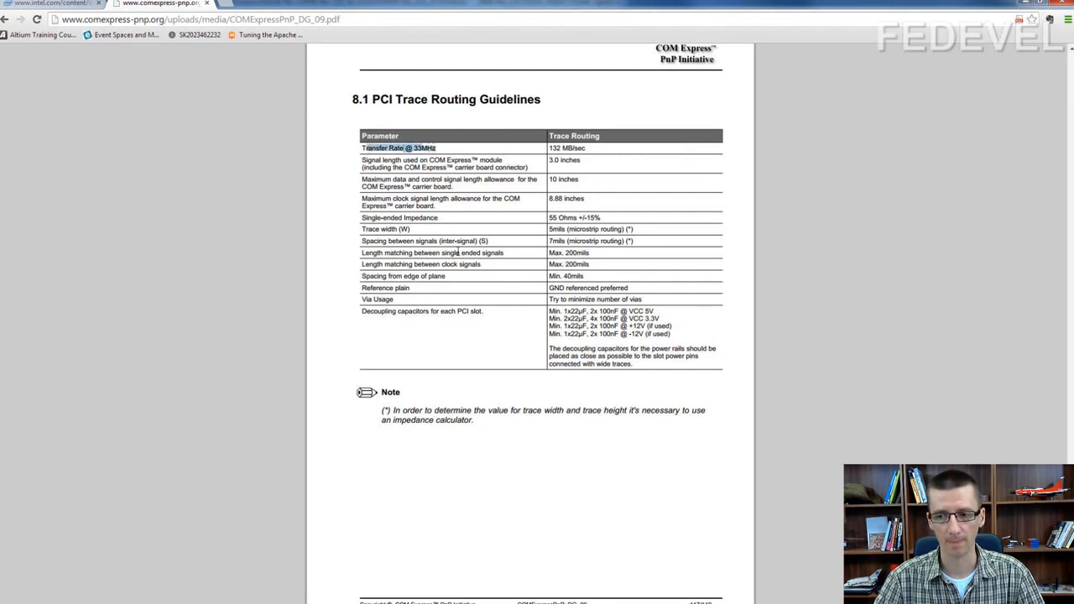
pyautogui.moveTo(365, 252); pyautogui.dragTo(565, 253)
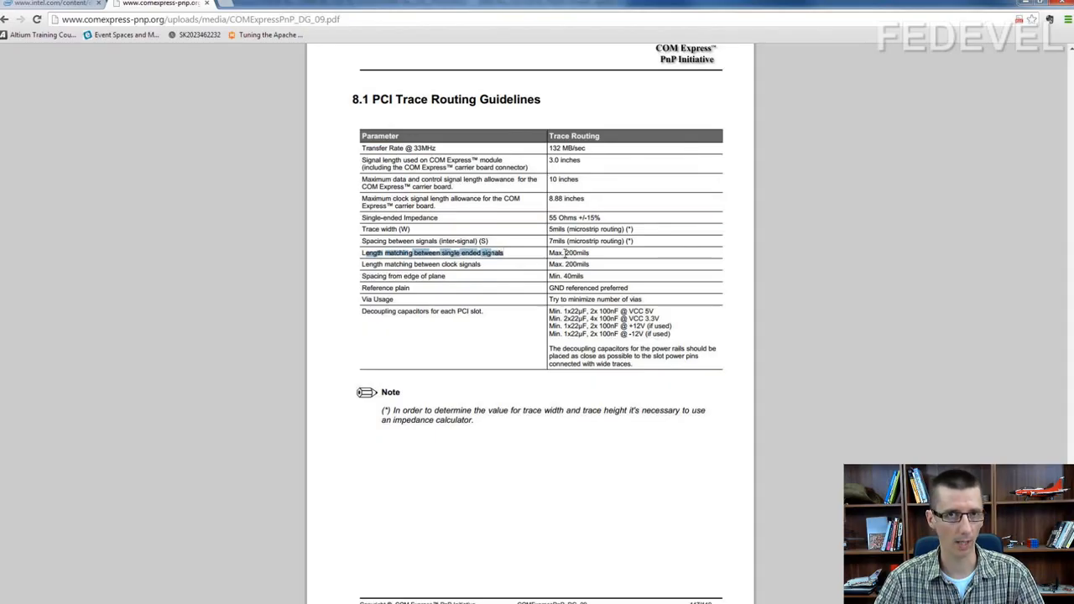
# Step: Examine the IDE Trace Routing Guidelines, marking the length-matching entries for data signals, strobe signals, and strobe versus data signals
pyautogui.scroll(-8, 566, 256)
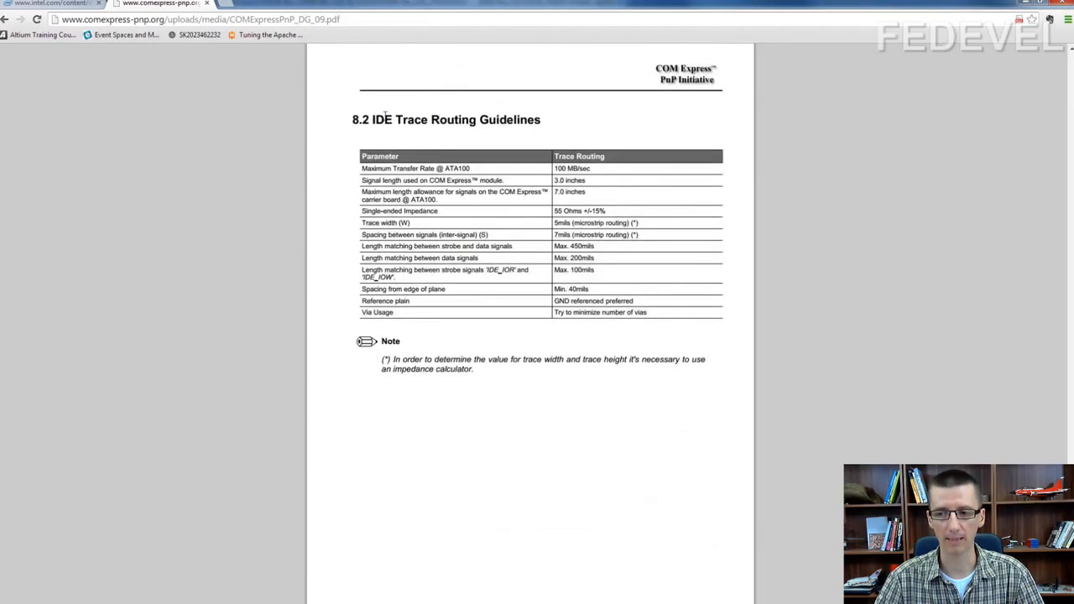
pyautogui.moveTo(363, 258); pyautogui.dragTo(596, 260)
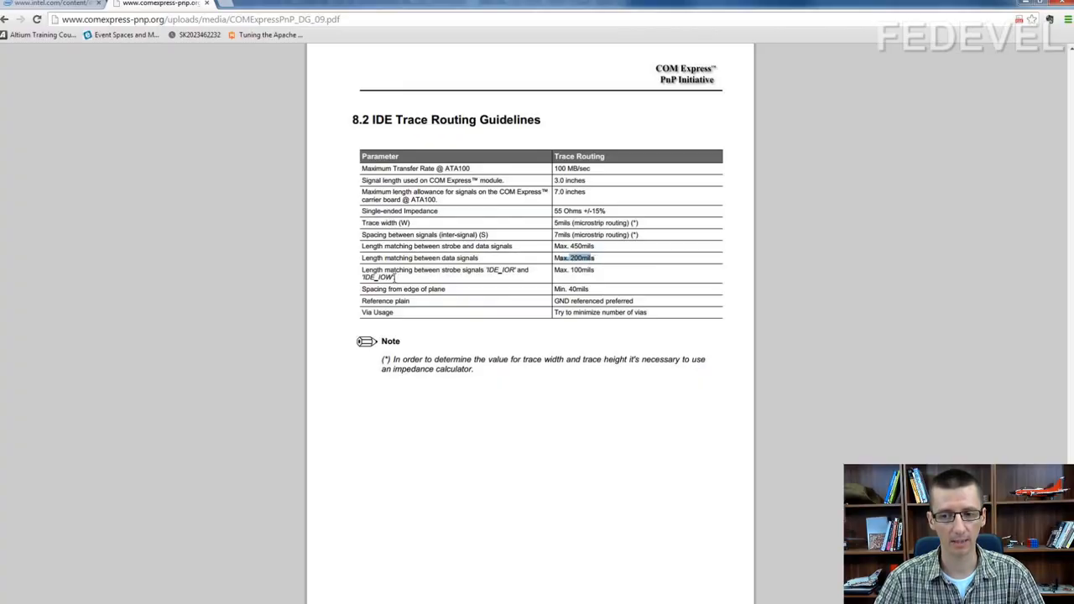
pyautogui.moveTo(381, 271); pyautogui.dragTo(395, 278)
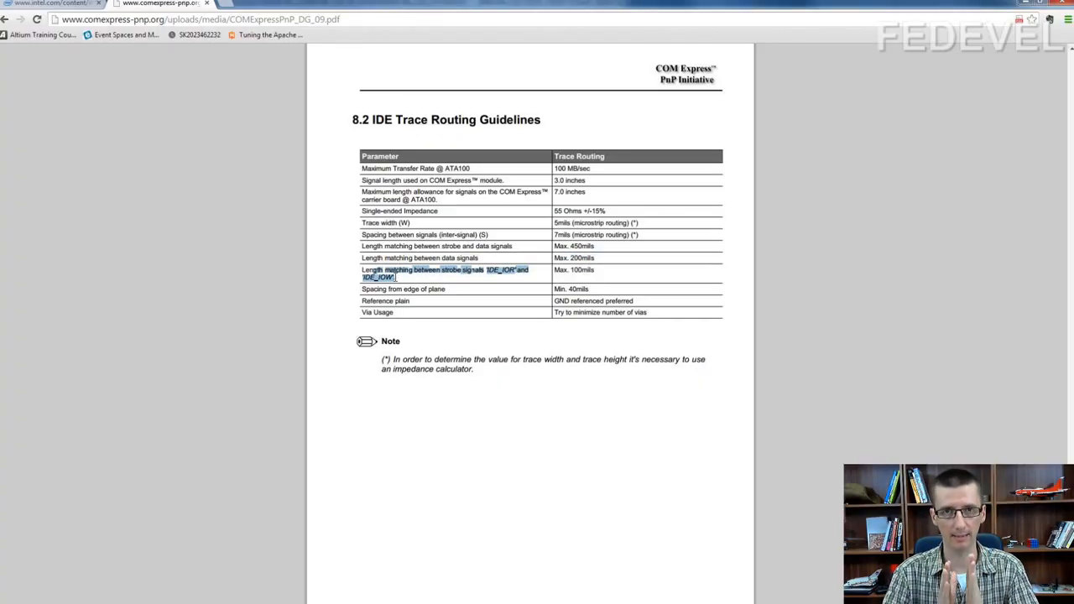
pyautogui.click(482, 271)
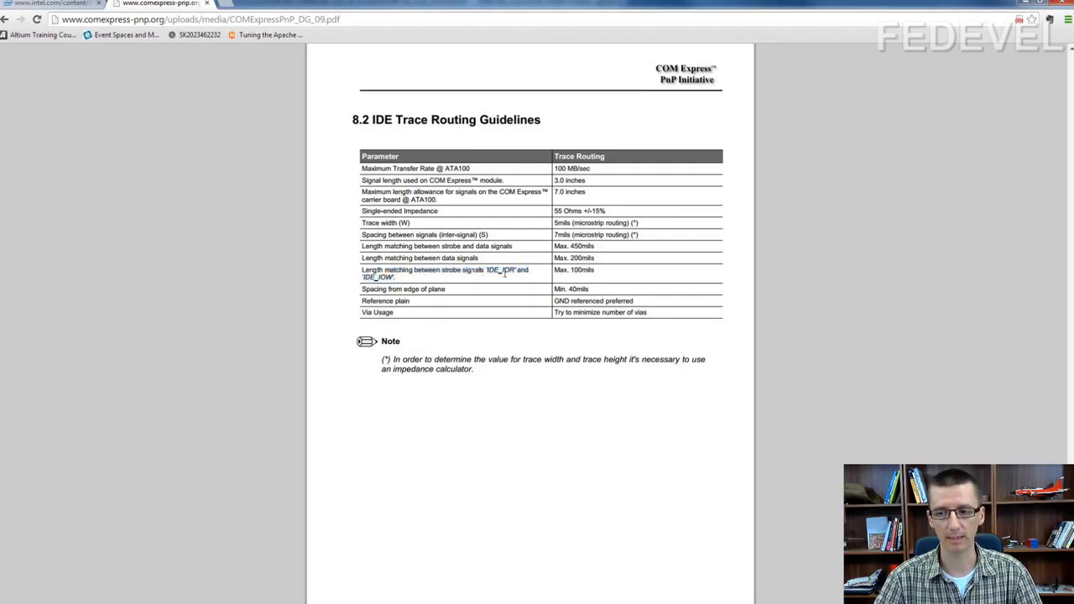
pyautogui.moveTo(414, 271); pyautogui.dragTo(515, 247)
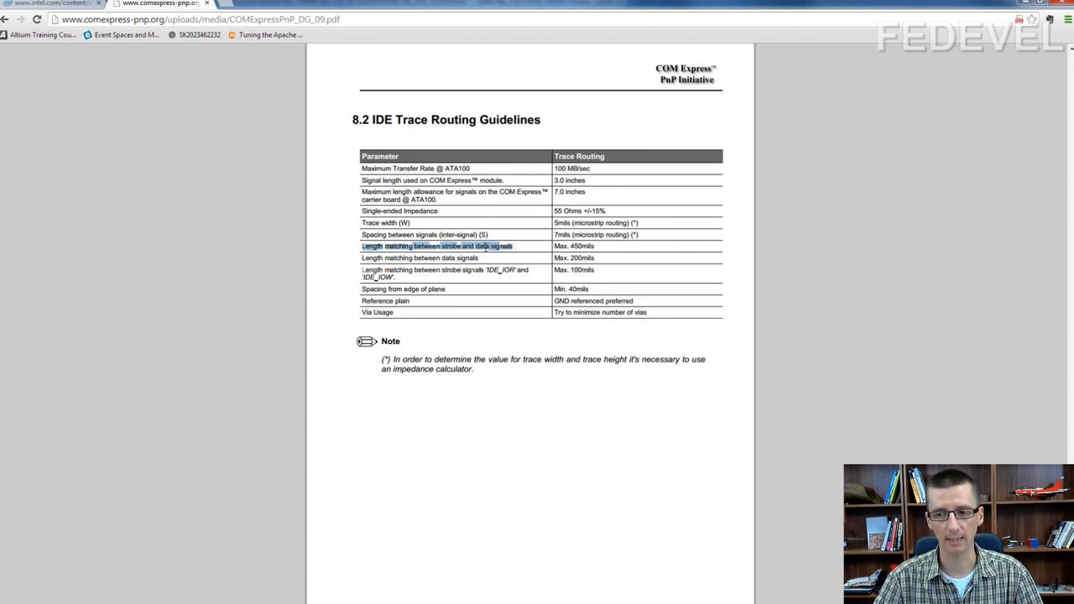
pyautogui.moveTo(415, 272)
pyautogui.mouseDown()
pyautogui.moveTo(361, 269)
pyautogui.moveTo(396, 278)
pyautogui.mouseUp()
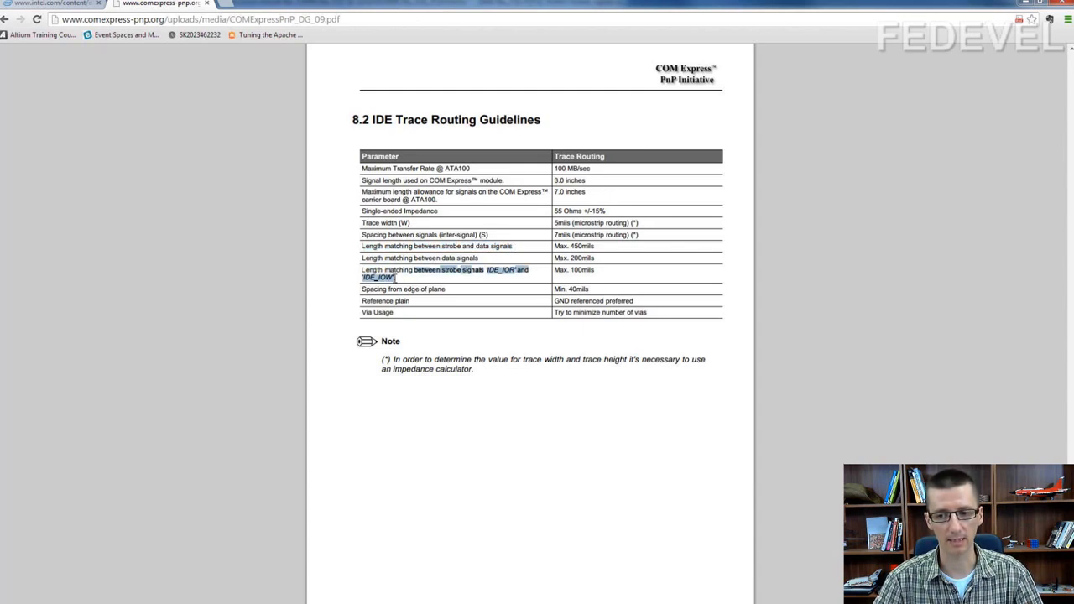
pyautogui.moveTo(554, 246); pyautogui.dragTo(610, 247)
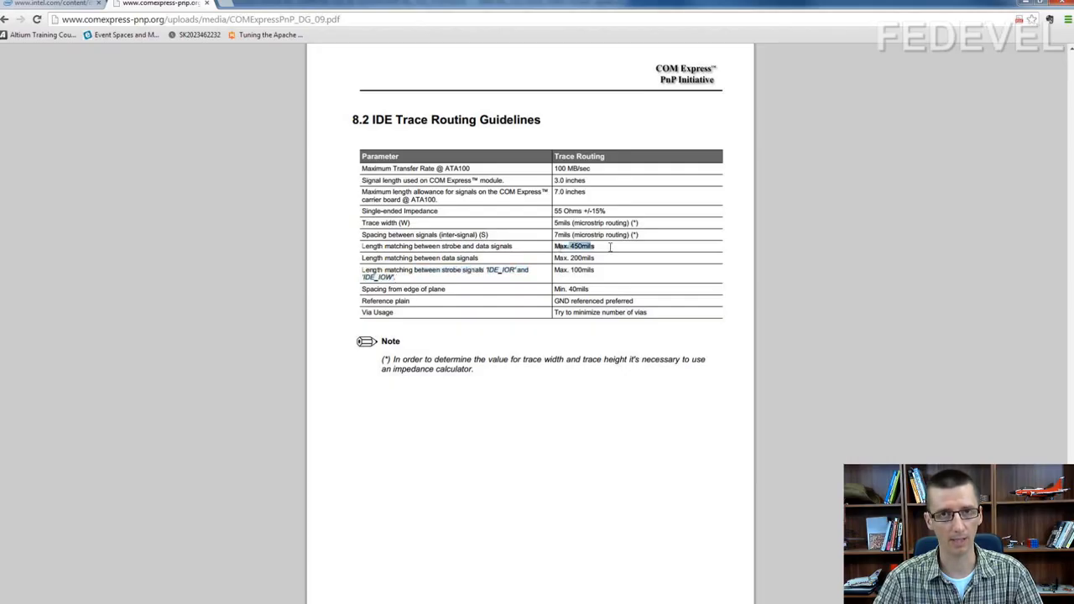
pyautogui.moveTo(482, 260); pyautogui.dragTo(411, 263)
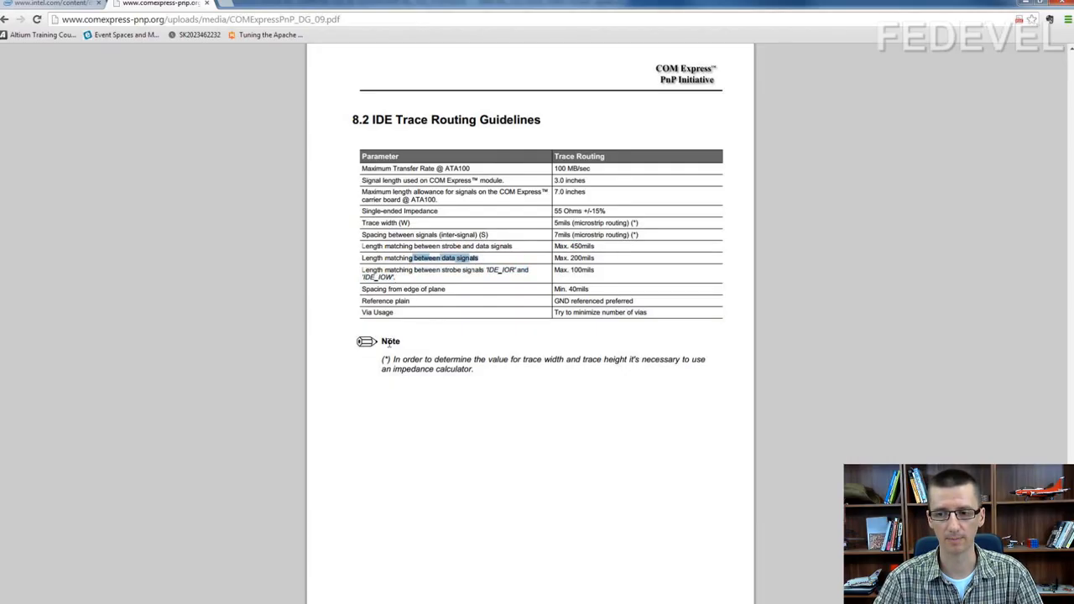
# Step: Switch back to the PCB layout and compare the neighbouring DRAM_D63 and DRAM_D58 tracks in net class DRAM_BANK7
pyautogui.click(436, 287)
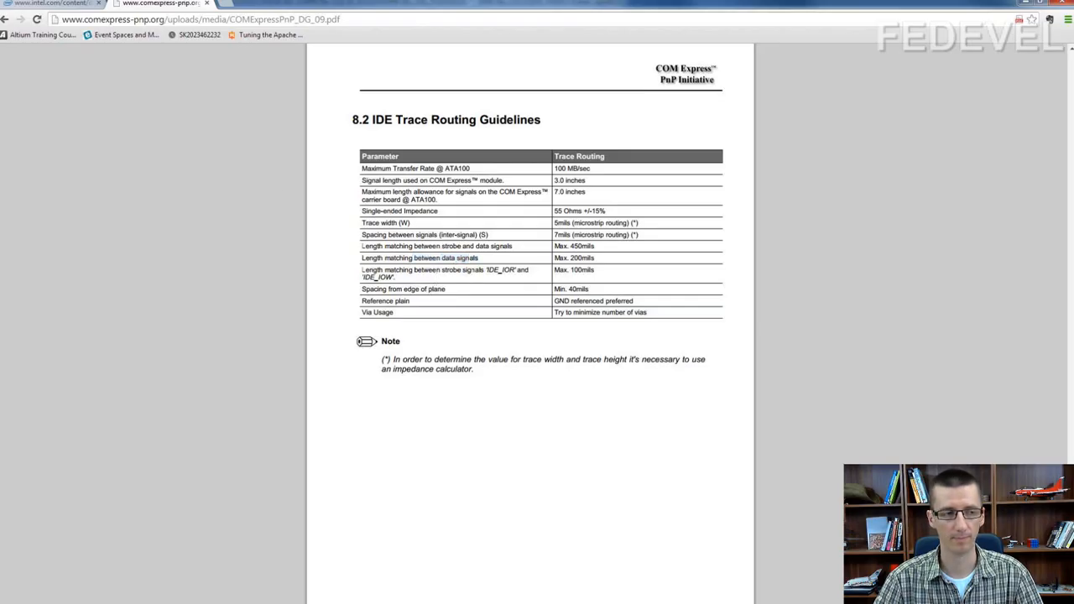
pyautogui.hotkey('alt', 'Tab')
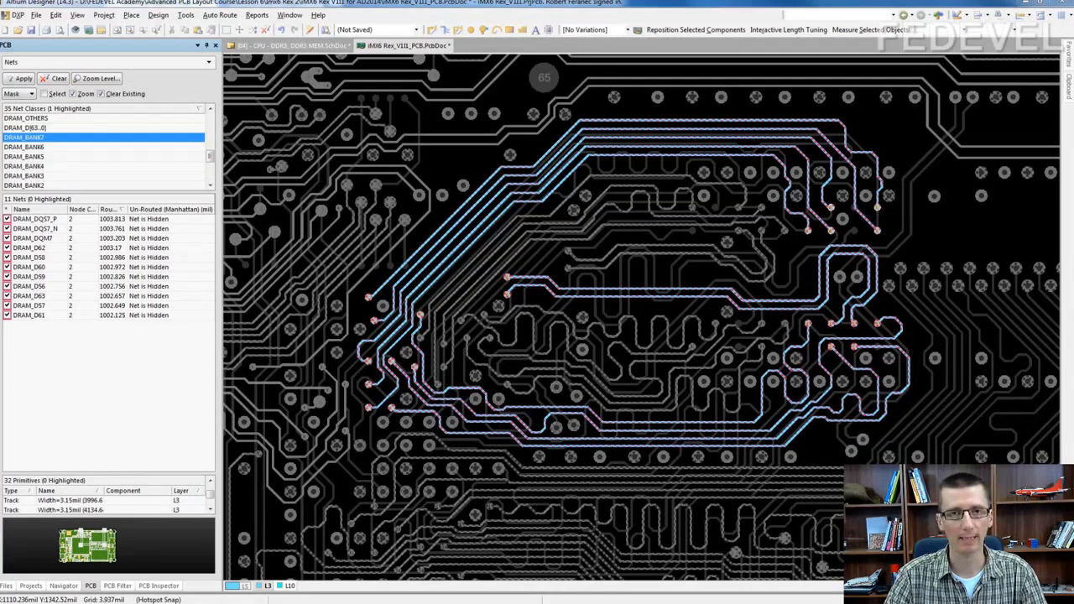
pyautogui.click(415, 252)
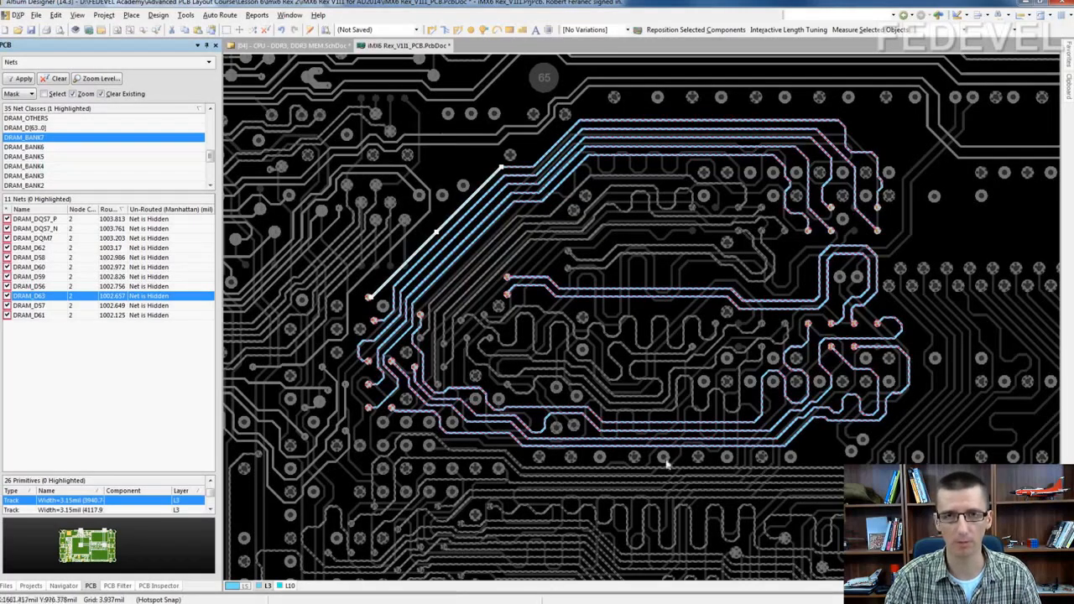
pyautogui.click(418, 265)
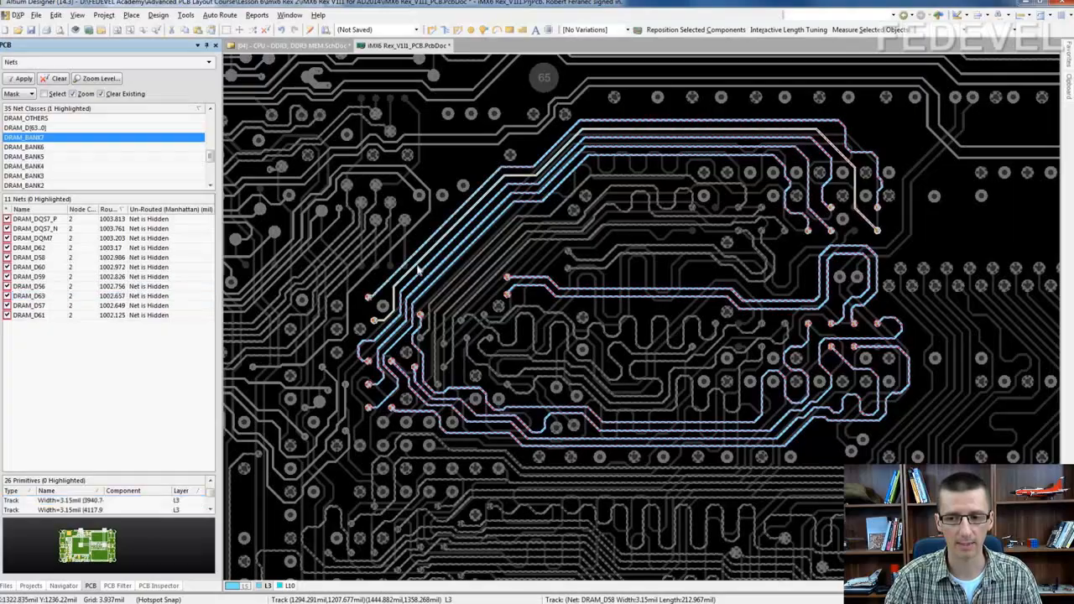
pyautogui.click(415, 268)
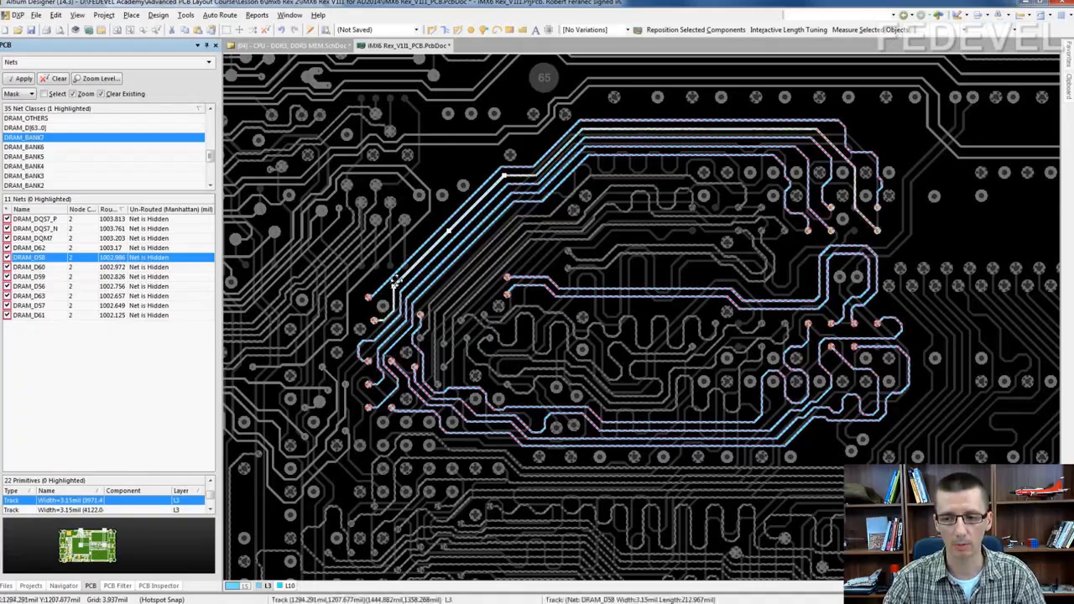
pyautogui.click(402, 277)
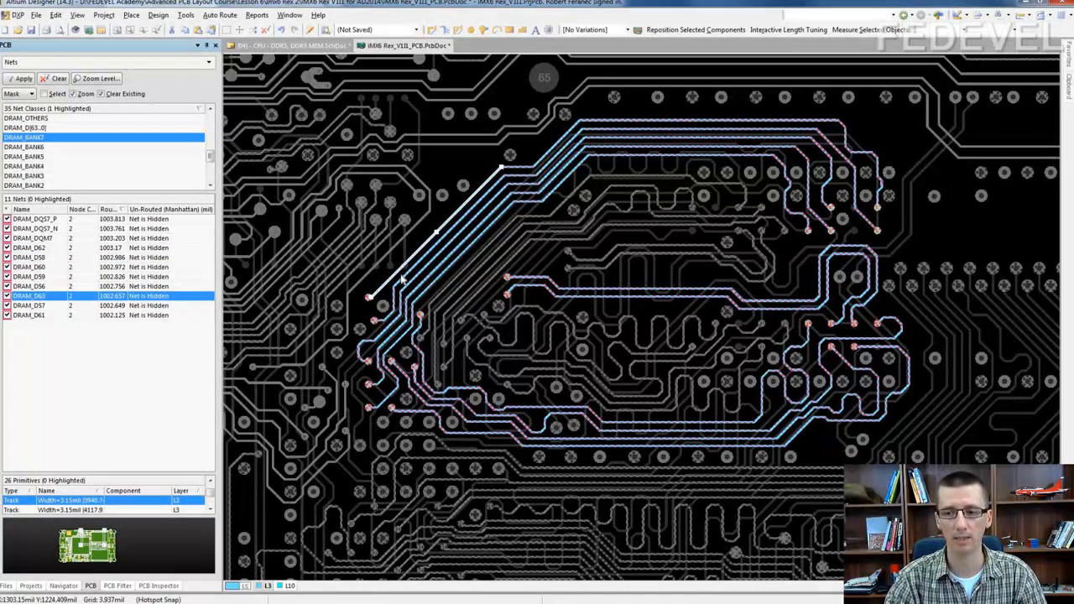
pyautogui.click(608, 129)
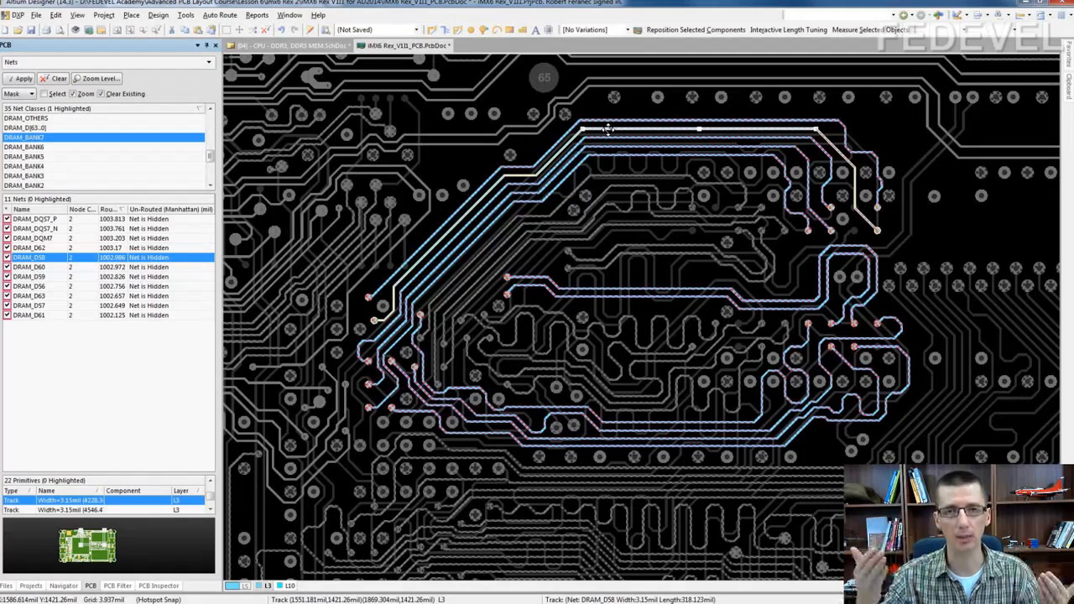
pyautogui.click(606, 125)
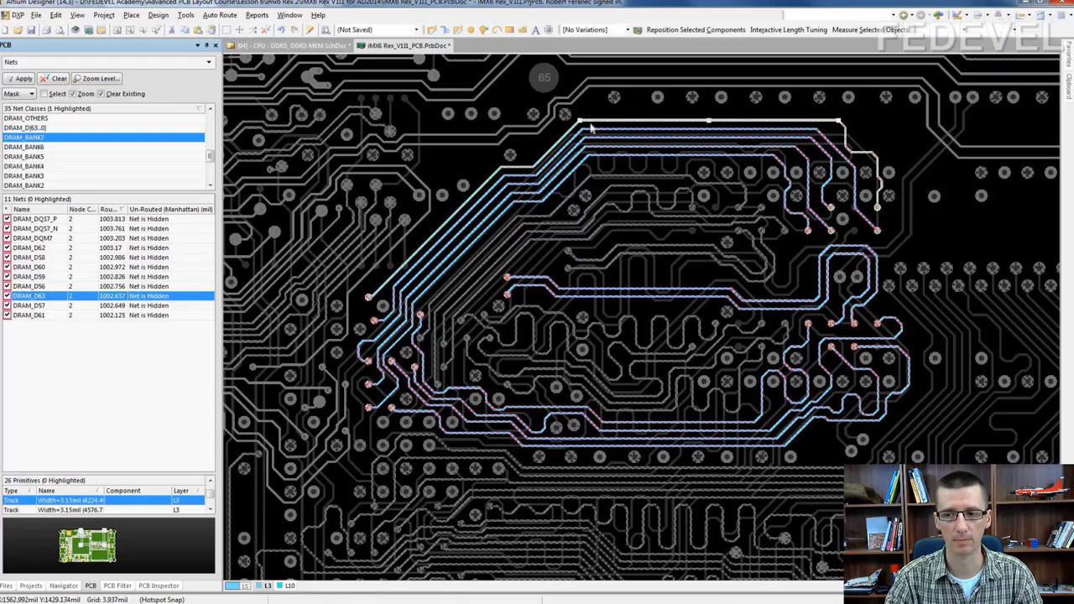
# Step: Examine the parallel DRAM_BANK7 routes on layer L3, picking tracks of DRAM_D62, DRAM_D58, DRAM_D63 and DRAM_DQM7 in turn
pyautogui.click(428, 265)
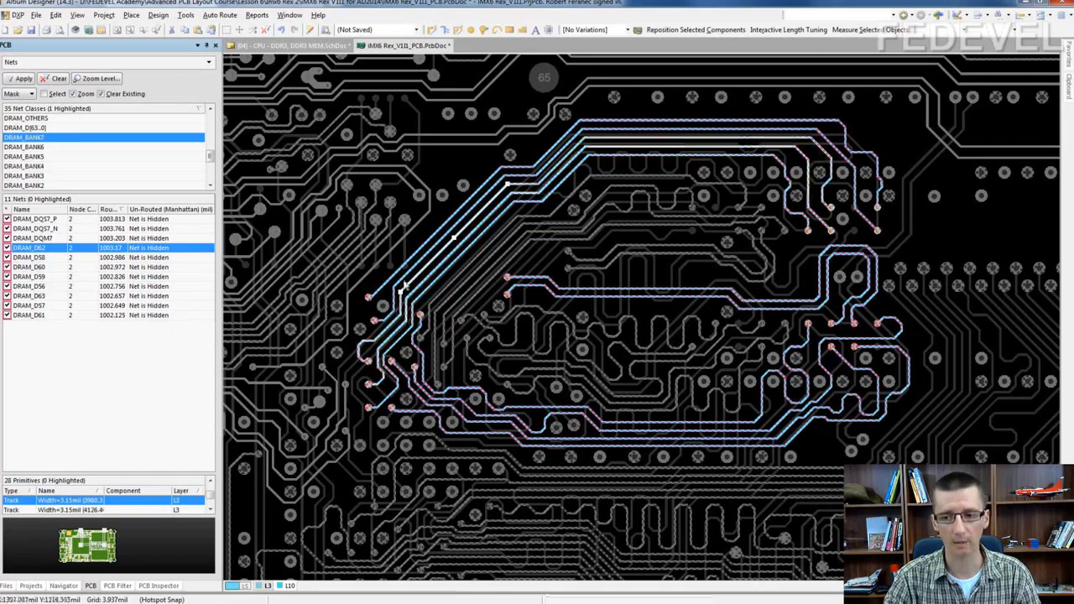
pyautogui.click(412, 268)
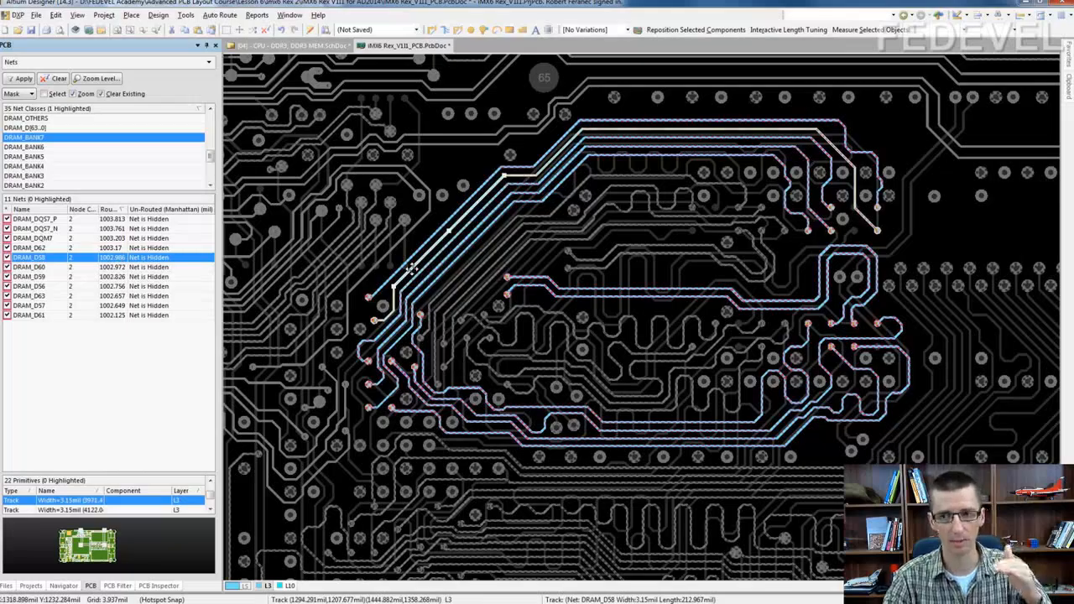
pyautogui.click(468, 222)
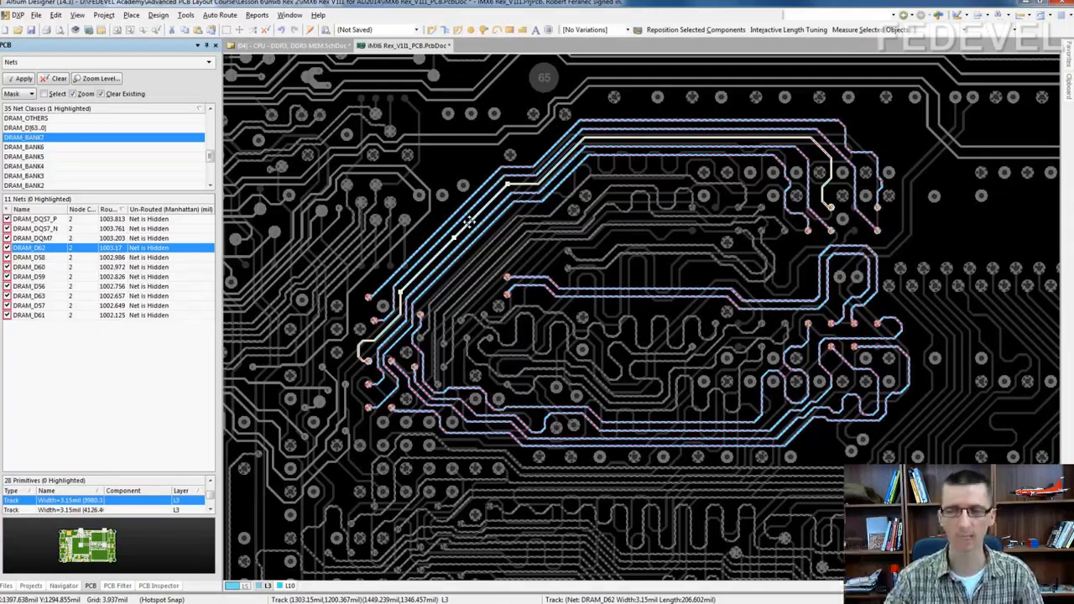
pyautogui.click(490, 188)
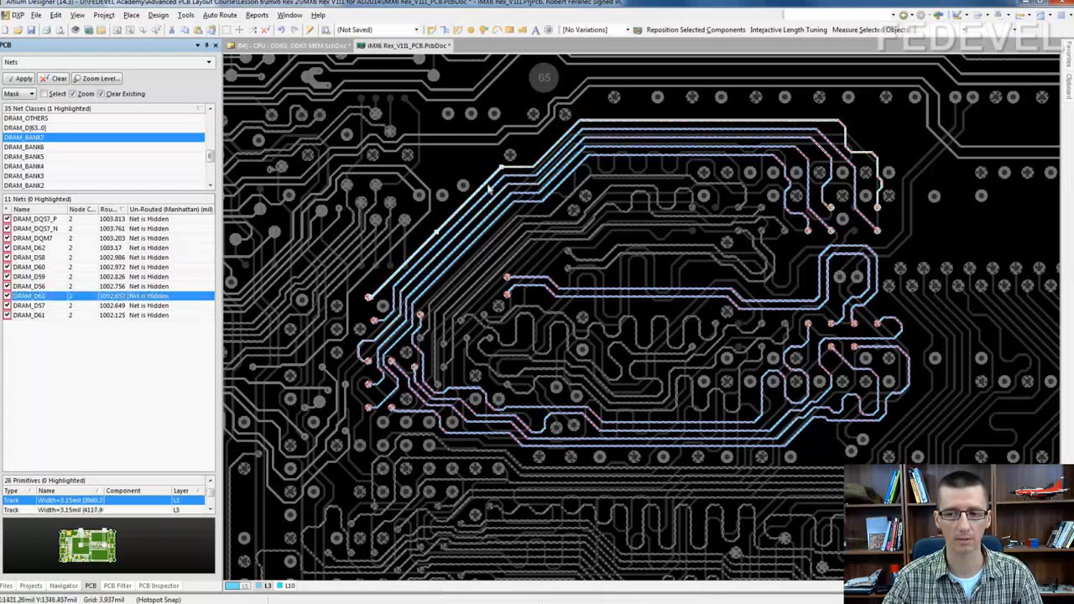
pyautogui.click(449, 260)
pyautogui.click(454, 263)
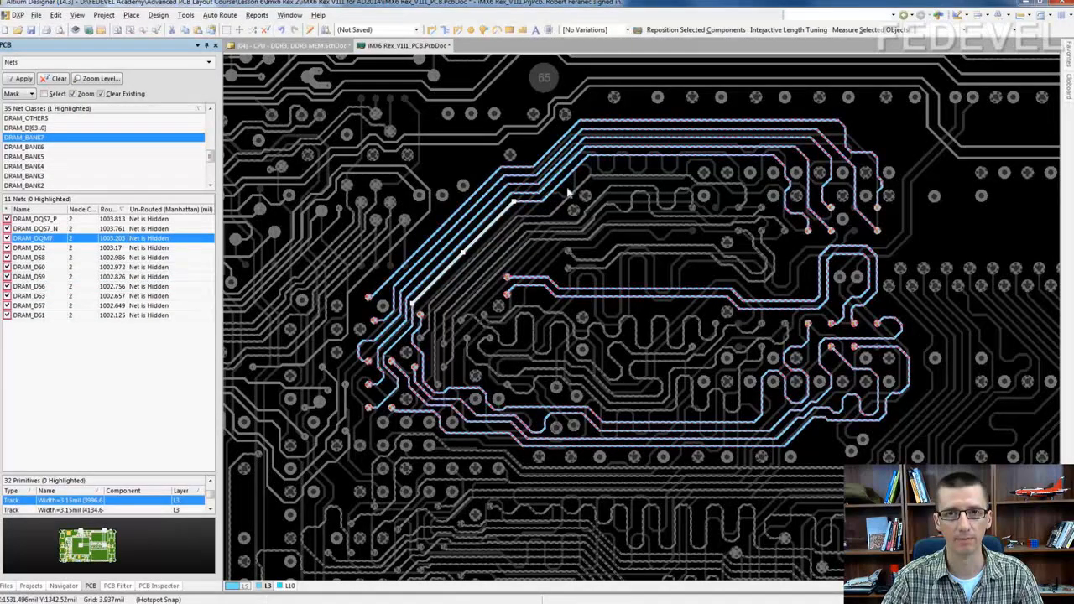
pyautogui.click(614, 156)
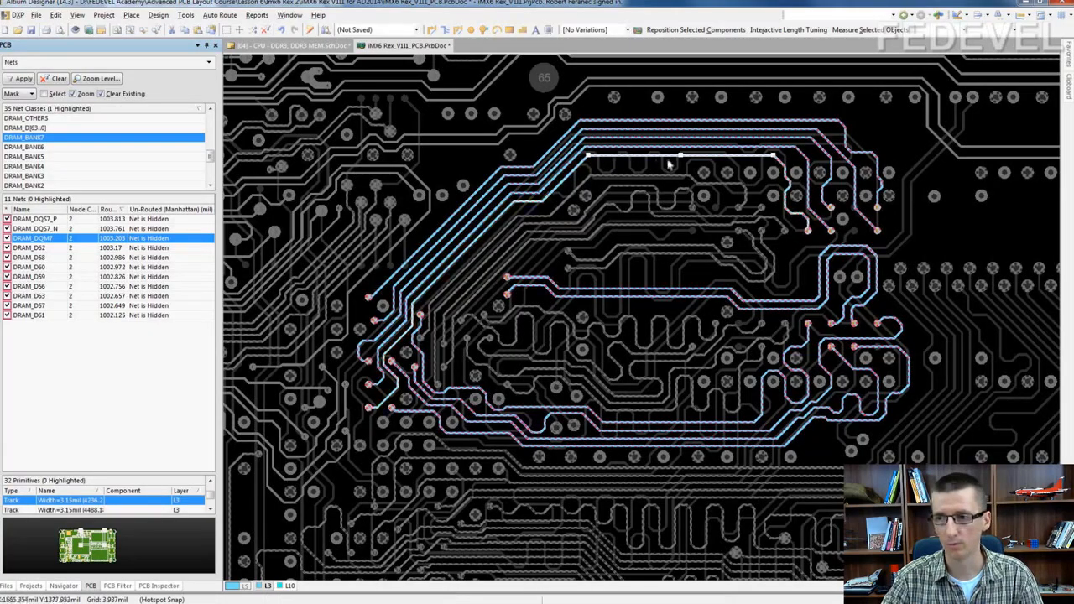
# Step: Highlight all LVDS0 TX and CLK nets in the LVDS class, then only the pair LVDS0_TX0_P and LVDS0_TX0_N
pyautogui.press('shift')
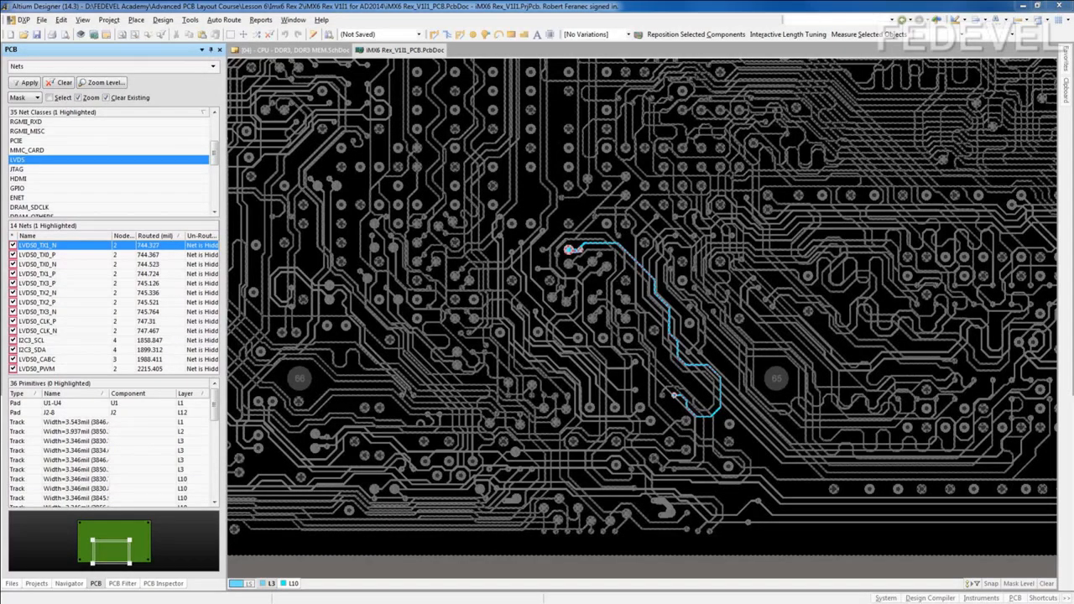
pyautogui.click(59, 334)
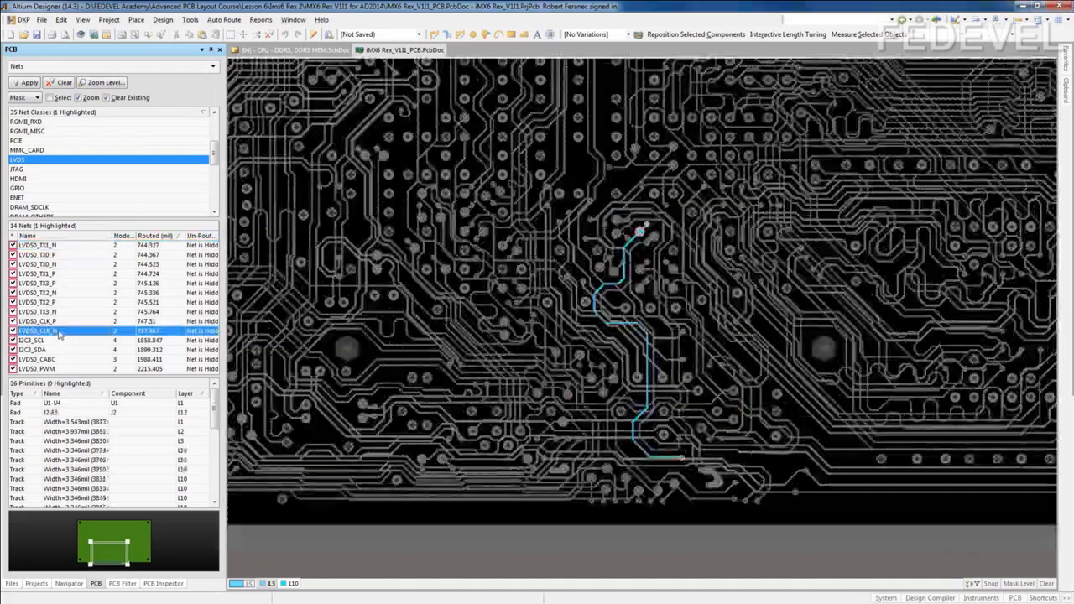
pyautogui.keyDown('shift'); pyautogui.click(49, 246); pyautogui.keyUp('shift')
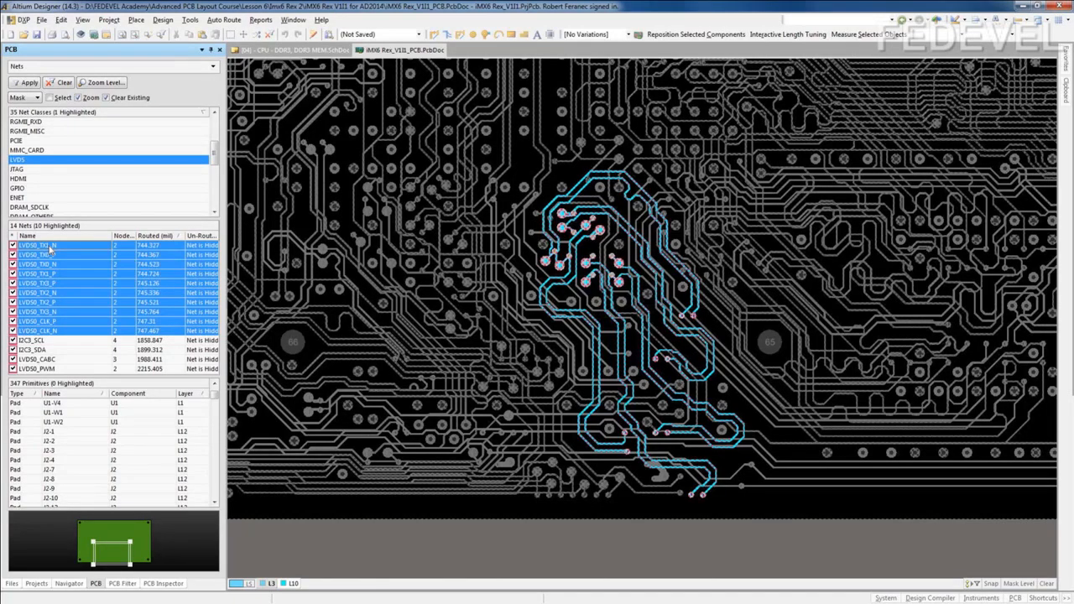
pyautogui.click(49, 254)
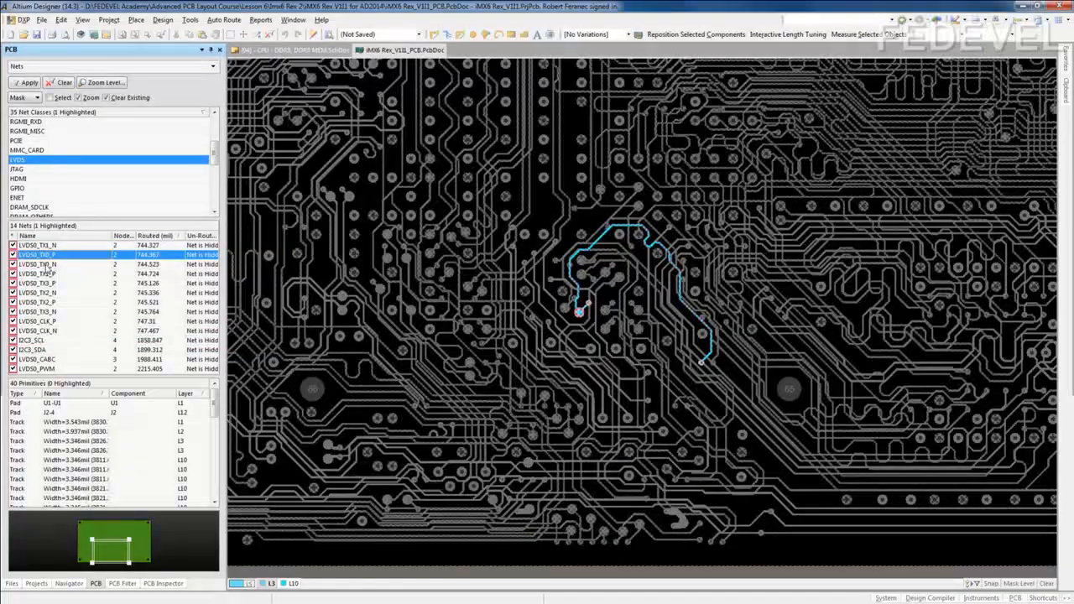
pyautogui.keyDown('shift'); pyautogui.click(47, 264); pyautogui.keyUp('shift')
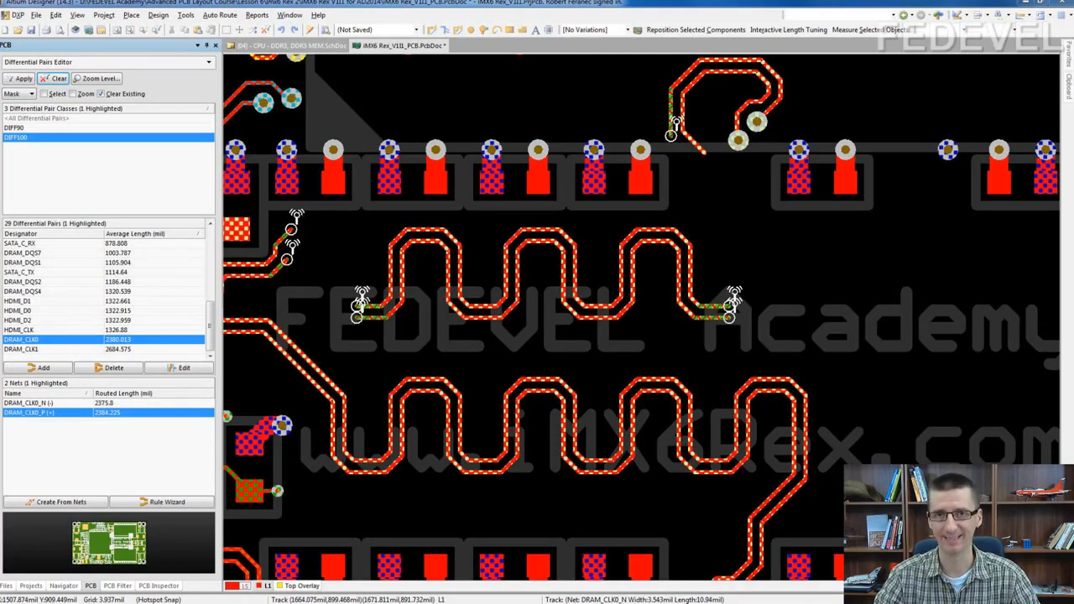
# Step: Isolate DRAM_CLK0_N and measure the length of its tracks in the upper, open-ended serpentine
pyautogui.moveTo(513, 358); pyautogui.dragTo(540, 360, button='right')
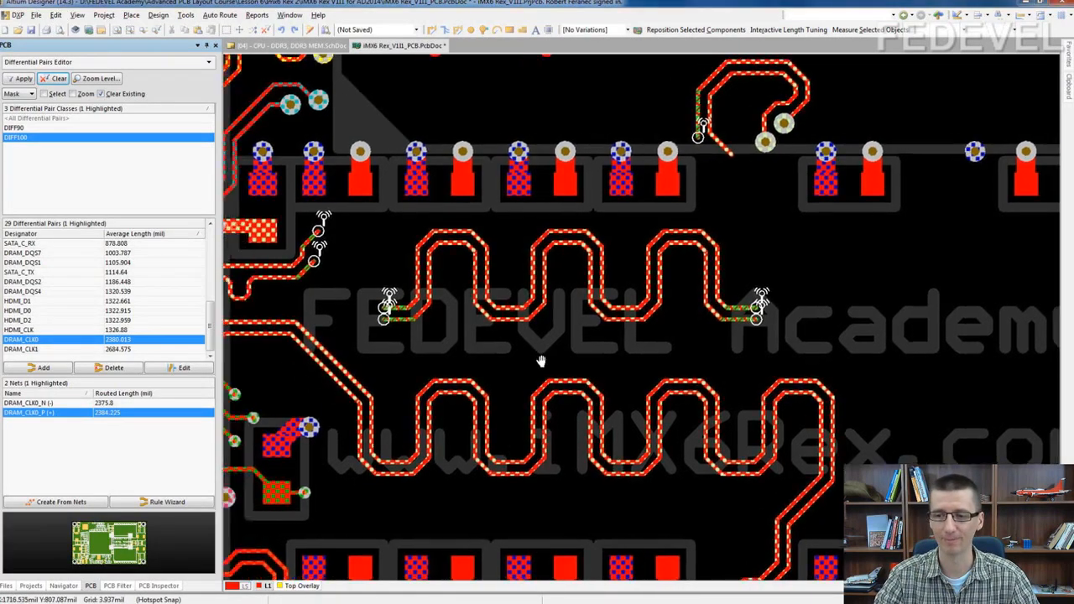
pyautogui.keyDown('ctrl'); pyautogui.scroll(2, 506, 348); pyautogui.keyUp('ctrl')
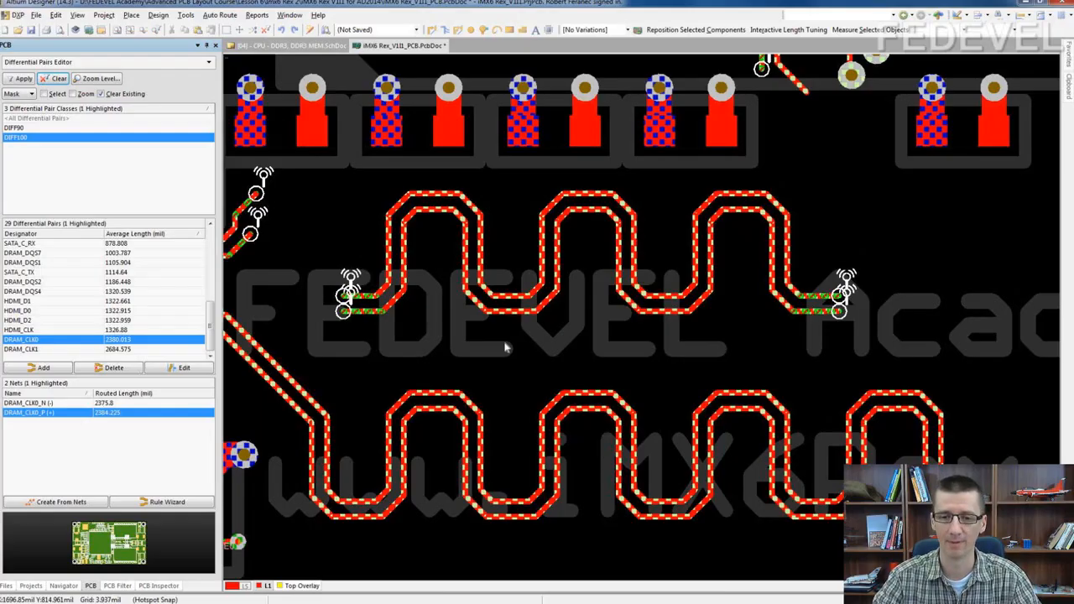
pyautogui.click(57, 404)
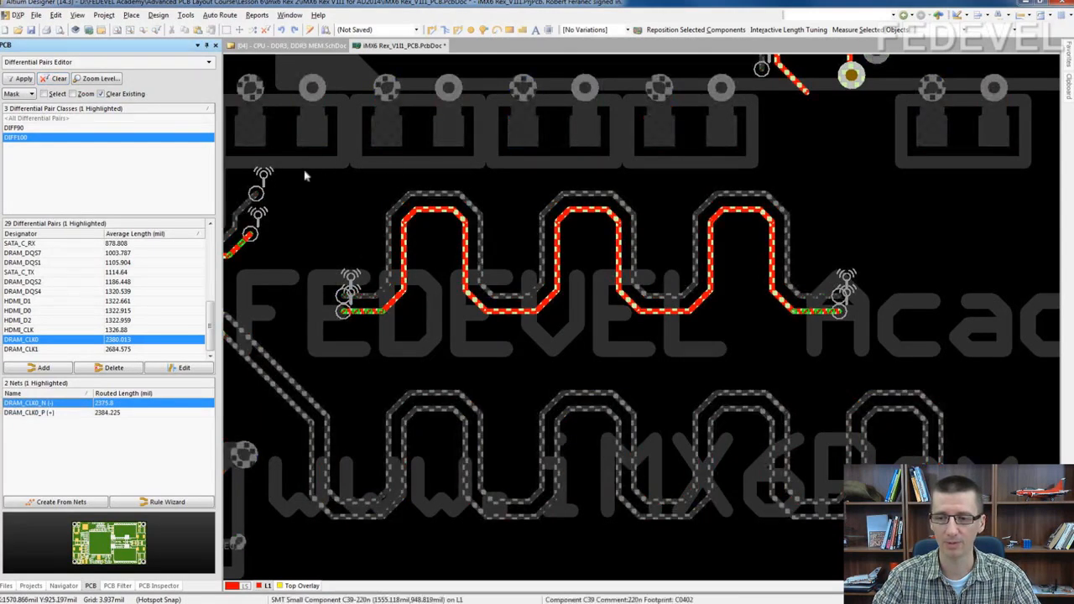
pyautogui.moveTo(305, 175)
pyautogui.mouseDown()
pyautogui.moveTo(930, 455)
pyautogui.moveTo(930, 445)
pyautogui.mouseUp()
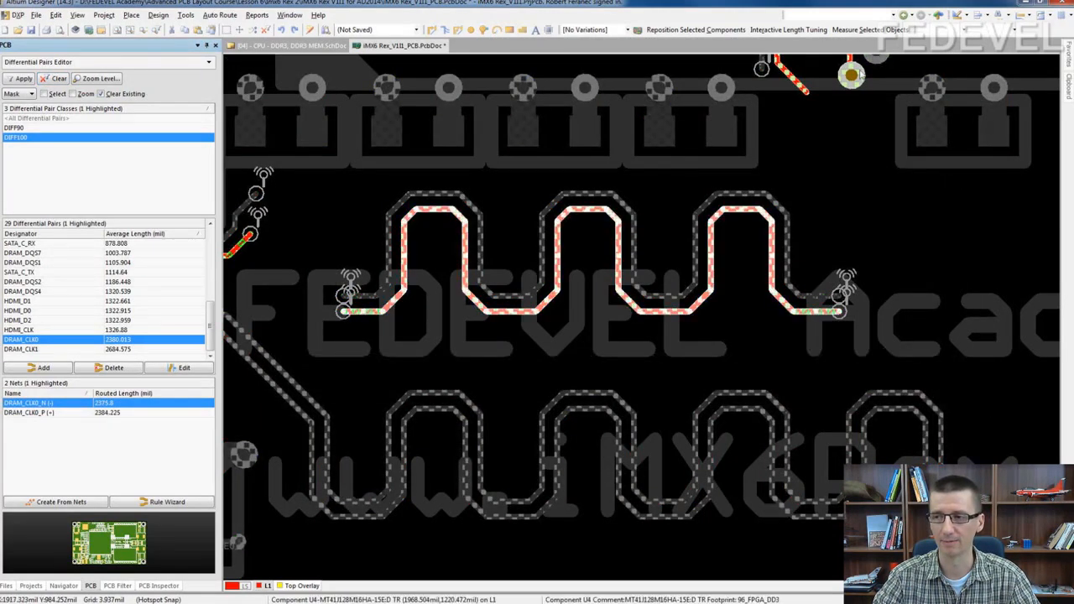
pyautogui.click(868, 29)
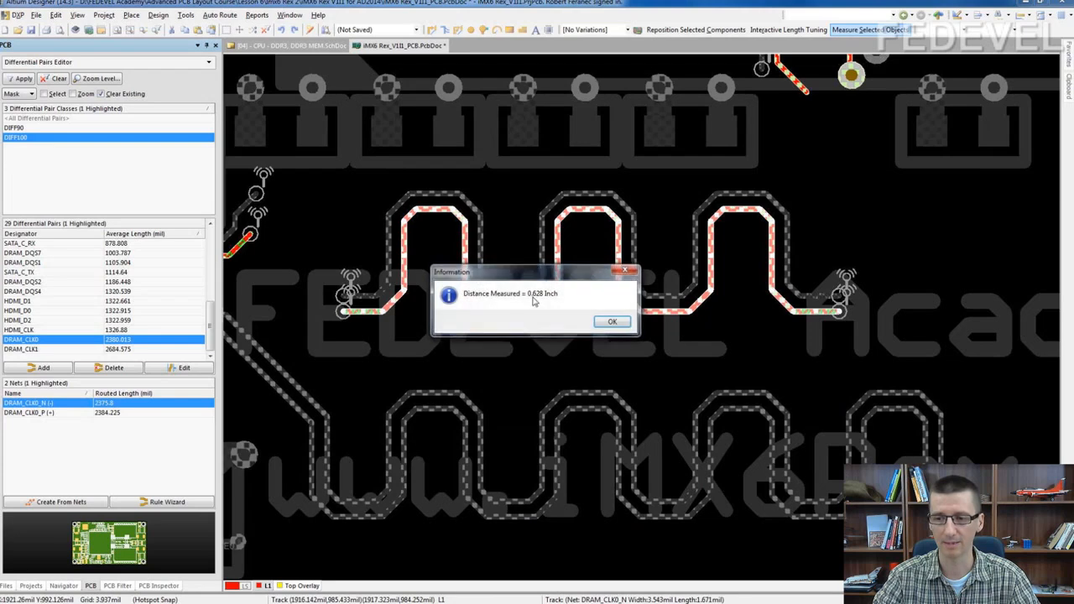
pyautogui.click(607, 322)
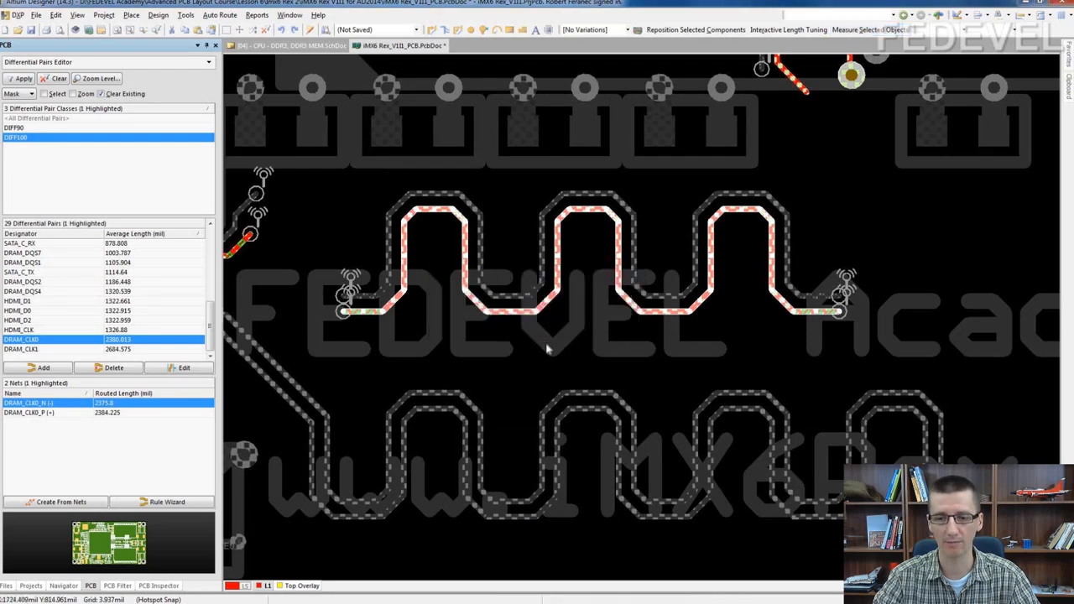
# Step: Isolate DRAM_CLK0_P and measure the length of its tracks in the same open-ended serpentine
pyautogui.click(28, 413)
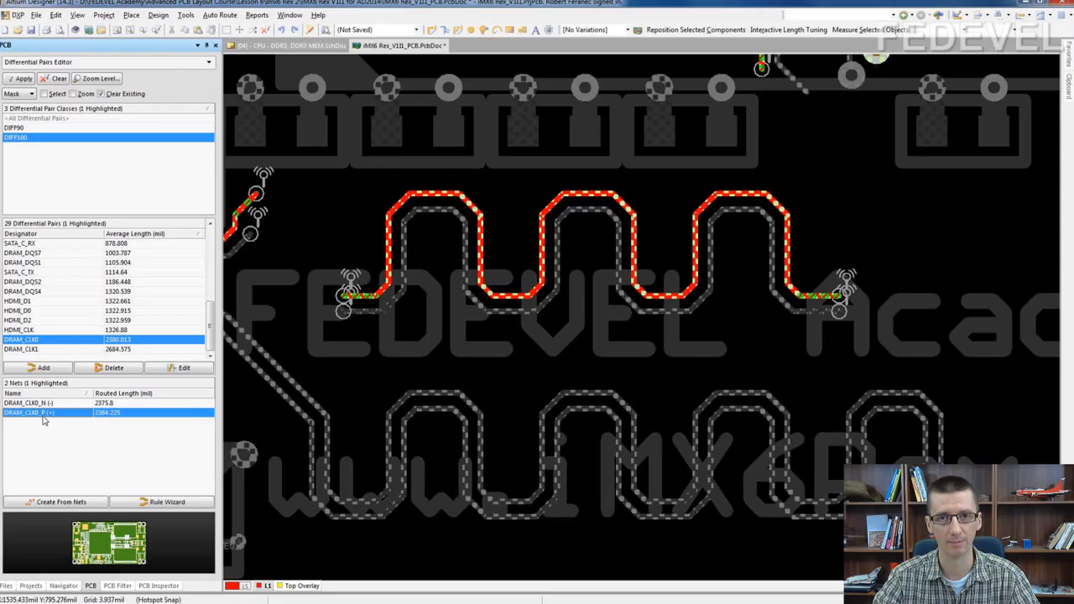
pyautogui.press('s')
pyautogui.press('i')
pyautogui.click(304, 145)
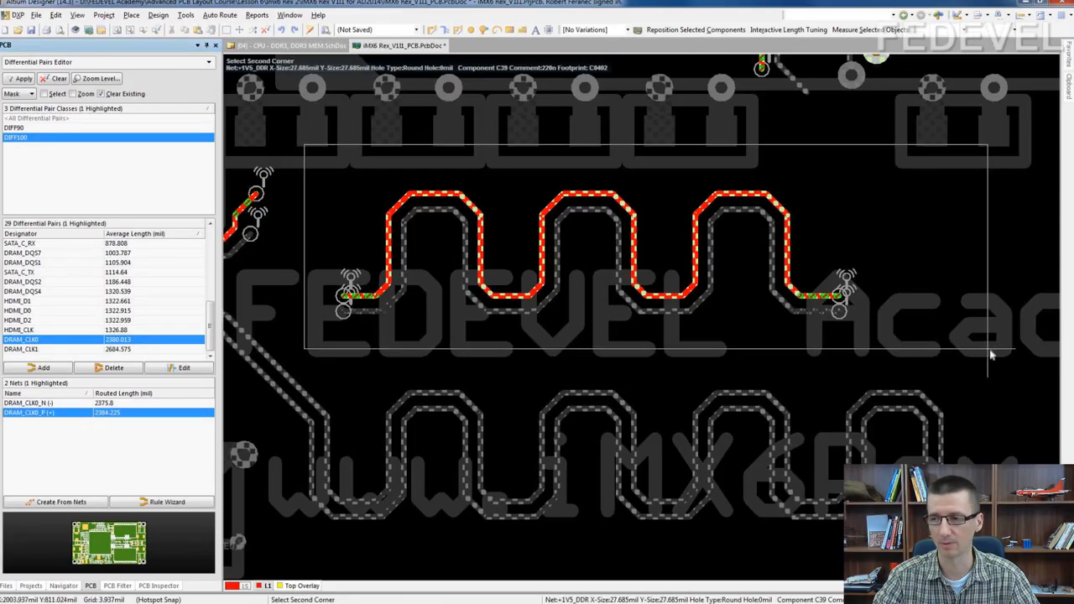
pyautogui.click(991, 354)
pyautogui.click(870, 29)
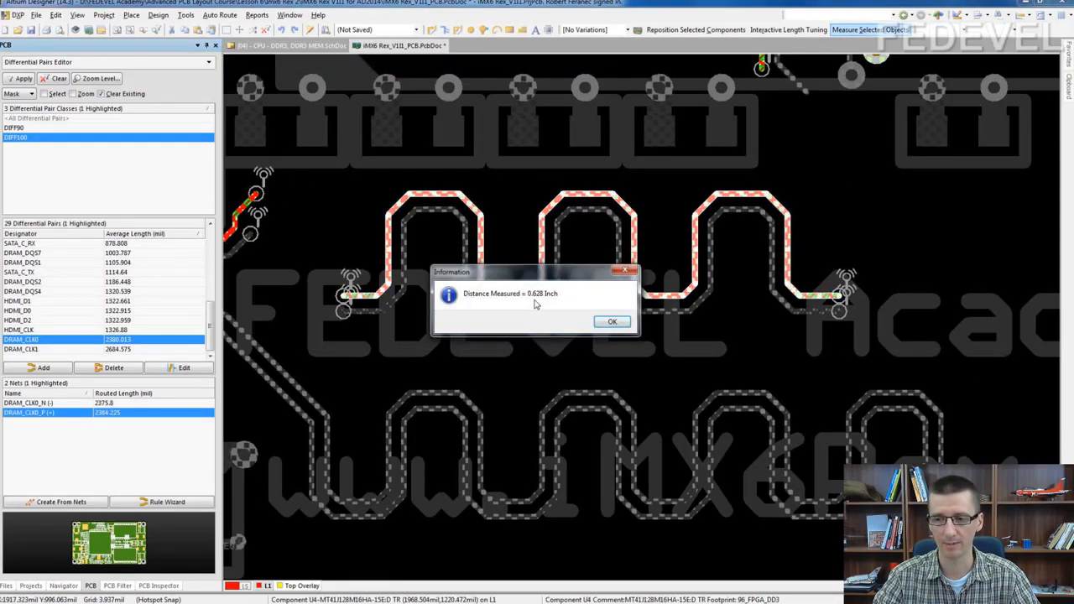
pyautogui.click(609, 323)
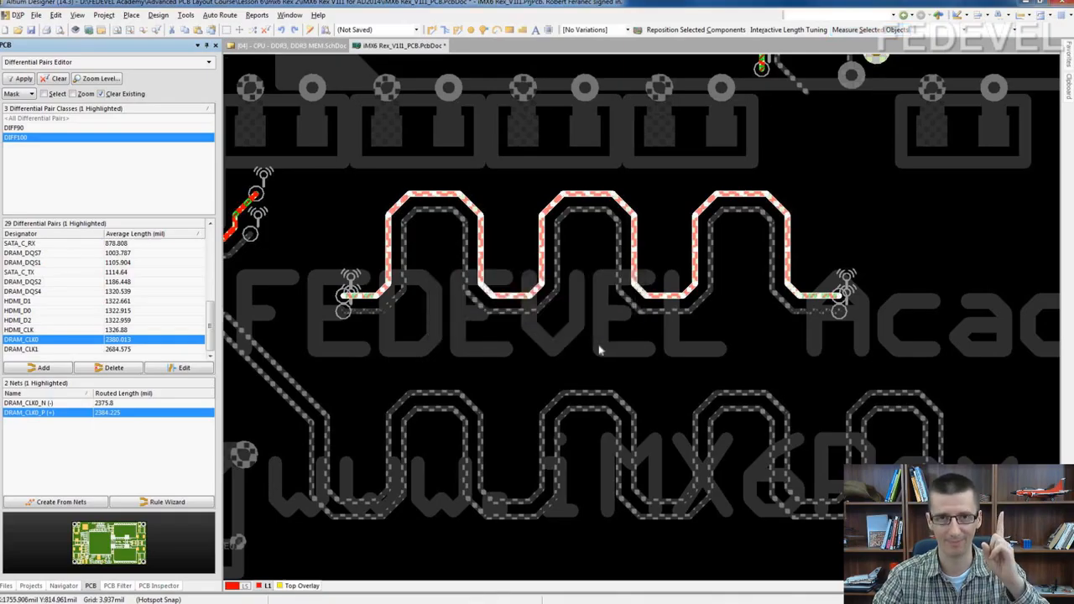
# Step: Clear the net mask and delete the horizontal and angled lead-in segments at both ends of the open-ended DRAM_CLK0 serpentine
pyautogui.click(468, 358)
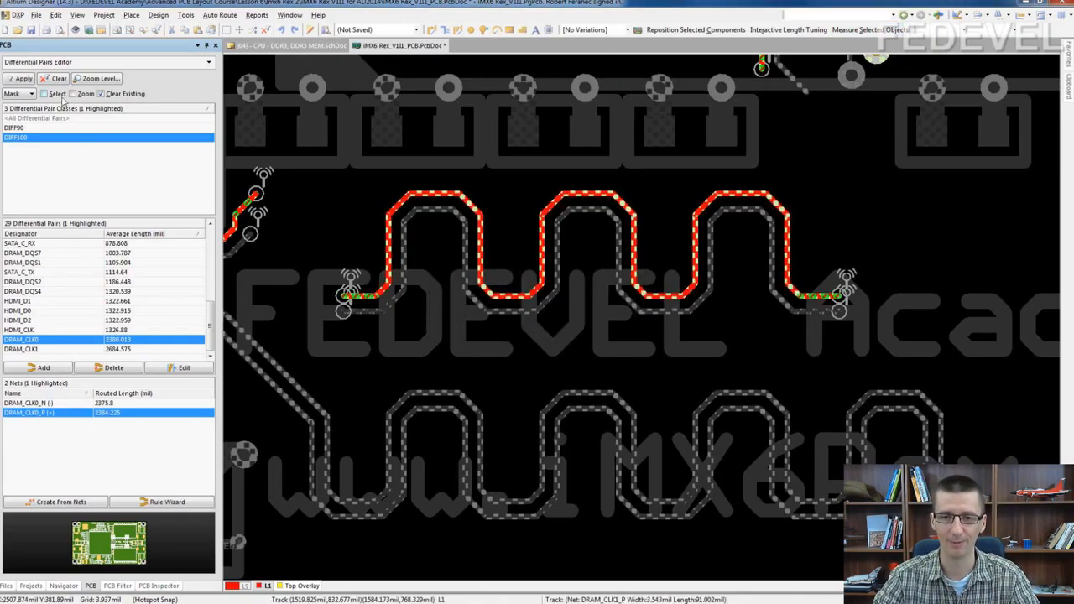
pyautogui.click(56, 78)
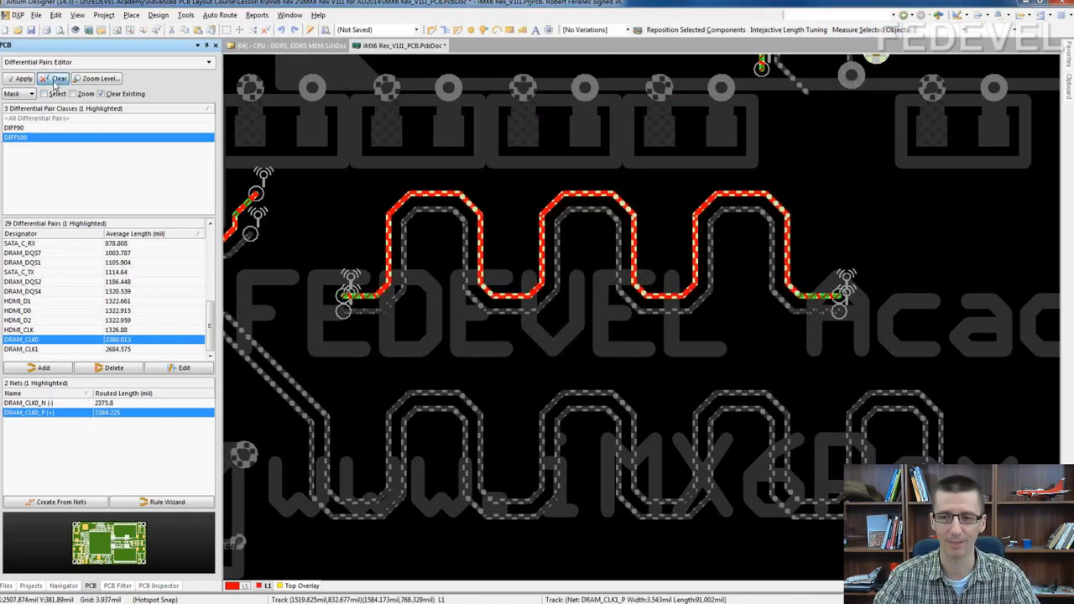
pyautogui.click(426, 346)
pyautogui.moveTo(867, 350); pyautogui.dragTo(746, 261)
pyautogui.press('Delete')
# Step: Shorten the two vertical tracks at the serpentine's left end so that their open ends line up
pyautogui.keyDown('ctrl'); pyautogui.scroll(2, 390, 275); pyautogui.keyUp('ctrl')
pyautogui.keyDown('ctrl'); pyautogui.scroll(1, 386, 289); pyautogui.keyUp('ctrl')
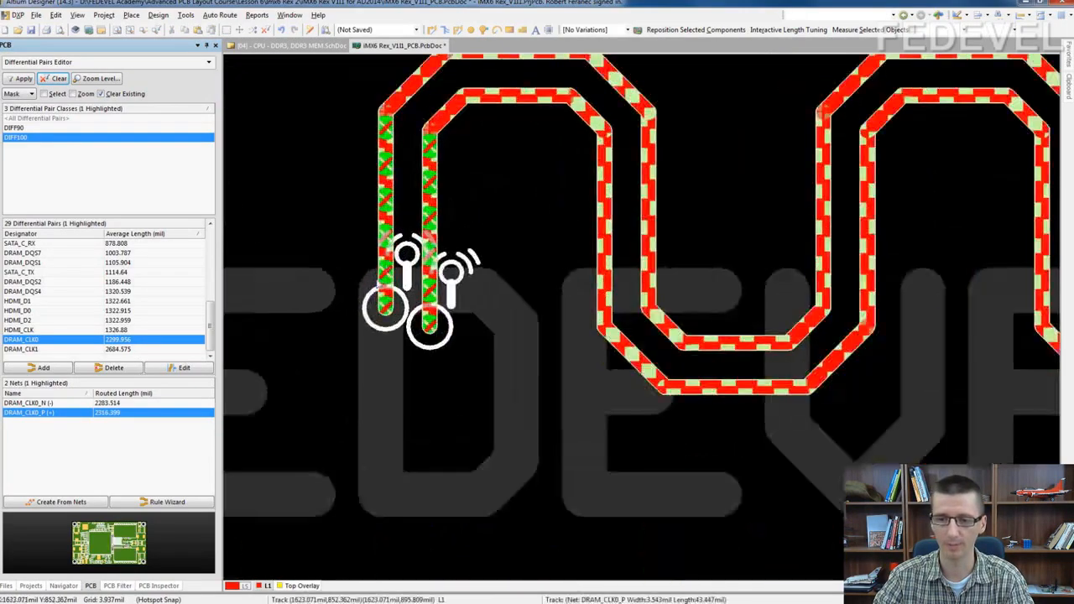
pyautogui.moveTo(386, 308); pyautogui.dragTo(386, 264)
pyautogui.click(430, 295)
pyautogui.moveTo(430, 327); pyautogui.dragTo(429, 265)
pyautogui.click(452, 339)
pyautogui.keyDown('ctrl'); pyautogui.scroll(-2, 452, 339); pyautogui.keyUp('ctrl')
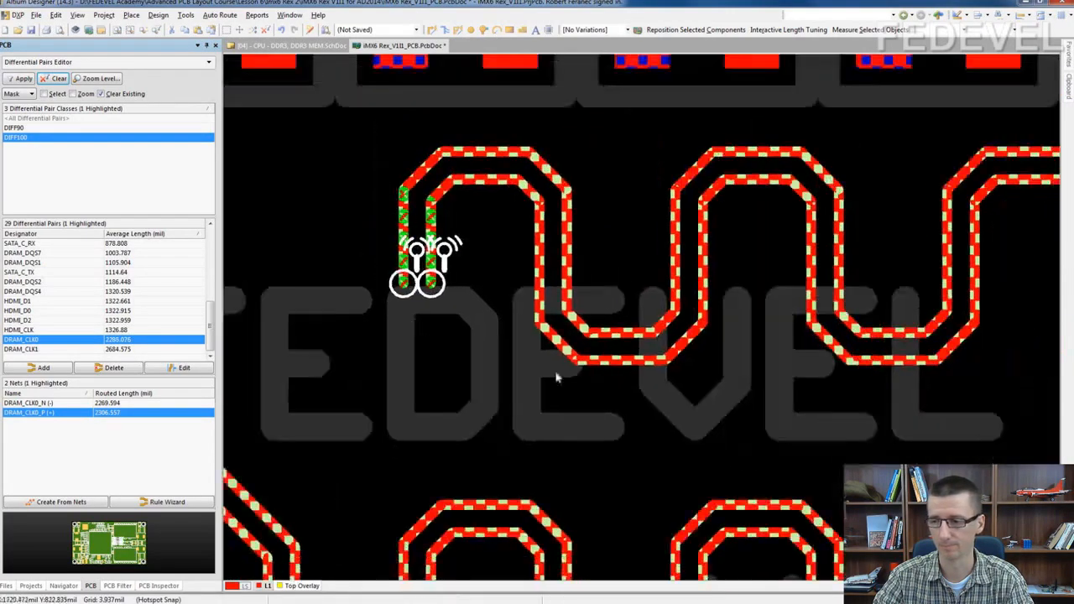
# Step: Shorten the two vertical DRAM_CLK0 tracks at the upper serpentine's right end so that their open ends line up
pyautogui.moveTo(559, 377); pyautogui.dragTo(619, 394, button='right')
pyautogui.moveTo(847, 411); pyautogui.dragTo(388, 434, button='right')
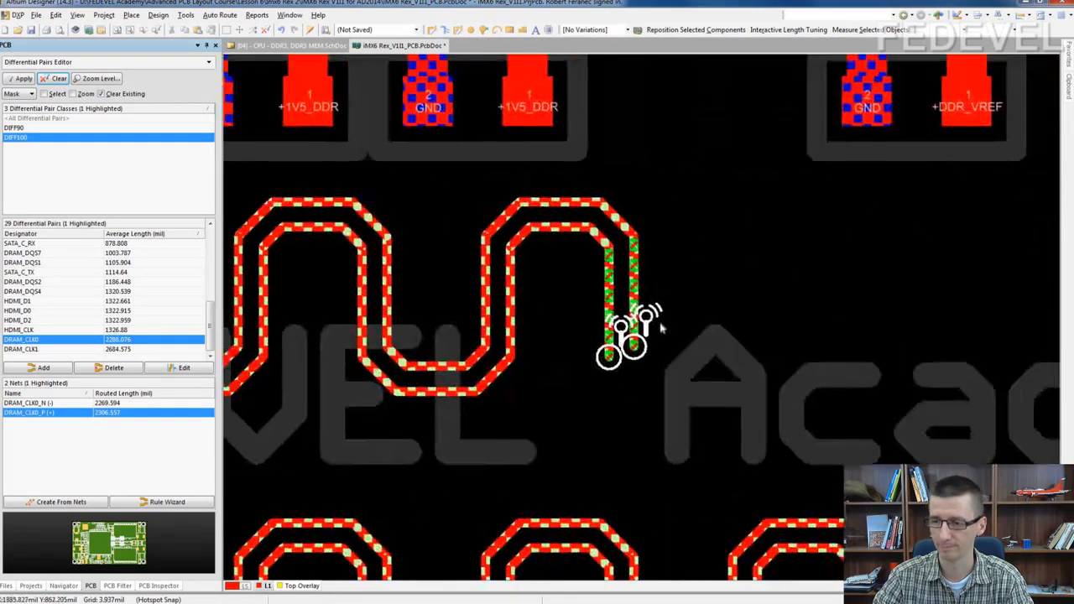
pyautogui.keyDown('ctrl'); pyautogui.scroll(2, 579, 344); pyautogui.keyUp('ctrl')
pyautogui.click(575, 341)
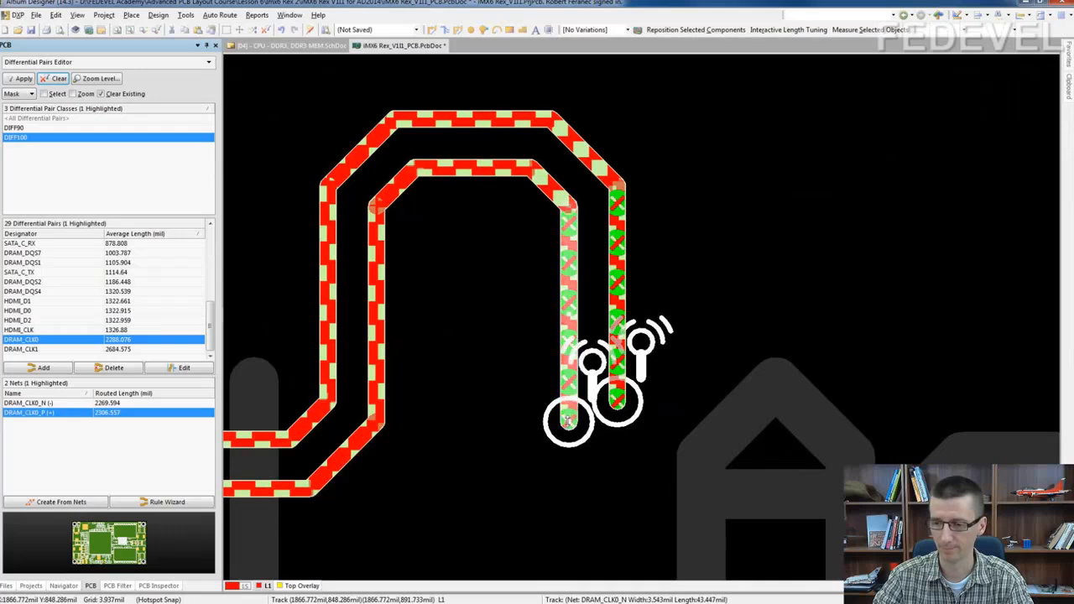
pyautogui.moveTo(569, 421); pyautogui.dragTo(569, 370)
pyautogui.click(618, 376)
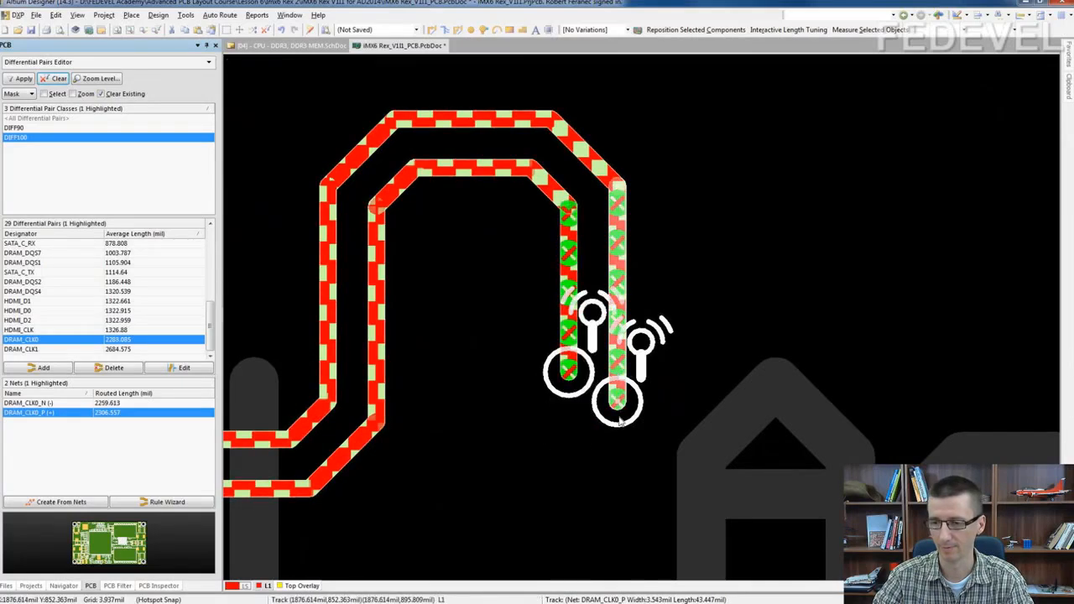
pyautogui.moveTo(618, 402); pyautogui.dragTo(619, 377)
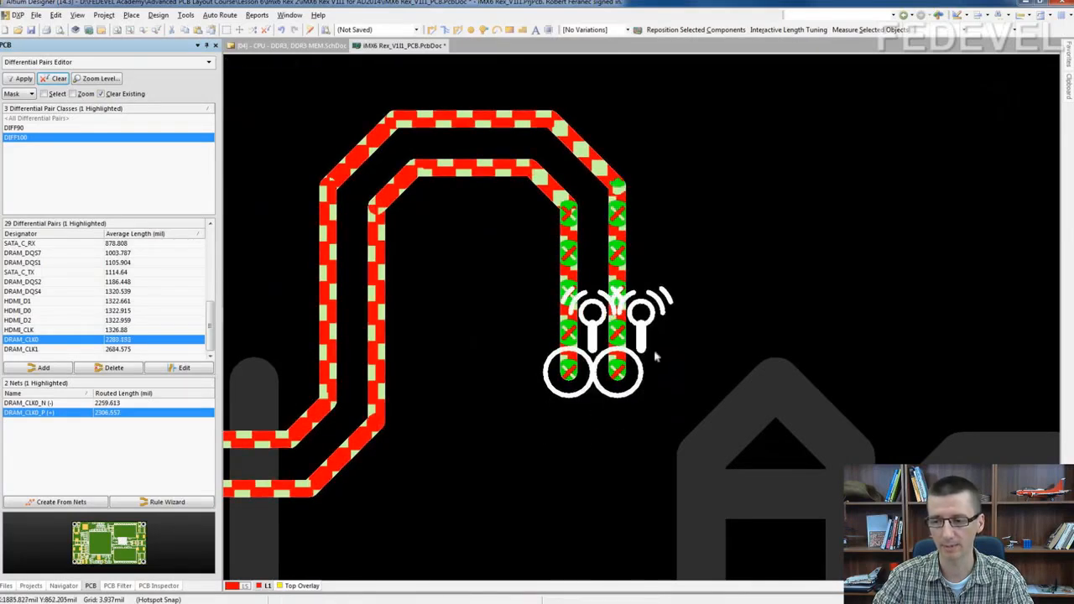
# Step: Isolate DRAM_CLK0_N and measure the length of its tracks in the upper serpentine with both ends aligned
pyautogui.keyDown('ctrl'); pyautogui.scroll(-4, 655, 352); pyautogui.keyUp('ctrl')
pyautogui.moveTo(589, 398); pyautogui.dragTo(715, 384, button='right')
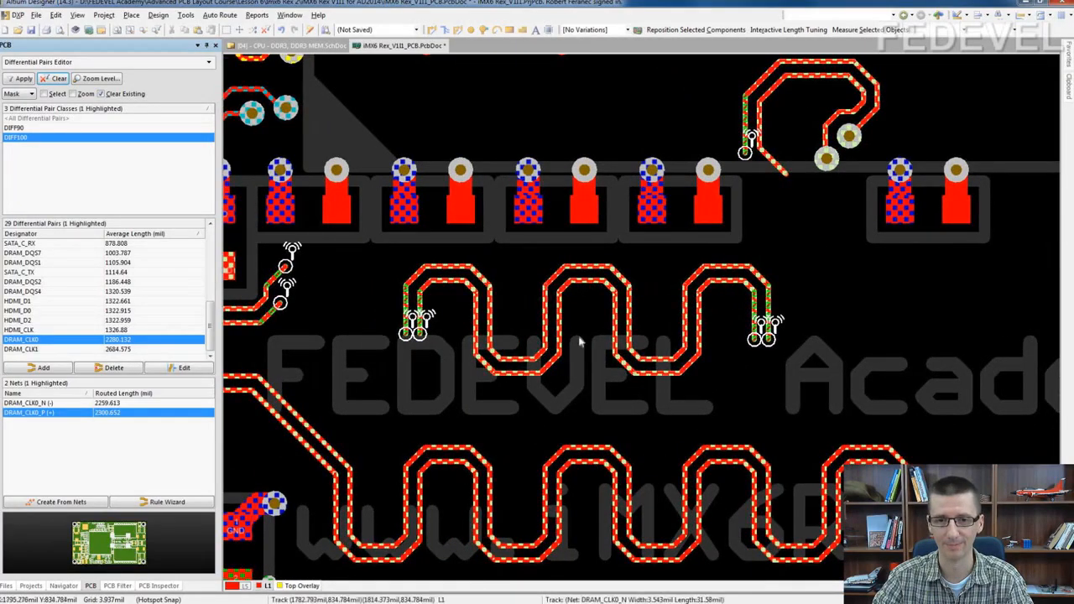
pyautogui.click(59, 403)
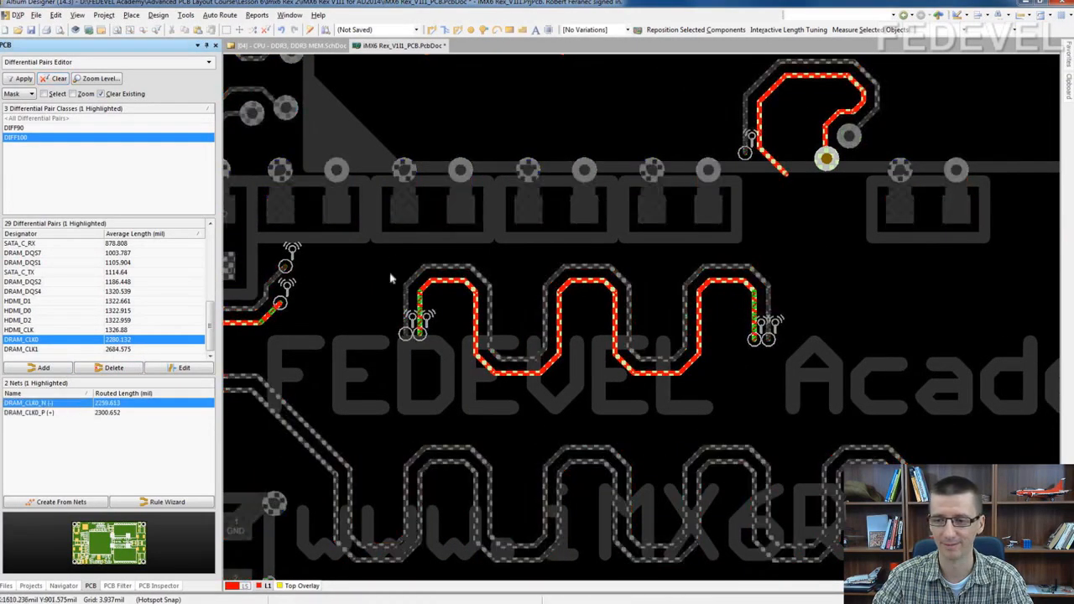
pyautogui.moveTo(387, 251); pyautogui.dragTo(863, 380)
pyautogui.click(866, 418)
pyautogui.click(870, 29)
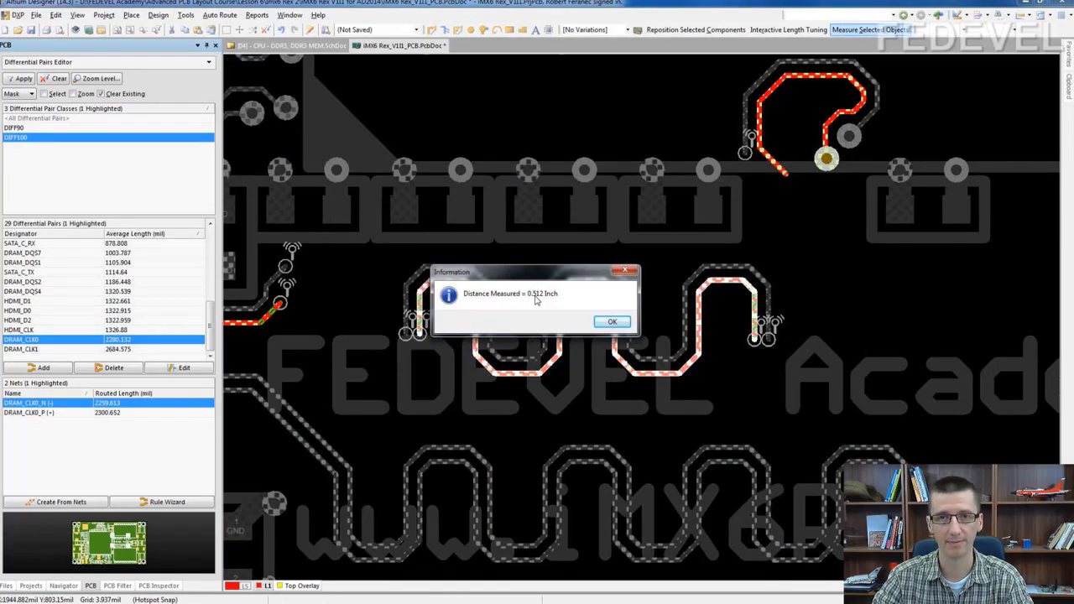
pyautogui.click(613, 322)
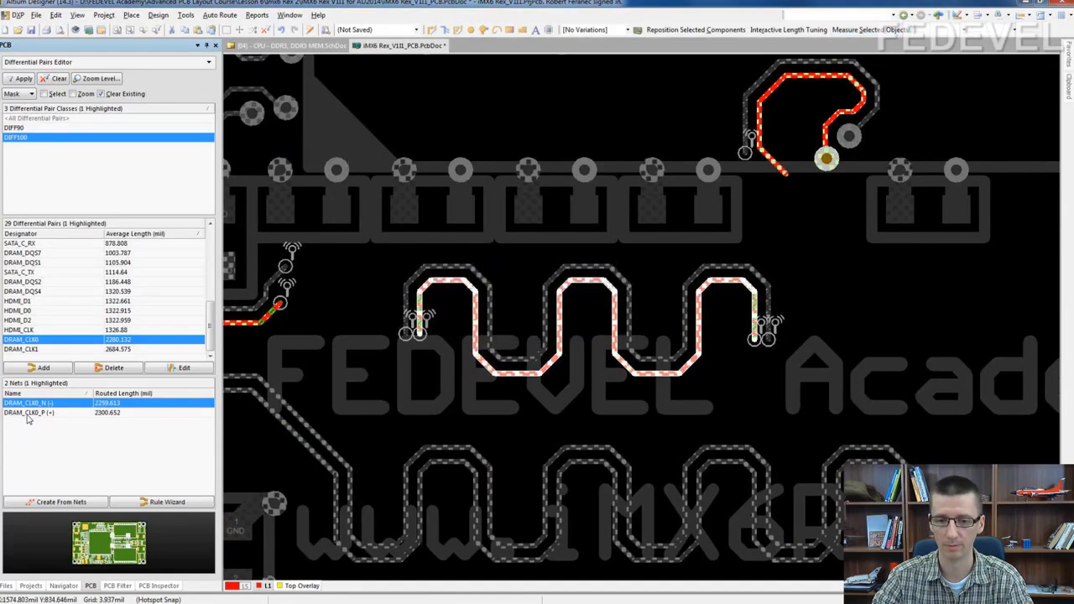
# Step: Isolate DRAM_CLK0_P and measure the length of its tracks in the same serpentine with aligned ends
pyautogui.click(28, 412)
pyautogui.moveTo(372, 211); pyautogui.dragTo(802, 394)
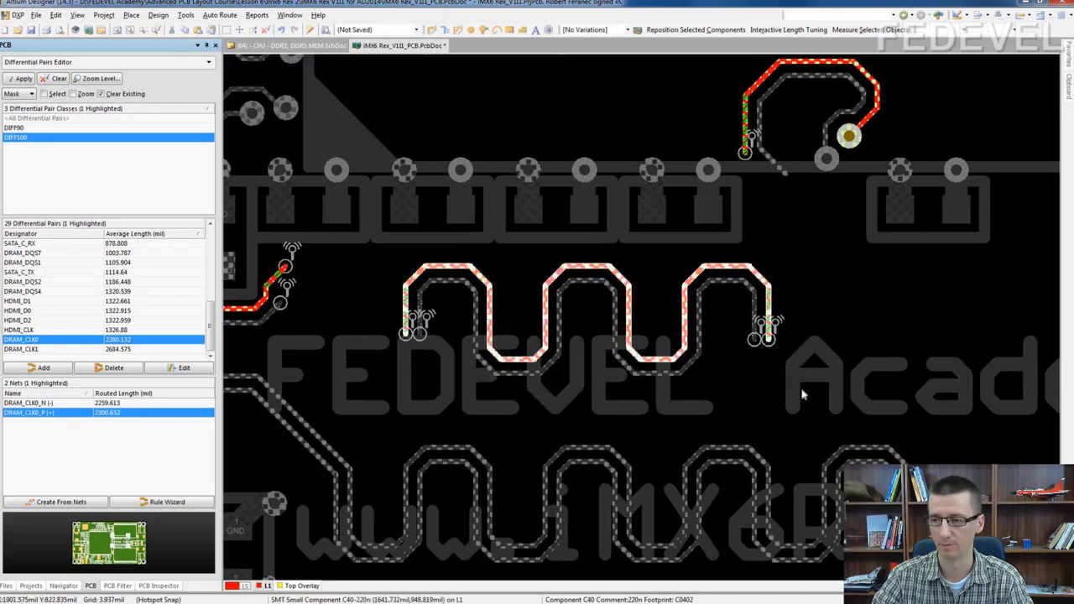
pyautogui.click(845, 32)
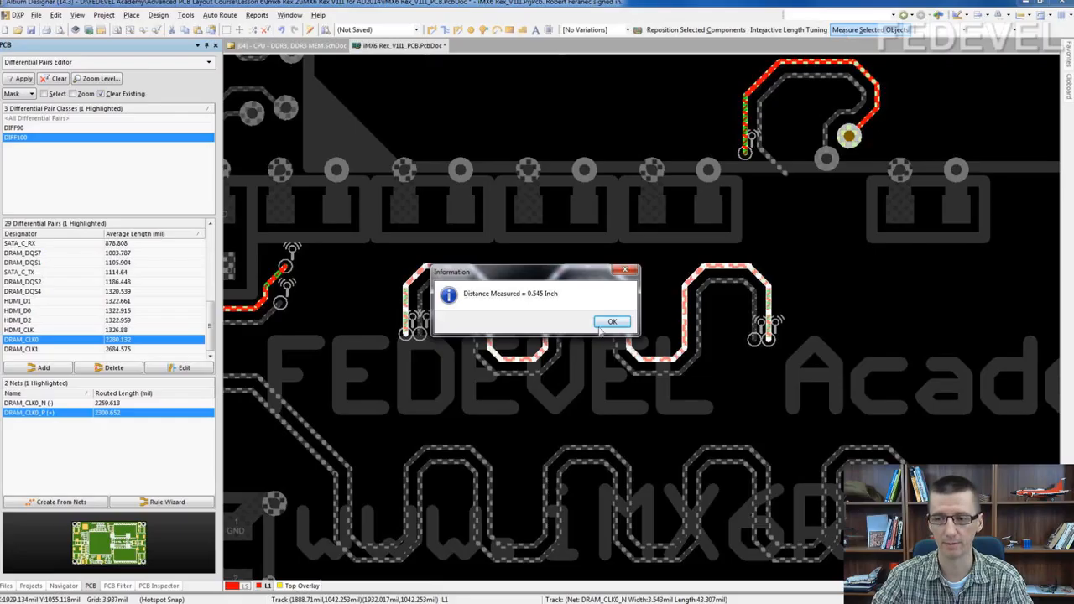
pyautogui.click(612, 324)
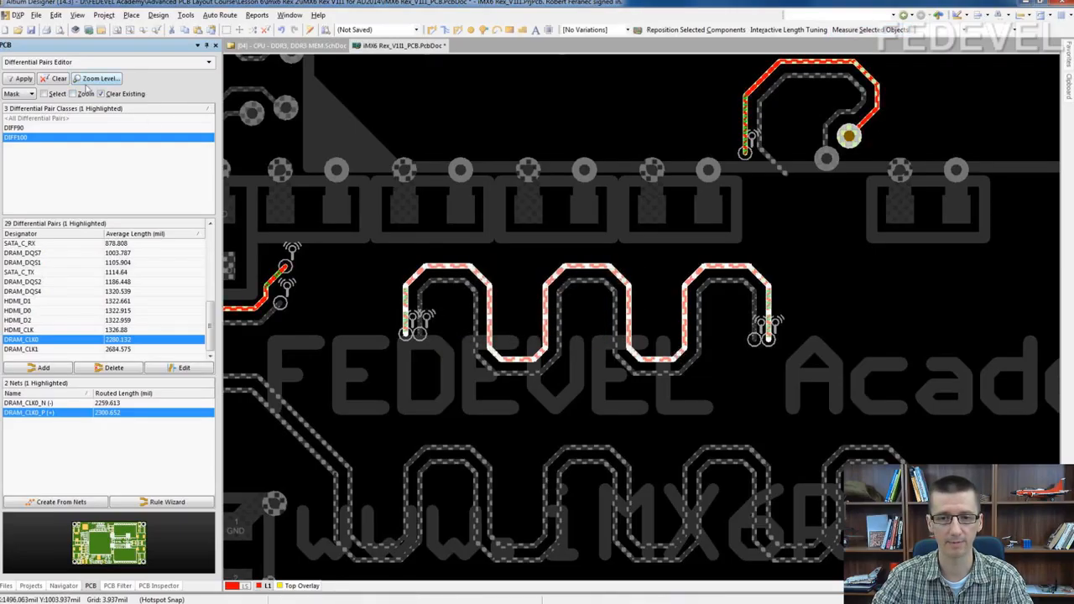
# Step: Clear the net mask and delete the last upper bend with its open vertical tracks at the DRAM_CLK0 serpentine's right end
pyautogui.click(56, 78)
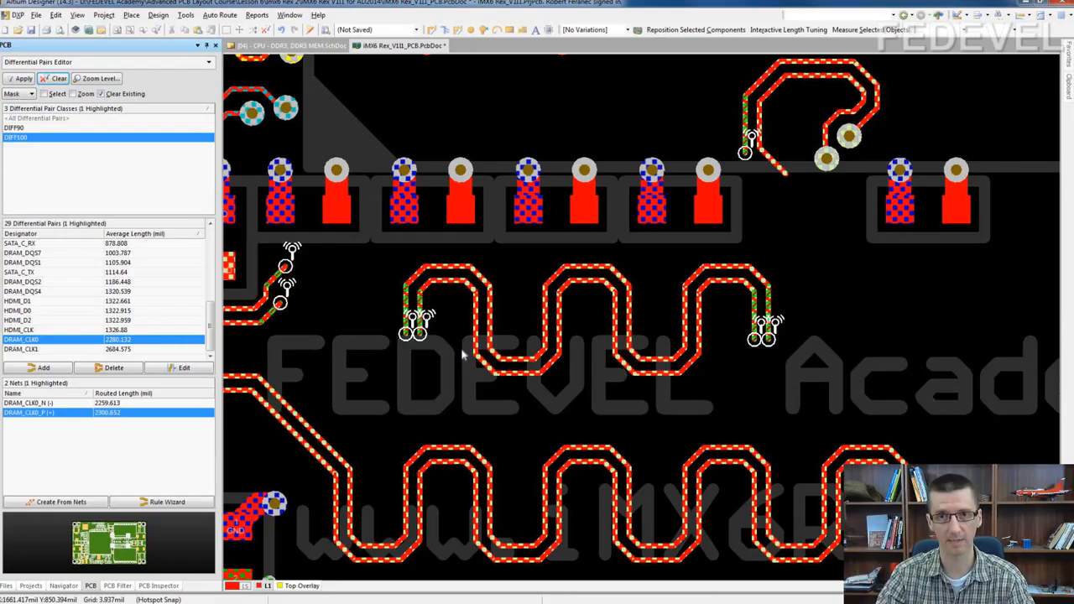
pyautogui.moveTo(832, 394); pyautogui.dragTo(734, 415, button='right')
pyautogui.keyDown('ctrl'); pyautogui.scroll(2, 610, 273); pyautogui.keyUp('ctrl')
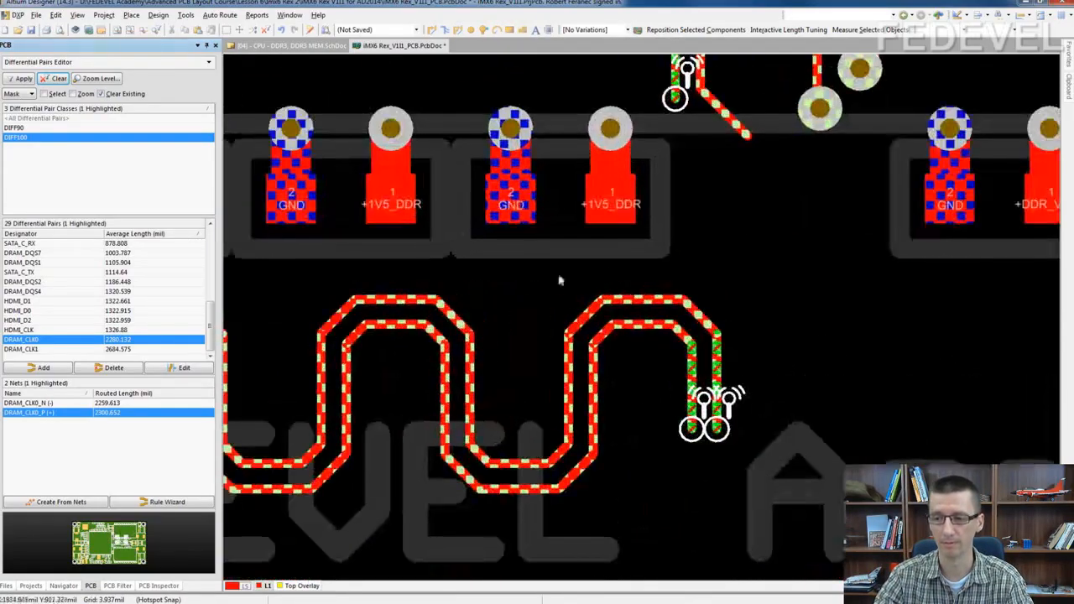
pyautogui.moveTo(543, 277); pyautogui.dragTo(896, 446)
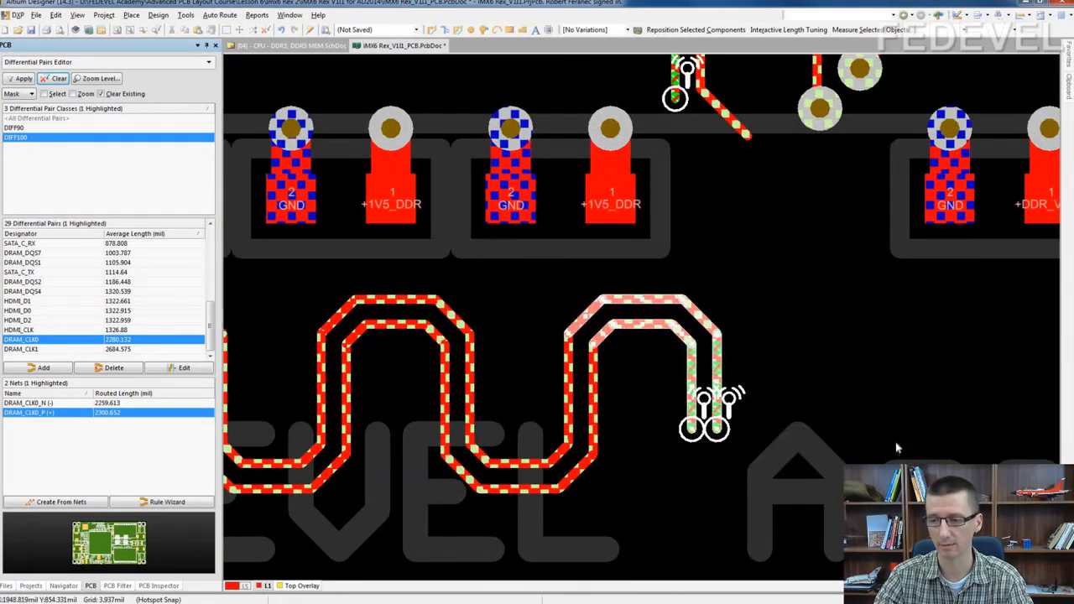
pyautogui.press('Delete')
# Step: Shorten the two remaining upward-pointing tracks at the serpentine's right end so that their open ends line up
pyautogui.keyDown('ctrl'); pyautogui.scroll(2, 561, 306); pyautogui.keyUp('ctrl')
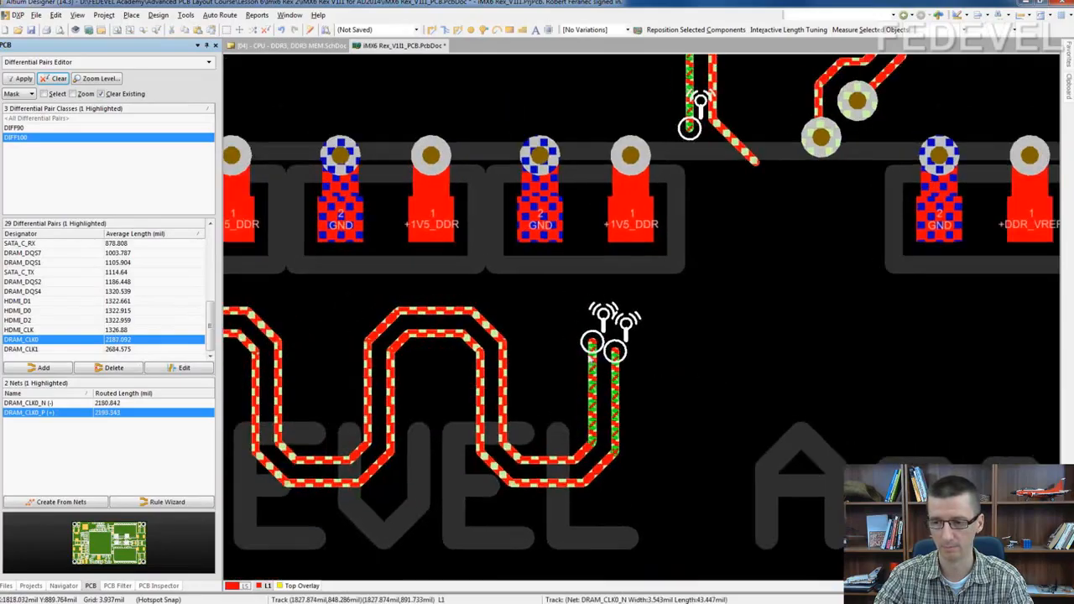
pyautogui.moveTo(572, 352); pyautogui.dragTo(612, 391)
pyautogui.click(612, 378)
pyautogui.click(671, 398)
# Step: Isolate DRAM_CLK0_N and select its tracks in the shortened serpentine, whose ends point in opposite directions, for a length measurement
pyautogui.keyDown('ctrl'); pyautogui.scroll(-3, 707, 367); pyautogui.keyUp('ctrl')
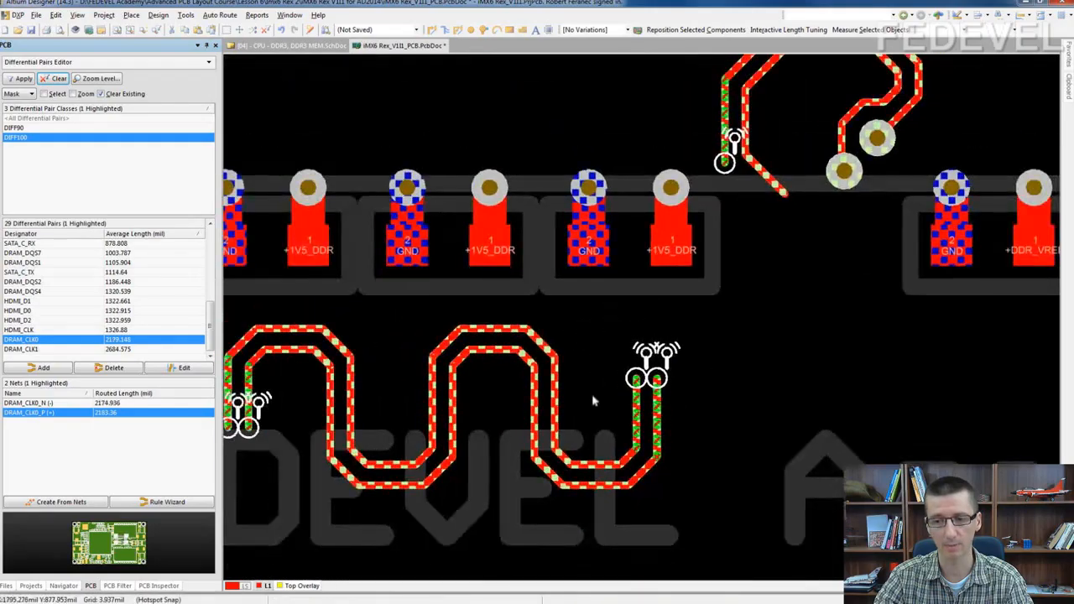
pyautogui.moveTo(592, 401); pyautogui.dragTo(711, 394, button='right')
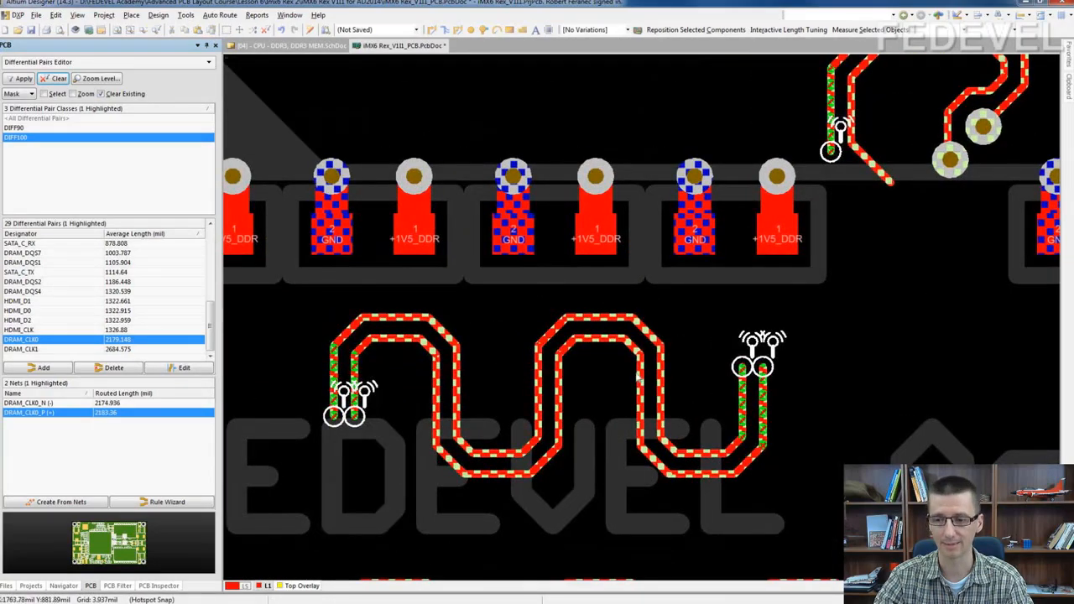
pyautogui.moveTo(574, 393); pyautogui.dragTo(640, 376, button='right')
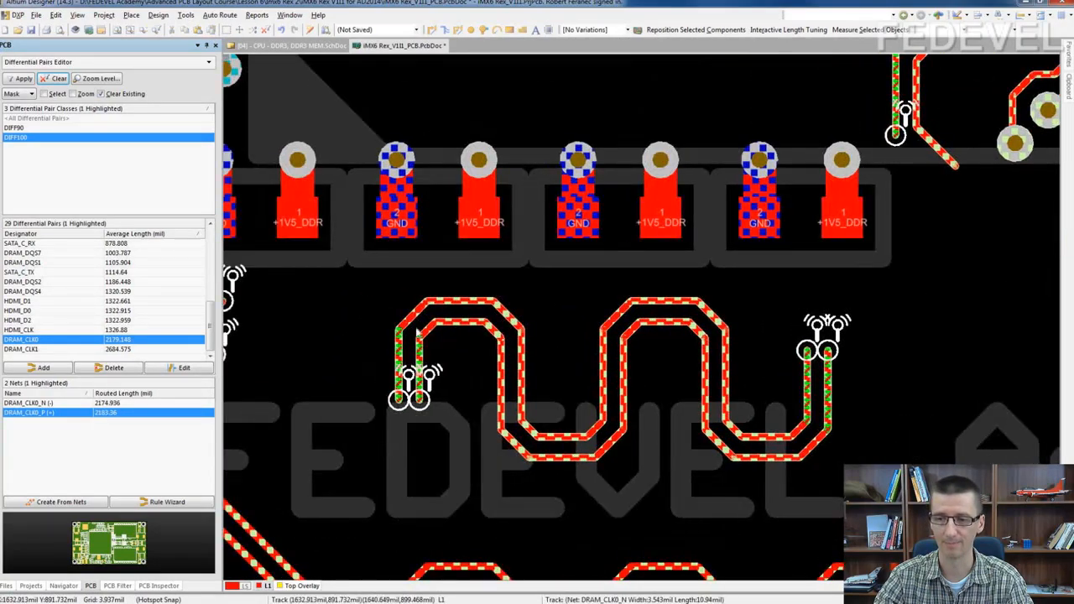
pyautogui.click(34, 403)
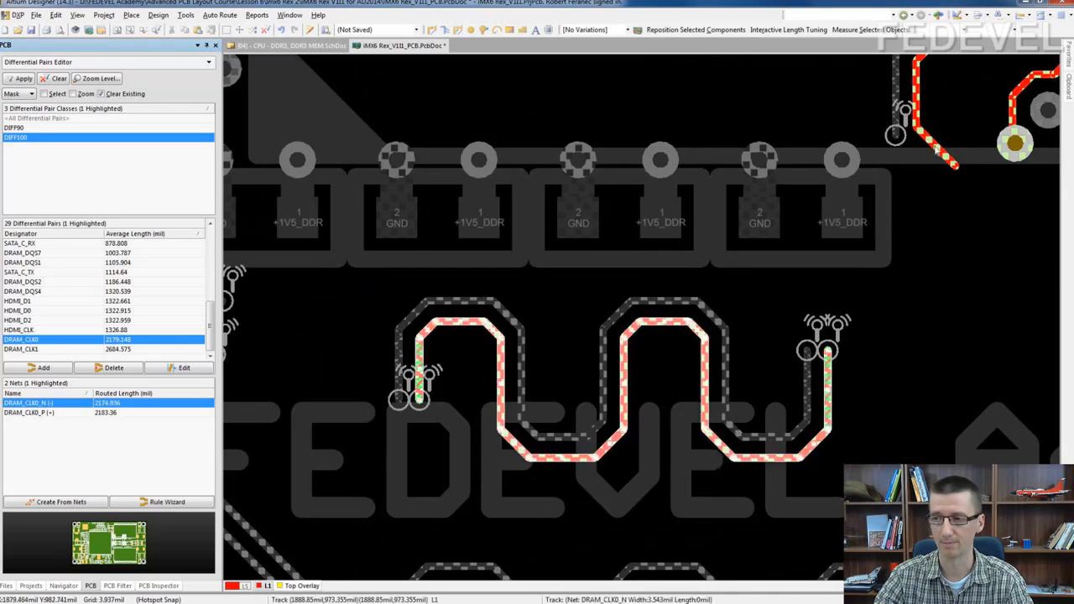
# Step: Measure the selected serpentine tracks of DRAM_CLK0_N, and measure the matching DRAM_CLK0_P tracks
pyautogui.click(870, 30)
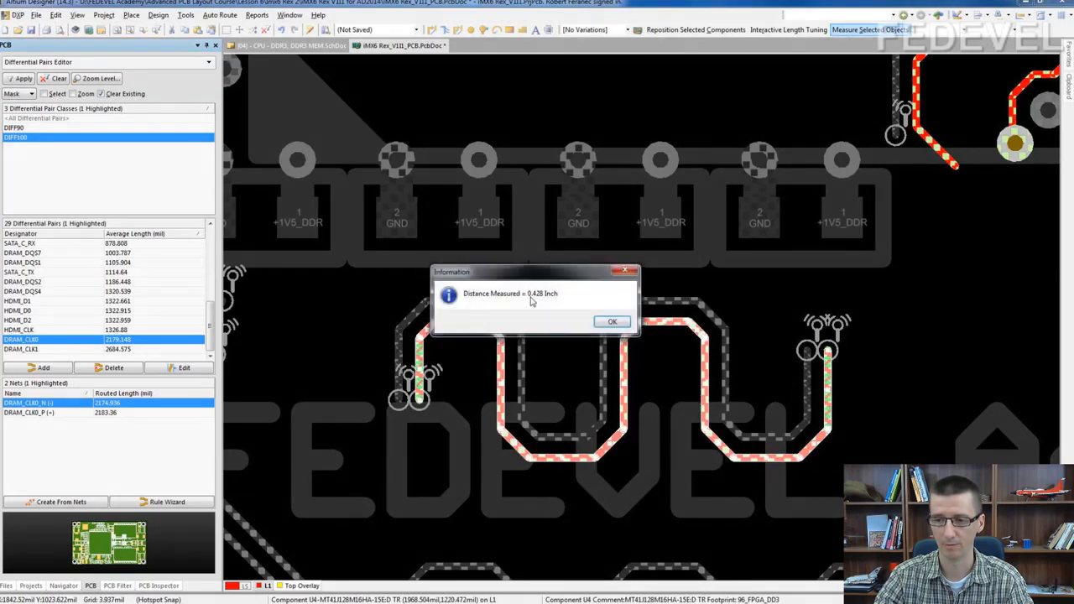
pyautogui.click(611, 322)
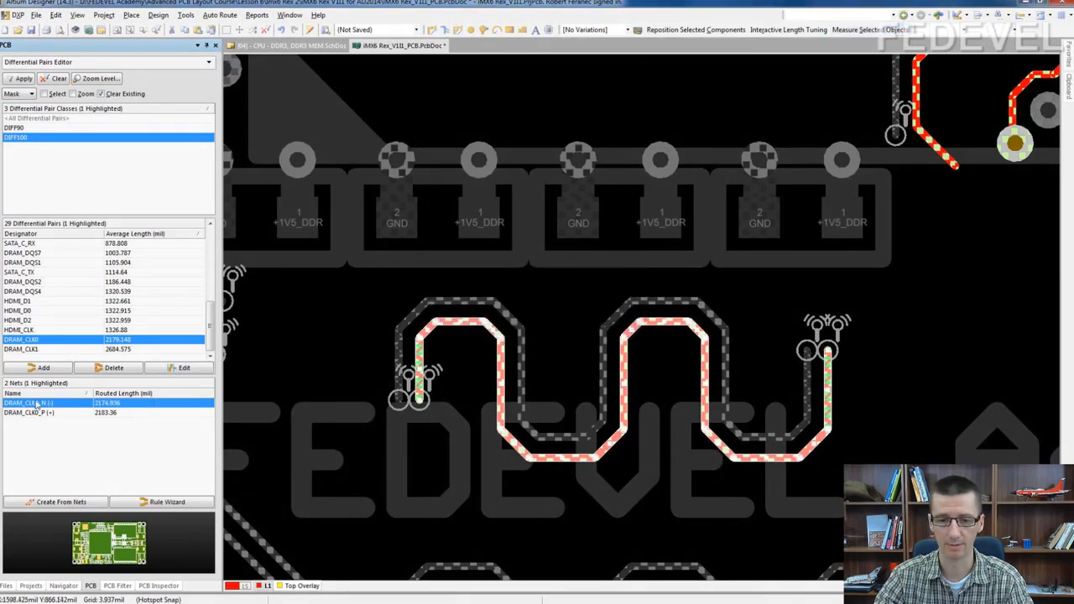
pyautogui.click(34, 413)
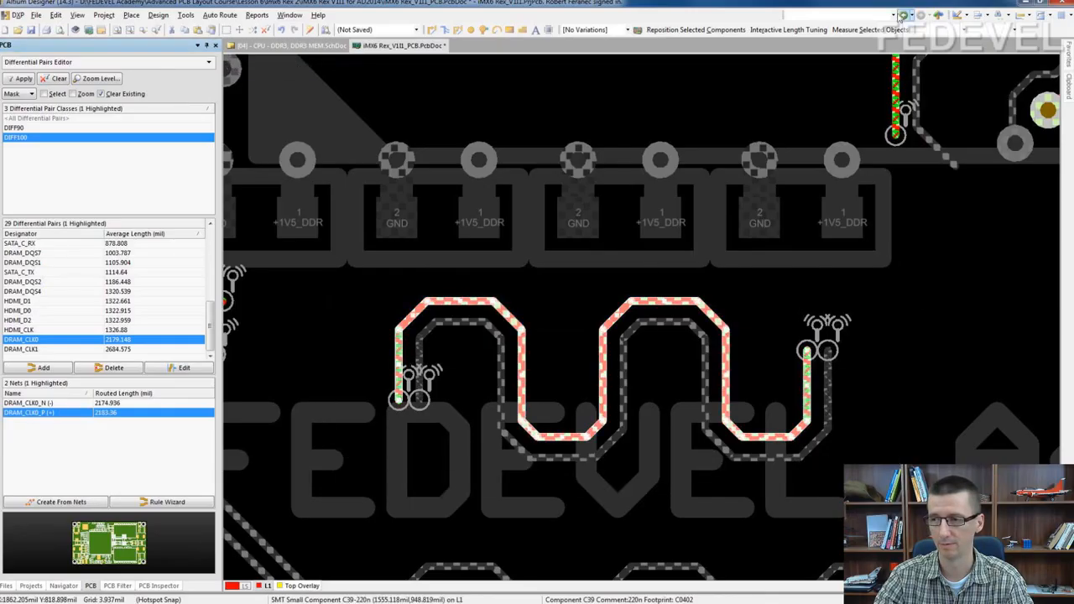
pyautogui.click(862, 29)
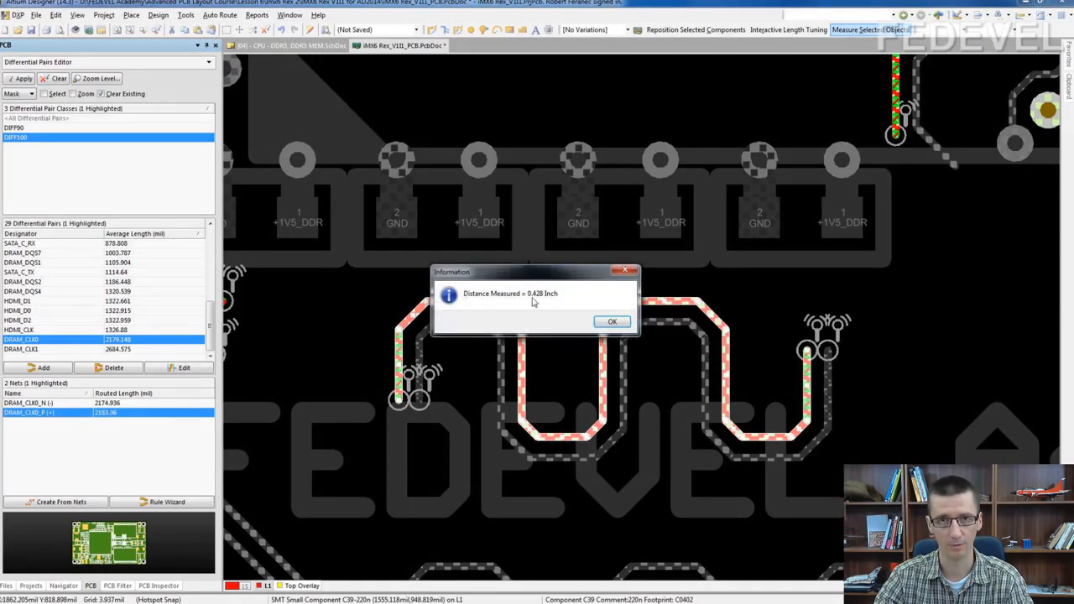
pyautogui.click(614, 322)
# Step: Clear the net highlighting so all tracks on the board are shown unmasked
pyautogui.keyDown('ctrl'); pyautogui.scroll(-2, 462, 252); pyautogui.keyUp('ctrl')
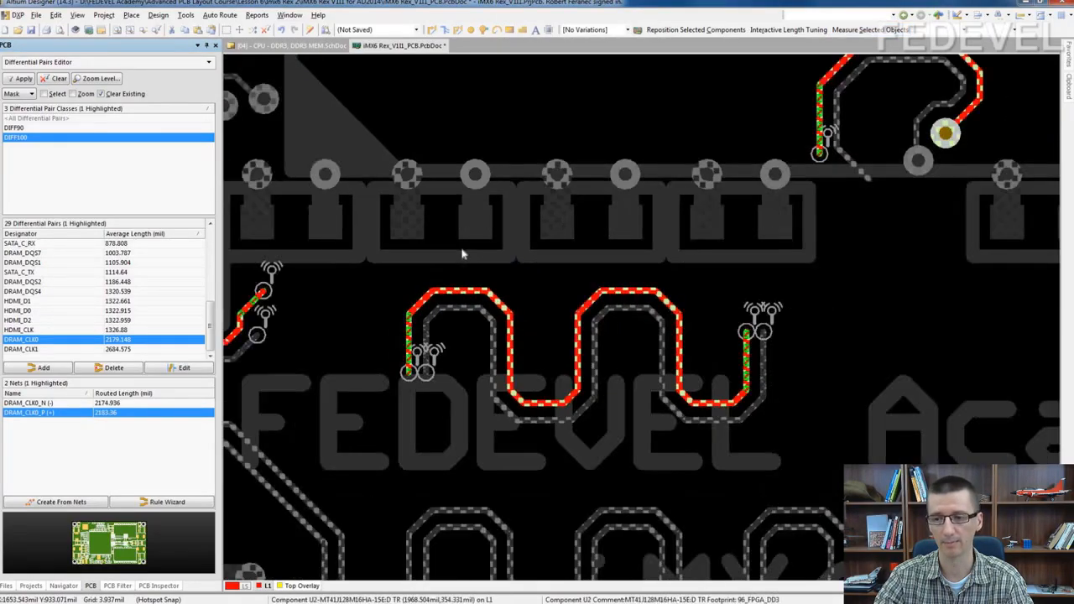
pyautogui.click(55, 78)
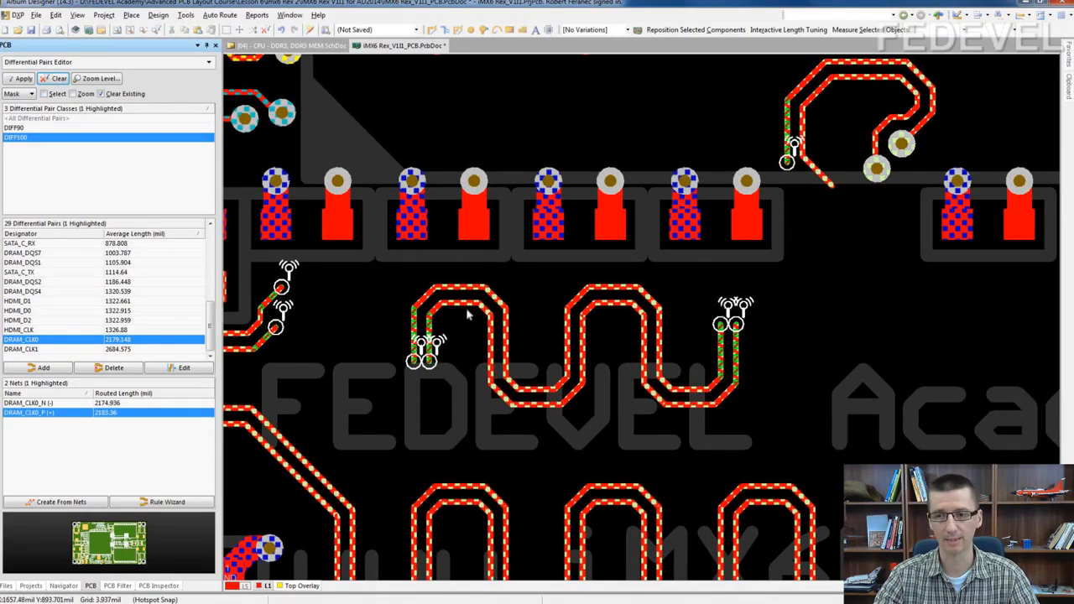
pyautogui.moveTo(532, 319); pyautogui.dragTo(496, 308, button='right')
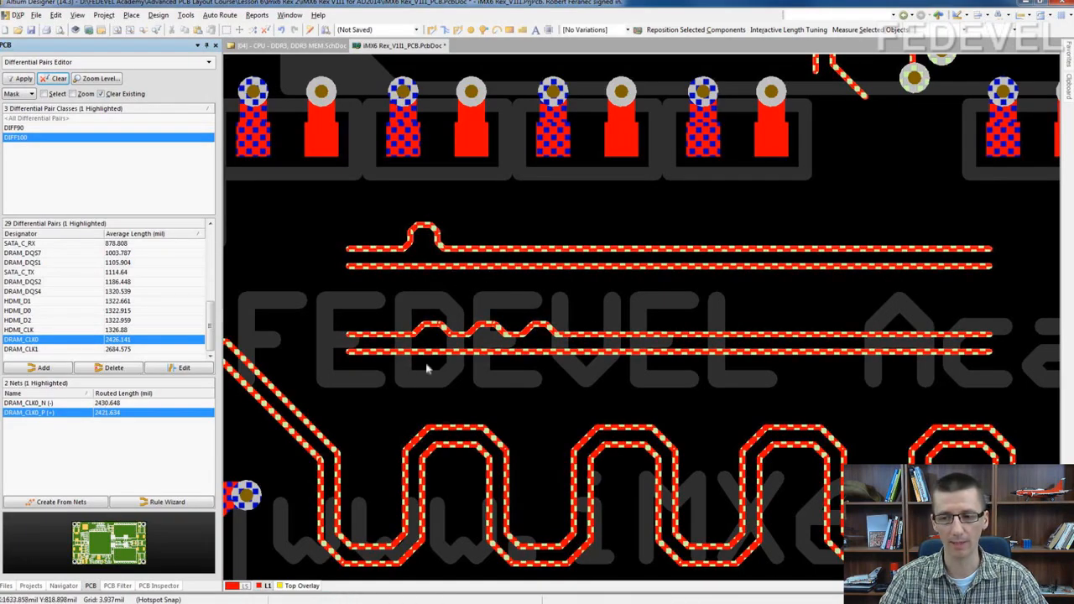
# Step: Measure the straight lower track in each of the two horizontal sample pairs
pyautogui.keyDown('ctrl'); pyautogui.scroll(-3, 520, 300); pyautogui.keyUp('ctrl')
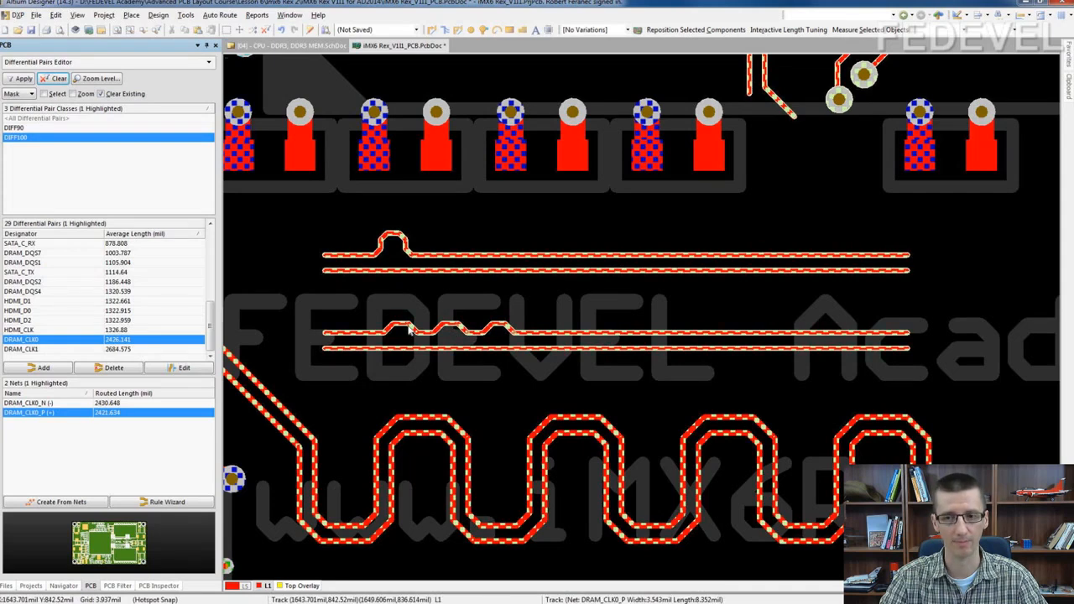
pyautogui.moveTo(294, 286)
pyautogui.mouseDown()
pyautogui.moveTo(892, 322)
pyautogui.moveTo(986, 290)
pyautogui.moveTo(967, 261)
pyautogui.mouseUp()
pyautogui.click(879, 31)
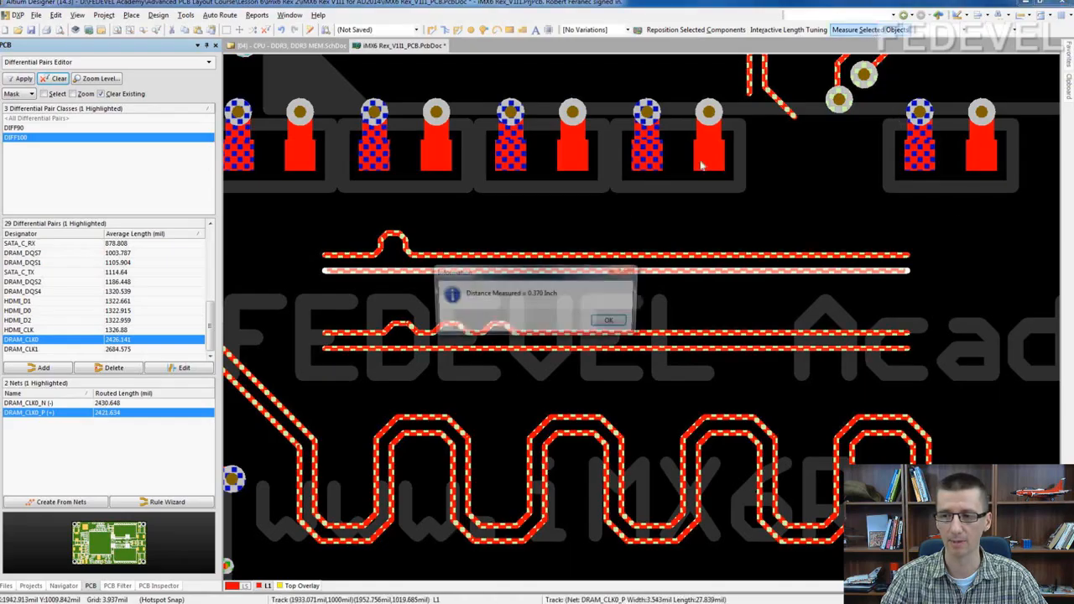
pyautogui.click(612, 323)
pyautogui.moveTo(946, 384)
pyautogui.mouseDown()
pyautogui.moveTo(504, 368)
pyautogui.moveTo(304, 348)
pyautogui.mouseUp()
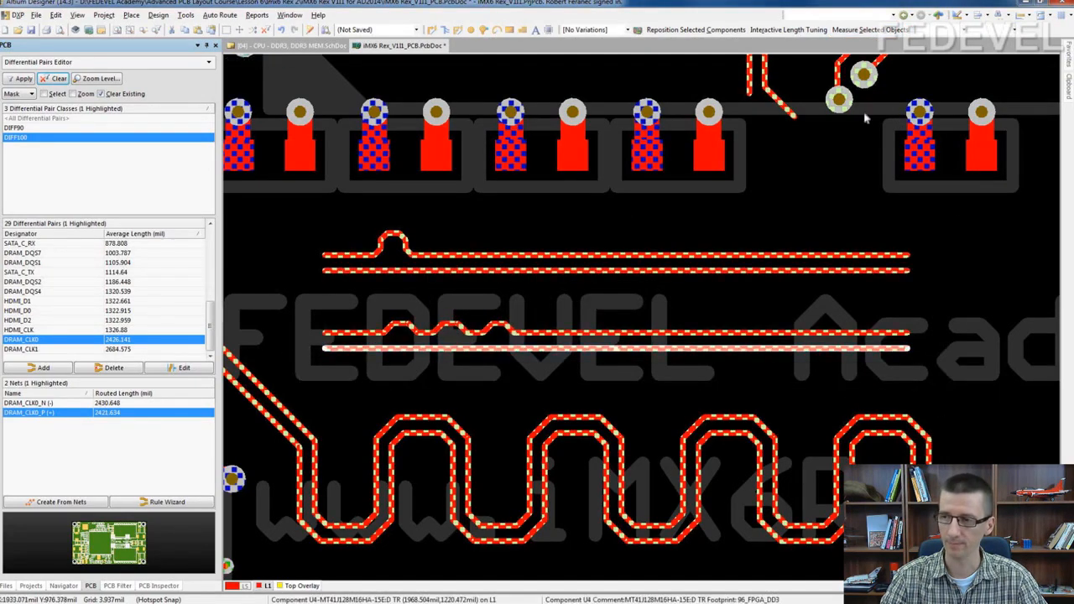
pyautogui.click(867, 31)
pyautogui.click(613, 321)
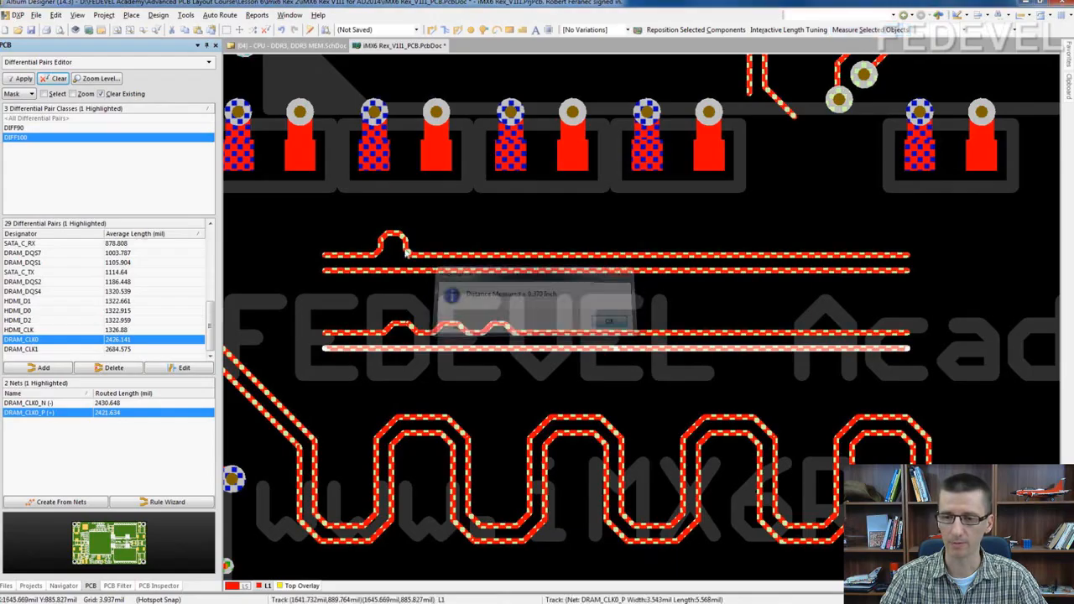
# Step: Measure the upper track with the single tall bump and the one with three shallow bumps in the sample pairs
pyautogui.moveTo(289, 201); pyautogui.dragTo(924, 266)
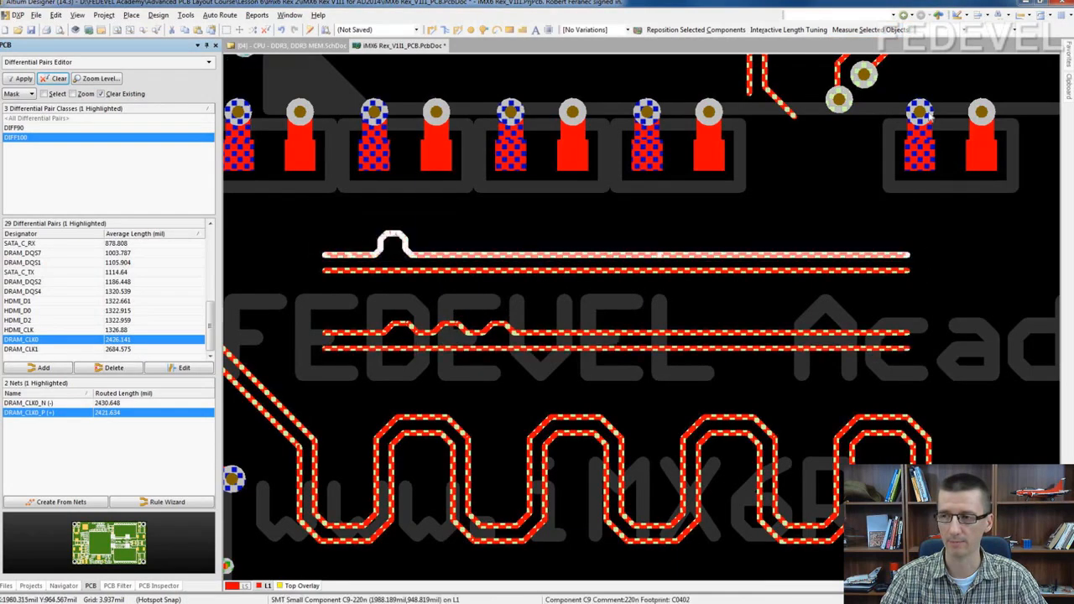
pyautogui.click(867, 30)
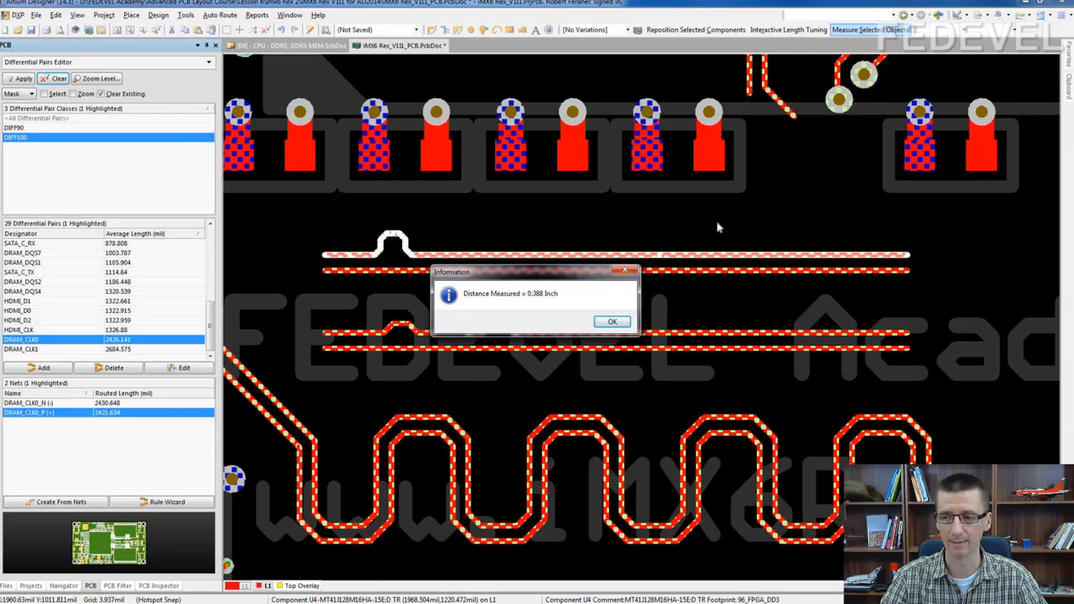
pyautogui.click(614, 321)
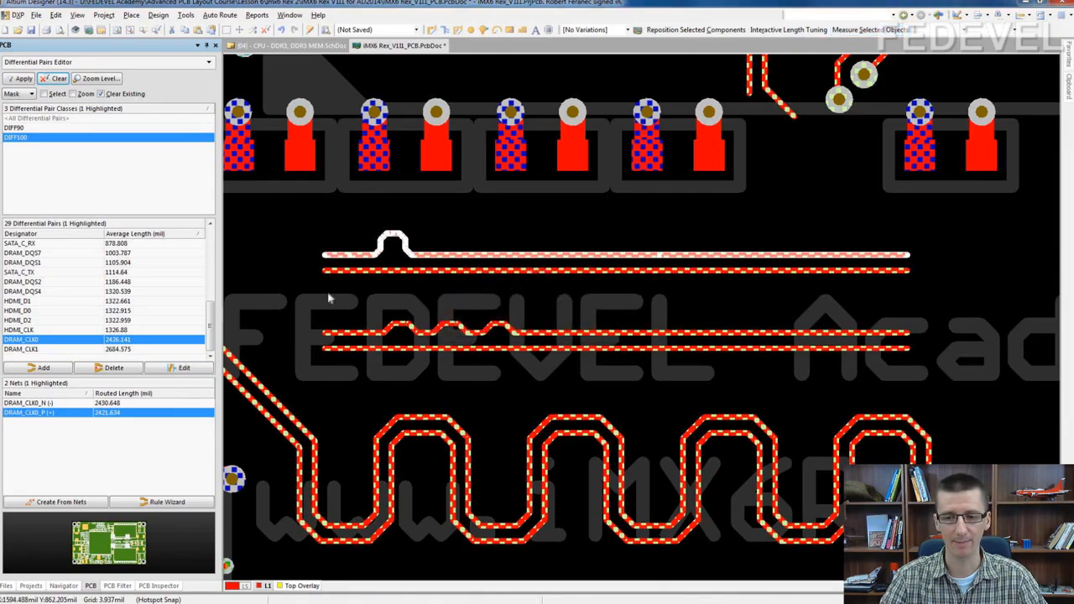
pyautogui.moveTo(292, 299)
pyautogui.mouseDown()
pyautogui.moveTo(527, 345)
pyautogui.moveTo(855, 334)
pyautogui.moveTo(926, 347)
pyautogui.mouseUp()
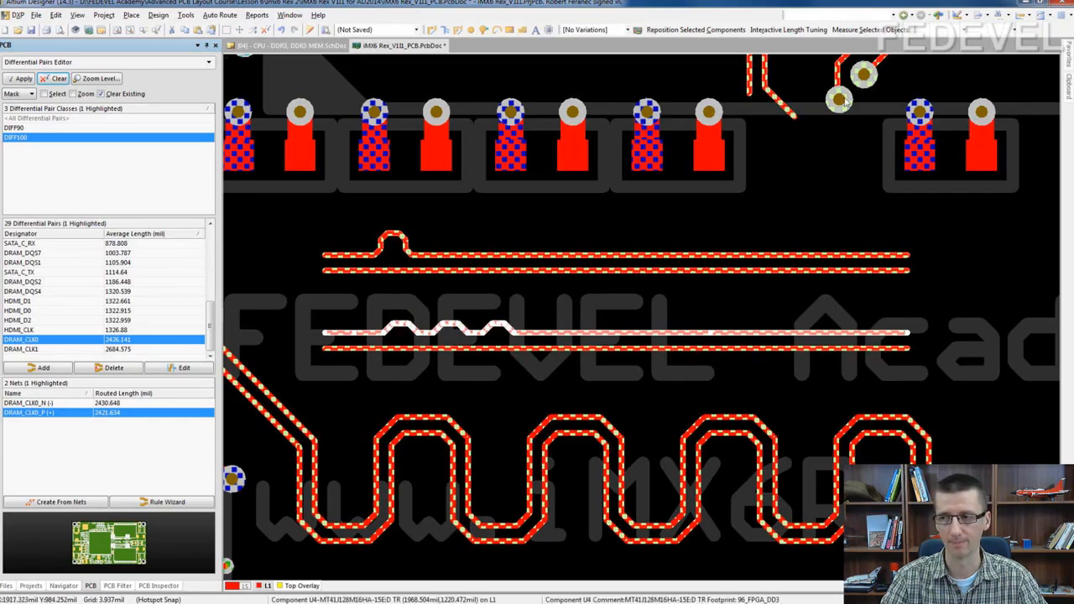
pyautogui.click(852, 31)
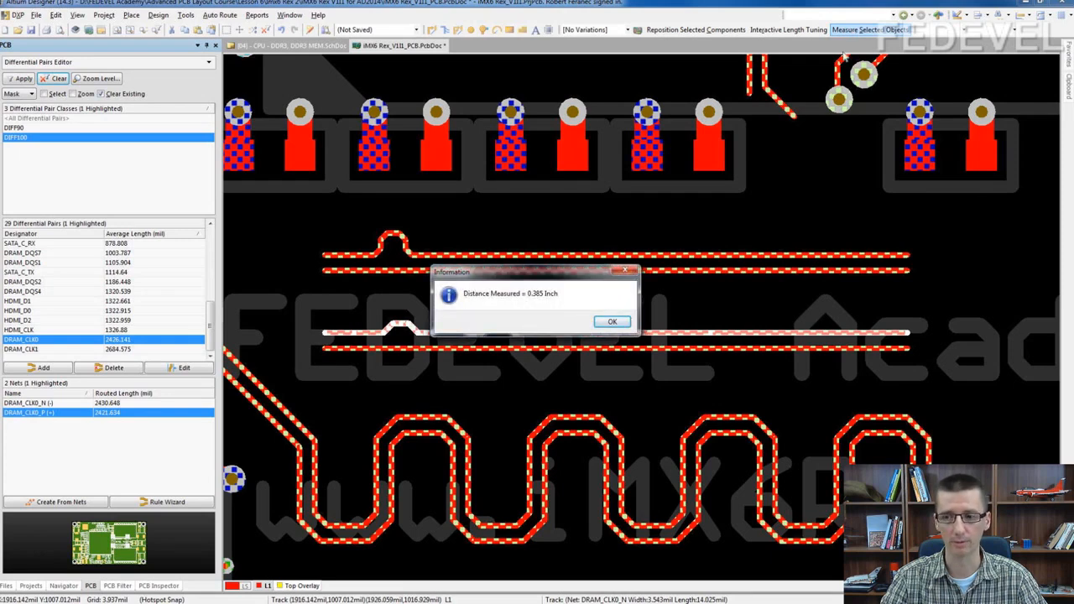
pyautogui.click(626, 328)
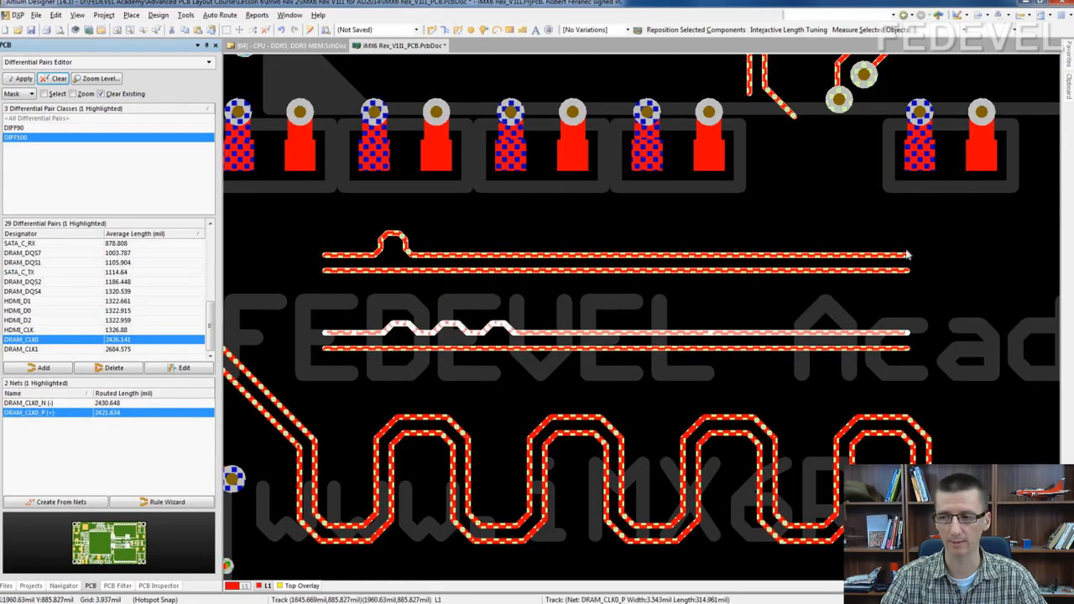
# Step: Examine the corners and segments of the single tall bump and the three shallow bumps up close
pyautogui.keyDown('ctrl'); pyautogui.scroll(3, 356, 321); pyautogui.keyUp('ctrl')
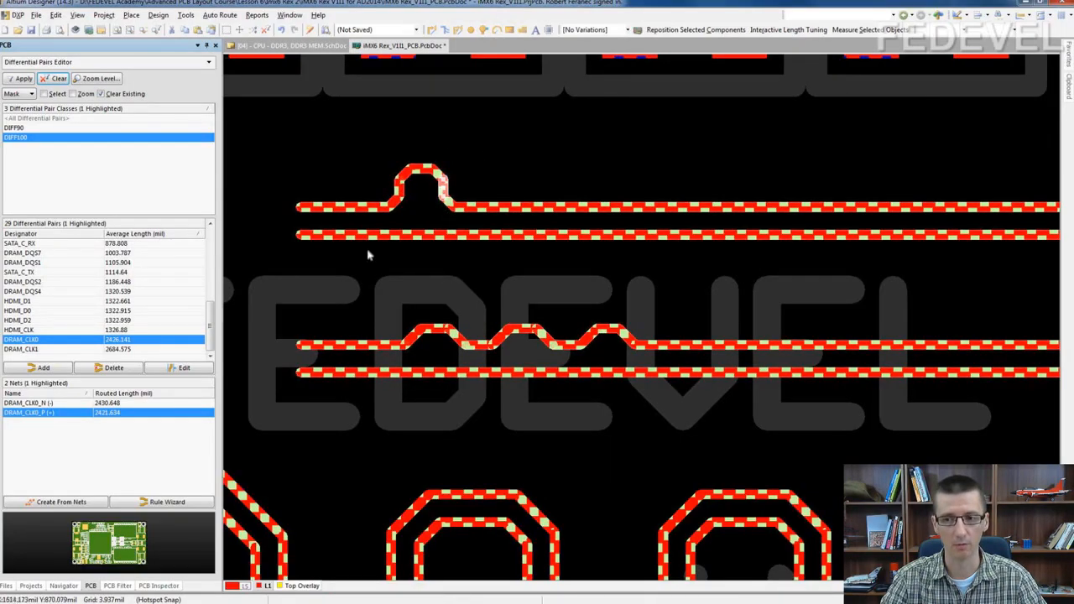
pyautogui.keyDown('ctrl'); pyautogui.scroll(3, 401, 256); pyautogui.keyUp('ctrl')
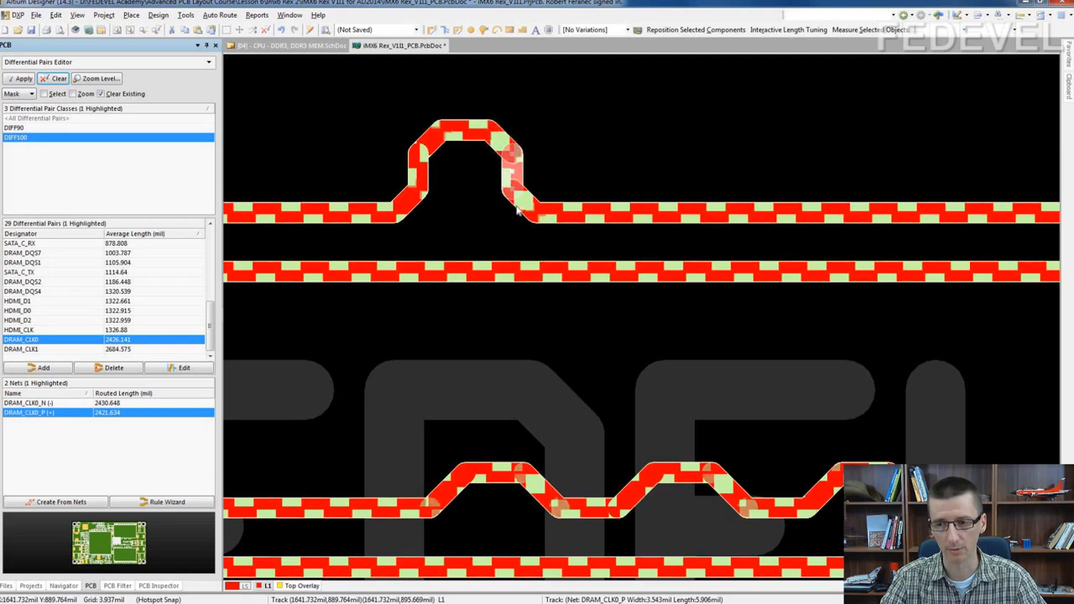
pyautogui.scroll(-3, 520, 288)
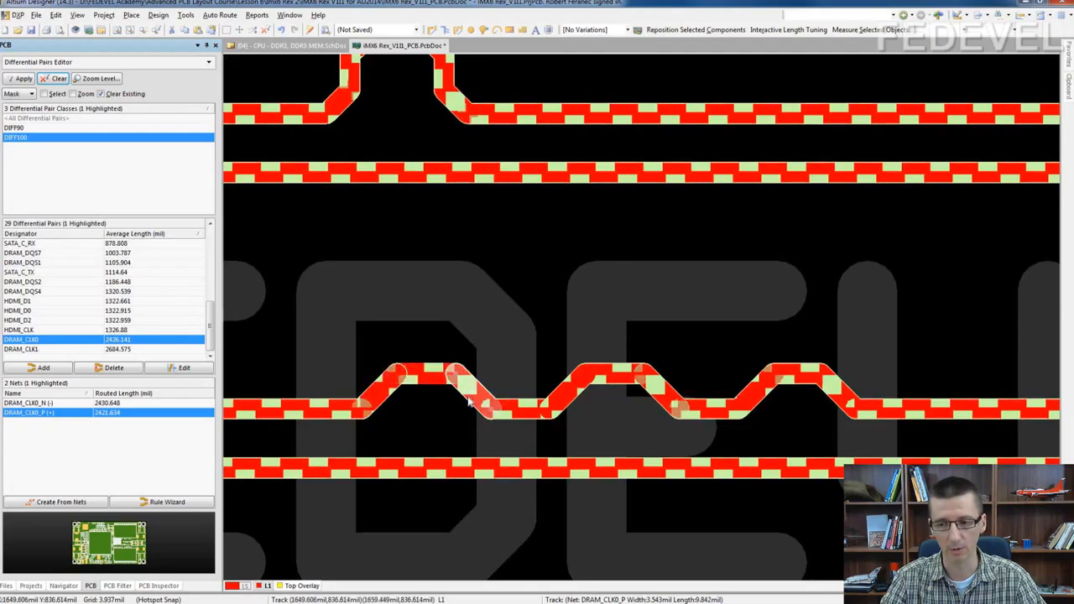
pyautogui.keyDown('ctrl'); pyautogui.scroll(-2, 461, 332); pyautogui.keyUp('ctrl')
pyautogui.keyDown('ctrl'); pyautogui.scroll(-3, 461, 333); pyautogui.keyUp('ctrl')
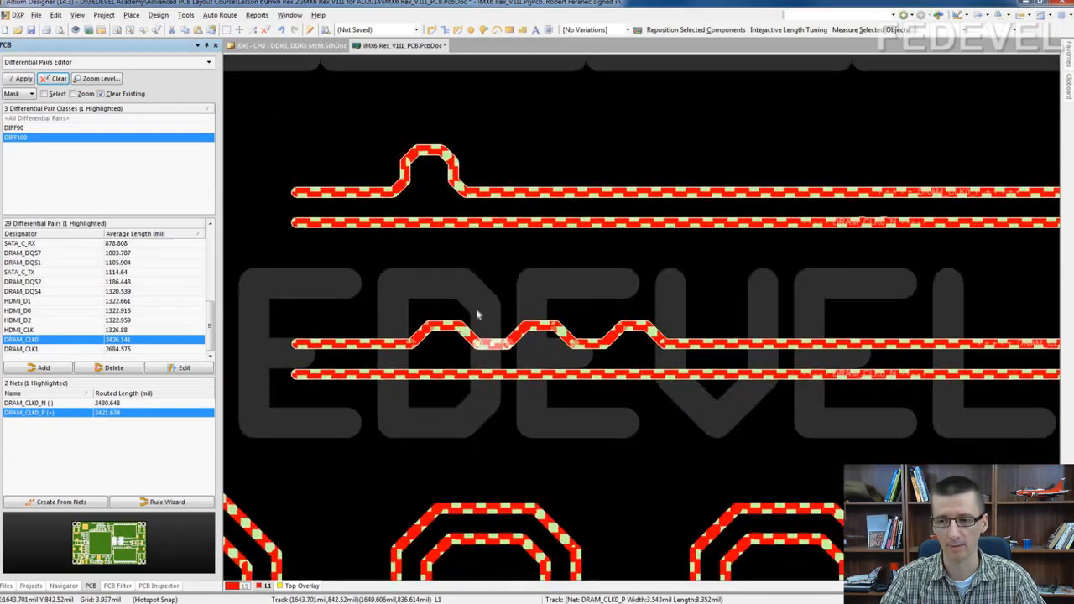
pyautogui.keyDown('ctrl'); pyautogui.scroll(-1, 454, 282); pyautogui.keyUp('ctrl')
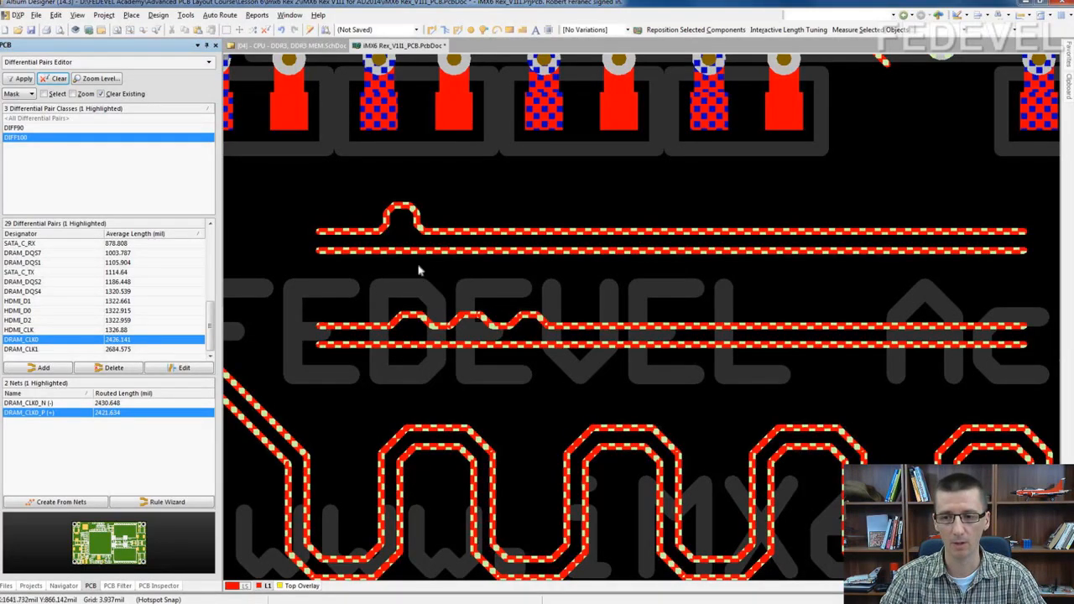
pyautogui.click(375, 228)
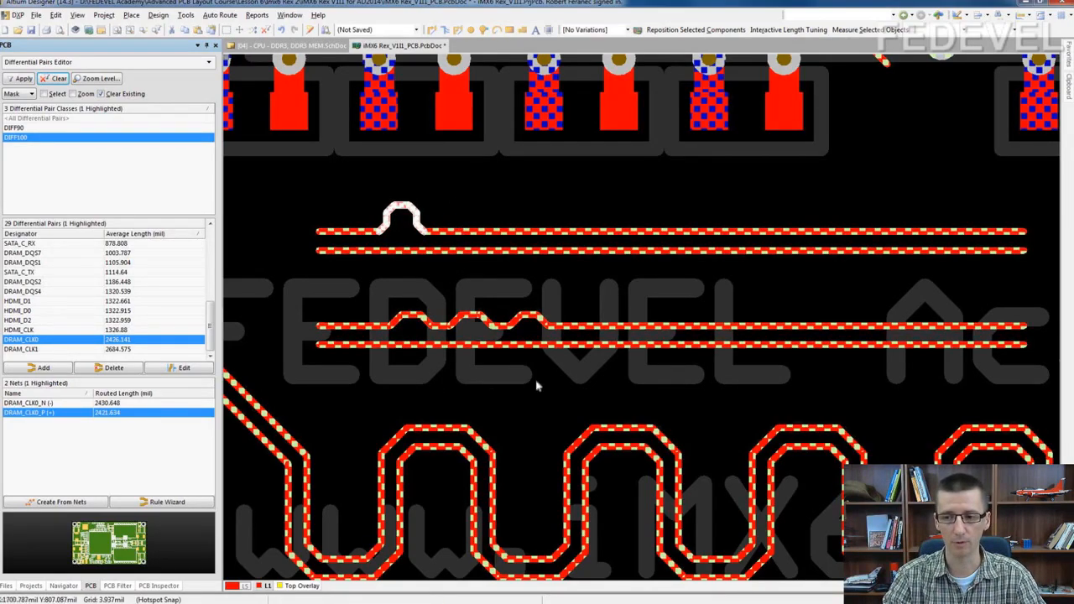
pyautogui.click(366, 287)
pyautogui.keyDown('ctrl'); pyautogui.scroll(-1, 366, 287); pyautogui.keyUp('ctrl')
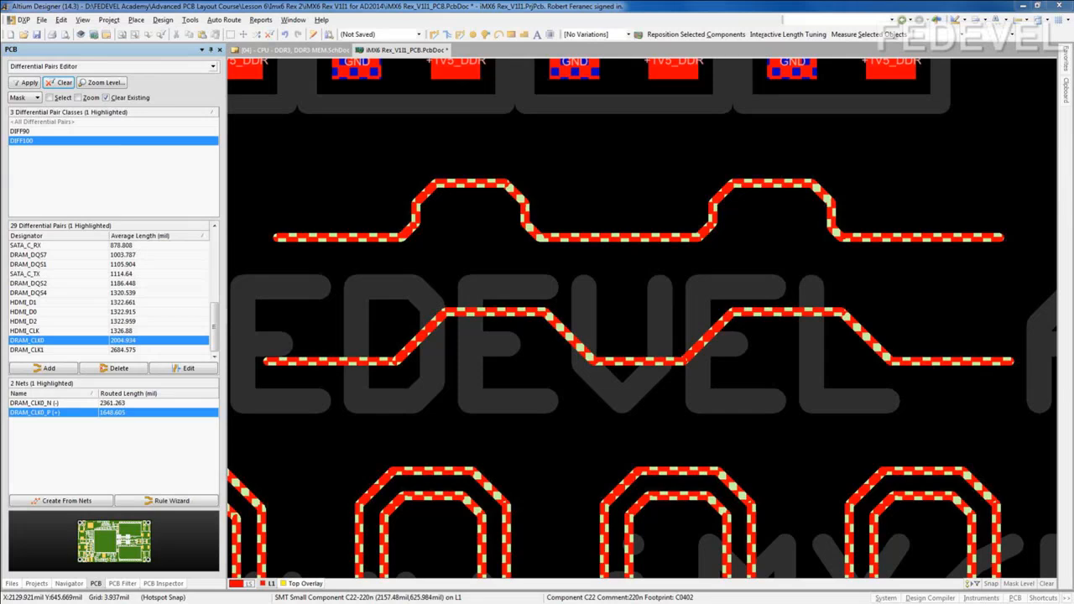
# Step: Measure the total length of the lower sample track with the two wide trapezoidal bumps
pyautogui.moveTo(246, 127); pyautogui.dragTo(1020, 300)
pyautogui.moveTo(241, 269)
pyautogui.mouseDown()
pyautogui.moveTo(932, 444)
pyautogui.moveTo(1049, 424)
pyautogui.mouseUp()
pyautogui.click(1048, 424)
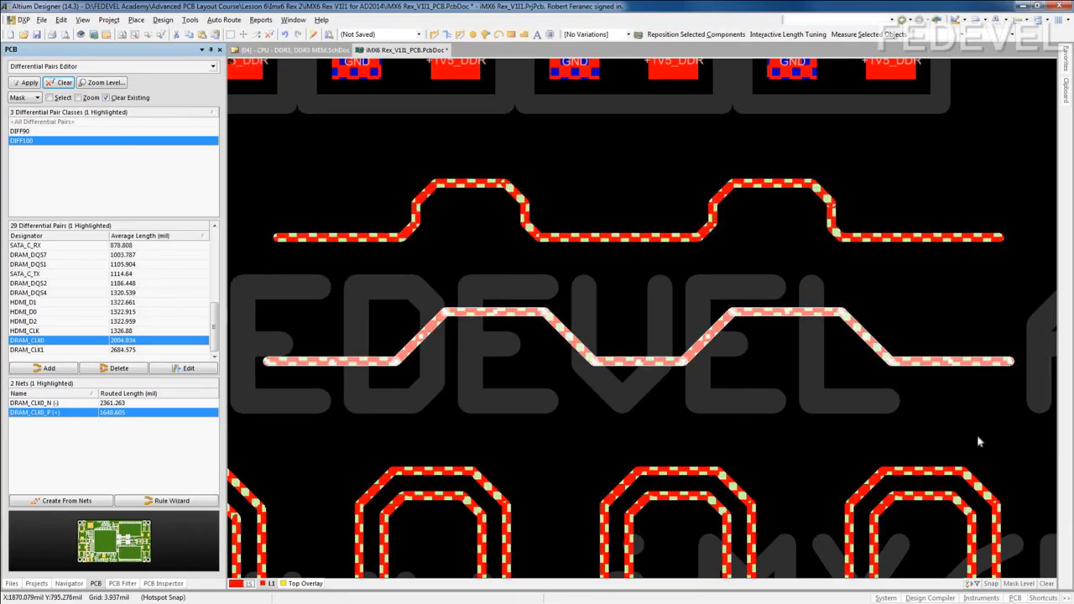
pyautogui.click(856, 35)
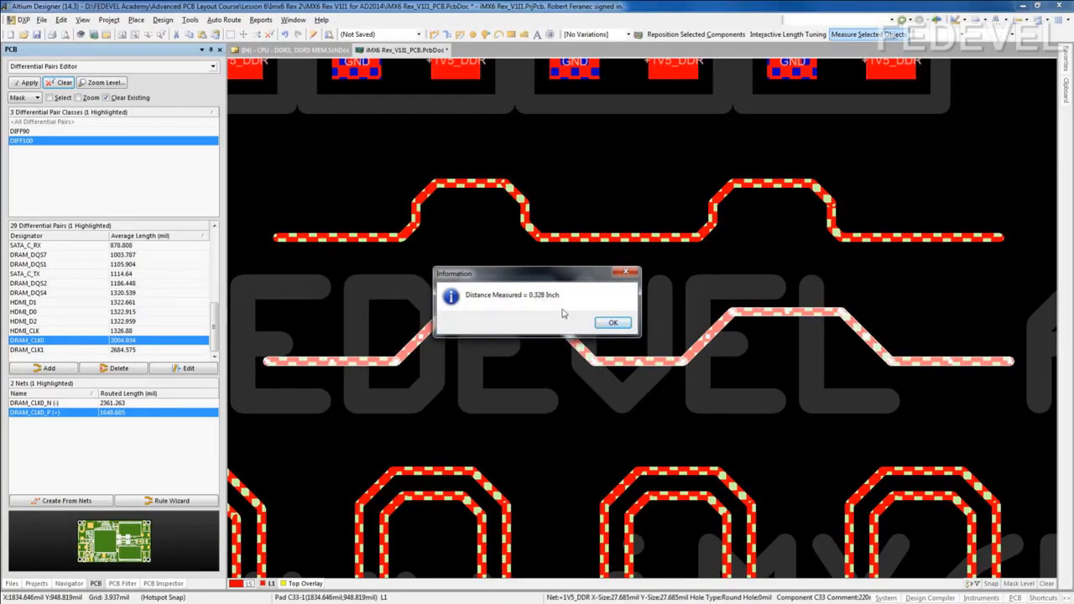
pyautogui.click(613, 323)
# Step: Measure the total length of the upper sample track whose two bumps have short vertical sections
pyautogui.click(260, 117)
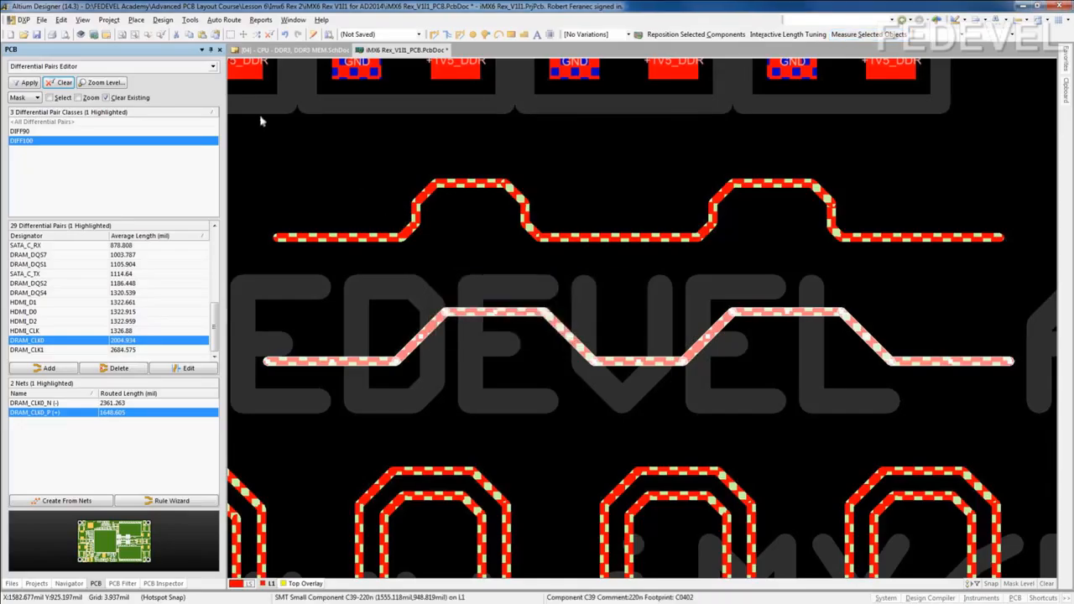
pyautogui.click(1024, 322)
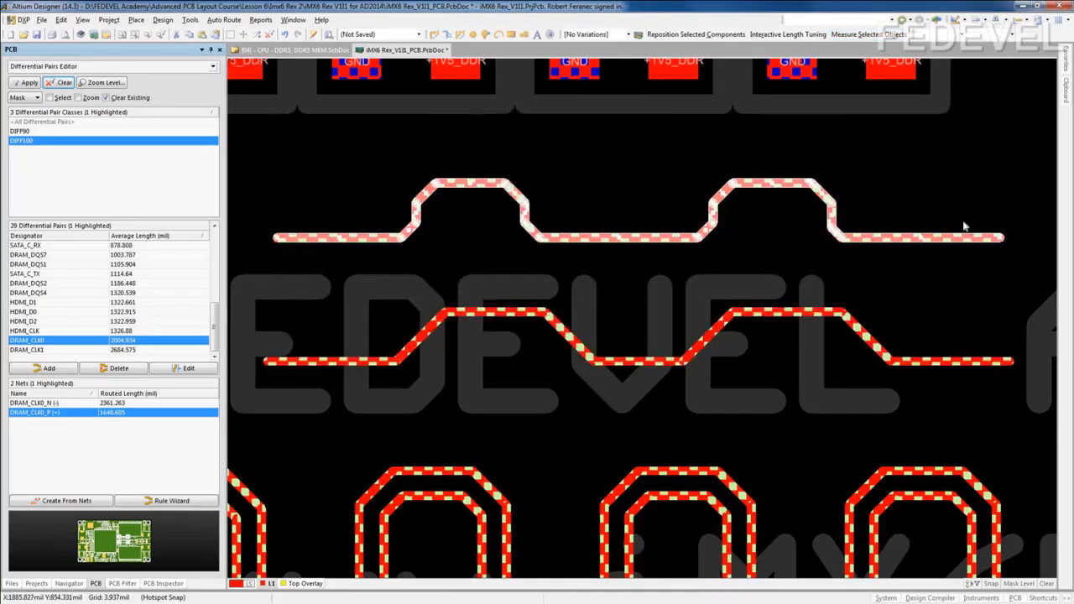
pyautogui.click(856, 34)
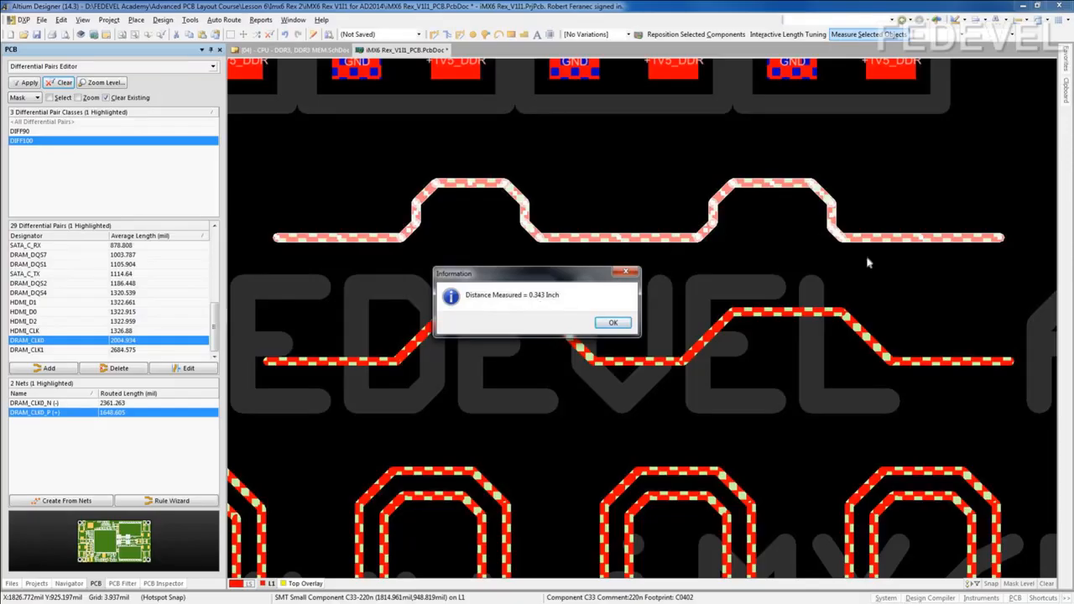
pyautogui.click(613, 323)
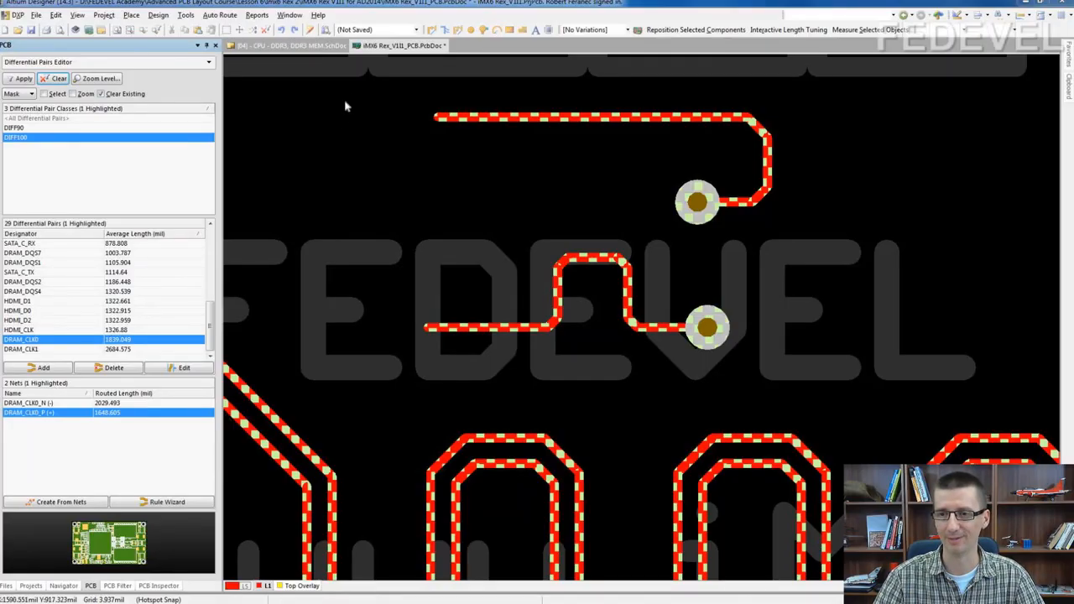
# Step: Measure the lower track with one bump ending at a via, and the upper track that hooks back into its via
pyautogui.moveTo(372, 89)
pyautogui.mouseDown()
pyautogui.moveTo(759, 217)
pyautogui.moveTo(808, 244)
pyautogui.mouseUp()
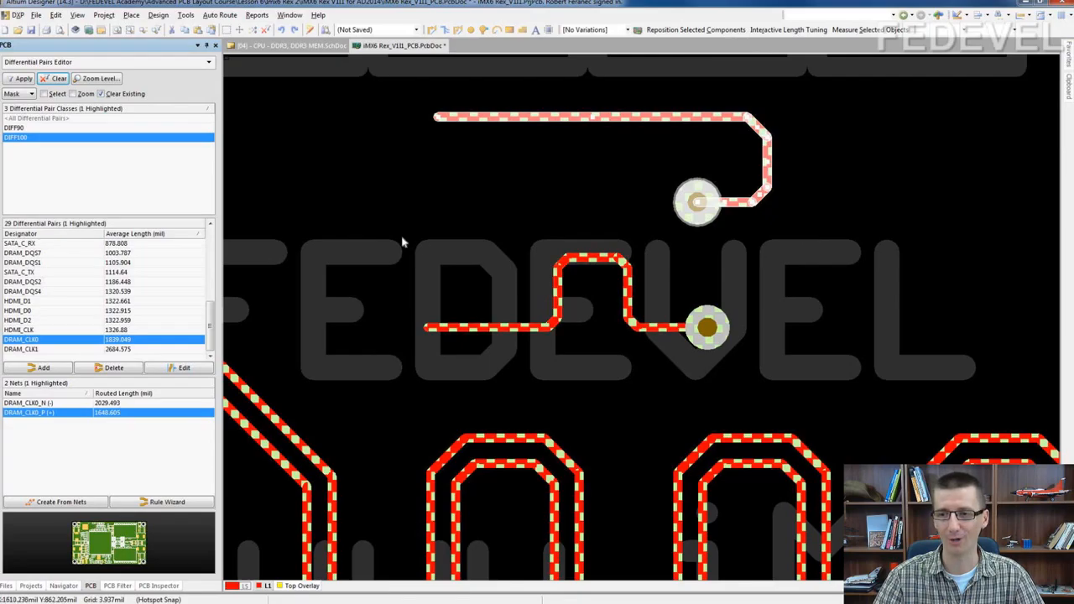
pyautogui.moveTo(391, 231)
pyautogui.mouseDown()
pyautogui.moveTo(575, 343)
pyautogui.moveTo(801, 388)
pyautogui.mouseUp()
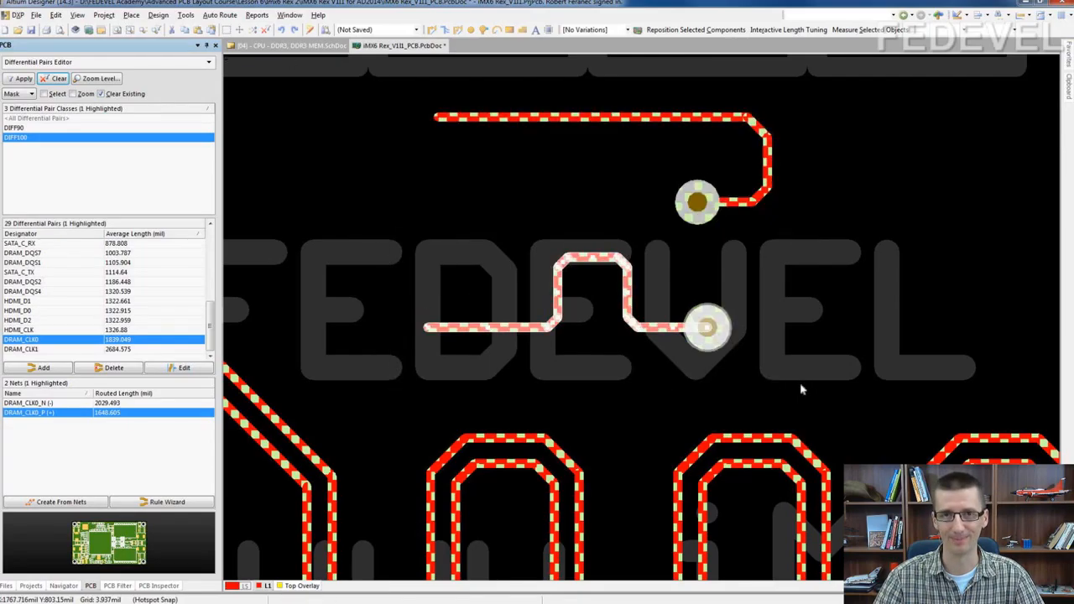
pyautogui.click(873, 30)
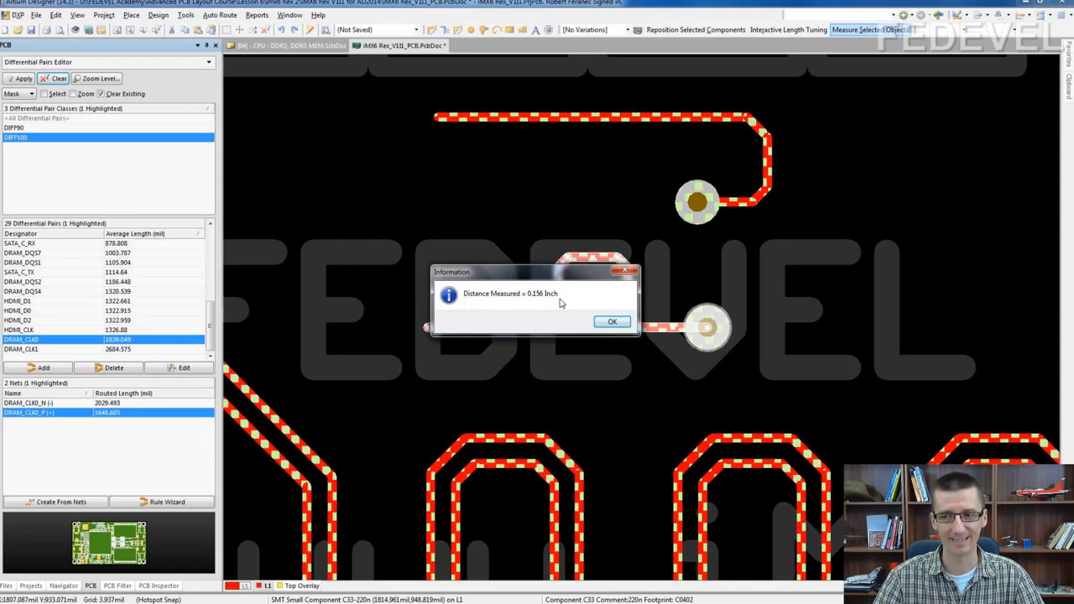
pyautogui.click(604, 322)
pyautogui.moveTo(405, 91)
pyautogui.mouseDown()
pyautogui.moveTo(701, 235)
pyautogui.moveTo(813, 238)
pyautogui.mouseUp()
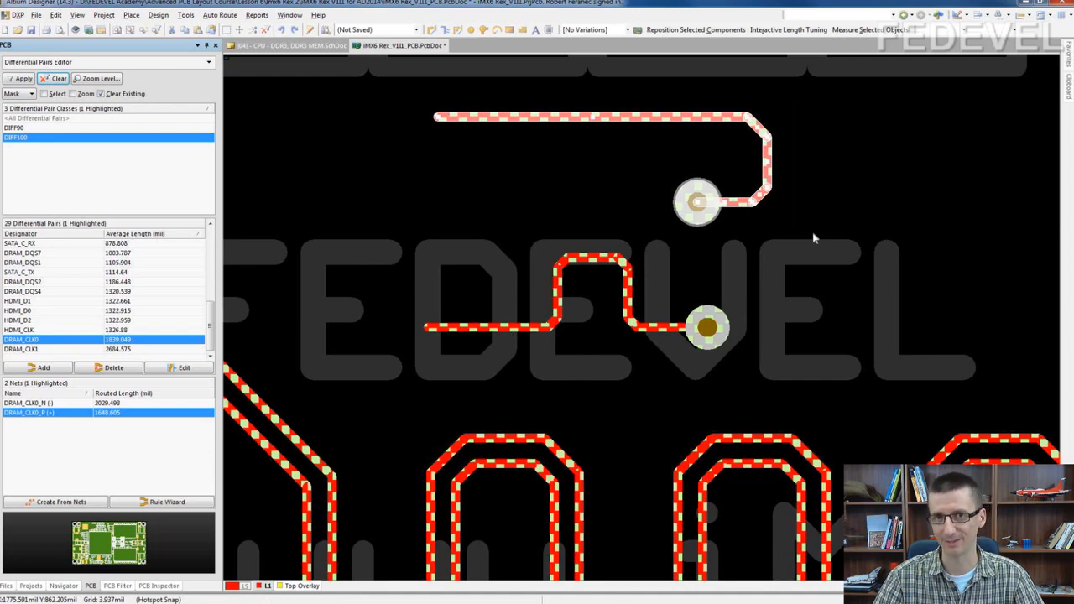
pyautogui.click(842, 29)
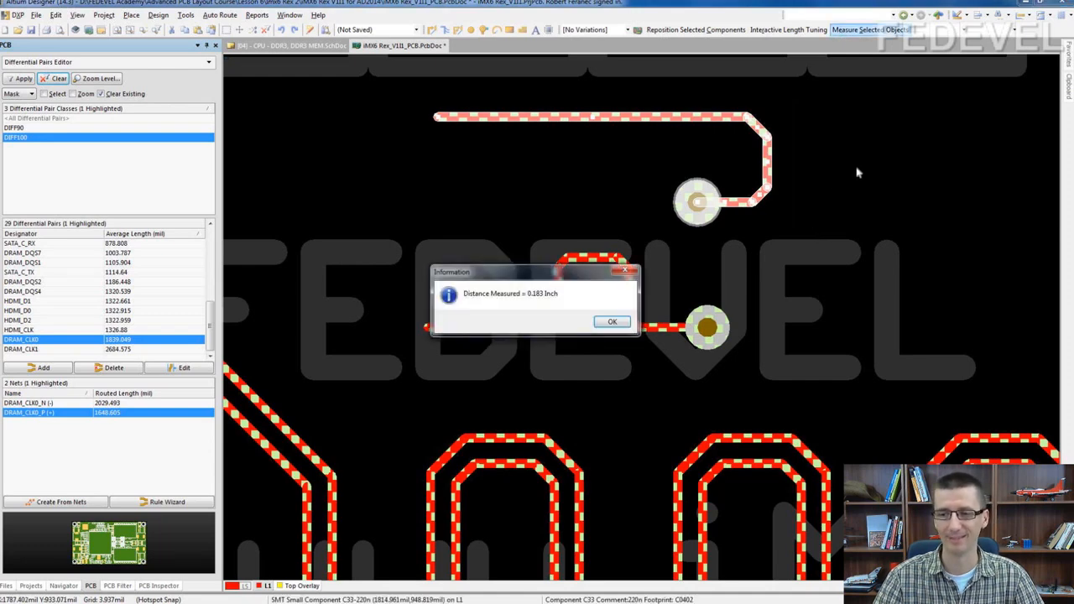
# Step: Compare the single-bump track and the track hooking back into its via by highlighting each one in turn
pyautogui.click(611, 321)
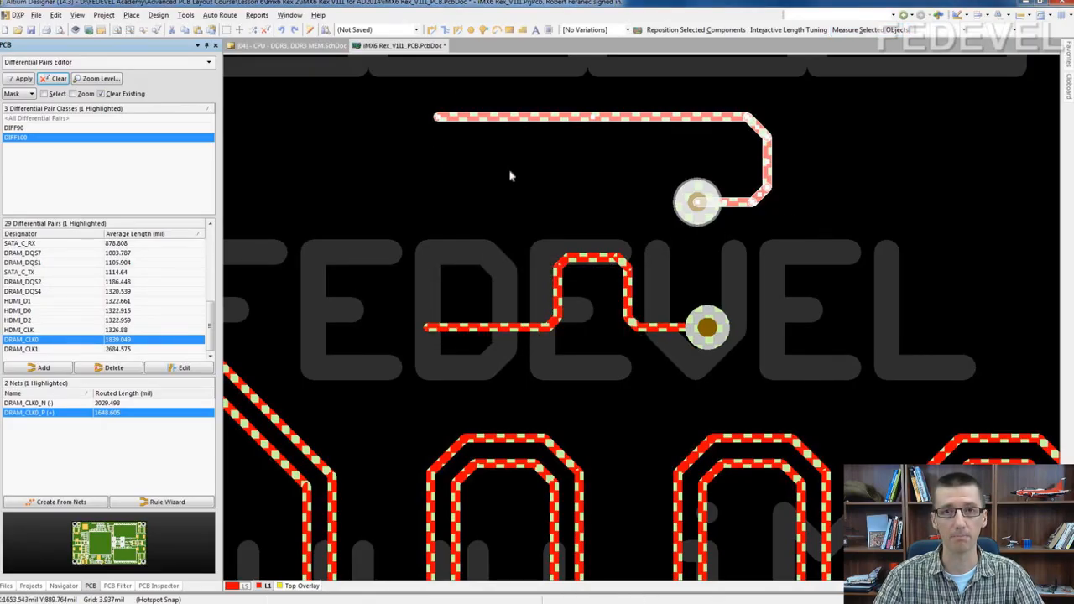
pyautogui.moveTo(354, 232)
pyautogui.mouseDown()
pyautogui.moveTo(690, 372)
pyautogui.moveTo(806, 391)
pyautogui.mouseUp()
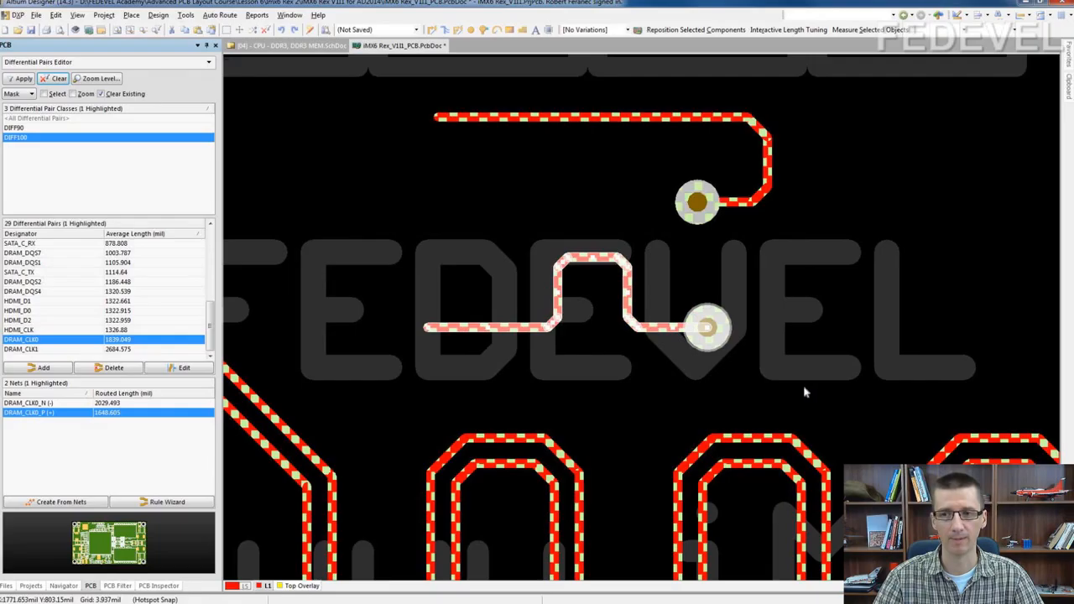
pyautogui.moveTo(412, 94)
pyautogui.mouseDown()
pyautogui.moveTo(505, 140)
pyautogui.moveTo(807, 241)
pyautogui.mouseUp()
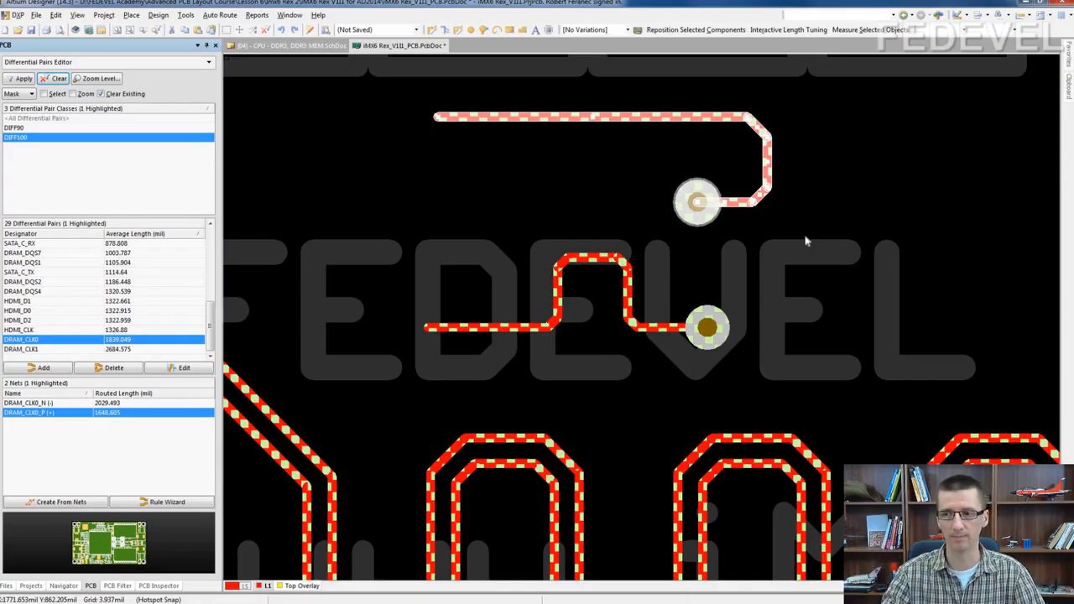
pyautogui.click(718, 93)
pyautogui.moveTo(401, 97)
pyautogui.mouseDown()
pyautogui.moveTo(610, 147)
pyautogui.moveTo(817, 227)
pyautogui.moveTo(819, 238)
pyautogui.mouseUp()
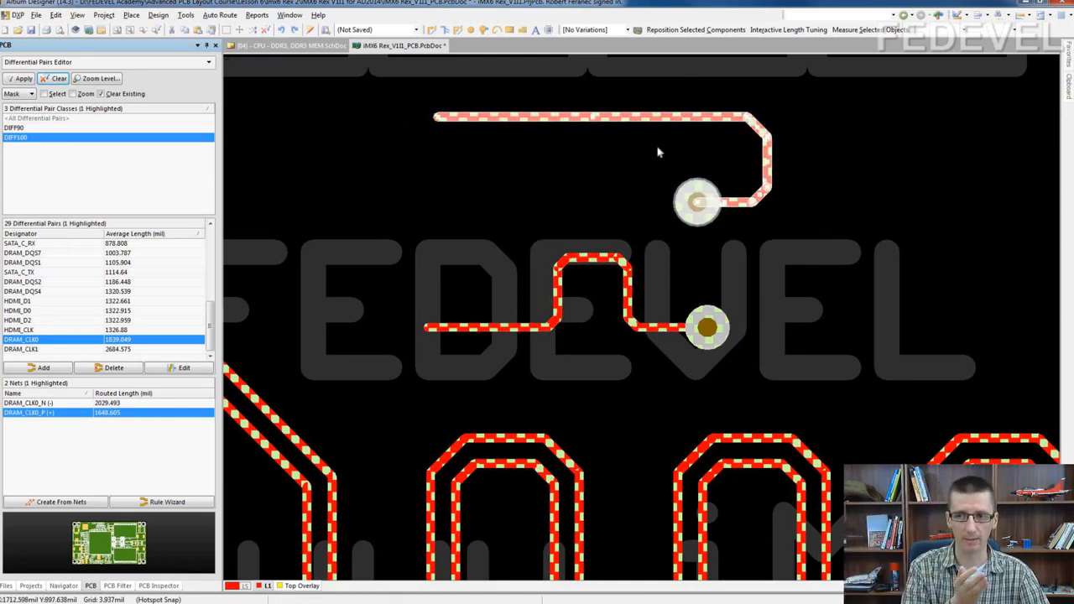
pyautogui.click(393, 105)
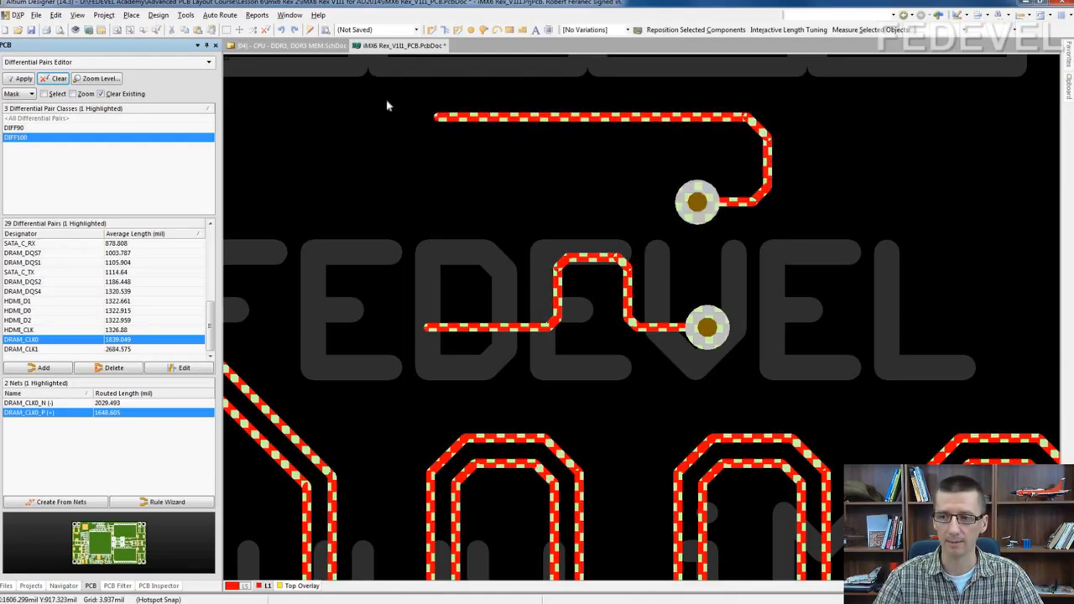
pyautogui.moveTo(355, 99)
pyautogui.mouseDown()
pyautogui.moveTo(540, 140)
pyautogui.moveTo(835, 244)
pyautogui.mouseUp()
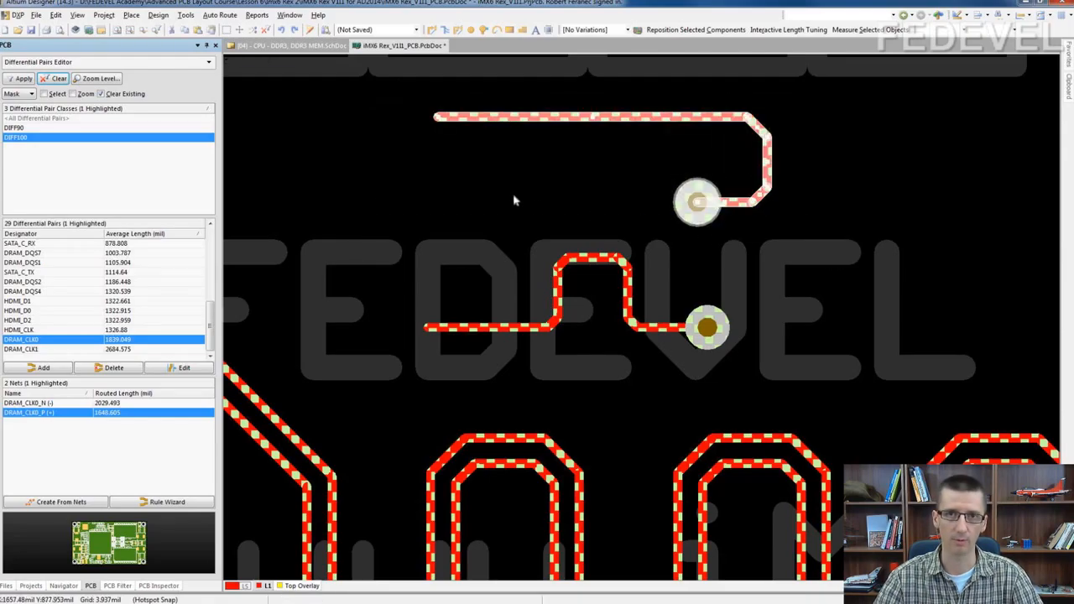
pyautogui.click(422, 174)
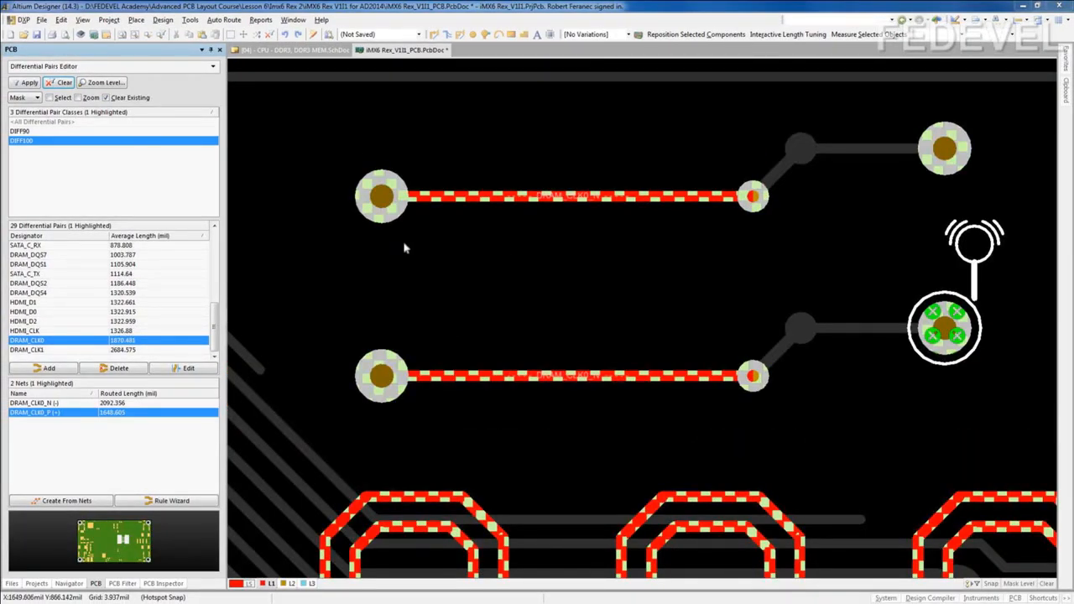
# Step: Highlight the upper multi-layer sample track's segments separately on layers L1, L2 and L3
pyautogui.press('s')
pyautogui.press('i')
pyautogui.click(329, 128)
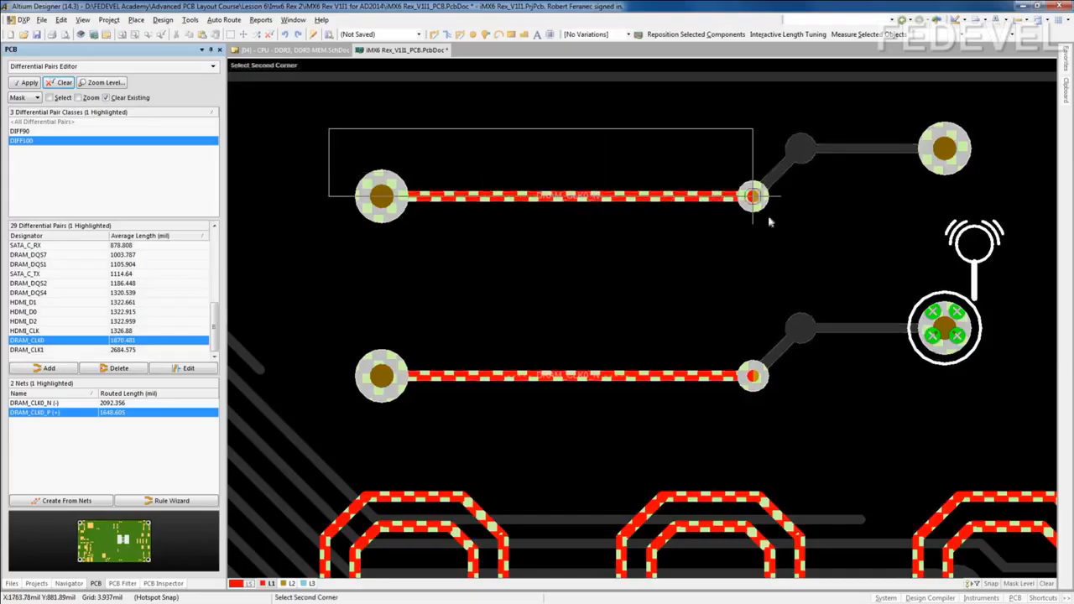
pyautogui.click(812, 252)
pyautogui.click(290, 583)
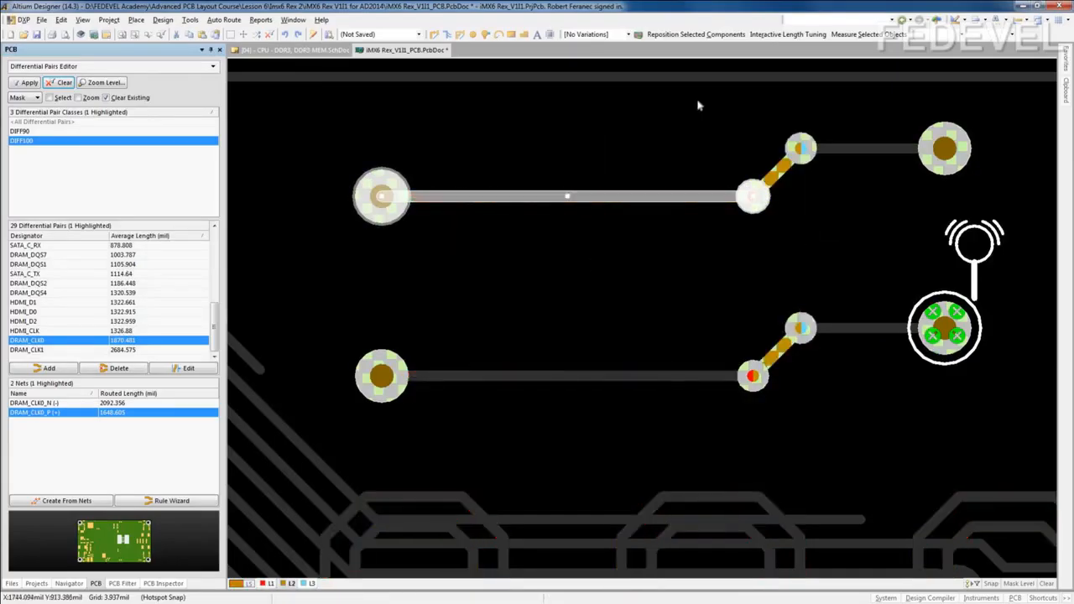
pyautogui.moveTo(698, 104)
pyautogui.mouseDown()
pyautogui.moveTo(815, 223)
pyautogui.moveTo(846, 233)
pyautogui.mouseUp()
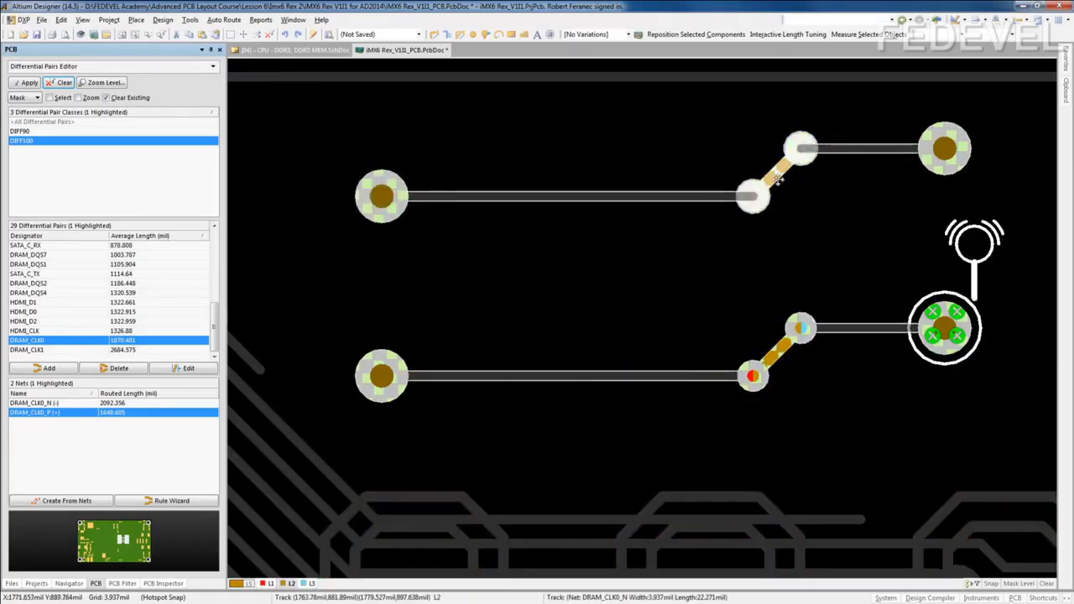
pyautogui.press('KP_Multiply')
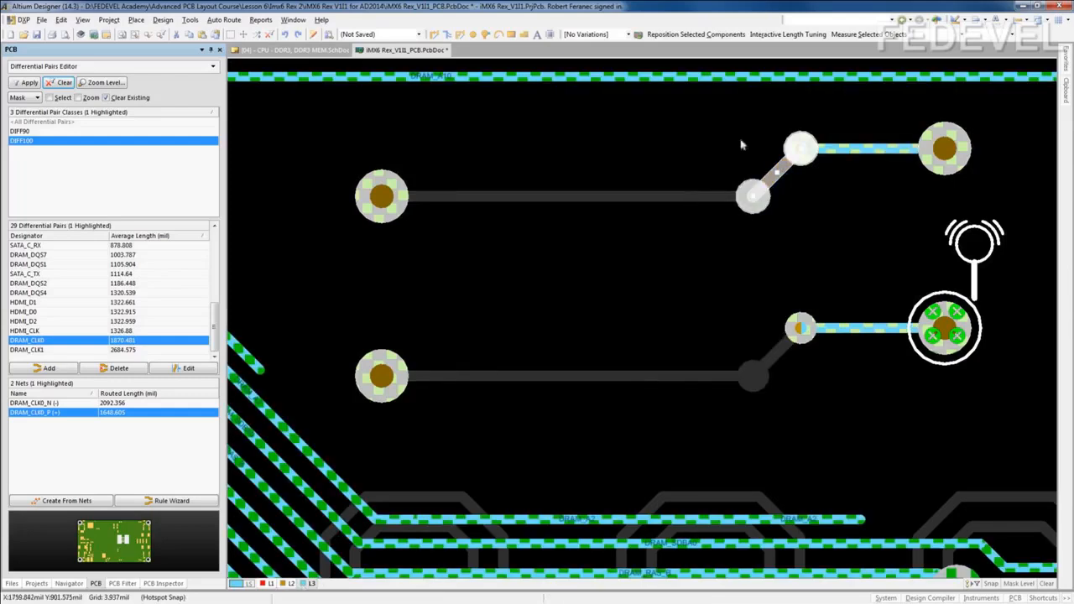
pyautogui.moveTo(761, 109); pyautogui.dragTo(993, 192)
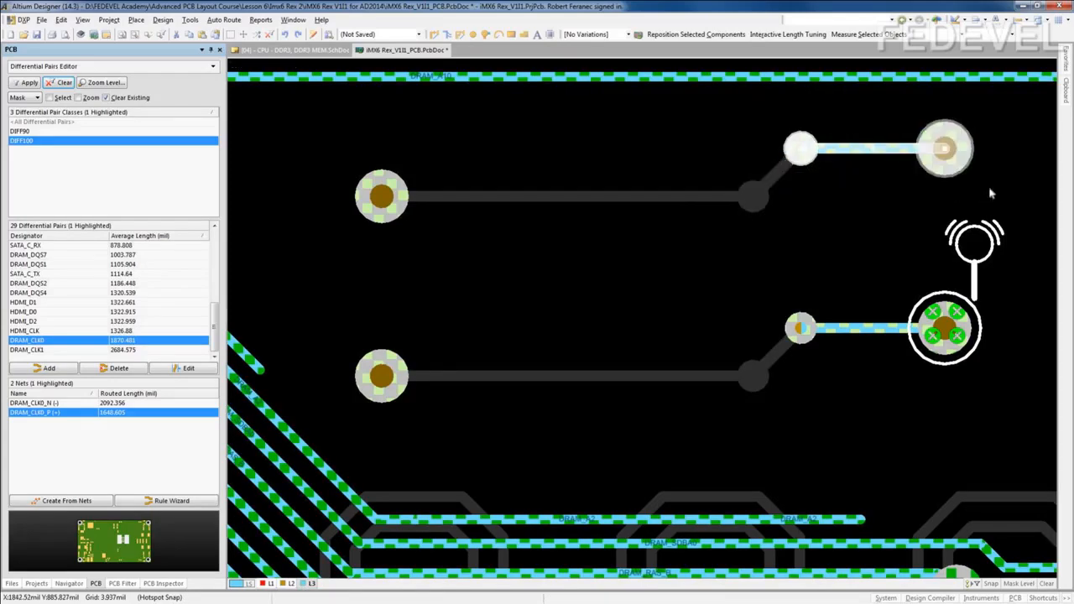
# Step: Show all three signal layers together and highlight the complete upper sample track with its vias
pyautogui.click(583, 283)
pyautogui.hotkey('shift', 's')
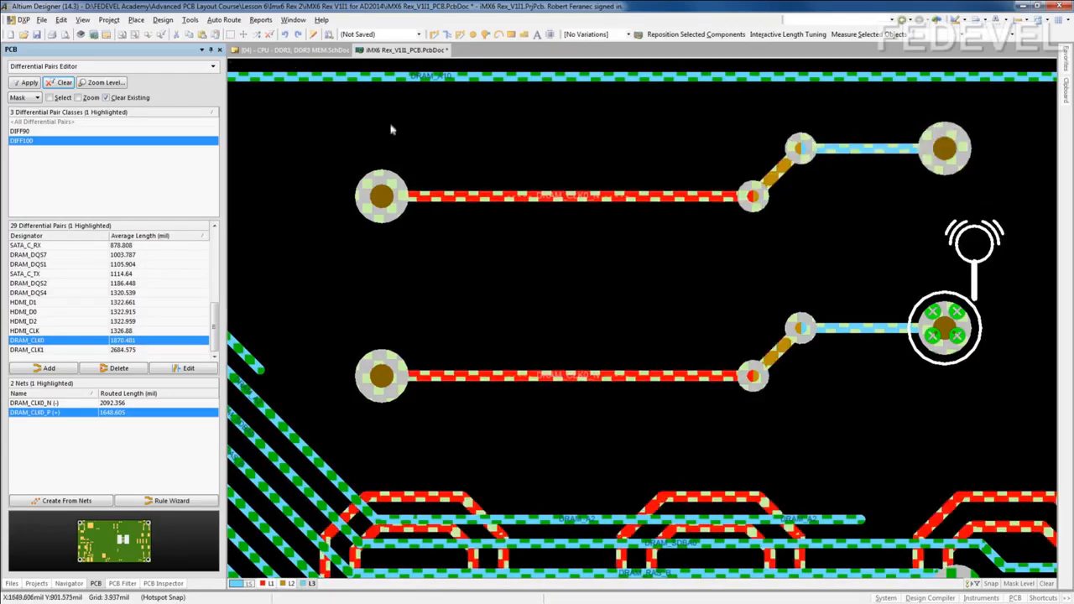
pyautogui.moveTo(285, 92); pyautogui.dragTo(1019, 232)
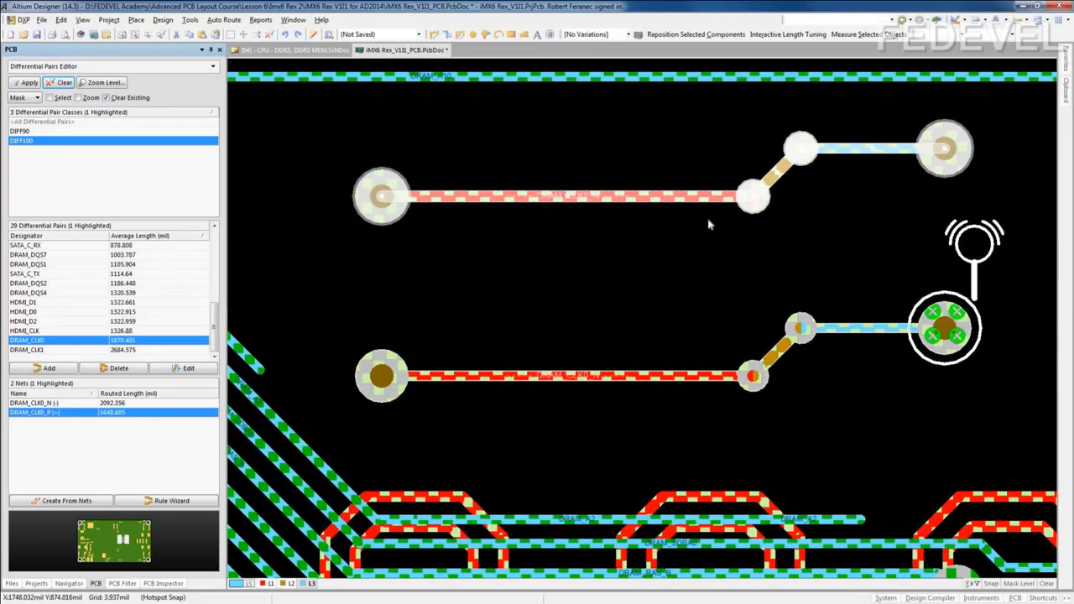
pyautogui.click(719, 284)
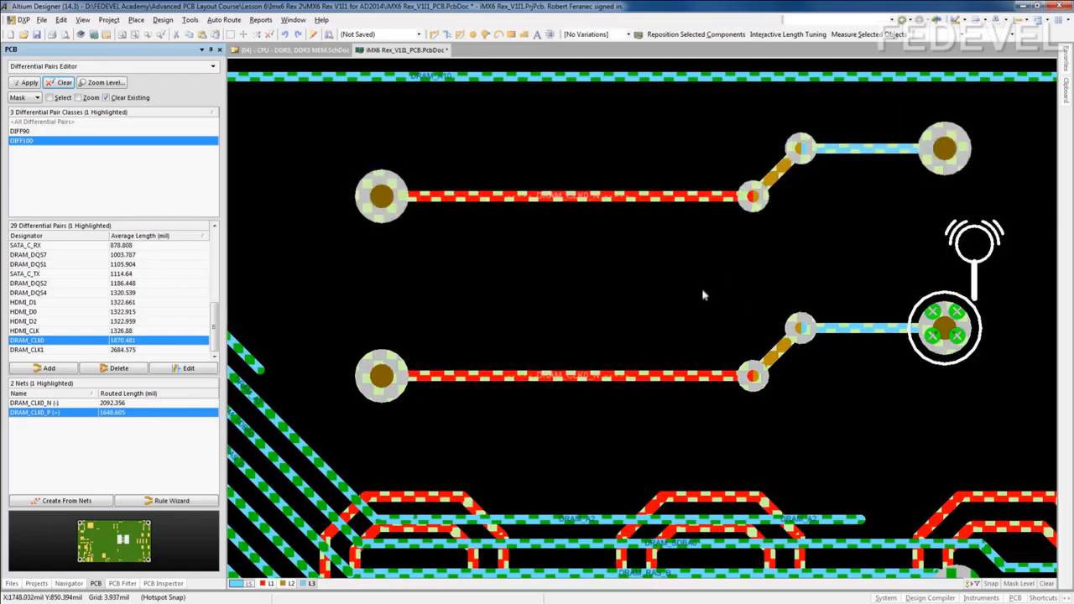
# Step: Delete the lower track's L2 diagonal with its vias and reroute it diagonally backwards through a new via joining the L3 segment
pyautogui.moveTo(697, 294); pyautogui.dragTo(845, 428)
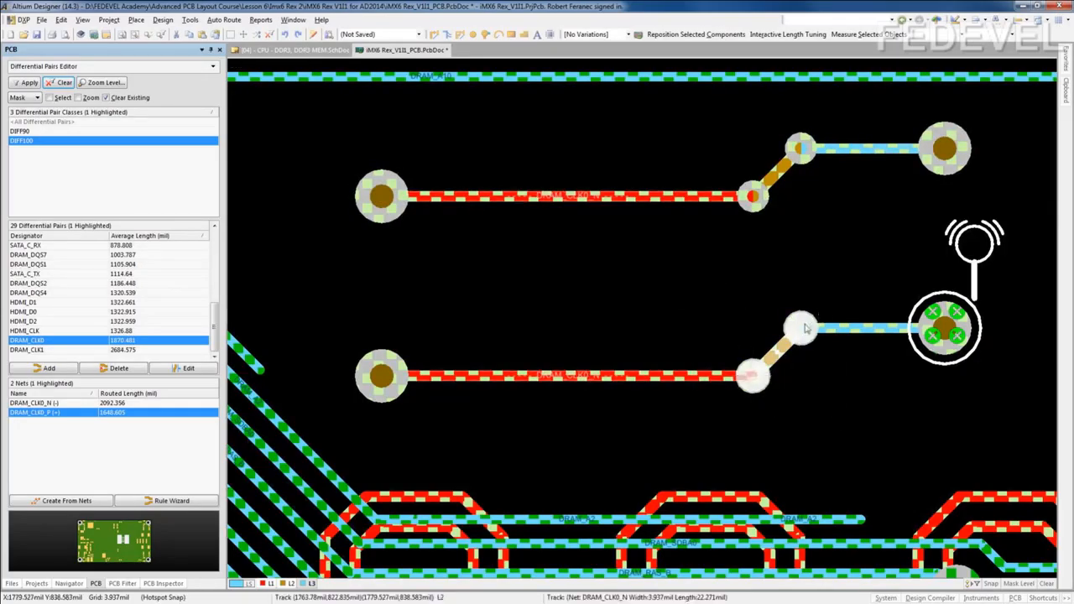
pyautogui.press('Delete')
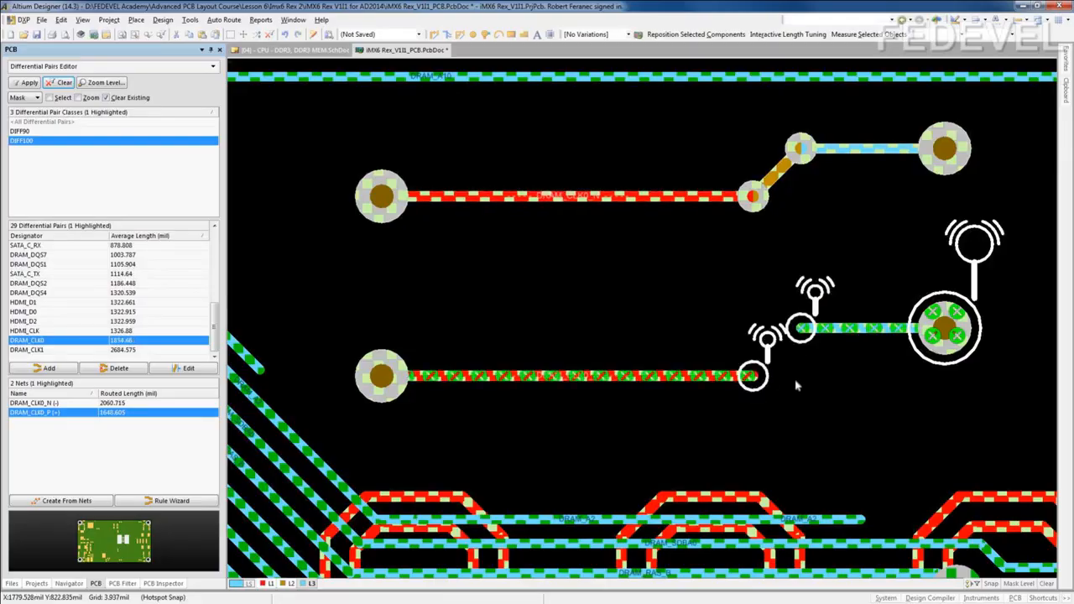
pyautogui.hotkey('ctrl', 'w')
pyautogui.click(752, 377)
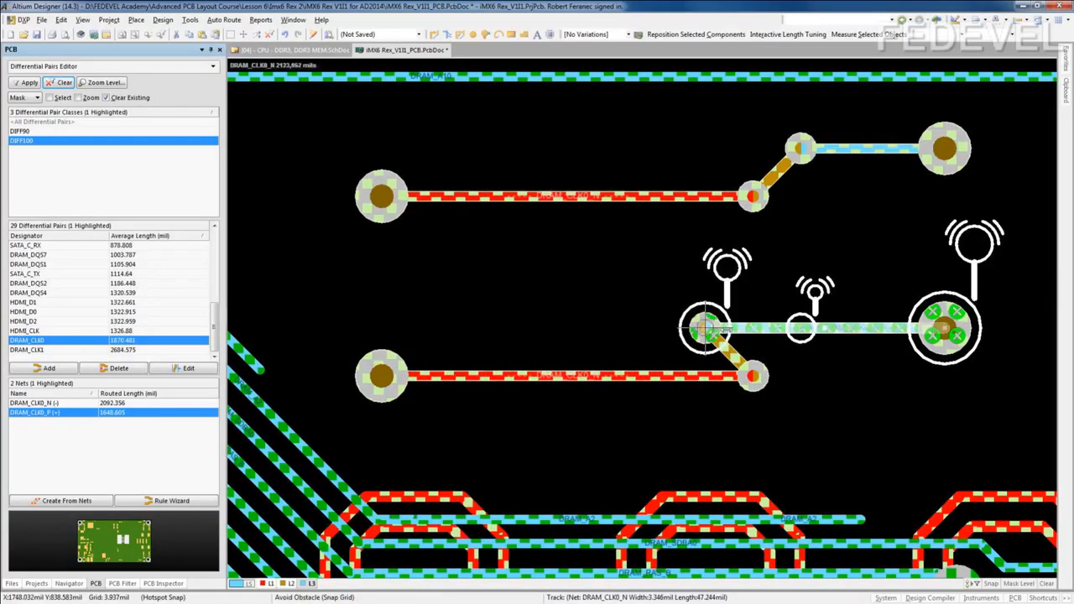
pyautogui.click(705, 329)
# Step: Measure the total length of the upper multi-layer track from via to via
pyautogui.moveTo(293, 98); pyautogui.dragTo(996, 232)
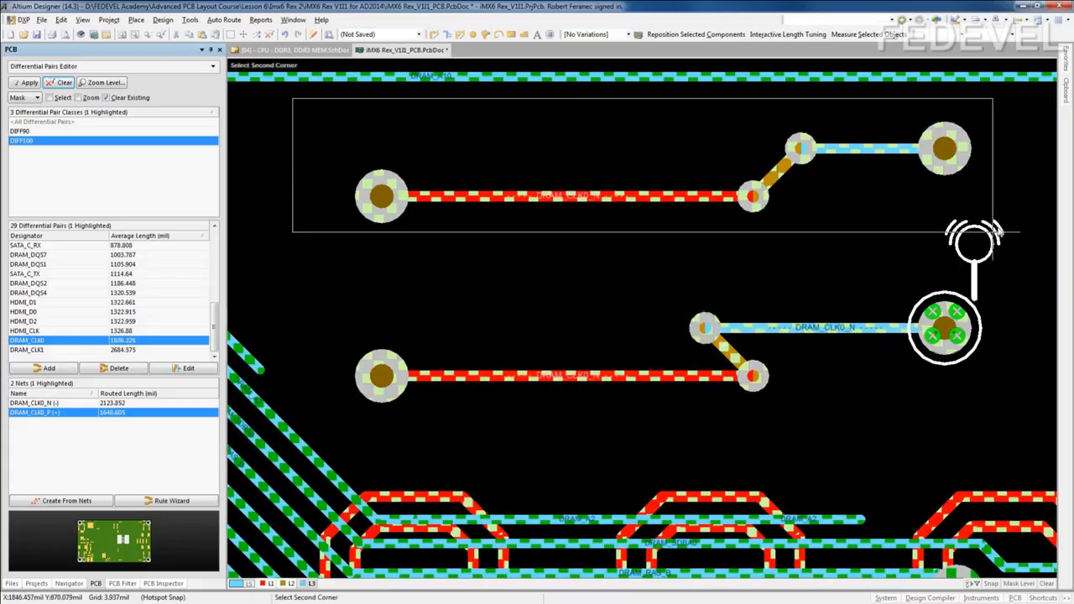
pyautogui.click(997, 233)
pyautogui.click(856, 35)
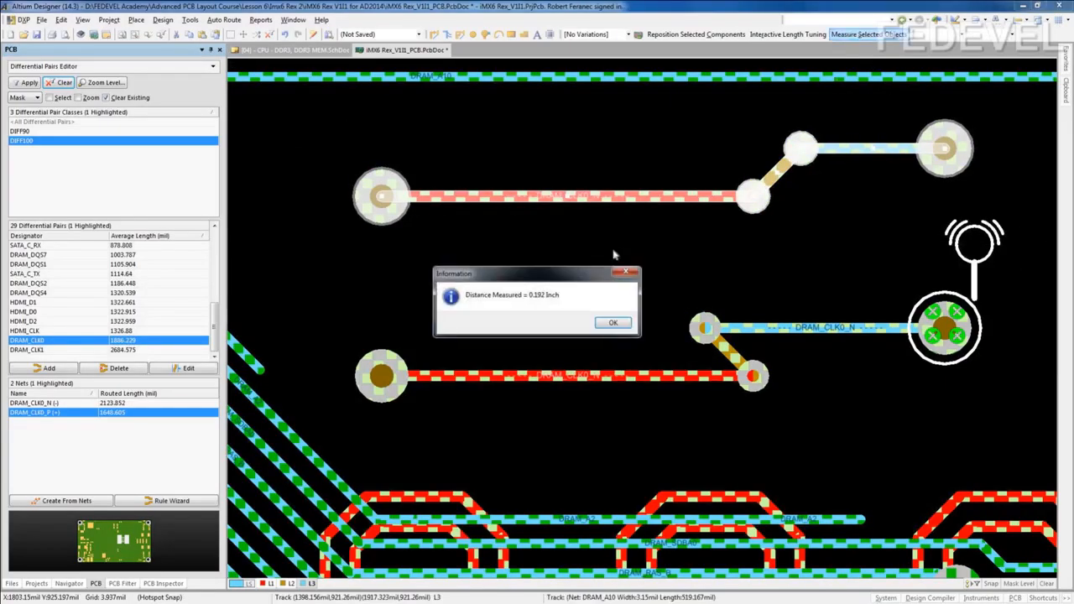
pyautogui.click(611, 323)
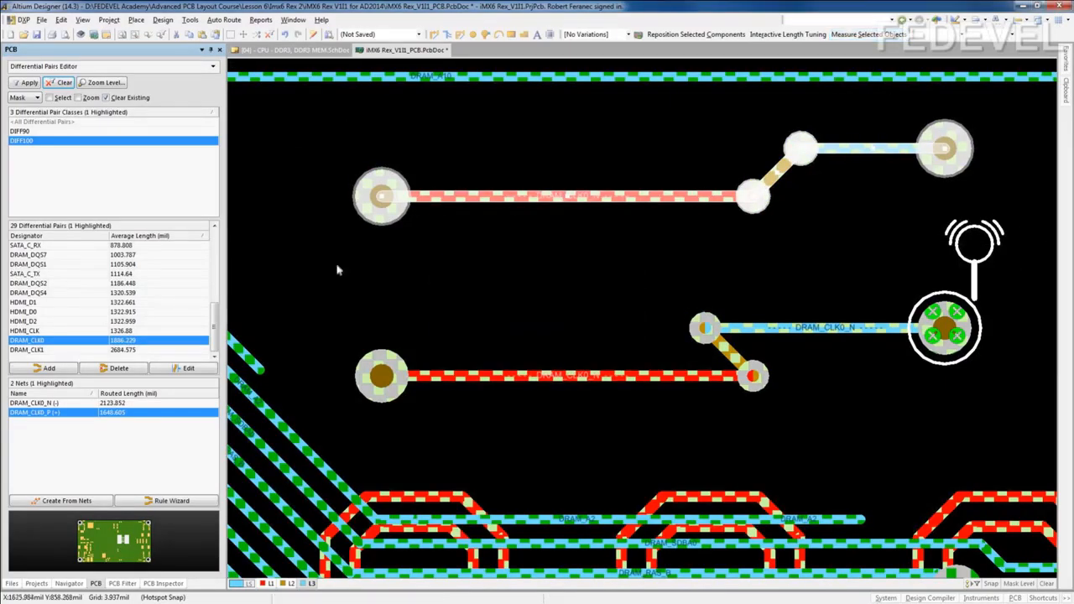
# Step: Measure the total length of the rerouted lower track across all its layers, and select the whole track again
pyautogui.moveTo(312, 249); pyautogui.dragTo(1045, 465)
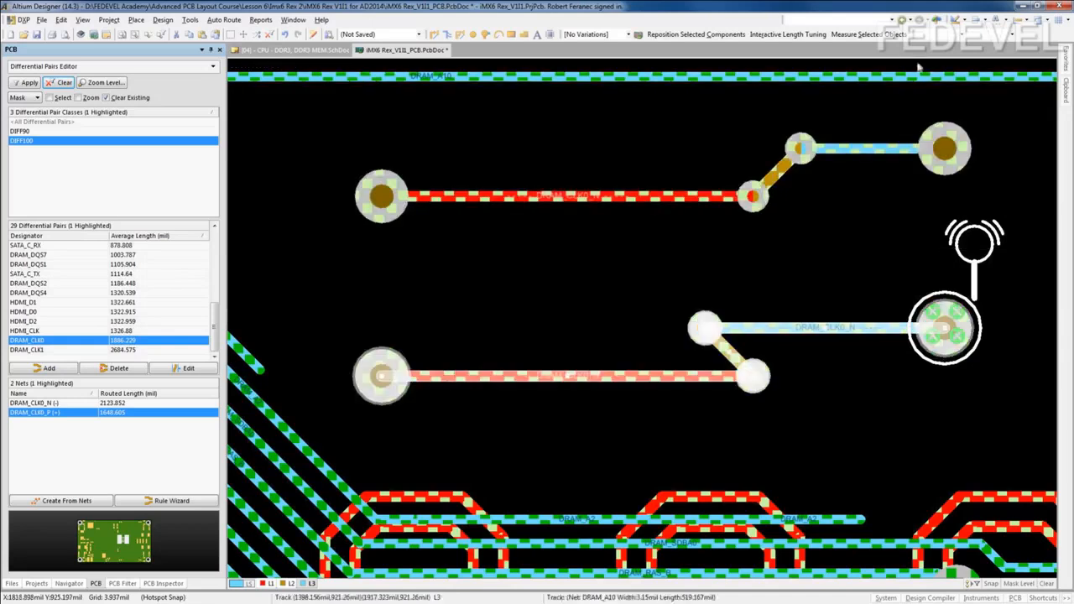
pyautogui.click(860, 34)
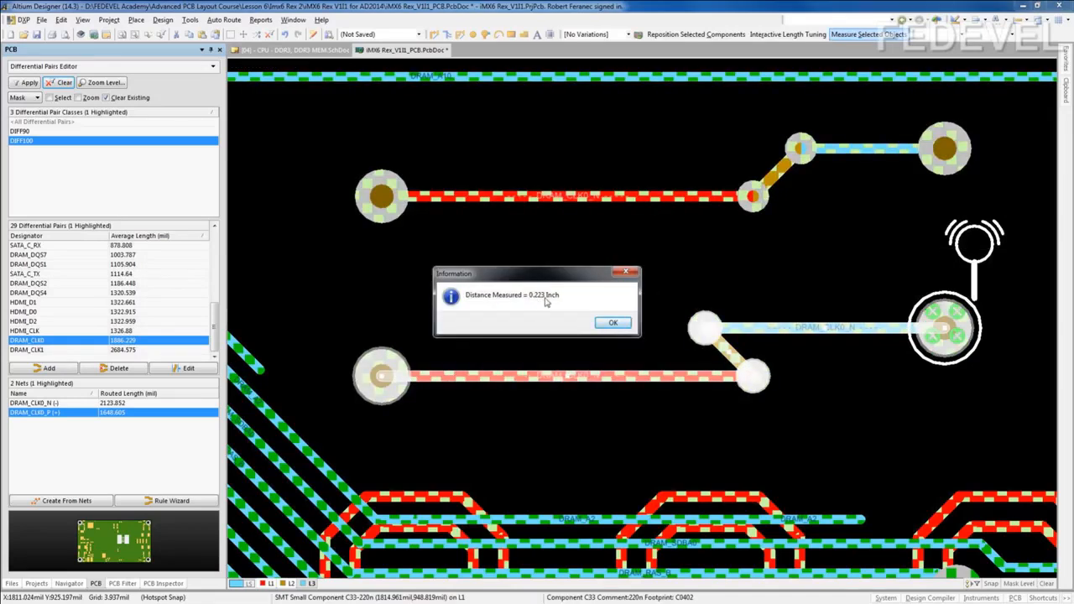
pyautogui.click(613, 323)
pyautogui.press('s')
pyautogui.press('i')
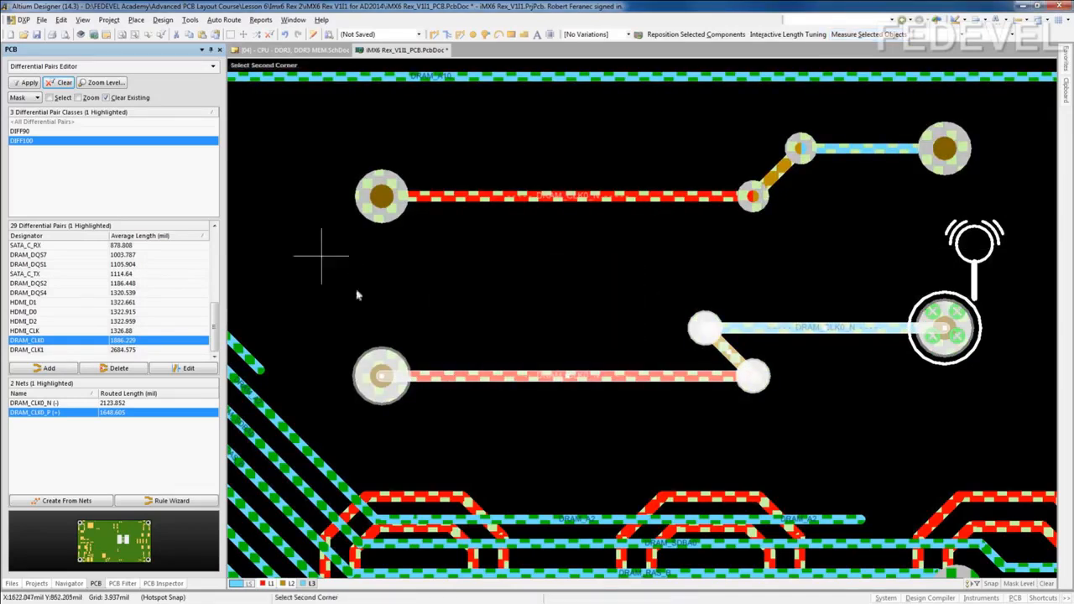
pyautogui.click(323, 257)
pyautogui.click(1049, 463)
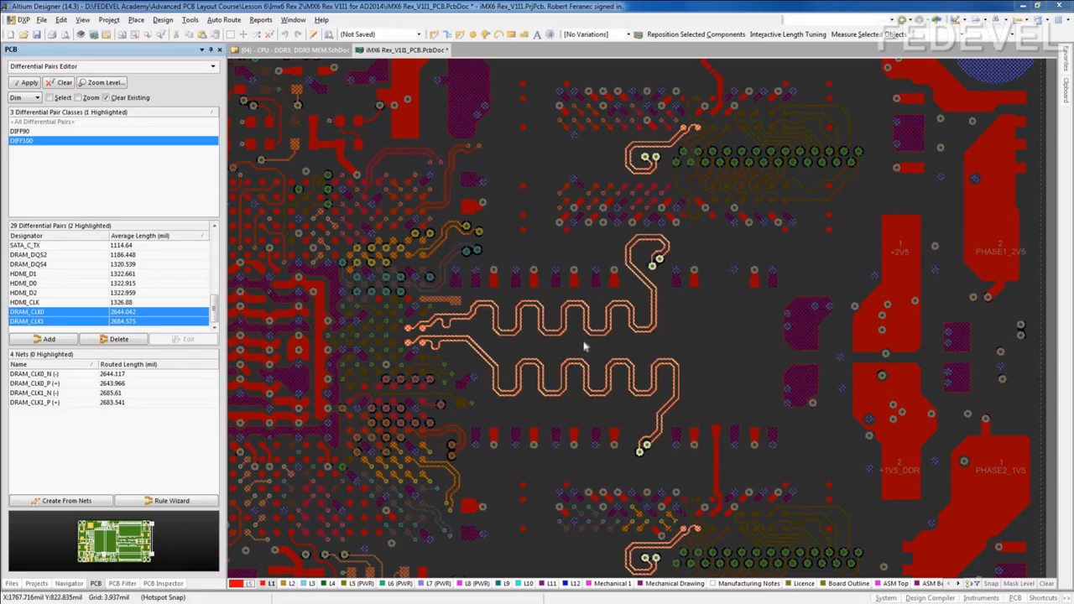
pyautogui.moveTo(712, 328); pyautogui.dragTo(692, 331, button='right')
pyautogui.keyDown('ctrl'); pyautogui.scroll(-1, 671, 319); pyautogui.keyUp('ctrl')
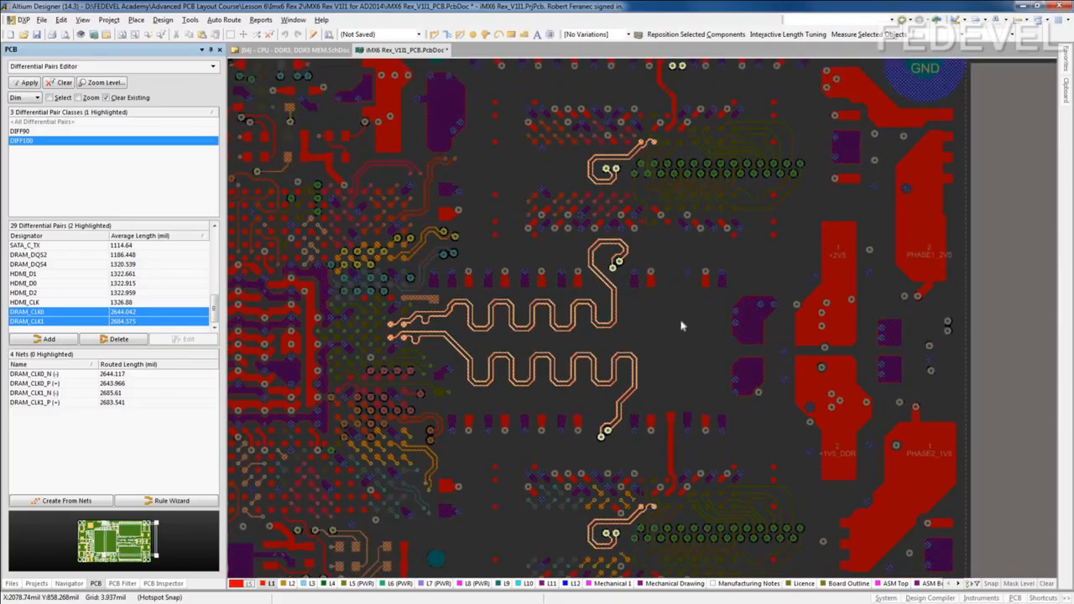
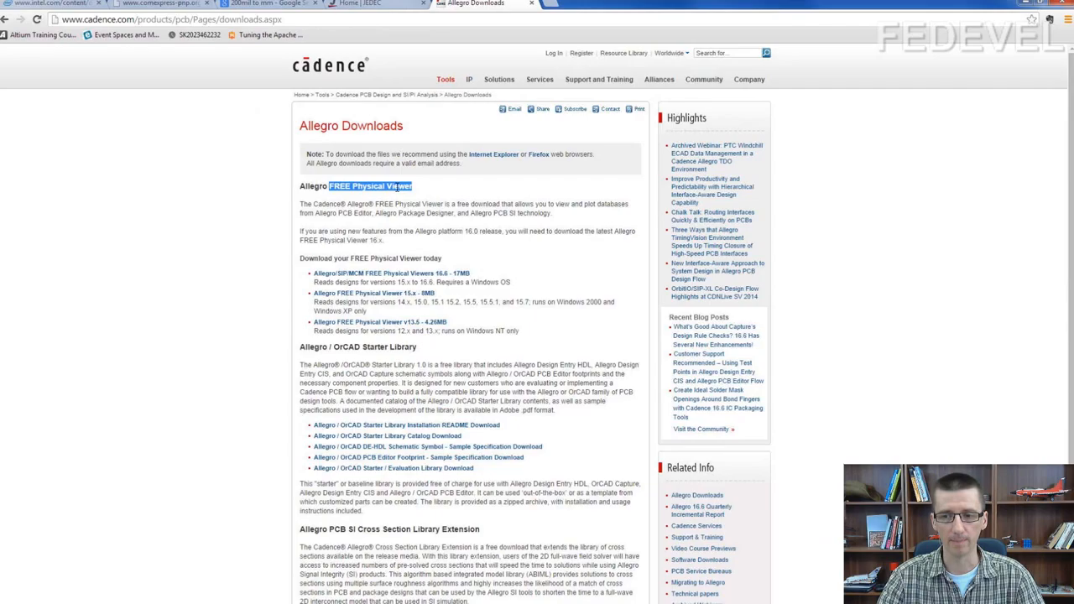
# Step: View the JEDEC home page and the Cadence Allegro Downloads page in the browser as sources for reference designs and the viewer
pyautogui.click(379, 4)
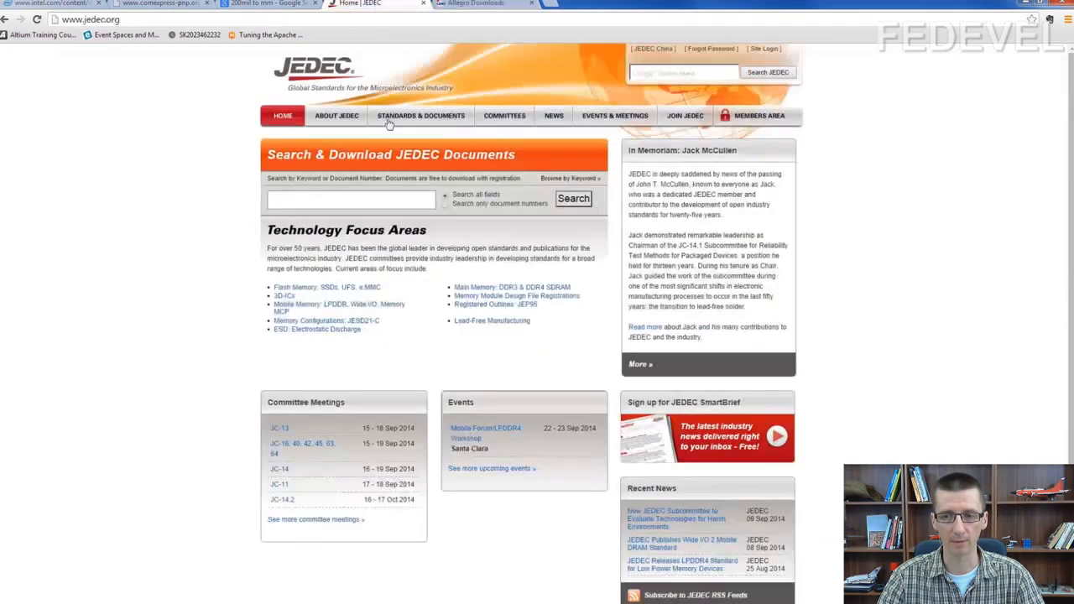
pyautogui.click(487, 5)
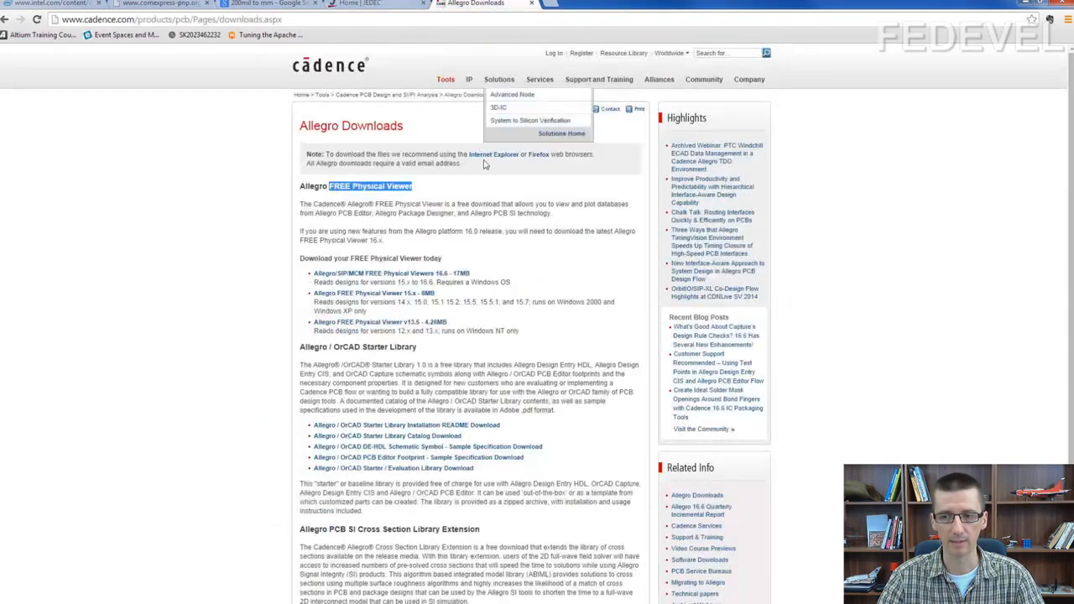
pyautogui.click(370, 6)
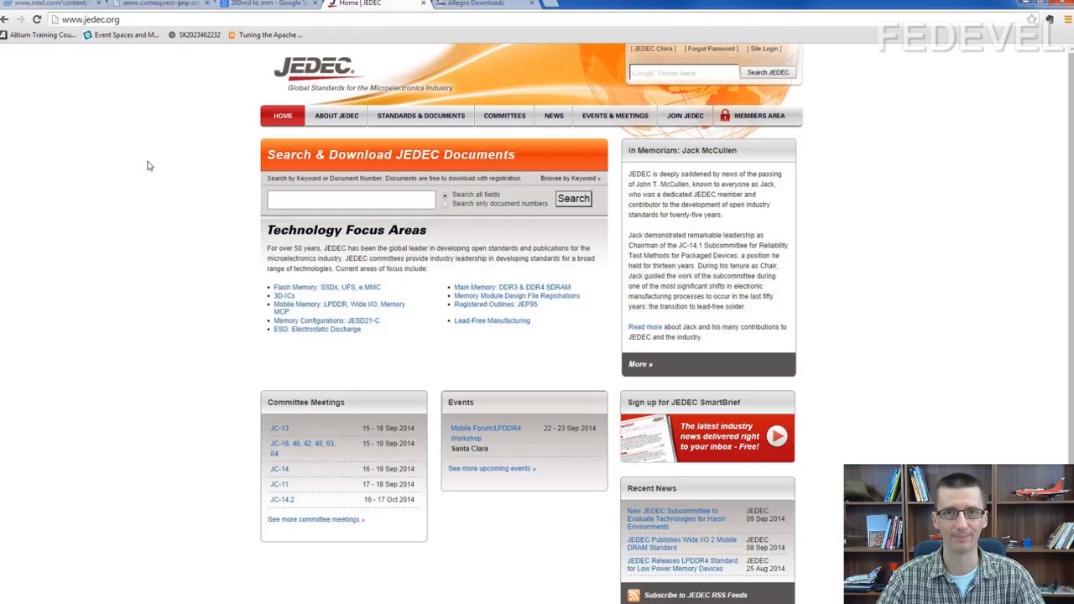
# Step: Switch to Allegro Free Physical Viewer and measure the yellow track from pin J1.59 to D8.K2 and the blue track from J1.180 to D0.K2
pyautogui.hotkey('alt', 'Tab')
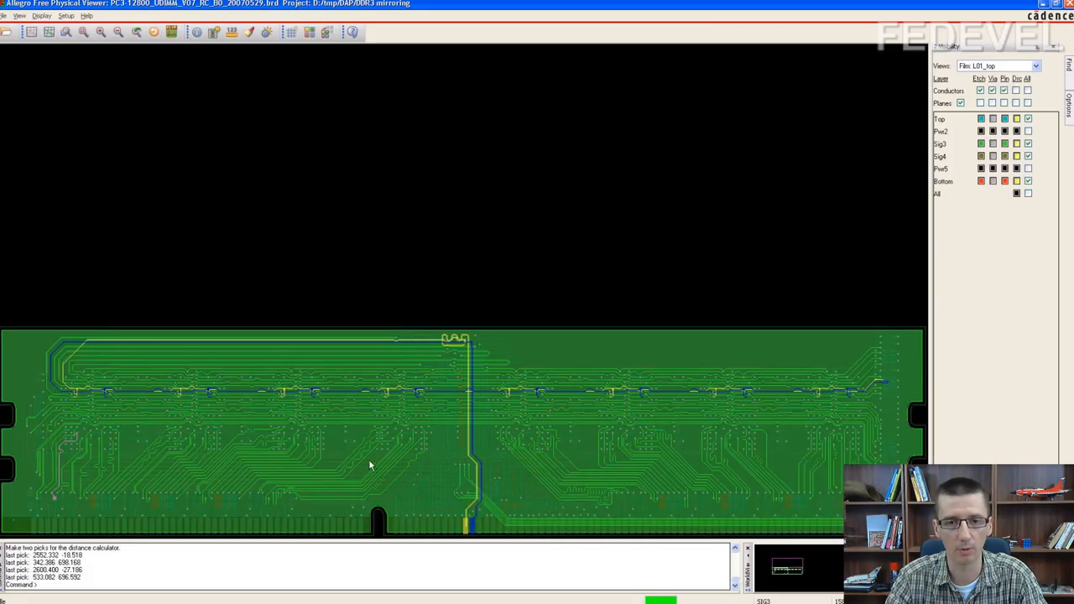
pyautogui.click(65, 32)
pyautogui.click(2, 282)
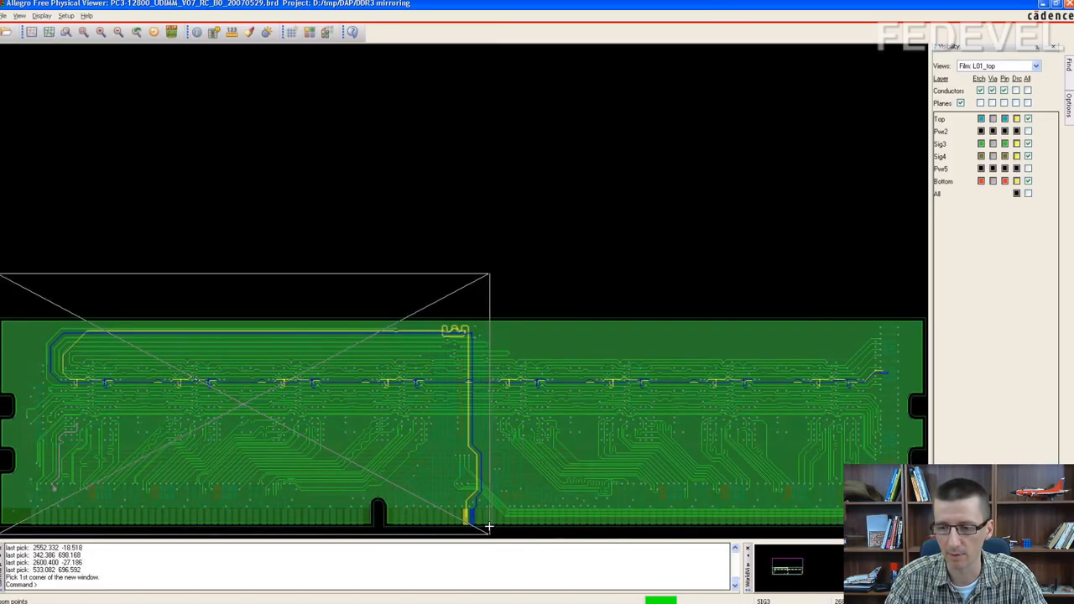
pyautogui.click(490, 528)
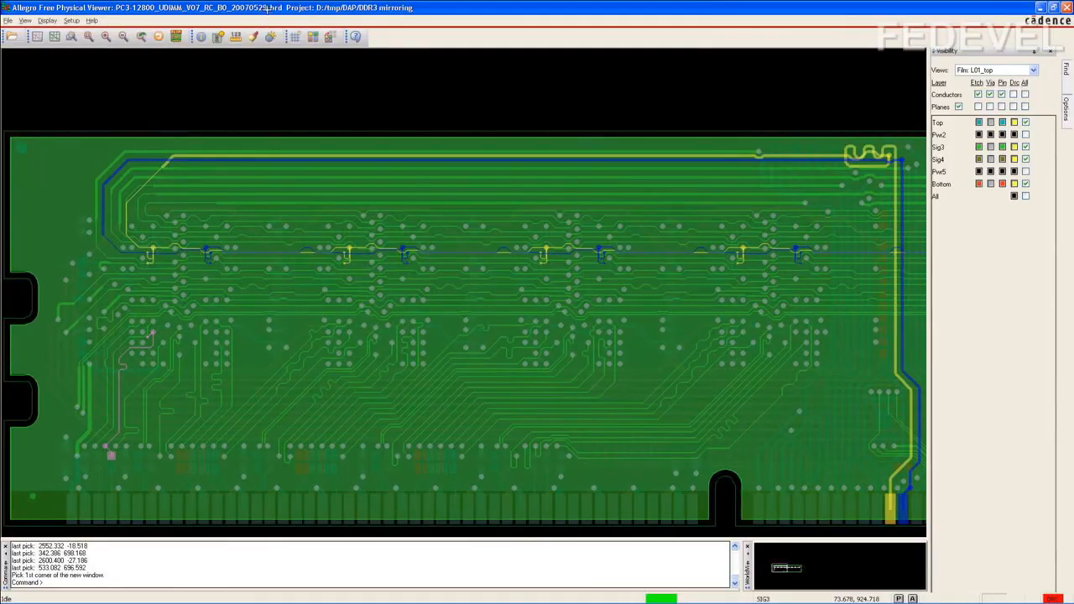
pyautogui.click(235, 36)
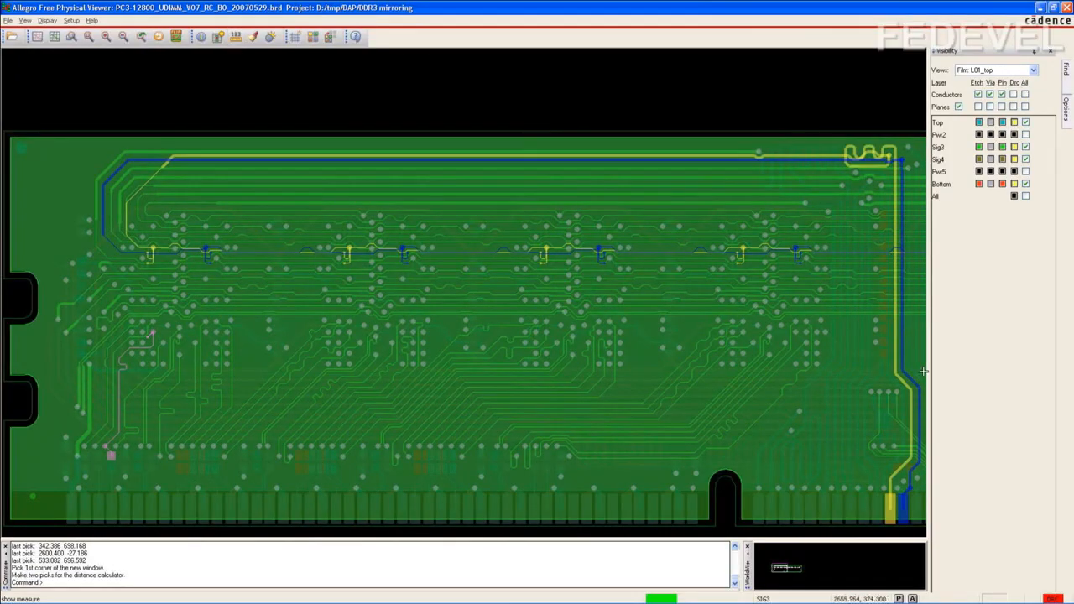
pyautogui.click(891, 507)
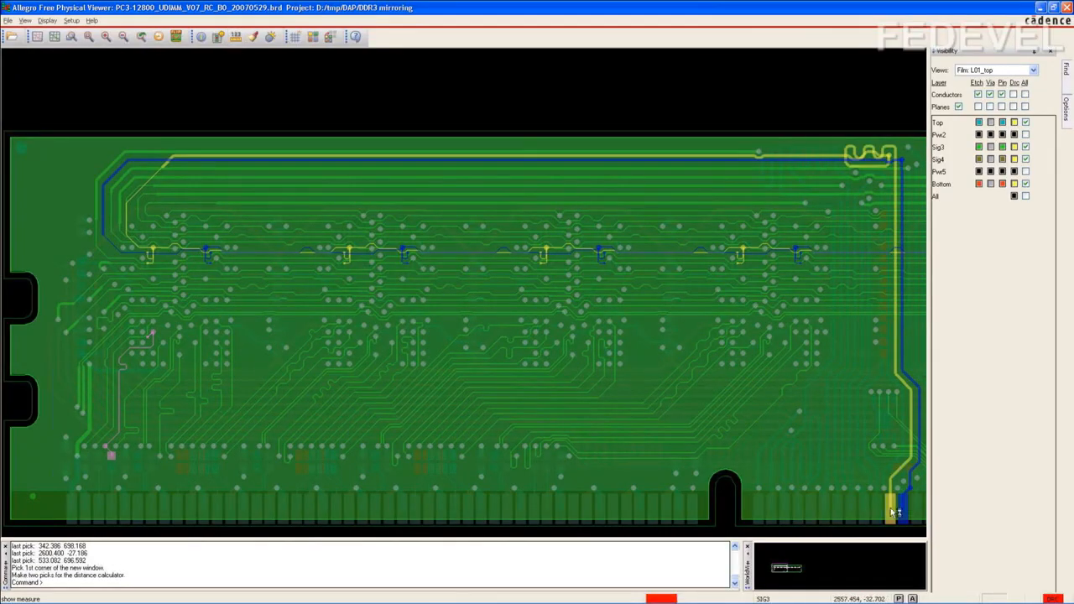
pyautogui.click(149, 264)
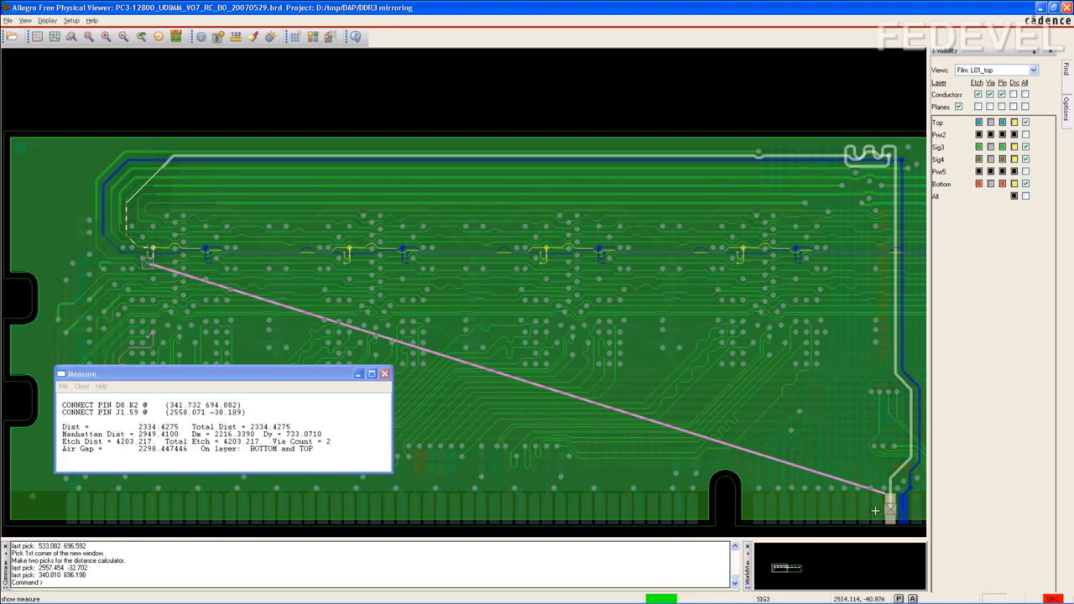
pyautogui.click(902, 509)
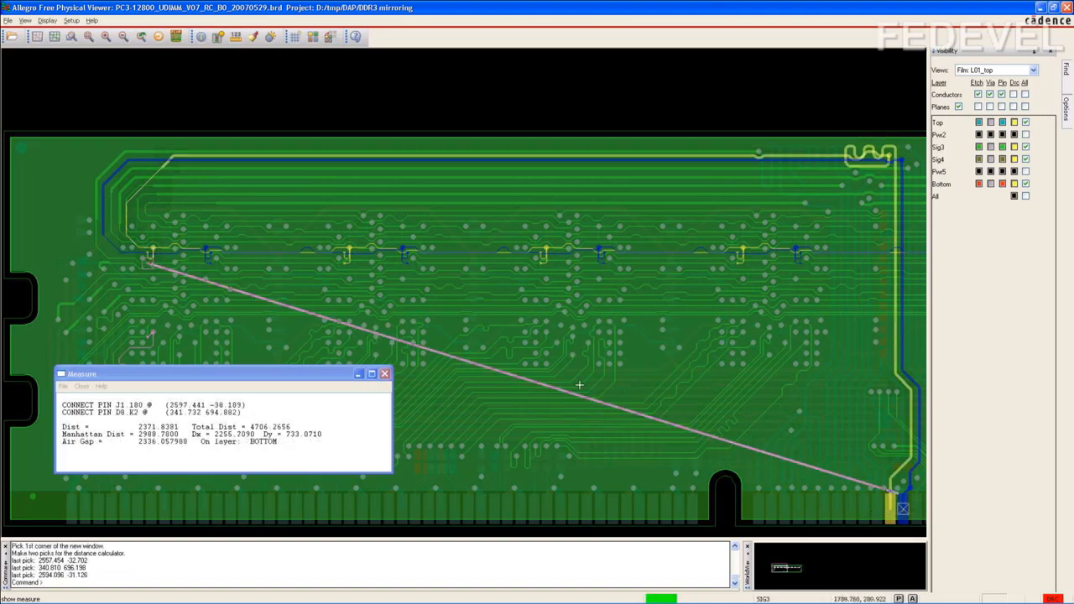
pyautogui.click(210, 262)
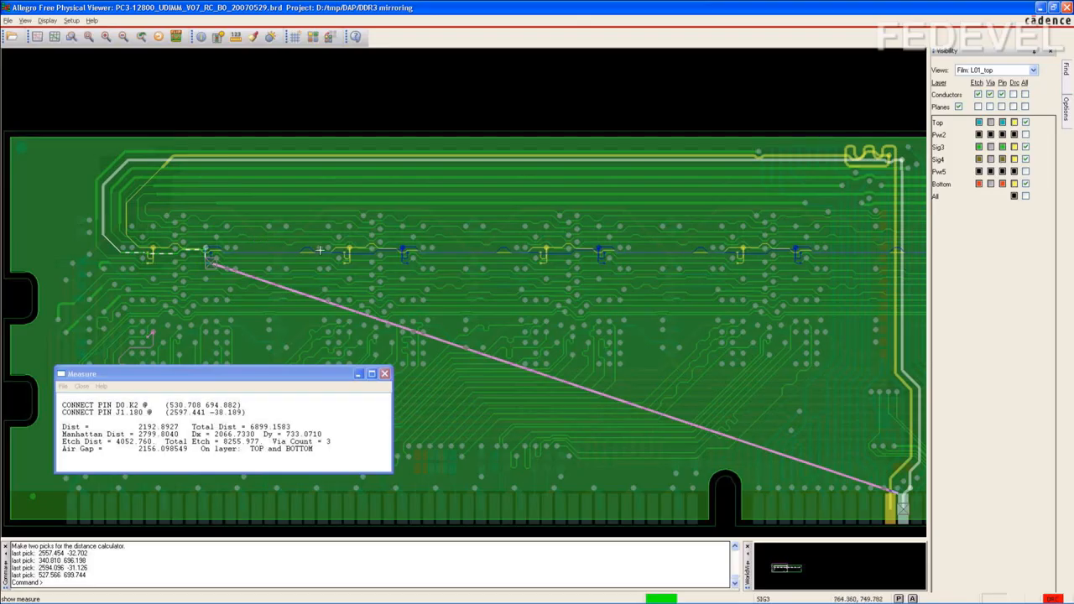
# Step: Measure the yellow track between pins D0.L8 and D1.L8, and the blue track's matching section between the same two chips
pyautogui.click(149, 252)
pyautogui.click(345, 252)
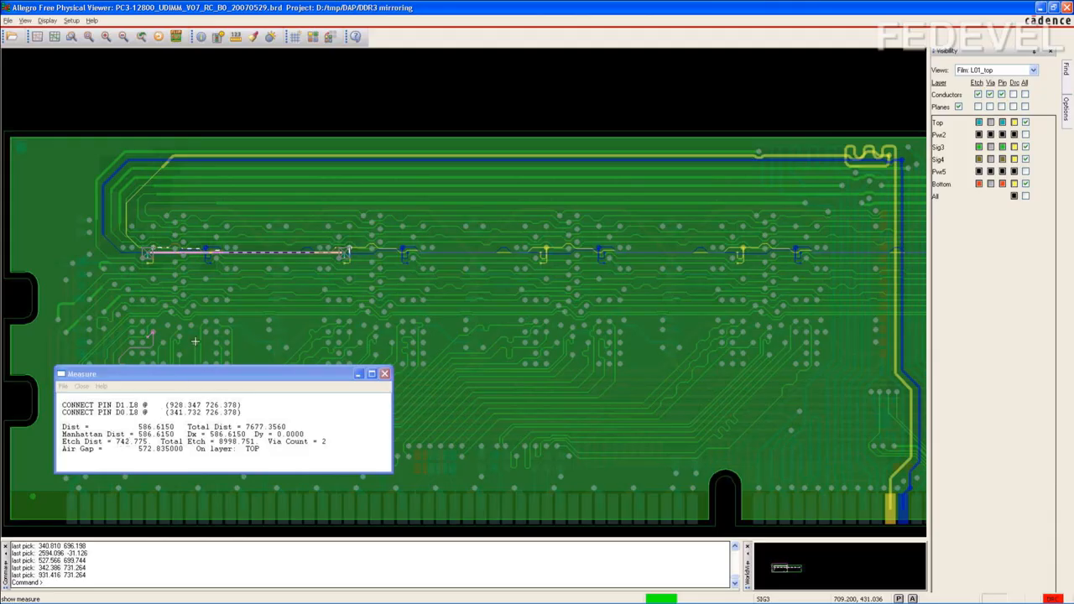
pyautogui.click(212, 253)
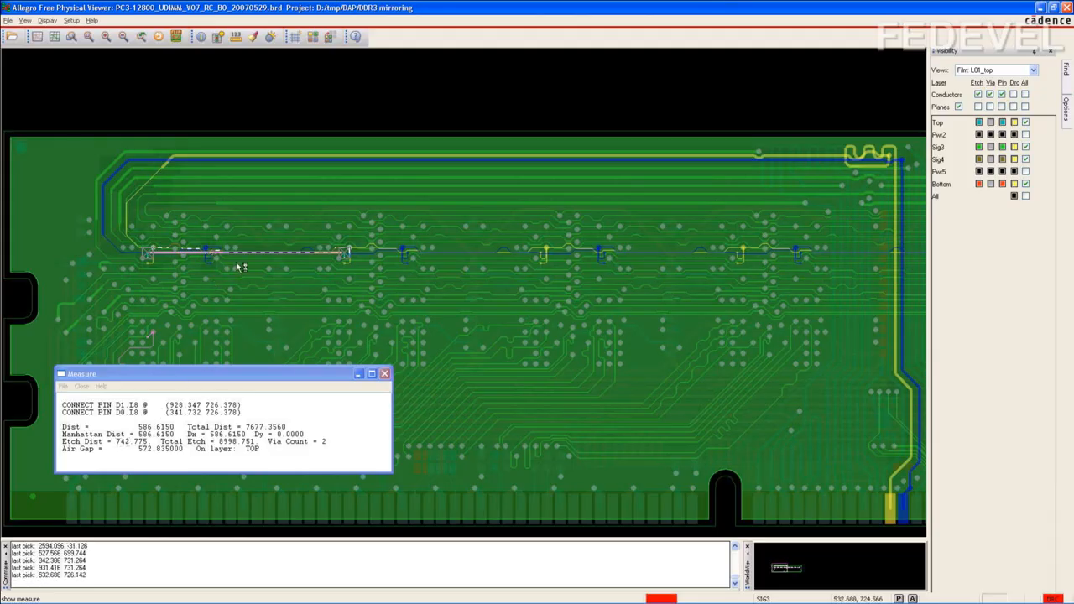
pyautogui.click(408, 254)
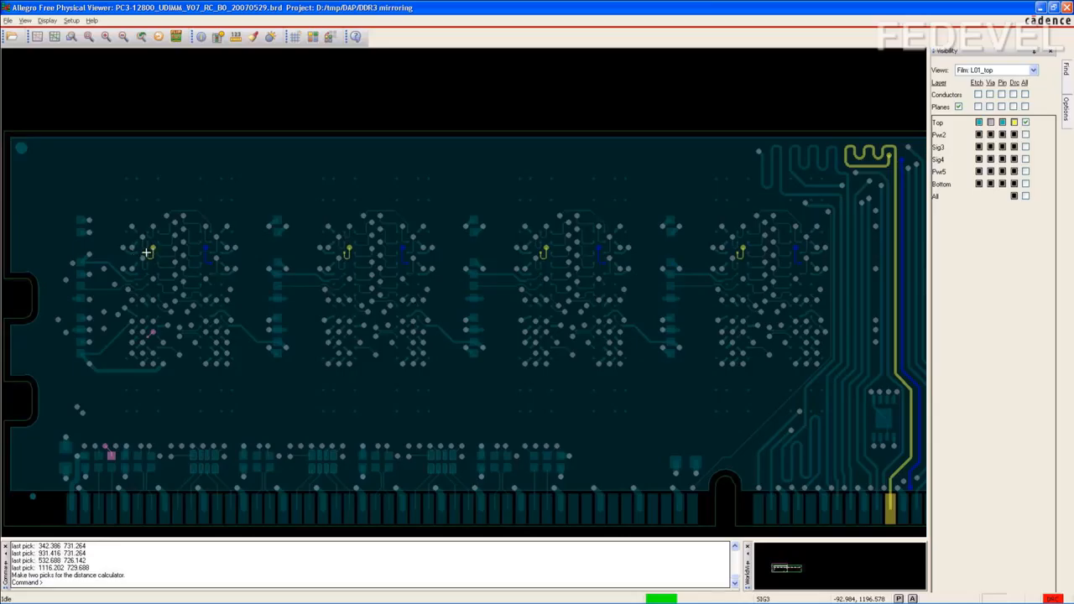
# Step: Check the net names of the yellow and blue tracks at the second memory chip on the Top layer
pyautogui.click(106, 39)
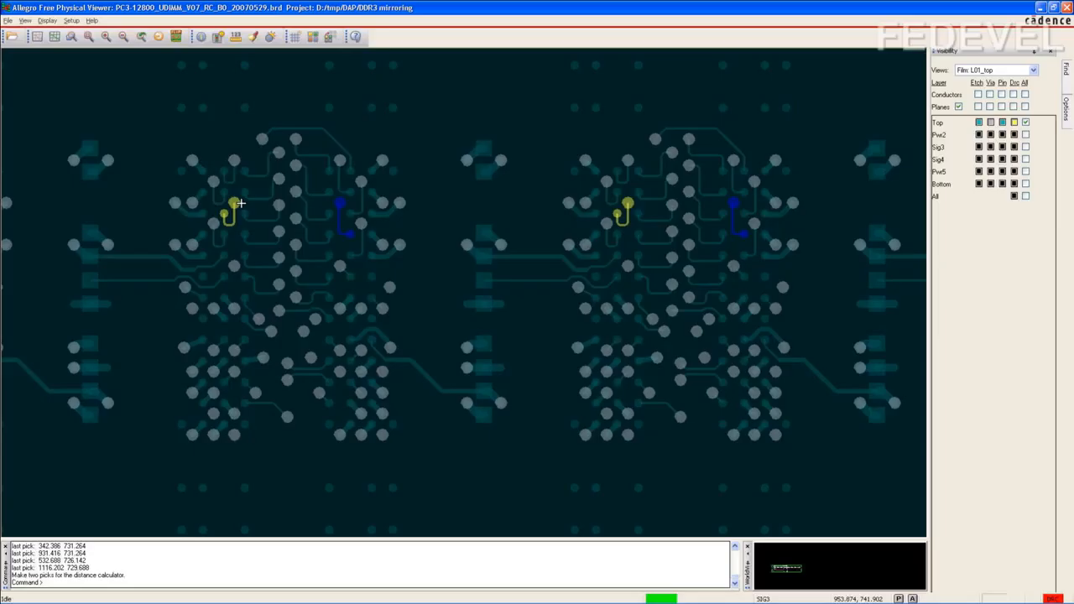
pyautogui.click(201, 37)
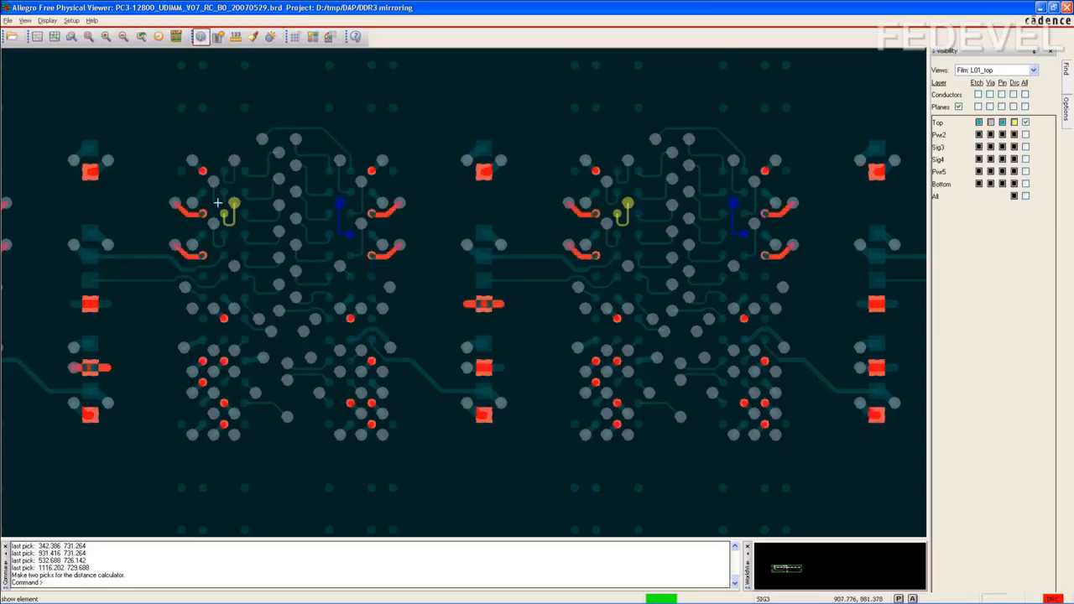
pyautogui.moveTo(224, 214)
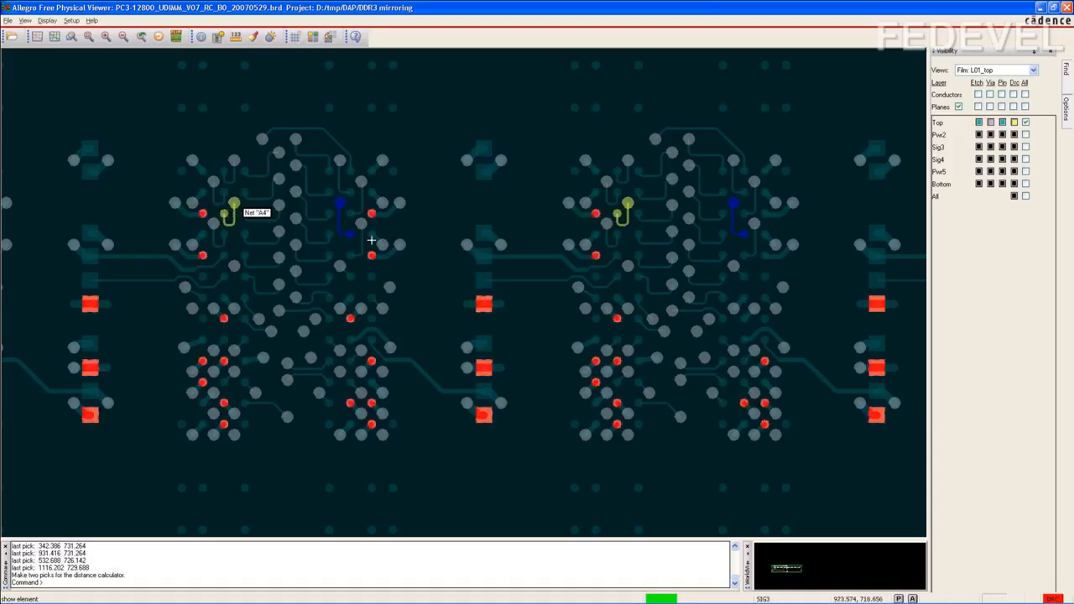
pyautogui.moveTo(350, 233)
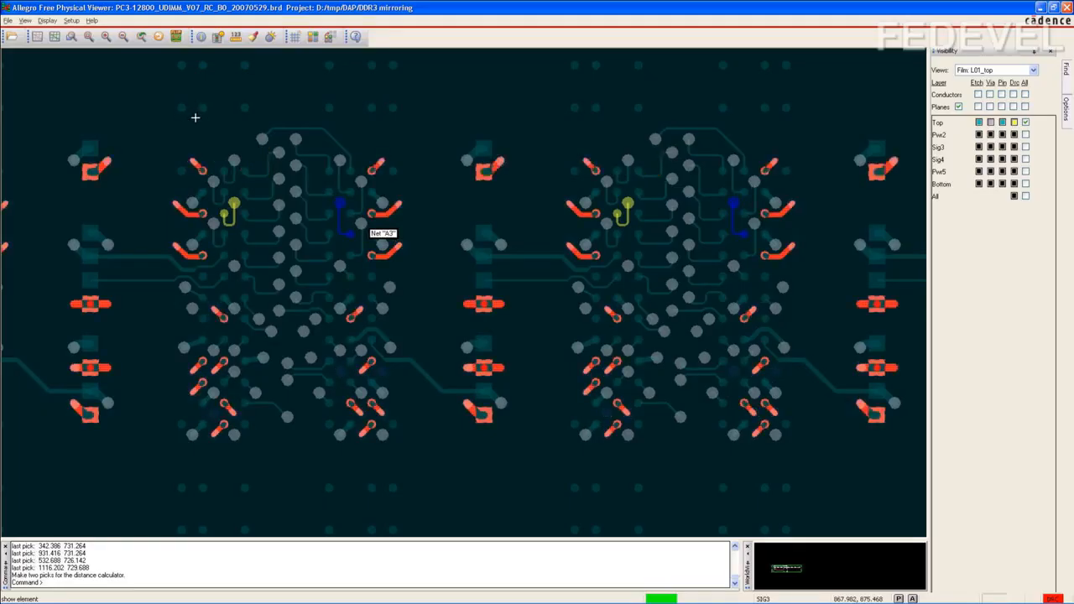
pyautogui.rightClick(195, 118)
pyautogui.click(202, 120)
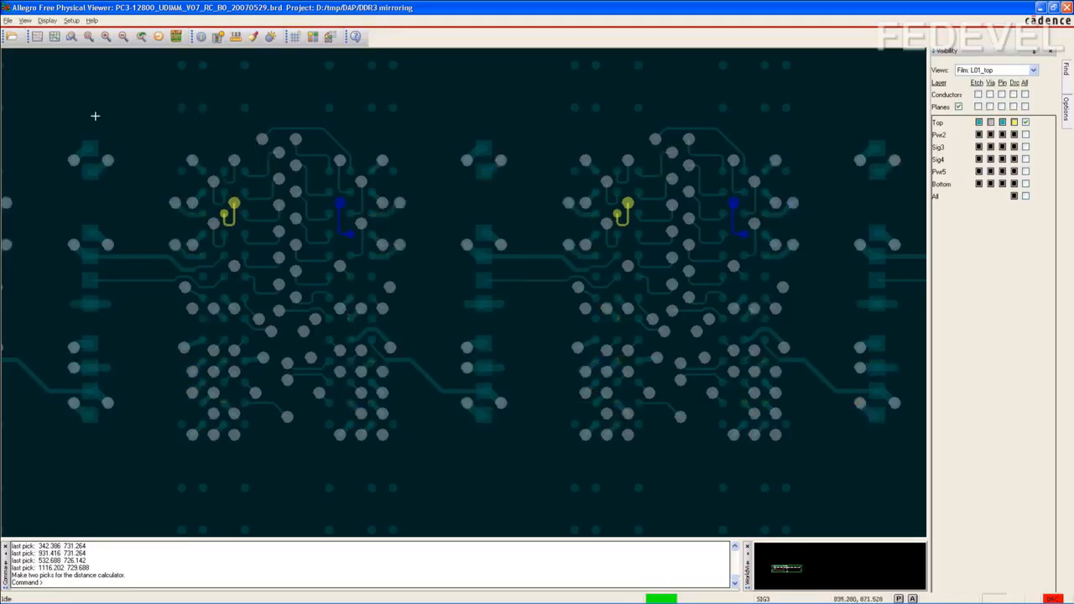
# Step: Measure the yellow track from J1.59 to D0.L8 and the blue track from J1.180 to D0.K2, showing the Bottom layer only to pick J1.180
pyautogui.click(122, 37)
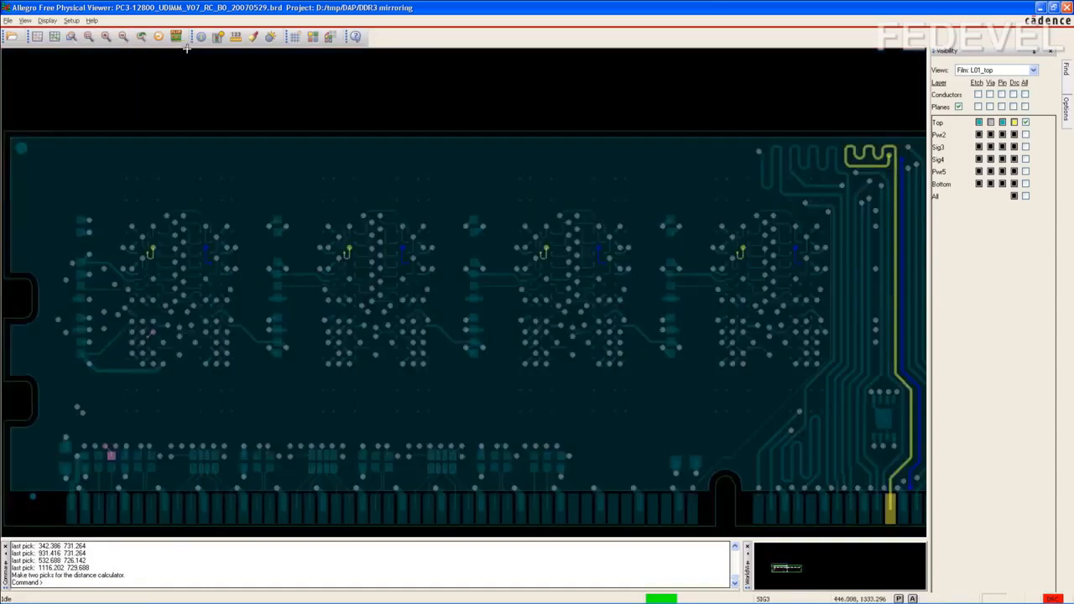
pyautogui.click(236, 37)
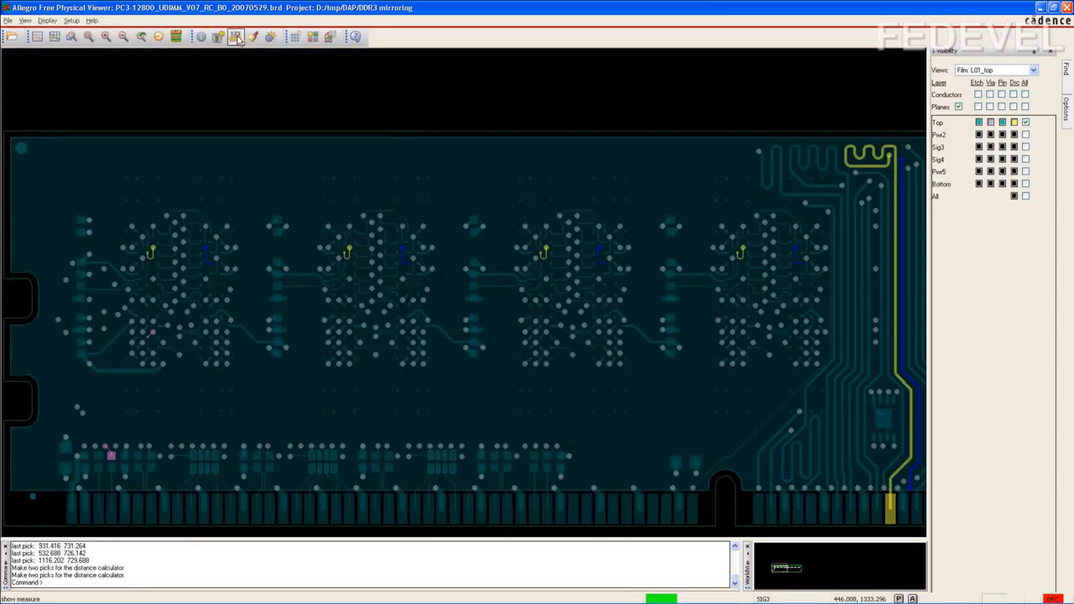
pyautogui.click(889, 510)
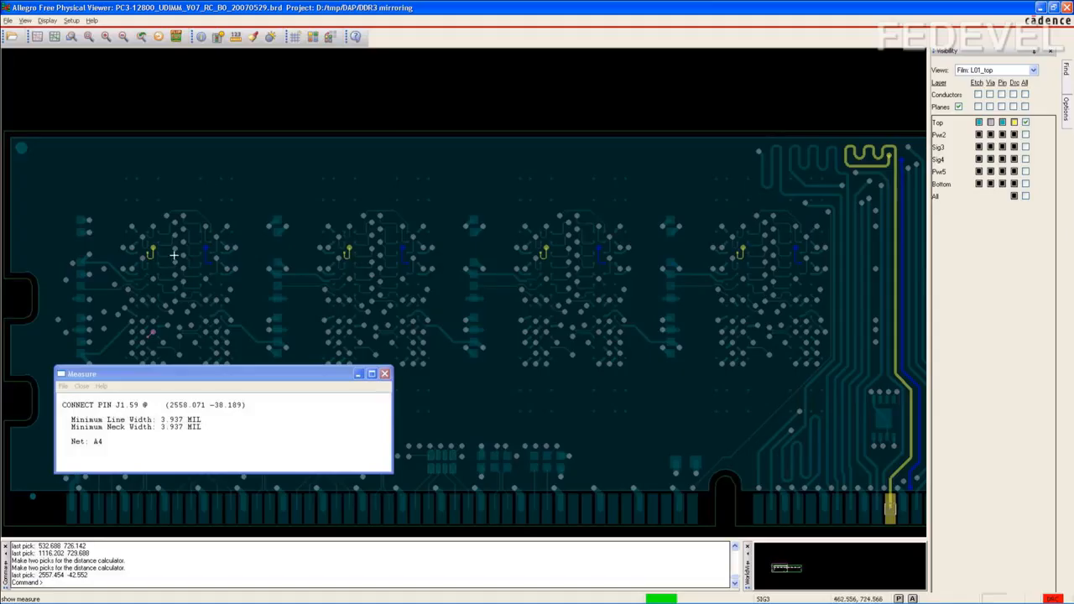
pyautogui.click(148, 253)
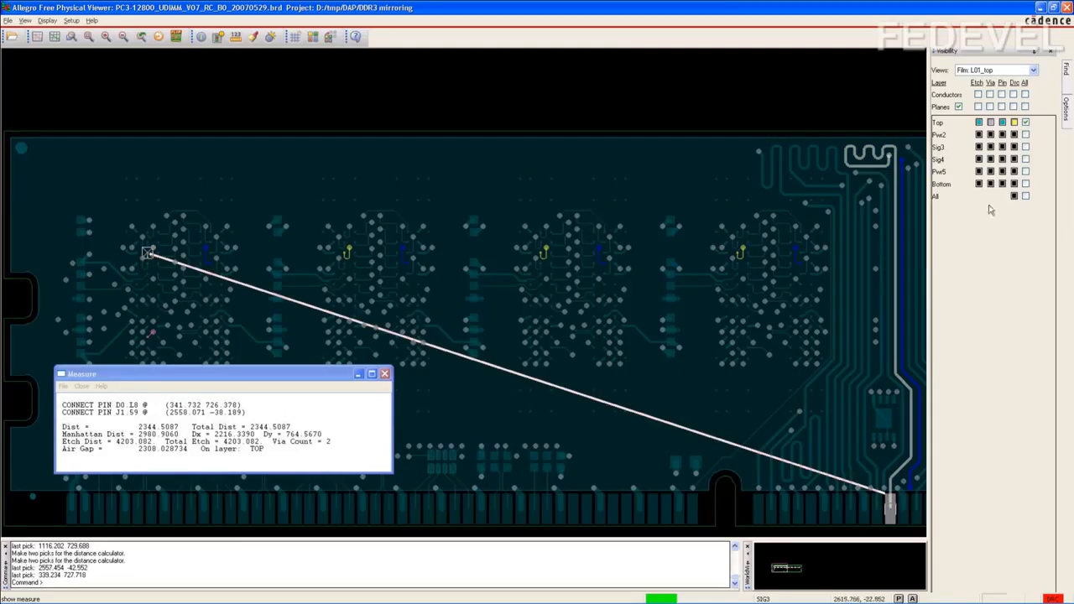
pyautogui.click(1025, 184)
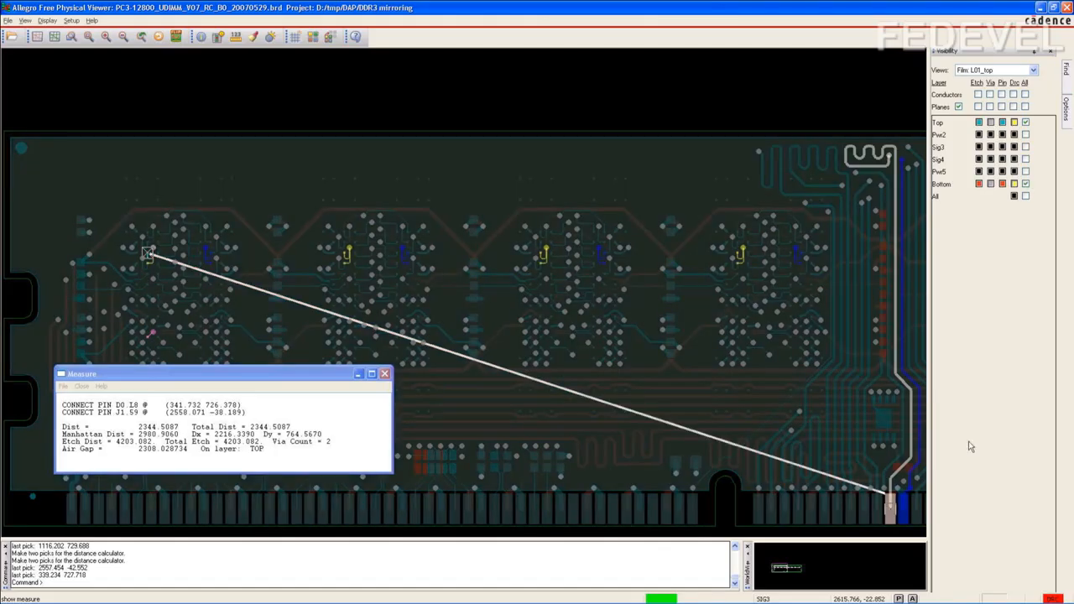
pyautogui.click(903, 509)
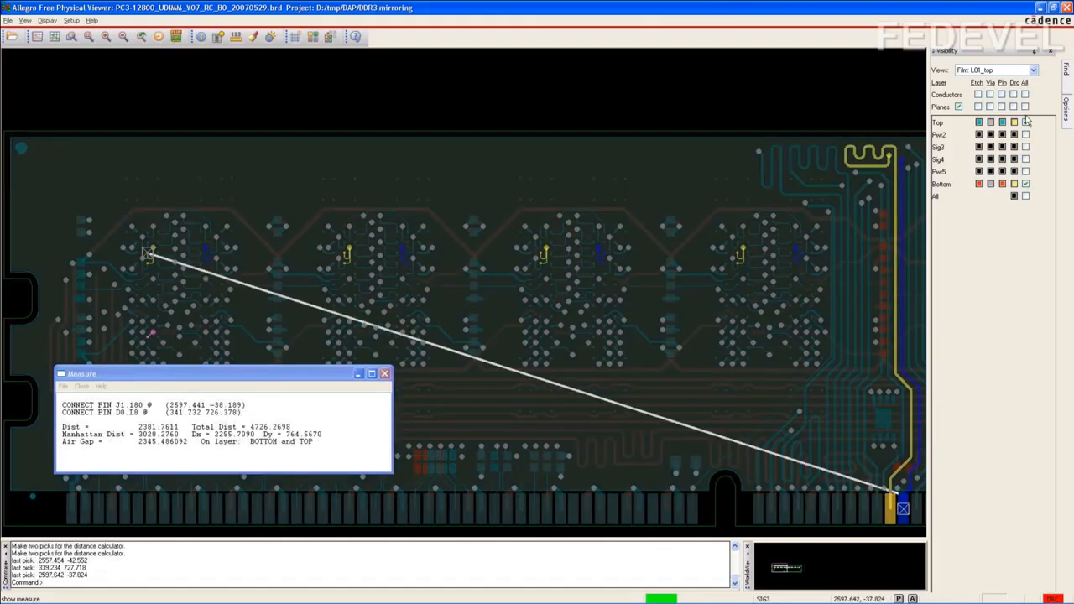
pyautogui.click(1026, 183)
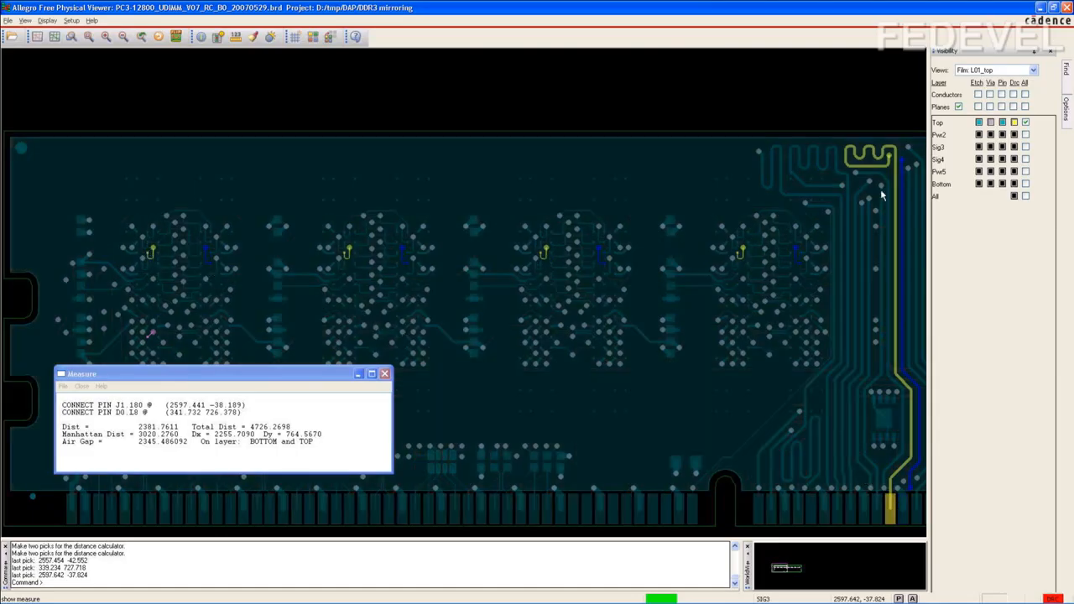
pyautogui.click(210, 262)
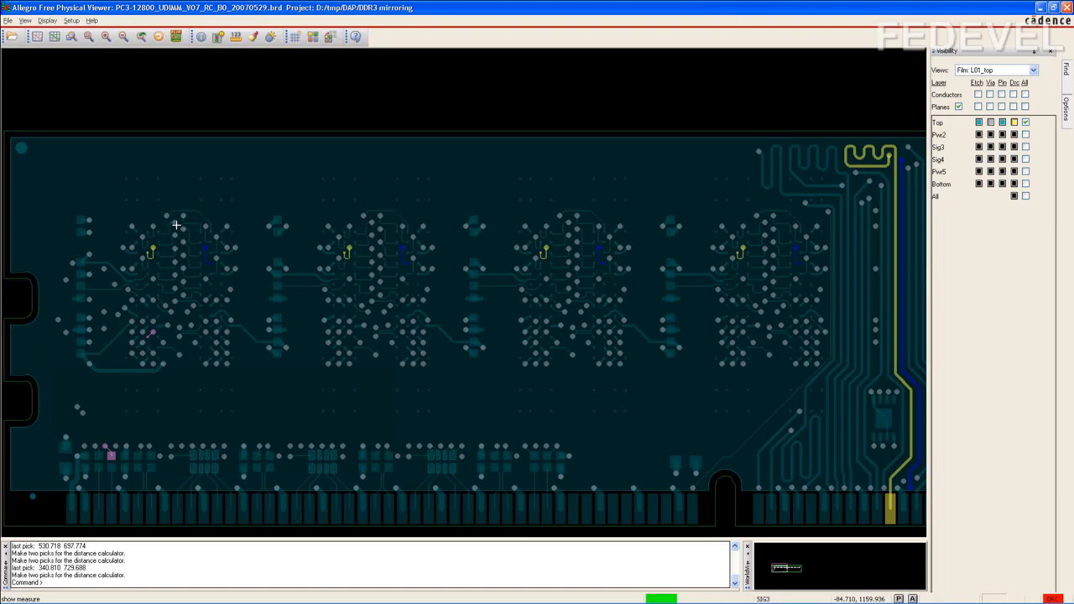
# Step: Measure the yellow track from D0.L8 to D1.L8 and the blue track from D0.K2 to D1.K2, and highlight the Etch Dist readout
pyautogui.click(147, 251)
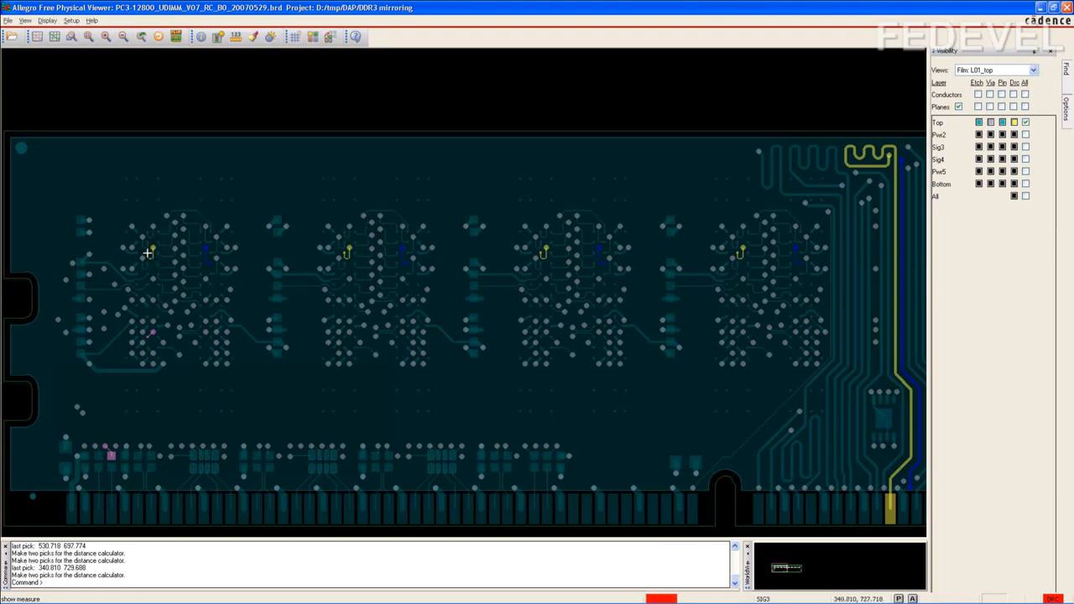
pyautogui.click(345, 254)
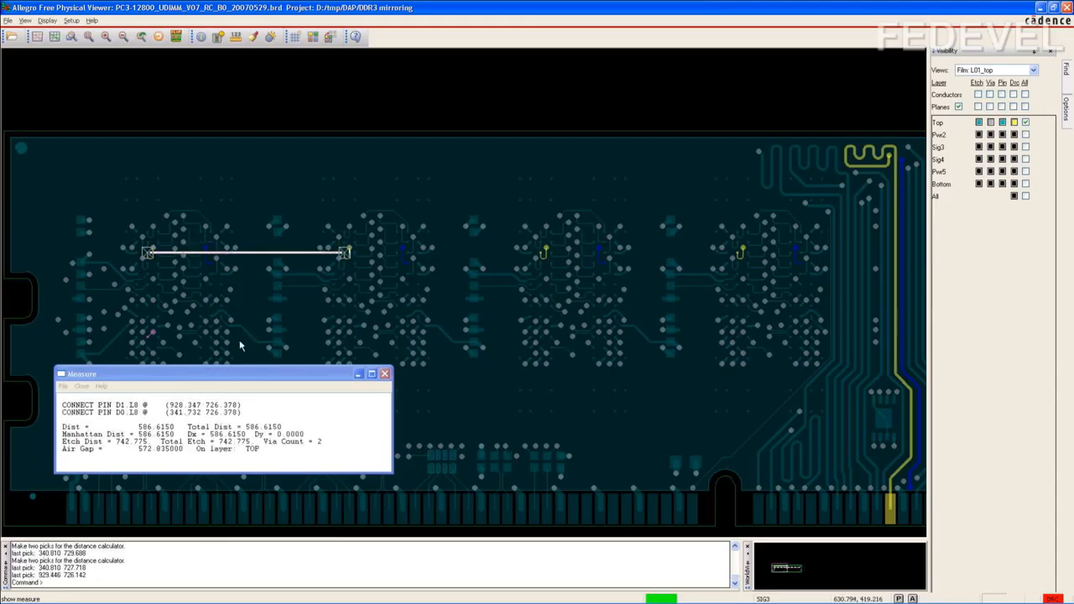
pyautogui.click(212, 264)
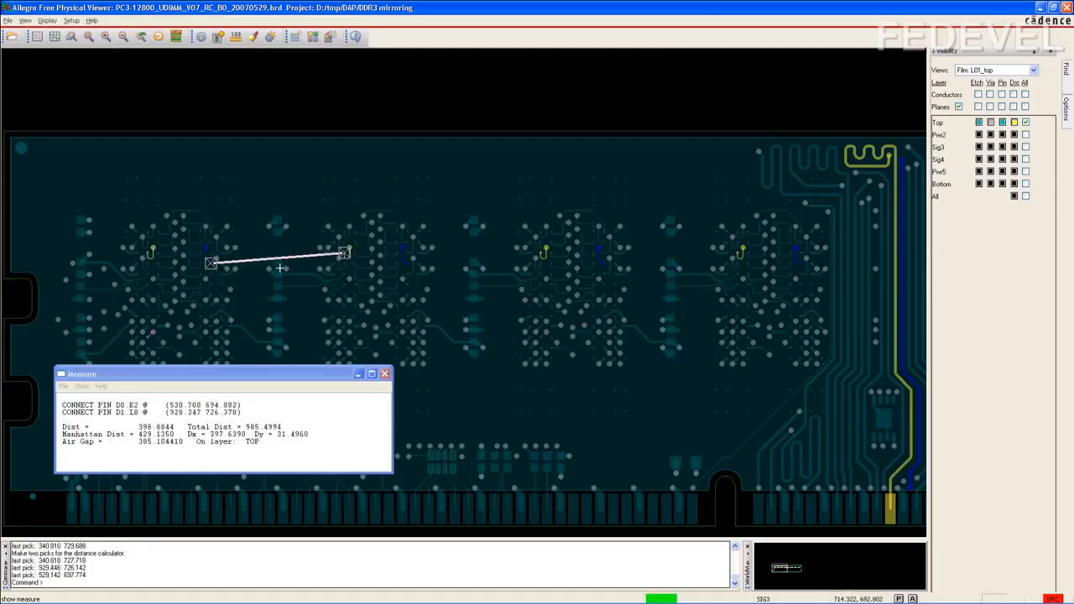
pyautogui.click(407, 262)
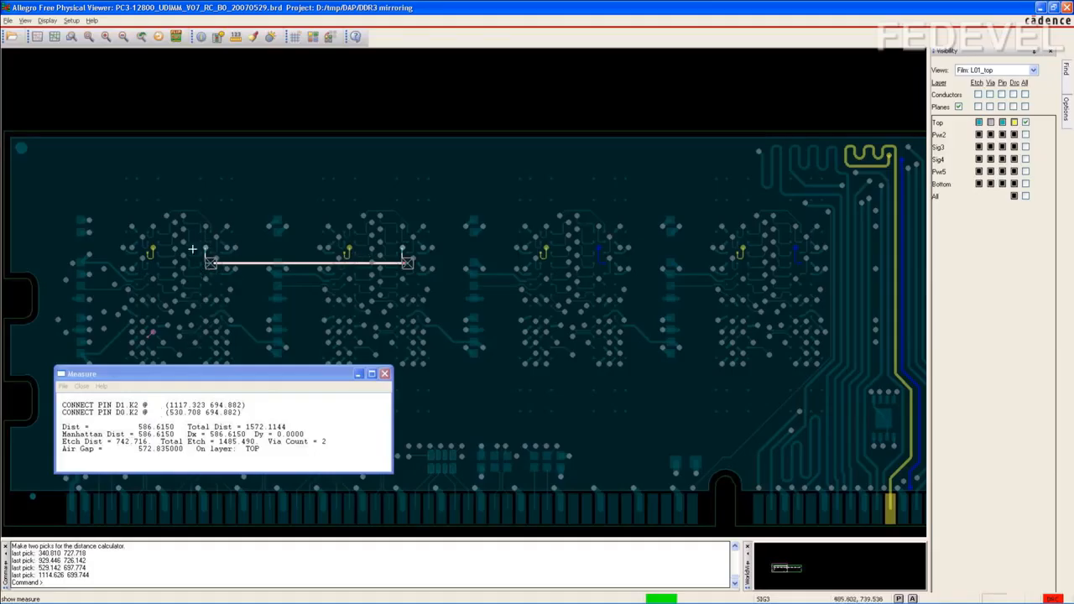
pyautogui.moveTo(62, 441); pyautogui.dragTo(102, 443)
pyautogui.click(65, 441)
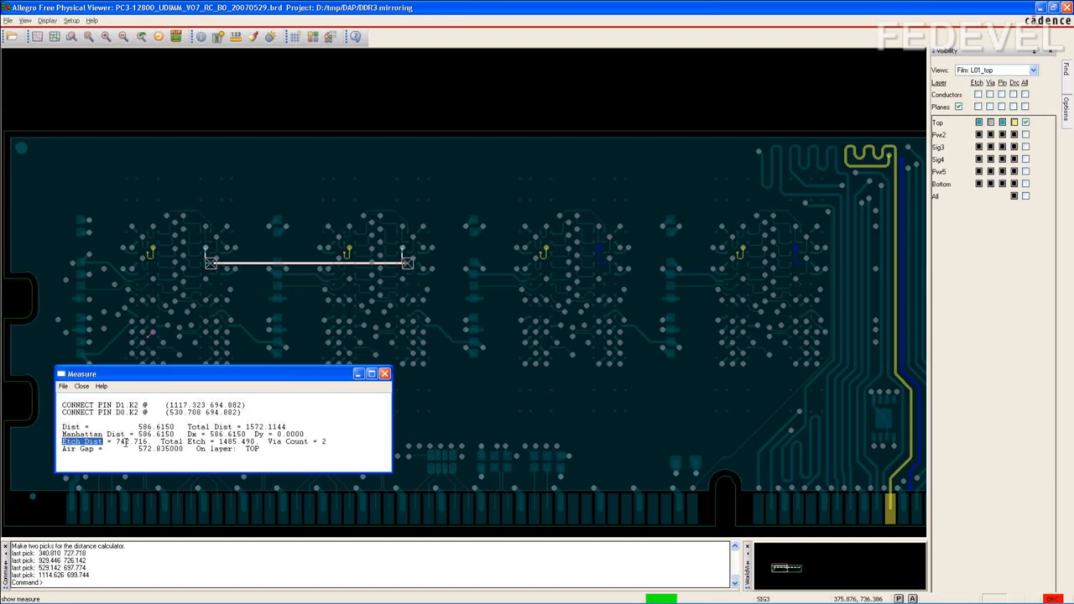
pyautogui.moveTo(147, 442); pyautogui.dragTo(92, 442)
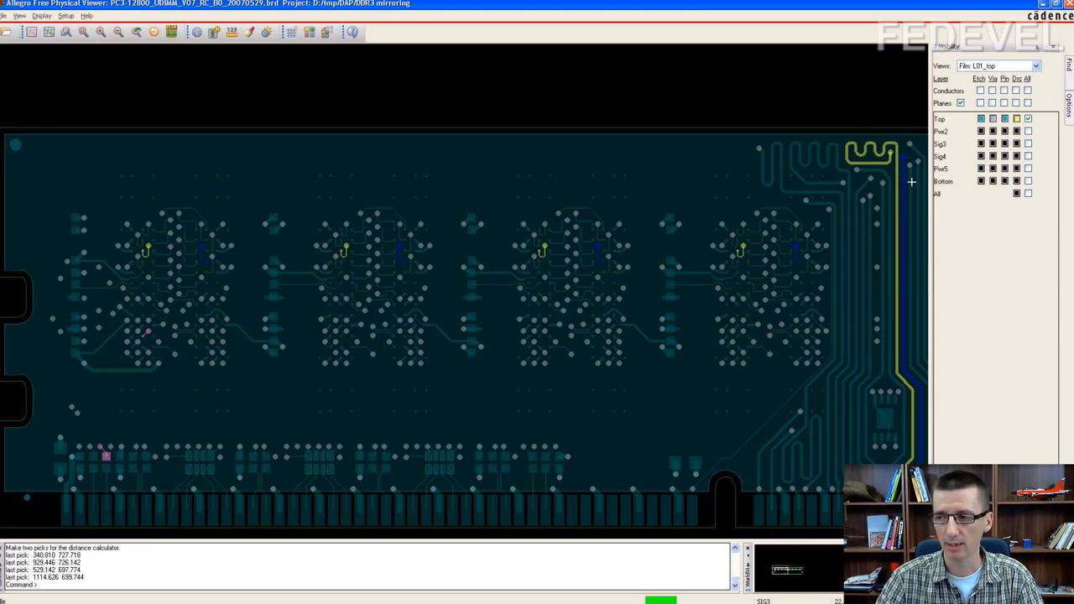
# Step: Examine the blue track's routing with only the Sig3 layer shown, and the yellow track's routing with only Sig4 shown
pyautogui.click(1028, 144)
pyautogui.click(1029, 119)
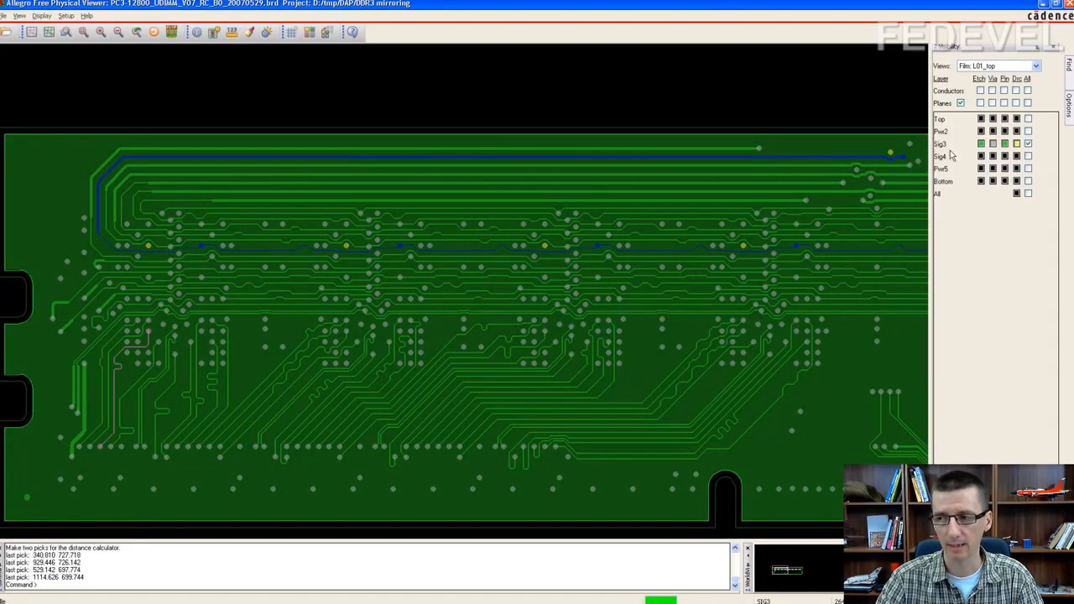
pyautogui.click(1028, 156)
pyautogui.click(1028, 143)
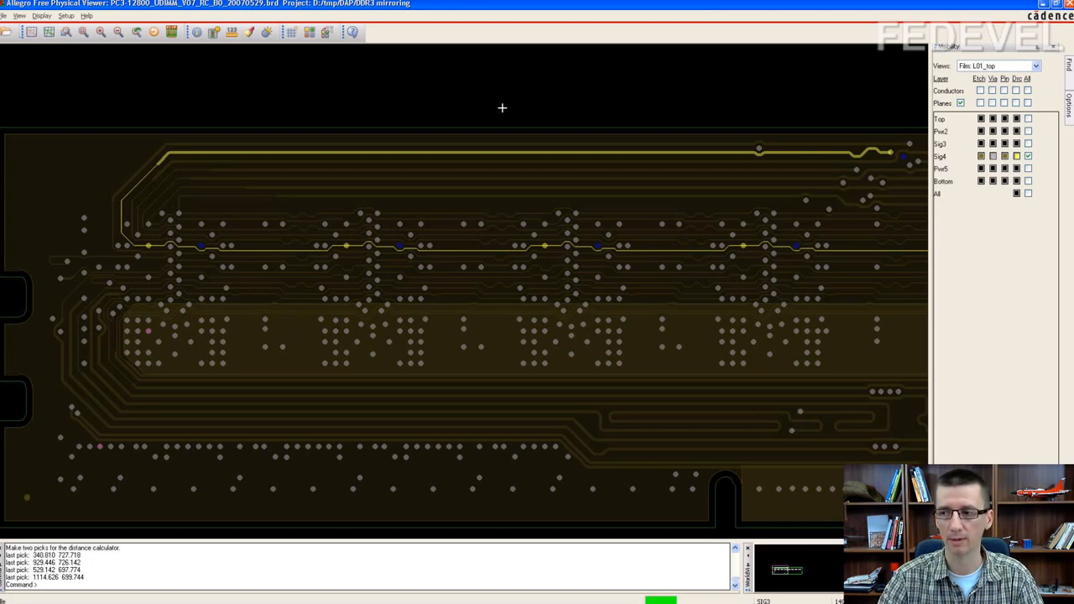
# Step: Compare the yellow track on Top with Sig4, overlay Sig3 on Sig4 to compare both tracks, and leave only Sig3 shown
pyautogui.click(1028, 119)
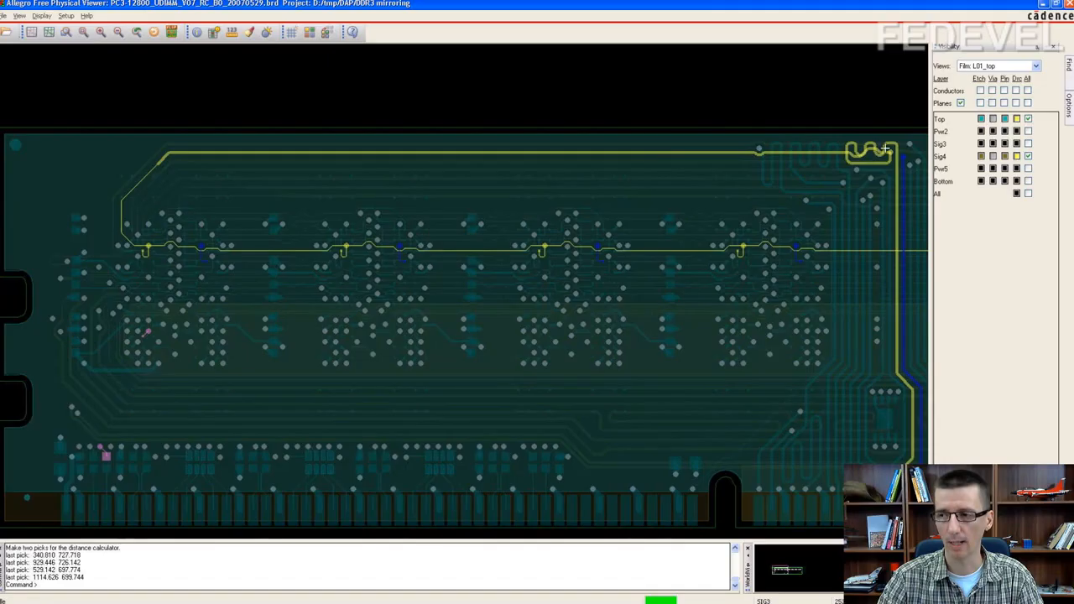
pyautogui.click(1028, 119)
pyautogui.click(1028, 143)
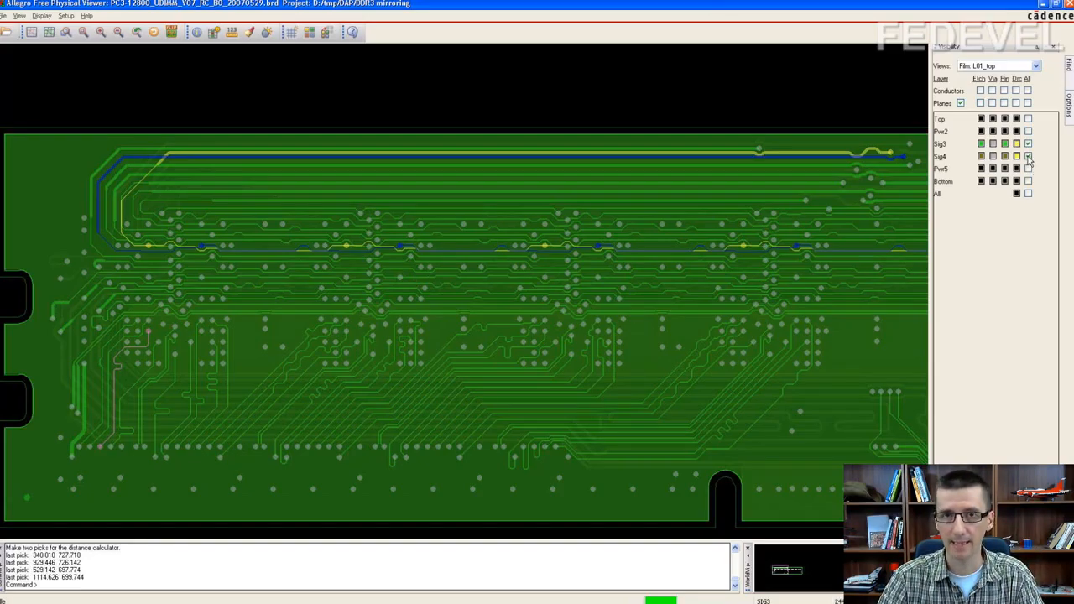
pyautogui.click(1029, 157)
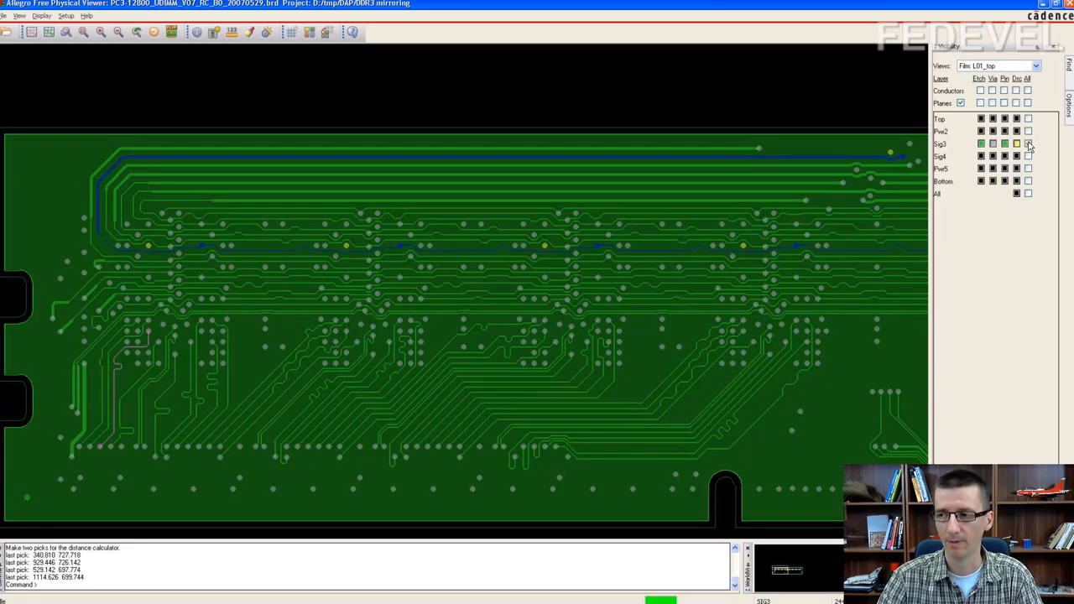
# Step: Replace the Sig3 layer view with Sig4, and in Altium Designer bring layer L10 forward to view the DRAM_ADDR_CTRL routing
pyautogui.click(1029, 144)
pyautogui.click(1029, 156)
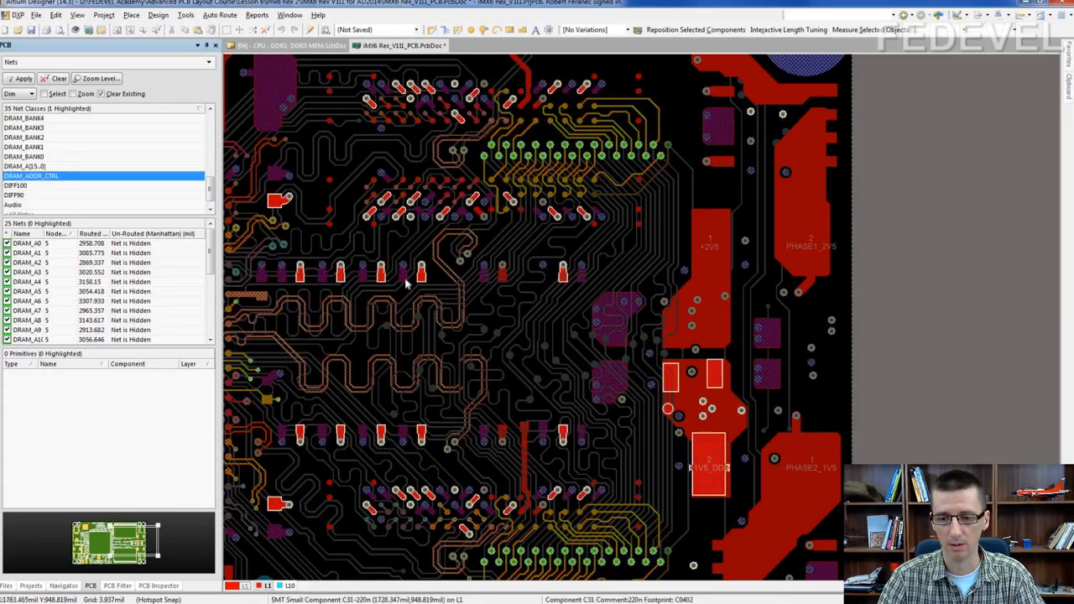
pyautogui.click(288, 585)
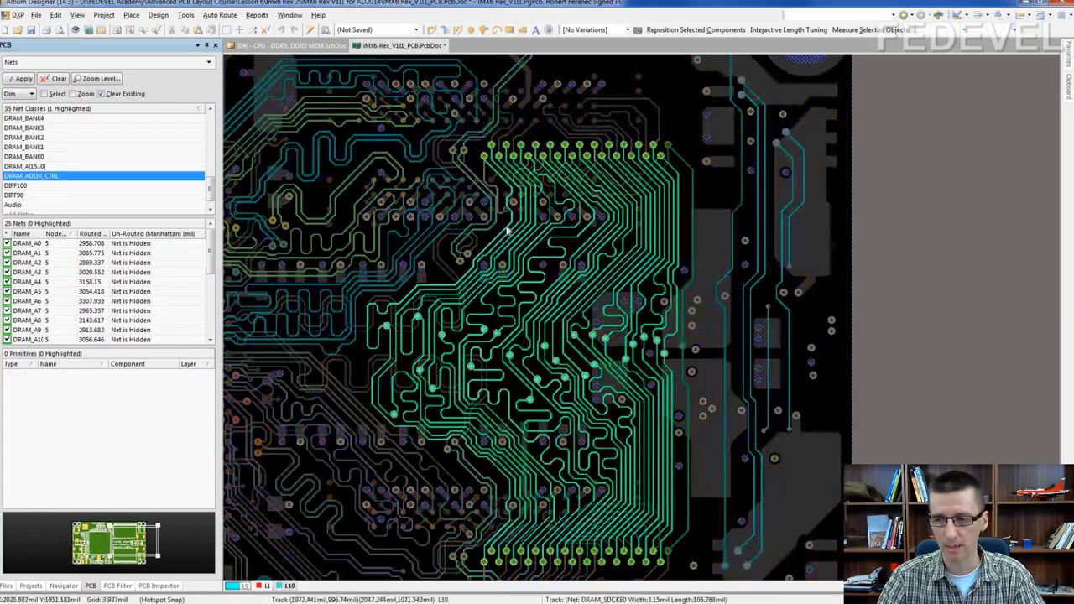
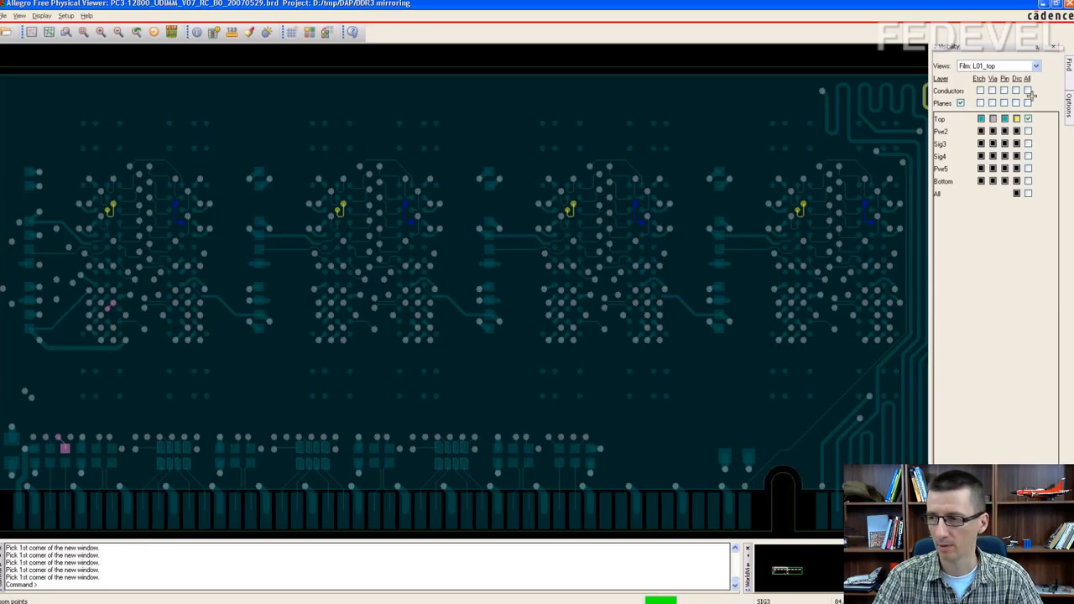
# Step: In Allegro Free Physical Viewer, inspect the pink track with only Bottom, only Sig3 and only Top shown in turn
pyautogui.click(1028, 119)
pyautogui.click(1028, 181)
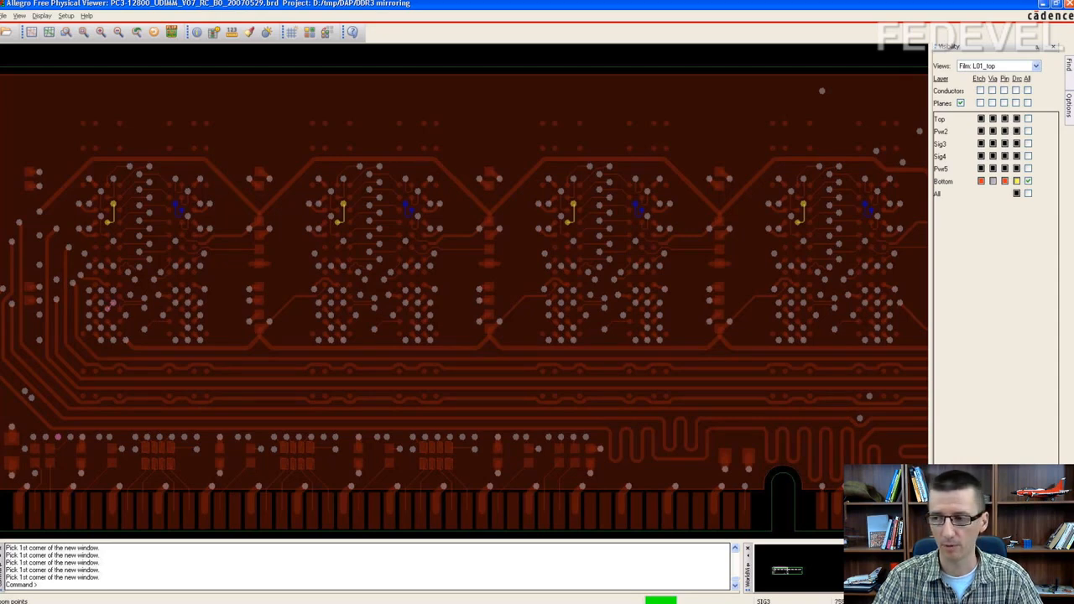
pyautogui.click(1028, 144)
pyautogui.click(1029, 180)
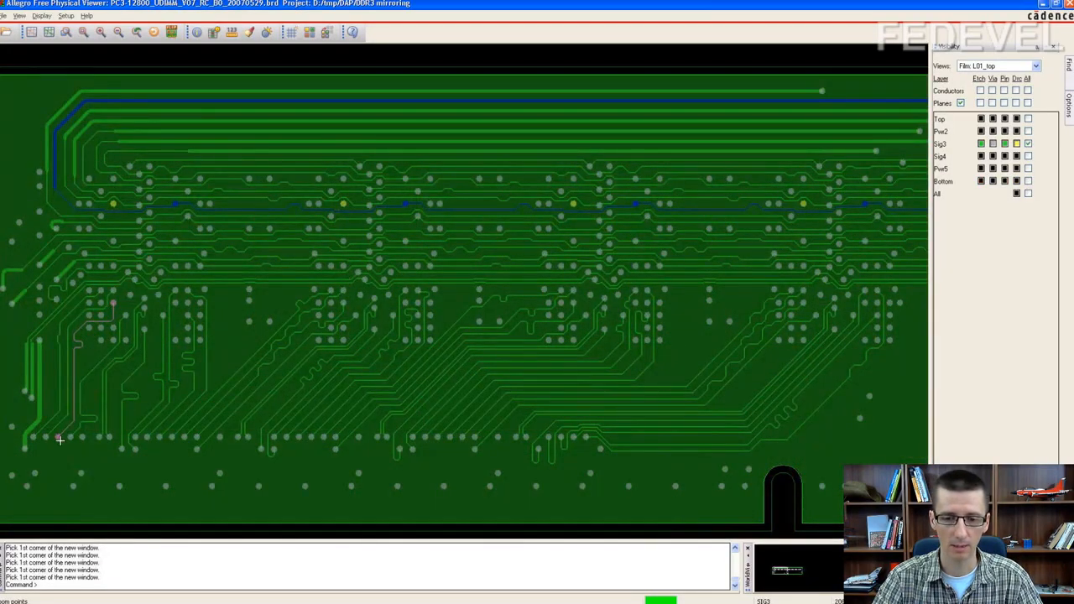
pyautogui.click(1028, 119)
pyautogui.click(1028, 143)
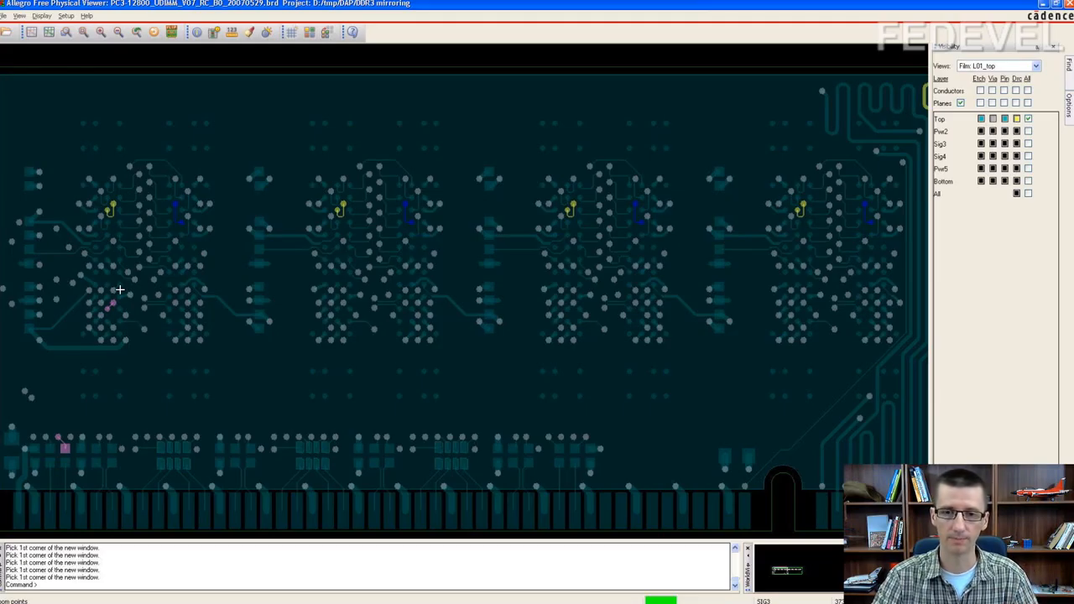
# Step: Compare the pink track's pad-to-via connection at the first memory chip with only Top and only Bottom shown in alternation
pyautogui.moveTo(86, 333); pyautogui.dragTo(179, 281)
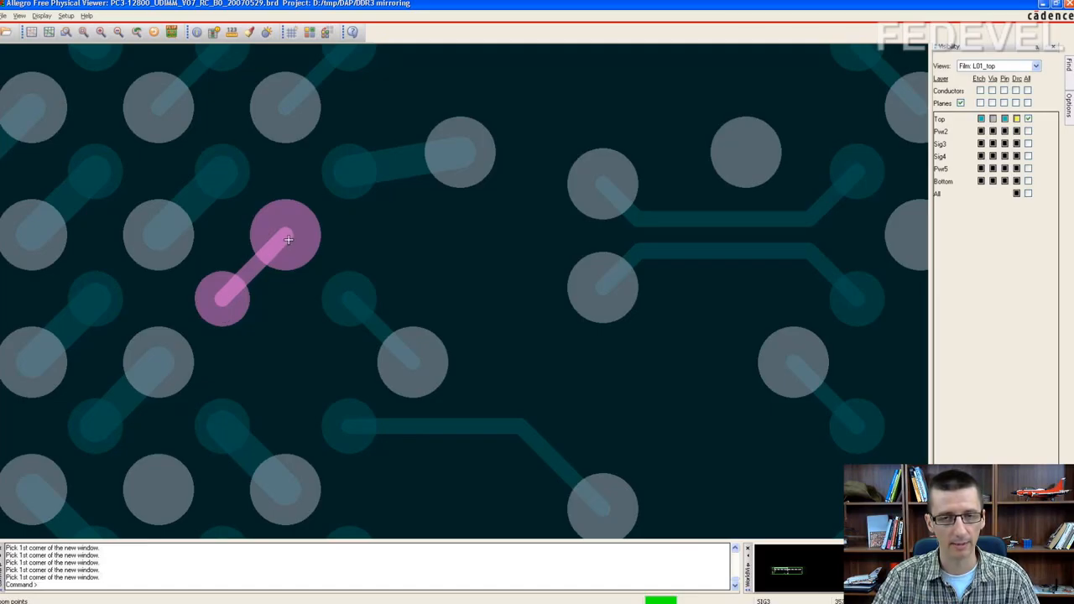
pyautogui.click(1028, 180)
pyautogui.click(1029, 120)
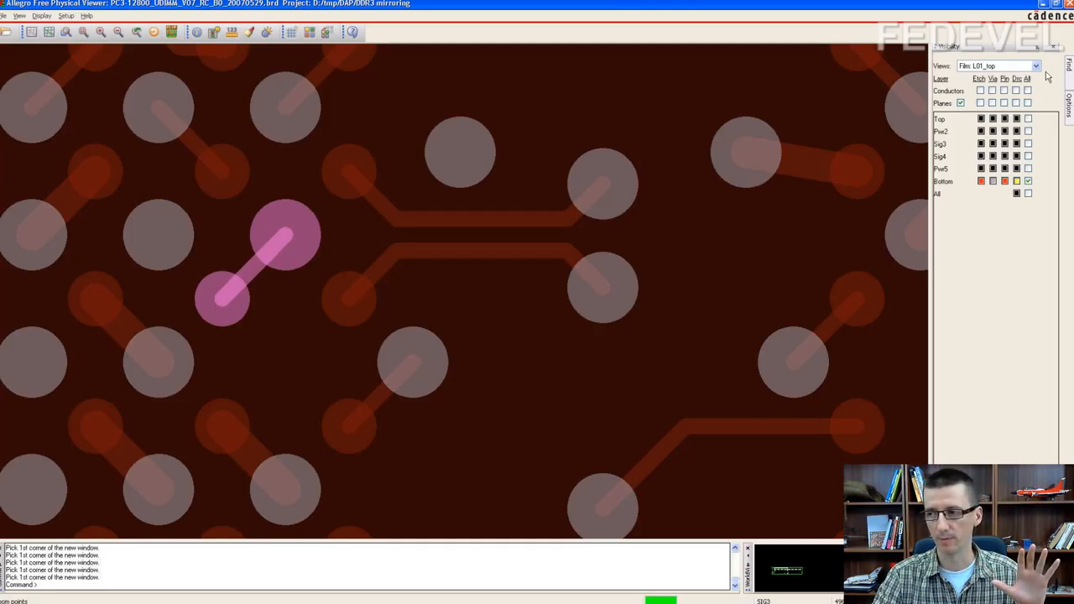
pyautogui.click(1029, 119)
pyautogui.click(1029, 180)
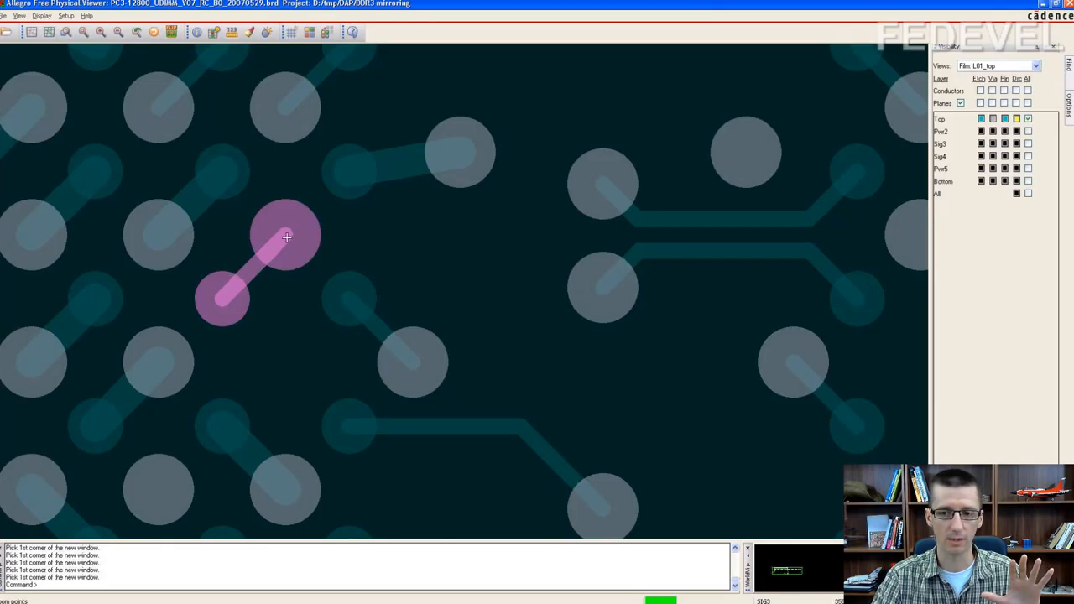
pyautogui.click(1028, 181)
pyautogui.click(1028, 119)
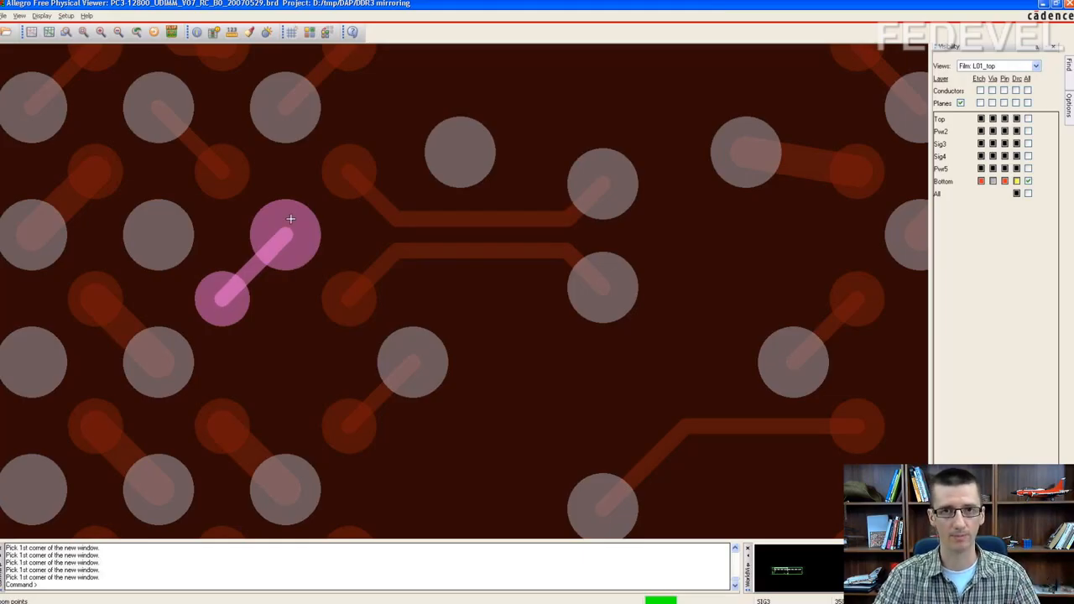
pyautogui.scroll(-5, 290, 219)
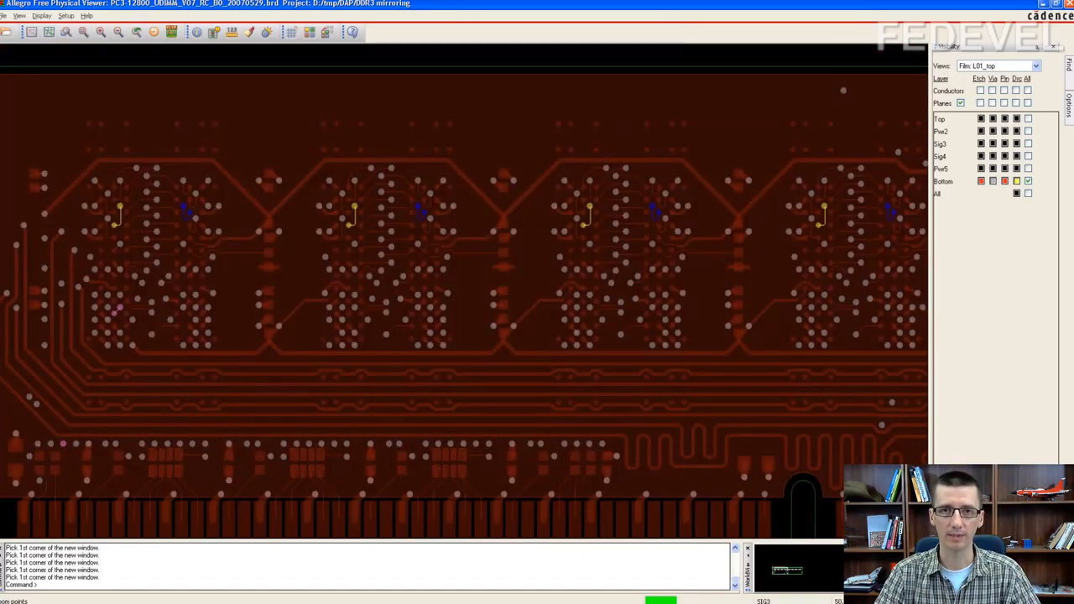
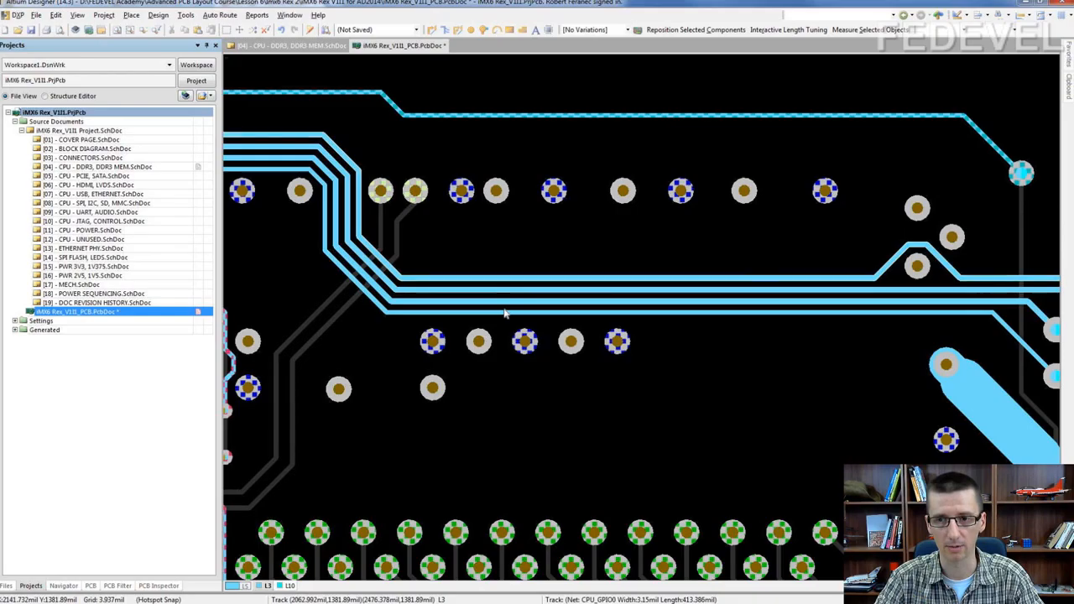
# Step: In Altium Designer, reroute the POK_2V5 track on L3 straight above the via row and diagonally down to its existing vertical segment
pyautogui.click(430, 30)
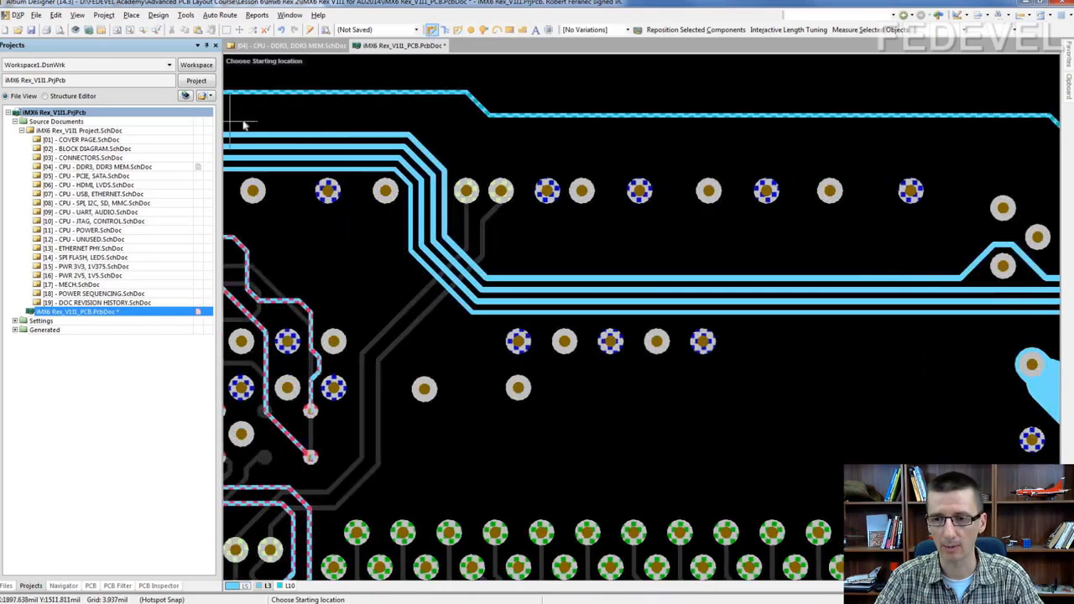
pyautogui.click(334, 134)
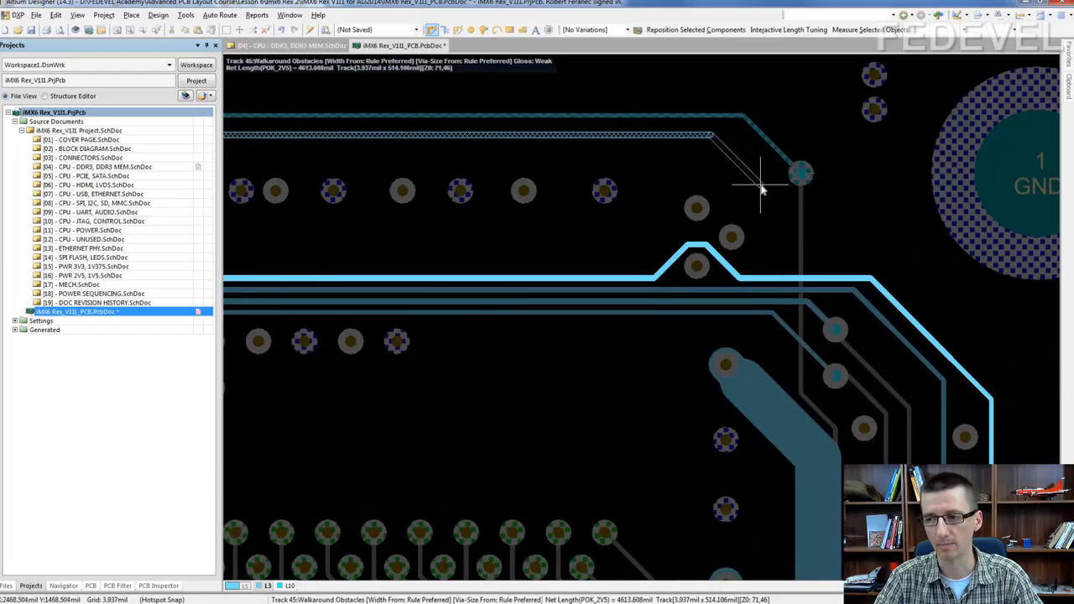
pyautogui.click(798, 222)
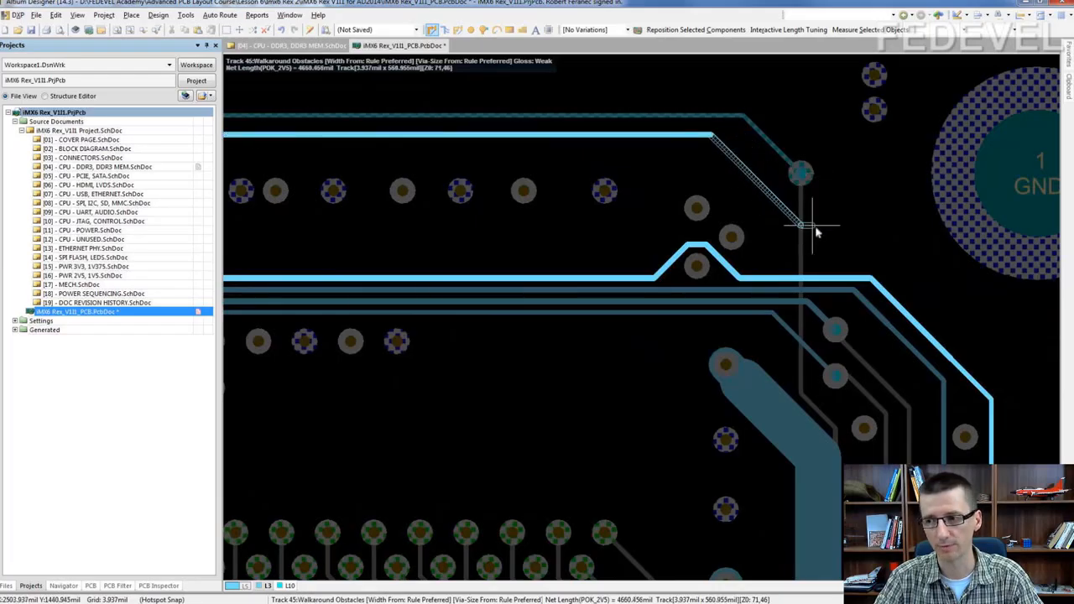
pyautogui.click(991, 395)
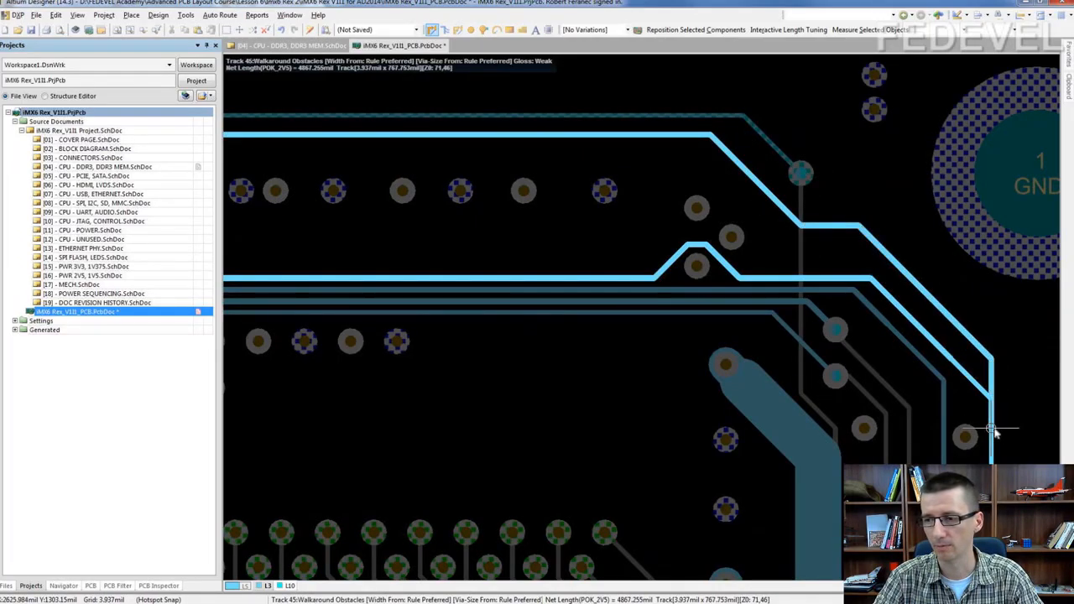
# Step: Reroute the POK_1V375 track on L3 above the via row, spaced inside the POK_2V5 track, down to its vertical segment
pyautogui.keyDown('shift'); pyautogui.scroll(6, 579, 336); pyautogui.keyUp('shift')
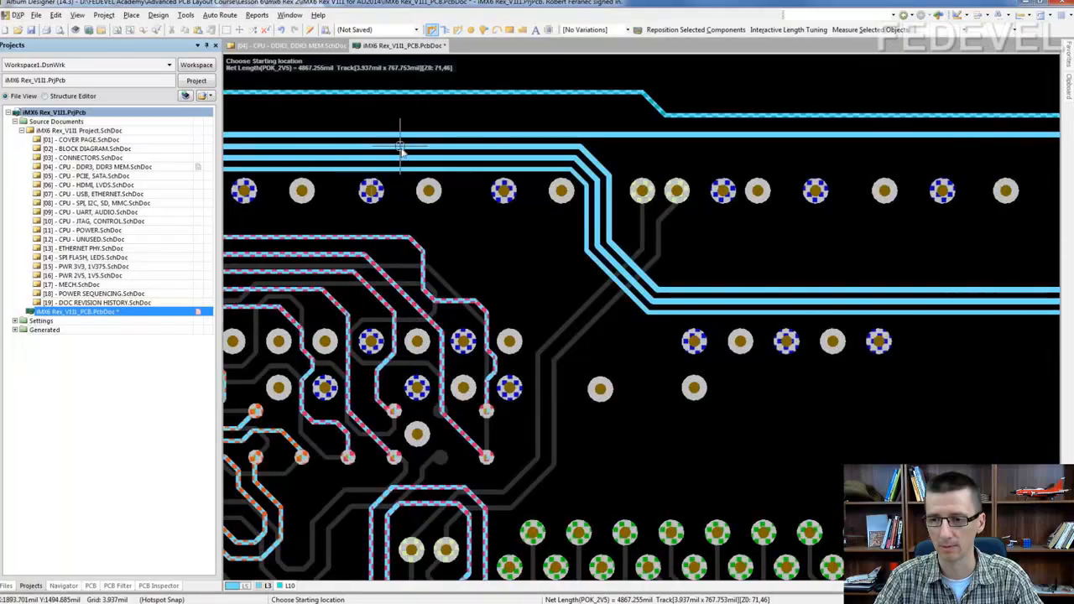
pyautogui.click(400, 146)
pyautogui.keyDown('shift'); pyautogui.scroll(-5, 517, 173); pyautogui.keyUp('shift')
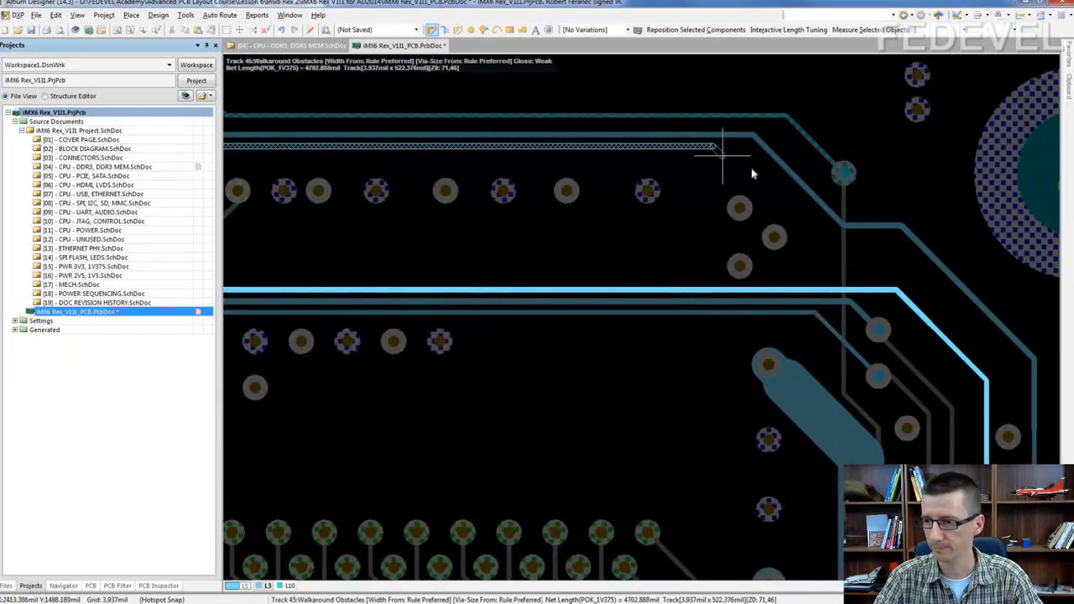
pyautogui.click(812, 234)
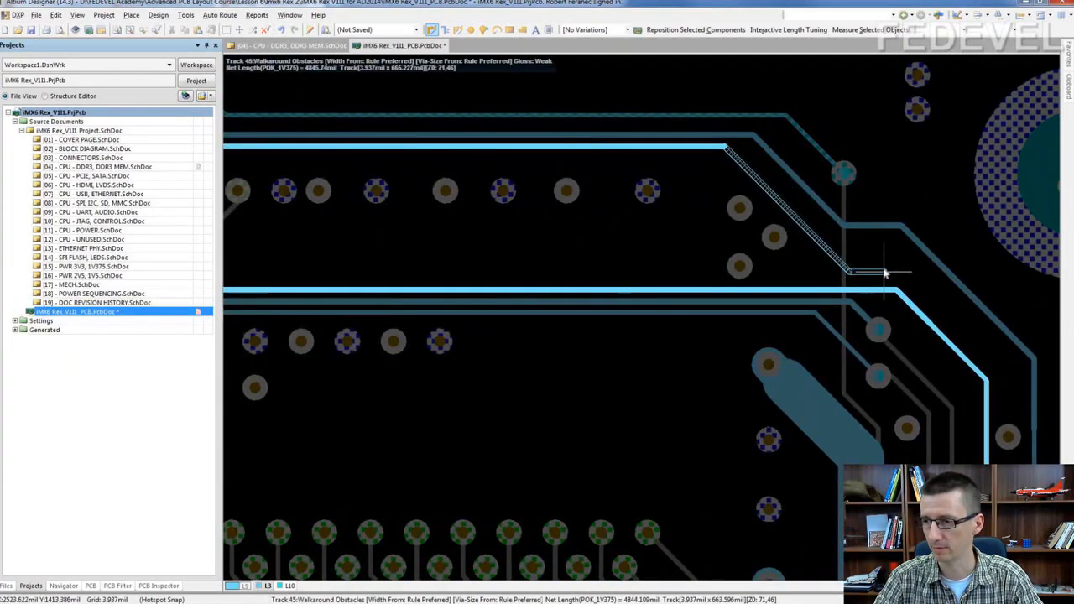
pyautogui.click(926, 299)
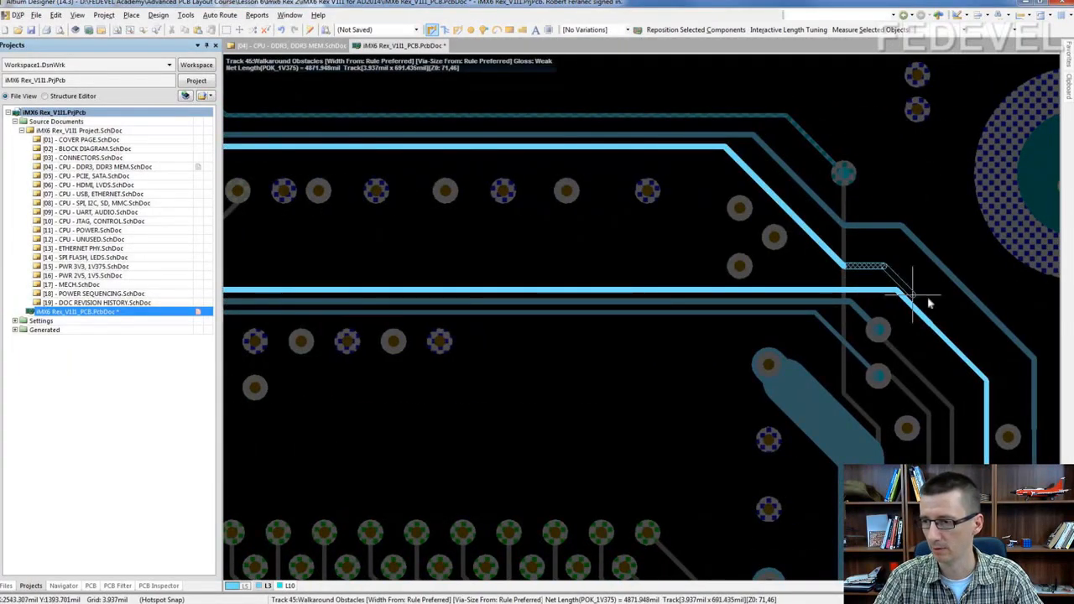
pyautogui.click(986, 400)
pyautogui.rightClick(986, 400)
pyautogui.keyDown('shift'); pyautogui.scroll(3, 638, 353); pyautogui.keyUp('shift')
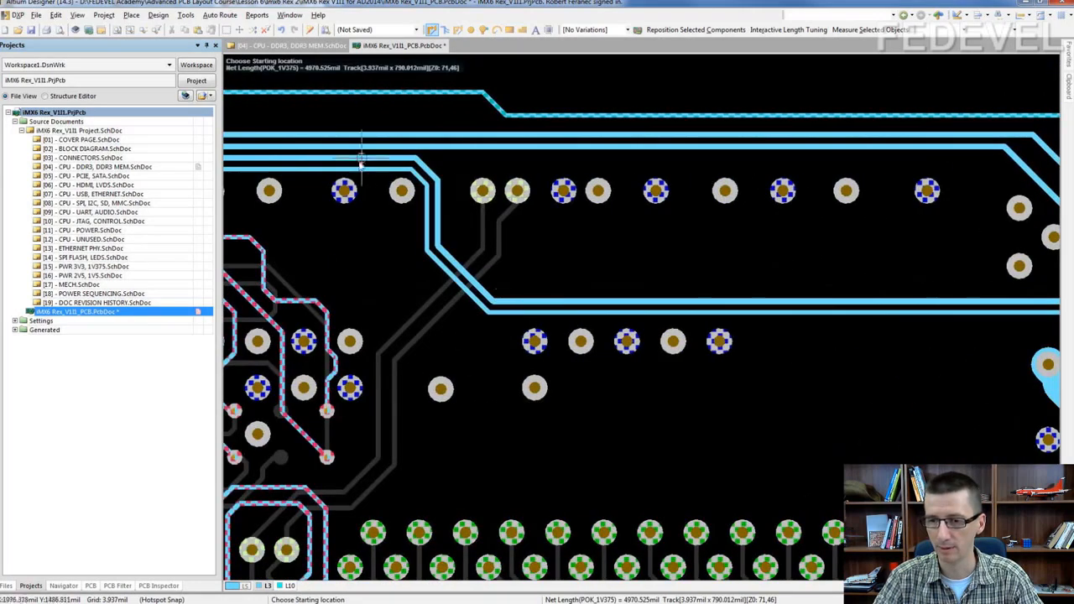
# Step: Reroute the CPU_GPIO1 track on L3 through the open area between the two via rows, rejoining its segment near the end via
pyautogui.click(445, 161)
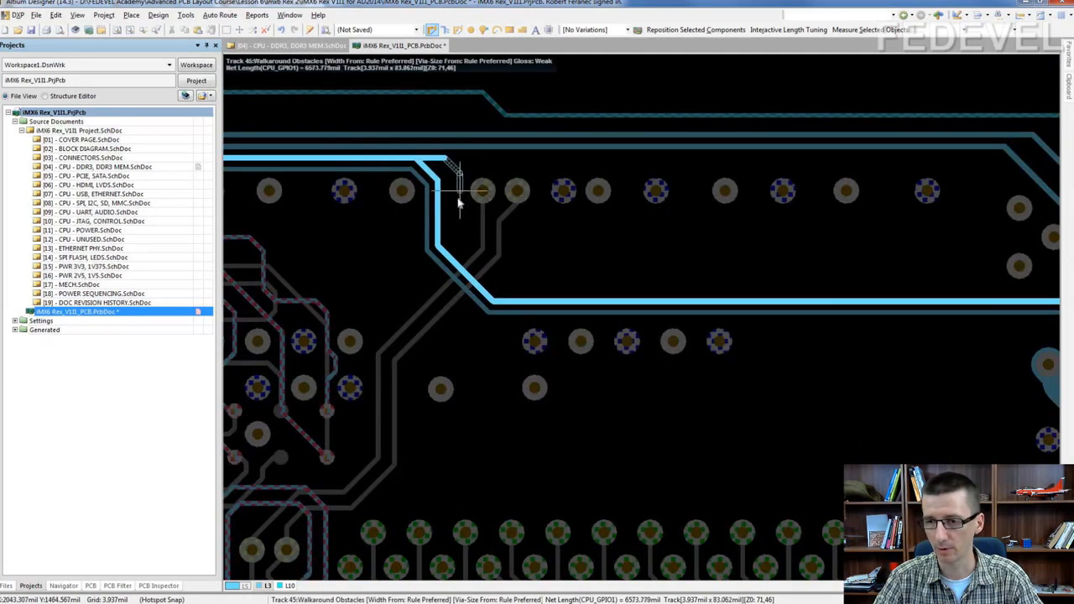
pyautogui.click(489, 250)
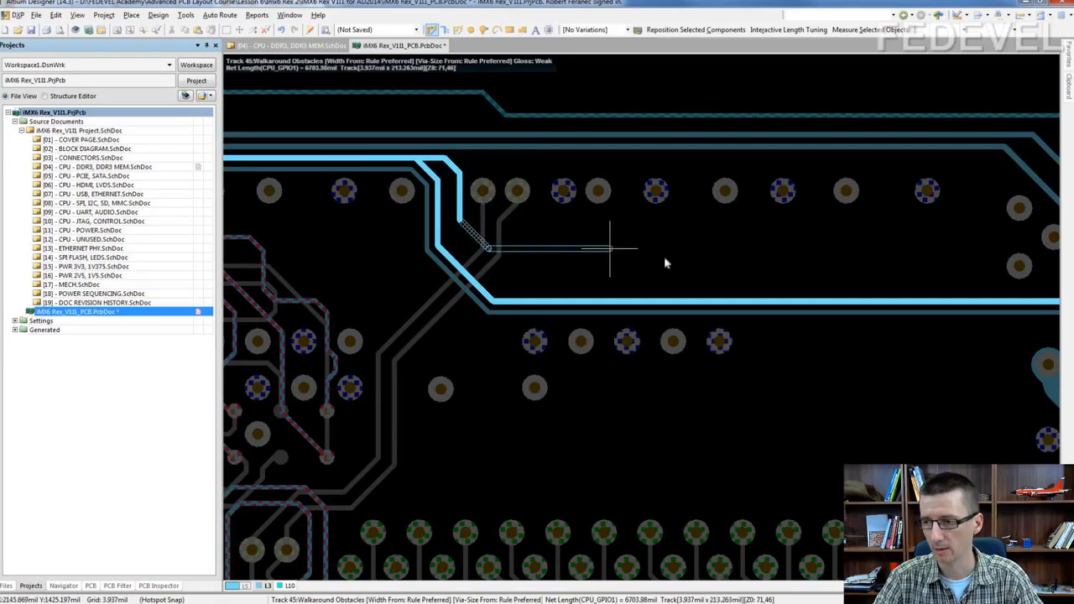
pyautogui.keyDown('shift'); pyautogui.scroll(-3, 664, 258); pyautogui.keyUp('shift')
pyautogui.keyDown('shift'); pyautogui.scroll(-1, 654, 281); pyautogui.keyUp('shift')
pyautogui.click(663, 294)
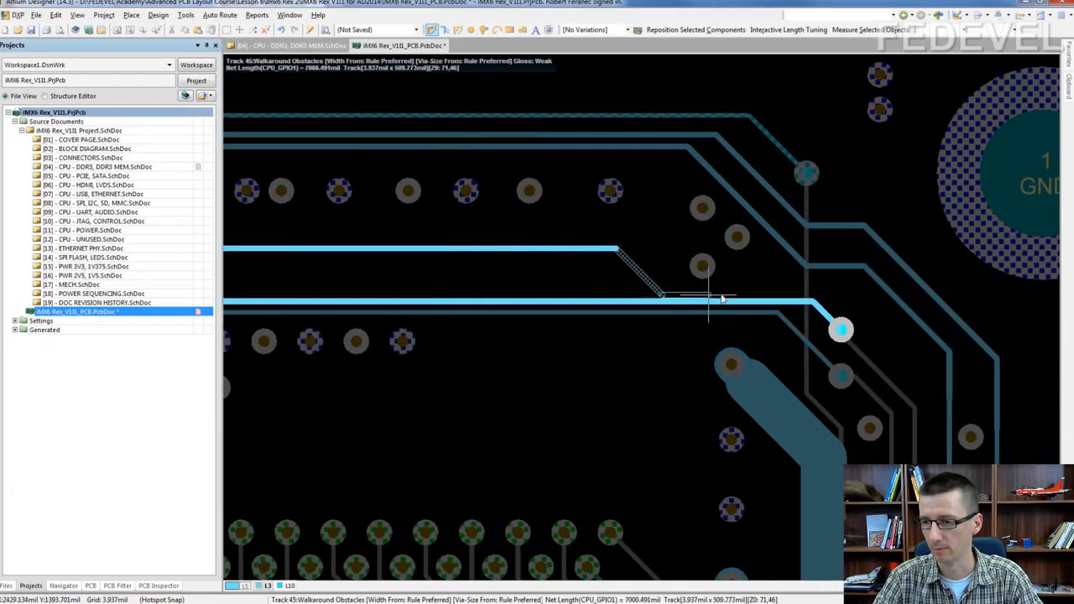
pyautogui.click(726, 300)
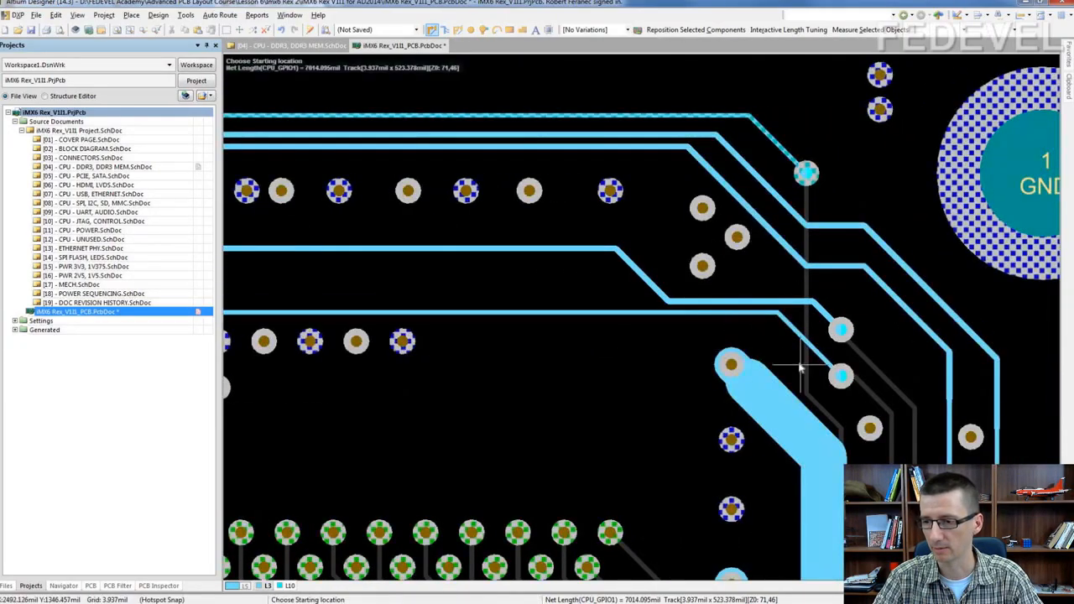
# Step: Reroute the CPU_GPIO0 track on L3 from its end via with wider spacing below CPU_GPIO1, rejoining its vertical segment
pyautogui.click(841, 376)
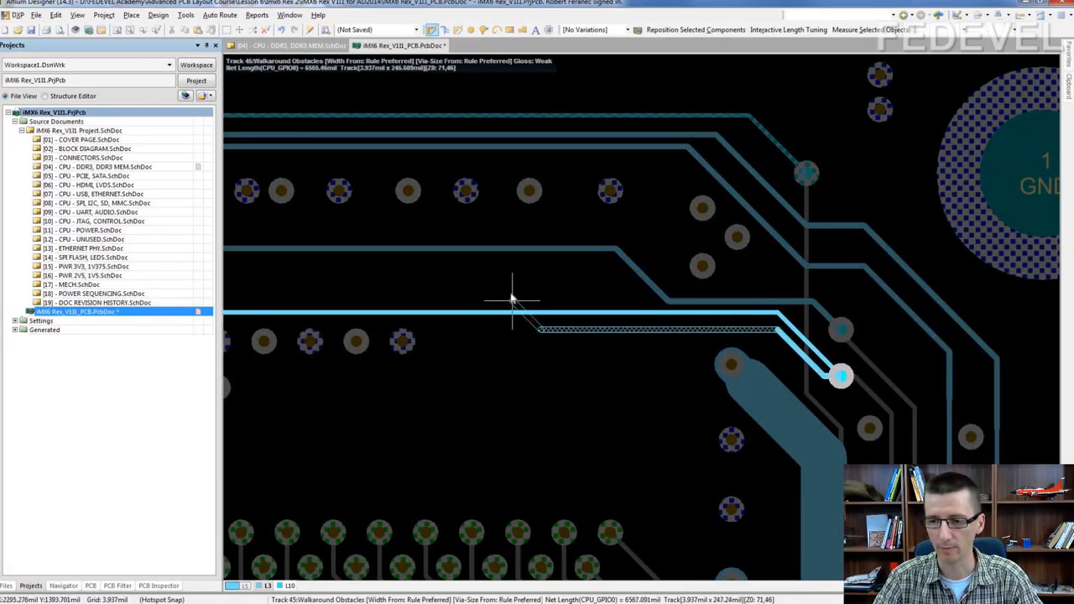
pyautogui.click(382, 285)
pyautogui.keyDown('shift'); pyautogui.scroll(7, 382, 285); pyautogui.keyUp('shift')
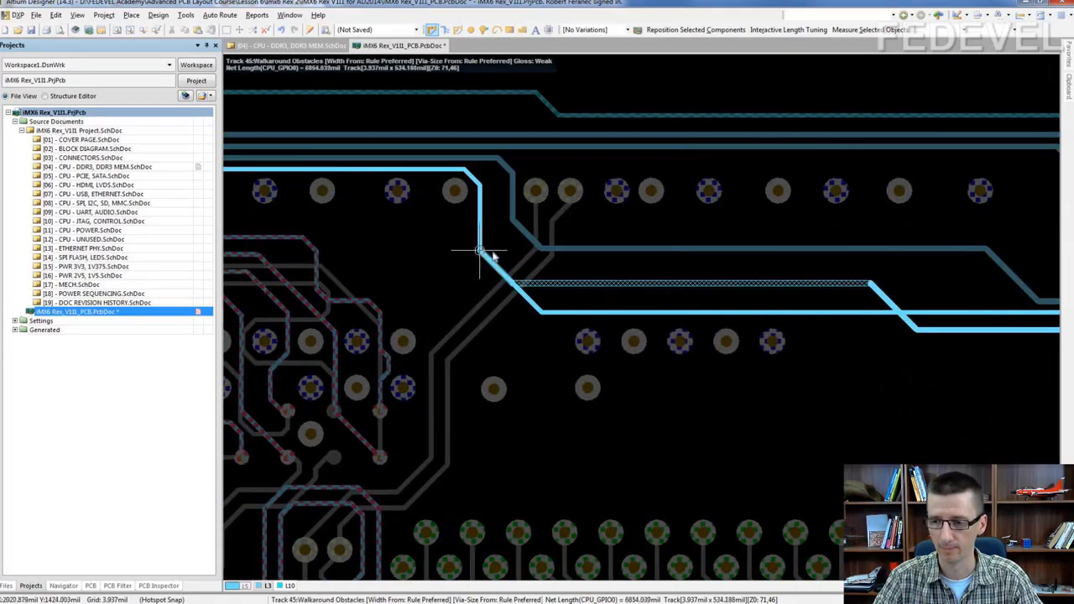
pyautogui.click(499, 244)
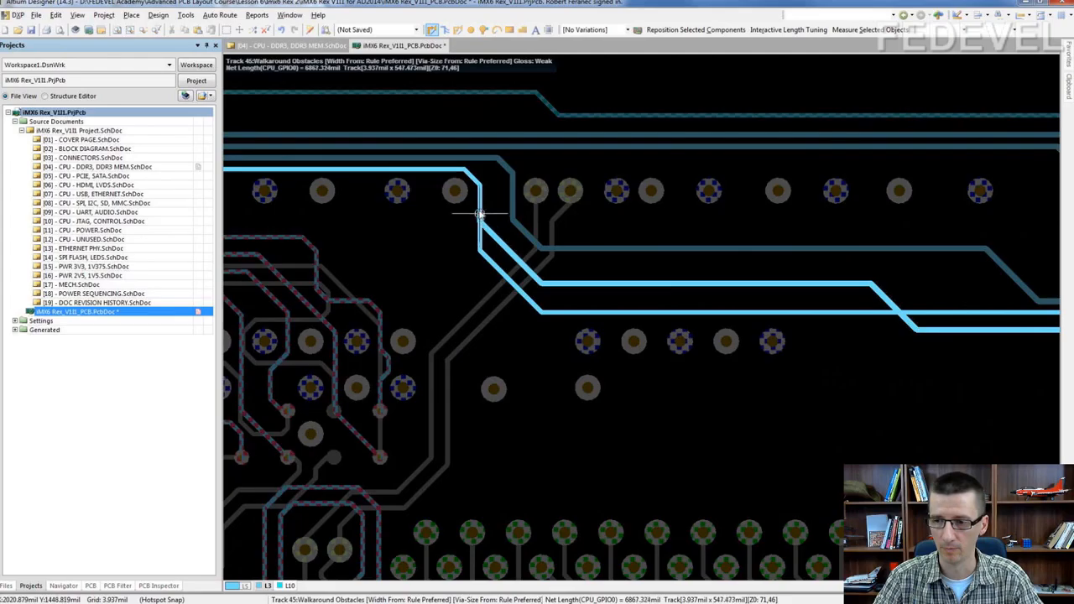
pyautogui.rightClick(480, 214)
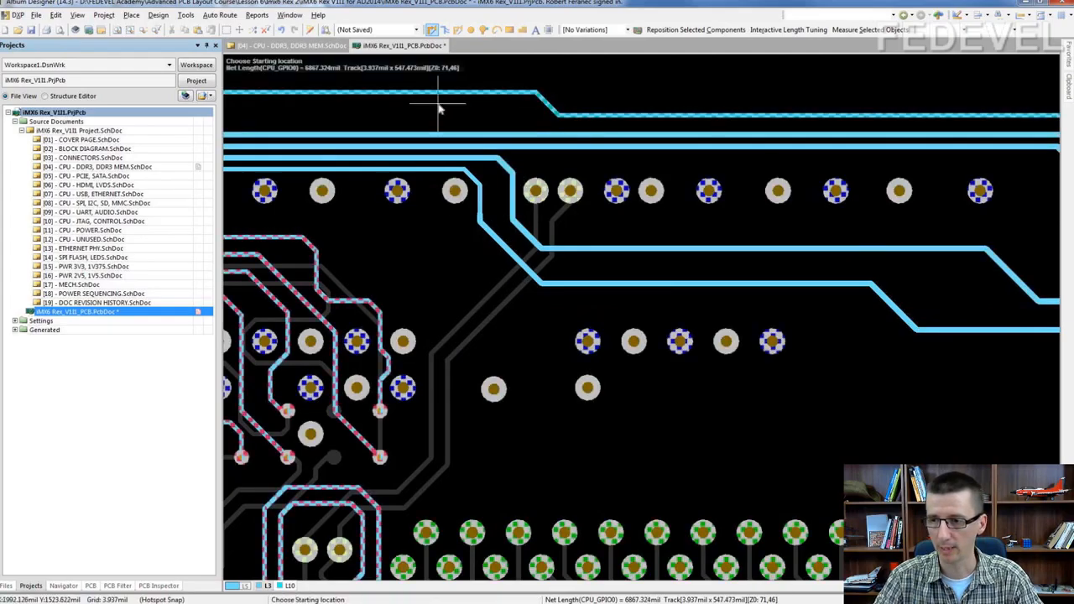
# Step: Reroute the POK_1V375 track on L3 with a short diagonal jog away from POK_2V5, rejoining its existing diagonal, and review the spacing
pyautogui.rightClick(490, 146)
pyautogui.click(523, 152)
pyautogui.click(586, 165)
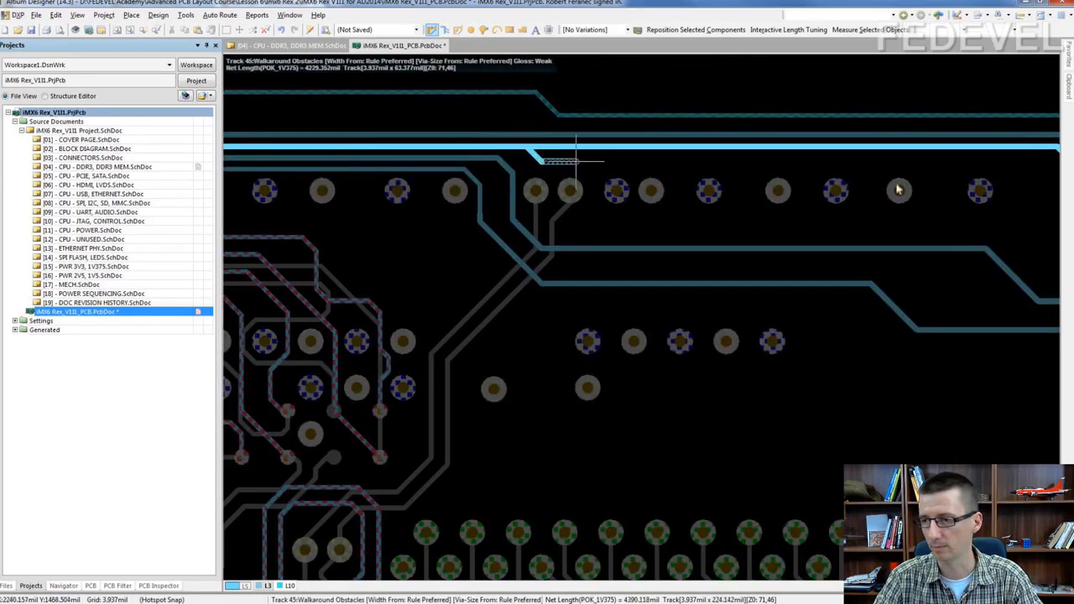
pyautogui.keyDown('shift'); pyautogui.scroll(-4, 1007, 202); pyautogui.keyUp('shift')
pyautogui.click(802, 220)
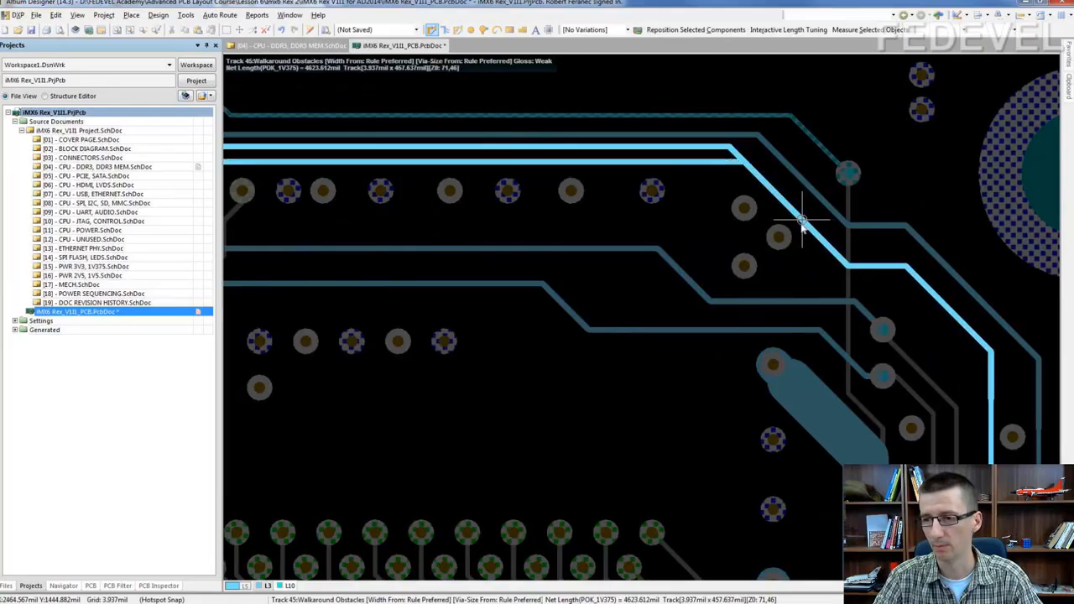
pyautogui.rightClick(802, 220)
pyautogui.rightClick(708, 225)
pyautogui.moveTo(447, 228); pyautogui.dragTo(923, 273, button='right')
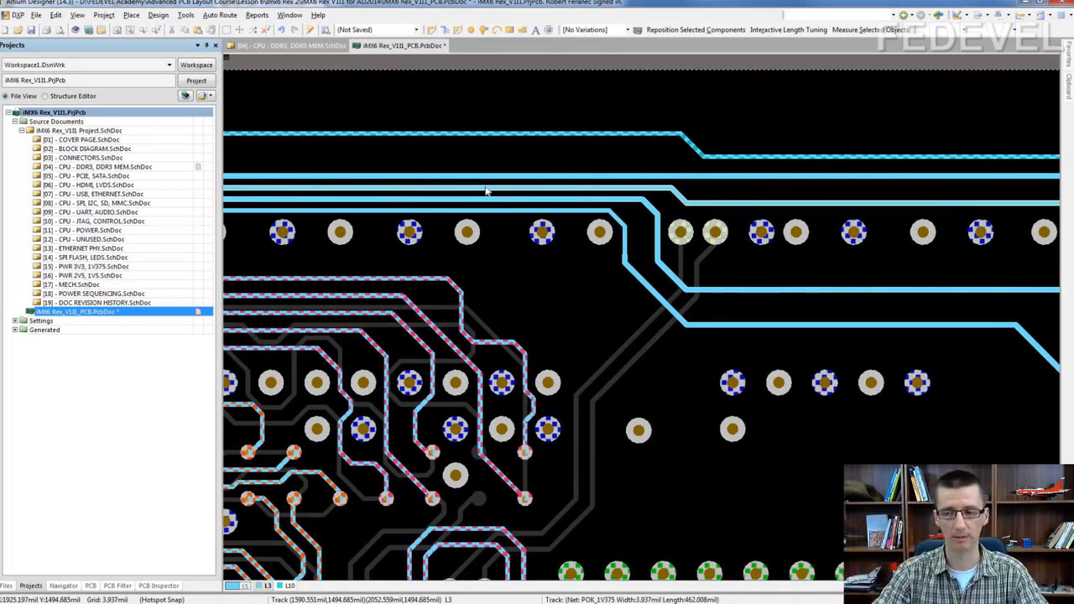
pyautogui.moveTo(786, 314); pyautogui.dragTo(492, 282, button='right')
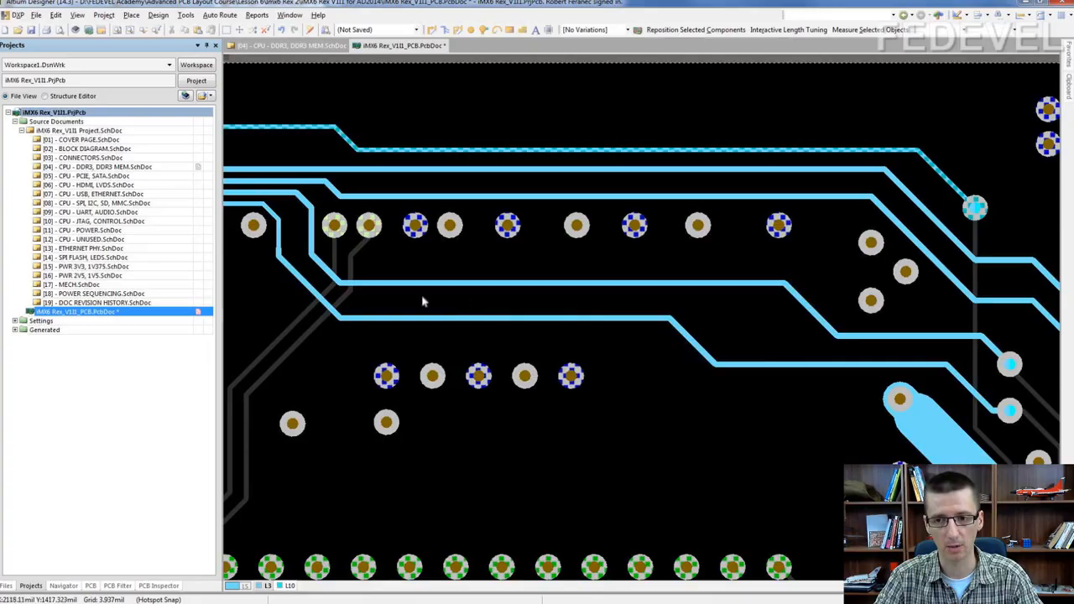
pyautogui.moveTo(393, 306); pyautogui.dragTo(693, 329, button='right')
pyautogui.moveTo(725, 279); pyautogui.dragTo(527, 273, button='right')
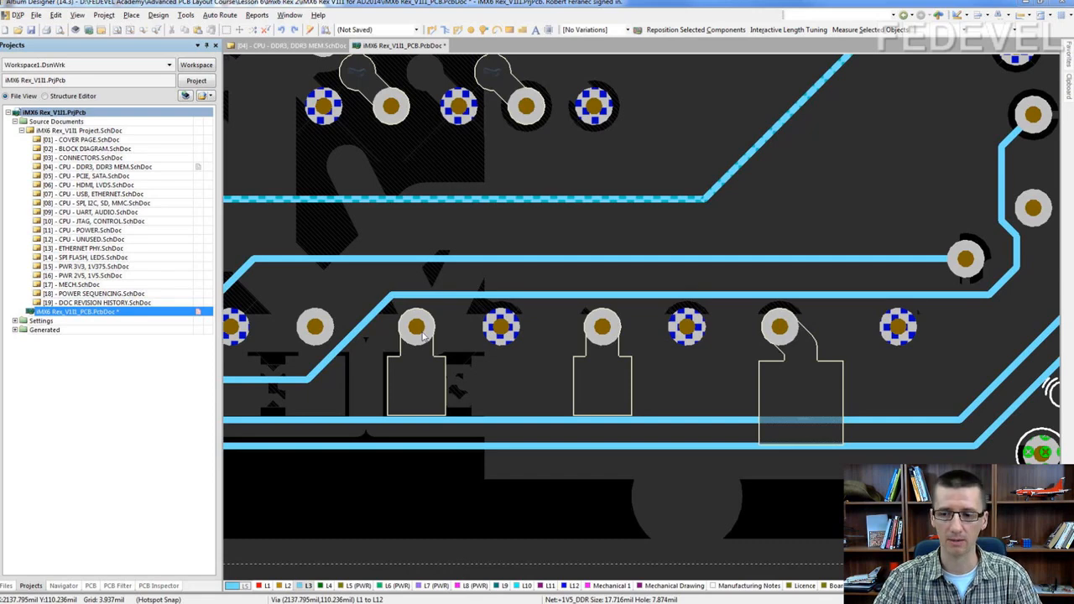
# Step: Move the +1V5_DDR via slightly closer to the L3 track running above it
pyautogui.moveTo(423, 336); pyautogui.dragTo(417, 324)
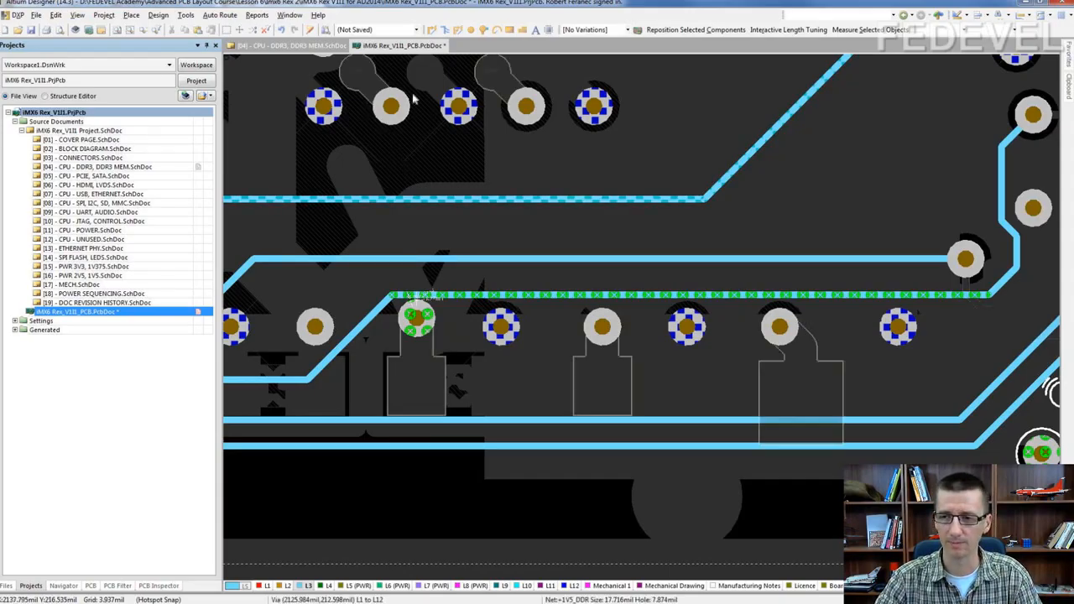
# Step: Reroute the POK_3V3 track on L3 around the moved +1V5_DDR via, between the via row and the POR_BN track, rejoining its diagonal segment
pyautogui.click(431, 29)
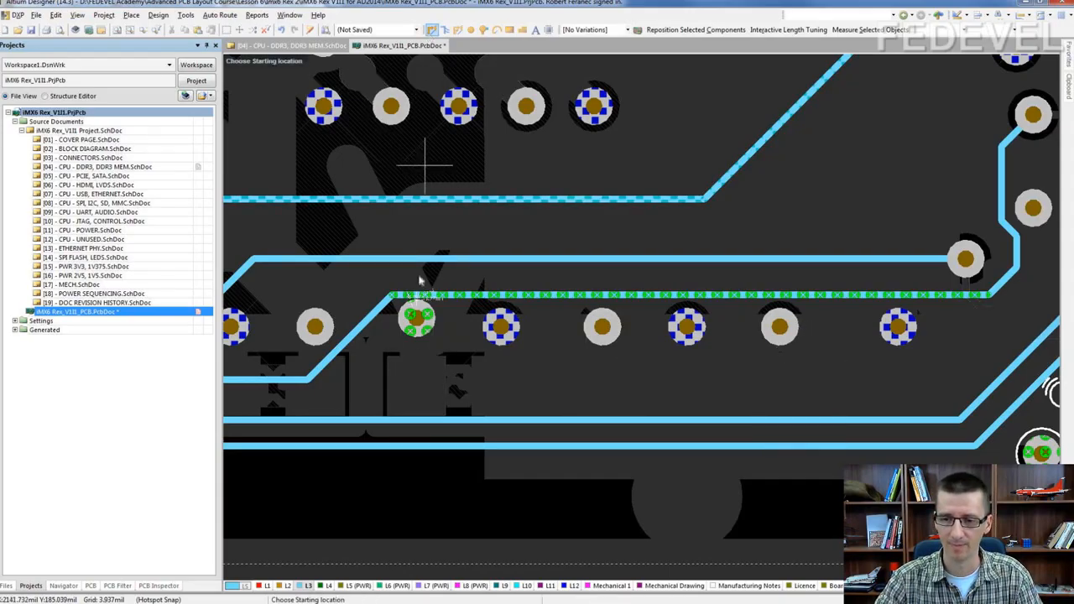
pyautogui.click(274, 380)
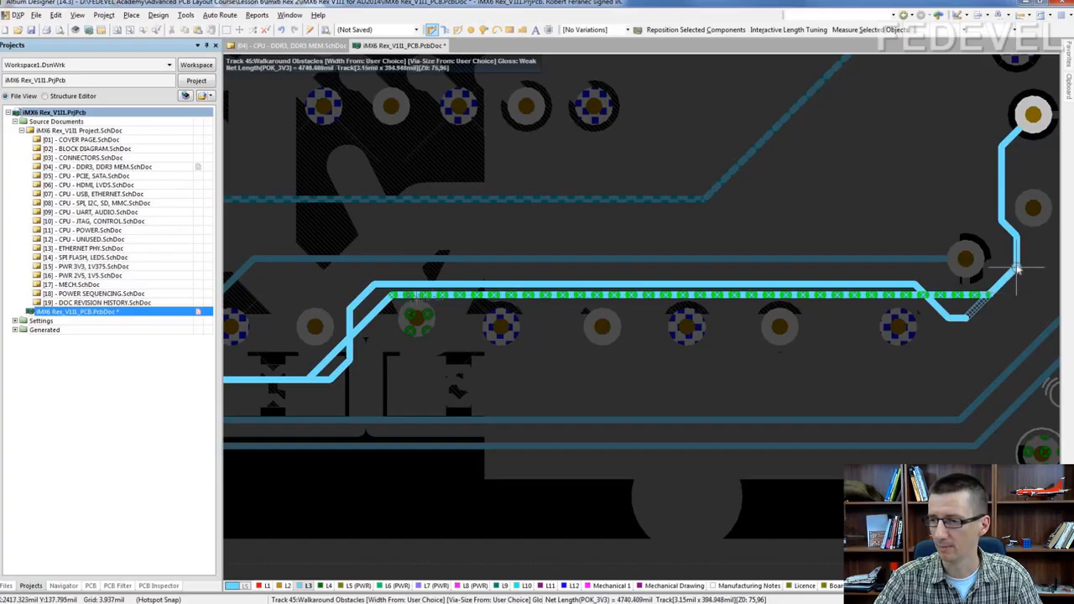
pyautogui.press('Escape')
pyautogui.press('Escape')
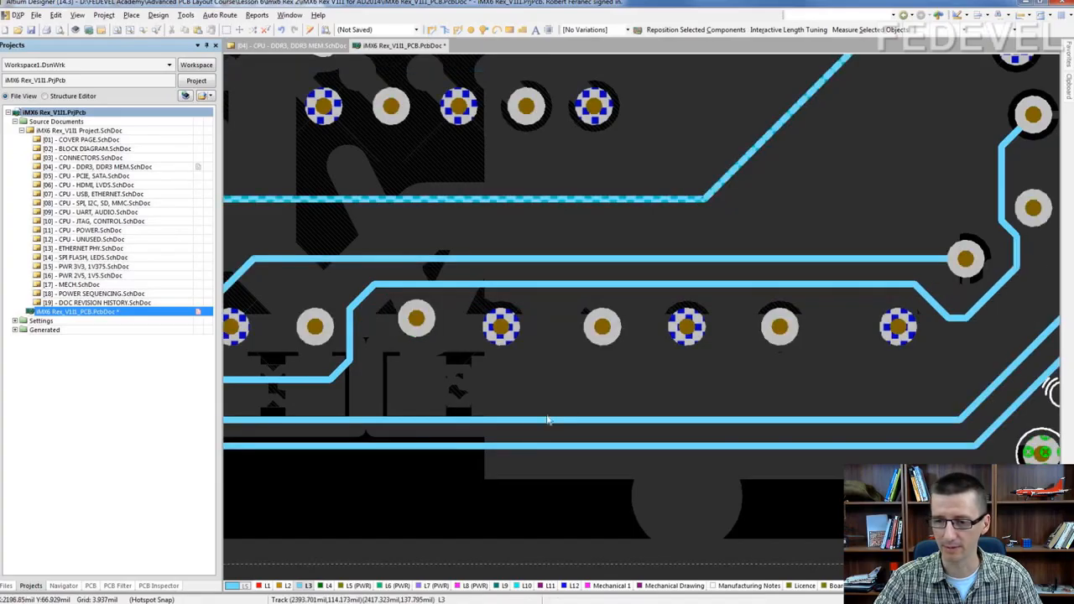
# Step: Extend the +1V5_DDR pad track on L1 to the centre of the moved via
pyautogui.click(264, 585)
pyautogui.click(435, 31)
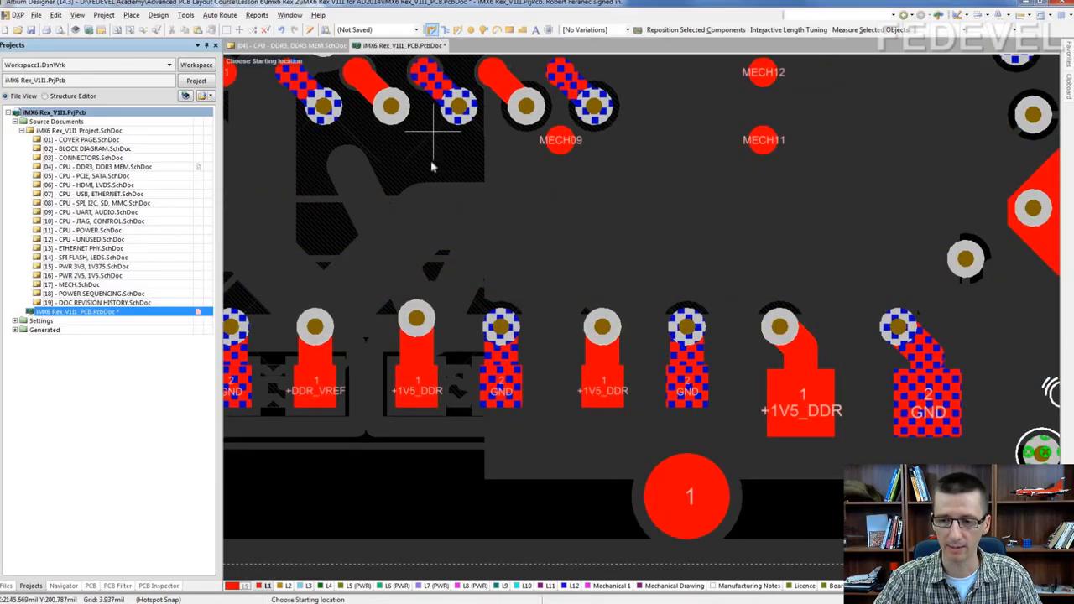
pyautogui.click(416, 319)
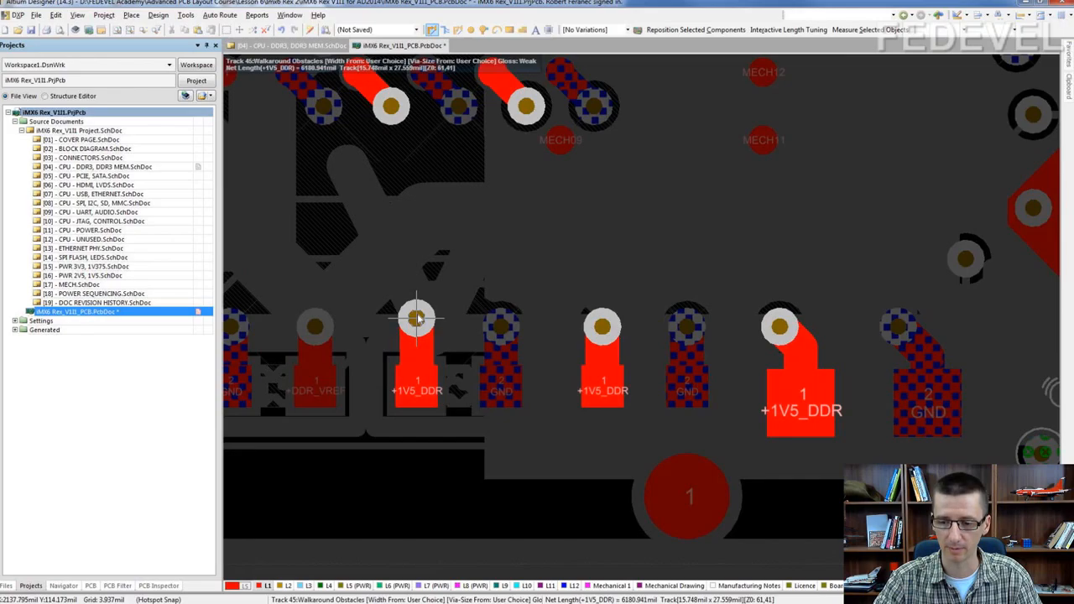
pyautogui.press('Escape')
# Step: Check the remaining layers around the moved +1V5_DDR via and extend its pad track on L12 to the via centre
pyautogui.click(308, 585)
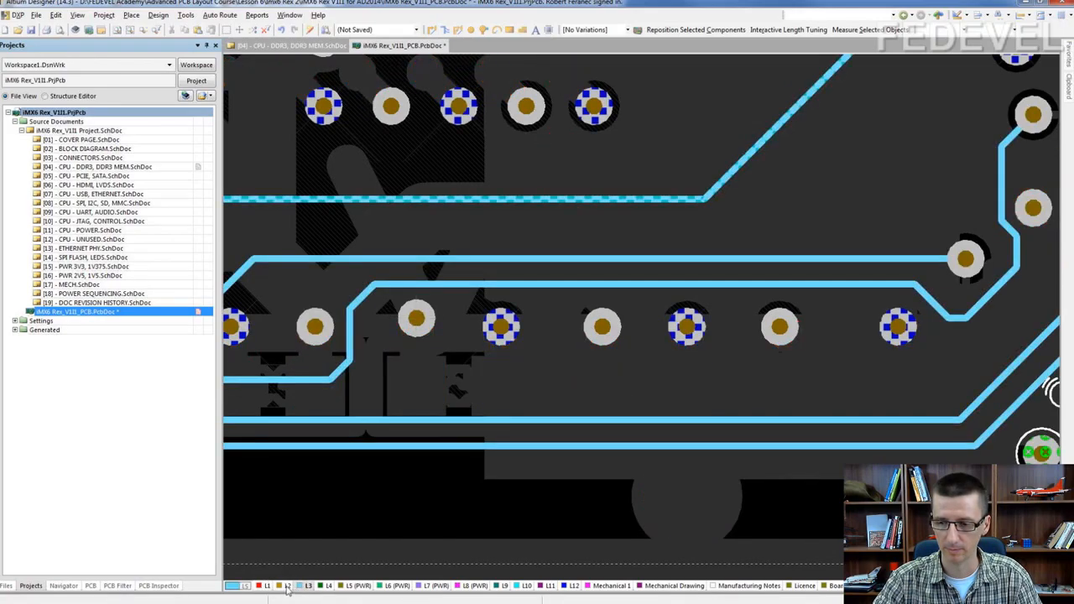
pyautogui.click(329, 586)
pyautogui.click(348, 586)
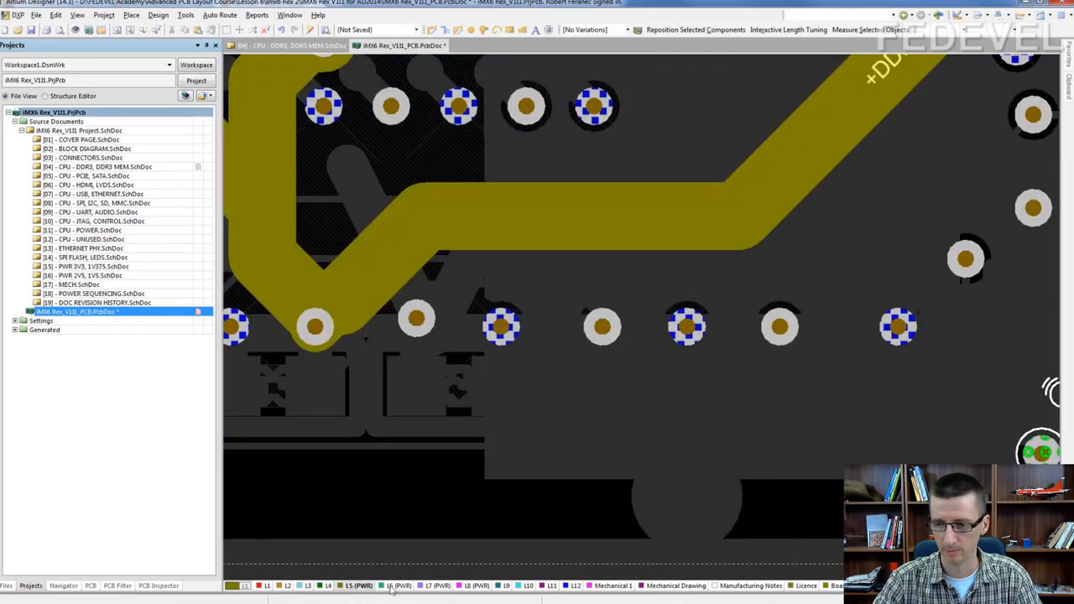
pyautogui.click(395, 586)
pyautogui.click(425, 586)
pyautogui.click(470, 586)
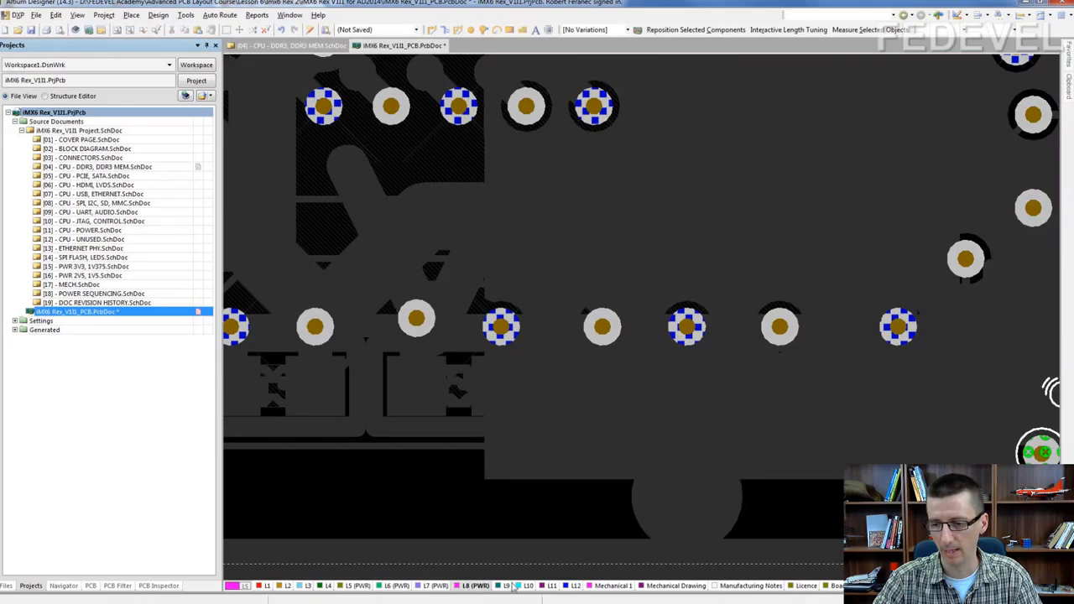
pyautogui.click(550, 586)
pyautogui.click(573, 586)
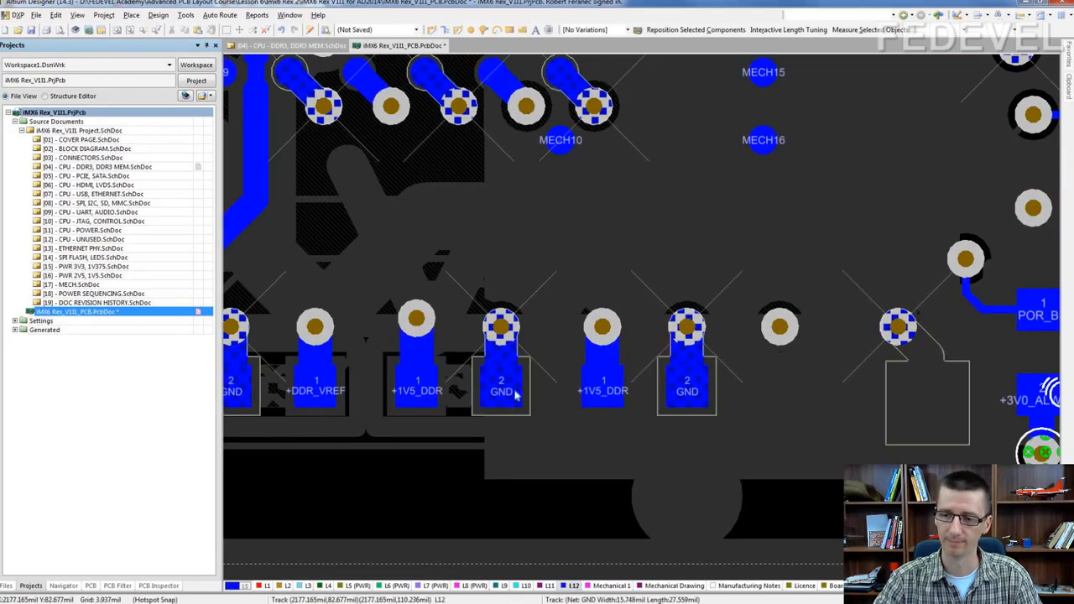
pyautogui.click(431, 29)
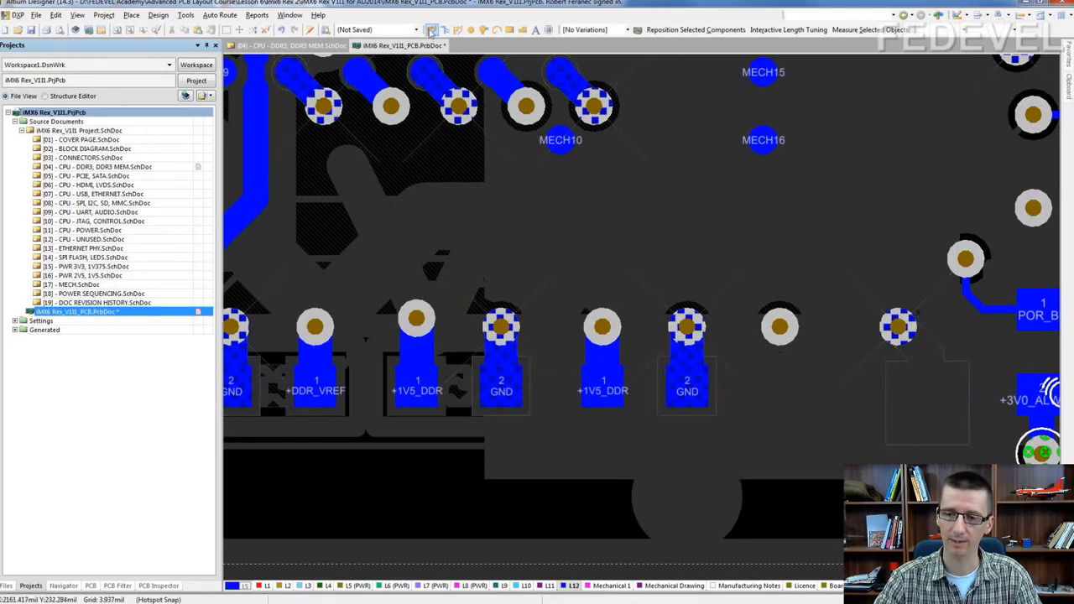
pyautogui.click(417, 321)
pyautogui.press('Escape')
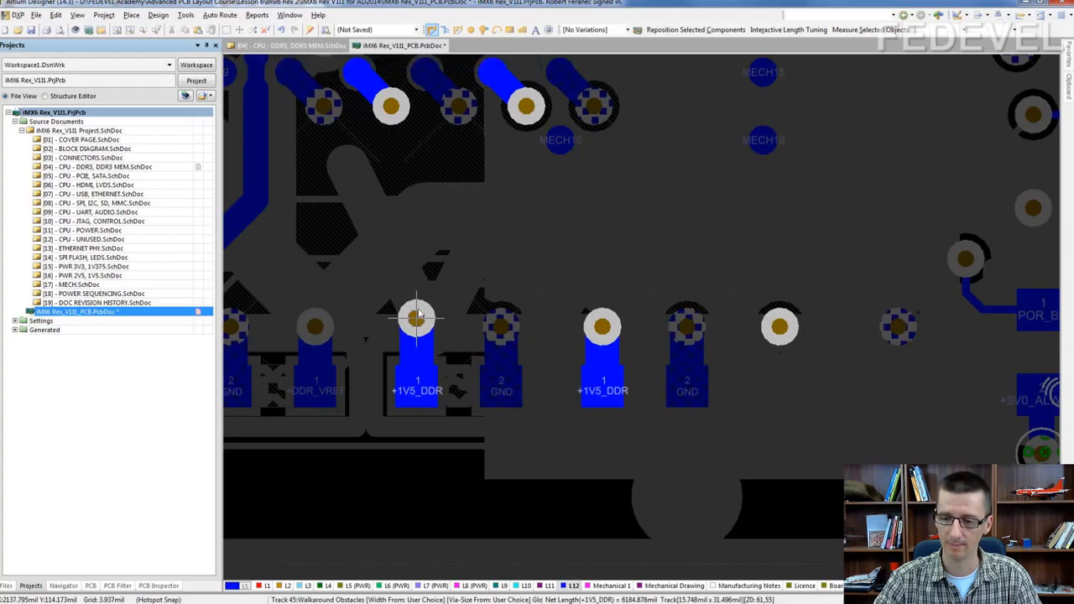
# Step: Reroute the POK_3V3 track on L3 with a shallower dip below the POR_BN end via, rejoining its diagonal segment
pyautogui.click(307, 587)
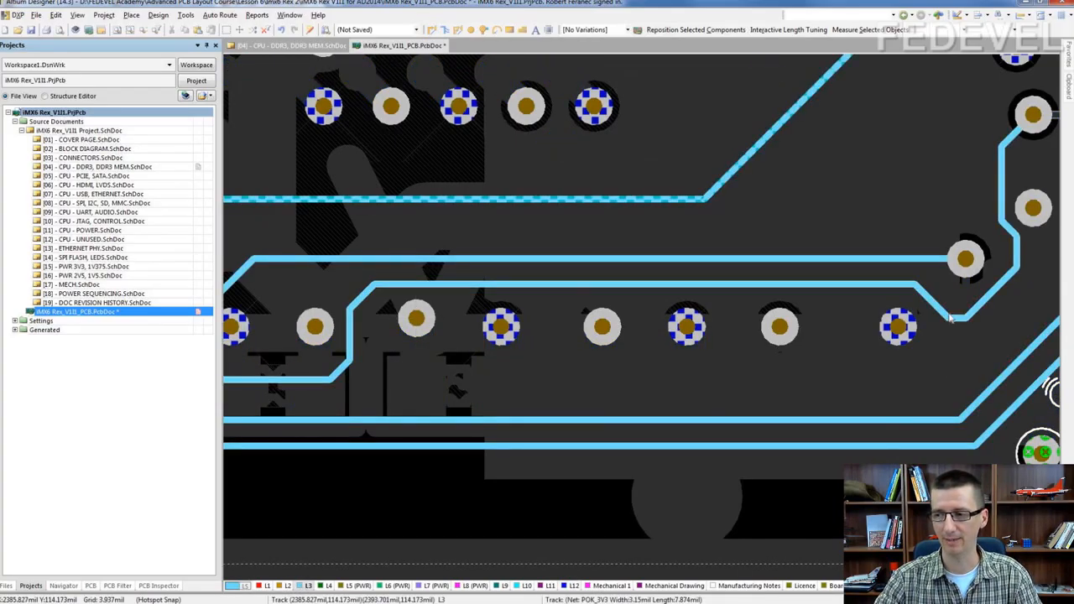
pyautogui.click(432, 29)
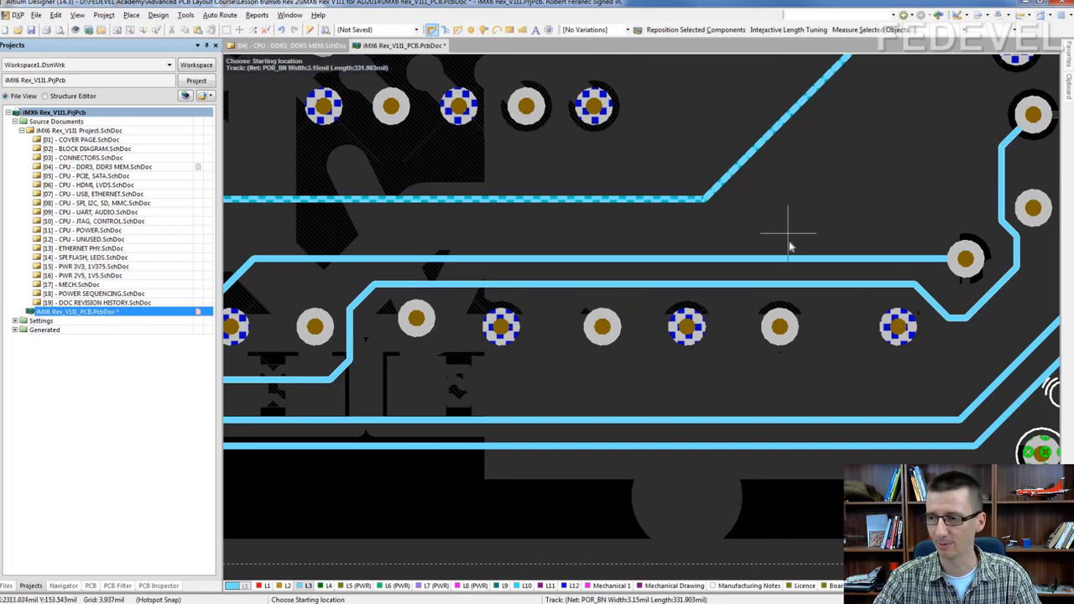
pyautogui.click(804, 286)
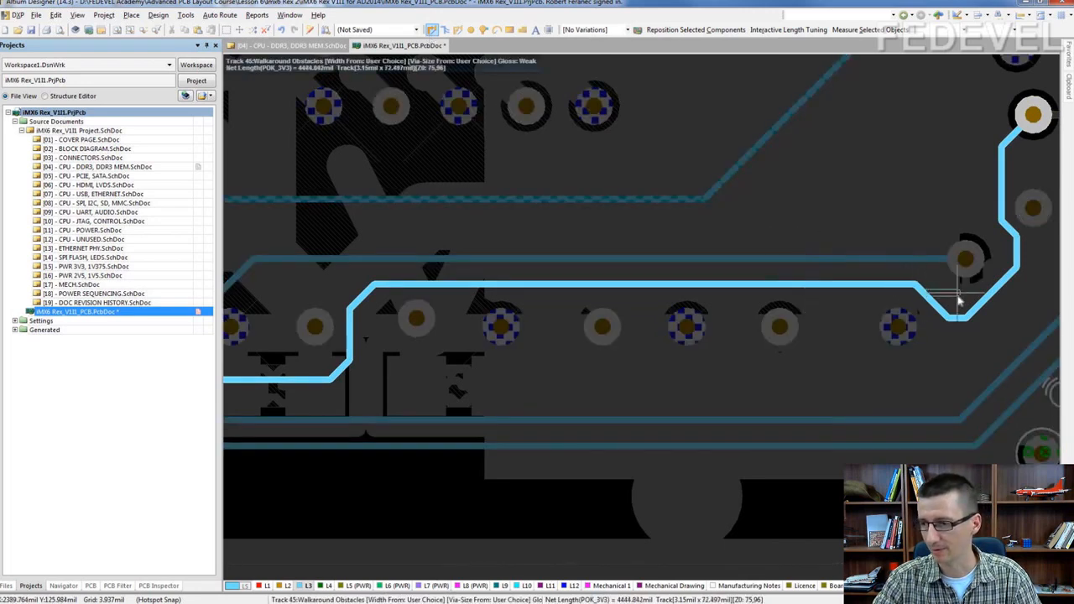
pyautogui.click(1001, 294)
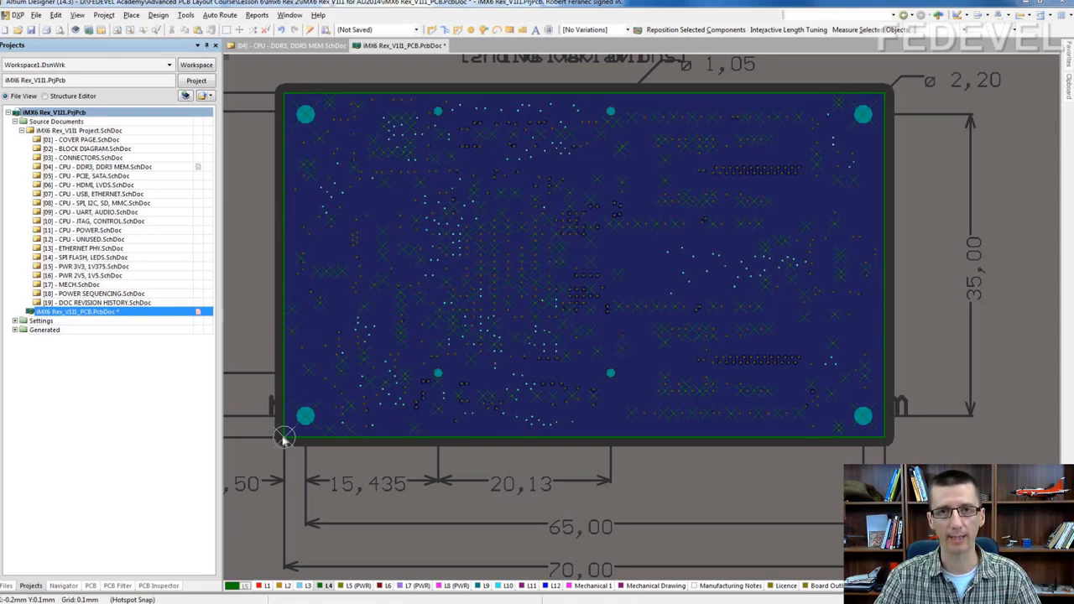
# Step: Examine the pullback values of the internal planes L4, L9 and L6 in the Layer Stack Manager
pyautogui.rightClick(245, 155)
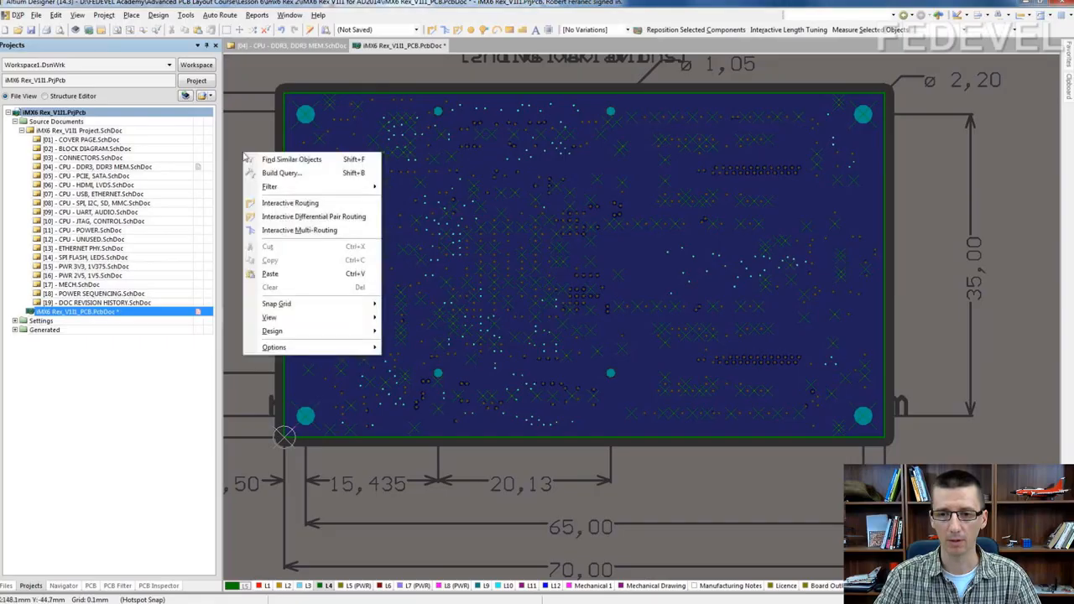
pyautogui.moveTo(286, 349)
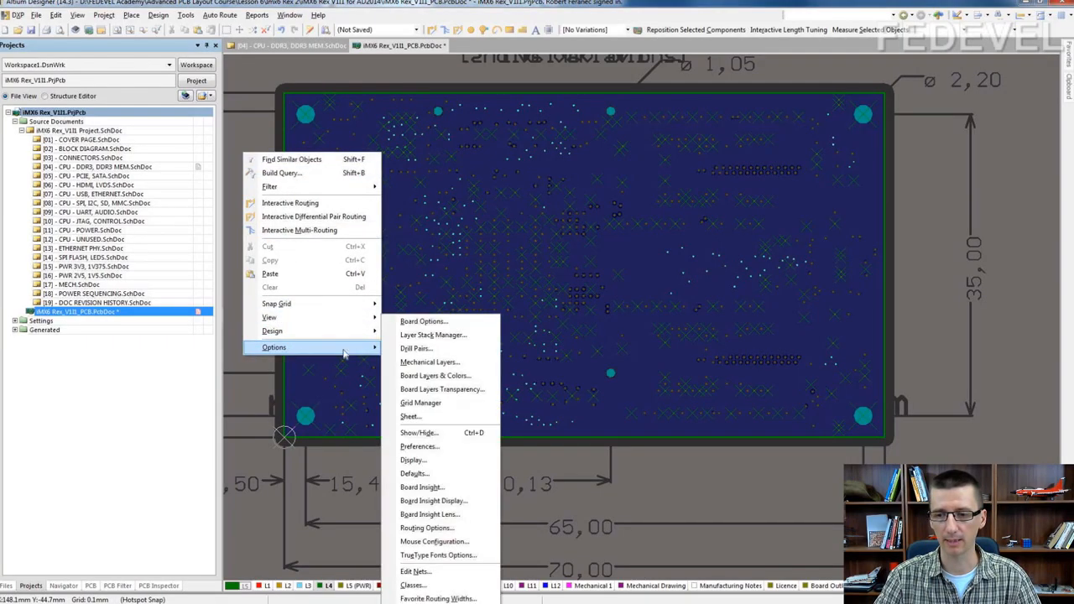
pyautogui.click(430, 336)
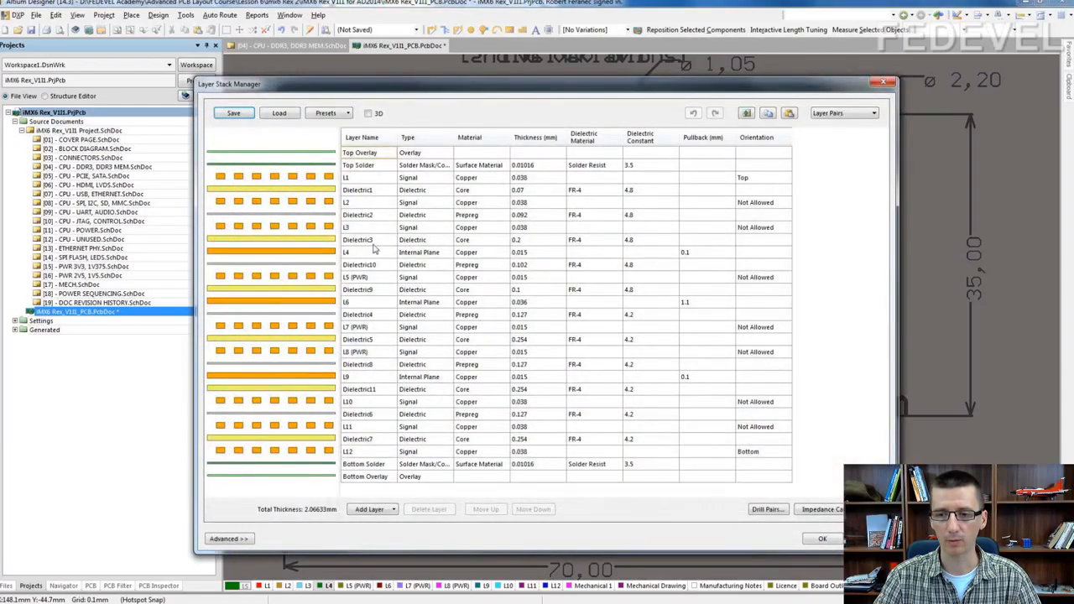
pyautogui.click(378, 252)
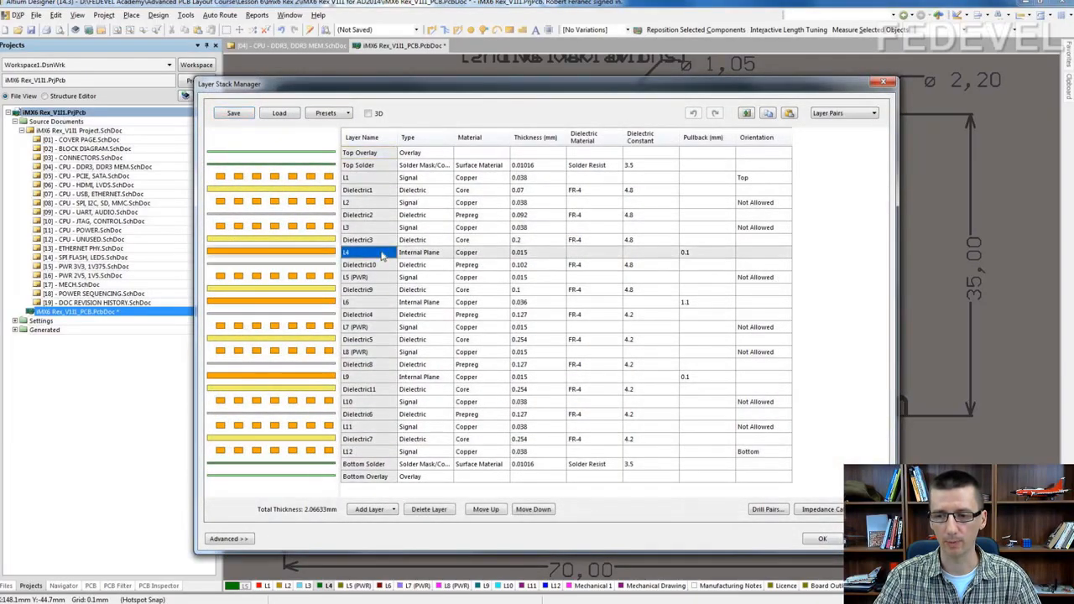
pyautogui.click(707, 256)
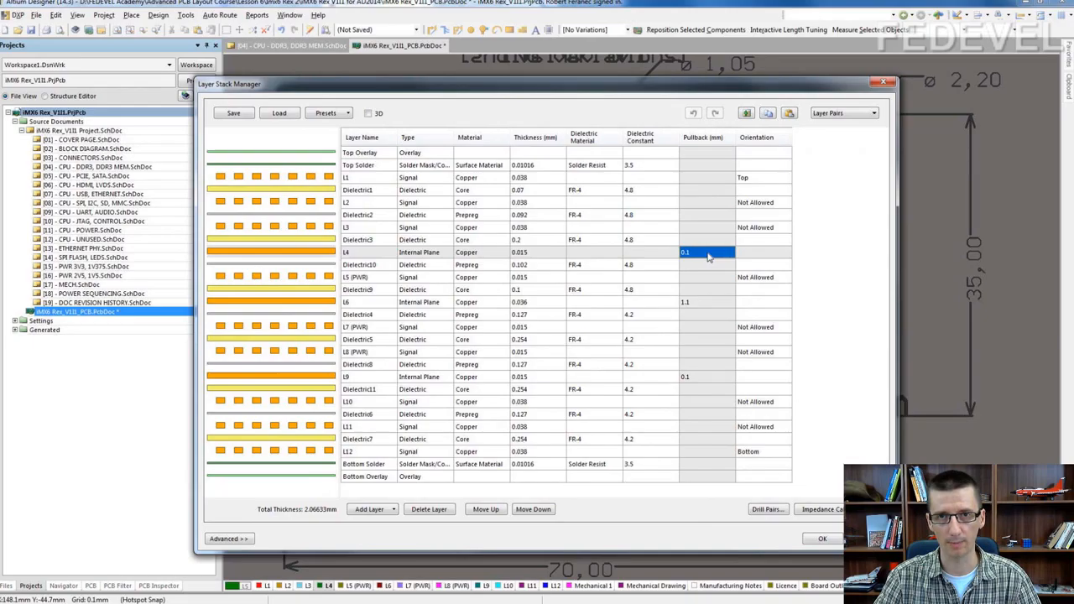
pyautogui.click(370, 379)
pyautogui.click(705, 380)
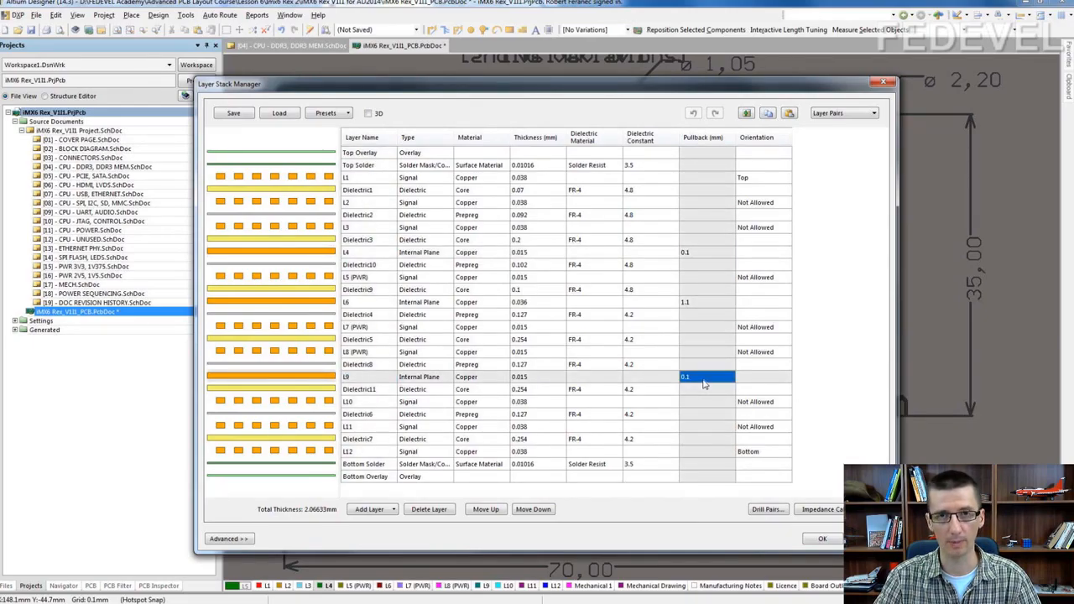
pyautogui.click(363, 304)
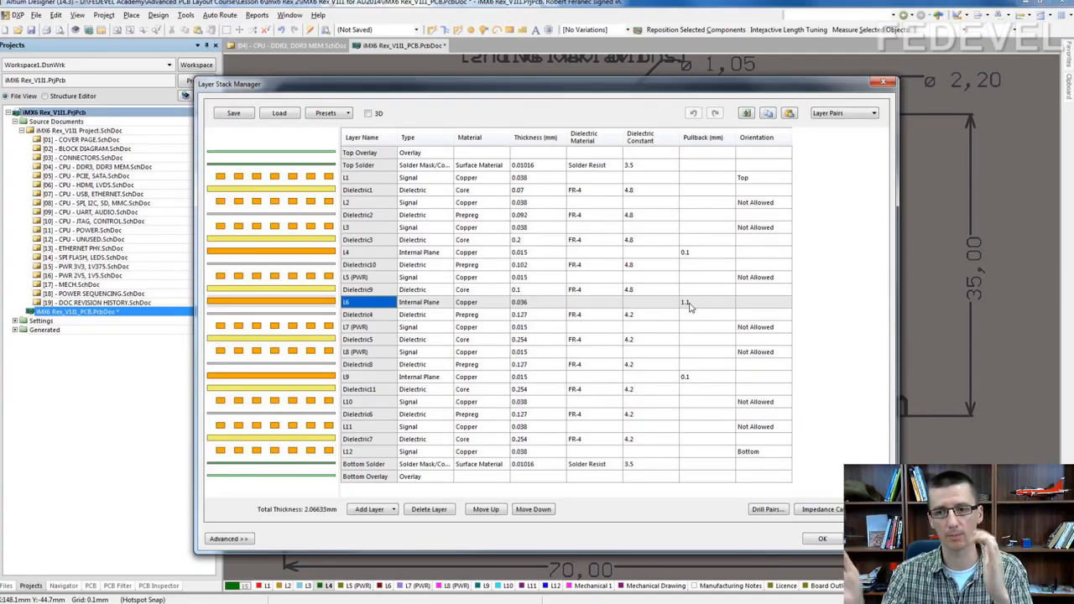
pyautogui.click(817, 538)
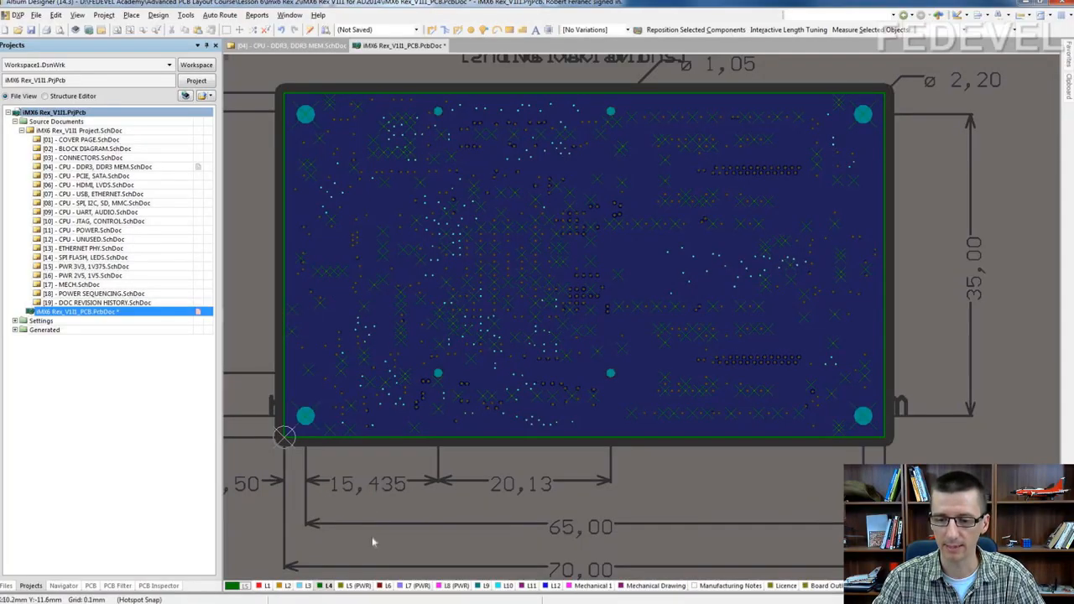
# Step: Compare the plane pullback along the board edge on layers L4 and L6
pyautogui.click(327, 586)
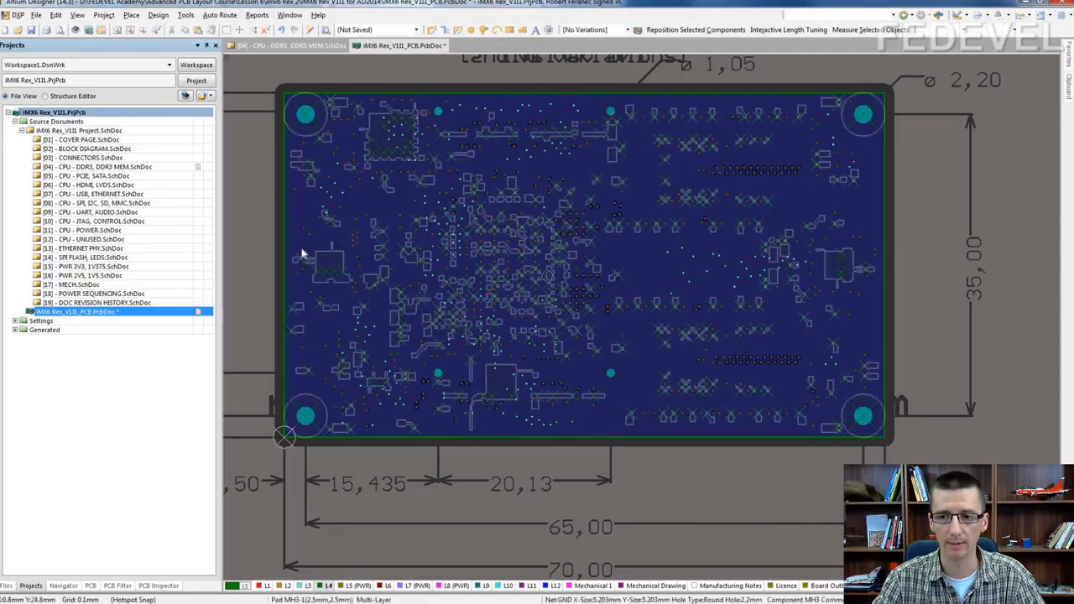
pyautogui.keyDown('ctrl'); pyautogui.scroll(4, 286, 200); pyautogui.keyUp('ctrl')
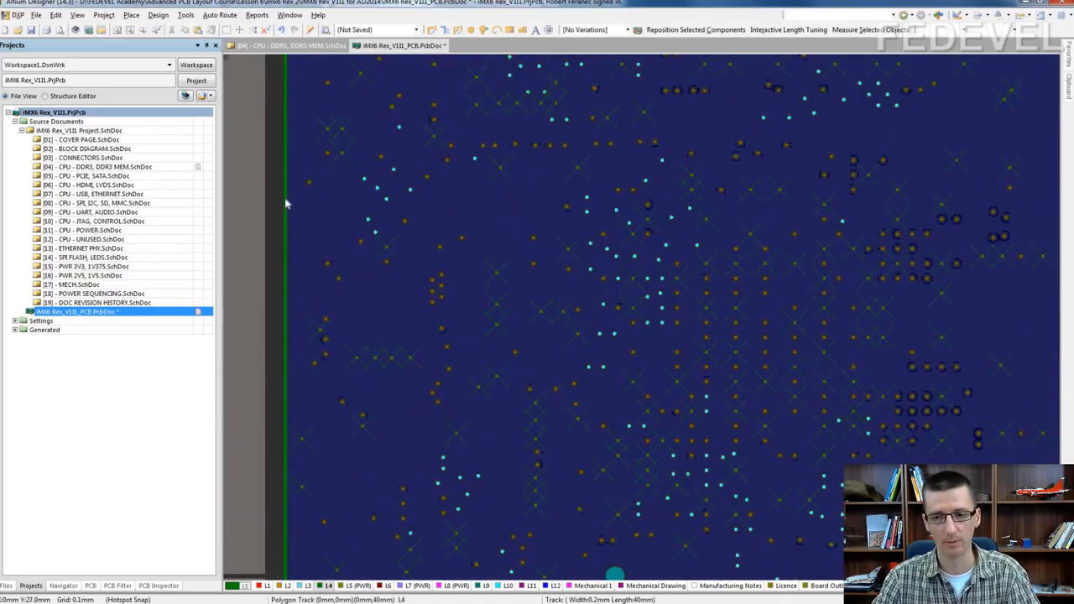
pyautogui.keyDown('ctrl'); pyautogui.scroll(-4, 287, 195); pyautogui.keyUp('ctrl')
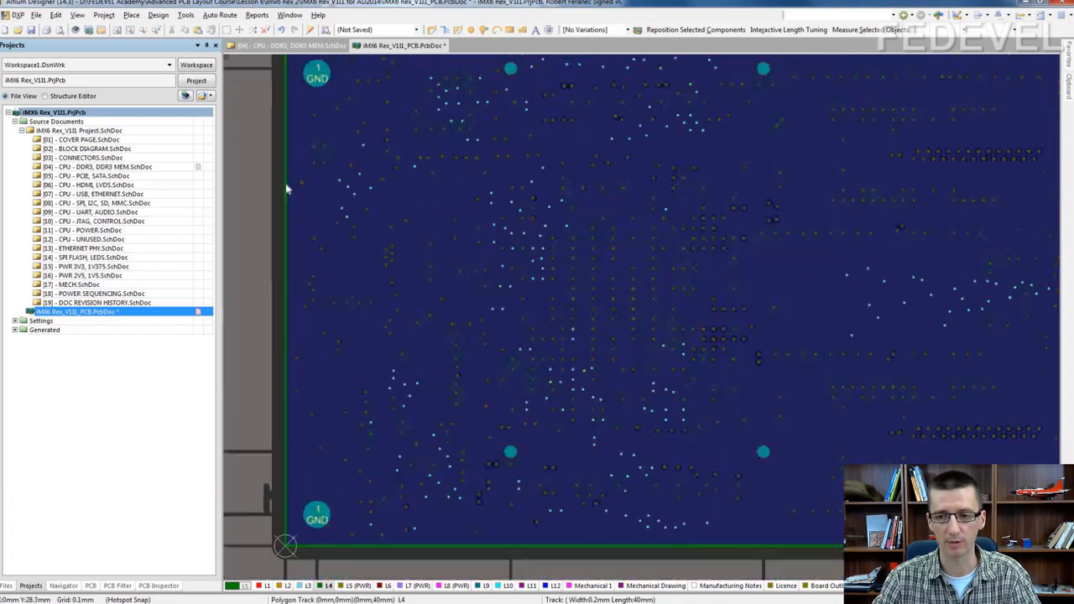
pyautogui.click(387, 585)
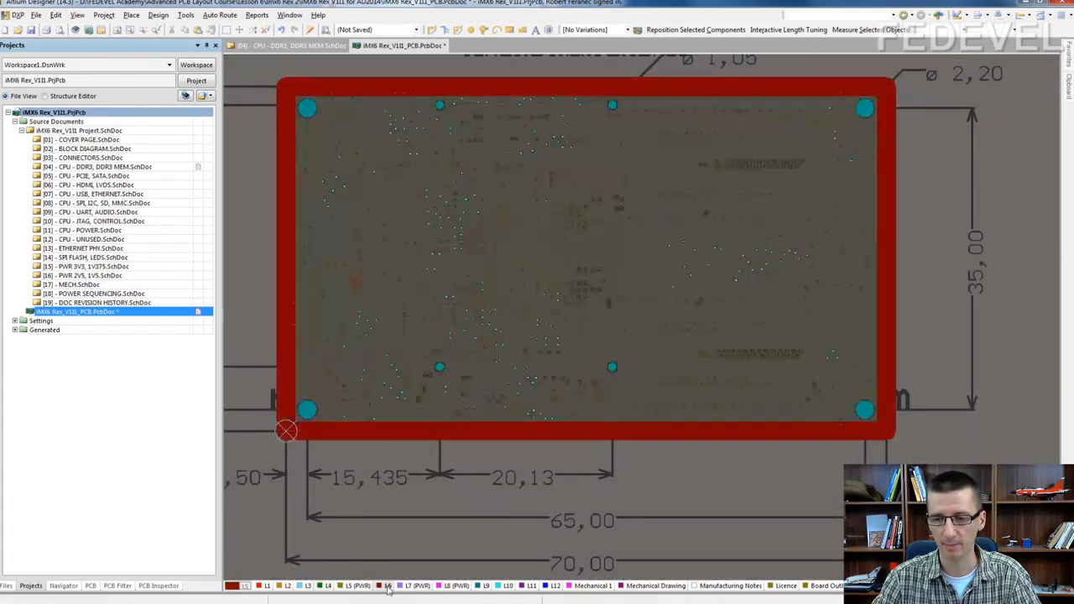
pyautogui.keyDown('ctrl'); pyautogui.scroll(4, 290, 243); pyautogui.keyUp('ctrl')
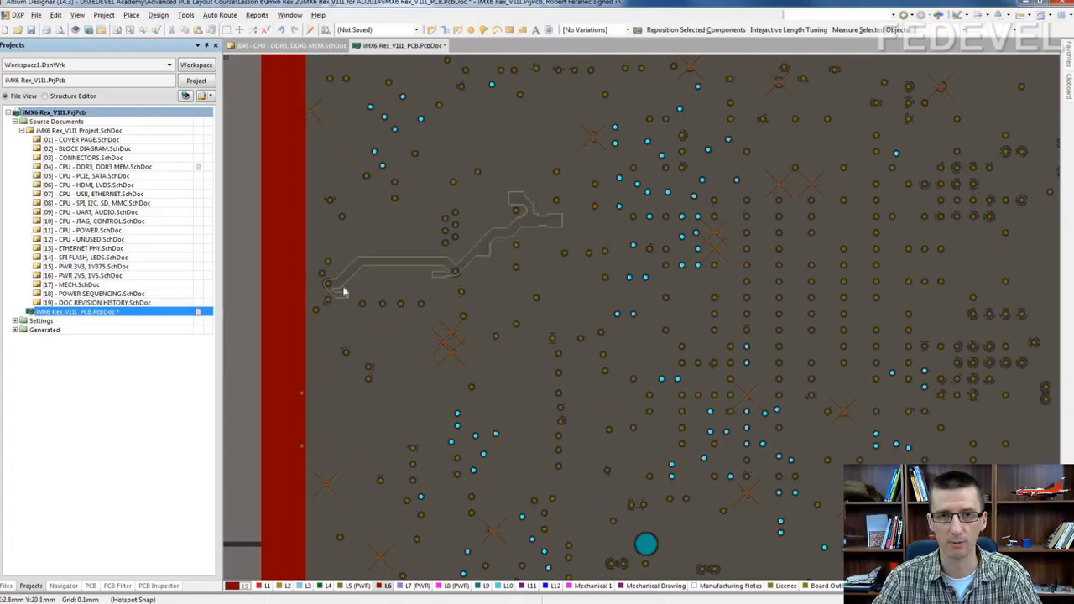
pyautogui.keyDown('ctrl'); pyautogui.scroll(-2, 320, 198); pyautogui.keyUp('ctrl')
pyautogui.keyDown('ctrl'); pyautogui.scroll(-2, 320, 198); pyautogui.keyUp('ctrl')
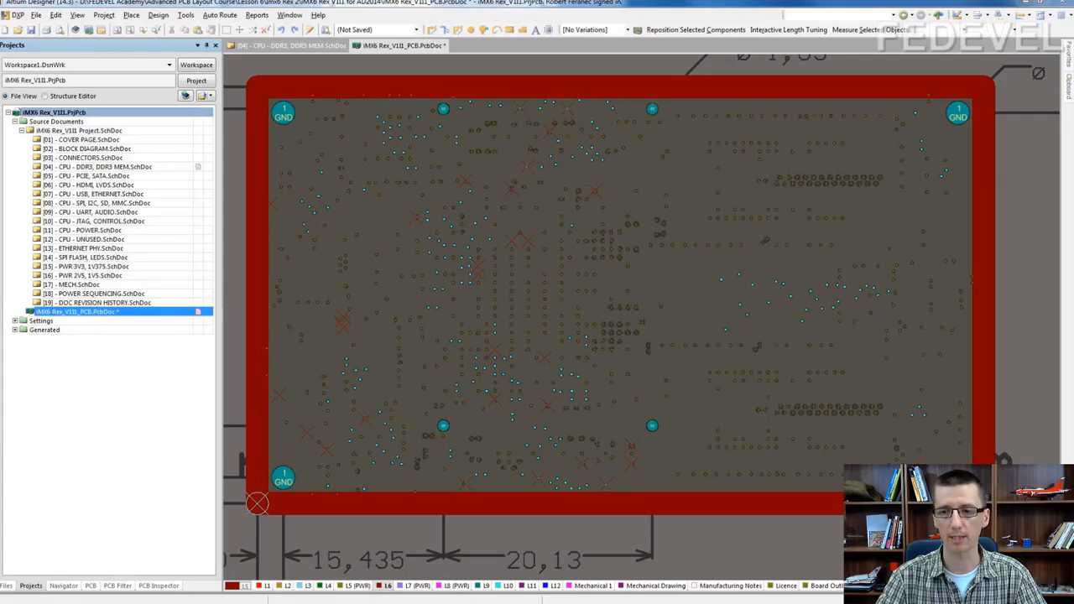
# Step: Review the nets available for the L6 split plane and keep it connected to +3V3
pyautogui.doubleClick(372, 229)
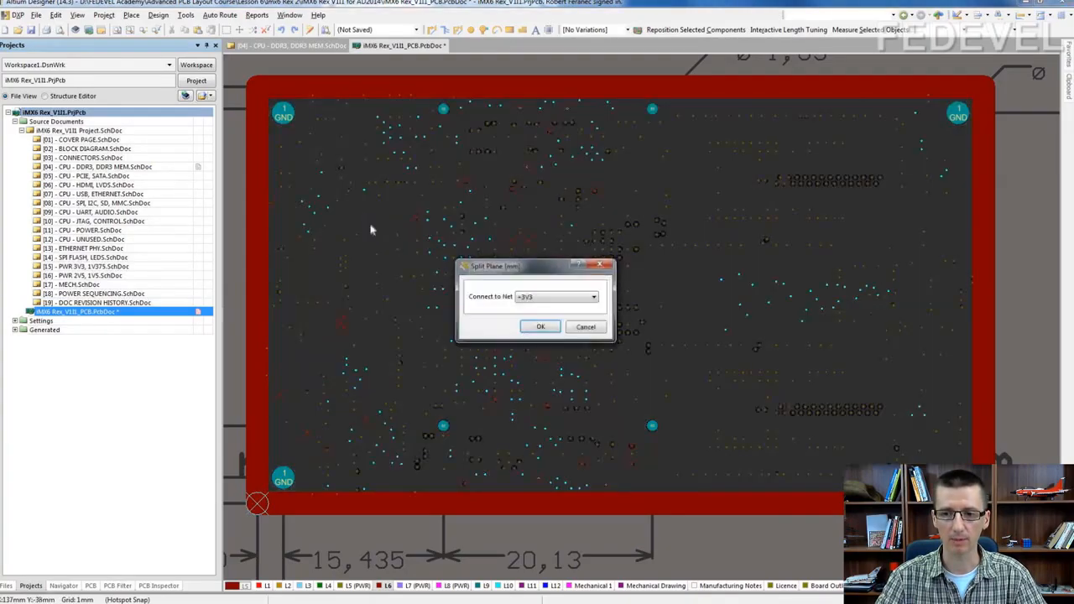
pyautogui.click(544, 300)
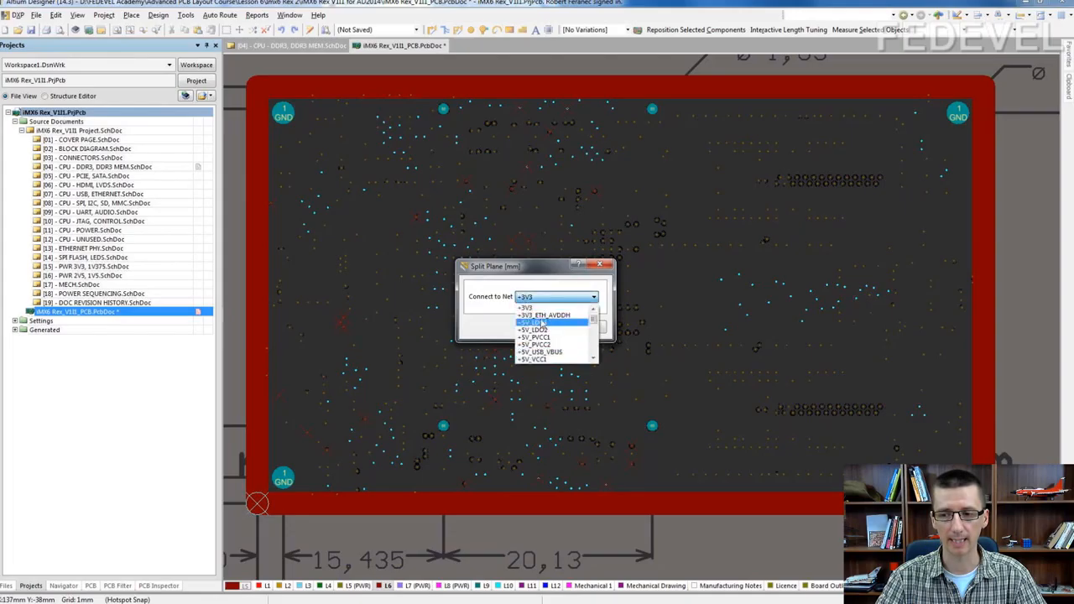
pyautogui.click(546, 322)
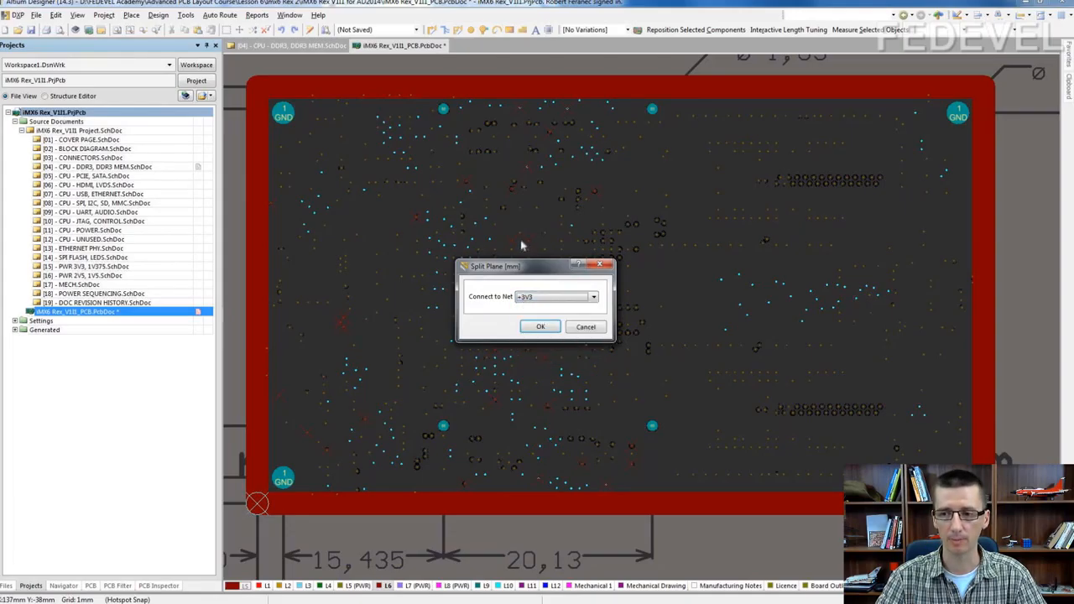
pyautogui.press('Return')
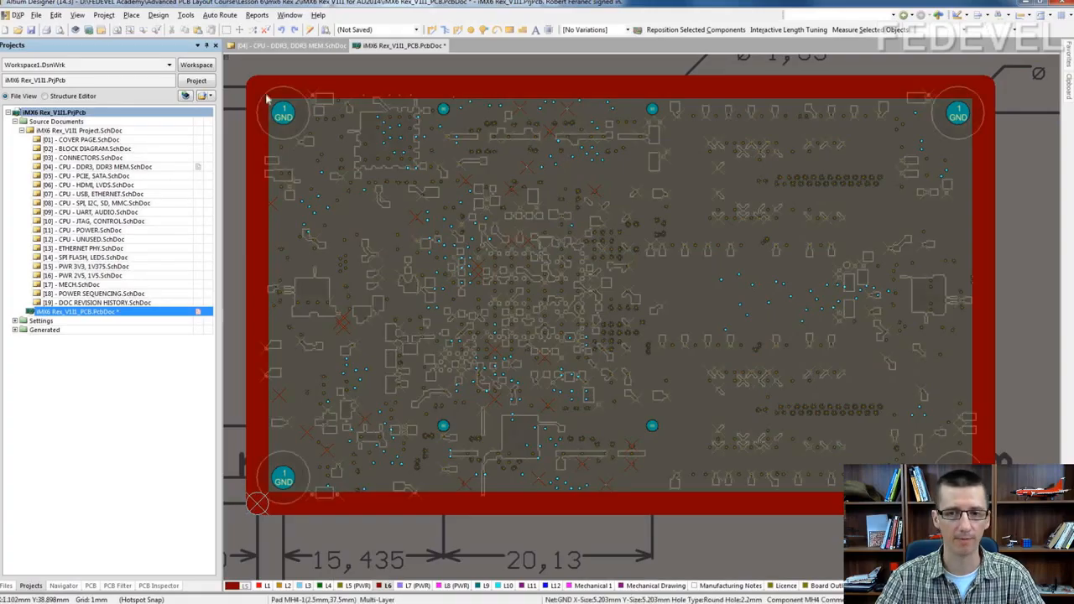
# Step: Split off the upper-left corner of the L6 plane with lines enclosing a region about 16 mm wide and 15 mm high
pyautogui.click(131, 16)
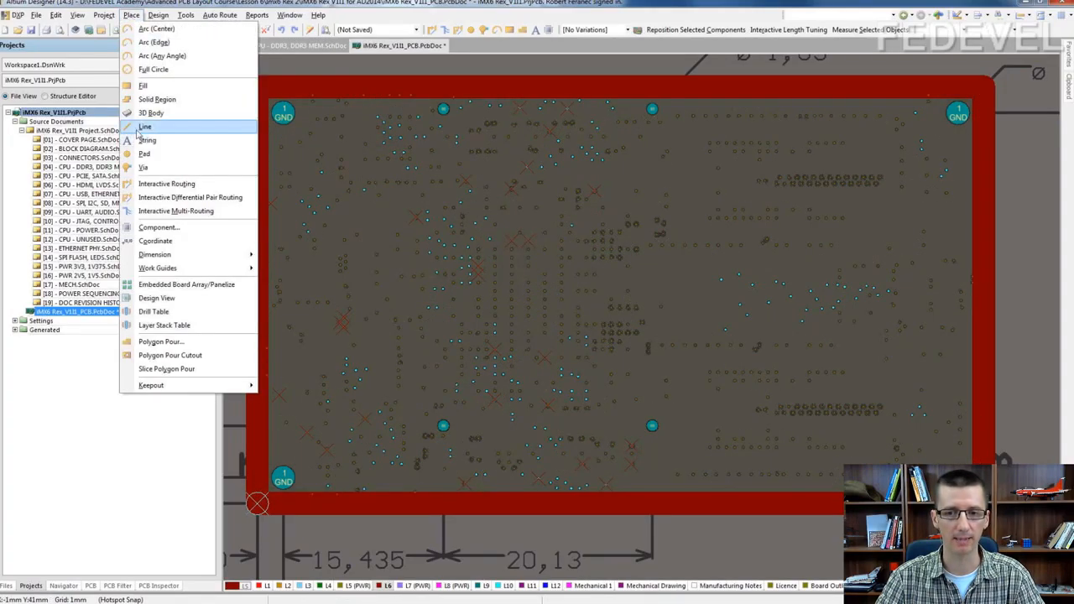
pyautogui.click(142, 127)
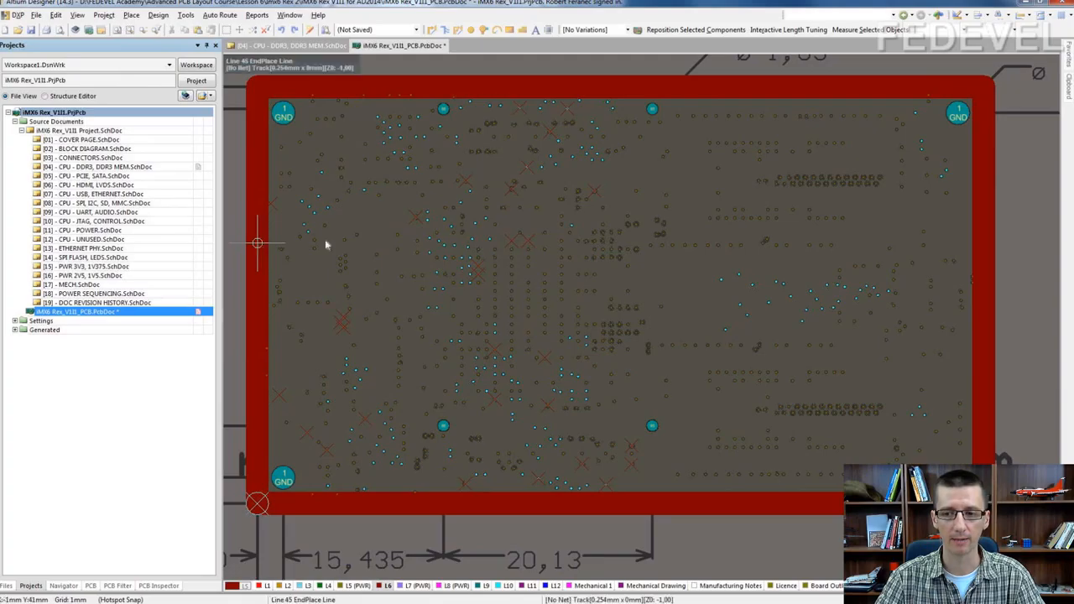
pyautogui.click(425, 244)
pyautogui.click(424, 87)
pyautogui.rightClick(423, 87)
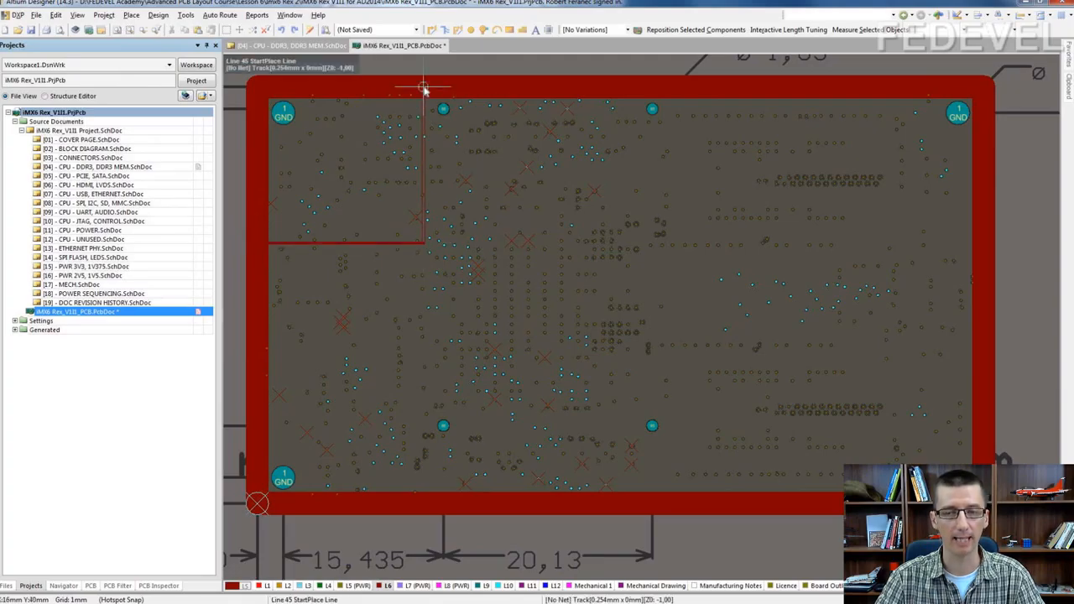
pyautogui.click(424, 87)
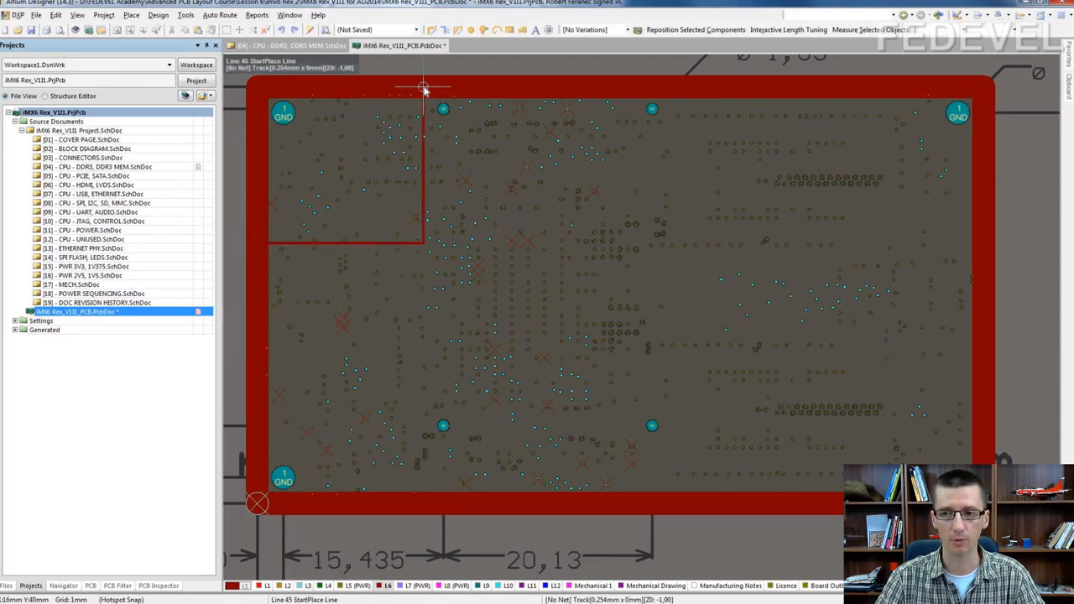
pyautogui.rightClick(424, 88)
pyautogui.rightClick(381, 127)
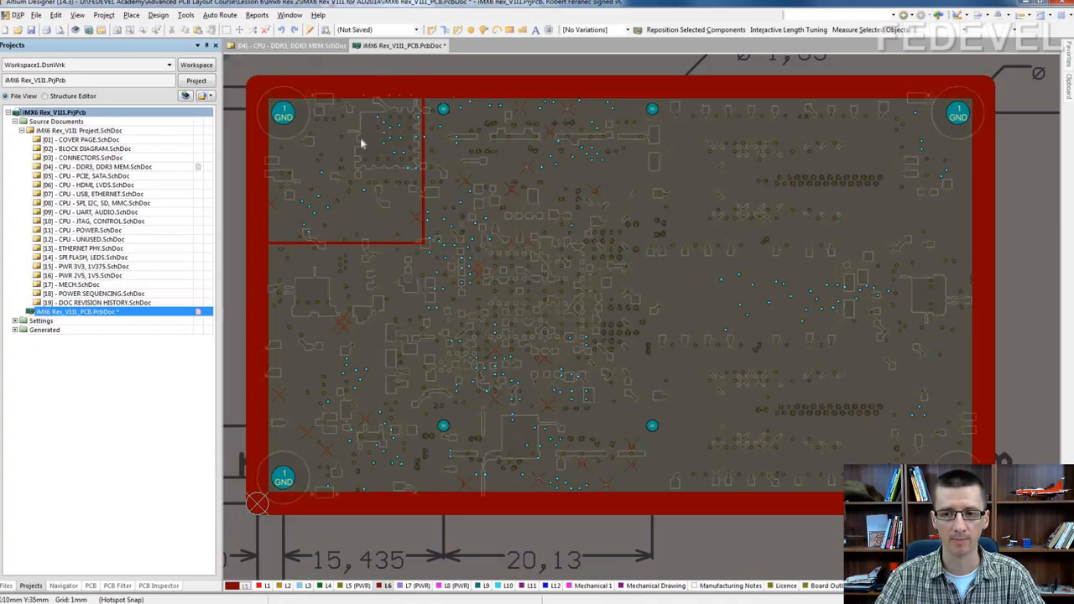
# Step: Connect the new corner region of the L6 split plane to the +5V_VCC1 net
pyautogui.doubleClick(351, 153)
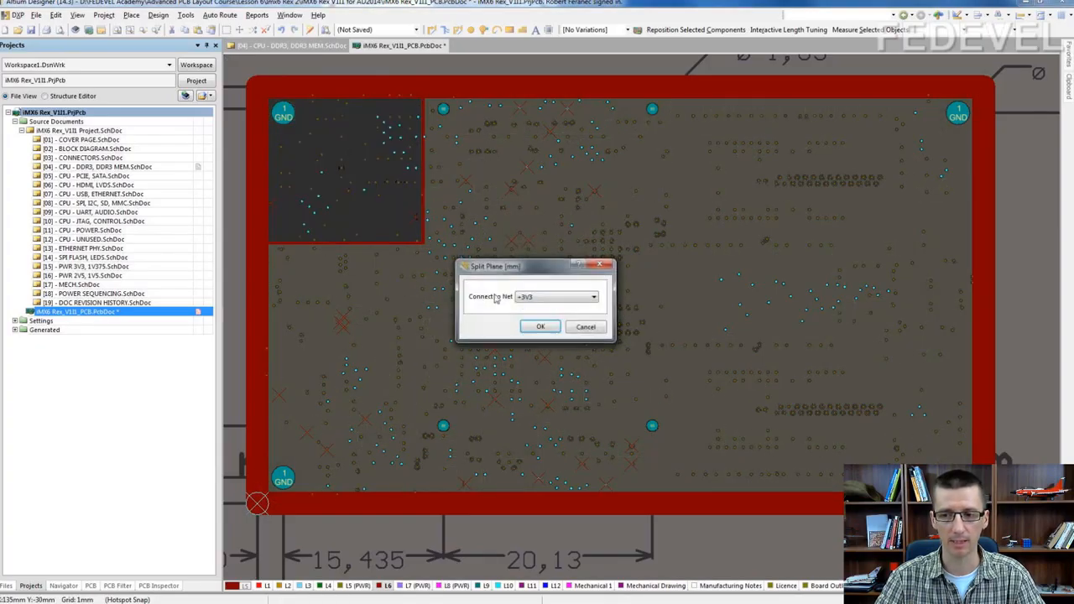
pyautogui.click(545, 297)
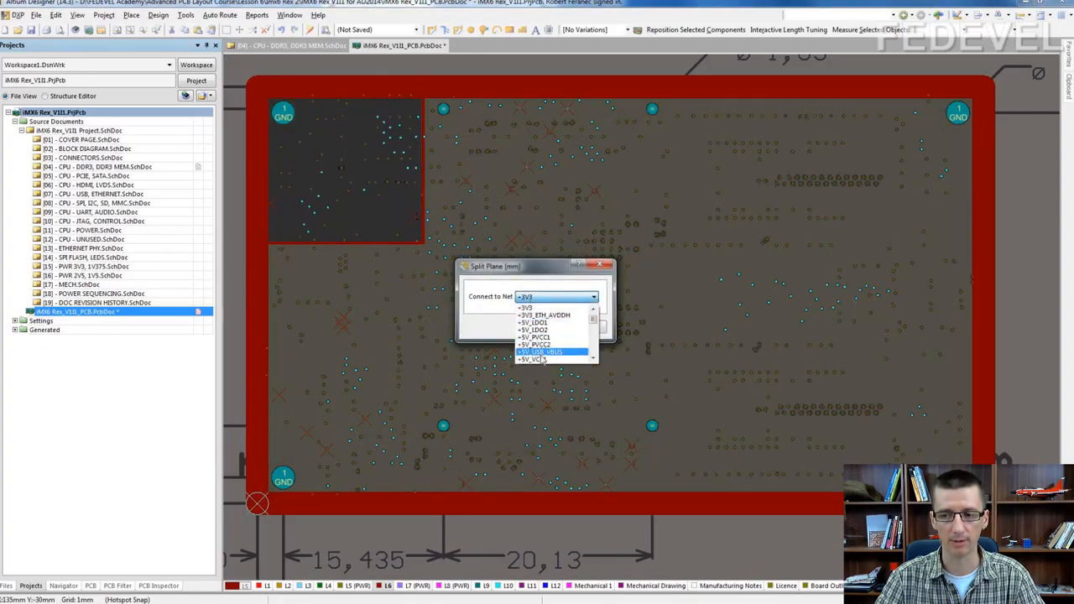
pyautogui.click(541, 359)
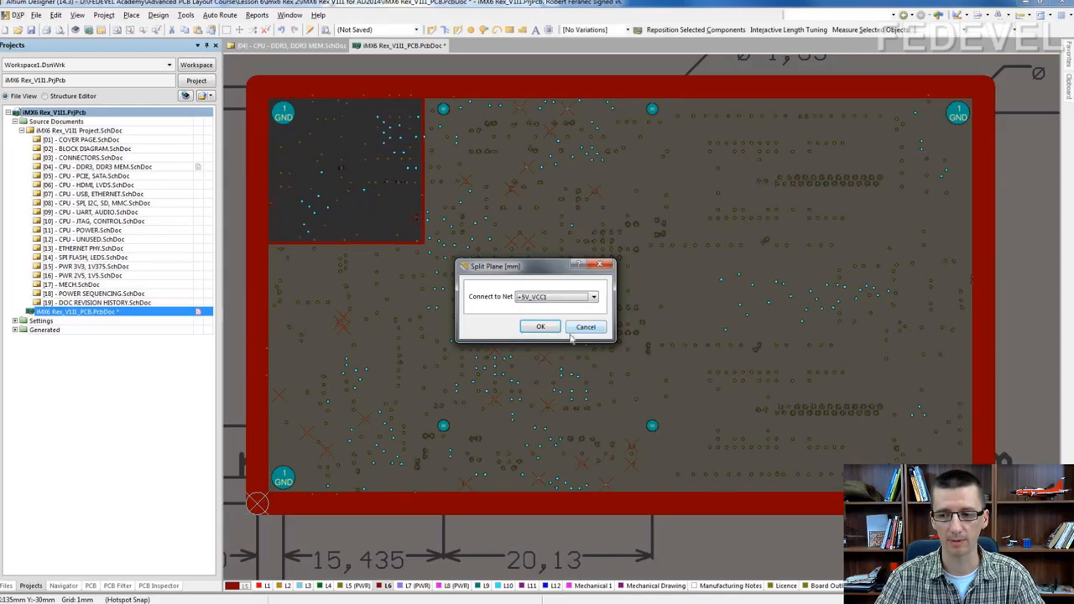
pyautogui.click(540, 327)
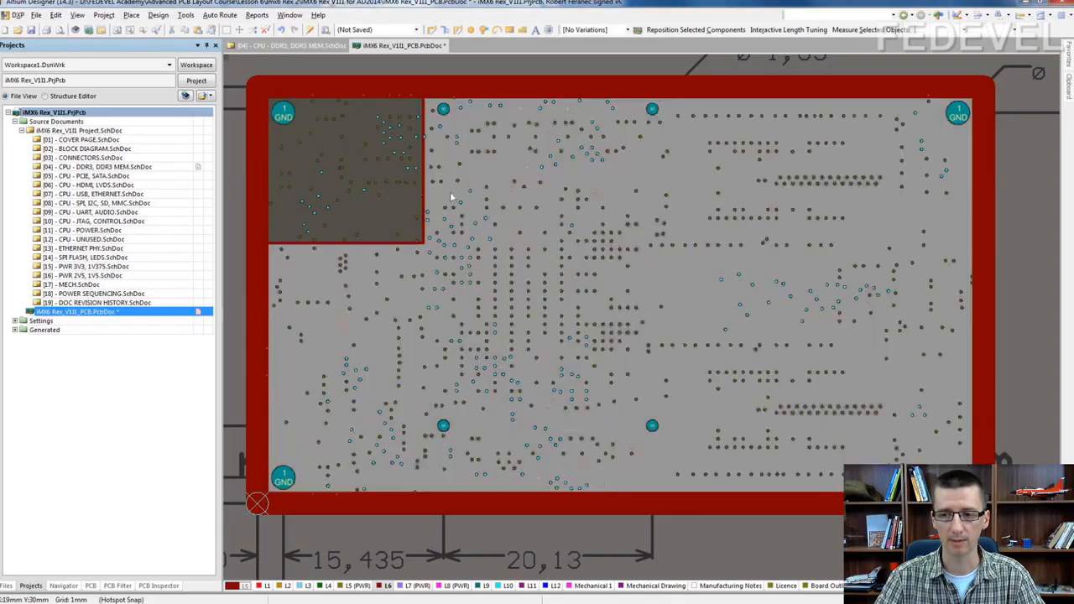
# Step: Check the nets assigned to the main region and the corner region of the L6 plane
pyautogui.doubleClick(450, 197)
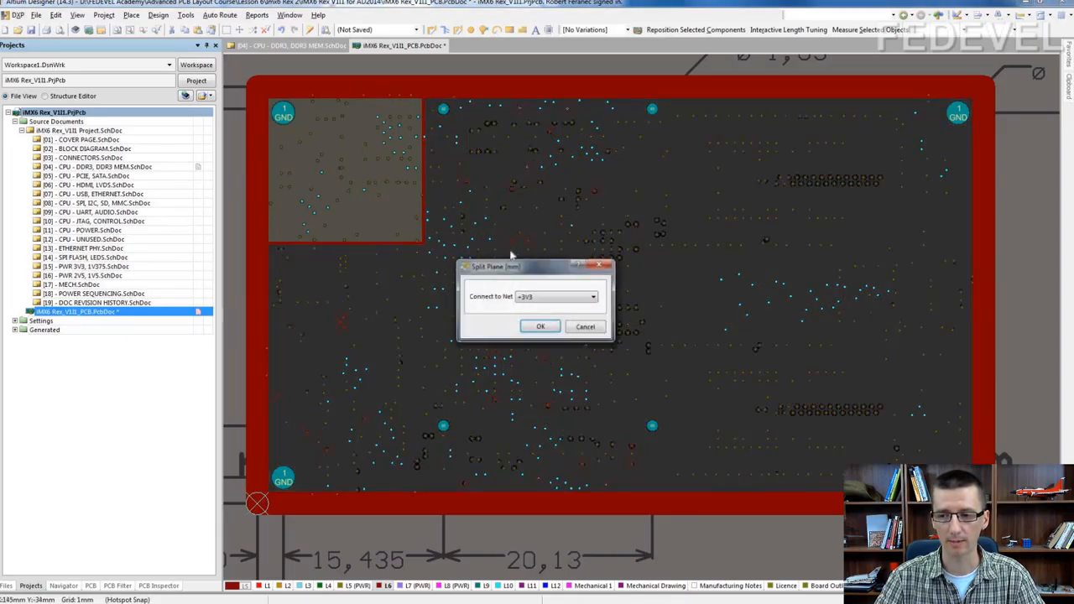
pyautogui.click(601, 265)
pyautogui.doubleClick(373, 216)
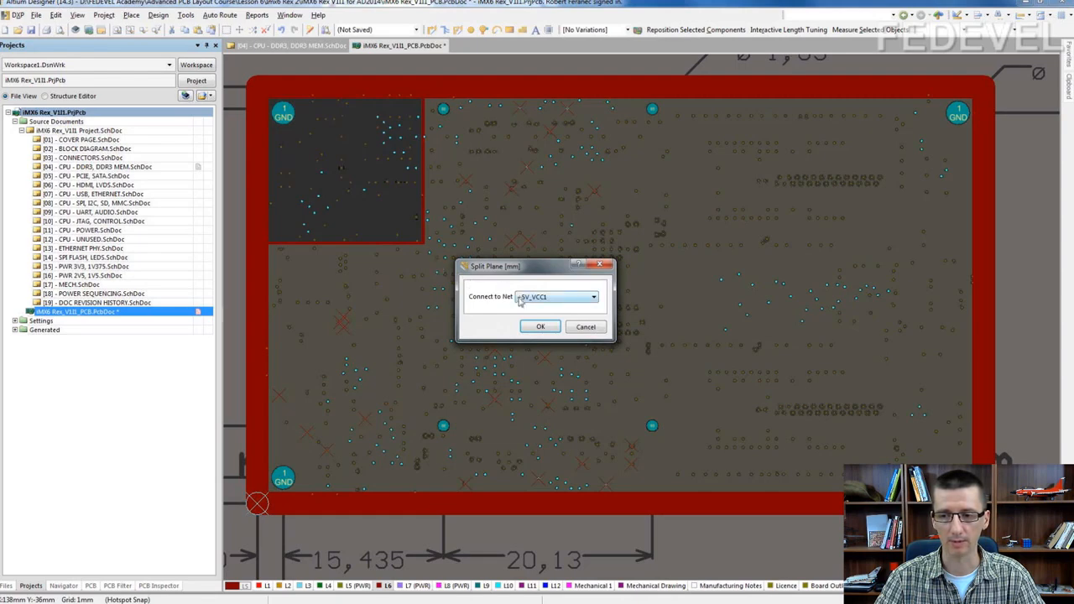
pyautogui.click(599, 265)
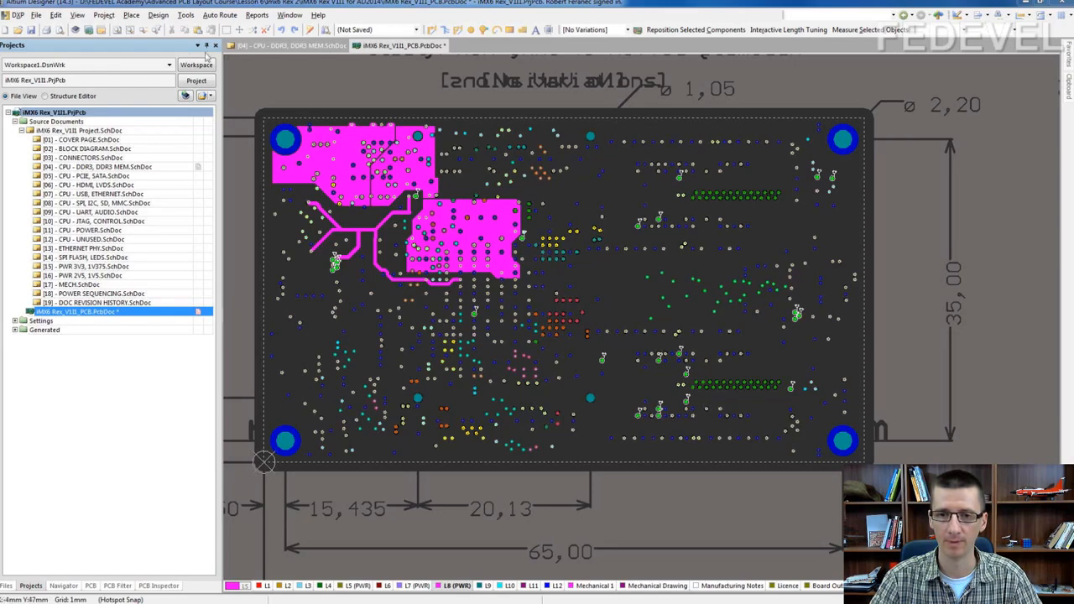
# Step: Place a solid polygon pour about 17 mm square on L8 (PWR), connected to +1V5_DDR, in the open area of the board's right half
pyautogui.click(132, 15)
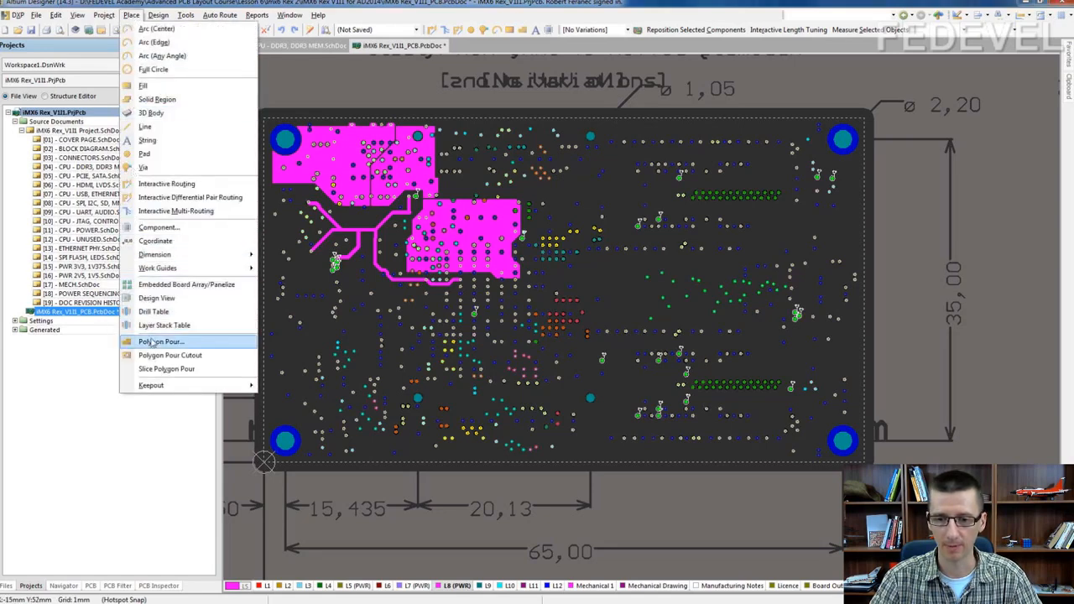
pyautogui.click(152, 346)
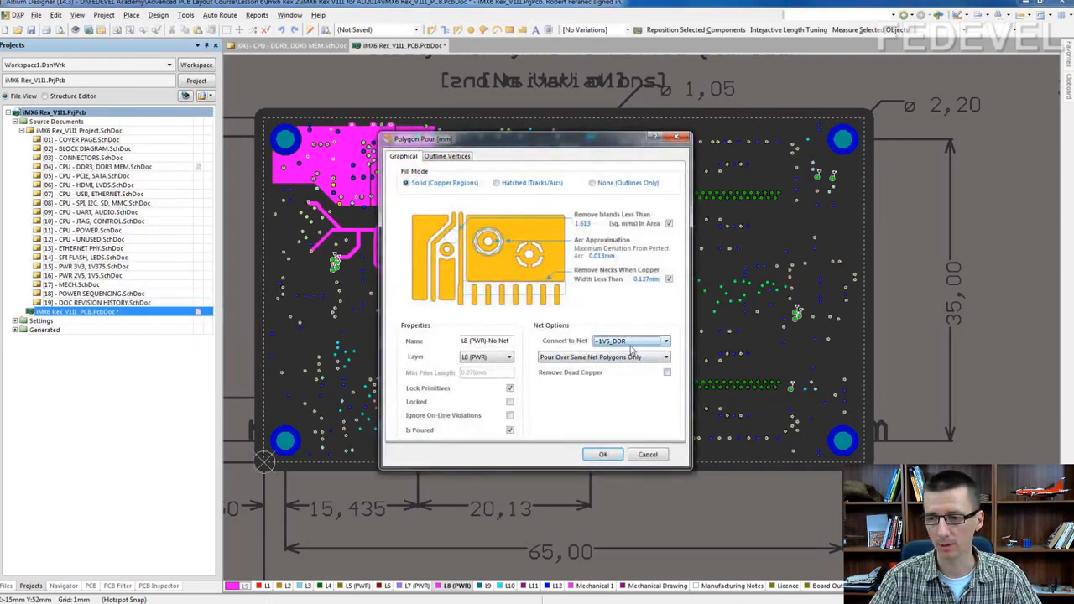
pyautogui.click(632, 342)
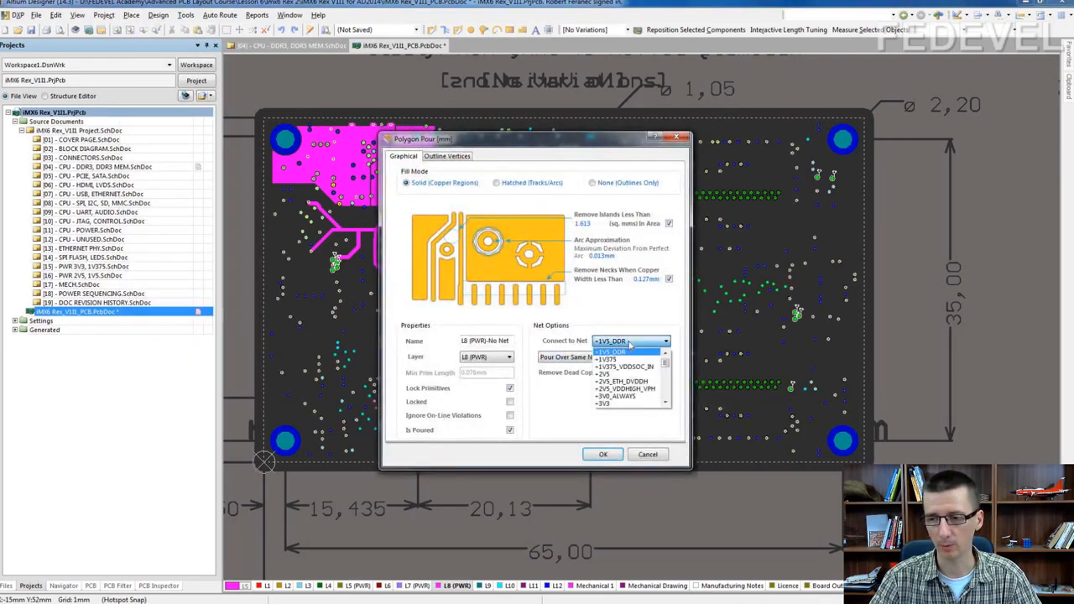
pyautogui.click(625, 353)
pyautogui.click(602, 454)
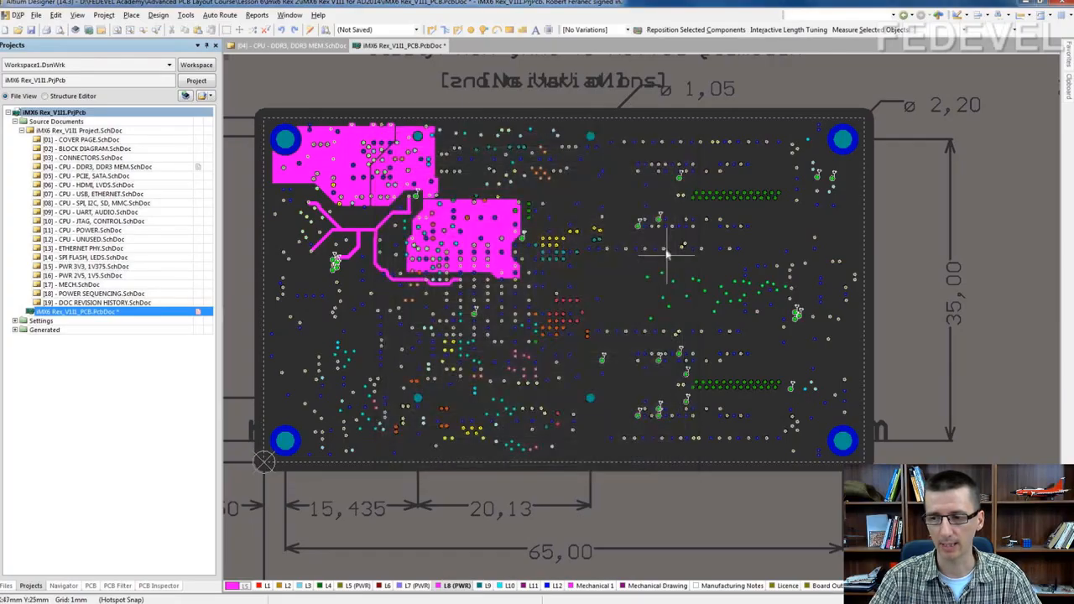
pyautogui.click(625, 214)
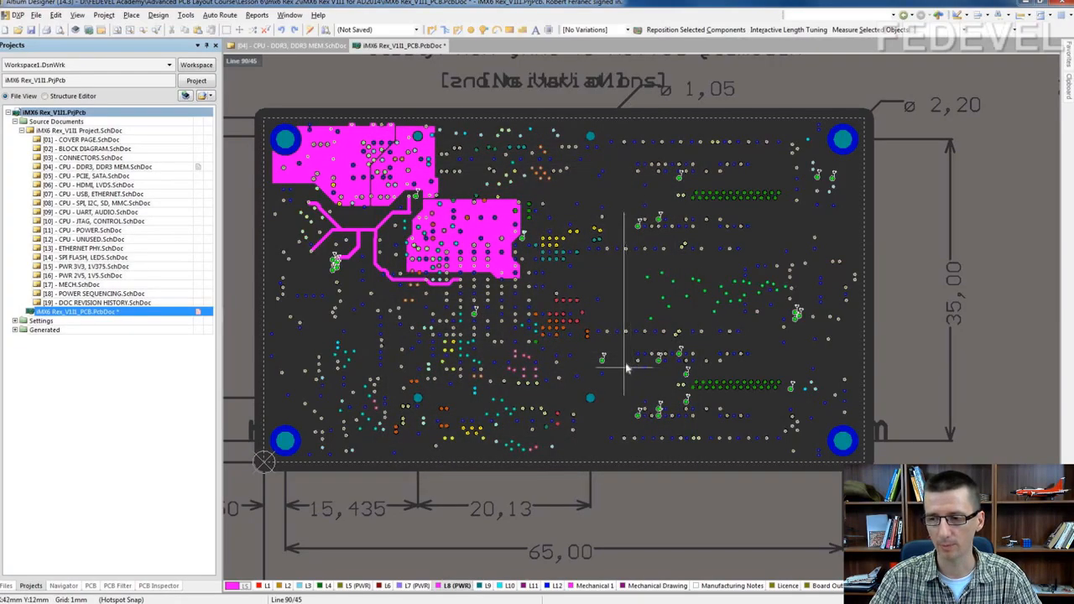
pyautogui.click(626, 361)
pyautogui.click(770, 359)
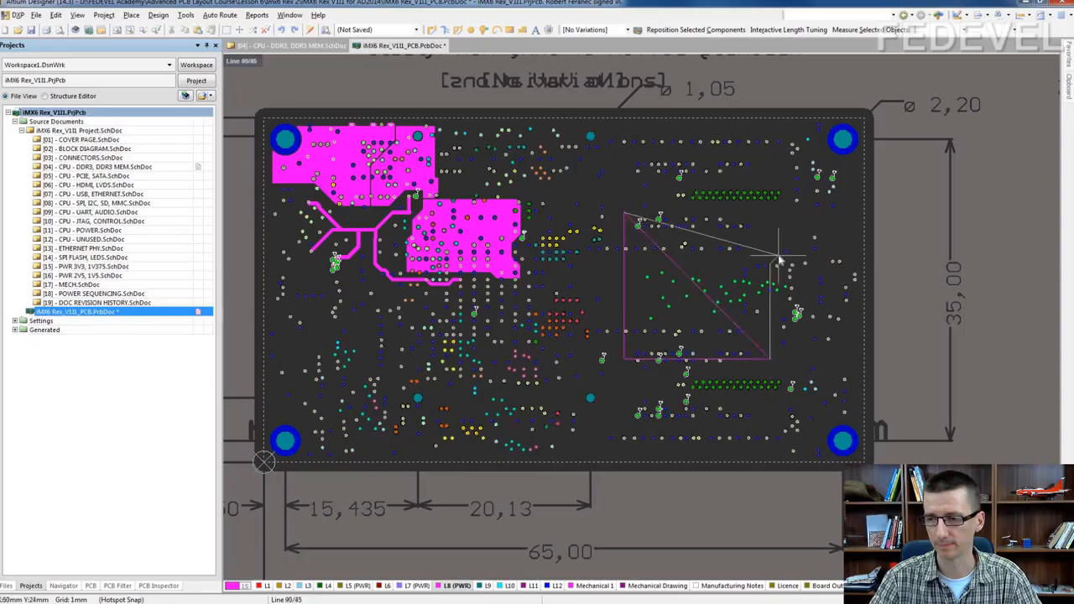
pyautogui.click(769, 214)
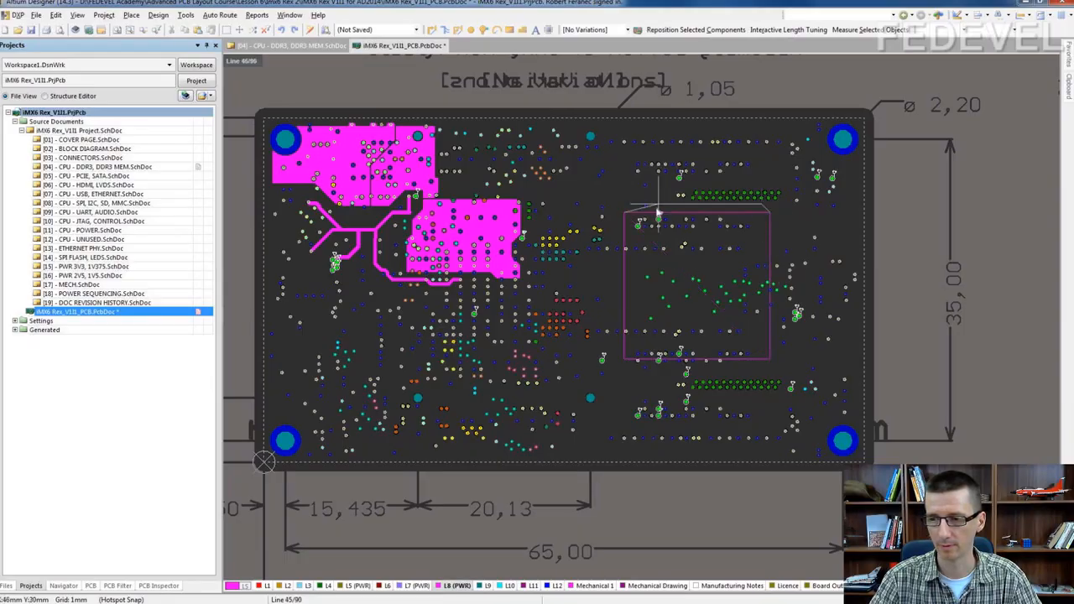
pyautogui.rightClick(626, 215)
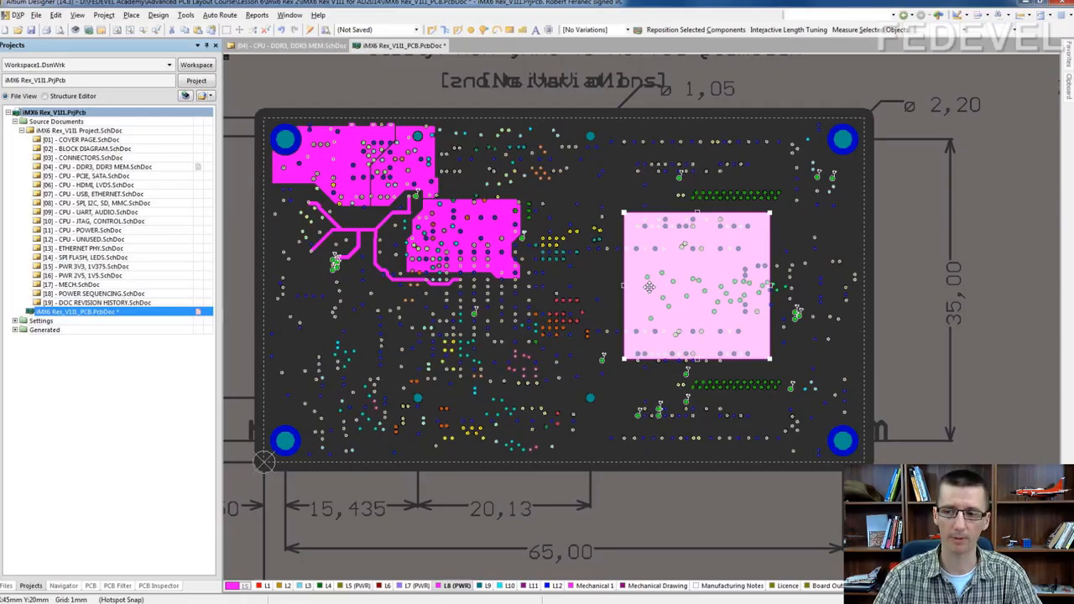
# Step: Move the upper edge of the new L8 polygon outward by about 1 mm
pyautogui.keyDown('ctrl'); pyautogui.scroll(3, 750, 324); pyautogui.keyUp('ctrl')
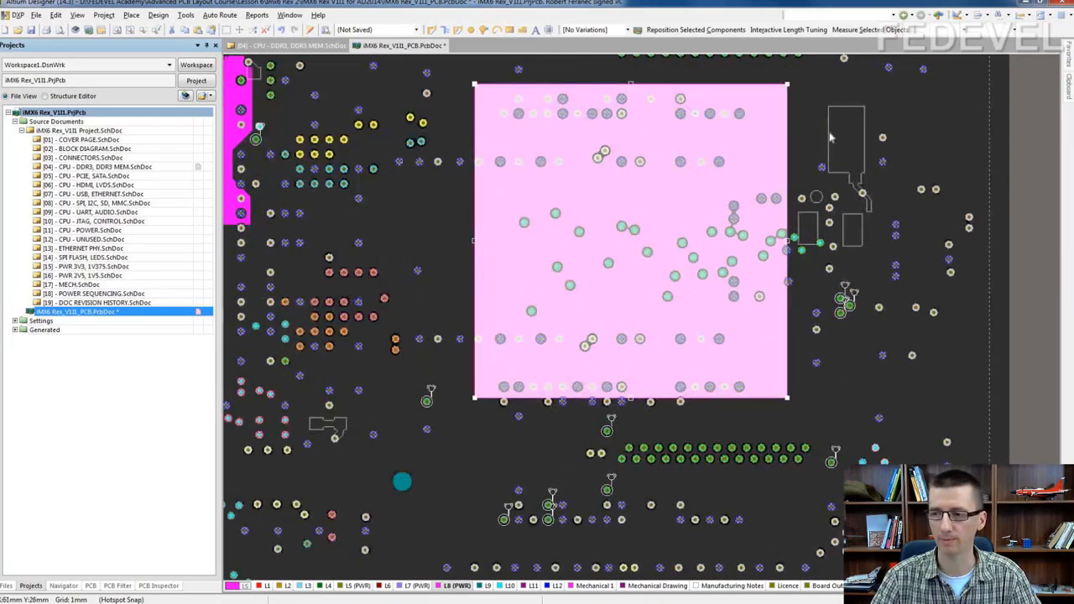
pyautogui.moveTo(869, 148); pyautogui.dragTo(819, 243, button='right')
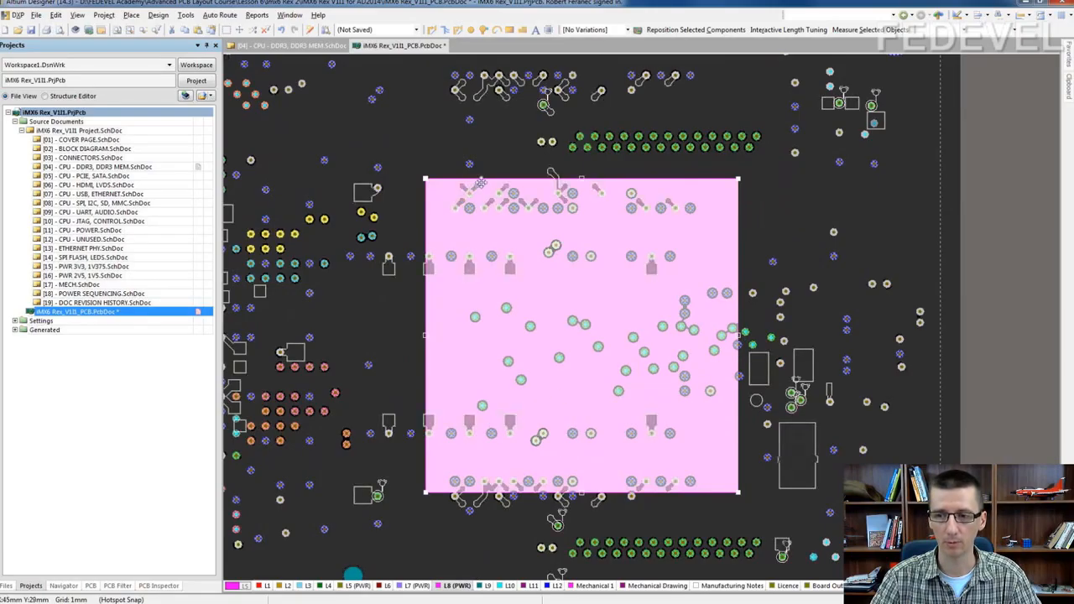
pyautogui.moveTo(483, 178)
pyautogui.mouseDown()
pyautogui.moveTo(481, 123)
pyautogui.moveTo(483, 159)
pyautogui.mouseUp()
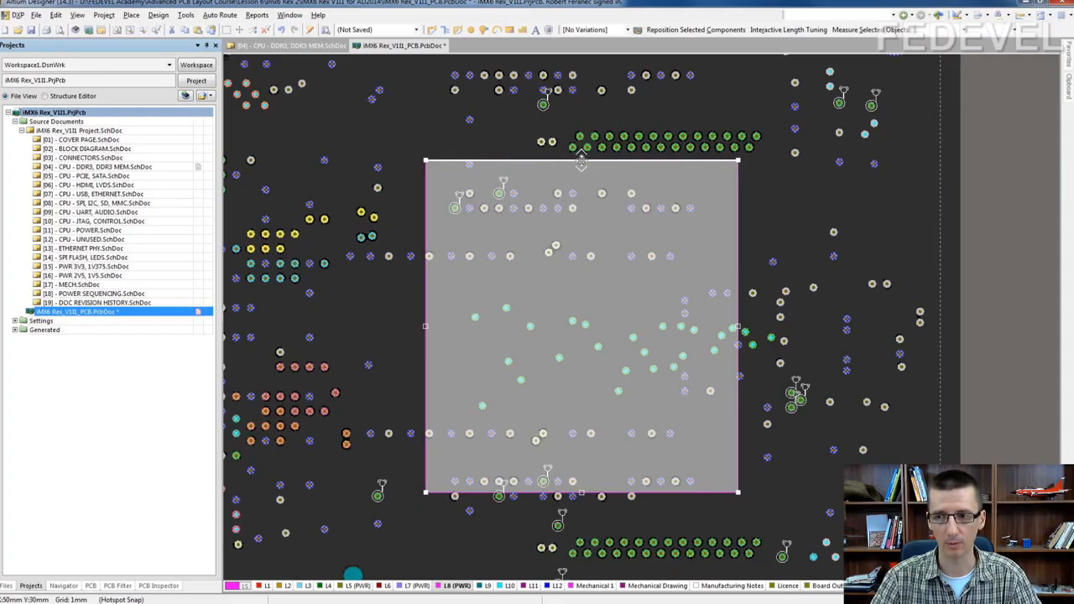
pyautogui.moveTo(581, 159); pyautogui.dragTo(590, 107)
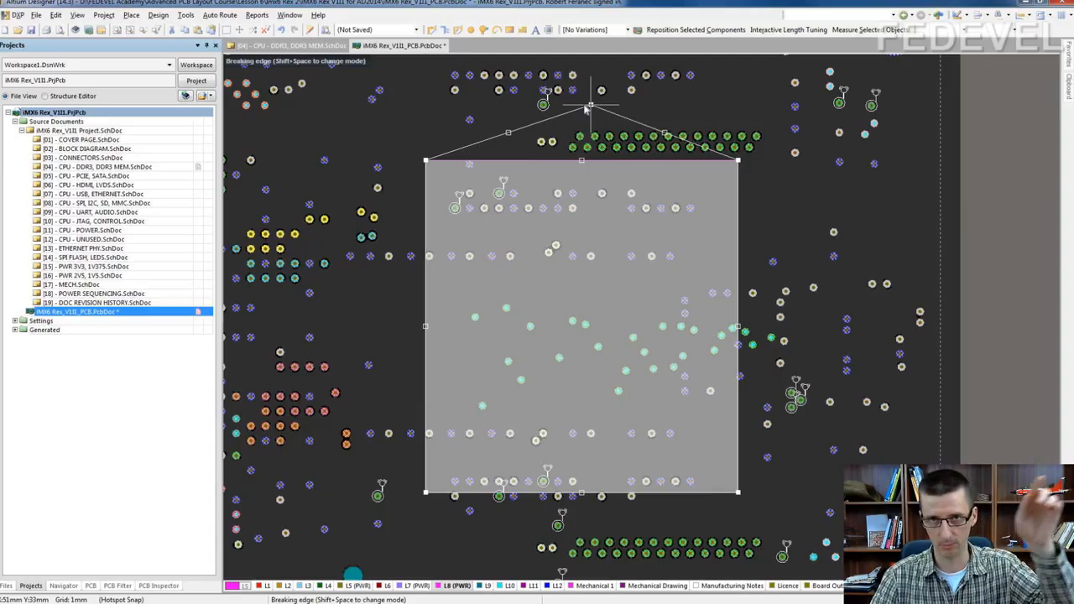
pyautogui.rightClick(588, 108)
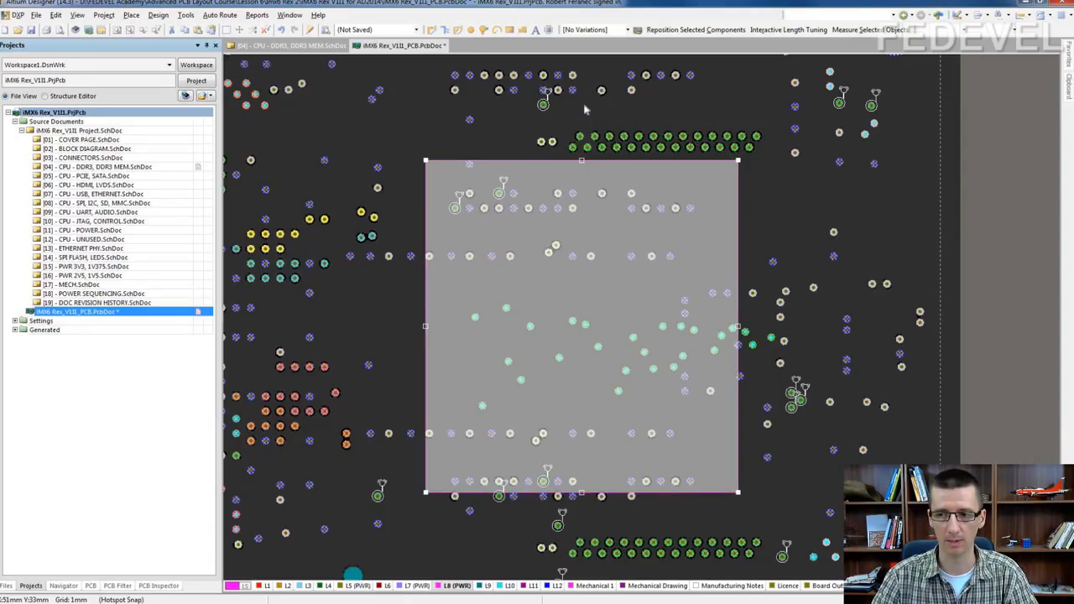
pyautogui.moveTo(509, 158)
pyautogui.mouseDown()
pyautogui.moveTo(517, 124)
pyautogui.moveTo(519, 141)
pyautogui.mouseUp()
pyautogui.rightClick(519, 139)
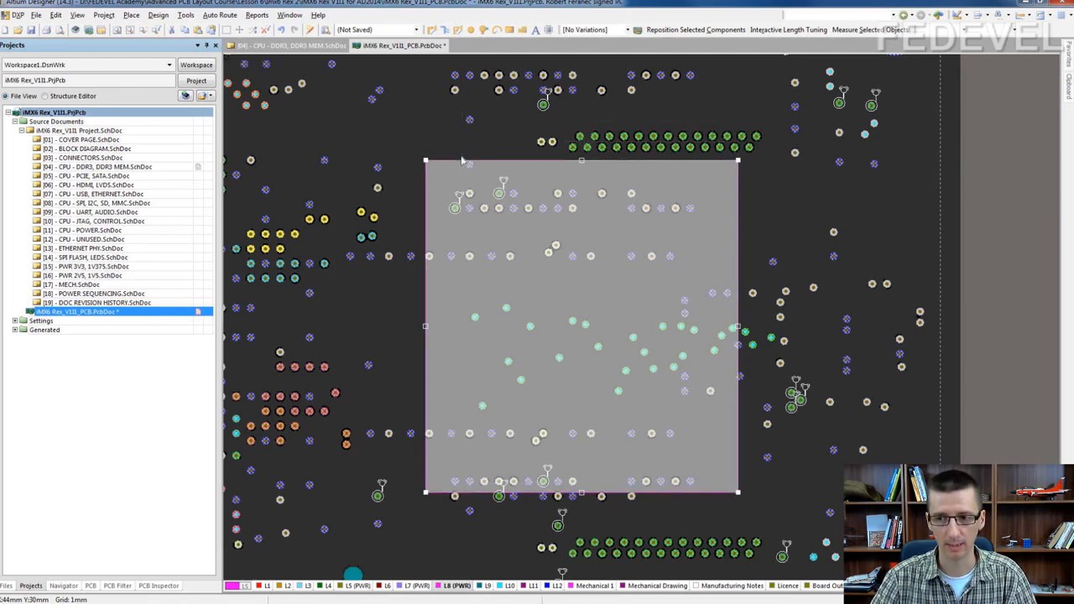
# Step: Break the L8 polygon's upper edge near its left corner with a vertex about 3 mm outward, and try mitering that vertex
pyautogui.click(462, 160)
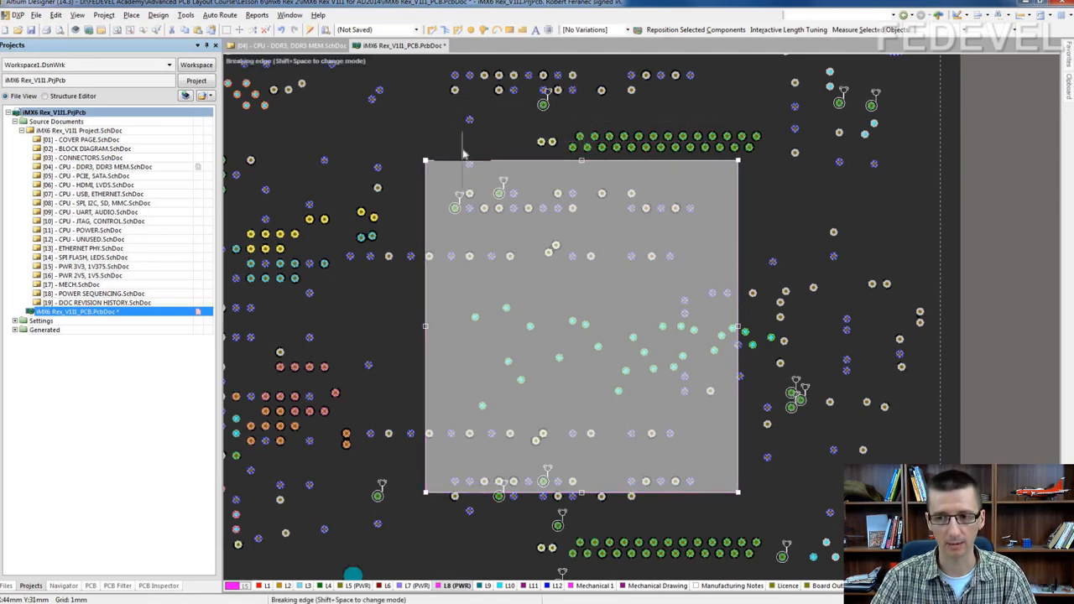
pyautogui.click(477, 106)
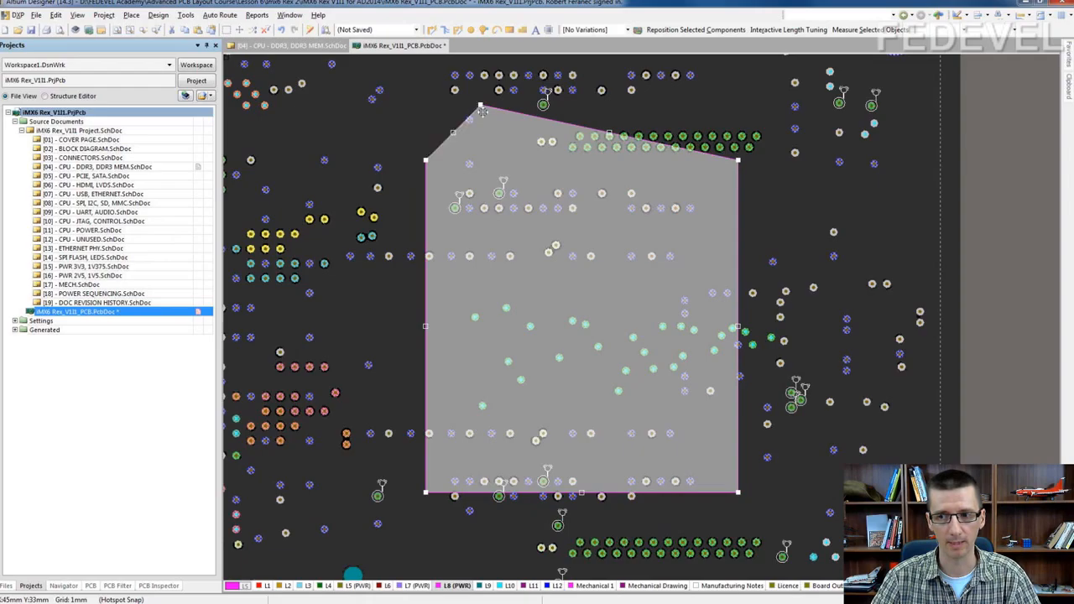
pyautogui.moveTo(480, 105)
pyautogui.mouseDown()
pyautogui.moveTo(483, 144)
pyautogui.moveTo(482, 124)
pyautogui.mouseUp()
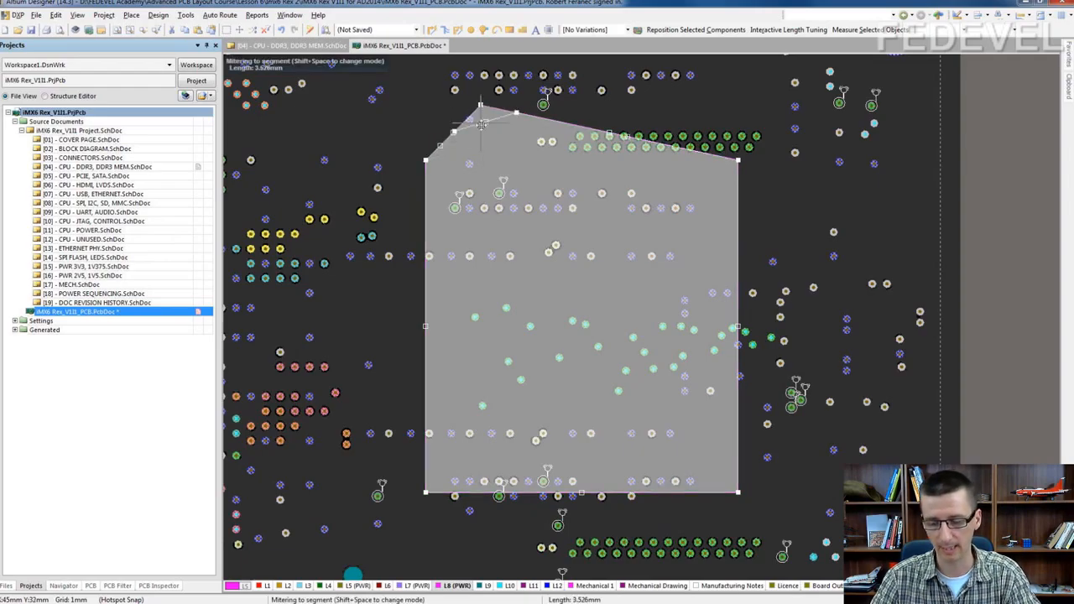
pyautogui.press('Escape')
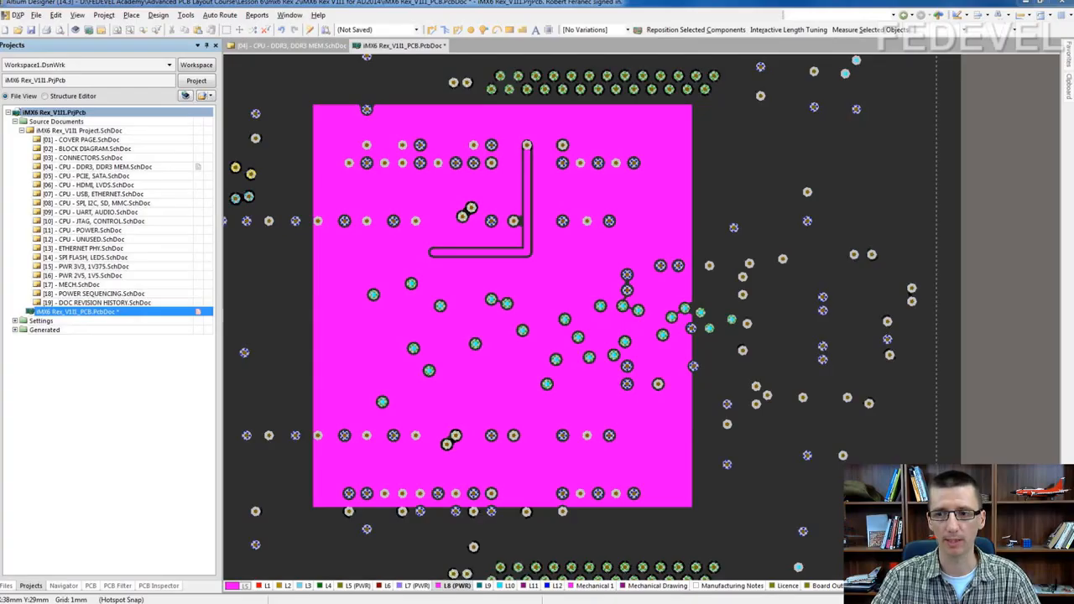
# Step: Review the L8 polygon's pour settings, including the island and neck removal options, and leave them as they are
pyautogui.doubleClick(402, 193)
pyautogui.moveTo(504, 134); pyautogui.dragTo(293, 137)
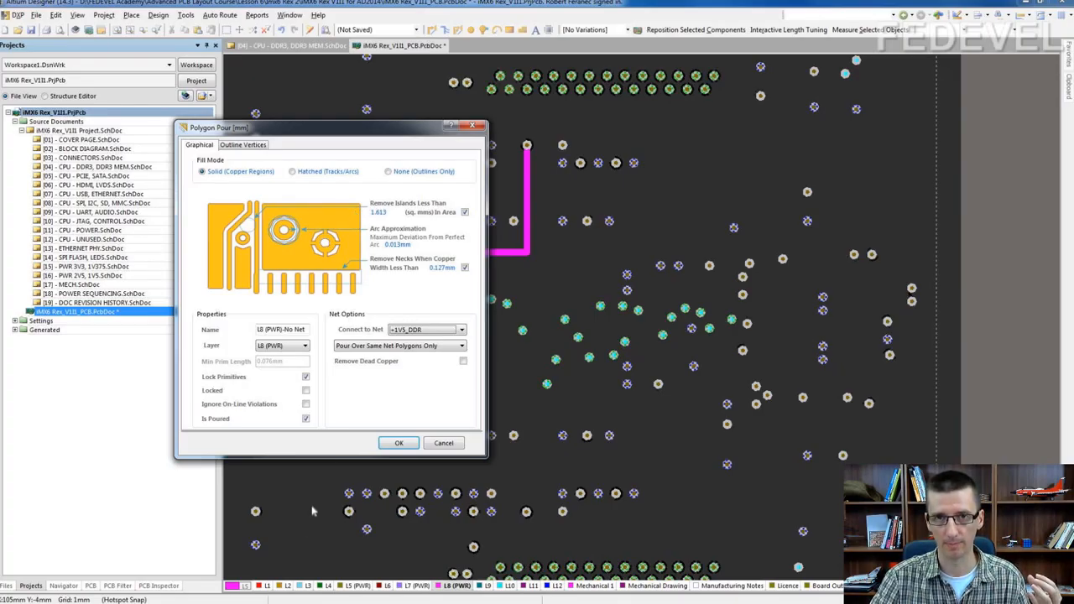
pyautogui.click(465, 214)
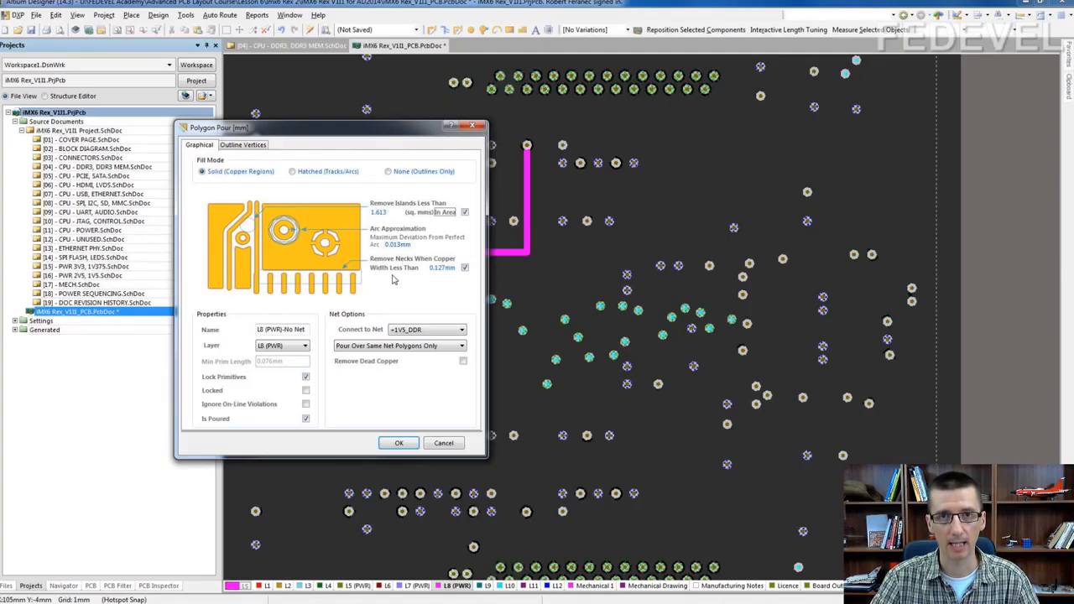
pyautogui.click(472, 126)
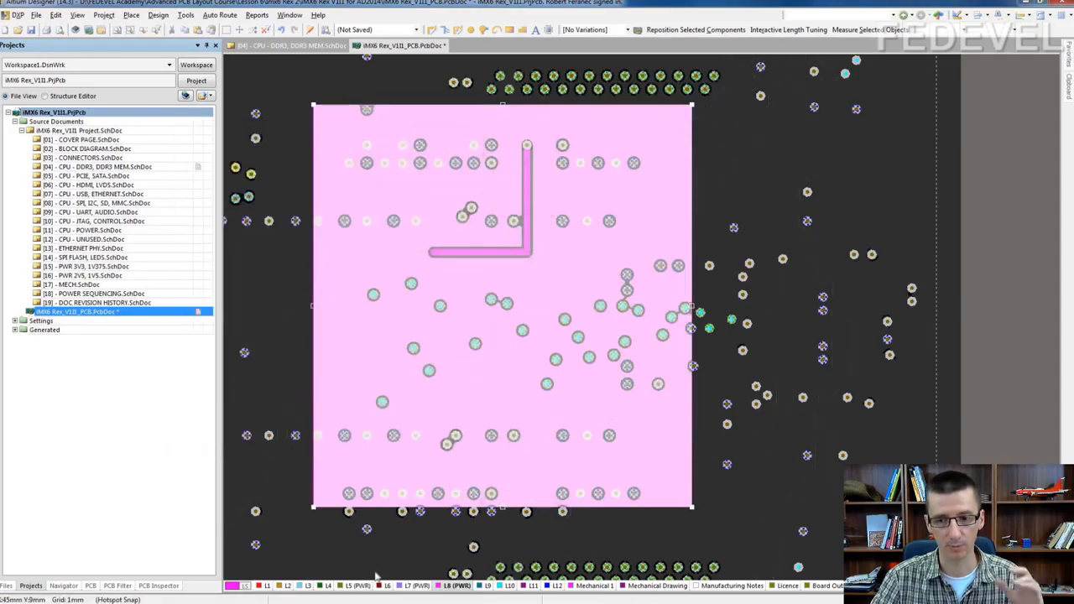
# Step: Review the pour settings of the +VIN polygon on L7 (PWR), including its pour-over option, and leave them as they are
pyautogui.click(417, 586)
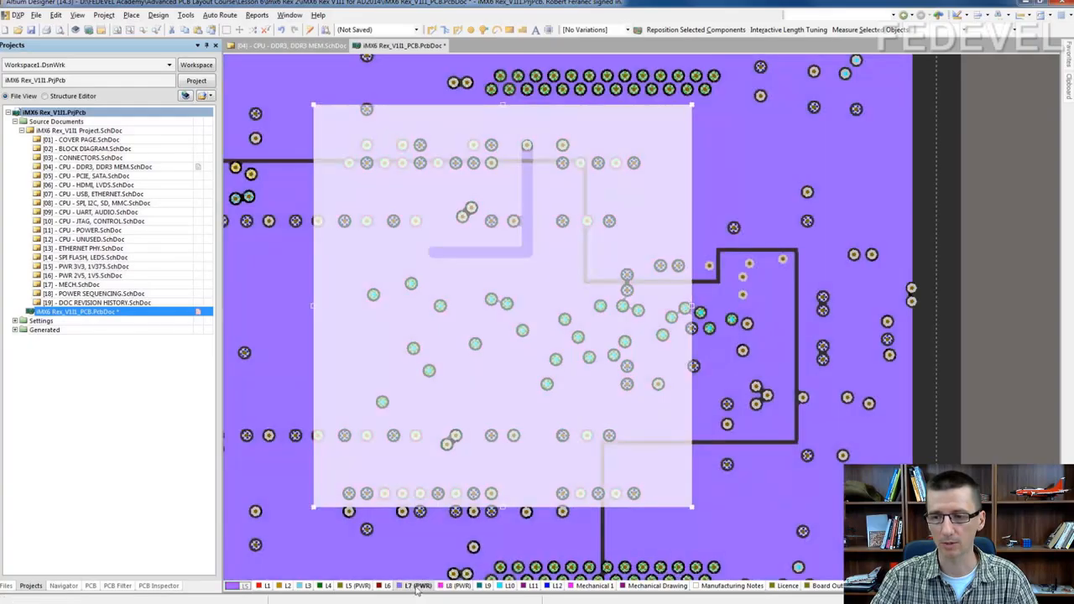
pyautogui.moveTo(582, 362); pyautogui.dragTo(546, 505, button='right')
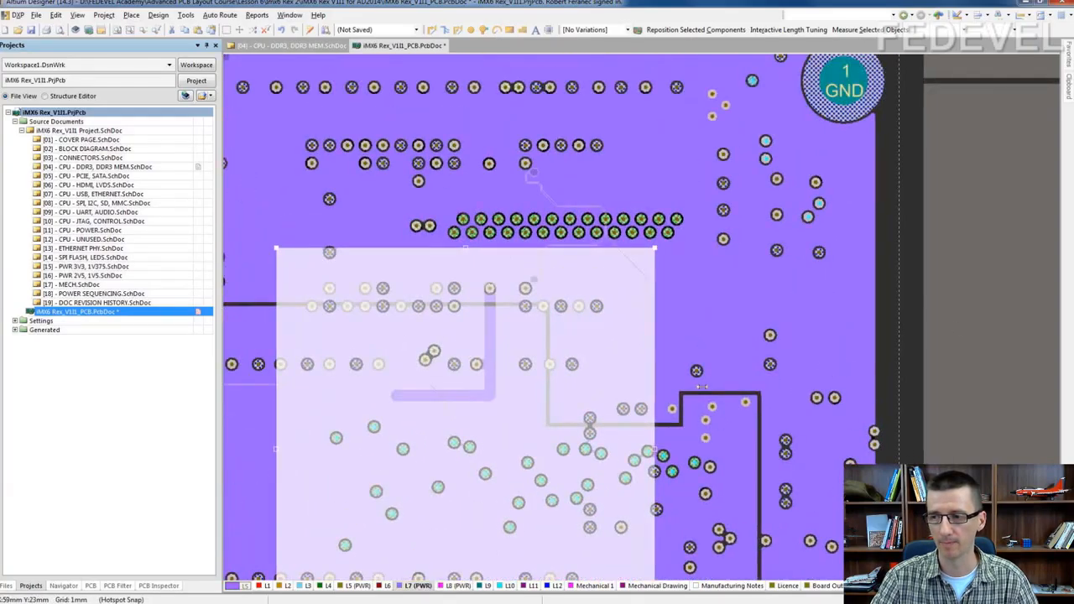
pyautogui.click(972, 308)
pyautogui.keyDown('ctrl'); pyautogui.scroll(5, 588, 227); pyautogui.keyUp('ctrl')
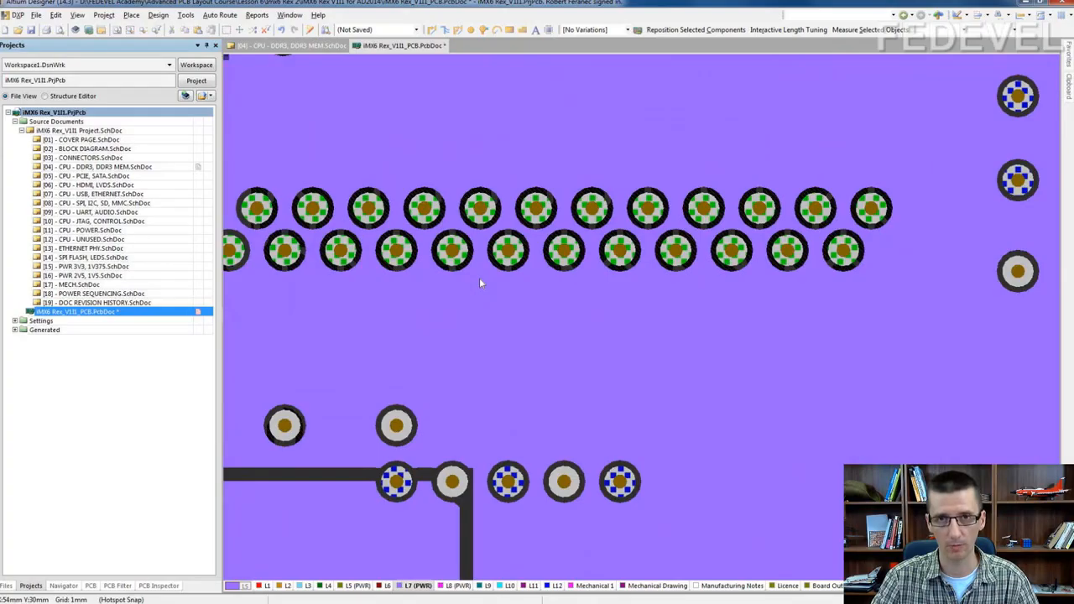
pyautogui.doubleClick(479, 283)
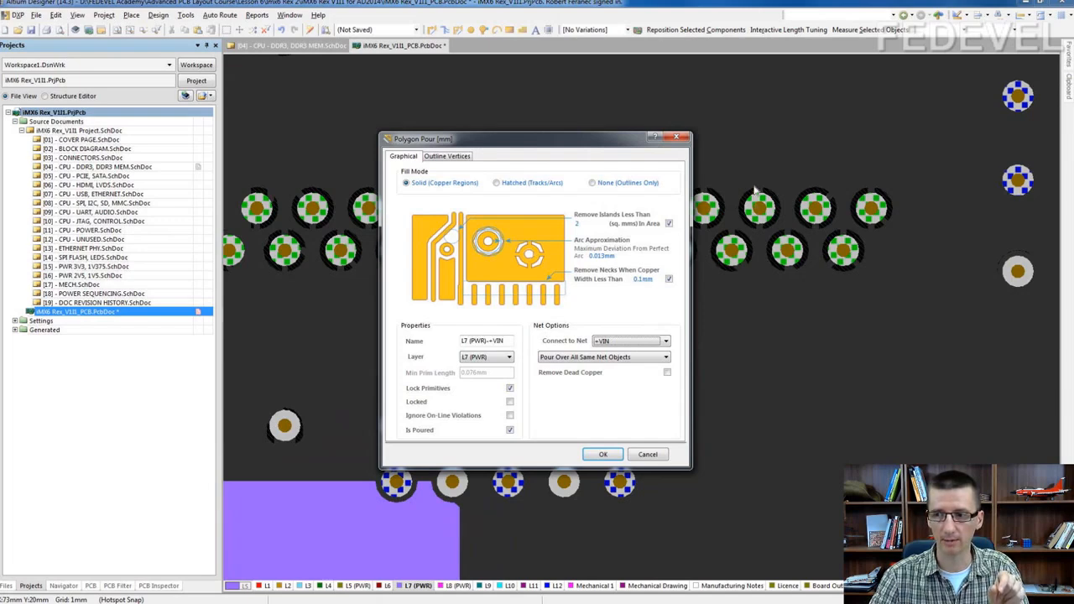
pyautogui.click(678, 138)
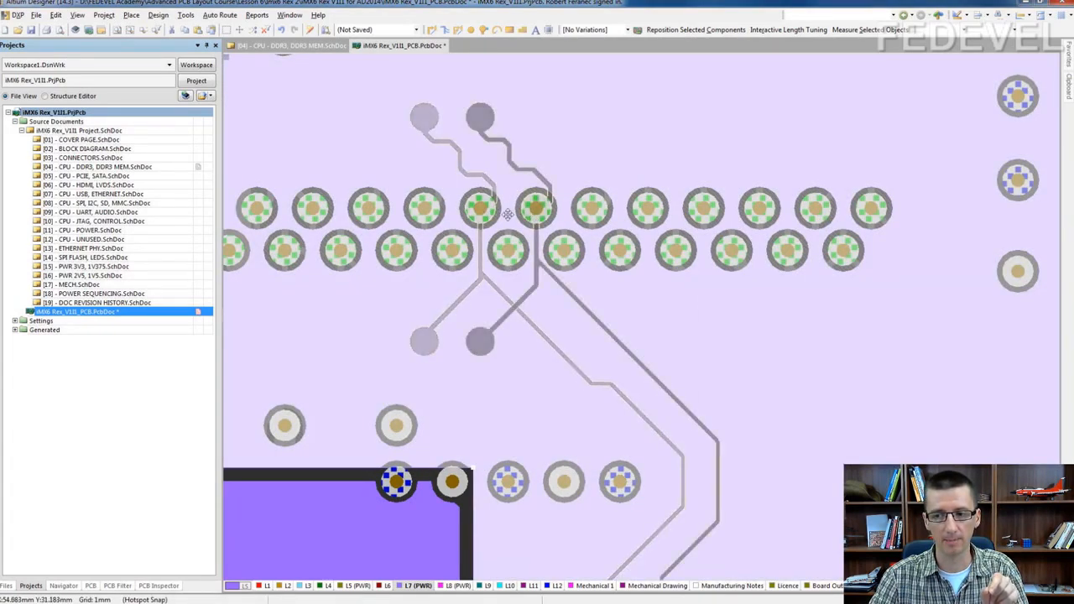
pyautogui.doubleClick(508, 143)
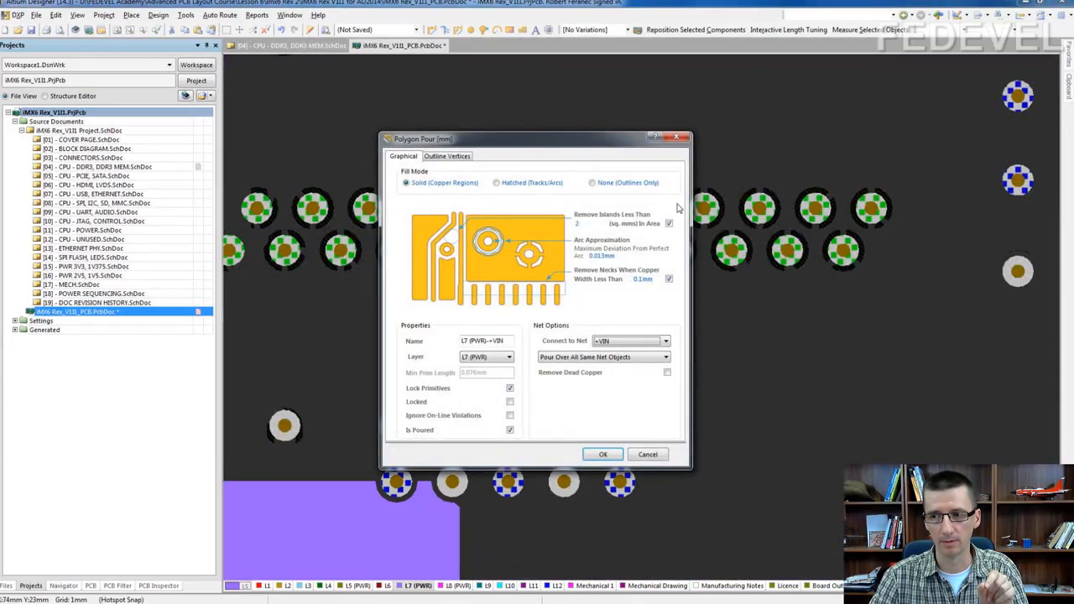
pyautogui.click(677, 137)
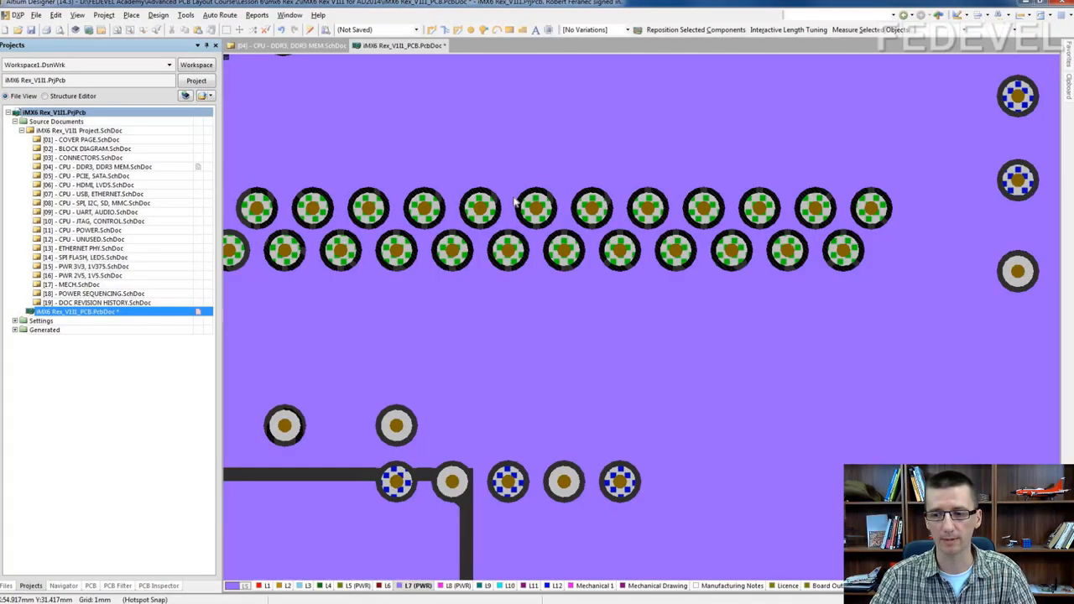
# Step: Review the pour-over choices of the +1V5_DDR polygon on L8 (PWR) and close its settings without changes
pyautogui.click(457, 585)
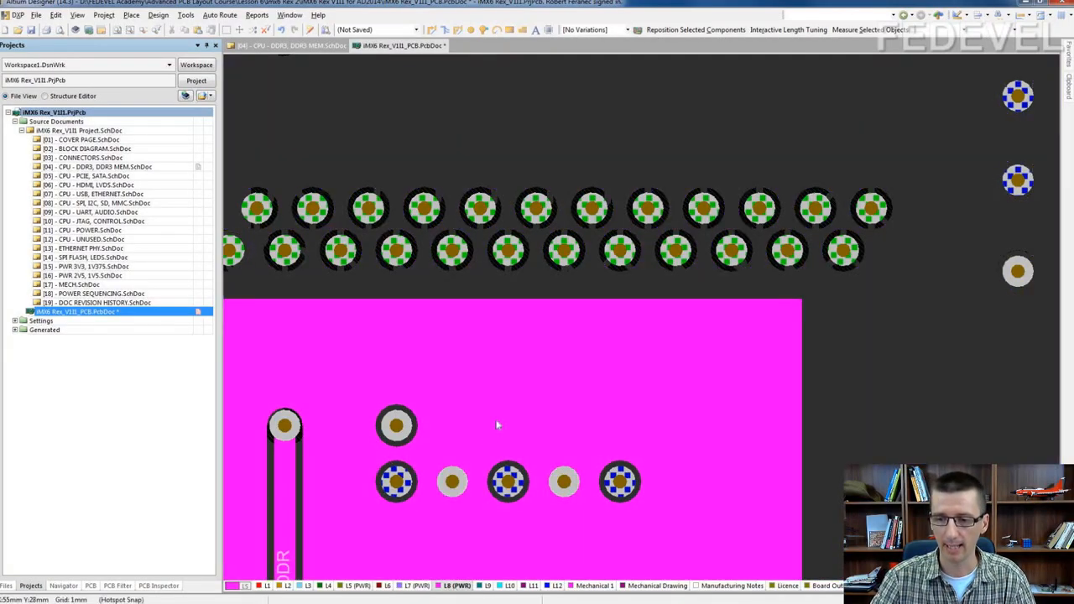
pyautogui.moveTo(496, 425); pyautogui.dragTo(605, 252, button='right')
pyautogui.doubleClick(490, 198)
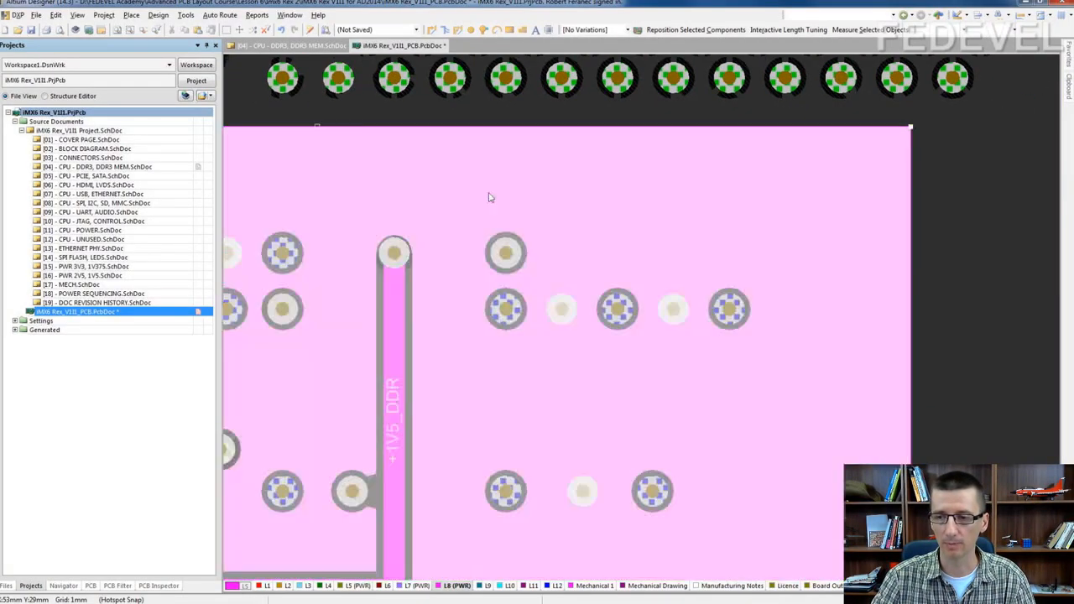
pyautogui.click(566, 359)
pyautogui.click(567, 361)
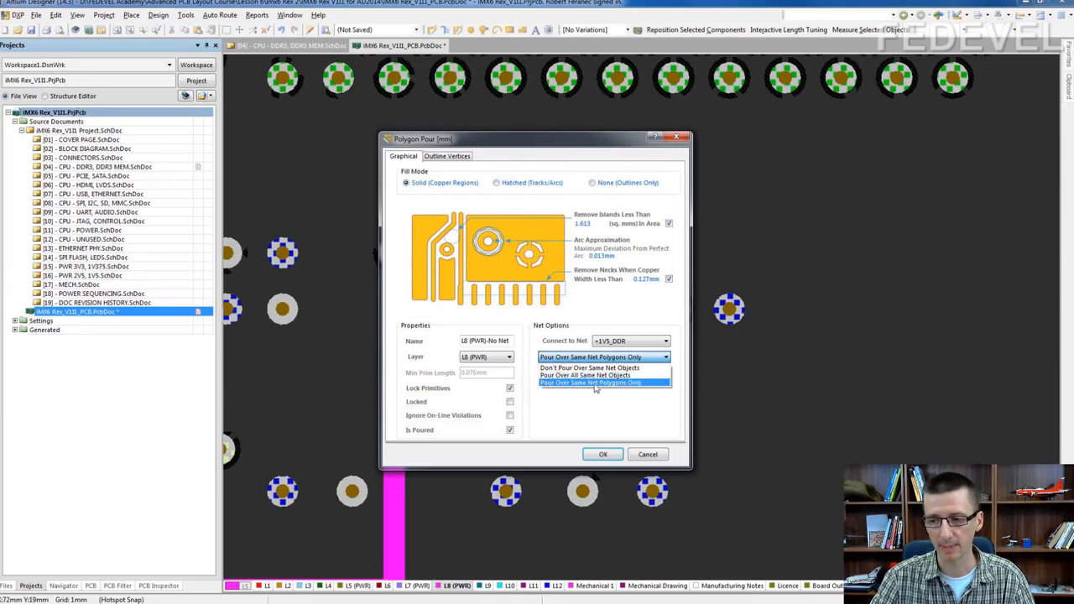
pyautogui.click(647, 456)
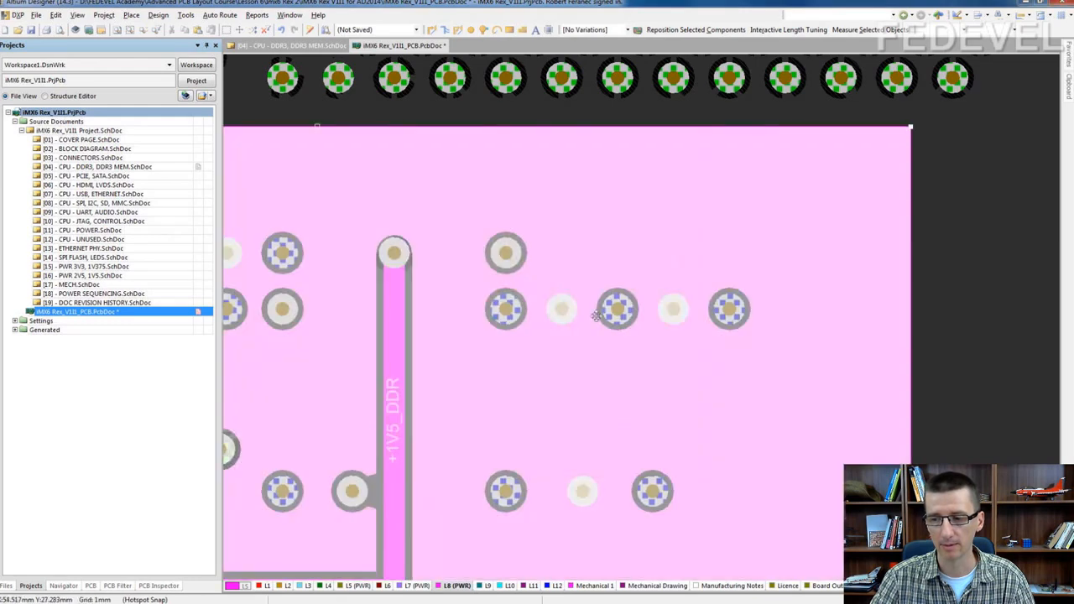
pyautogui.keyDown('ctrl'); pyautogui.scroll(-2, 594, 314); pyautogui.keyUp('ctrl')
pyautogui.moveTo(577, 373); pyautogui.dragTo(752, 296, button='right')
pyautogui.press('Delete')
pyautogui.press('p')
pyautogui.press('g')
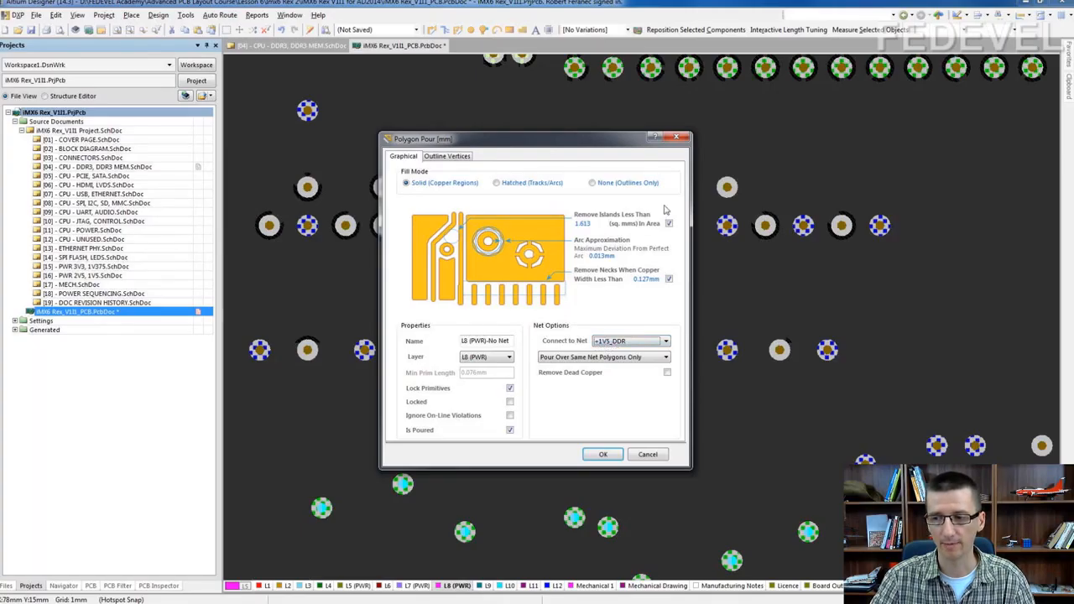
pyautogui.click(677, 137)
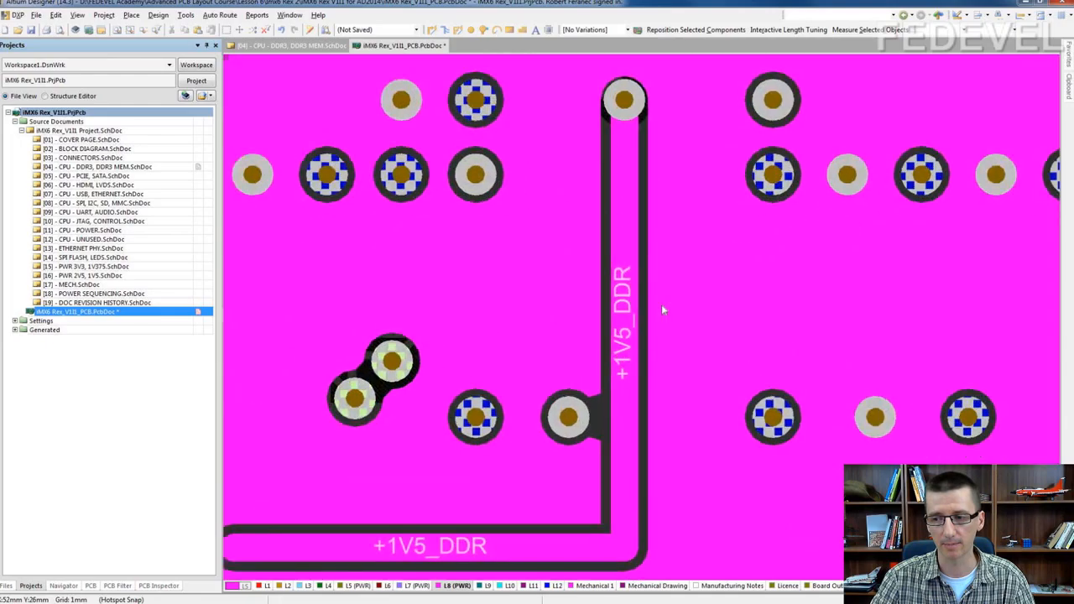
# Step: Set the +1V5_DDR polygon on L8 (PWR) to Pour Over All Same Net Objects
pyautogui.keyDown('ctrl'); pyautogui.scroll(2, 663, 307); pyautogui.keyUp('ctrl')
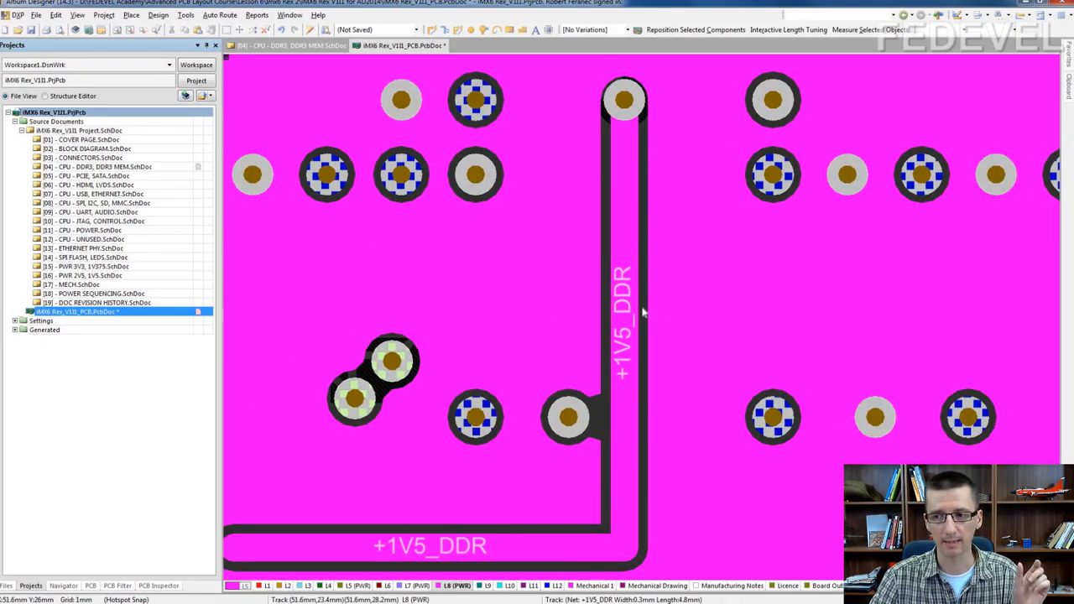
pyautogui.doubleClick(686, 307)
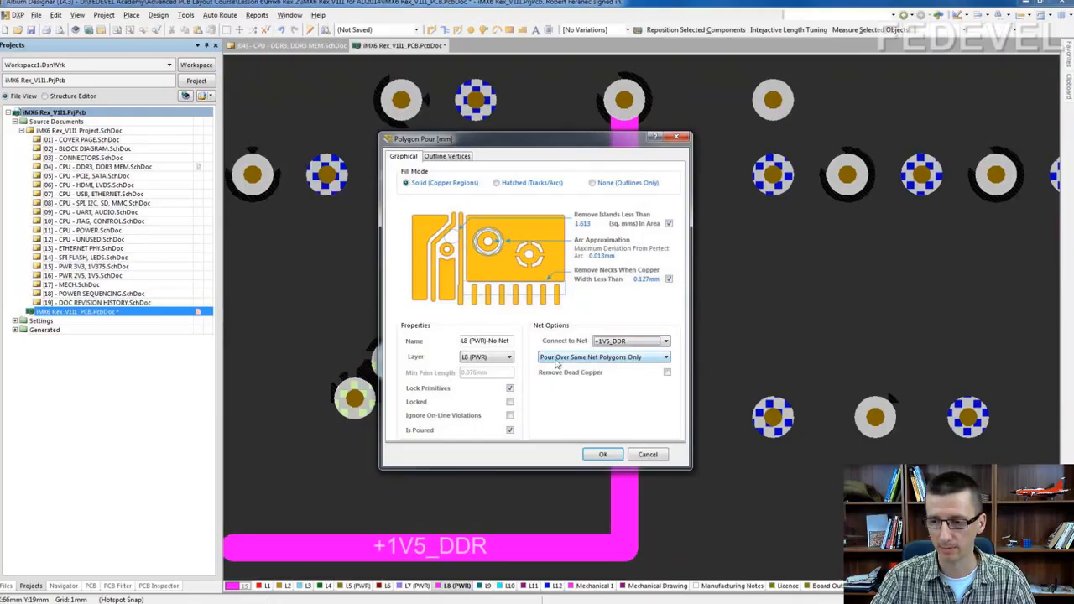
pyautogui.click(555, 363)
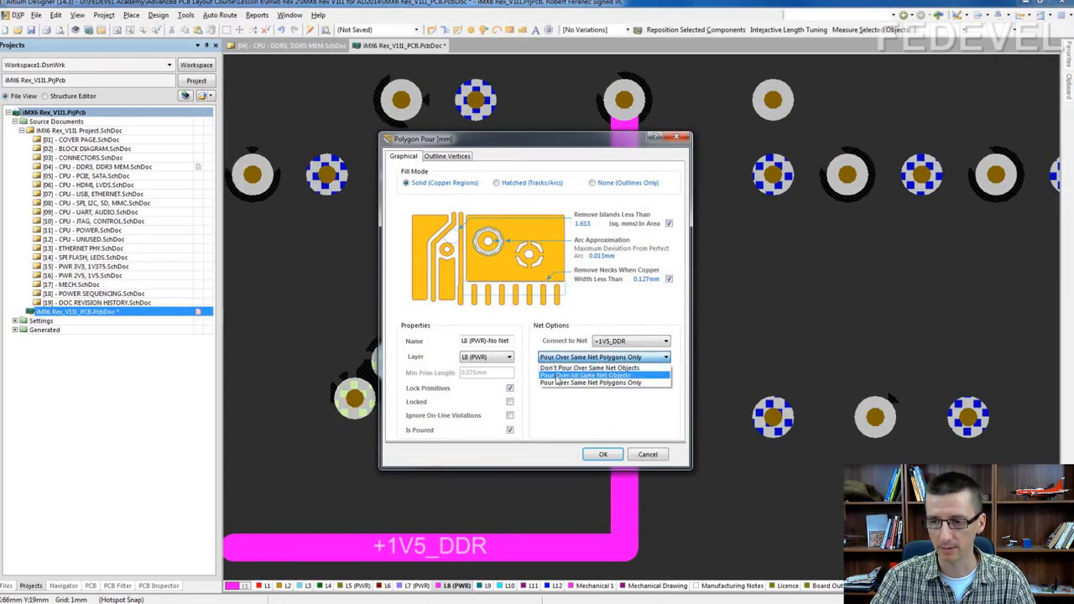
pyautogui.click(556, 376)
pyautogui.click(603, 454)
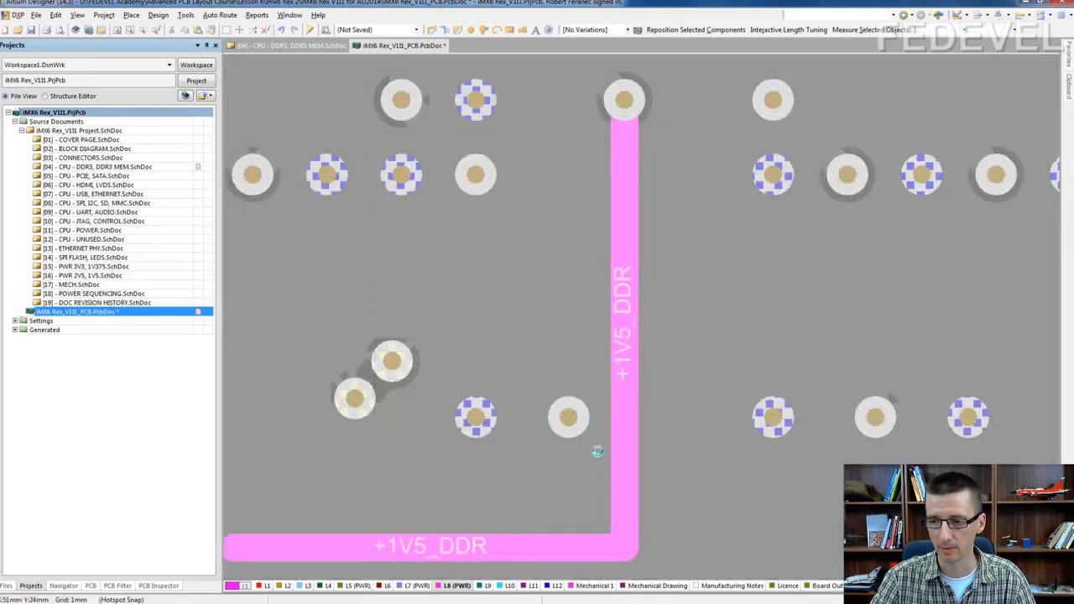
pyautogui.keyDown('ctrl'); pyautogui.scroll(-2, 577, 307); pyautogui.keyUp('ctrl')
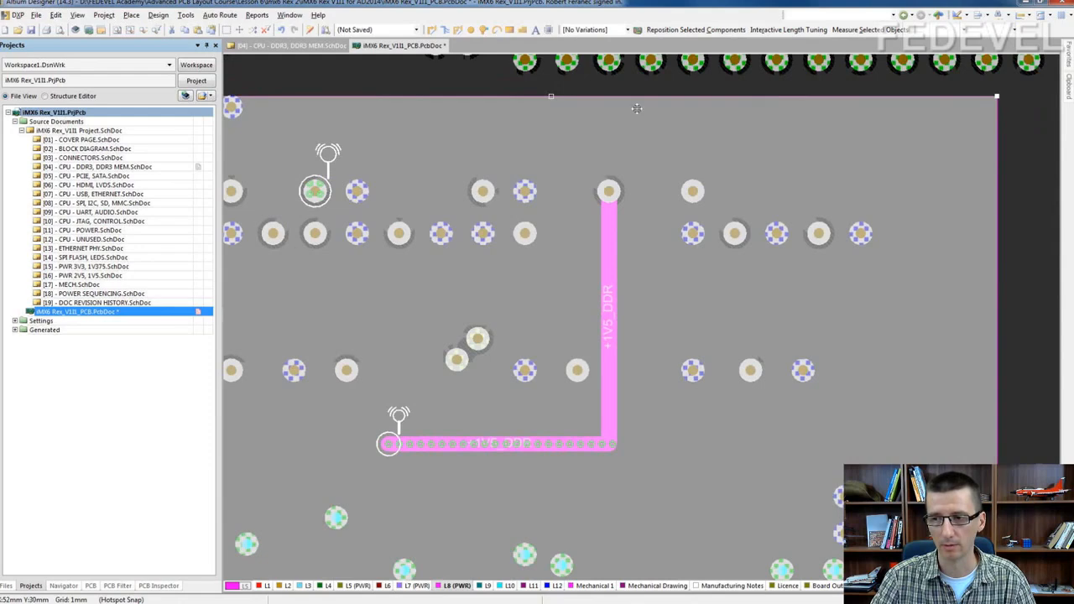
# Step: Turn on Is Poured for the L8 polygon so that its copper is poured over the +1V5_DDR tracks
pyautogui.doubleClick(640, 208)
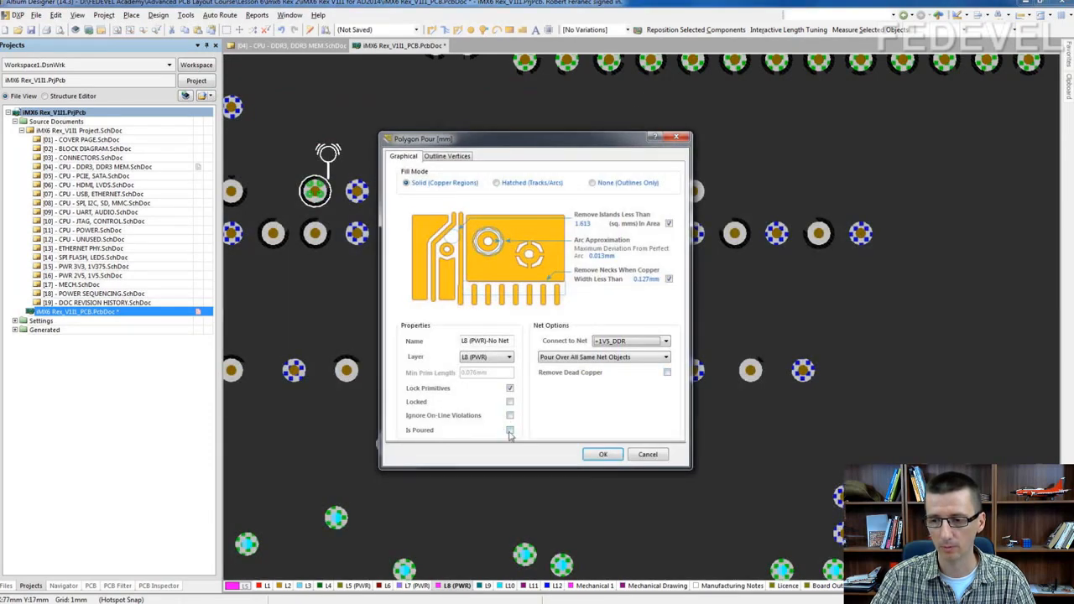
pyautogui.click(602, 453)
pyautogui.keyDown('ctrl'); pyautogui.scroll(2, 558, 300); pyautogui.keyUp('ctrl')
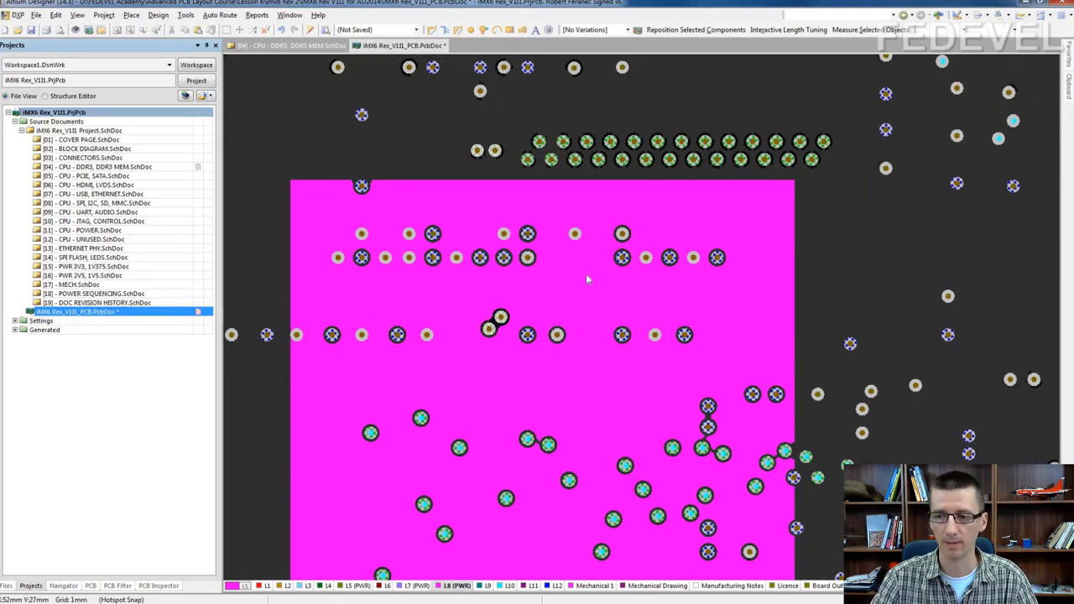
pyautogui.keyDown('ctrl'); pyautogui.scroll(3, 586, 273); pyautogui.keyUp('ctrl')
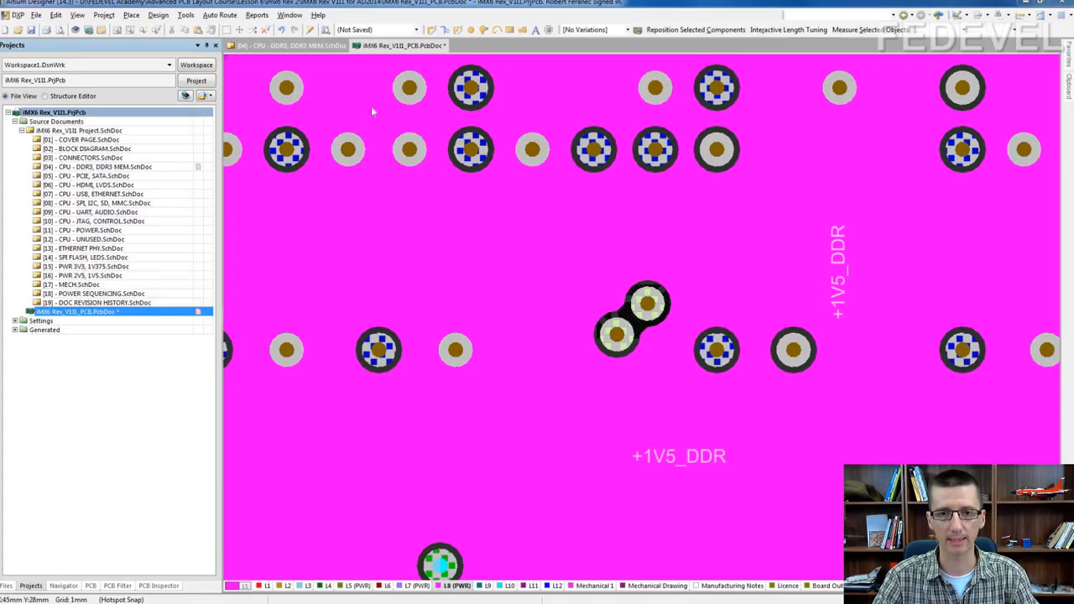
# Step: In the PCB editor's default polygon values, set neck removal to 0.1 mm, choose Pour Over All Same Net Objects and enable Remove Dead Copper
pyautogui.click(17, 15)
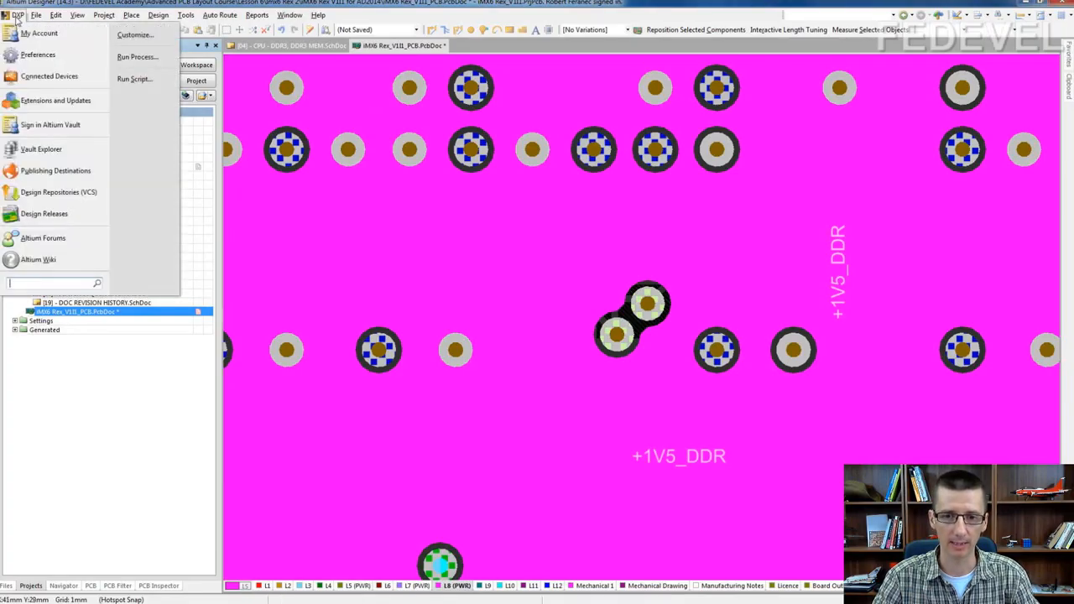
pyautogui.click(37, 54)
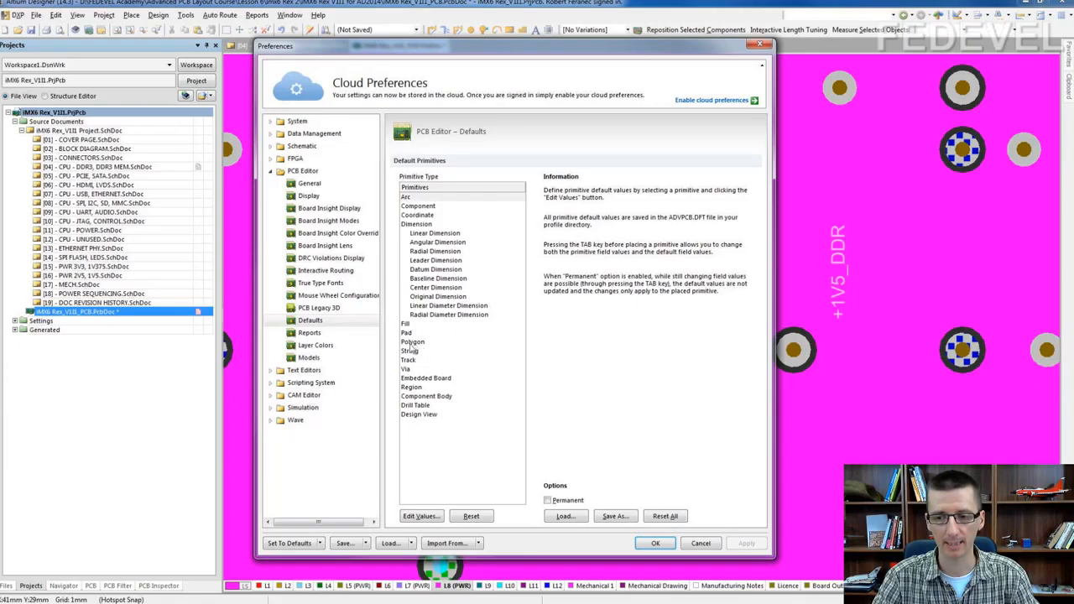
pyautogui.doubleClick(412, 342)
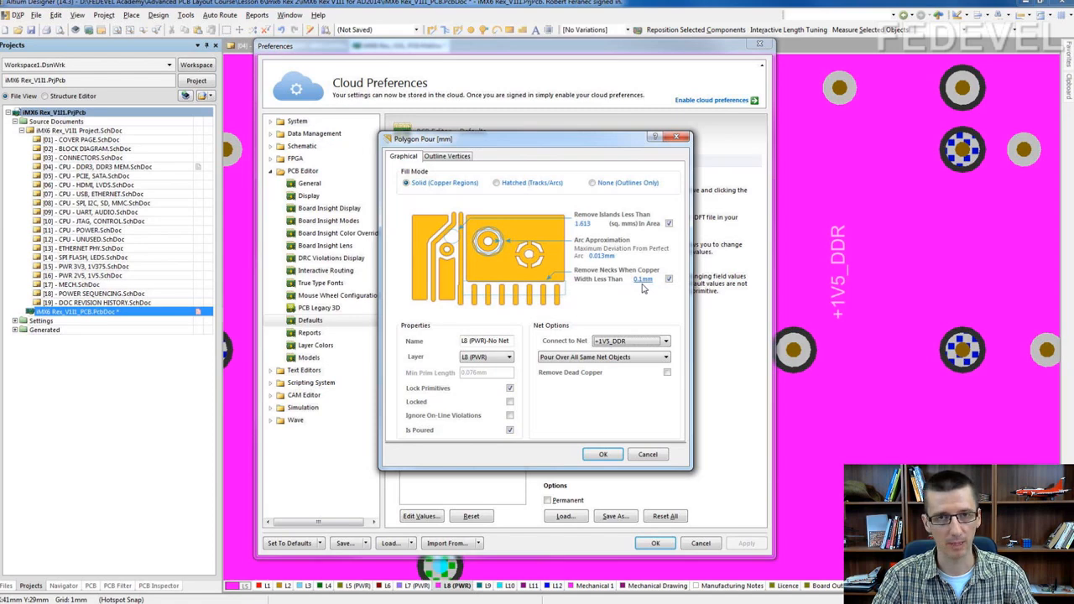
pyautogui.click(632, 357)
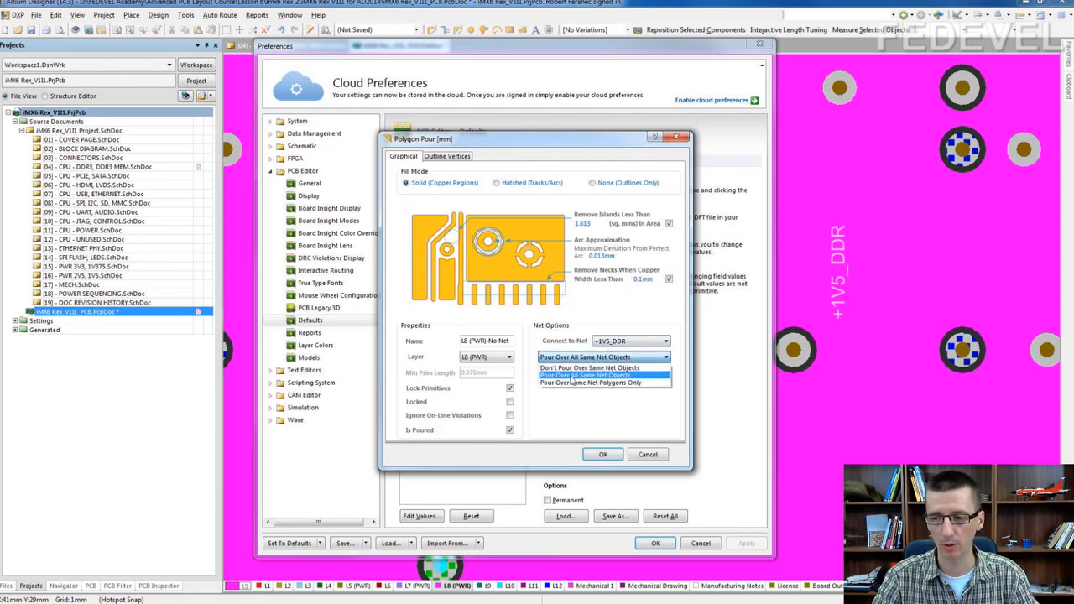
pyautogui.click(578, 376)
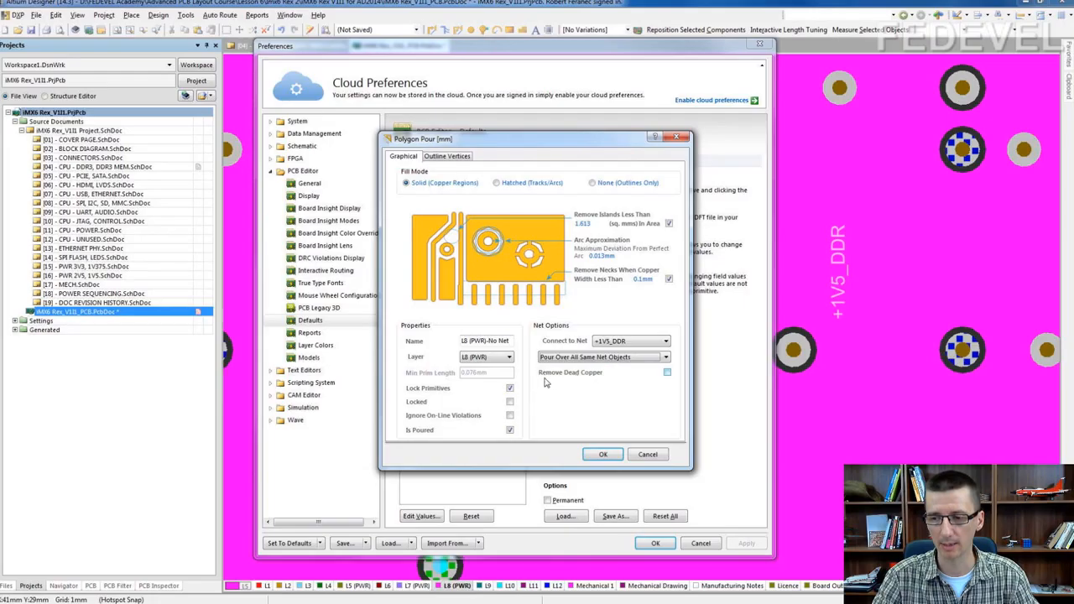
pyautogui.click(668, 374)
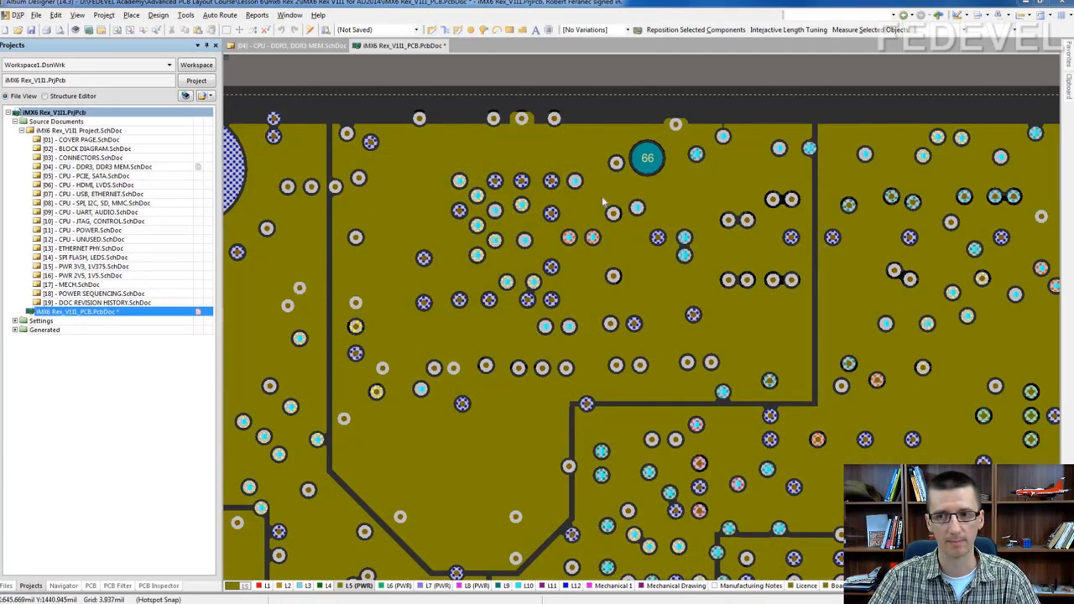
# Step: Examine the polygon outlines on L5 (PWR) and L7 (PWR), including the gap between the enclosed L7 polygon and its surrounding neighbour
pyautogui.click(462, 138)
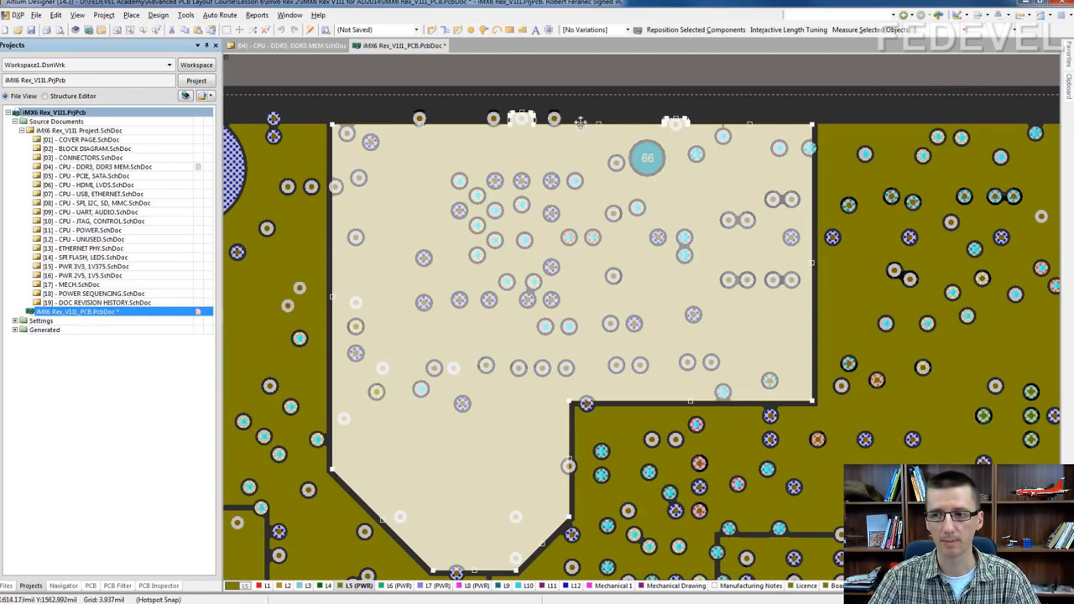
pyautogui.click(569, 84)
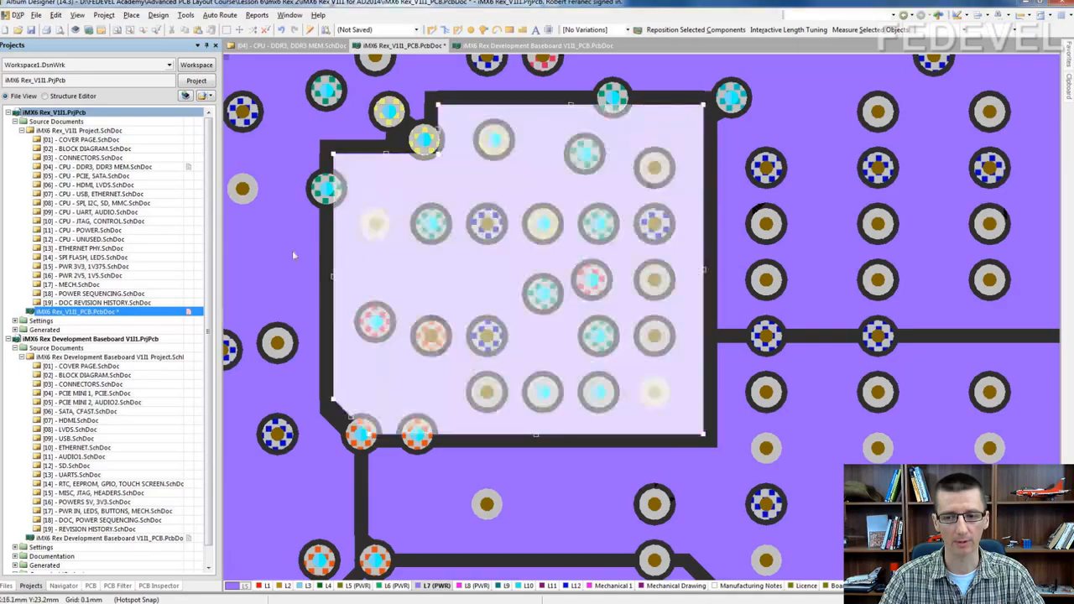
pyautogui.click(289, 249)
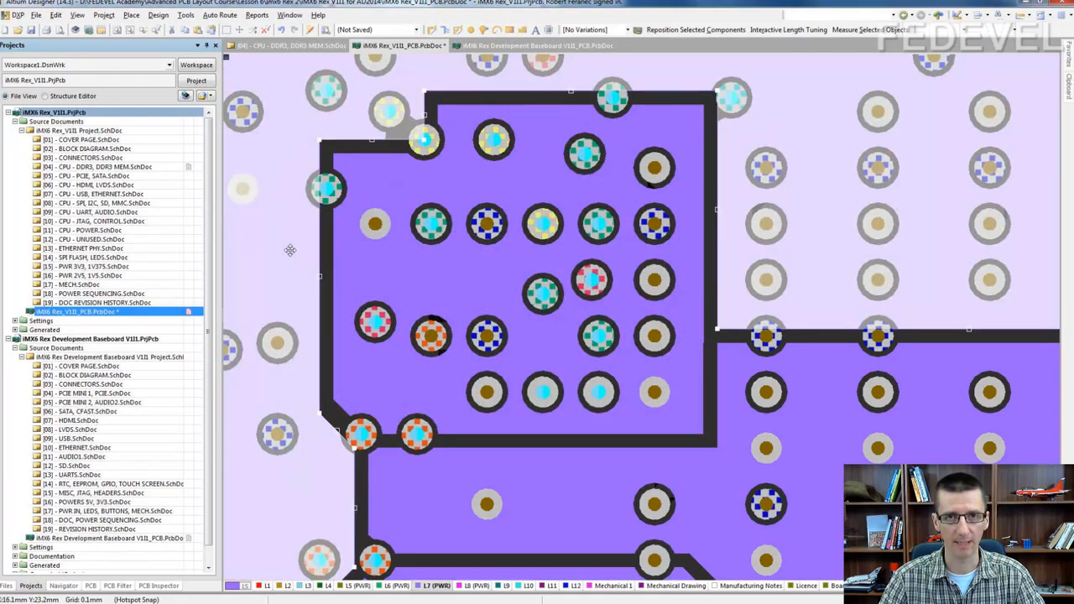
pyautogui.keyDown('ctrl'); pyautogui.scroll(1, 322, 260); pyautogui.keyUp('ctrl')
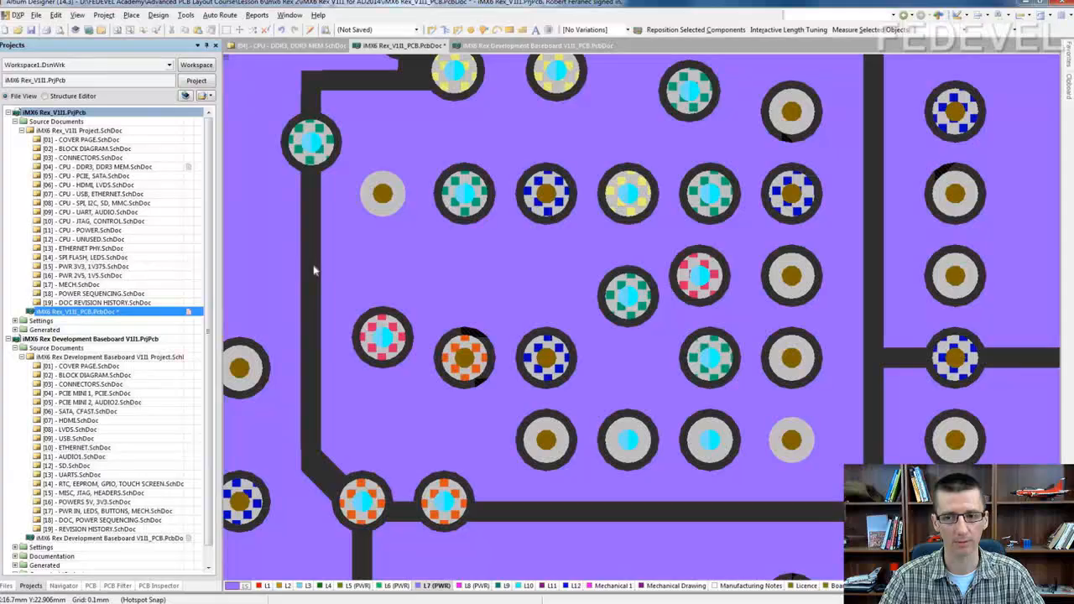
pyautogui.scroll(2, 350, 283)
pyautogui.click(339, 326)
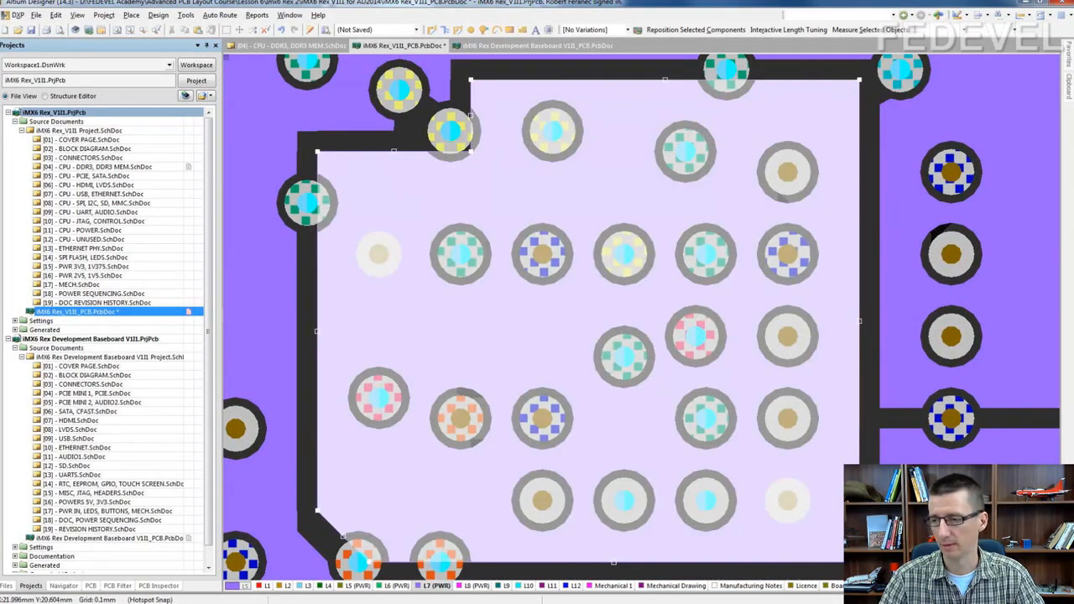
pyautogui.click(898, 163)
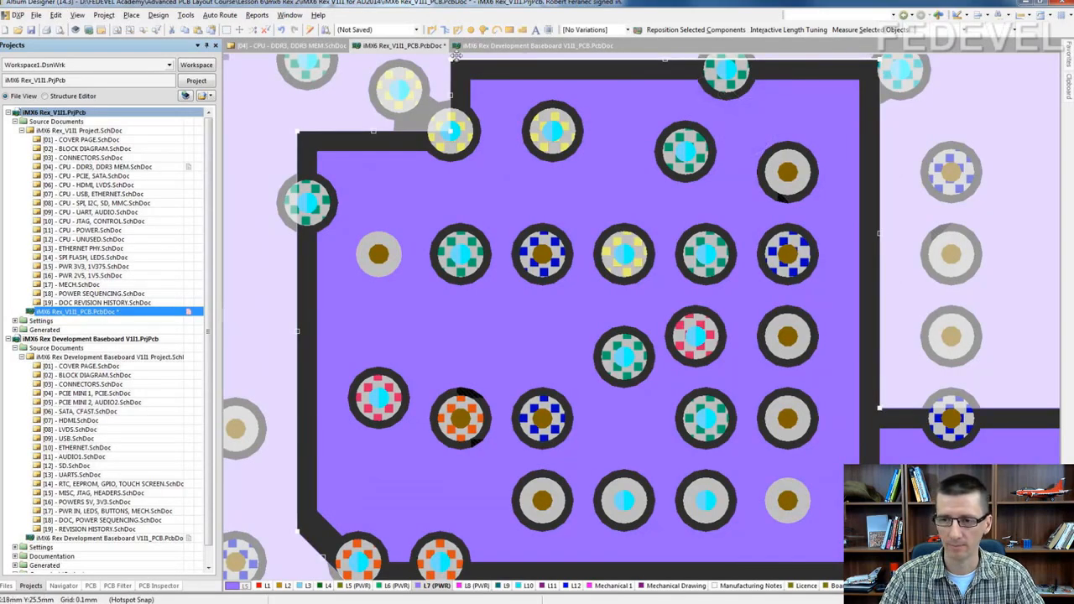
pyautogui.keyDown('ctrl'); pyautogui.scroll(2, 311, 319); pyautogui.keyUp('ctrl')
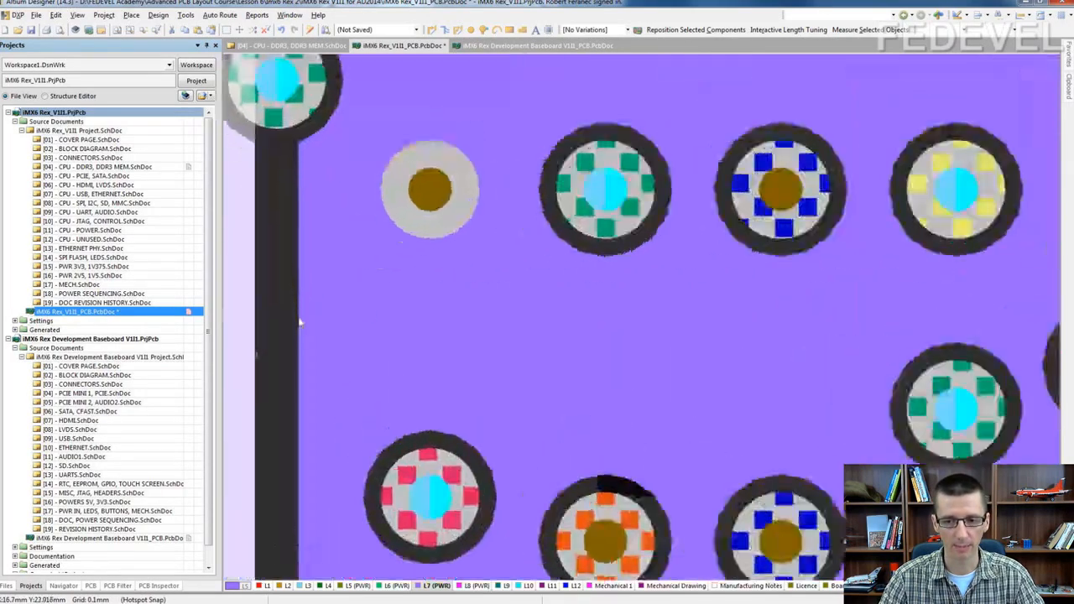
pyautogui.moveTo(299, 322); pyautogui.dragTo(406, 291, button='right')
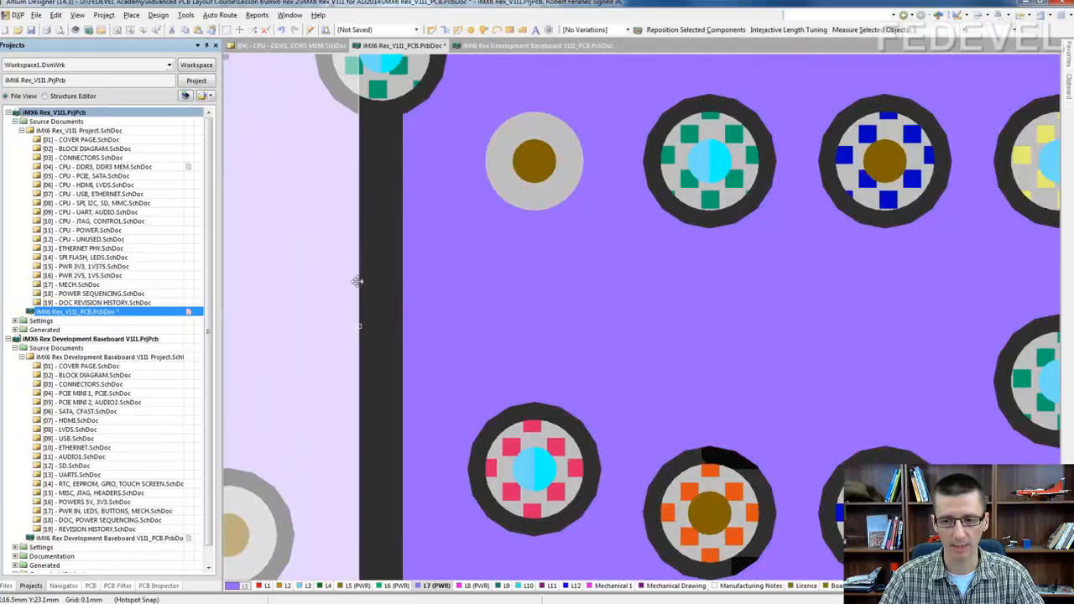
# Step: Measure the gap between the left edge of the enclosed L7 (PWR) polygon and the surrounding polygon
pyautogui.click(414, 282)
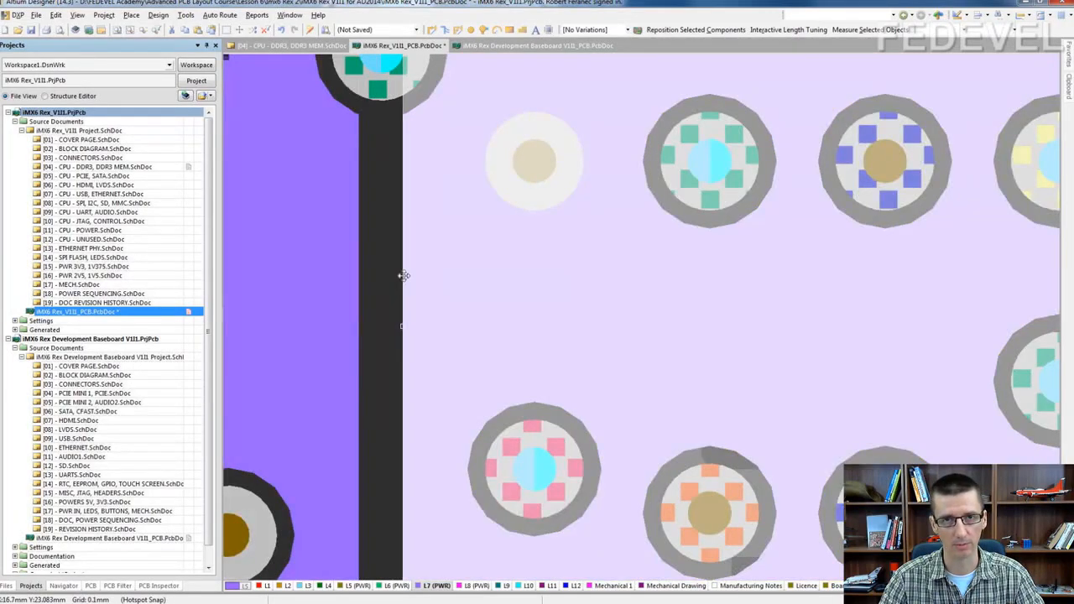
pyautogui.keyDown('ctrl'); pyautogui.scroll(-3, 359, 226); pyautogui.keyUp('ctrl')
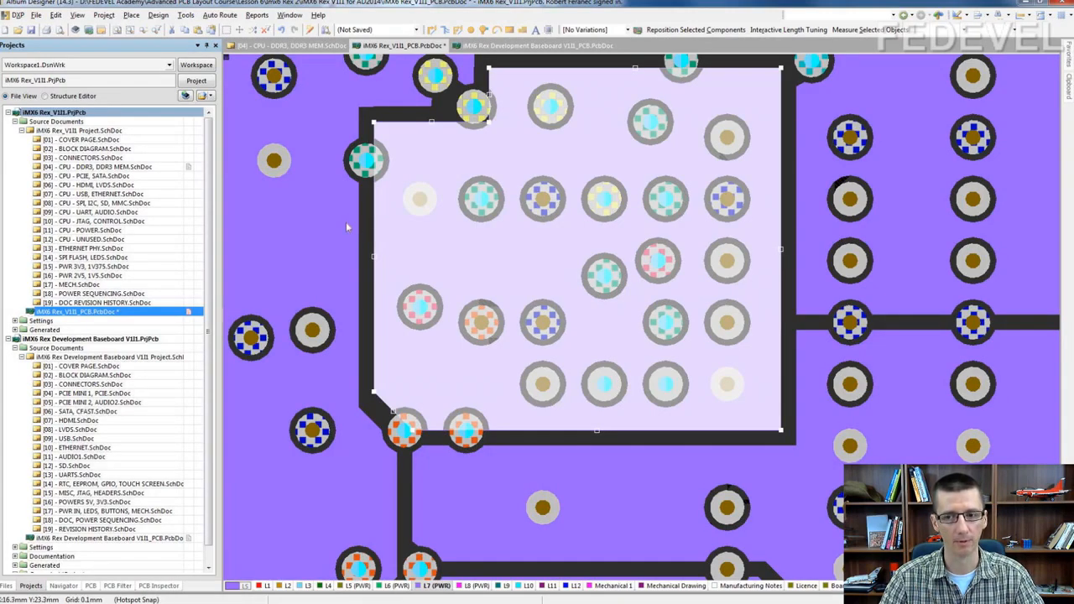
pyautogui.click(366, 226)
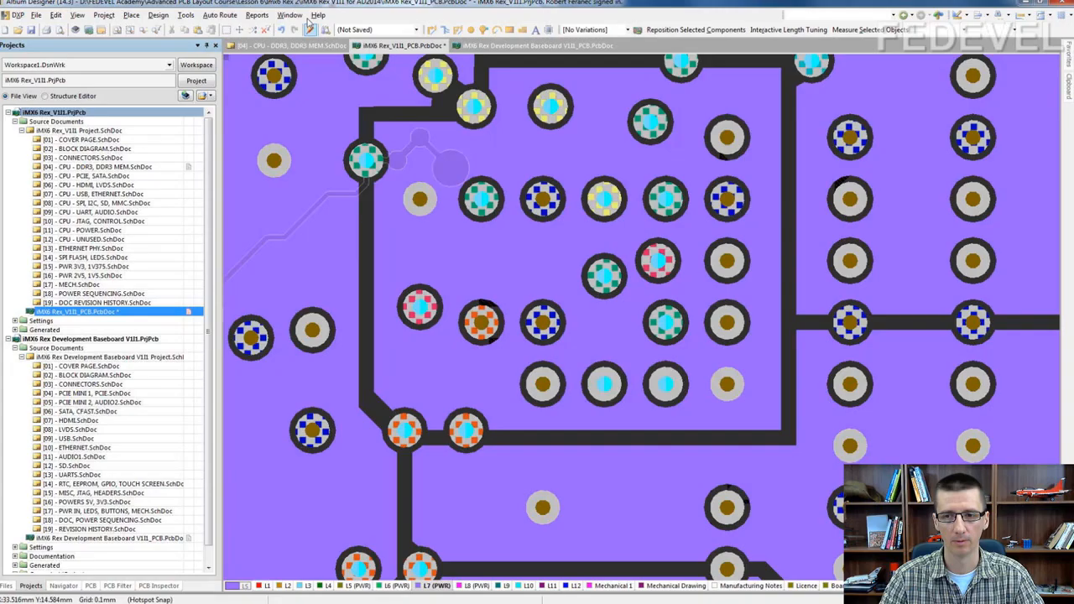
pyautogui.click(255, 15)
pyautogui.click(281, 98)
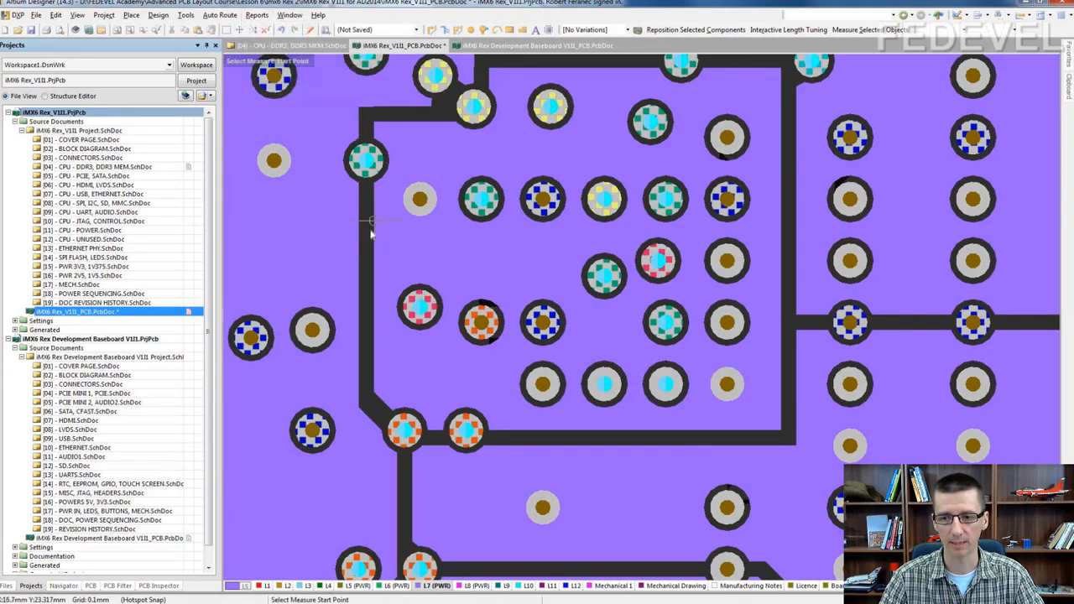
pyautogui.keyDown('ctrl'); pyautogui.scroll(2, 370, 234); pyautogui.keyUp('ctrl')
pyautogui.click(377, 236)
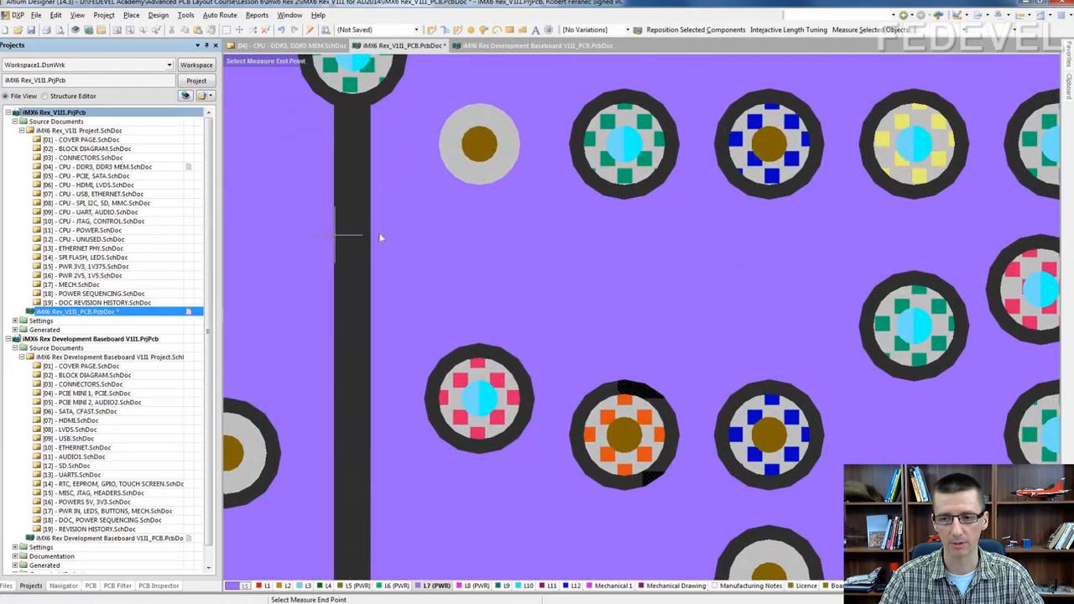
pyautogui.click(369, 234)
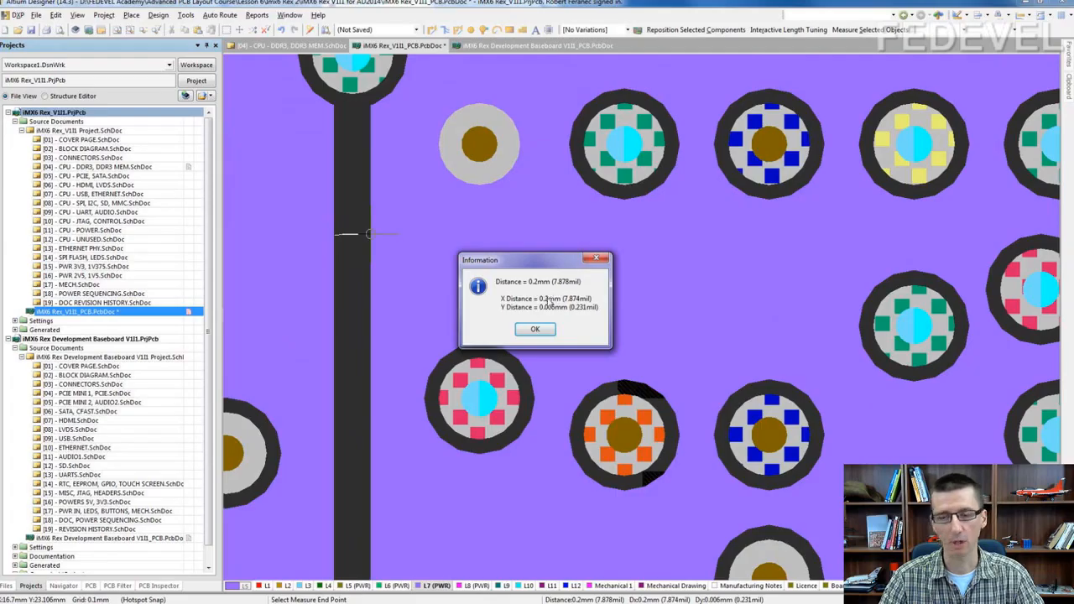
pyautogui.click(534, 330)
pyautogui.keyDown('ctrl'); pyautogui.scroll(-5, 378, 218); pyautogui.keyUp('ctrl')
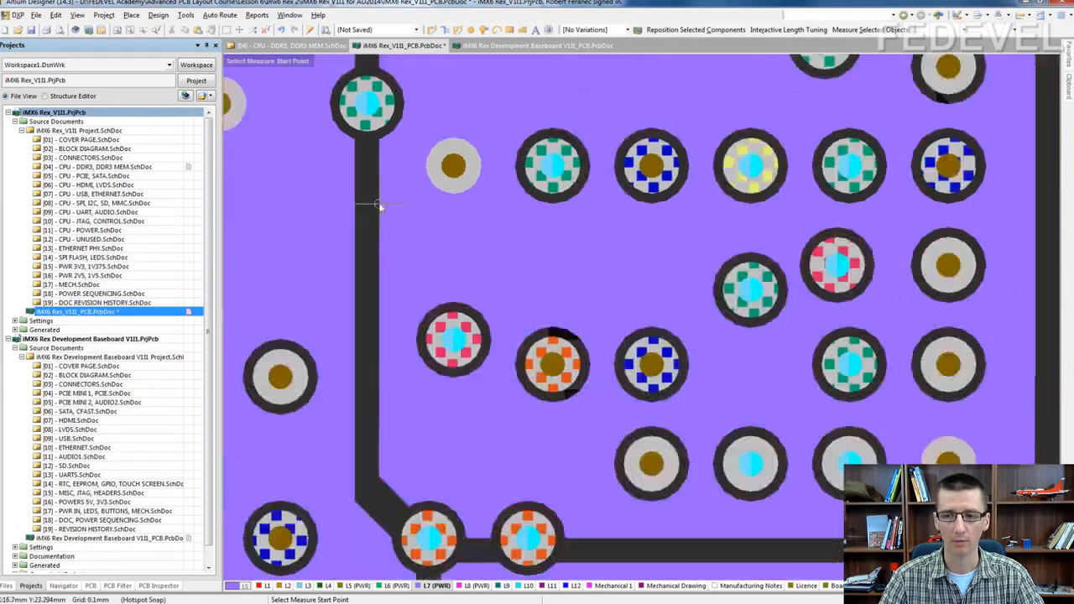
pyautogui.moveTo(398, 253); pyautogui.dragTo(396, 264, button='right')
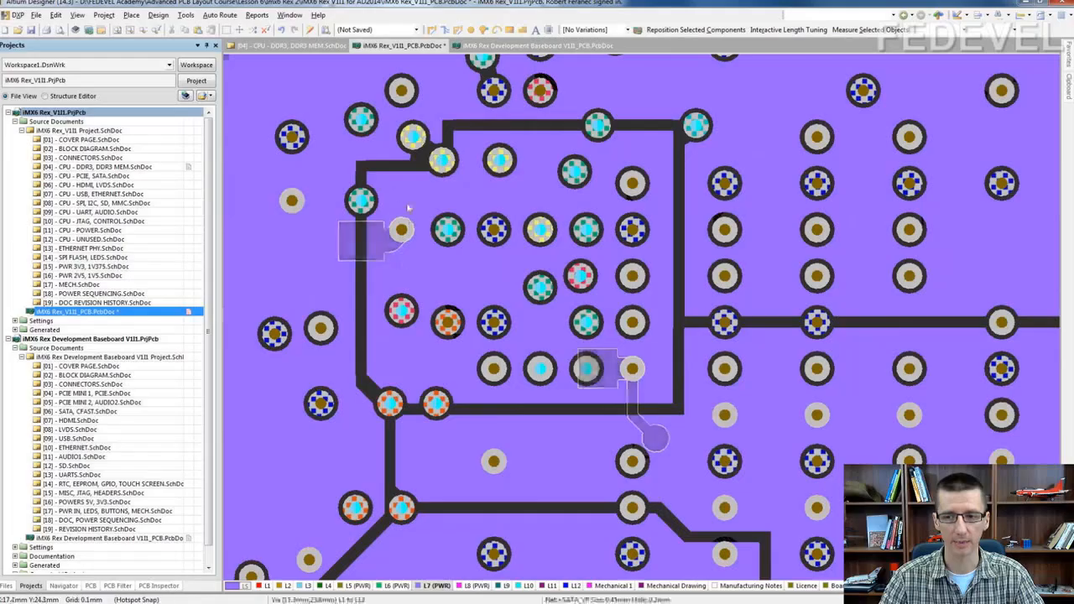
# Step: Check which net the enclosed L7 polygon connects to, and open the +SATA_VP clearance rule in the design rules
pyautogui.doubleClick(401, 250)
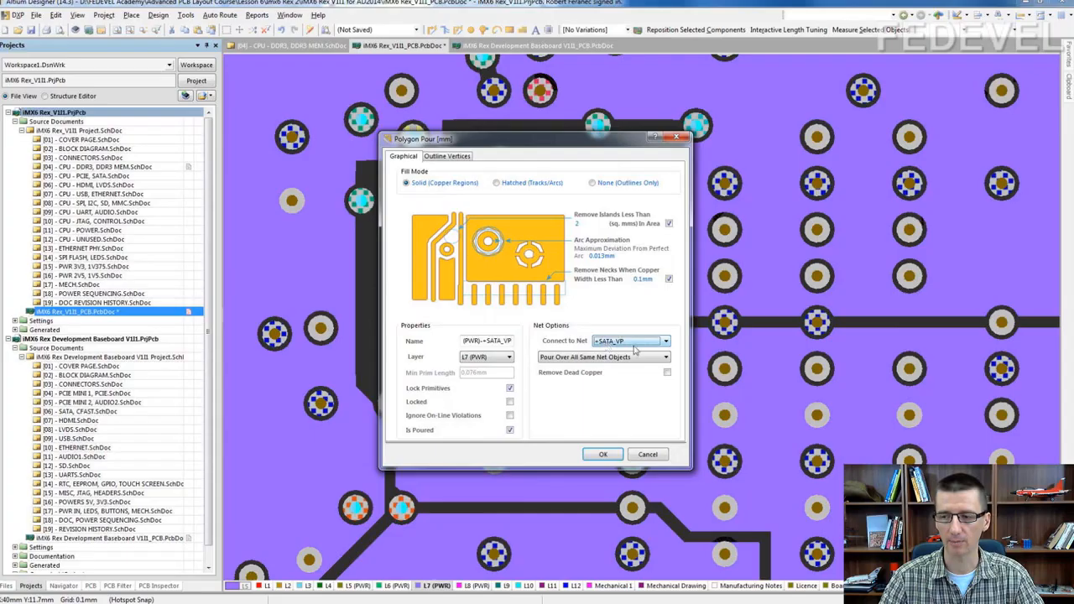
pyautogui.click(677, 137)
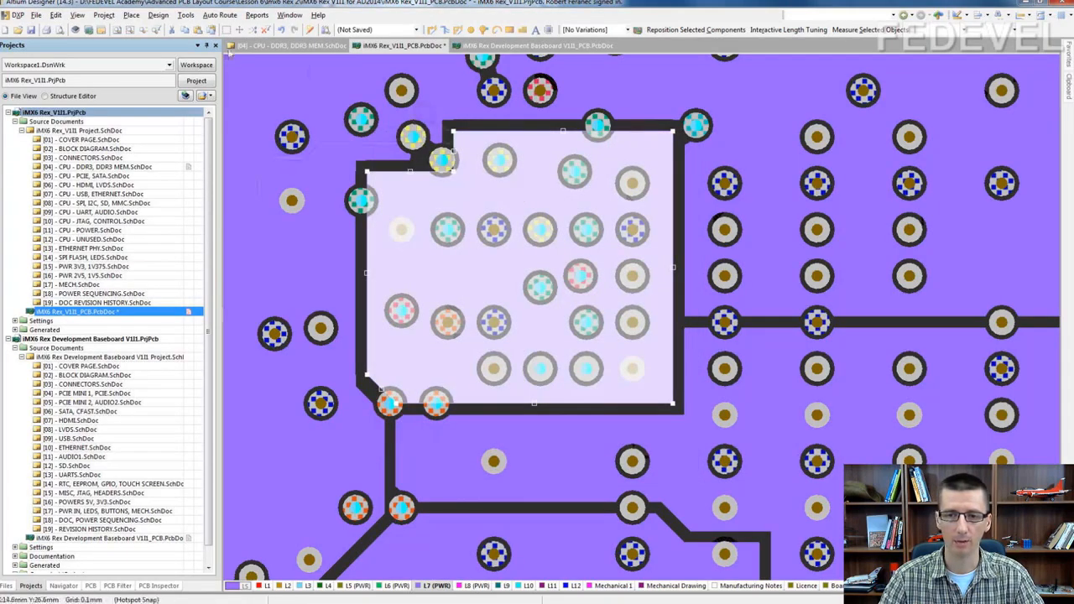
pyautogui.click(155, 15)
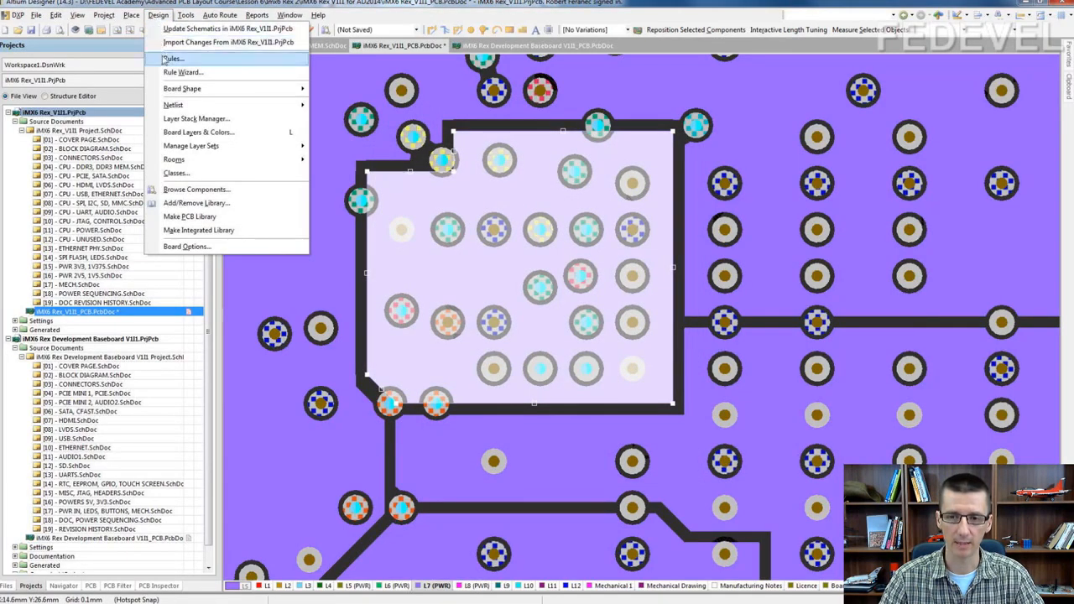
pyautogui.click(165, 65)
pyautogui.click(223, 87)
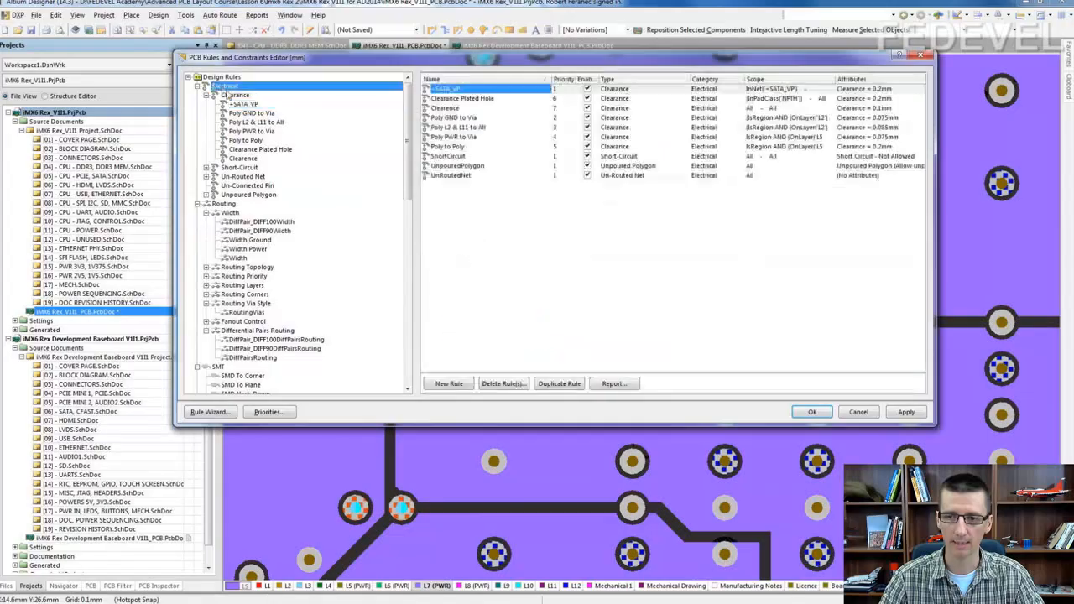
pyautogui.click(236, 97)
pyautogui.rightClick(256, 97)
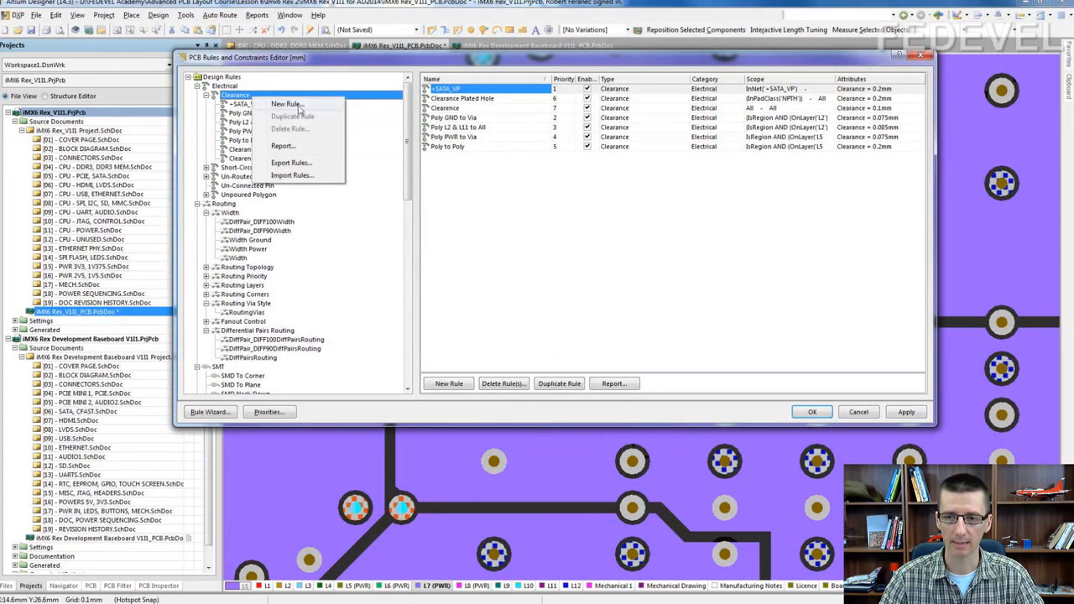
pyautogui.click(321, 62)
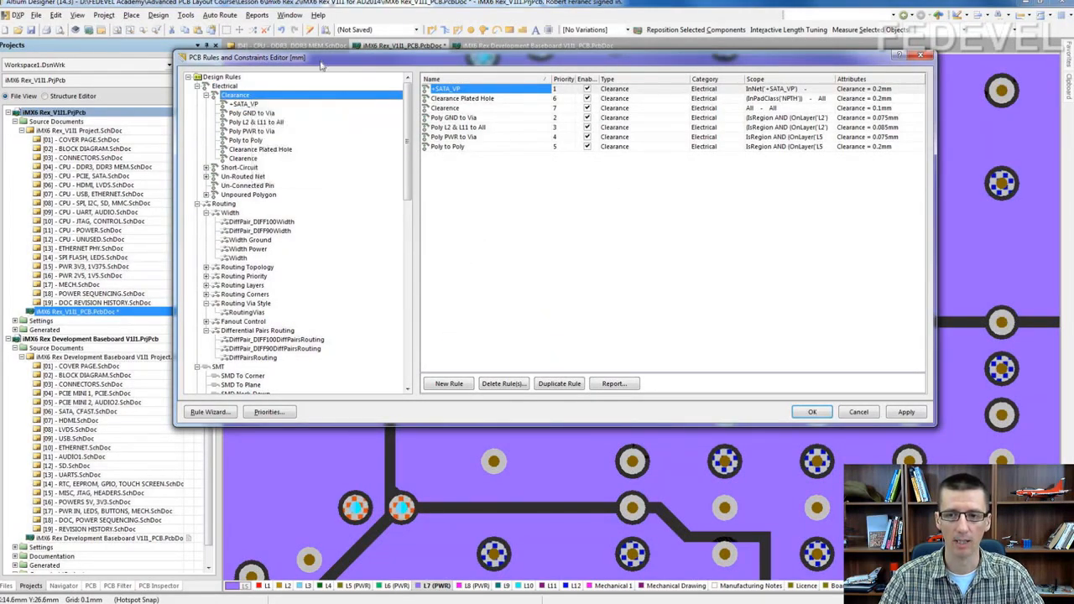
pyautogui.click(241, 104)
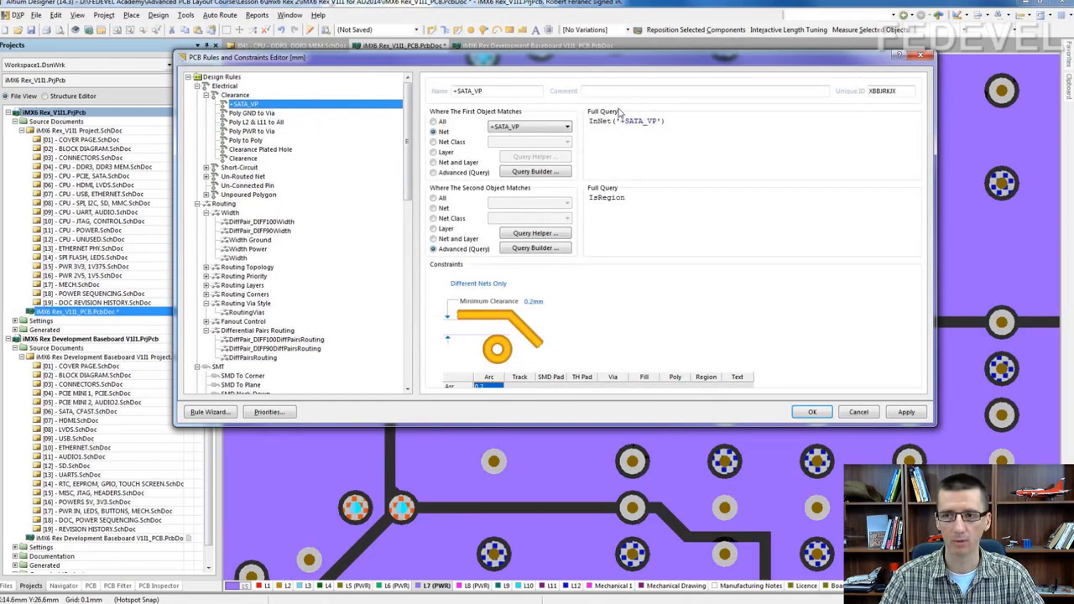
# Step: Review both object queries of the +SATA_VP clearance rule and set its minimum clearance to 0.4 mm
pyautogui.moveTo(674, 121); pyautogui.dragTo(588, 120)
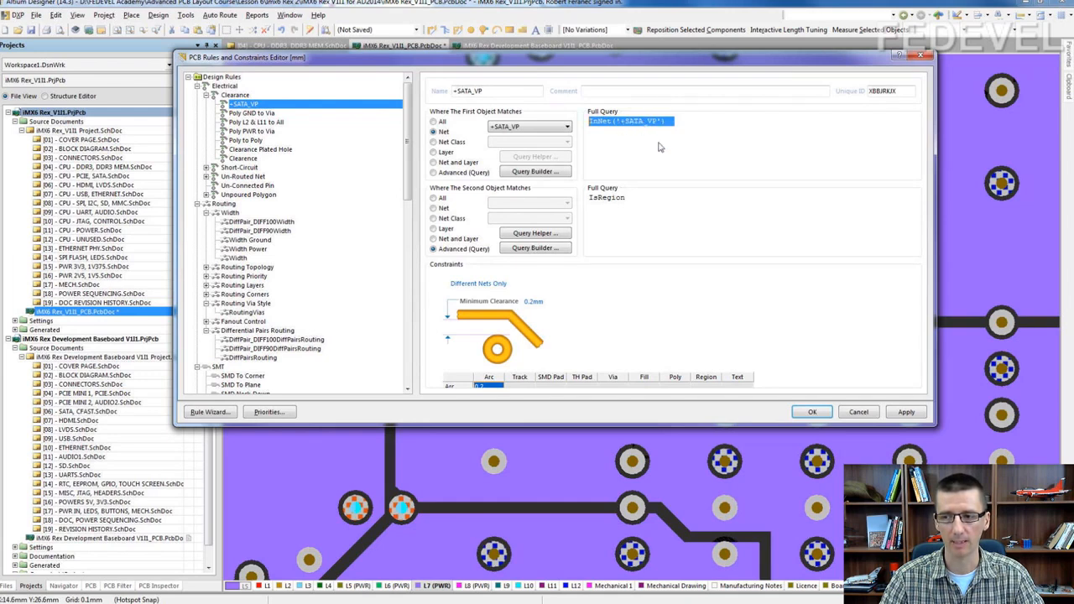
pyautogui.moveTo(651, 198); pyautogui.dragTo(562, 195)
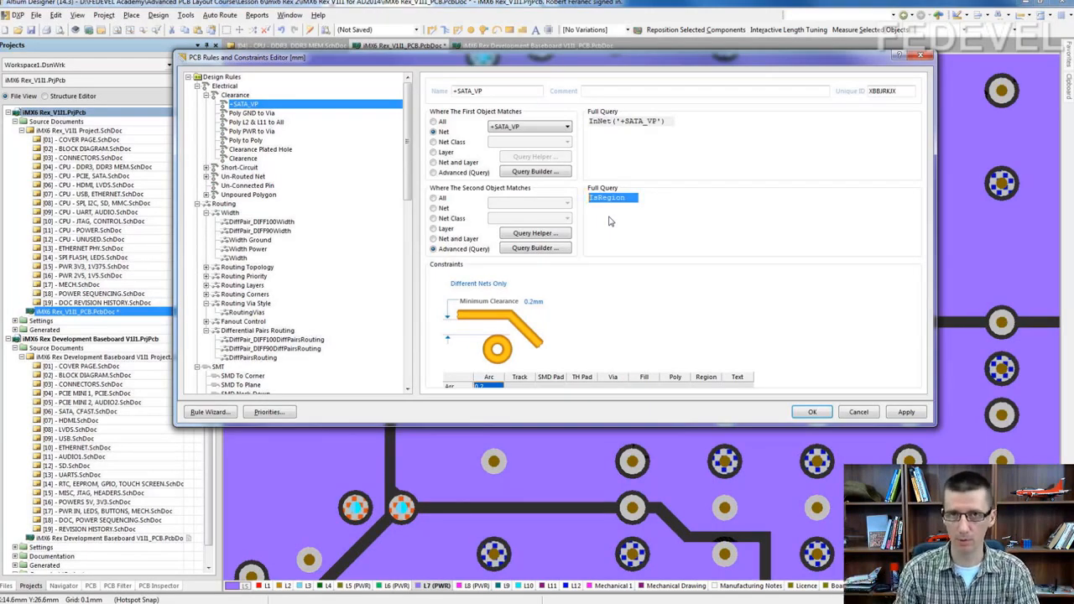
pyautogui.click(649, 141)
pyautogui.moveTo(686, 122); pyautogui.dragTo(584, 123)
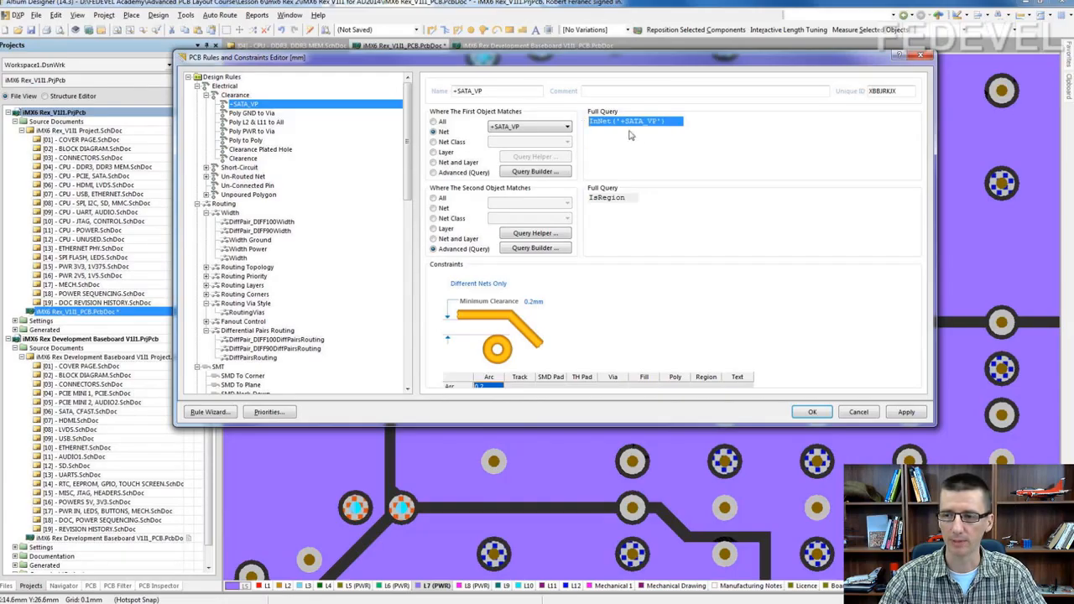
pyautogui.click(648, 196)
pyautogui.moveTo(651, 197); pyautogui.dragTo(579, 197)
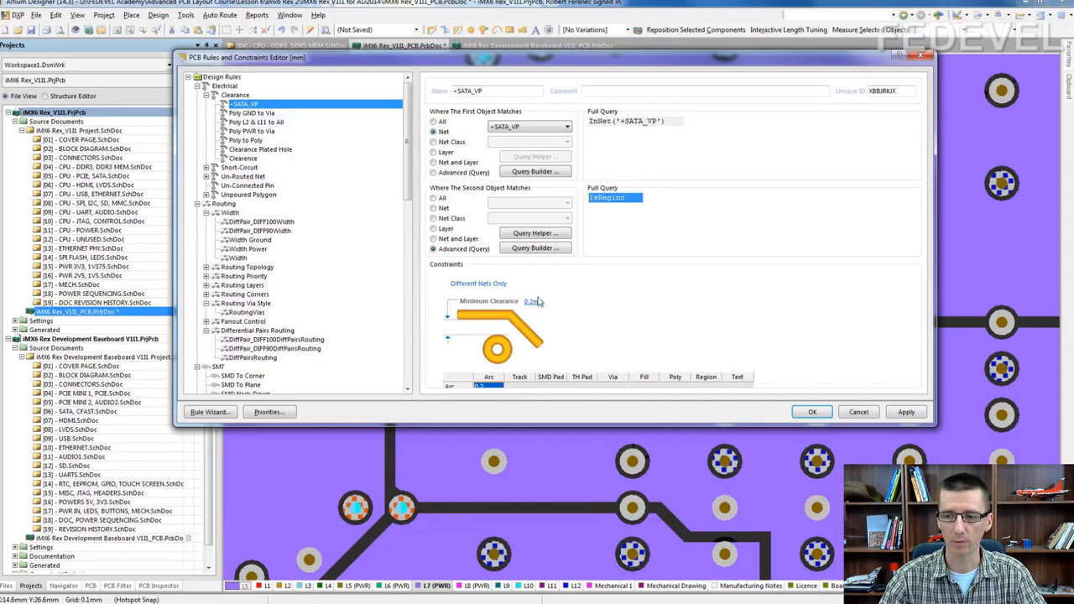
pyautogui.moveTo(552, 301); pyautogui.dragTo(487, 290)
pyautogui.write('0.4')
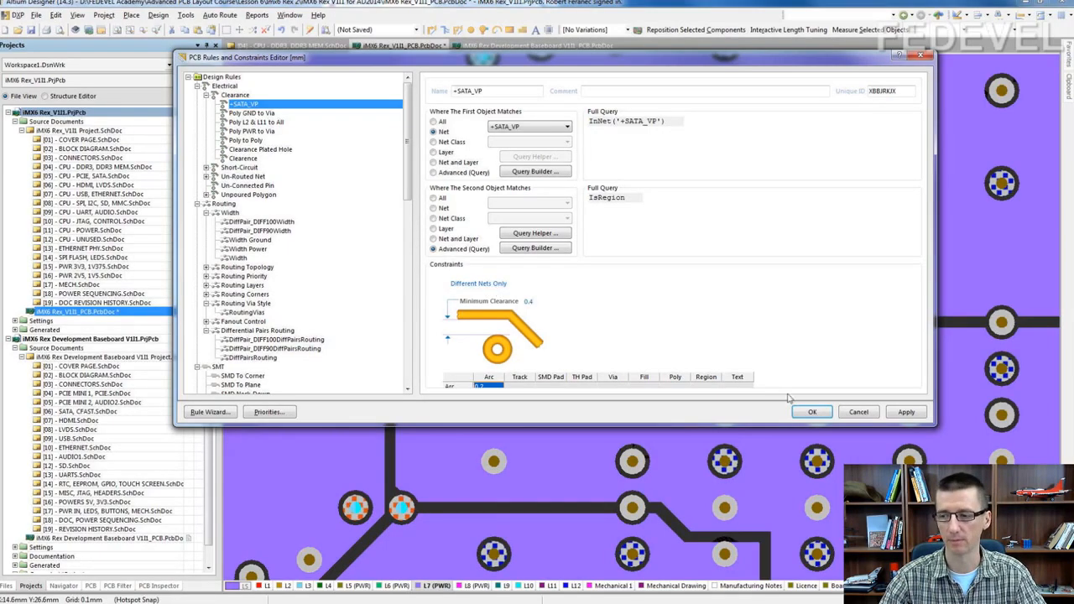
pyautogui.click(811, 411)
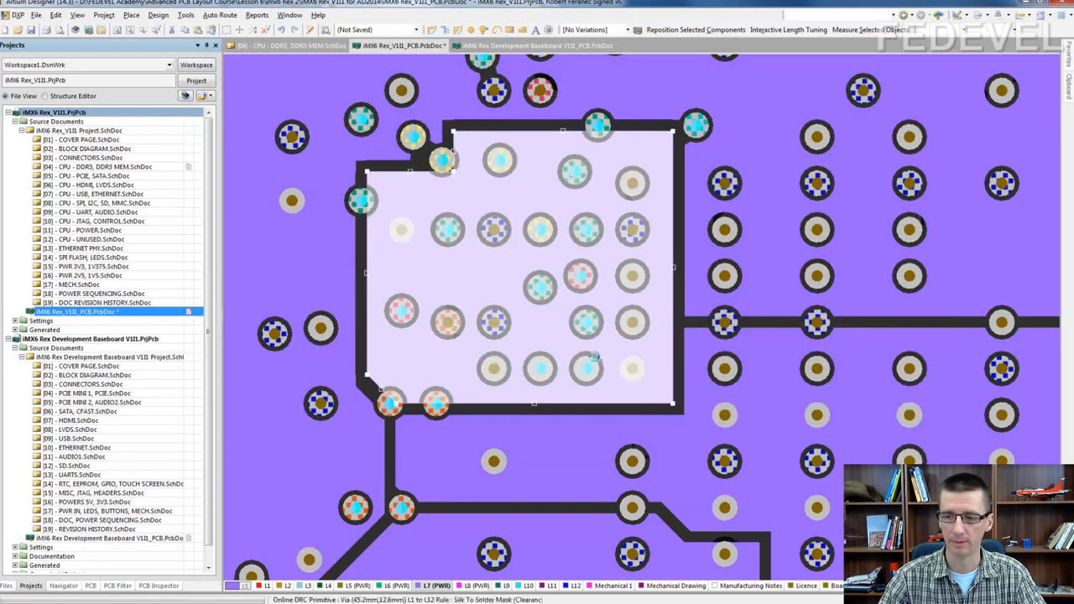
# Step: Rebuild all polygons on the board to apply the new +SATA_VP clearance
pyautogui.click(632, 346)
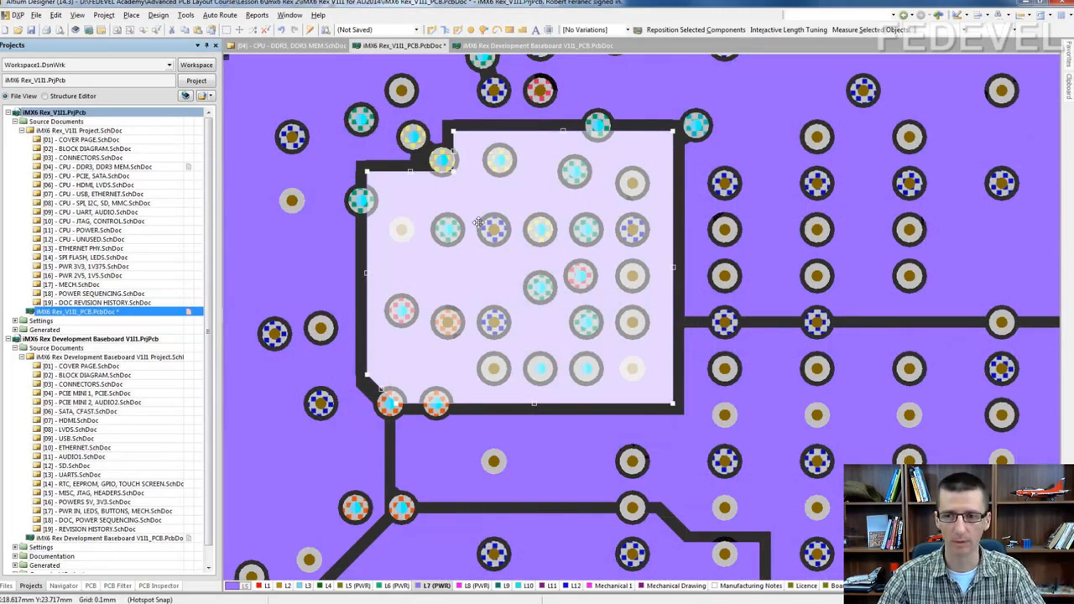
pyautogui.rightClick(413, 196)
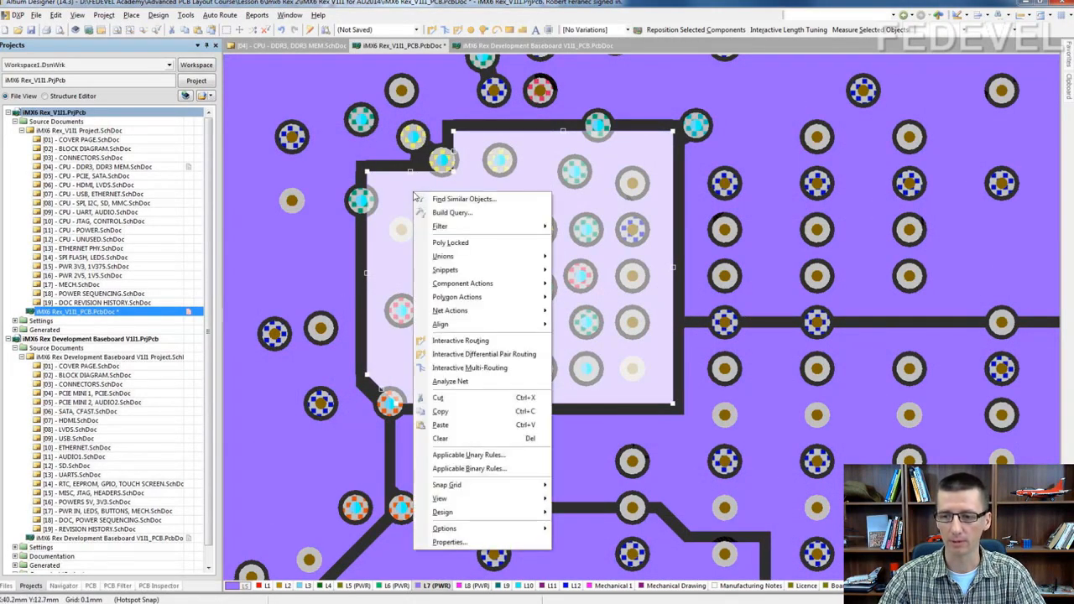
pyautogui.moveTo(478, 298)
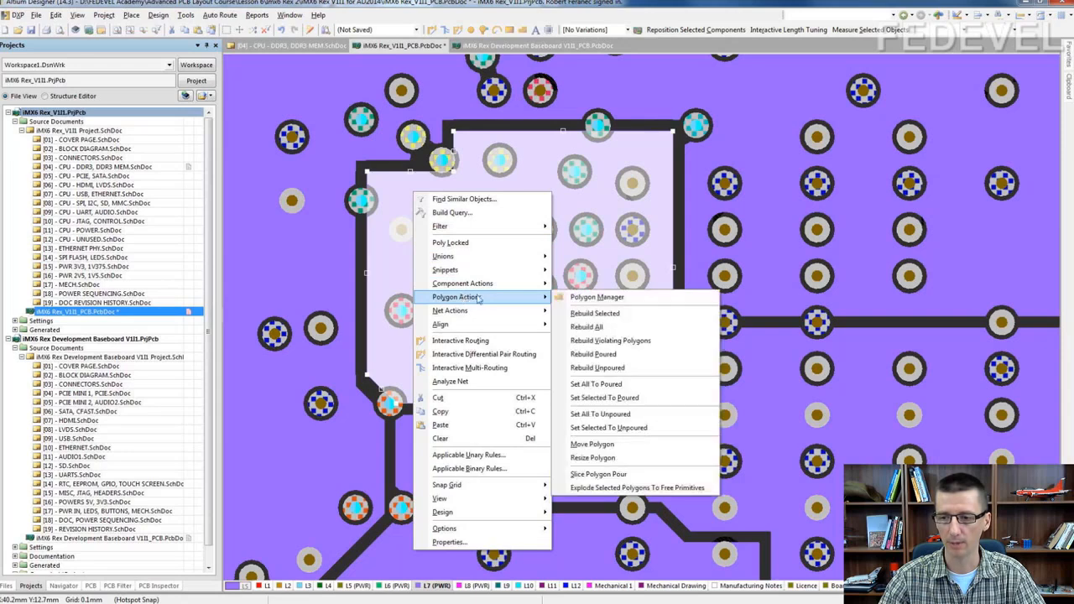
pyautogui.click(586, 327)
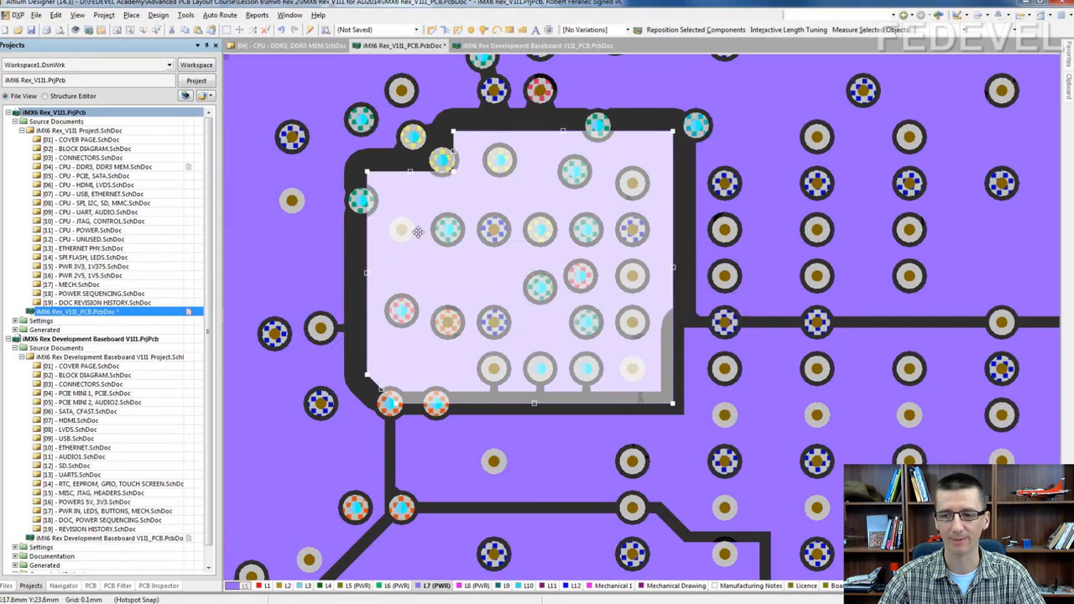
# Step: Examine the rebuilt gaps around the +SATA_VP polygon on L7, comparing its outline and copper edges with those of the neighbouring polygons
pyautogui.click(316, 241)
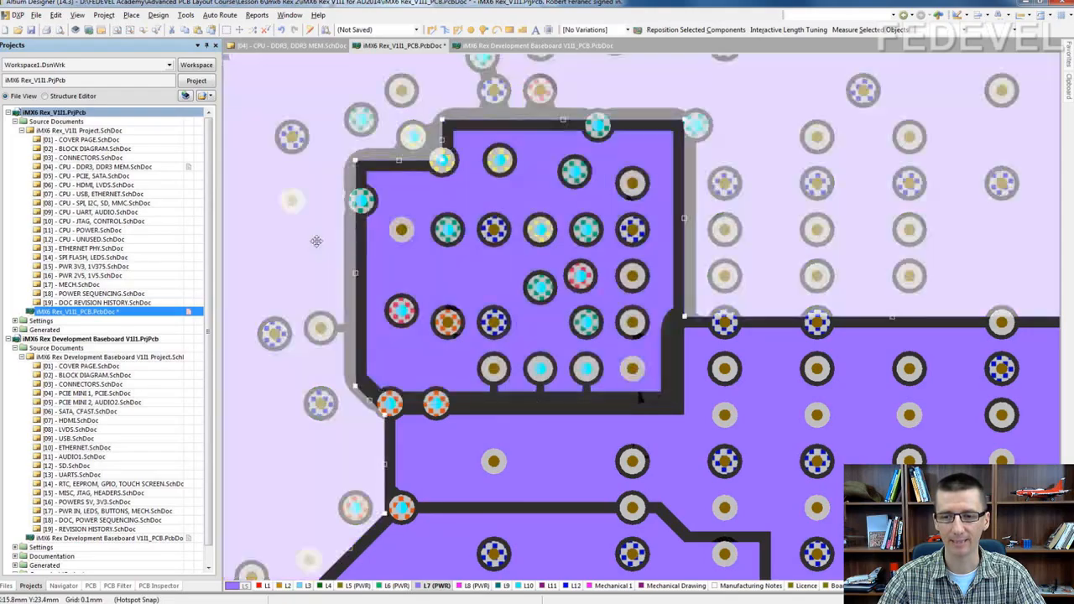
pyautogui.keyDown('ctrl'); pyautogui.scroll(3, 359, 259); pyautogui.keyUp('ctrl')
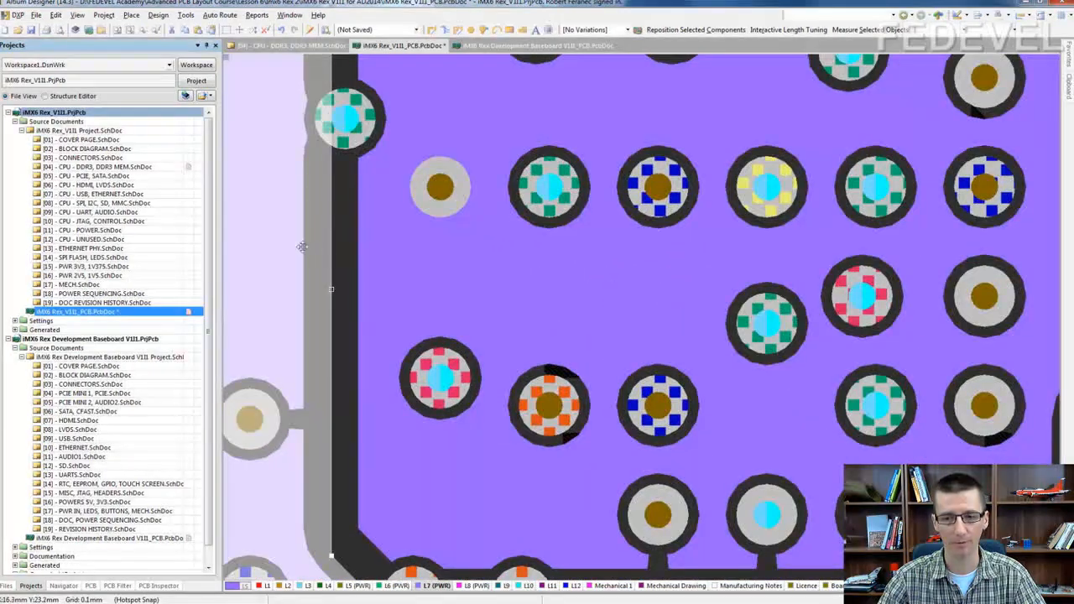
pyautogui.click(394, 244)
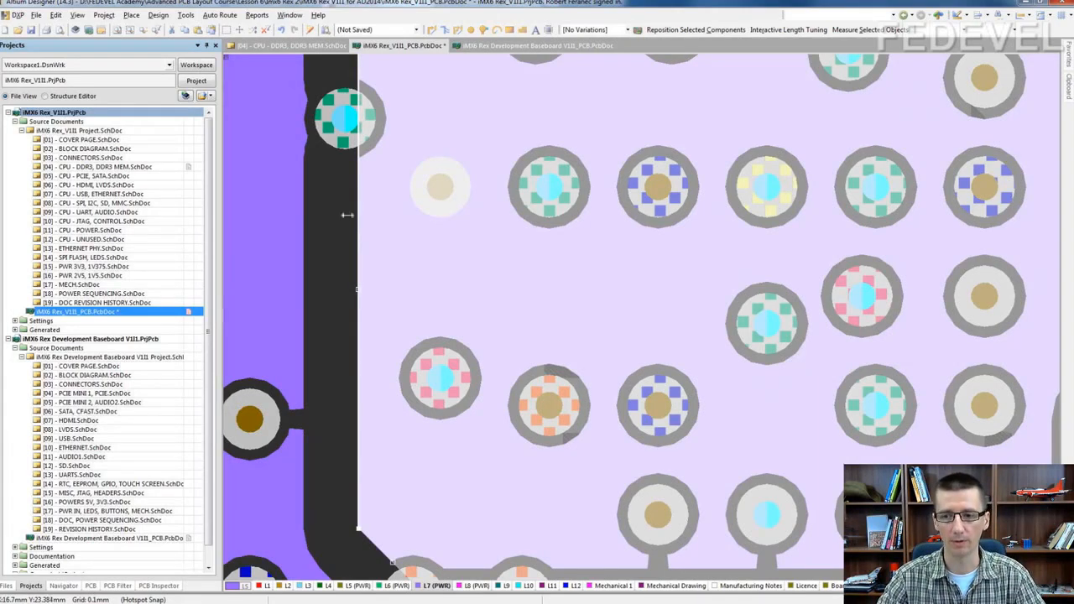
pyautogui.keyDown('ctrl'); pyautogui.scroll(-2, 350, 217); pyautogui.keyUp('ctrl')
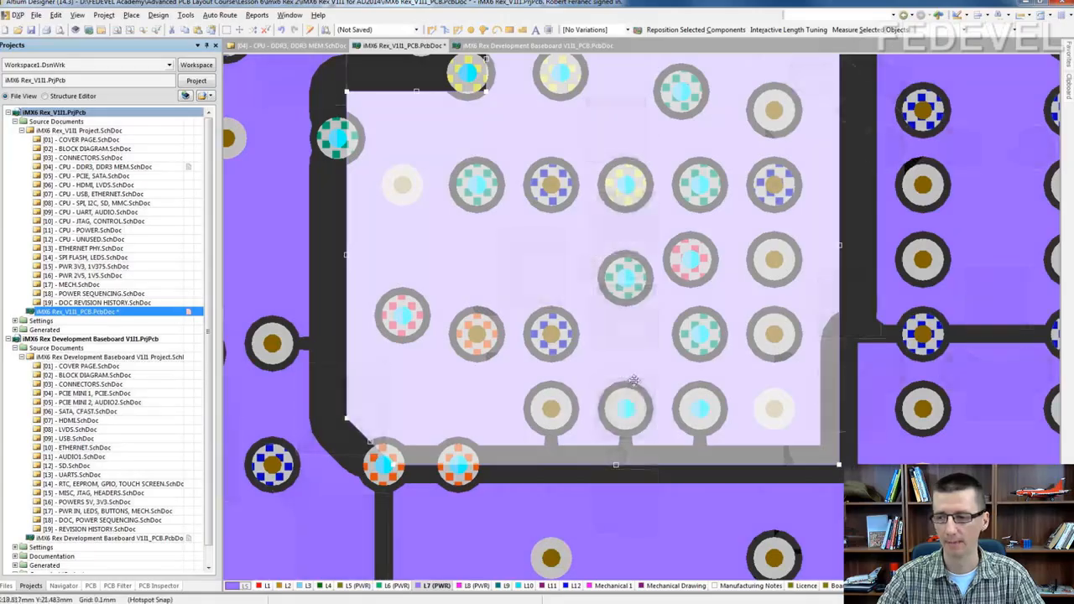
pyautogui.moveTo(645, 386); pyautogui.dragTo(542, 152, button='right')
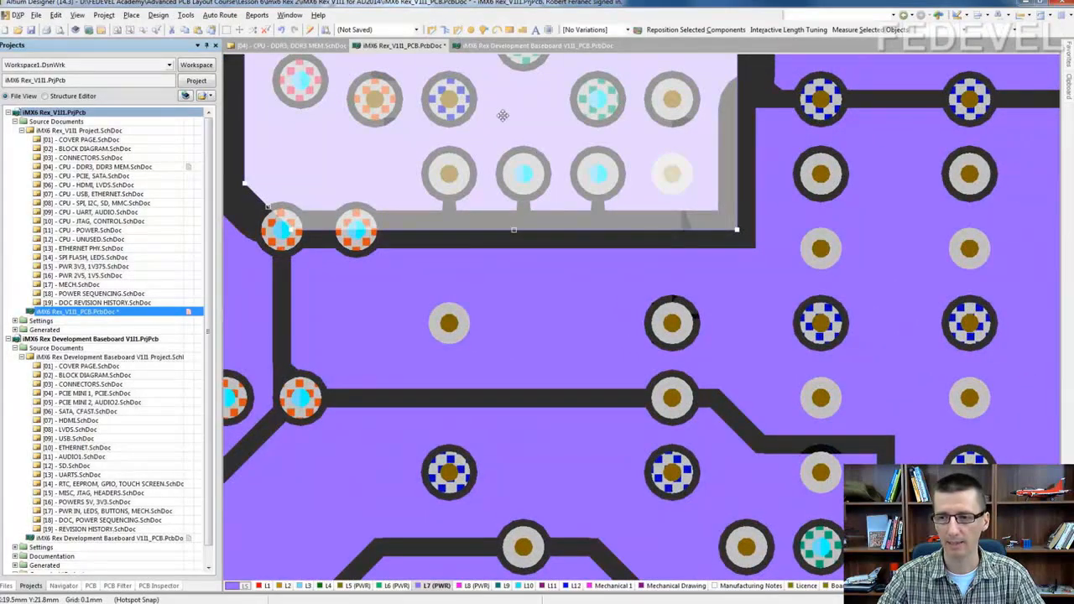
pyautogui.keyDown('ctrl'); pyautogui.scroll(3, 545, 159); pyautogui.keyUp('ctrl')
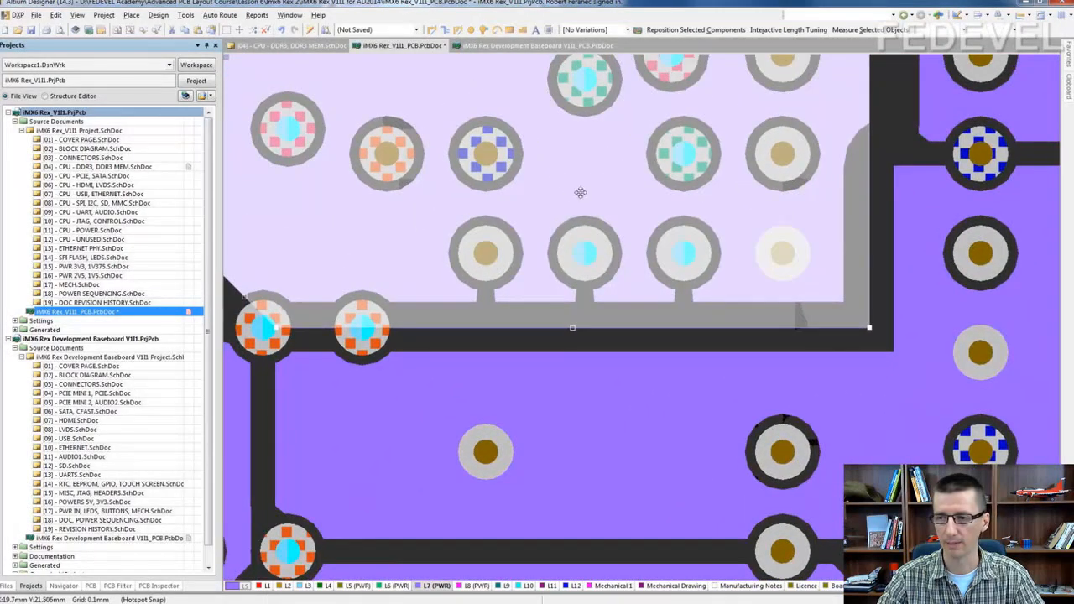
pyautogui.keyDown('ctrl'); pyautogui.scroll(-2, 791, 148); pyautogui.keyUp('ctrl')
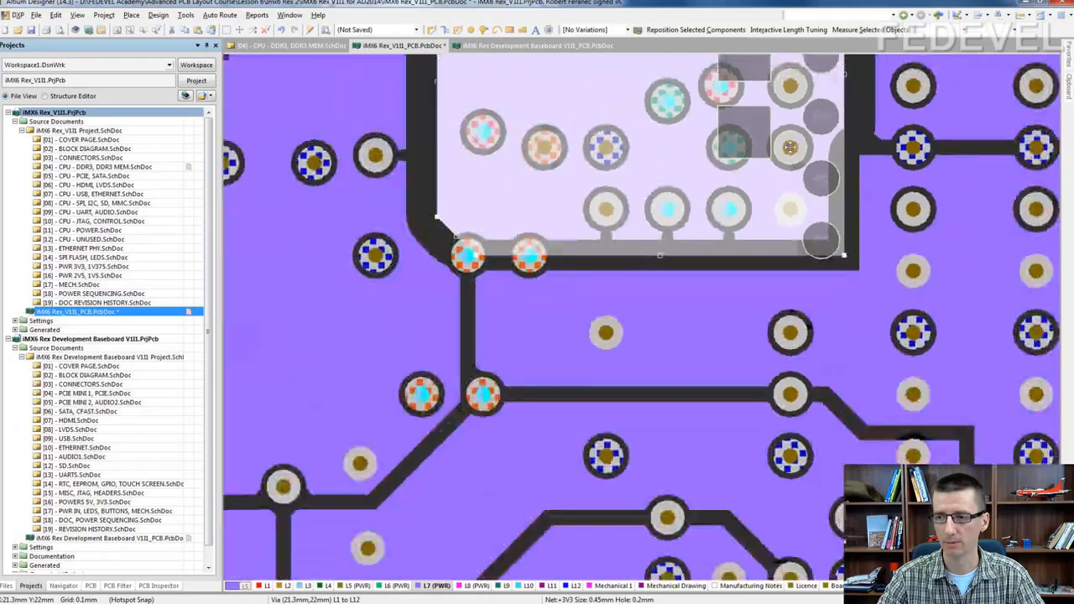
pyautogui.moveTo(744, 144); pyautogui.dragTo(696, 290, button='right')
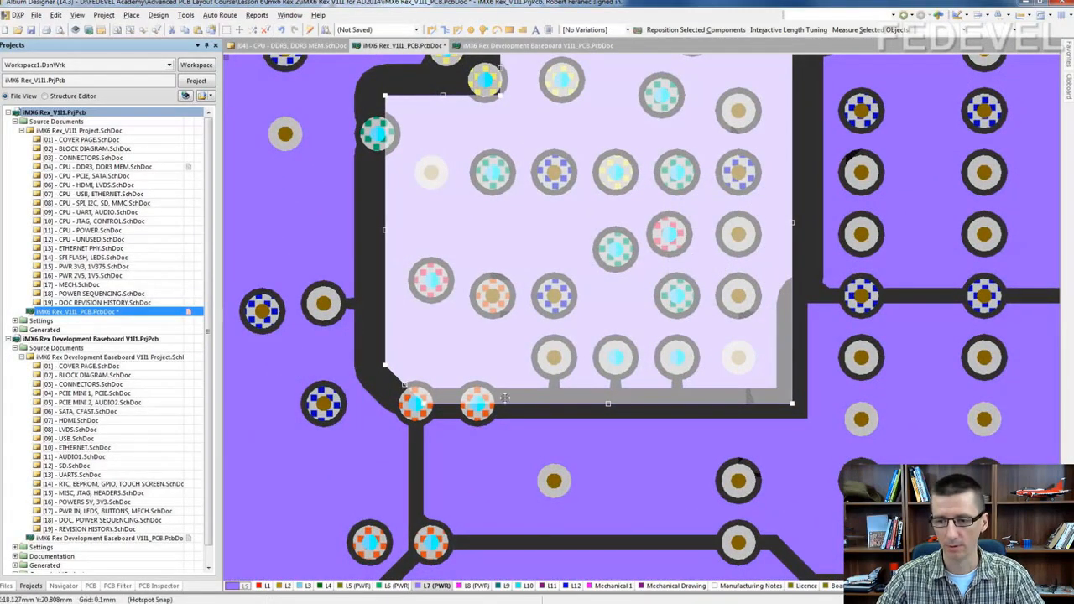
pyautogui.moveTo(571, 400); pyautogui.dragTo(494, 282, button='right')
pyautogui.click(575, 334)
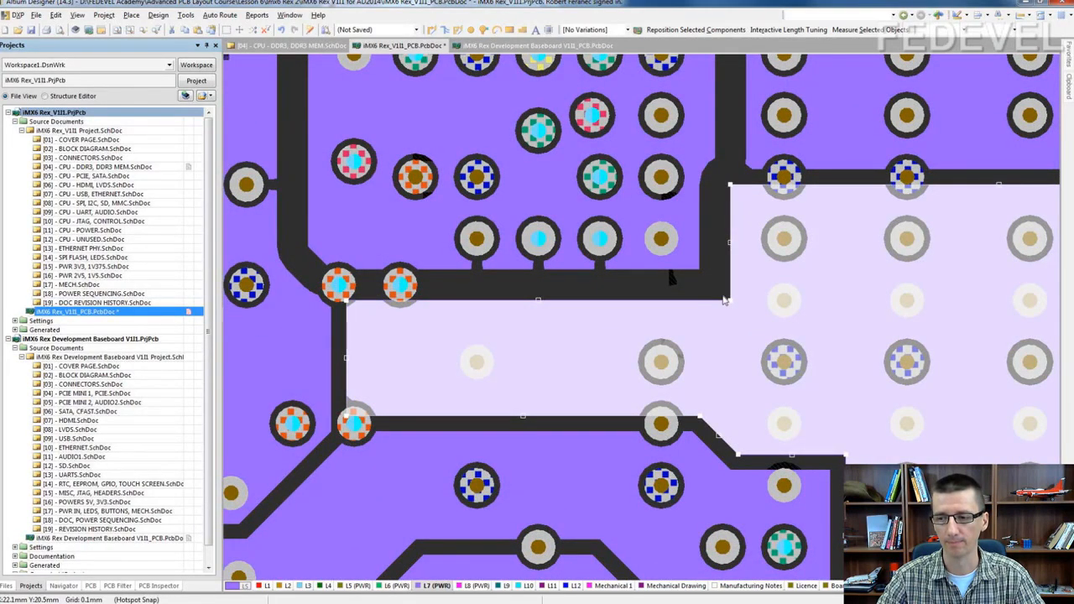
pyautogui.keyDown('ctrl'); pyautogui.scroll(1, 715, 235); pyautogui.keyUp('ctrl')
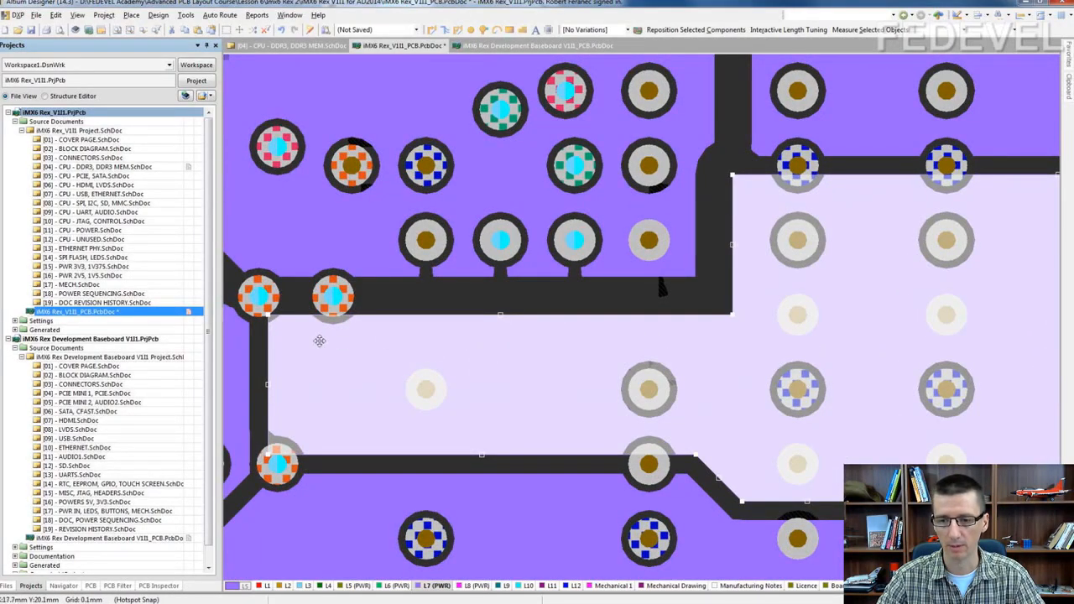
# Step: Compare the outlines of the +SATA_VP polygon and the neighbouring +1V2_VDD_ARM_CAP polygon on L7 along their shared gap
pyautogui.click(317, 202)
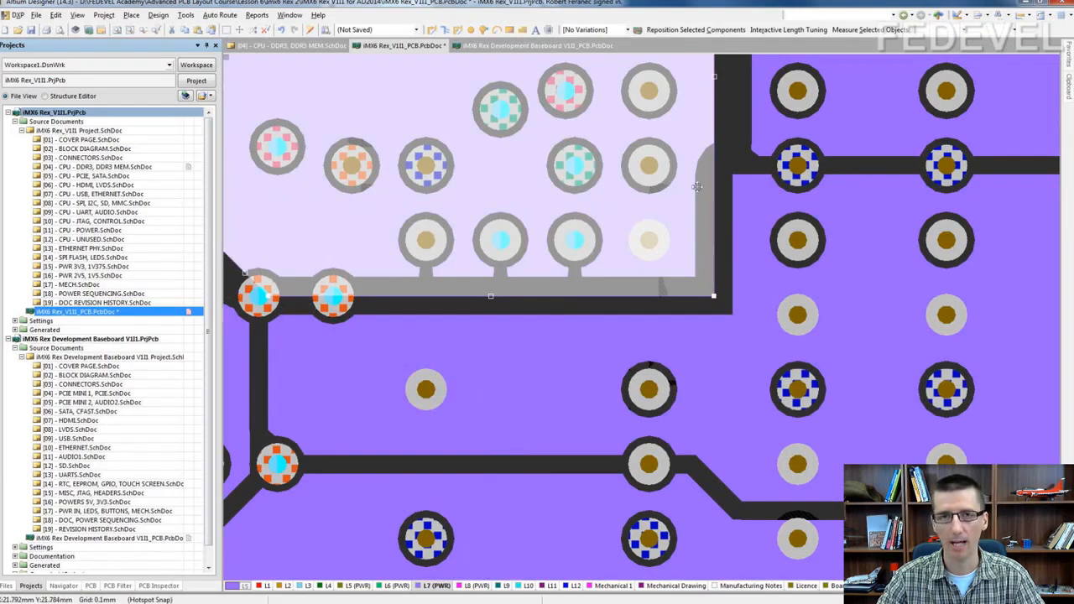
pyautogui.keyDown('ctrl'); pyautogui.scroll(-3, 697, 187); pyautogui.keyUp('ctrl')
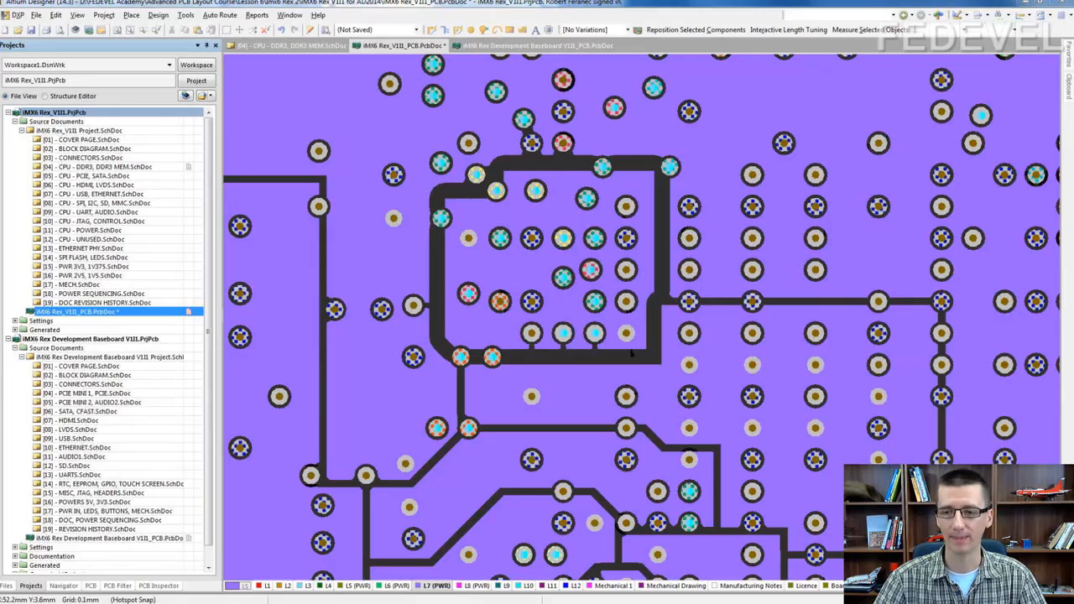
pyautogui.rightClick(362, 115)
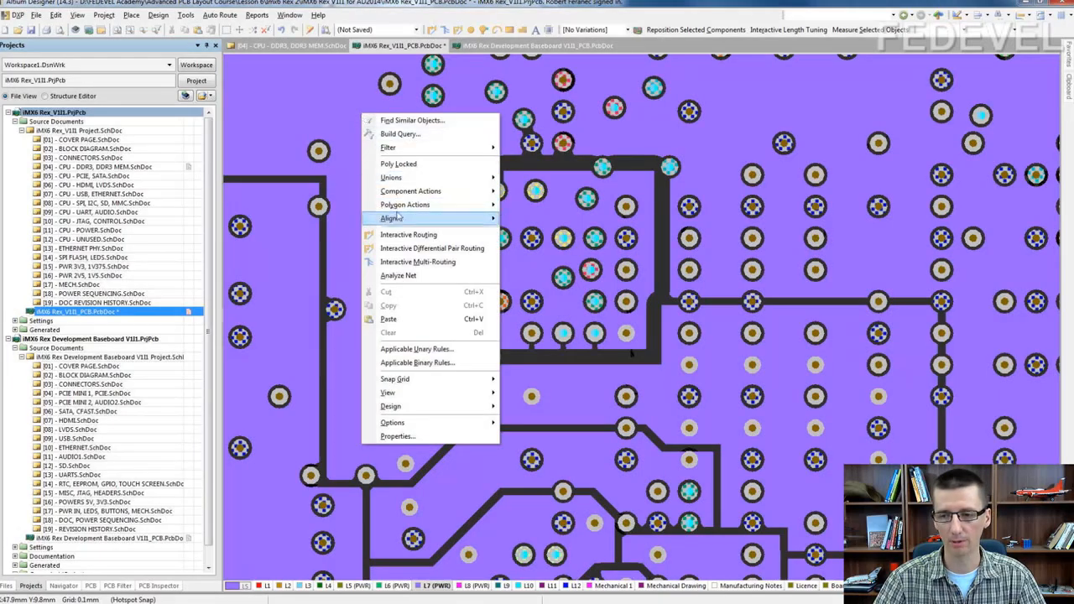
pyautogui.moveTo(401, 207)
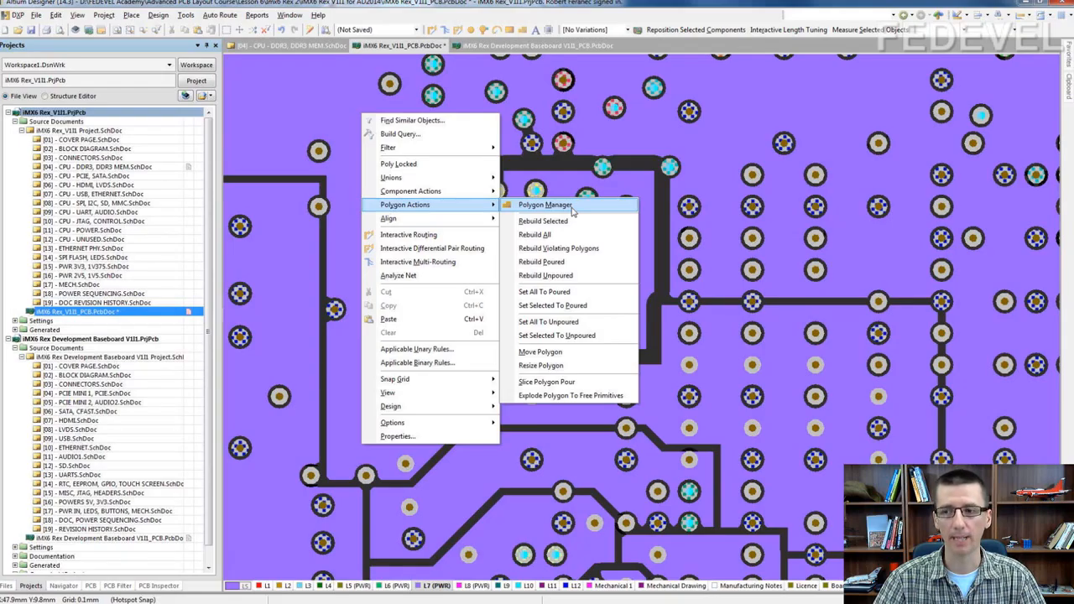
pyautogui.click(605, 185)
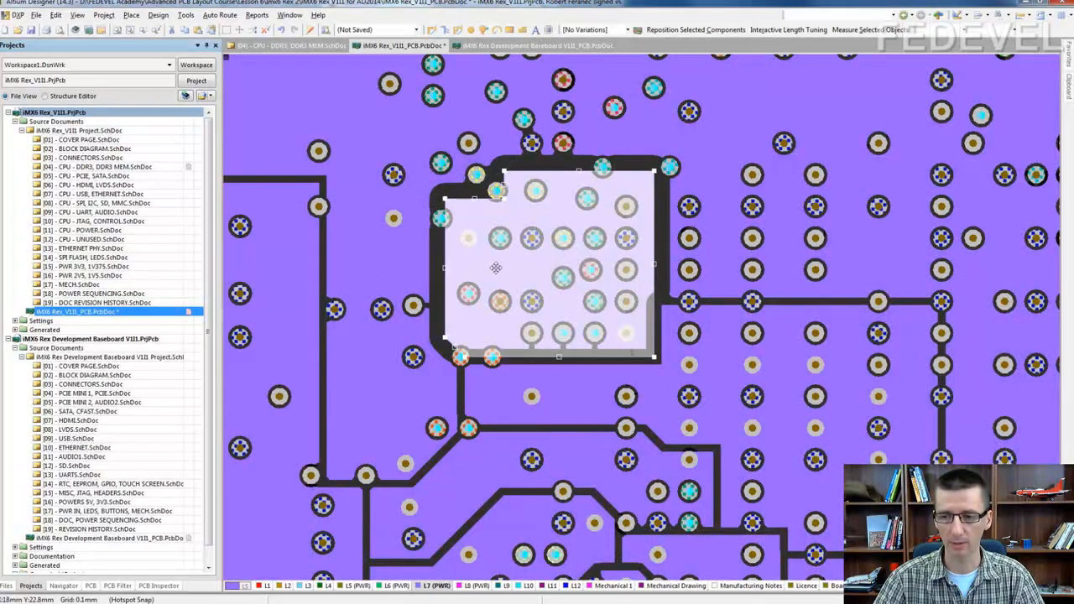
pyautogui.click(564, 391)
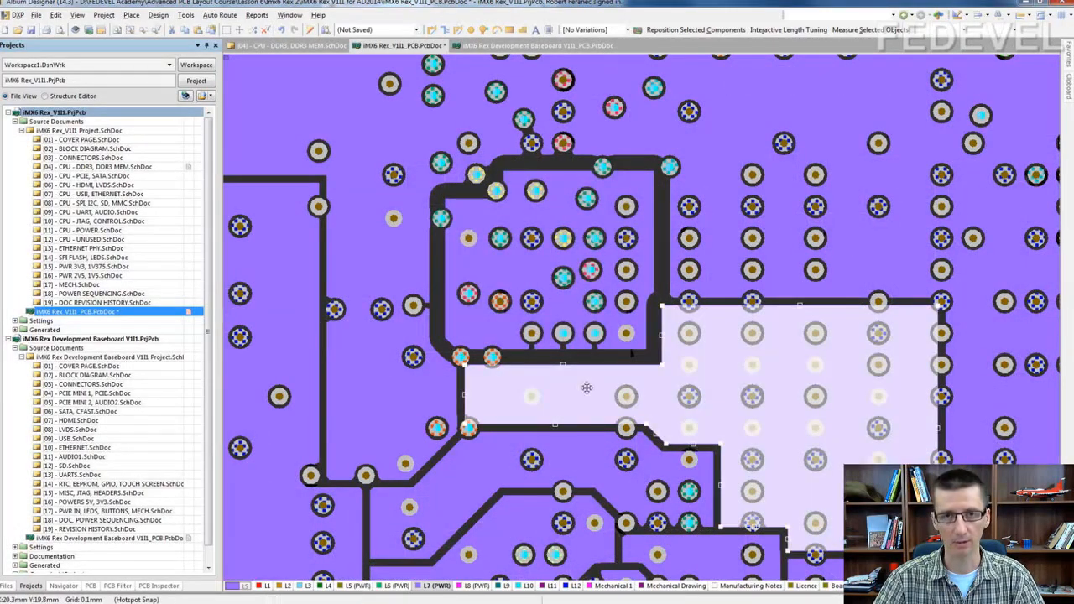
pyautogui.click(661, 177)
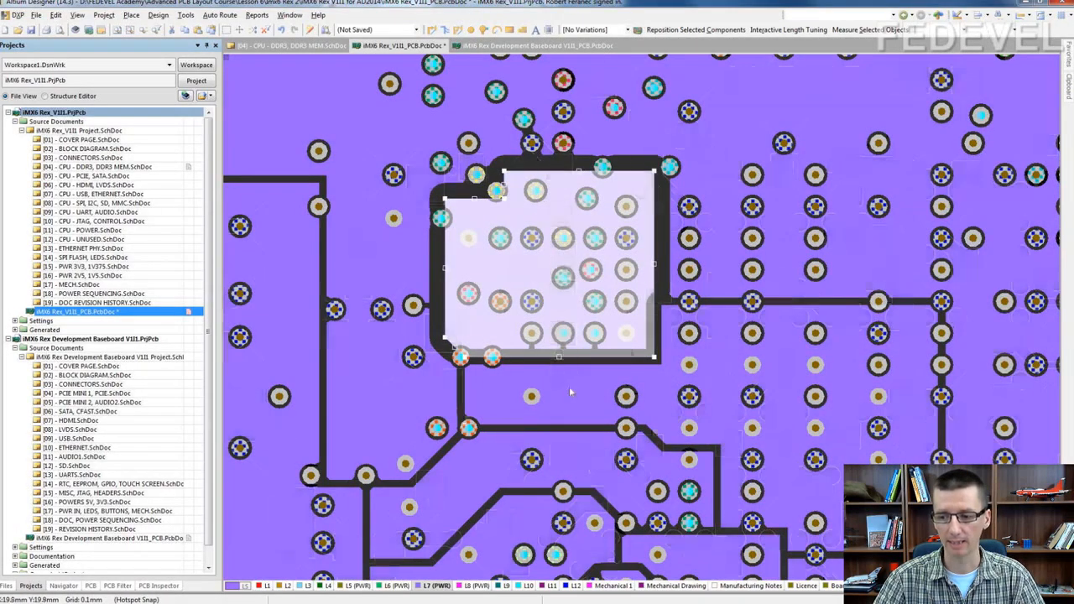
pyautogui.click(569, 386)
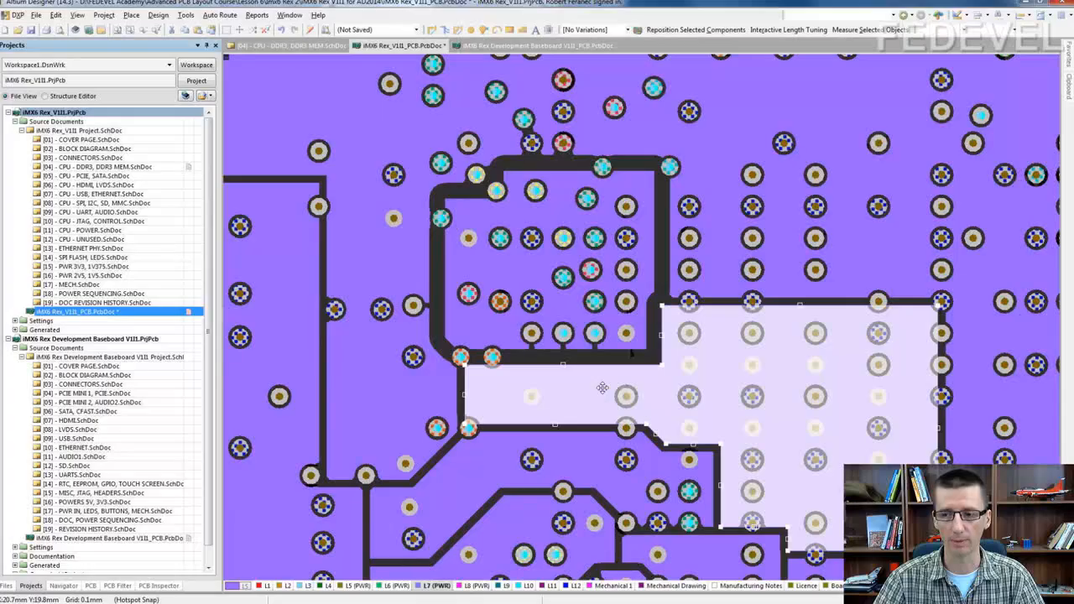
pyautogui.click(511, 263)
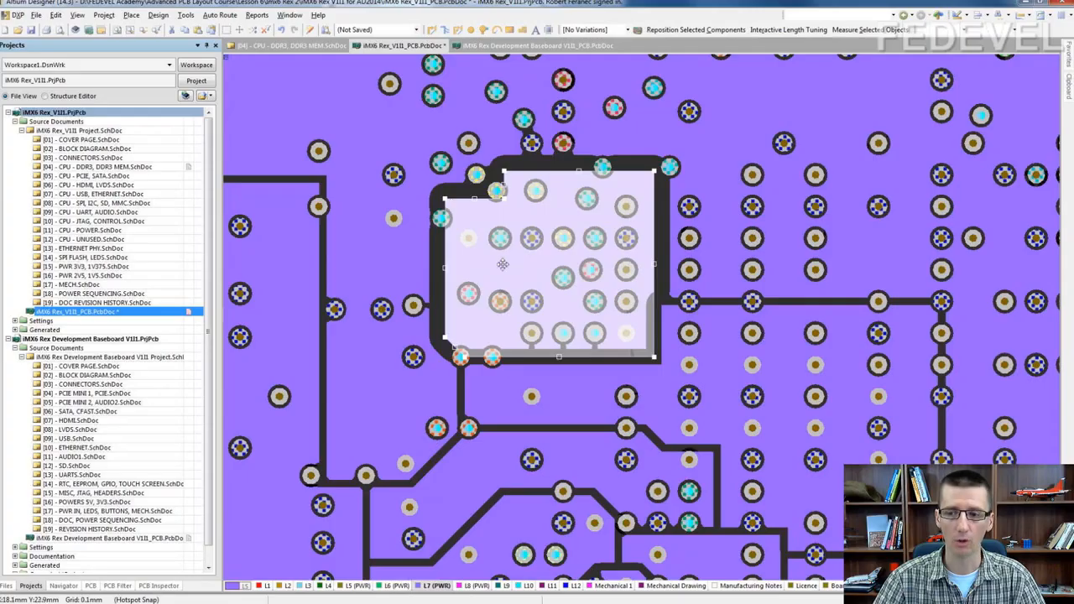
# Step: Prefix the name of the L7 +SATA_VP polygon with "TEST01 - "
pyautogui.doubleClick(487, 265)
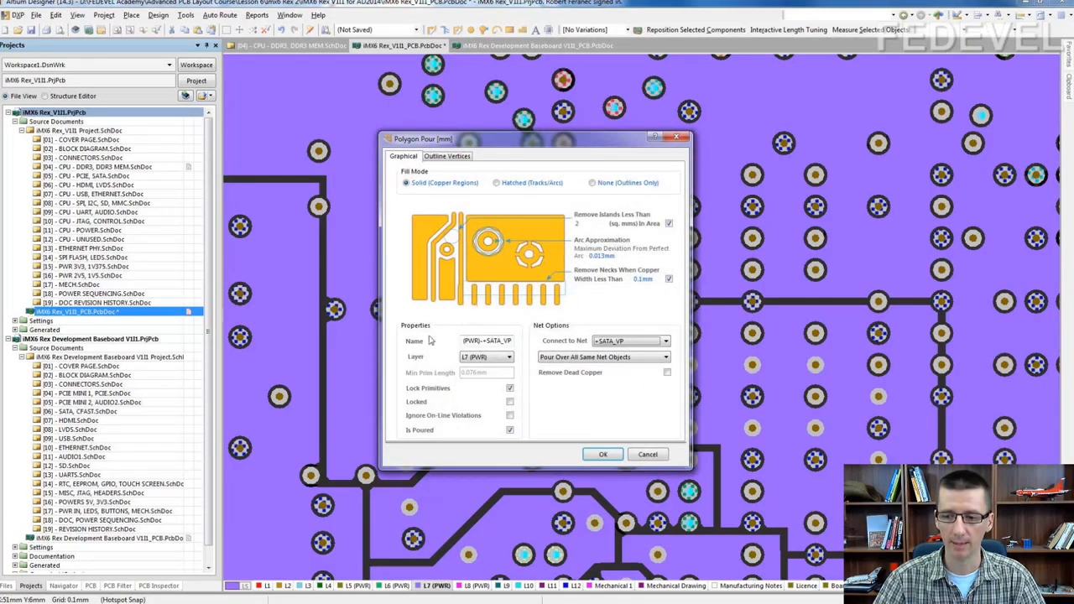
pyautogui.click(466, 340)
pyautogui.press('Home')
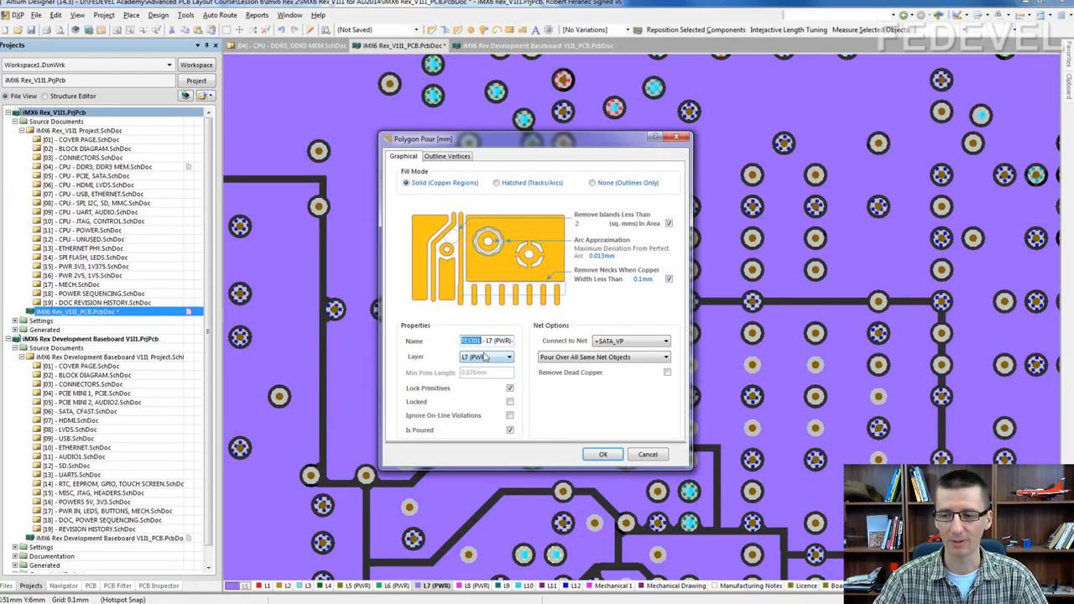
pyautogui.click(603, 454)
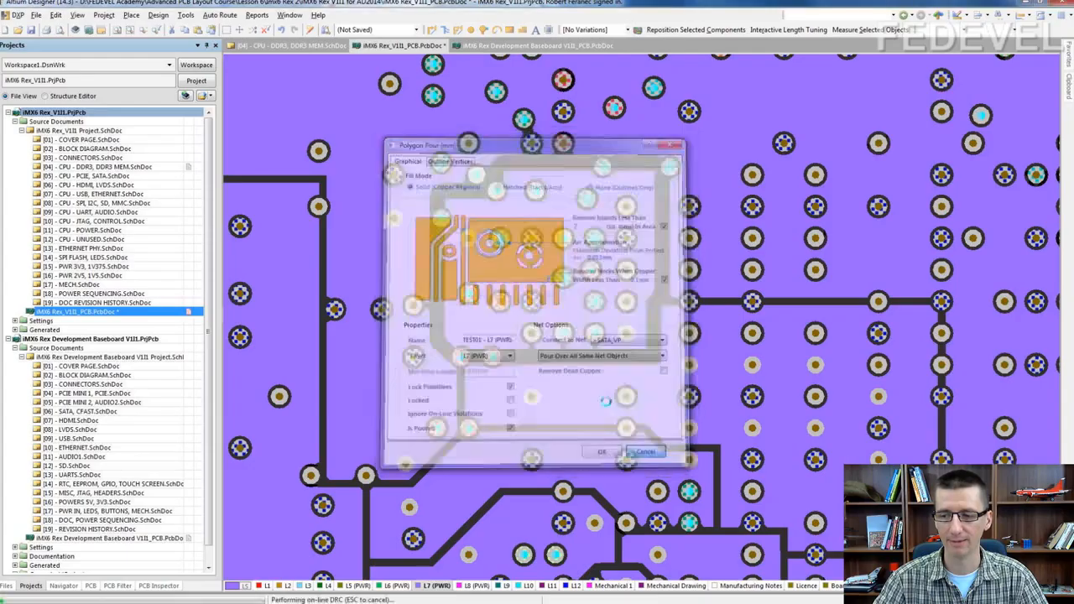
# Step: Prefix the name of the L7 +1V2_VDD_ARM_CAP polygon with "TEST02 - "
pyautogui.doubleClick(529, 387)
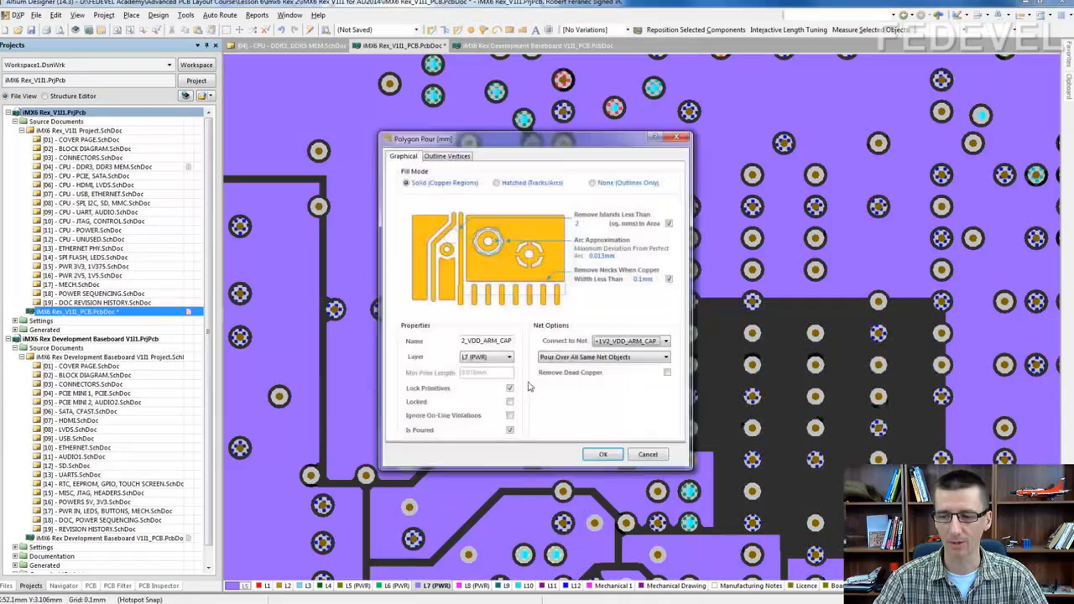
pyautogui.doubleClick(482, 342)
pyautogui.press('Home')
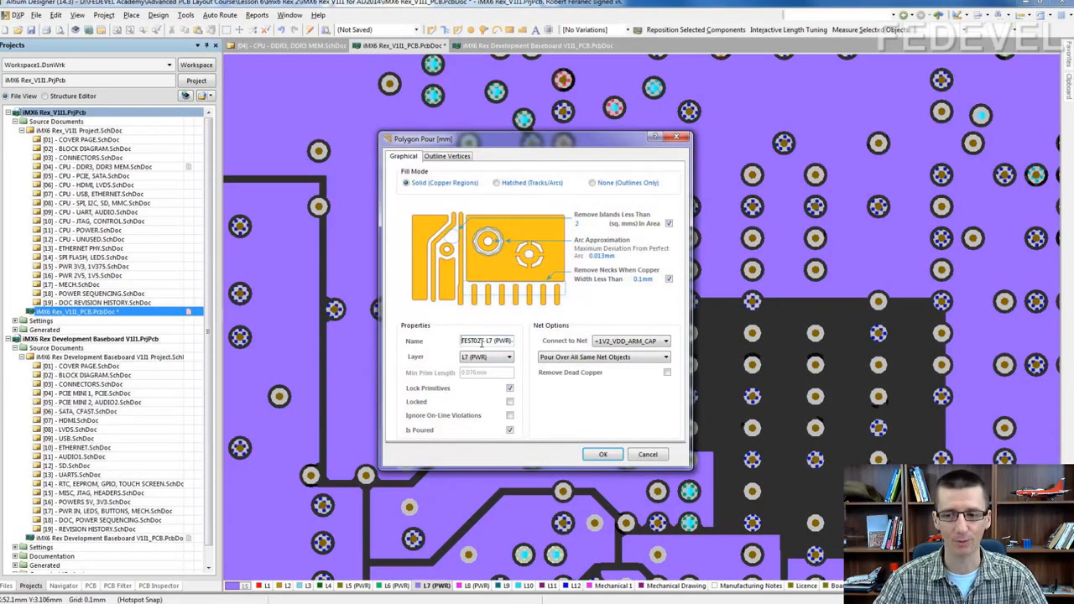
pyautogui.click(610, 454)
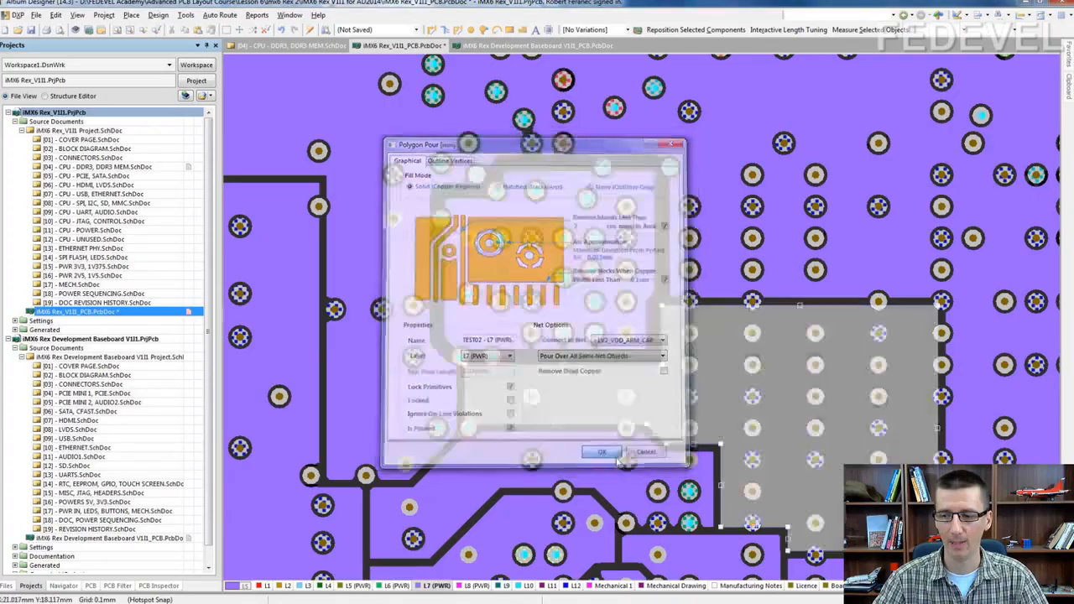
# Step: Open the Polygon Pour Manager, enlarge the pour order list and preview the TEST01 and TEST02 polygons in it
pyautogui.rightClick(368, 143)
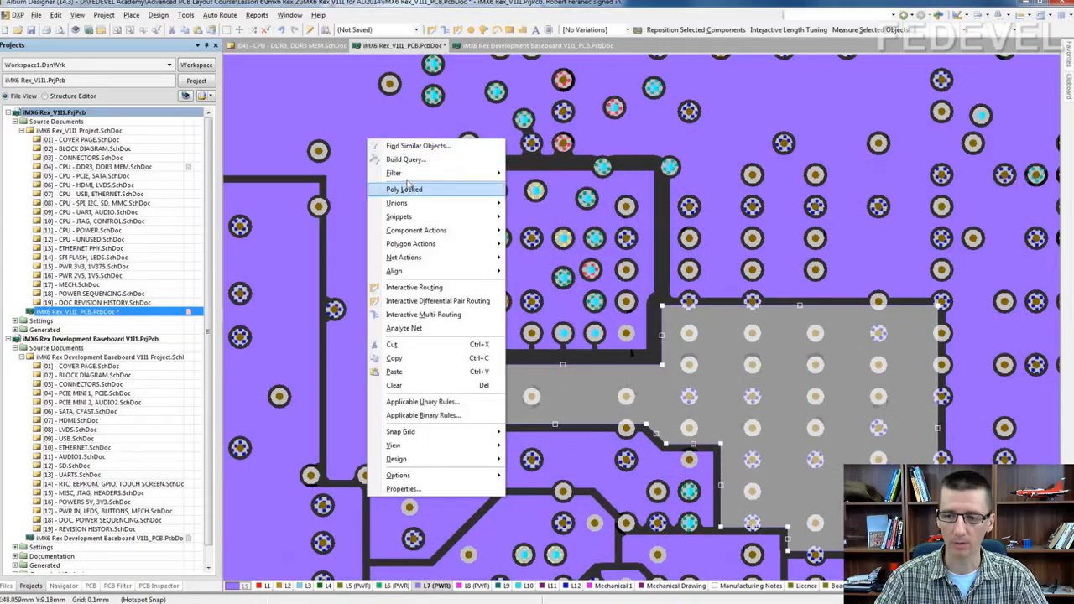
pyautogui.moveTo(449, 247)
pyautogui.click(550, 245)
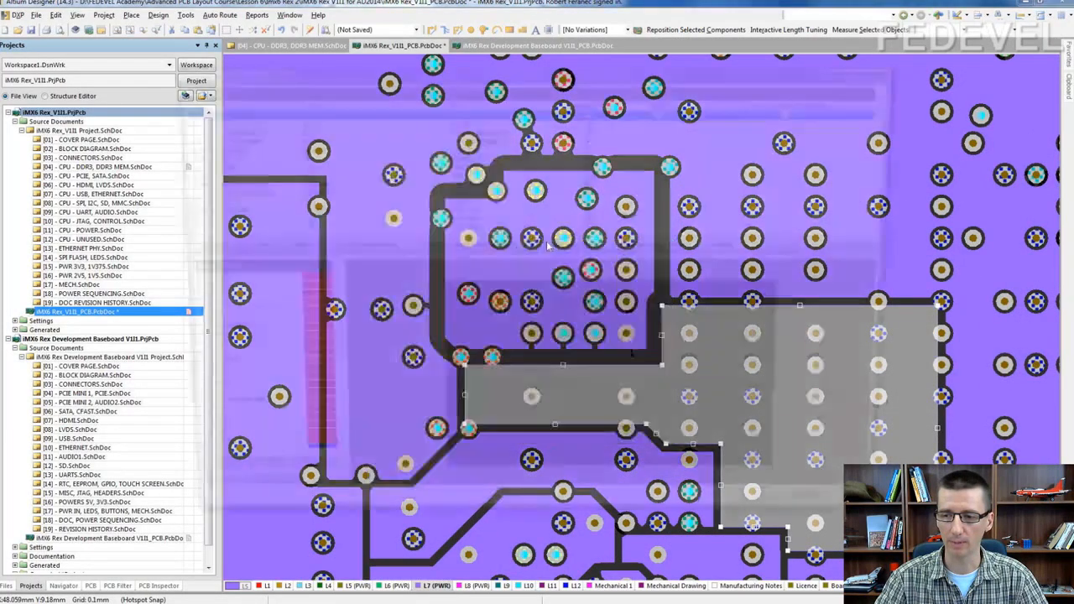
pyautogui.moveTo(321, 346); pyautogui.dragTo(324, 270)
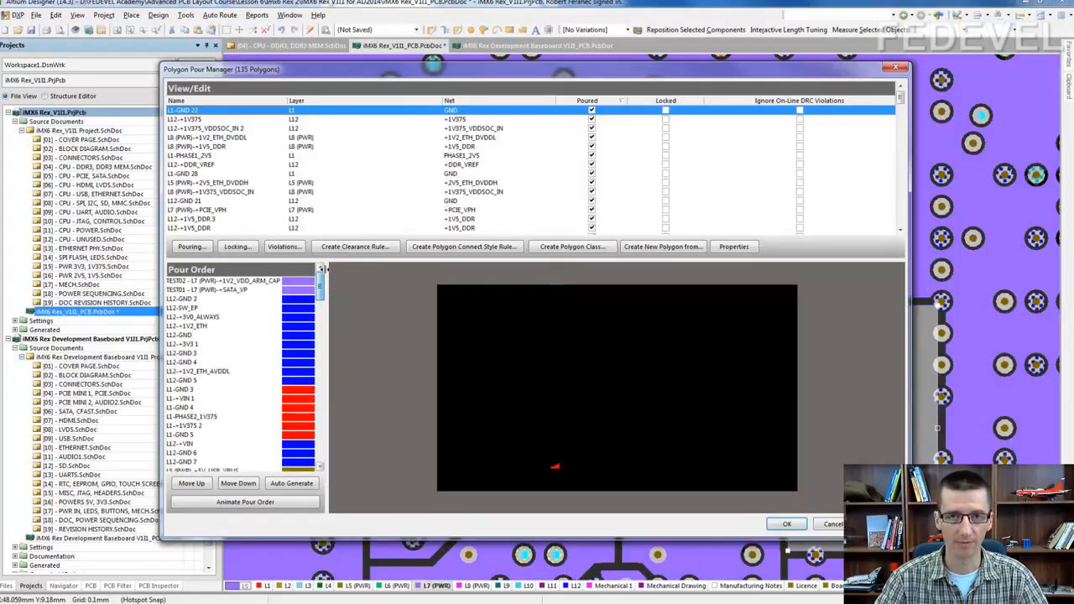
pyautogui.click(194, 291)
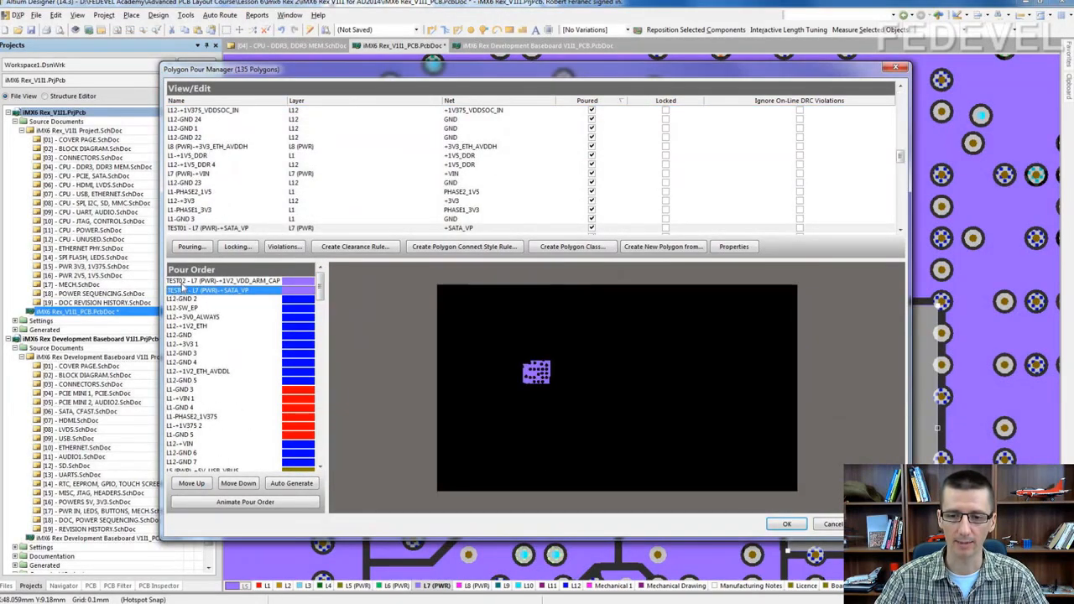
pyautogui.click(189, 283)
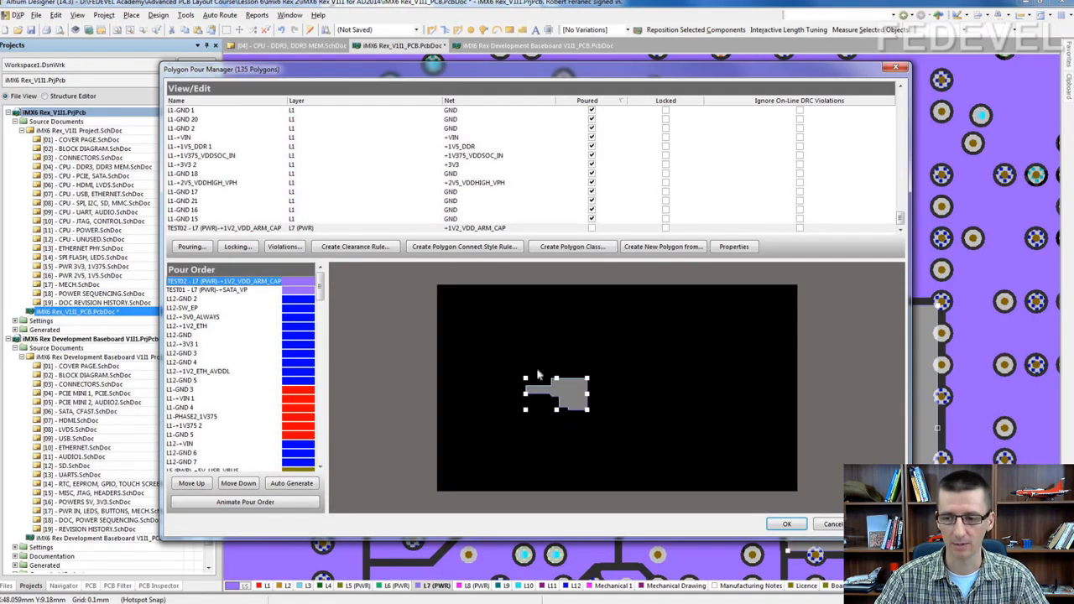
pyautogui.click(220, 290)
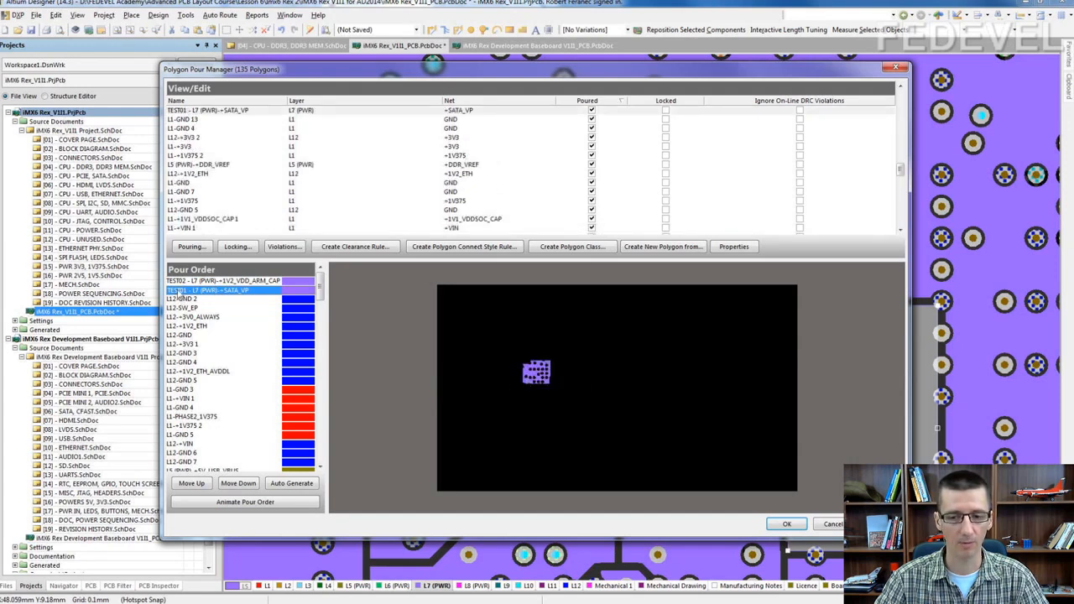
# Step: Move the TEST01 +SATA_VP polygon above the TEST02 +1V2_VDD_ARM_CAP polygon in the pour order and apply the new order
pyautogui.moveTo(177, 292); pyautogui.dragTo(180, 283)
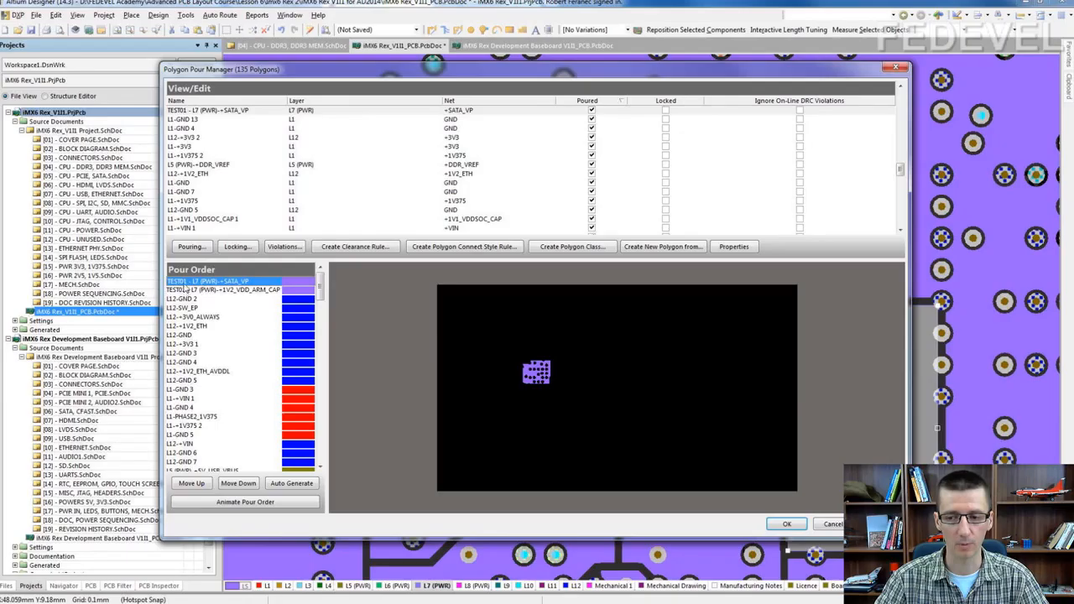
pyautogui.click(187, 293)
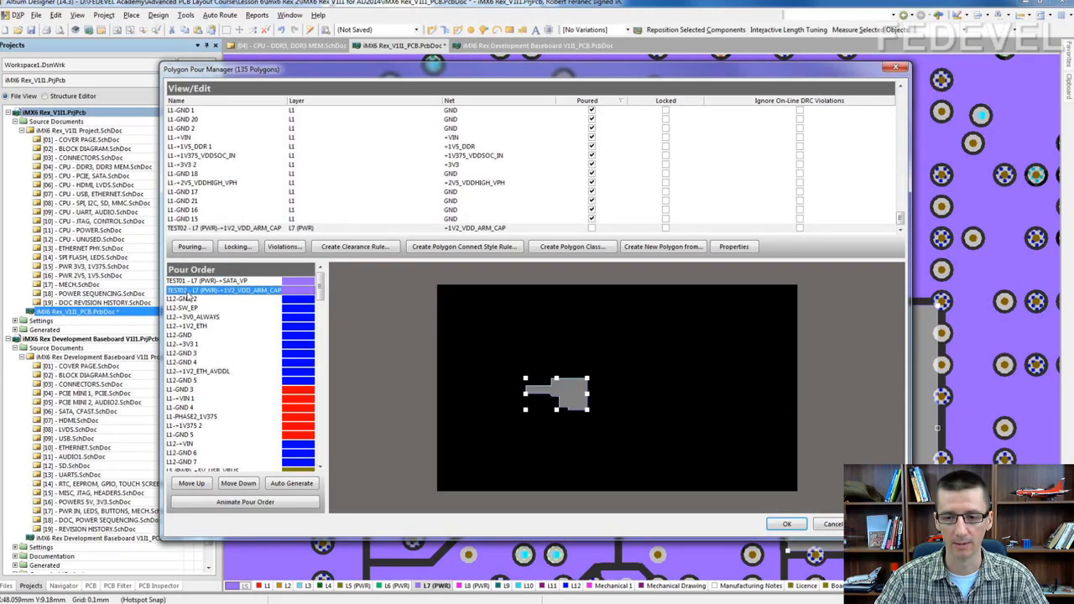
pyautogui.click(787, 524)
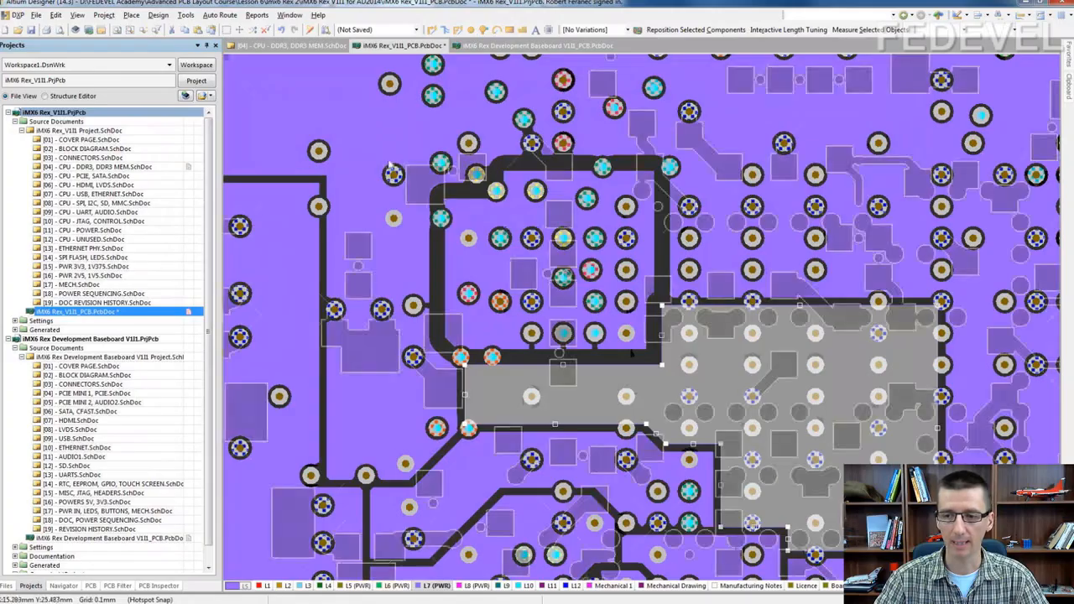
# Step: Rebuild all polygon pours on the iMX6 Rex board
pyautogui.rightClick(390, 135)
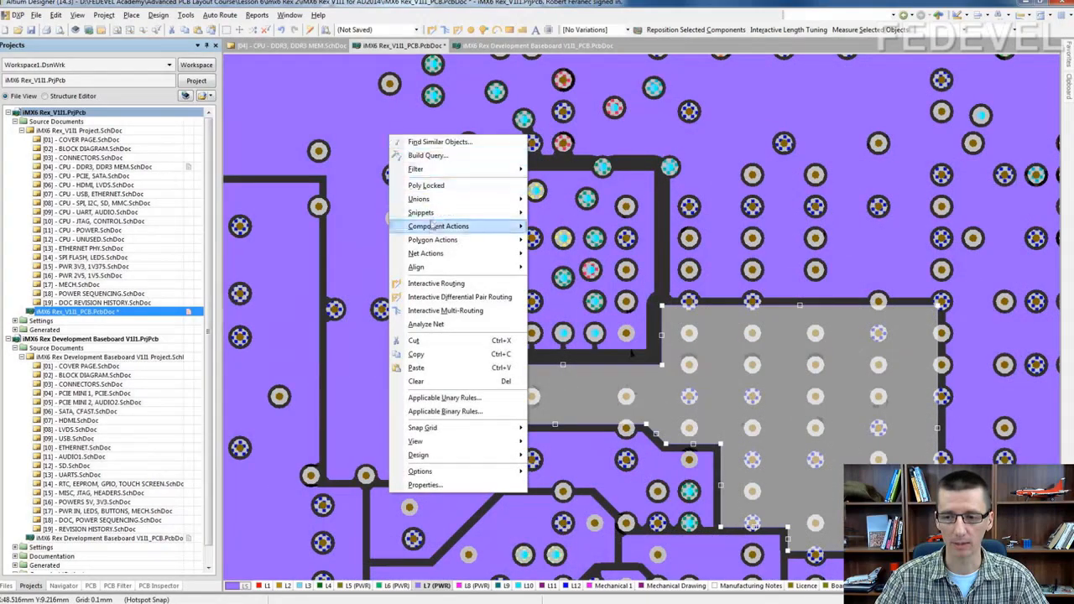
pyautogui.moveTo(428, 241)
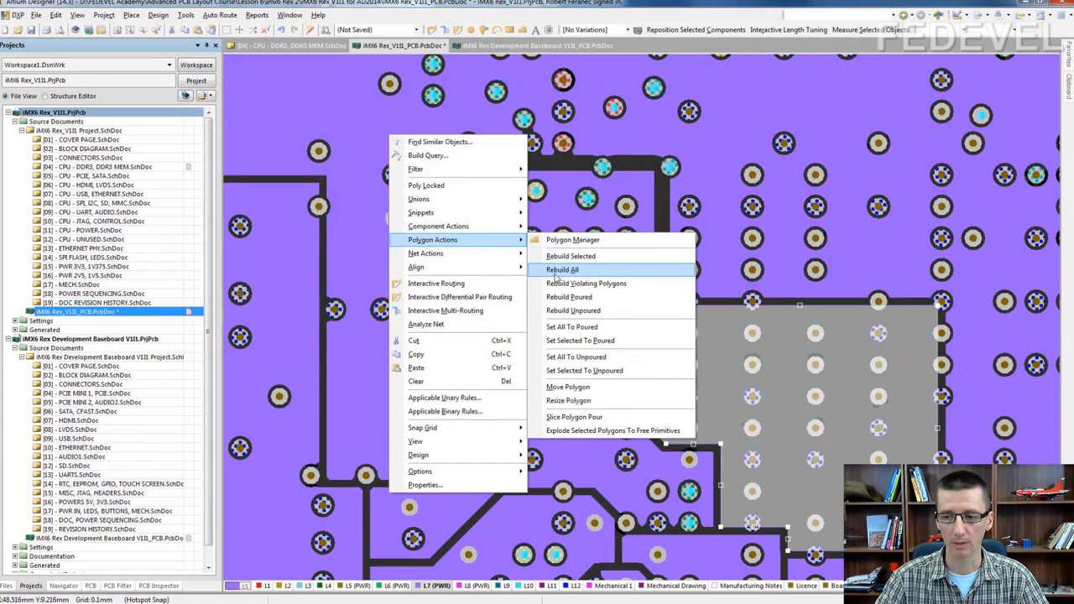
pyautogui.click(563, 270)
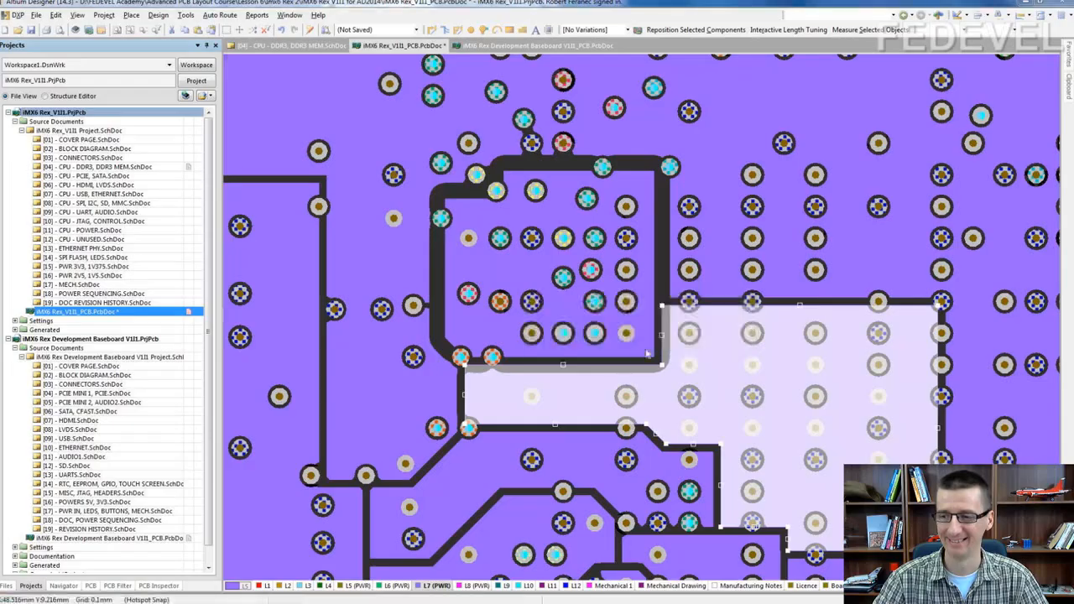
# Step: Examine the clearance gaps around the neighbouring power polygons on layer L7 from both polygons' sides
pyautogui.moveTo(602, 318); pyautogui.dragTo(516, 288, button='right')
pyautogui.keyDown('ctrl'); pyautogui.scroll(3, 515, 286); pyautogui.keyUp('ctrl')
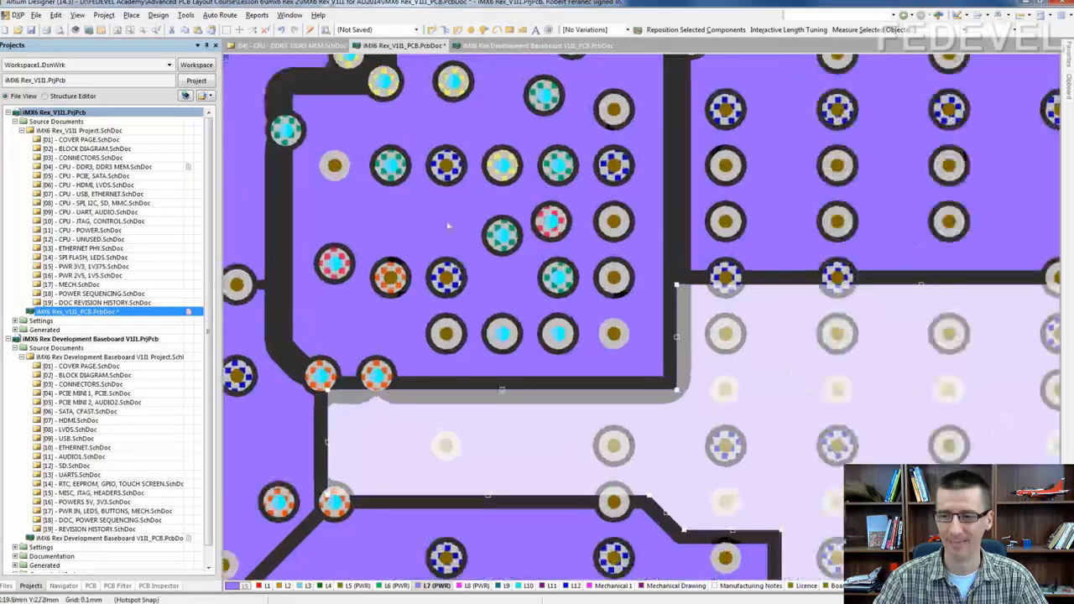
pyautogui.scroll(3, 684, 208)
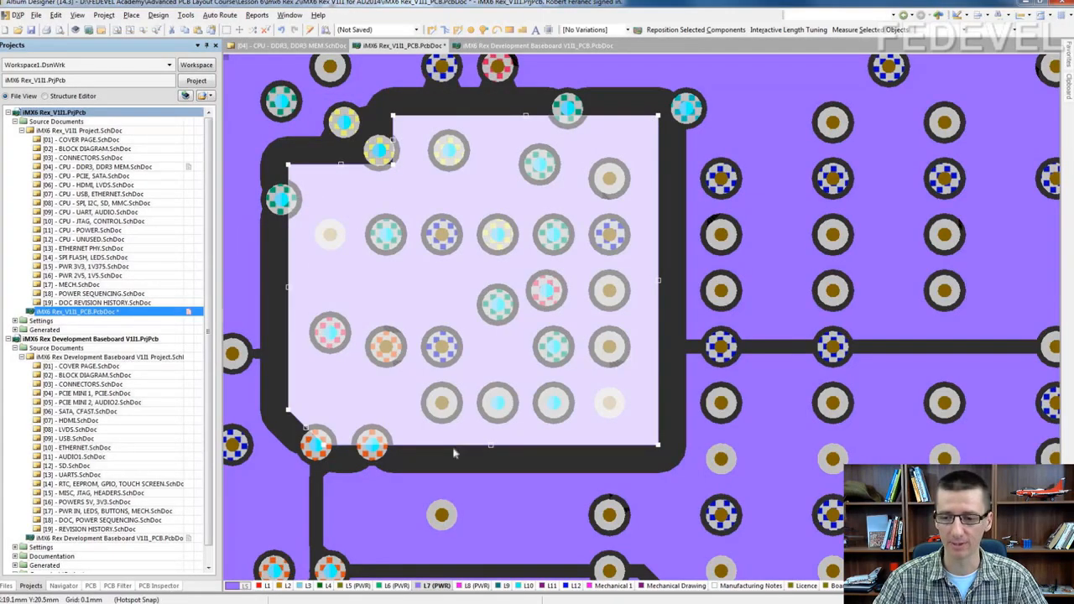
pyautogui.scroll(-2, 460, 449)
pyautogui.keyDown('ctrl'); pyautogui.scroll(2, 479, 445); pyautogui.keyUp('ctrl')
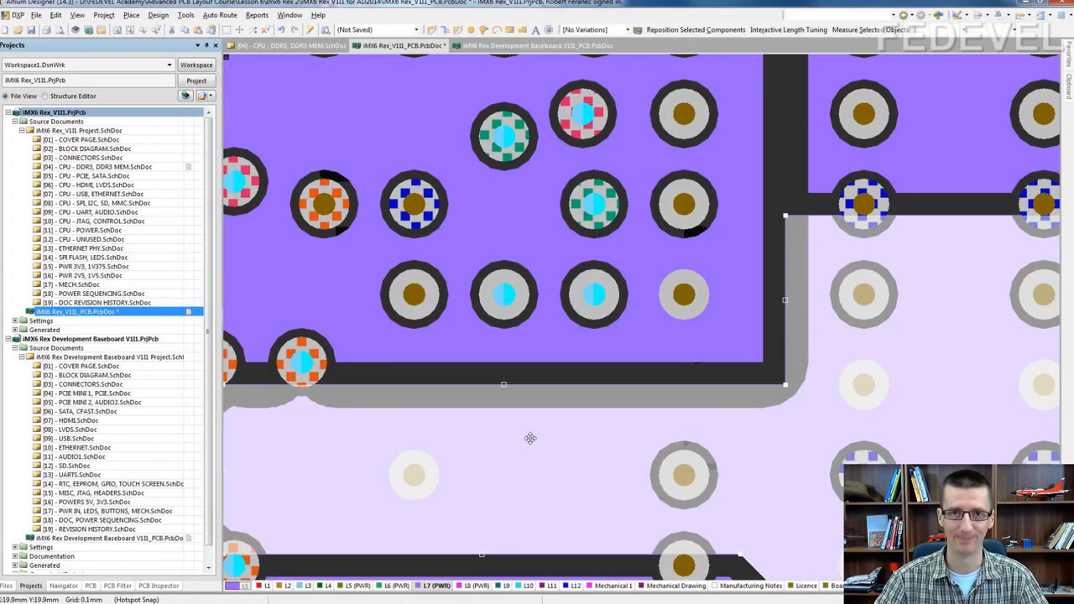
pyautogui.keyDown('ctrl'); pyautogui.scroll(-3, 531, 437); pyautogui.keyUp('ctrl')
pyautogui.keyDown('ctrl'); pyautogui.scroll(2, 520, 379); pyautogui.keyUp('ctrl')
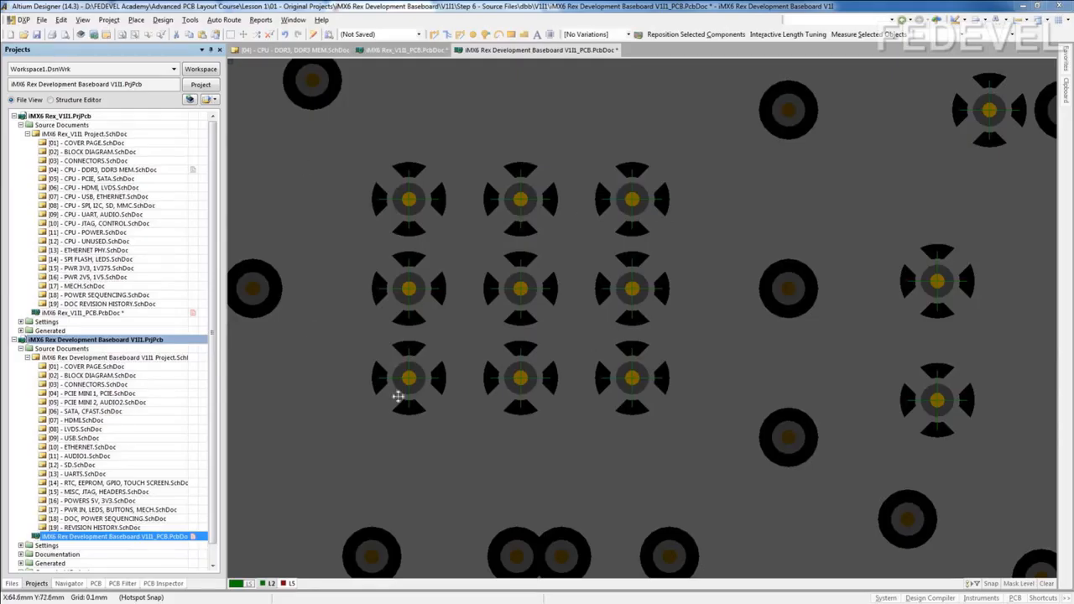
# Step: Check which net the baseboard's L2 split plane connects to and examine the thermal relief connections of its vias
pyautogui.doubleClick(447, 125)
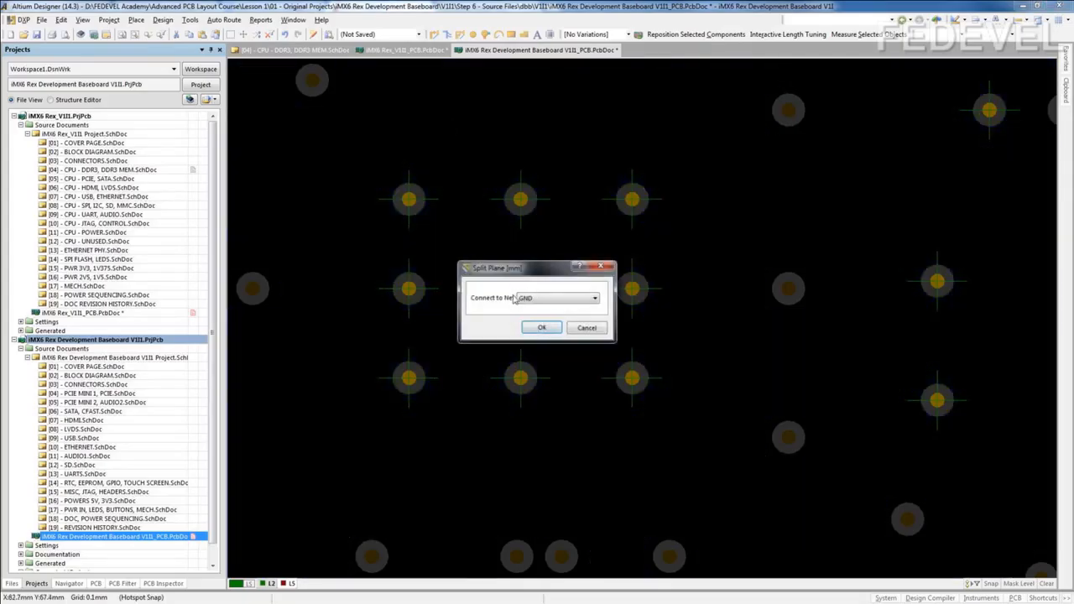
pyautogui.click(601, 267)
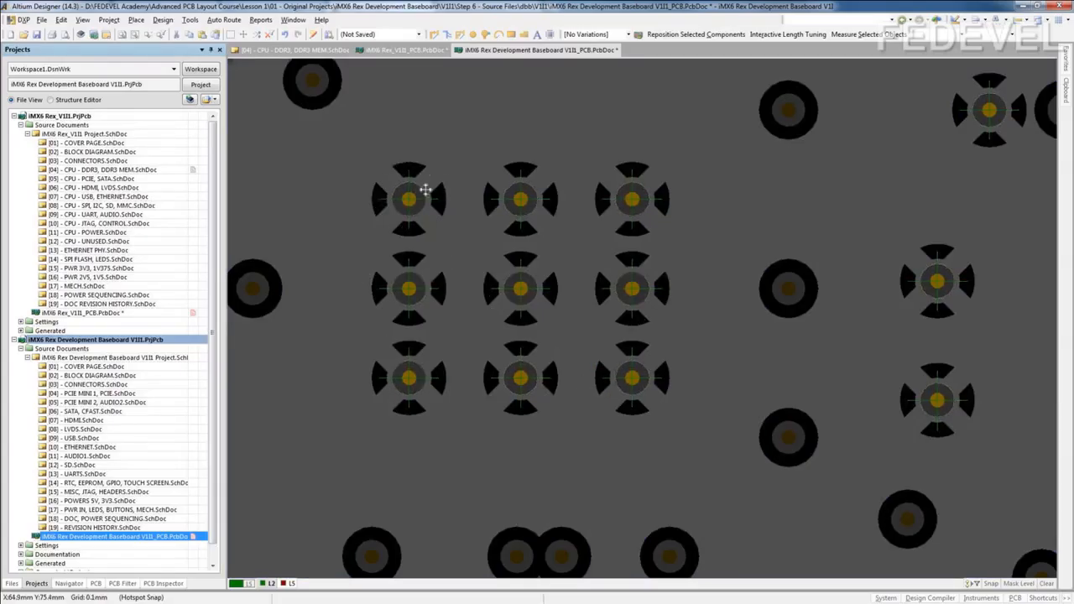
pyautogui.keyDown('ctrl'); pyautogui.scroll(2, 420, 188); pyautogui.keyUp('ctrl')
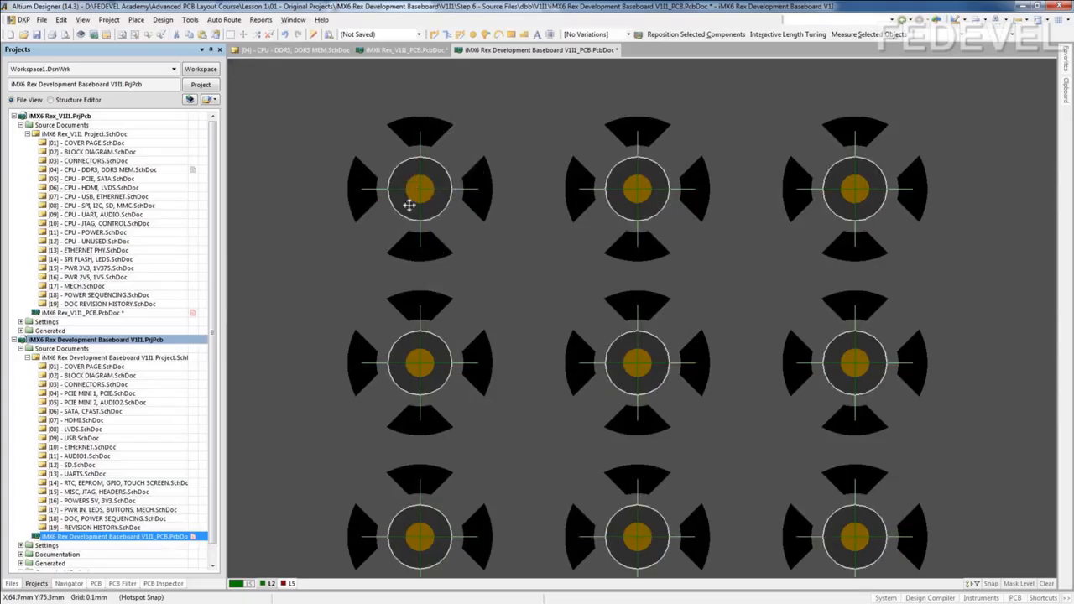
pyautogui.keyDown('ctrl'); pyautogui.scroll(-2, 325, 156); pyautogui.keyUp('ctrl')
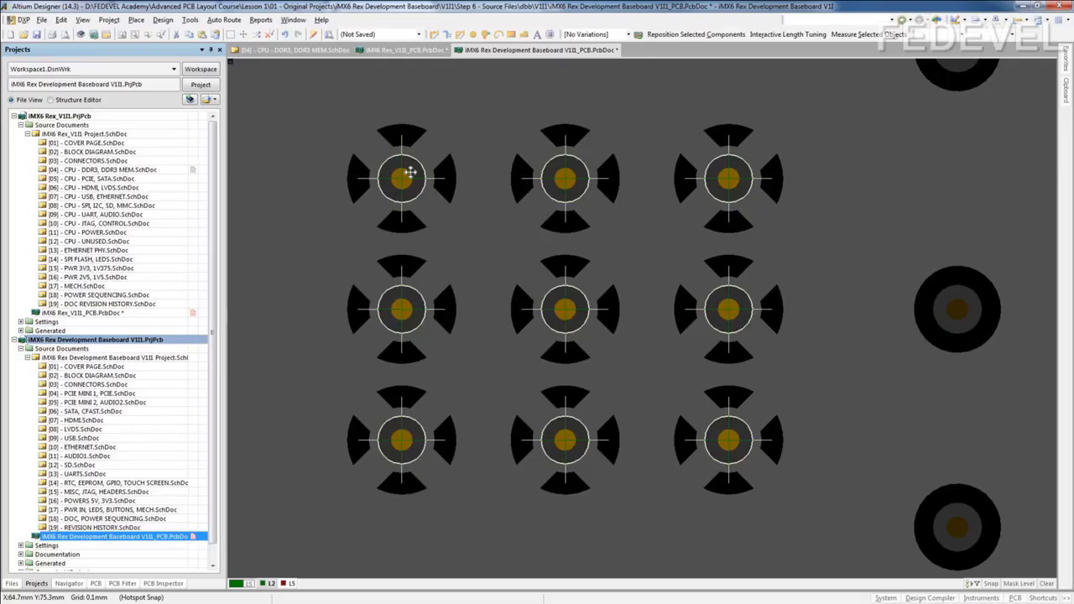
pyautogui.keyDown('ctrl'); pyautogui.scroll(-4, 397, 161); pyautogui.keyUp('ctrl')
pyautogui.keyDown('ctrl'); pyautogui.scroll(2, 396, 160); pyautogui.keyUp('ctrl')
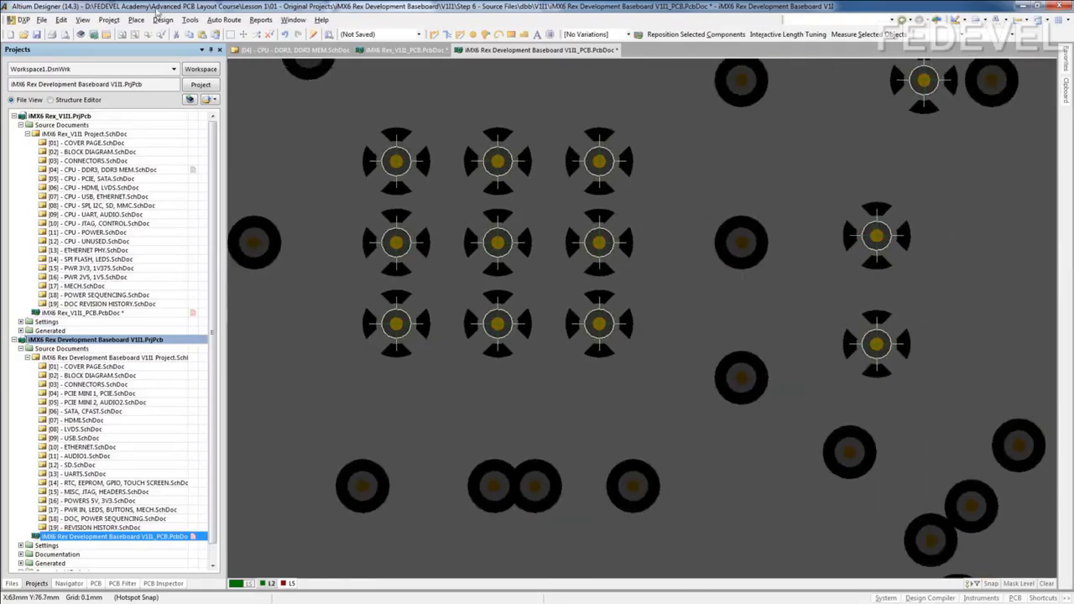
# Step: Set the PlaneConnect rule's connect style to Direct Connect, check the plane clearance and polygon connect rules, and accept the design rules
pyautogui.click(163, 19)
pyautogui.click(167, 65)
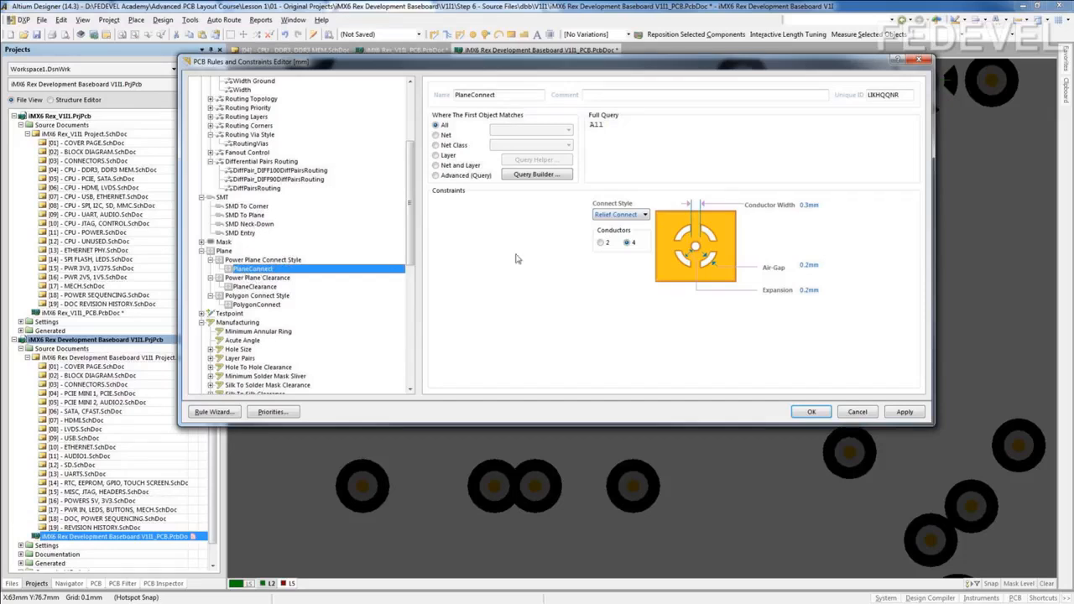
pyautogui.click(618, 216)
pyautogui.click(612, 235)
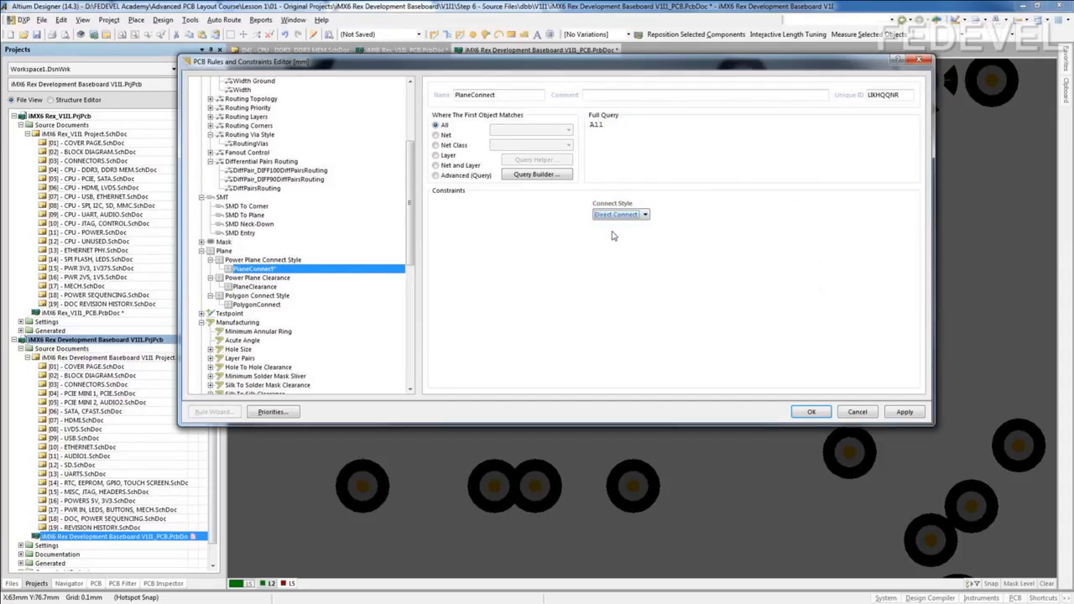
pyautogui.click(256, 278)
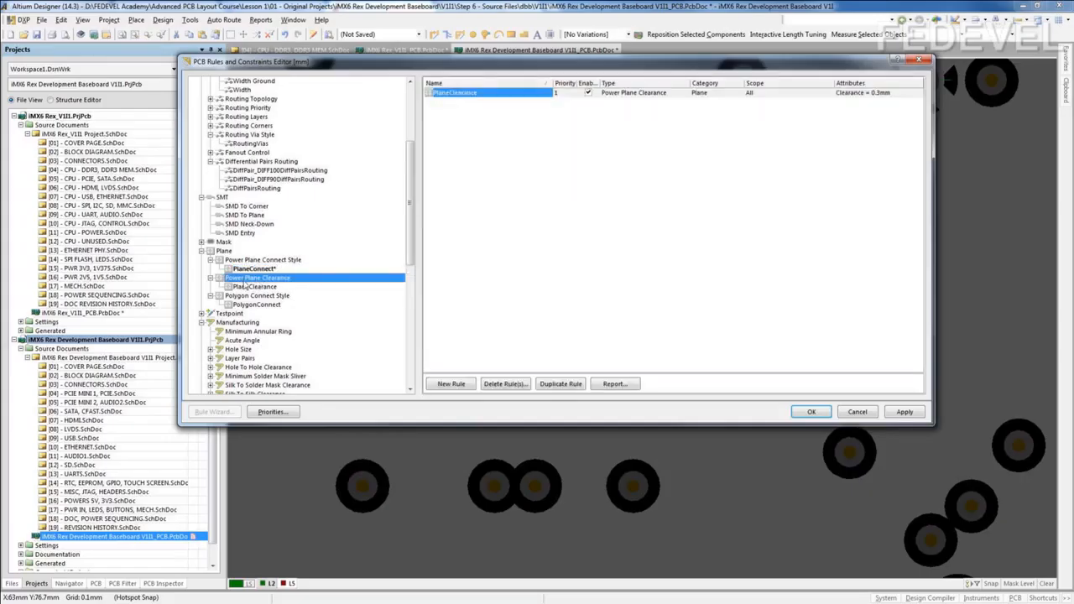
pyautogui.click(255, 296)
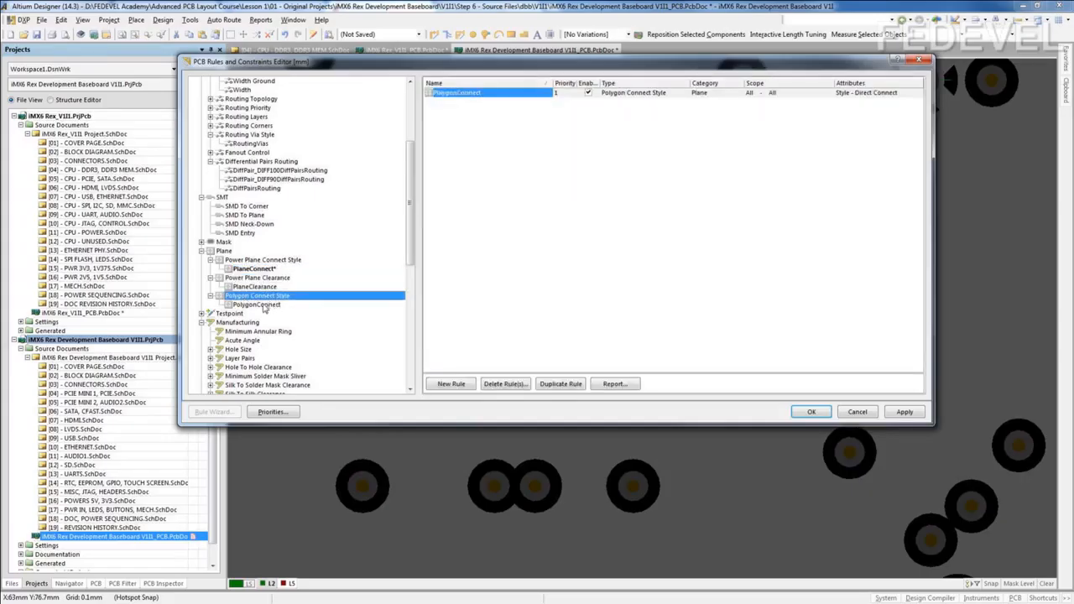
pyautogui.click(266, 306)
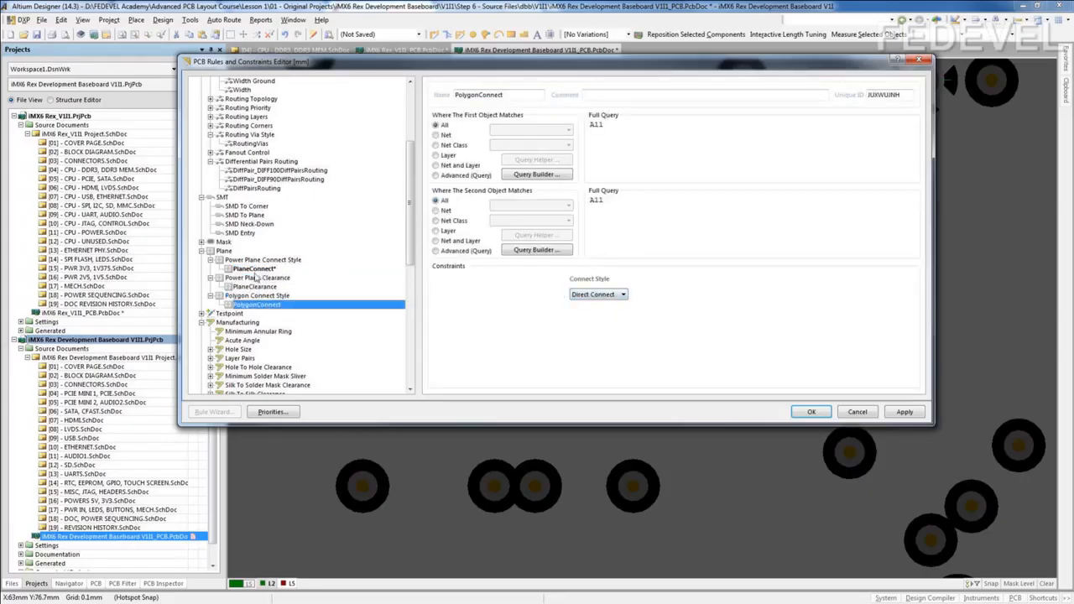
pyautogui.click(255, 269)
pyautogui.press('Return')
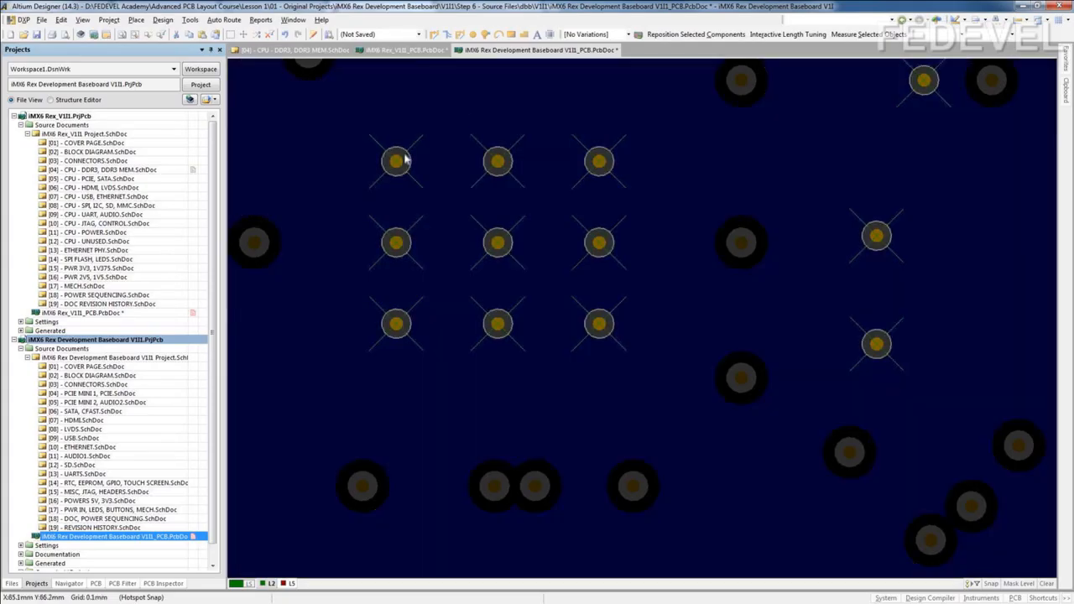
# Step: Add a second rule under Power Plane Connect Style in the baseboard's design rules
pyautogui.keyDown('ctrl'); pyautogui.scroll(-3, 405, 160); pyautogui.keyUp('ctrl')
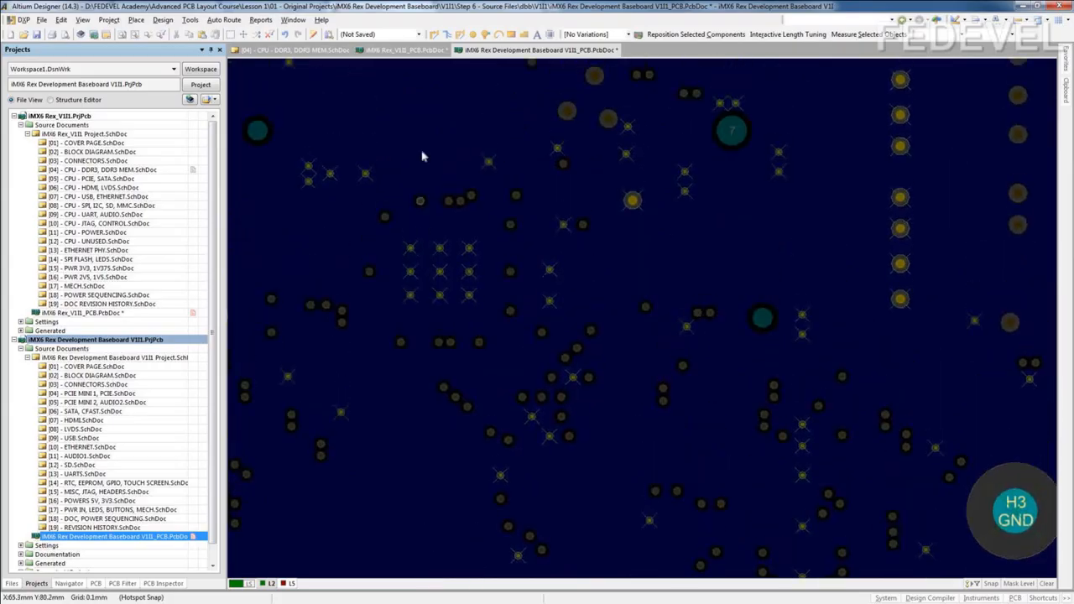
pyautogui.keyDown('ctrl'); pyautogui.scroll(-2, 411, 172); pyautogui.keyUp('ctrl')
pyautogui.keyDown('ctrl'); pyautogui.scroll(-1, 408, 177); pyautogui.keyUp('ctrl')
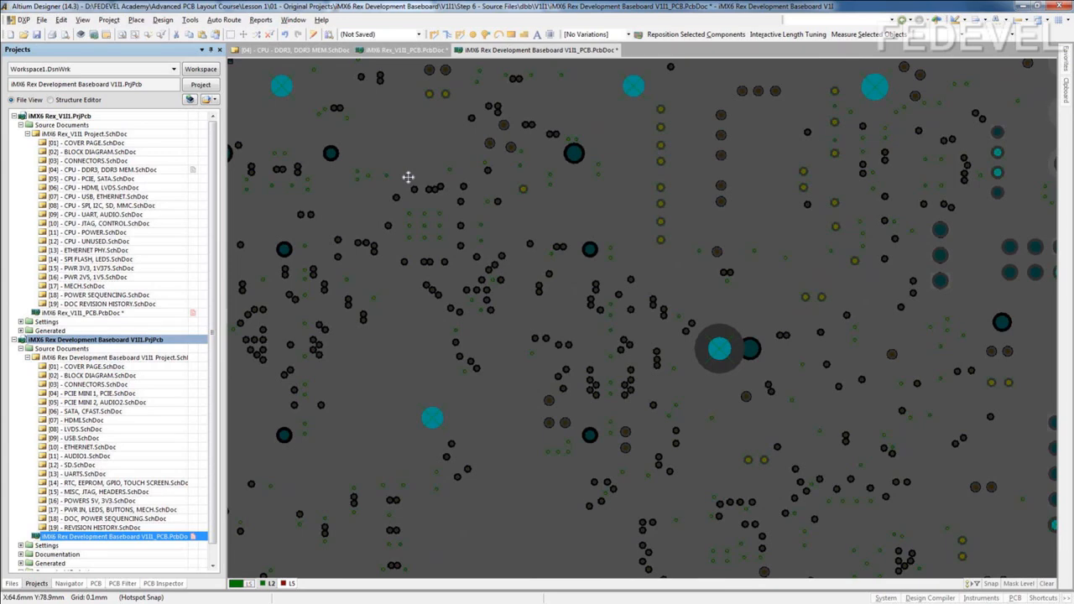
pyautogui.keyDown('ctrl'); pyautogui.scroll(-1, 408, 177); pyautogui.keyUp('ctrl')
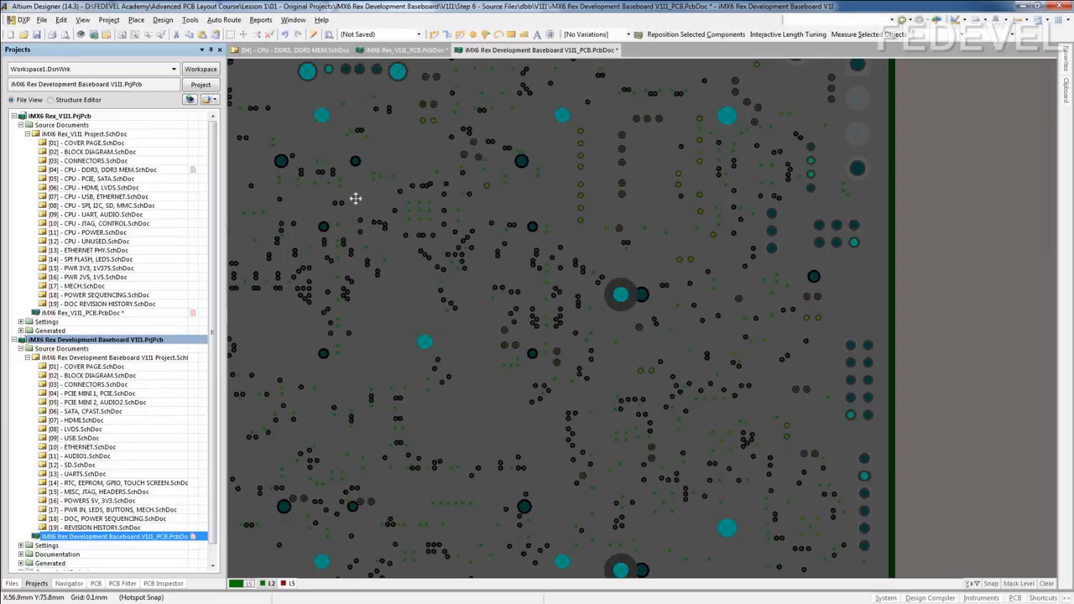
pyautogui.hotkey('shift', 's')
pyautogui.moveTo(983, 177); pyautogui.dragTo(964, 280, button='right')
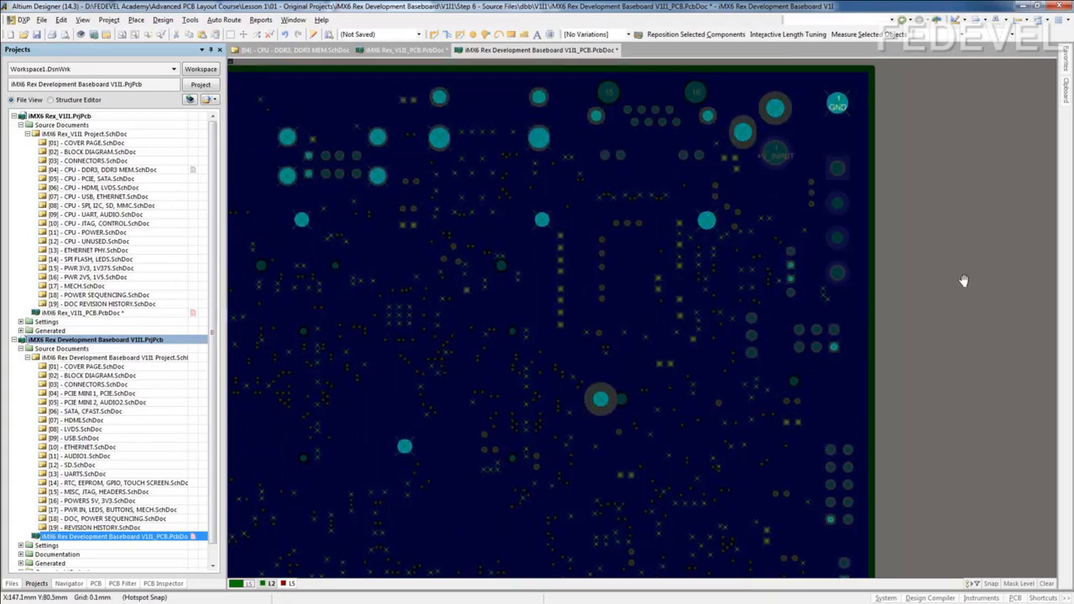
pyautogui.click(161, 23)
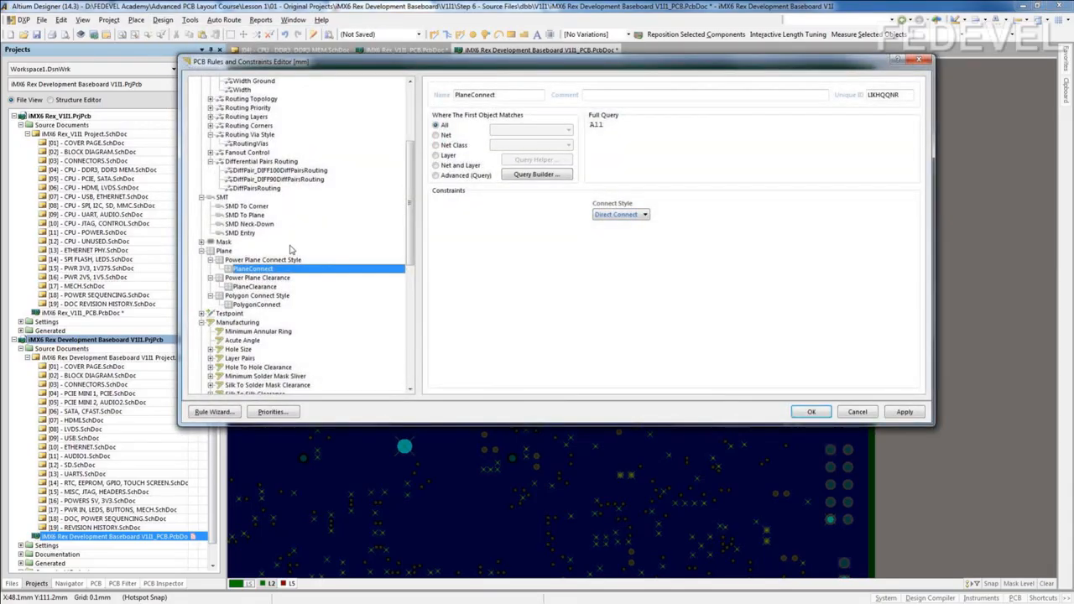
pyautogui.click(265, 262)
pyautogui.rightClick(280, 261)
pyautogui.click(295, 268)
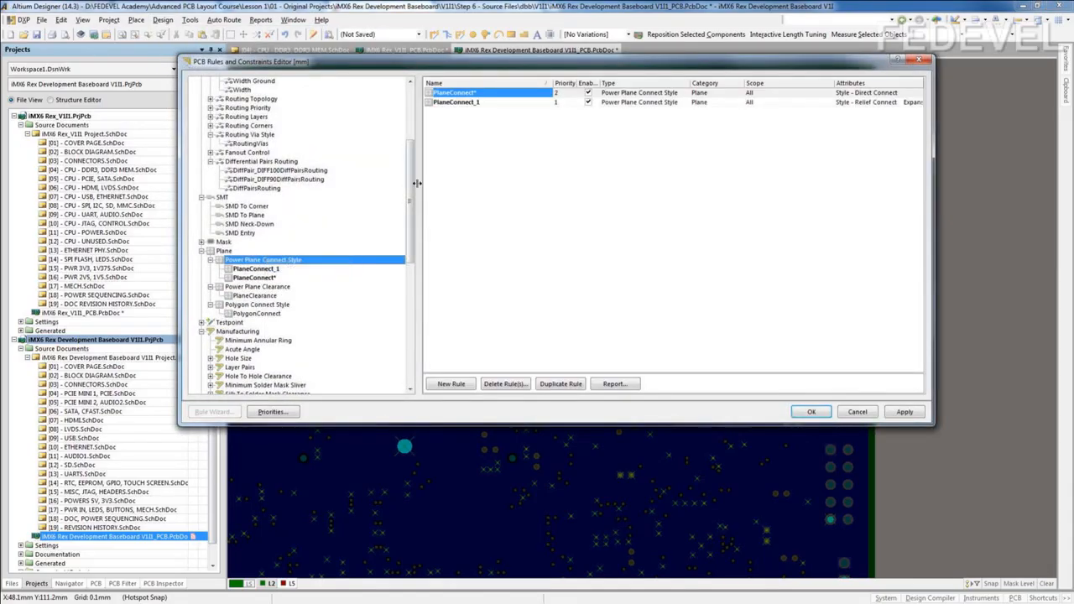
# Step: Scope the new plane connect rule with the query (InNet('GND') and IsPad)
pyautogui.doubleClick(453, 101)
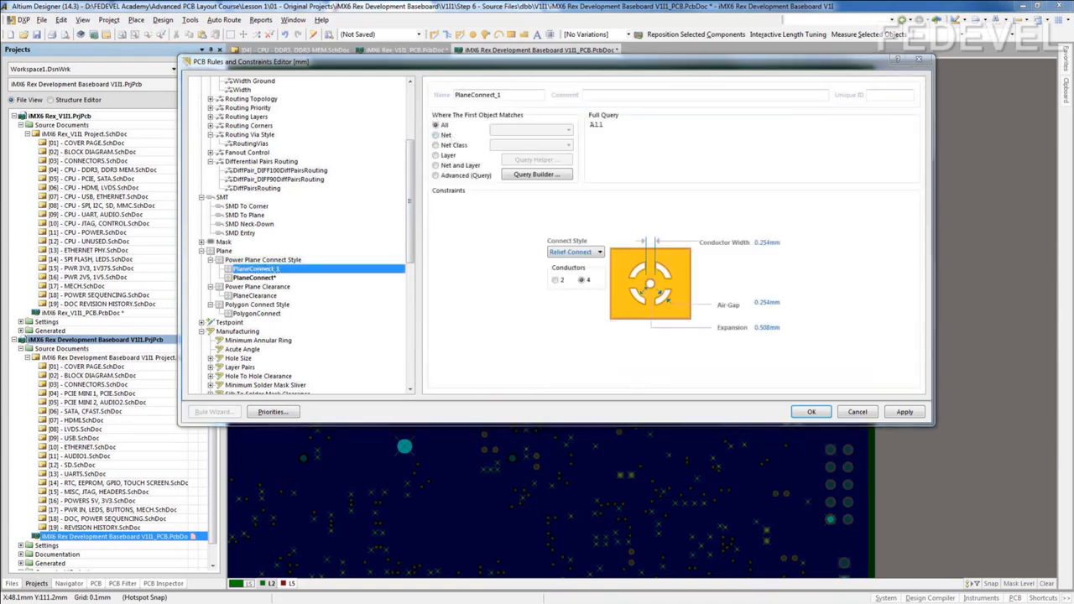
pyautogui.click(707, 145)
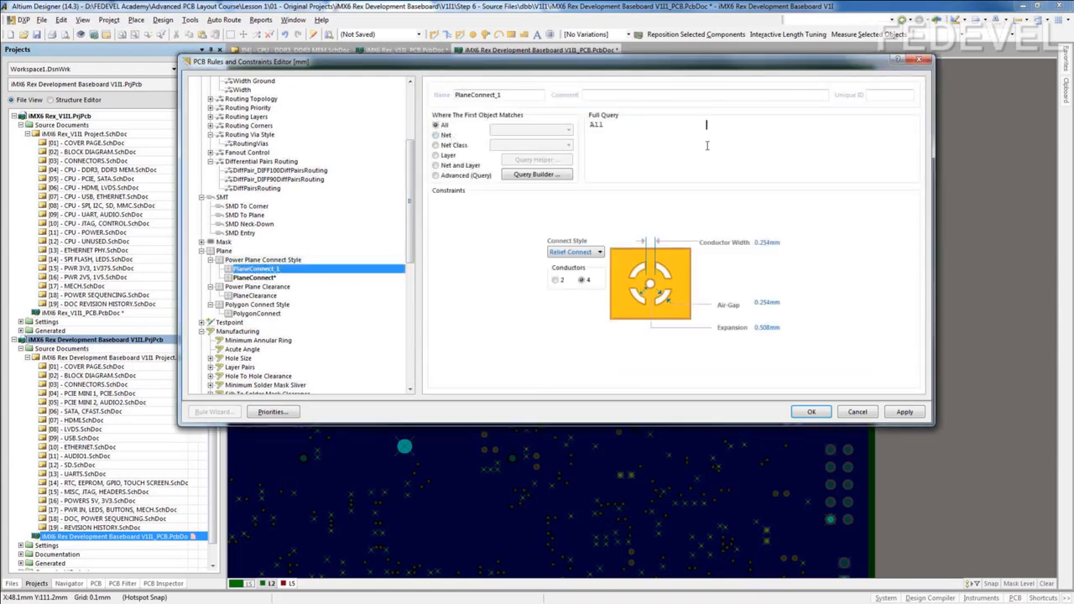
pyautogui.hotkey('ctrl', 'a')
pyautogui.write("(InNet('GND') and IsPad)")
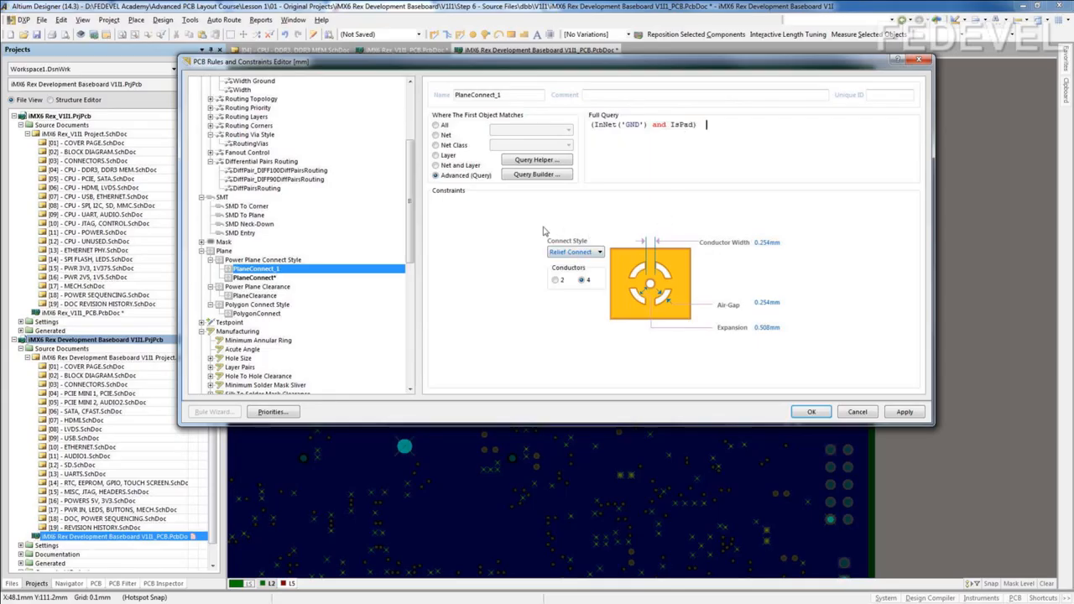
# Step: Set the new rule's thermal relief to 0.5 mm conductor width, 0.2 mm air gap and 0.3 mm expansion
pyautogui.click(771, 242)
pyautogui.write('0.5')
pyautogui.click(784, 302)
pyautogui.write('0.2')
pyautogui.click(785, 328)
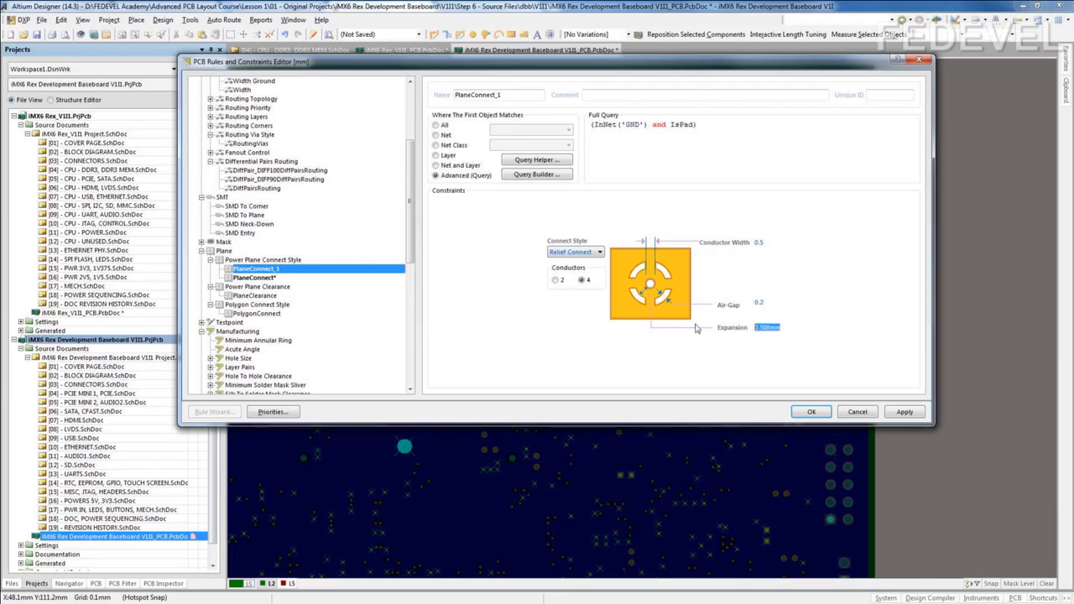
pyautogui.write('0.3')
# Step: Name the new plane connect rule "GND to PAD", accept the design rules and cancel the online DRC
pyautogui.doubleClick(512, 95)
pyautogui.write('GND to PAD')
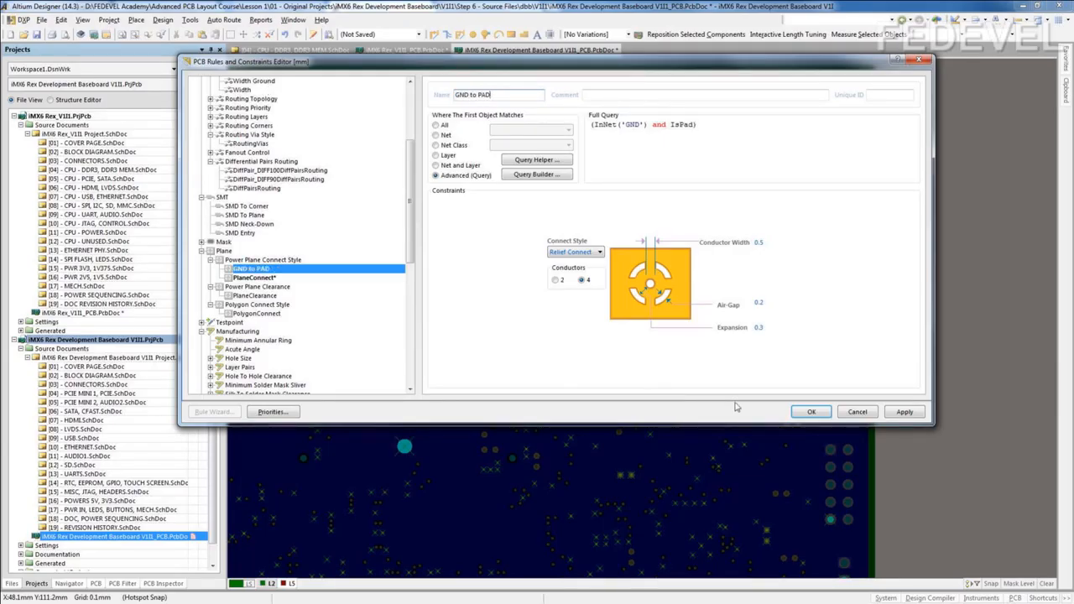
pyautogui.click(811, 411)
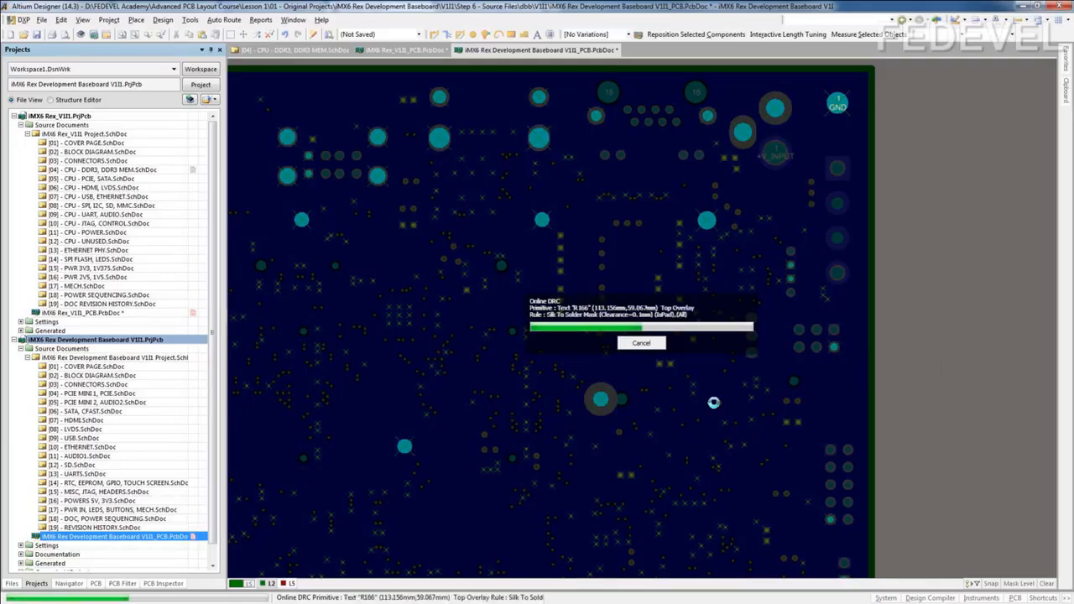
pyautogui.click(638, 344)
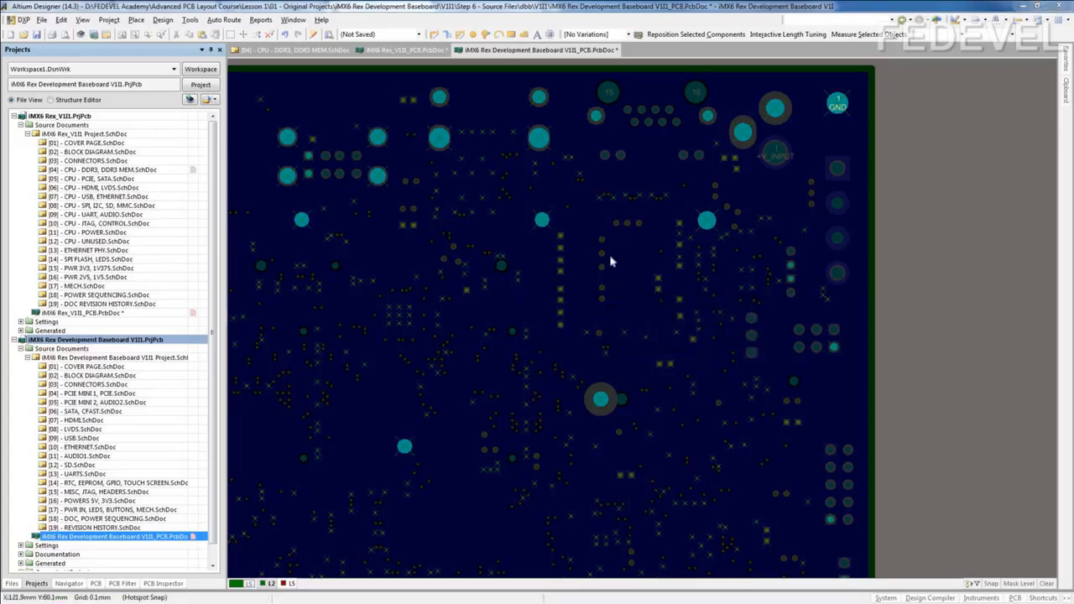
# Step: Compare the plane connections of the GND pads with those of the GND vias on layer L2
pyautogui.keyDown('ctrl'); pyautogui.scroll(4, 575, 213); pyautogui.keyUp('ctrl')
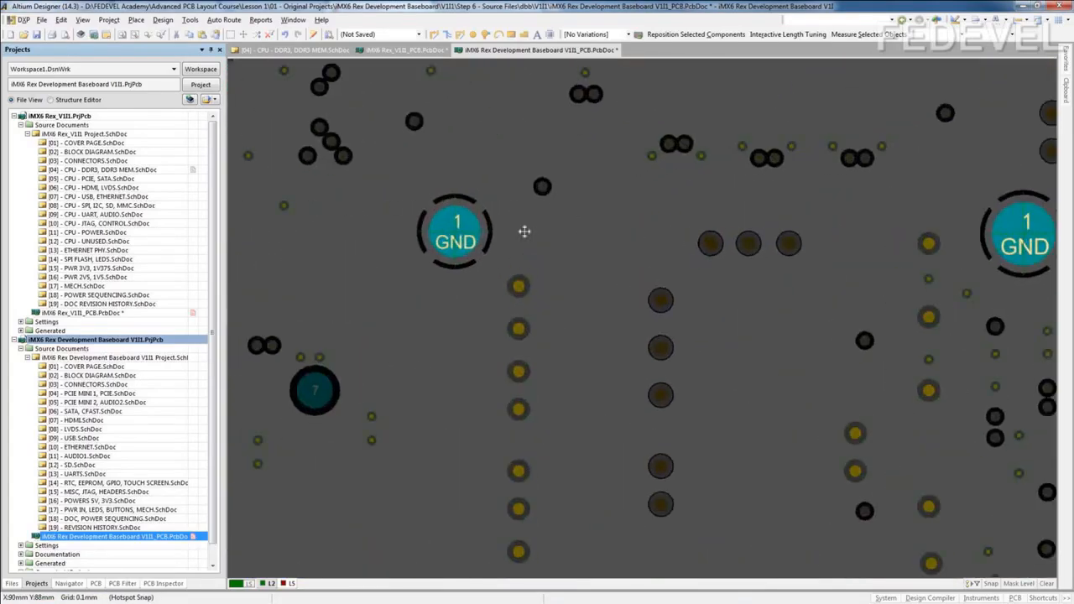
pyautogui.moveTo(525, 231); pyautogui.dragTo(611, 306, button='right')
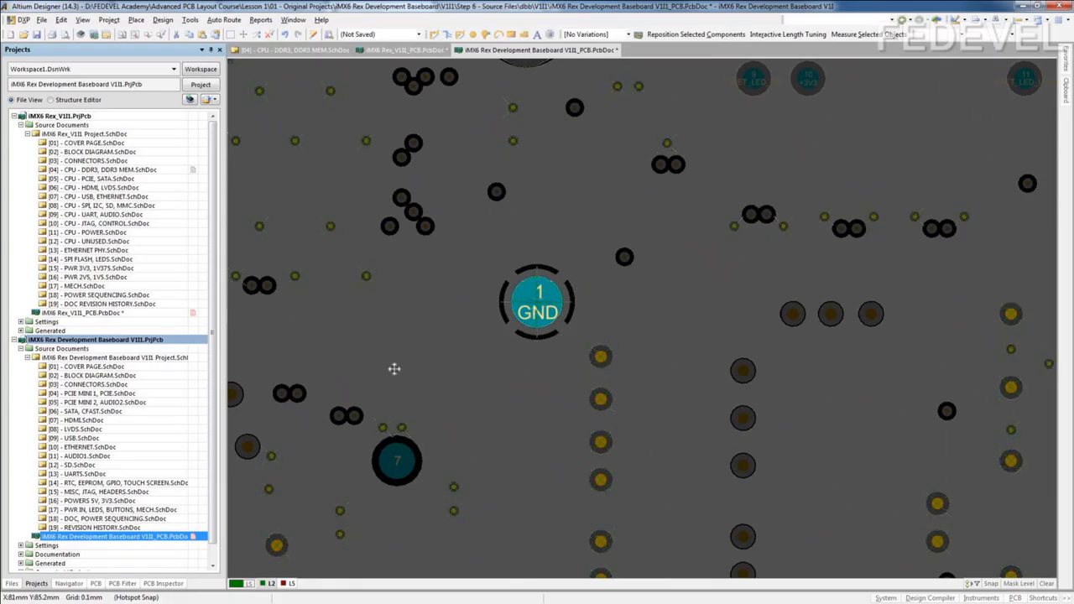
pyautogui.moveTo(403, 372); pyautogui.dragTo(826, 182, button='right')
pyautogui.moveTo(542, 484); pyautogui.dragTo(596, 338, button='right')
pyautogui.keyDown('ctrl'); pyautogui.scroll(4, 552, 319); pyautogui.keyUp('ctrl')
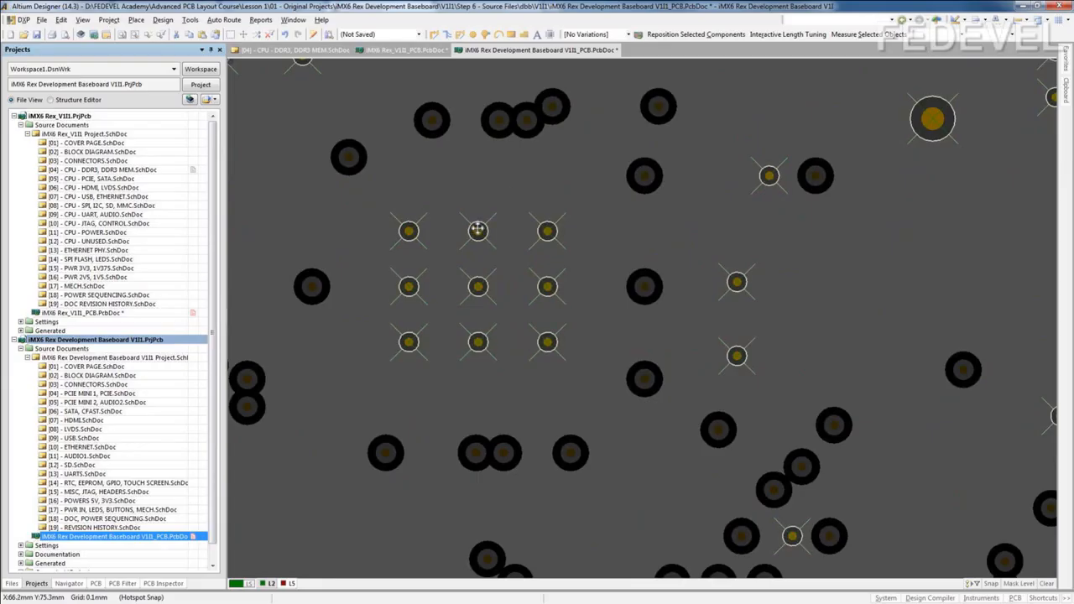
pyautogui.keyDown('ctrl'); pyautogui.scroll(-8, 462, 243); pyautogui.keyUp('ctrl')
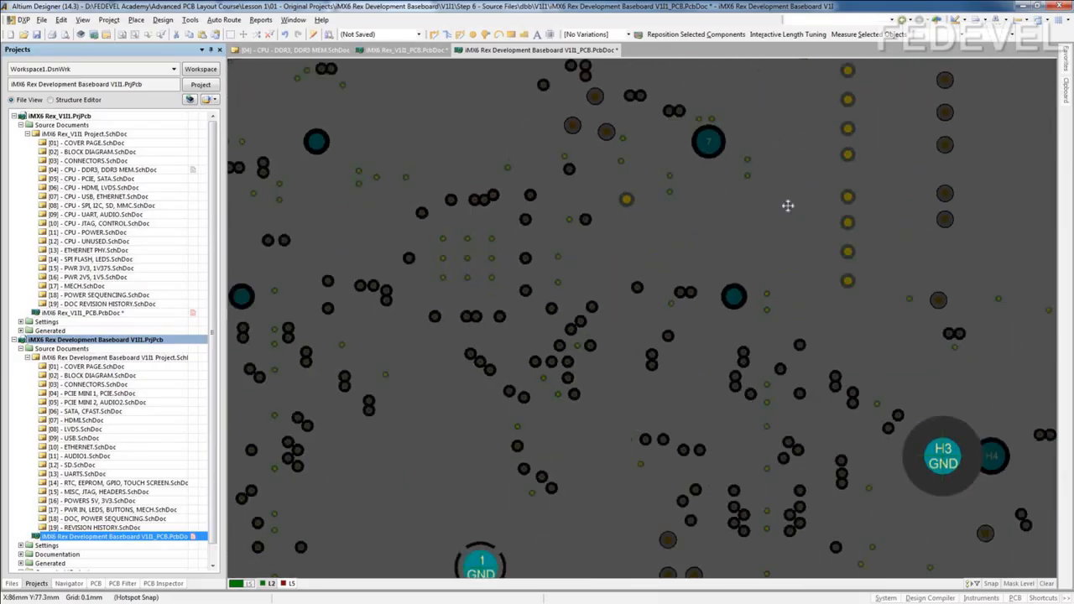
# Step: Open and accept the properties of GND pads 2 and 3 beside the V_INPUT pad to refresh their plane connections
pyautogui.moveTo(737, 225); pyautogui.dragTo(537, 358, button='right')
pyautogui.keyDown('ctrl'); pyautogui.scroll(-2, 518, 364); pyautogui.keyUp('ctrl')
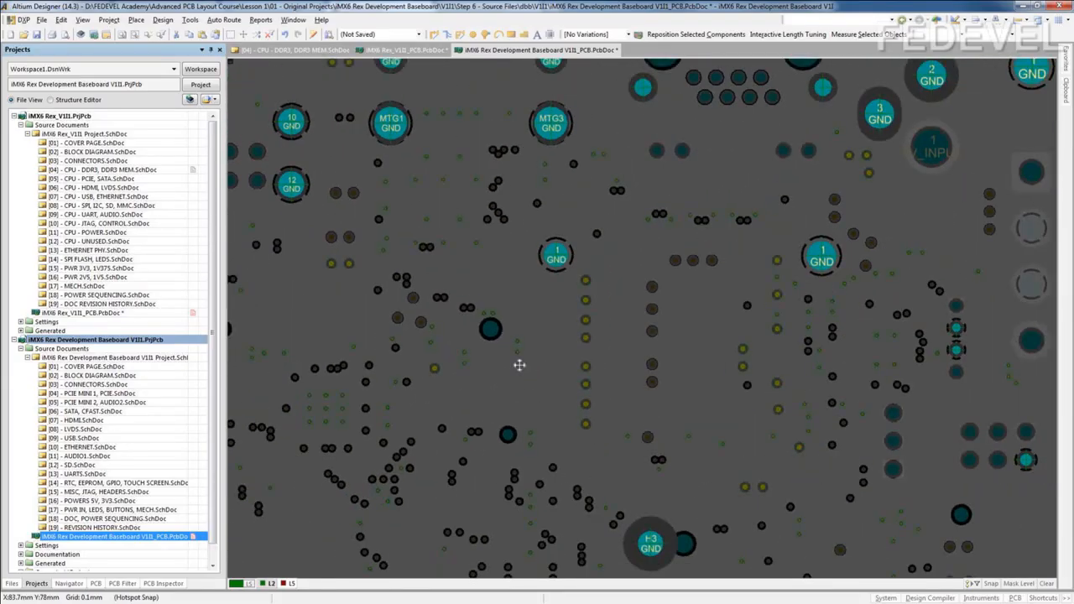
pyautogui.moveTo(720, 352); pyautogui.dragTo(509, 439, button='right')
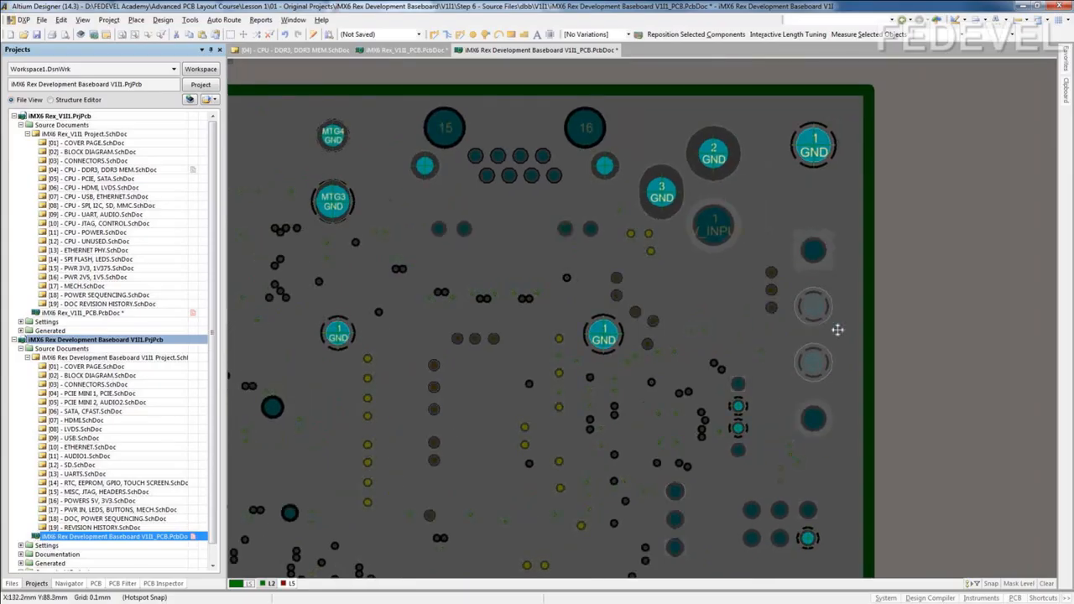
pyautogui.keyDown('ctrl'); pyautogui.scroll(4, 837, 330); pyautogui.keyUp('ctrl')
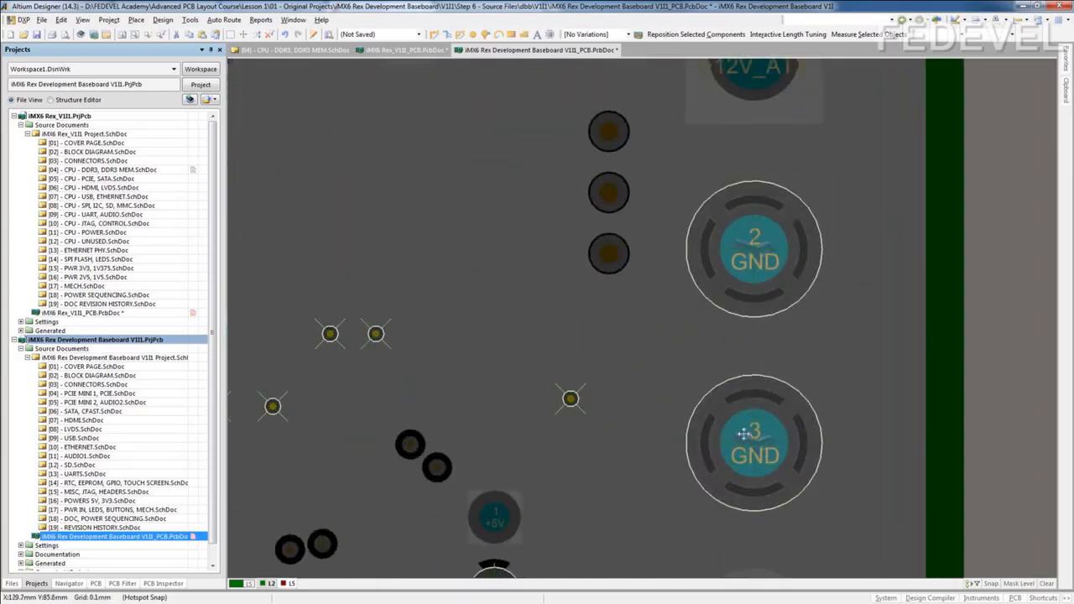
pyautogui.moveTo(625, 384); pyautogui.dragTo(624, 360, button='right')
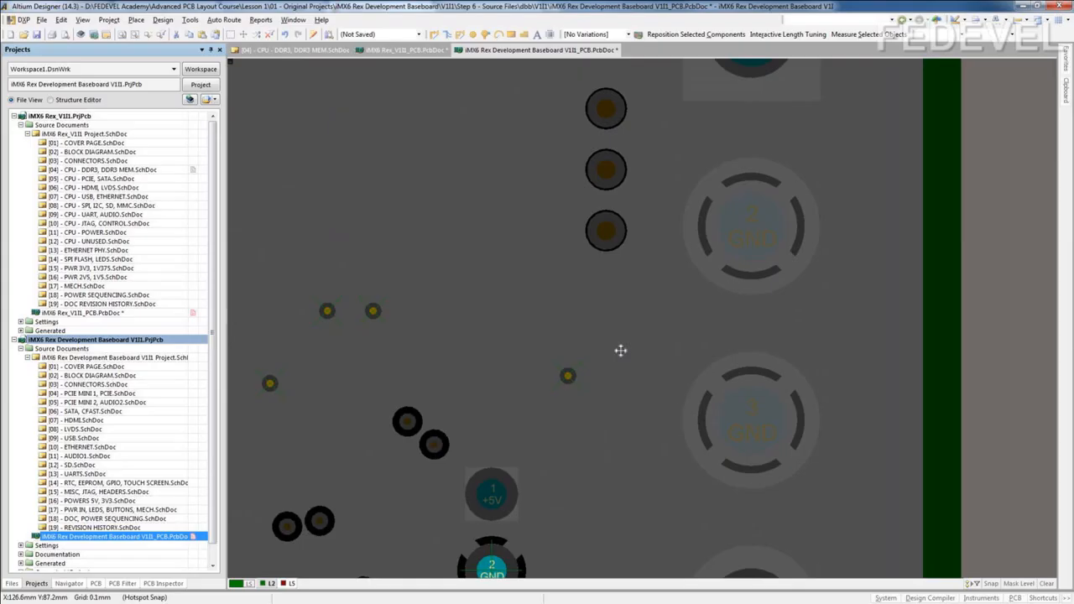
pyautogui.keyDown('ctrl'); pyautogui.scroll(-4, 621, 351); pyautogui.keyUp('ctrl')
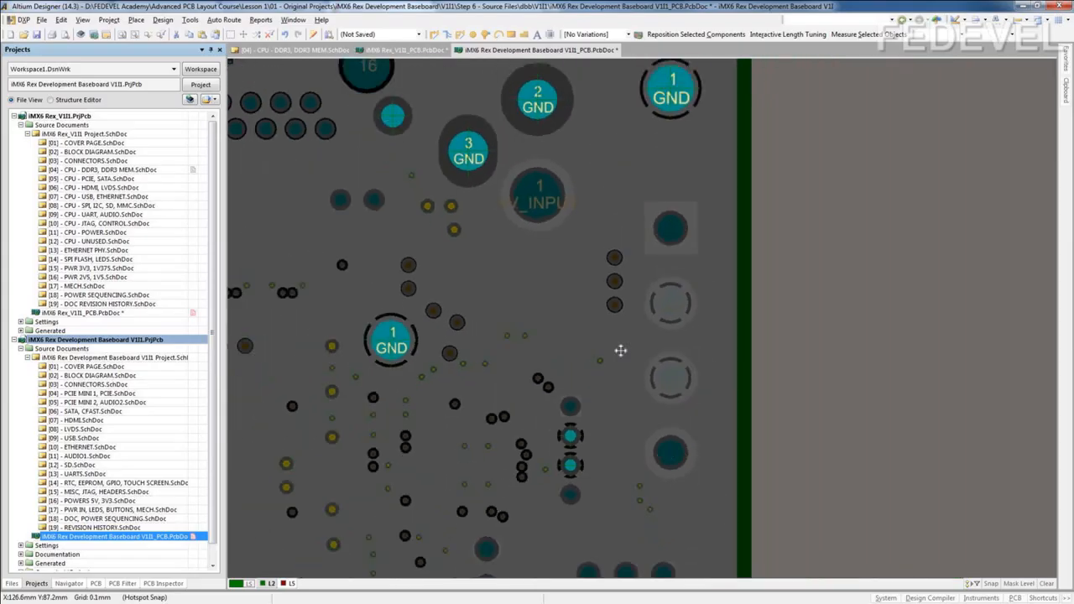
pyautogui.doubleClick(572, 140)
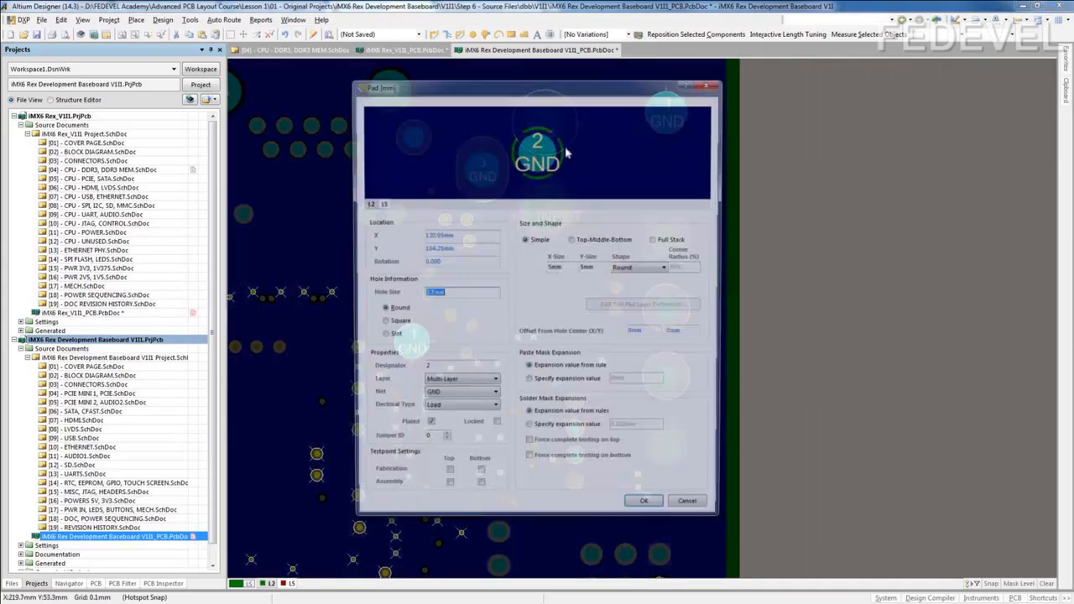
pyautogui.click(649, 512)
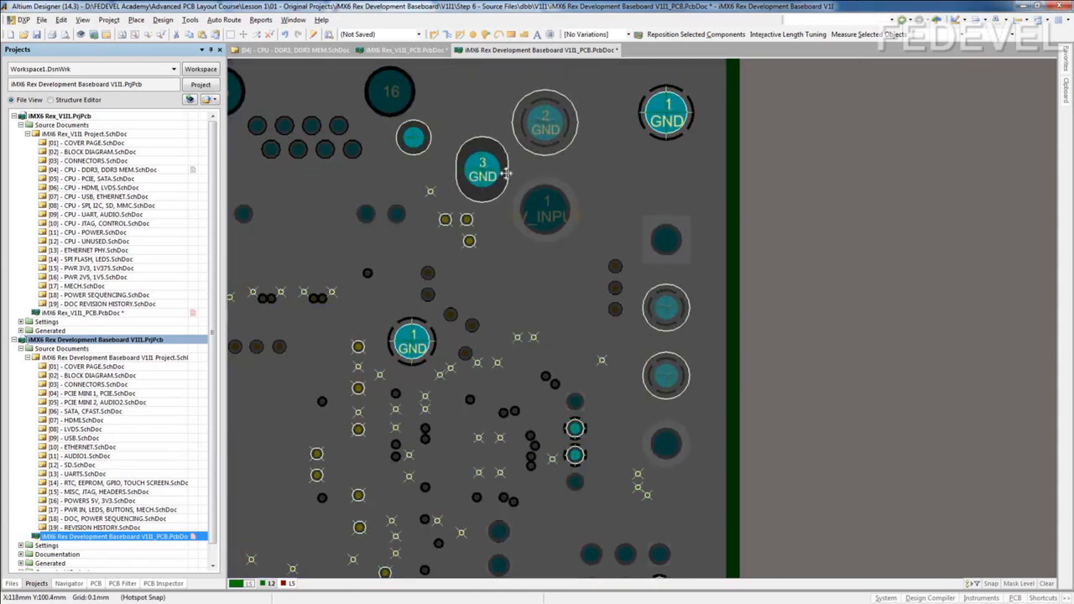
pyautogui.doubleClick(494, 160)
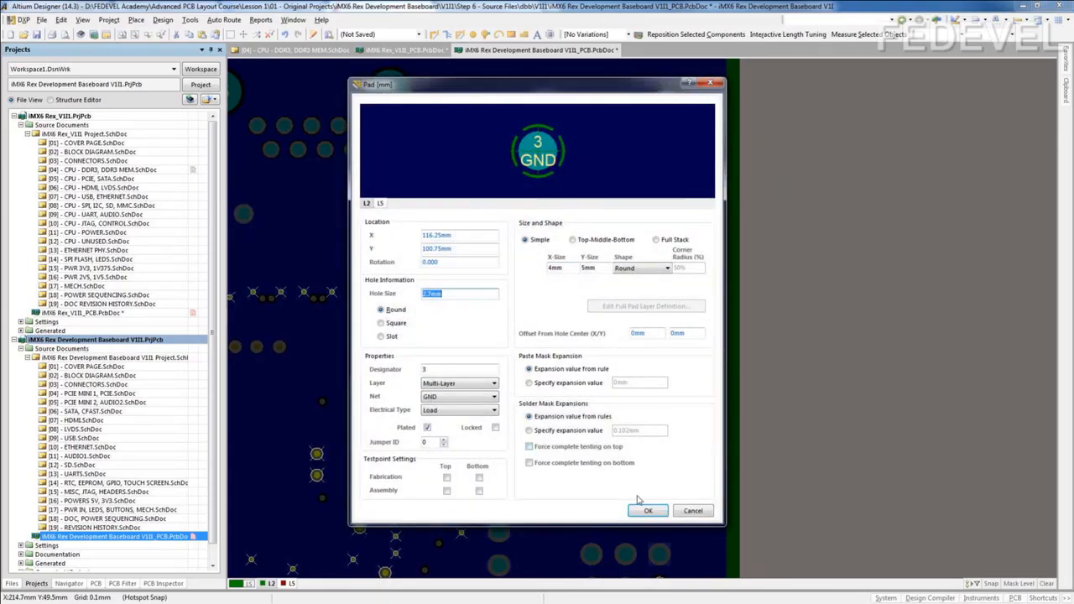
pyautogui.click(643, 500)
pyautogui.click(508, 168)
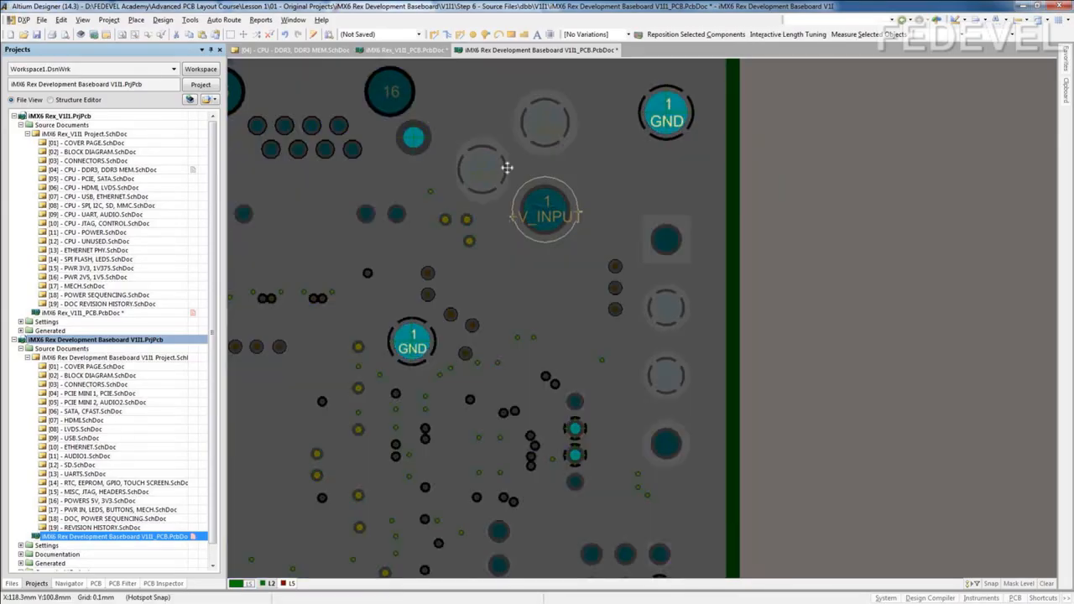
pyautogui.click(520, 256)
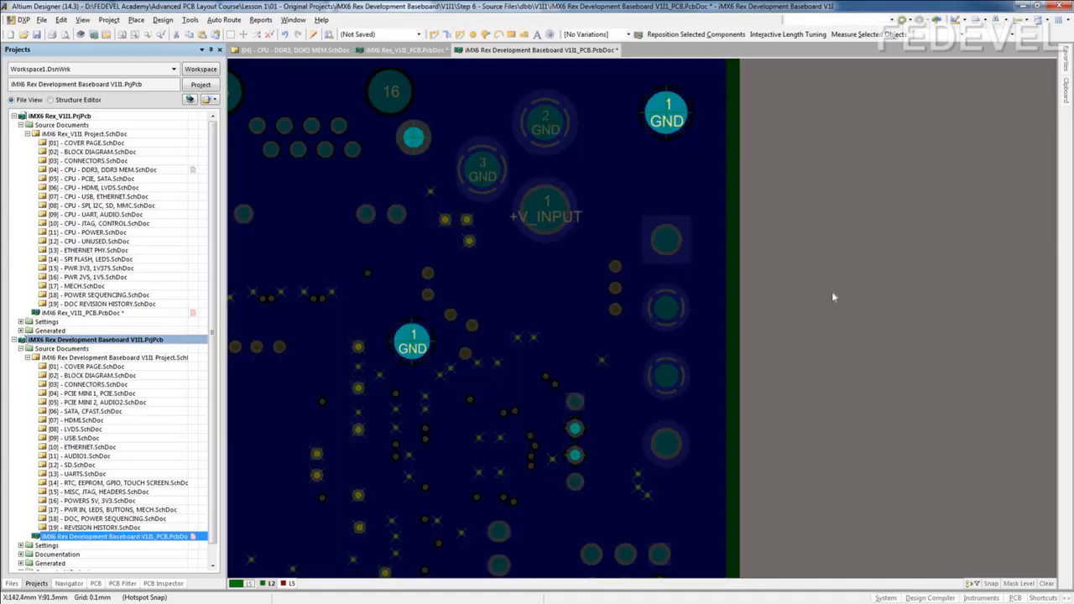
# Step: Examine the thermal relief connections of the highlighted GND pads against the surrounding GND vias on layer L2
pyautogui.keyDown('ctrl'); pyautogui.scroll(-1, 832, 291); pyautogui.keyUp('ctrl')
pyautogui.moveTo(516, 268); pyautogui.dragTo(478, 210, button='right')
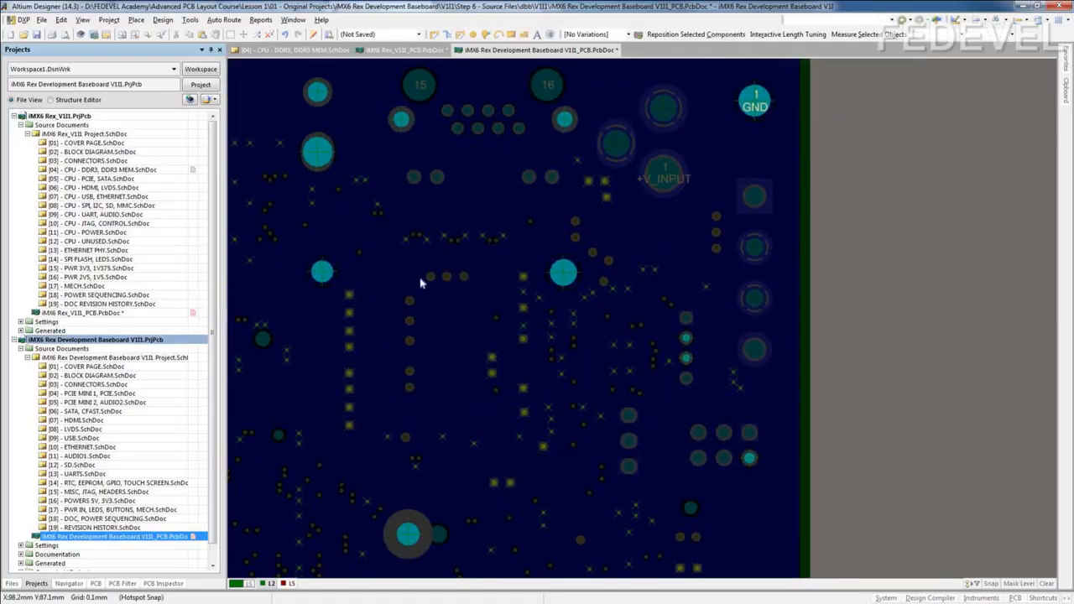
pyautogui.keyDown('ctrl'); pyautogui.scroll(1, 408, 288); pyautogui.keyUp('ctrl')
pyautogui.keyDown('ctrl'); pyautogui.scroll(2, 408, 288); pyautogui.keyUp('ctrl')
pyautogui.moveTo(778, 353); pyautogui.dragTo(437, 378, button='right')
pyautogui.keyDown('ctrl'); pyautogui.scroll(2, 393, 362); pyautogui.keyUp('ctrl')
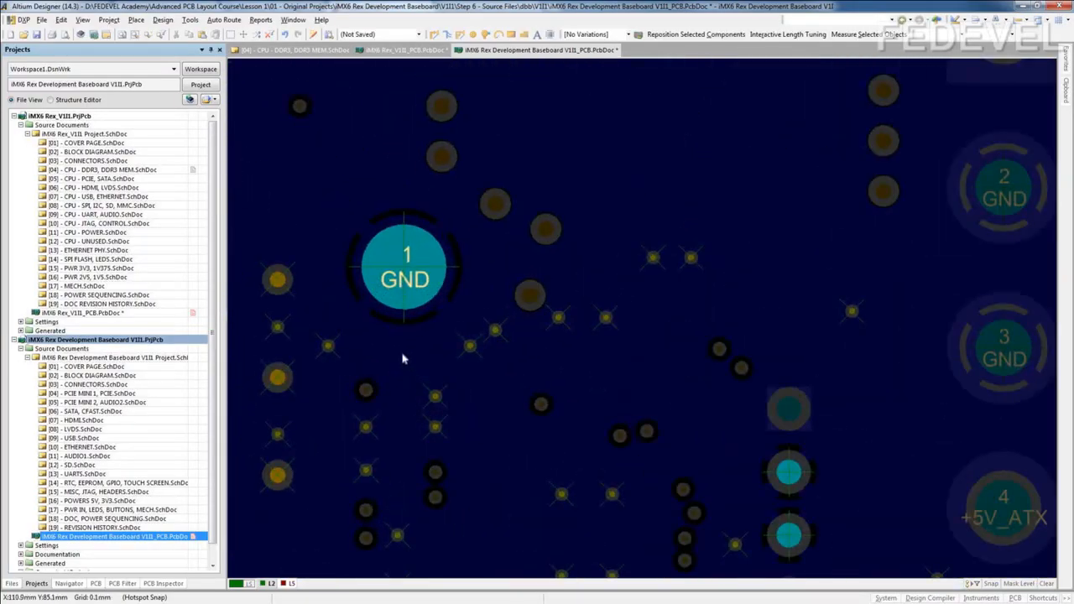
pyautogui.click(403, 354)
pyautogui.moveTo(400, 357); pyautogui.dragTo(493, 363, button='right')
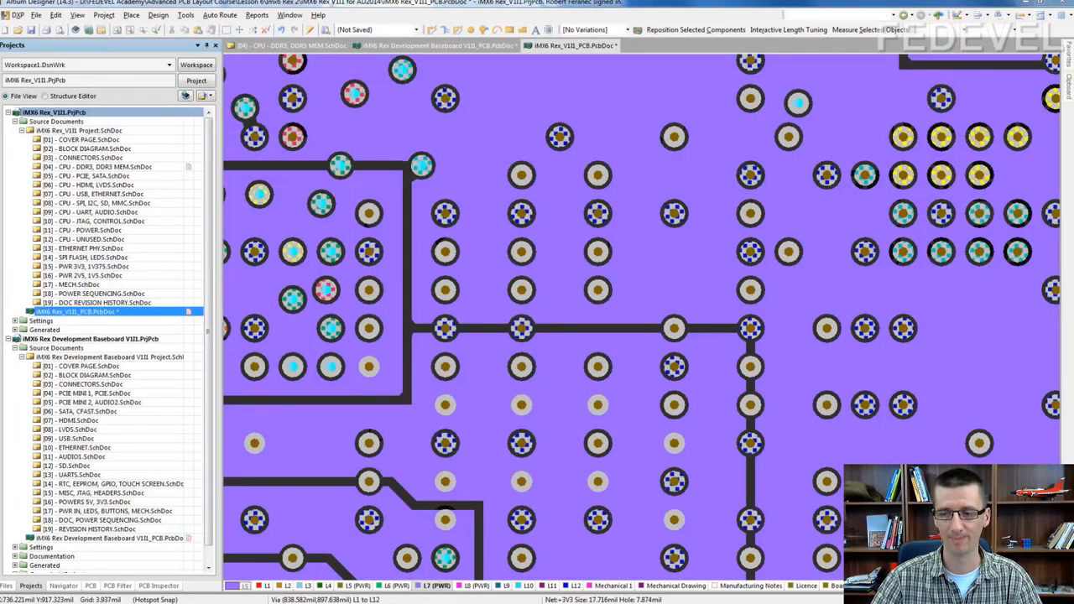
# Step: Slide the upper edge of the central L7 (PWR) polygon down, clear of the via row along the split, and repour it
pyautogui.click(567, 361)
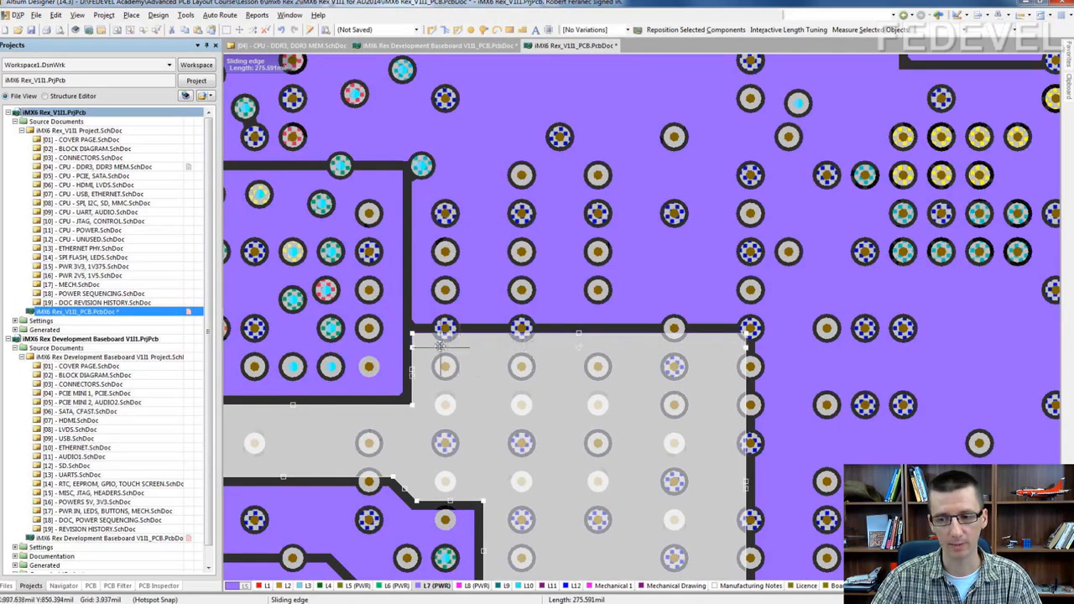
pyautogui.click(546, 346)
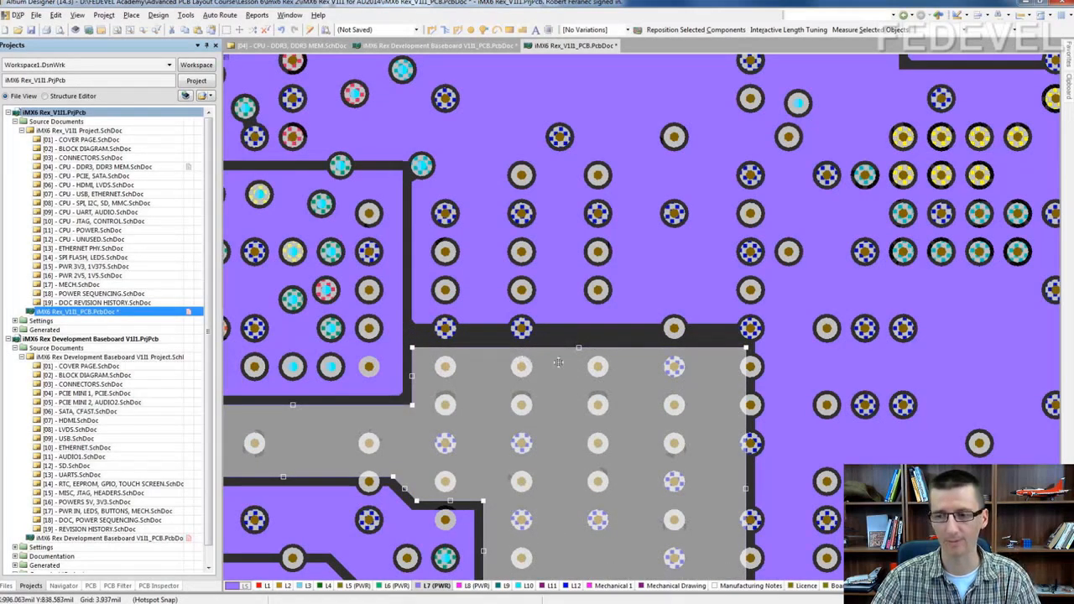
pyautogui.rightClick(559, 363)
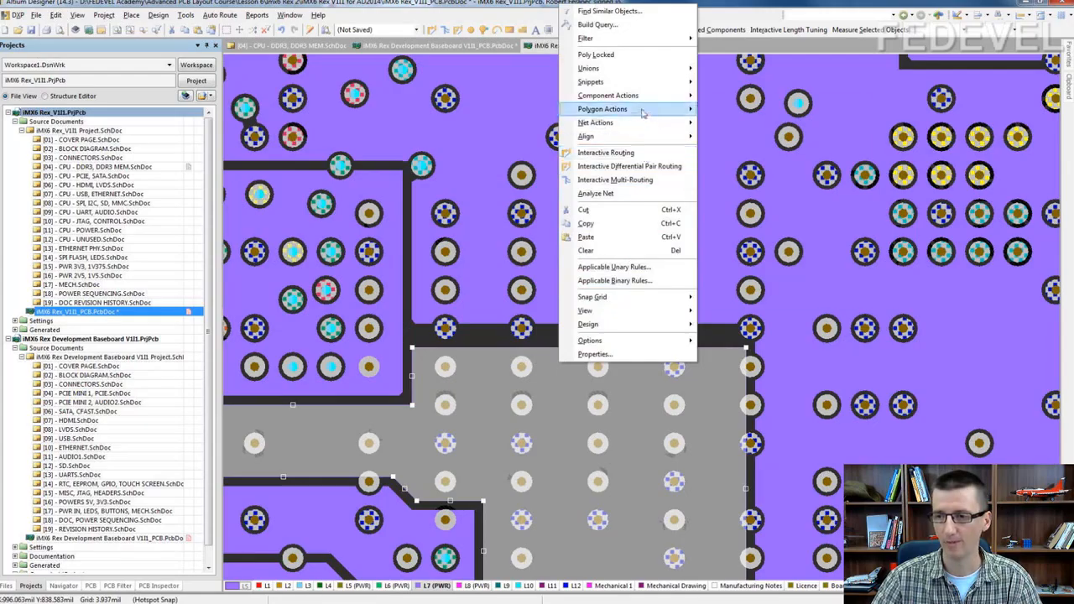
pyautogui.moveTo(602, 110)
pyautogui.click(739, 123)
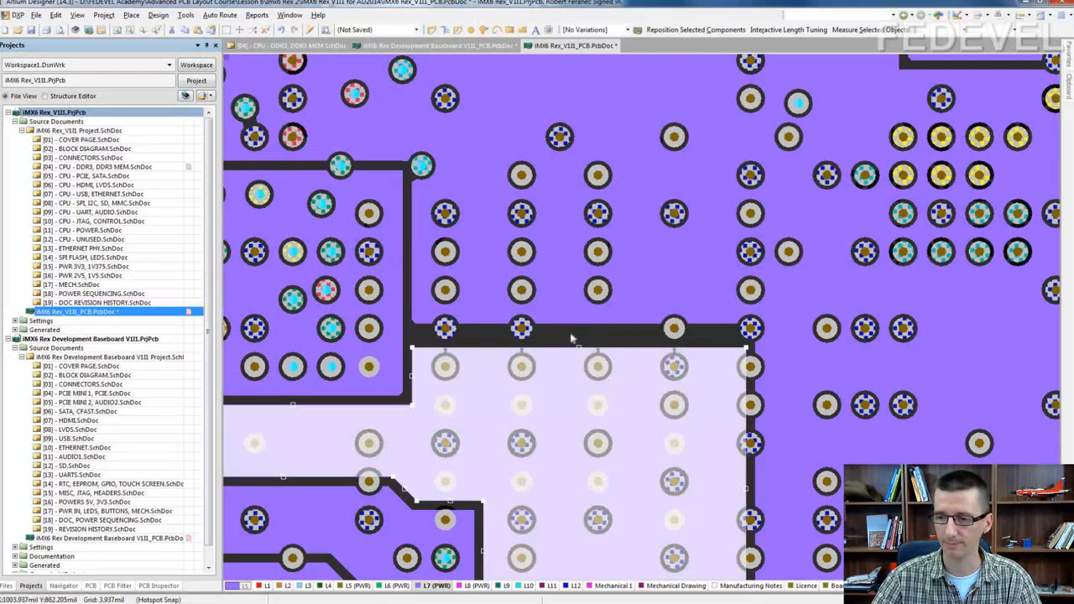
# Step: Slide the L7 polygon's upper edge back up to the via row, leaving a narrow split gap, and repour the polygon
pyautogui.keyDown('ctrl'); pyautogui.scroll(3, 522, 368); pyautogui.keyUp('ctrl')
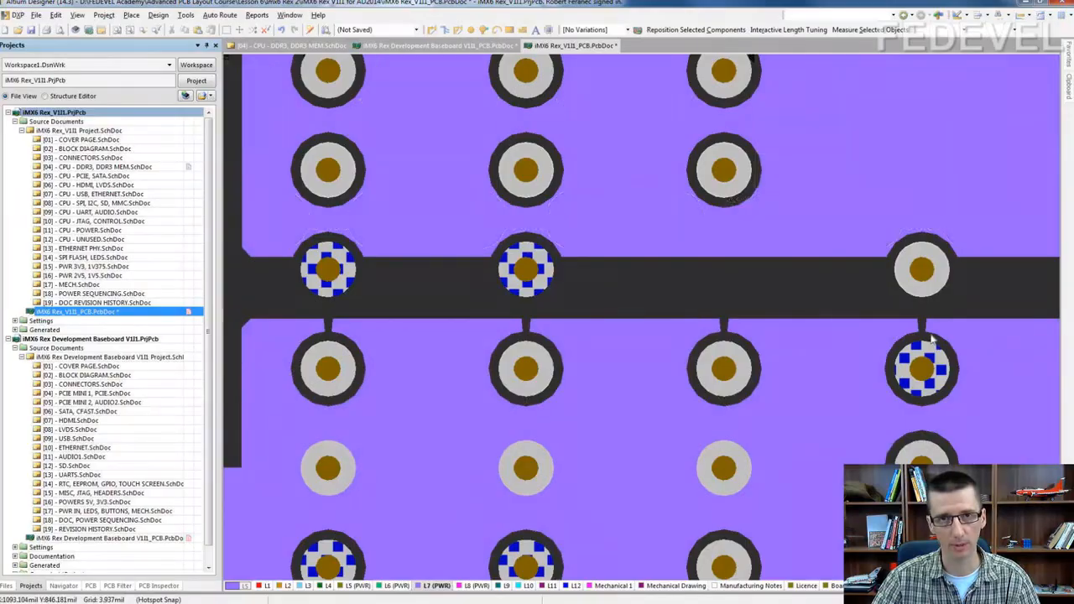
pyautogui.keyDown('ctrl'); pyautogui.scroll(-3, 672, 306); pyautogui.keyUp('ctrl')
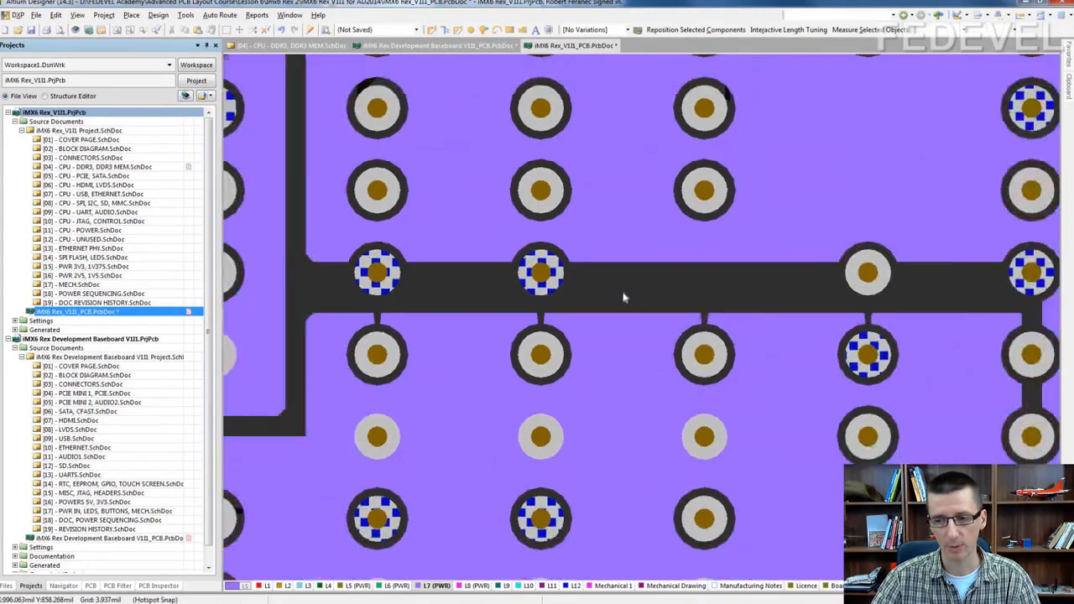
pyautogui.keyDown('ctrl'); pyautogui.scroll(2, 624, 298); pyautogui.keyUp('ctrl')
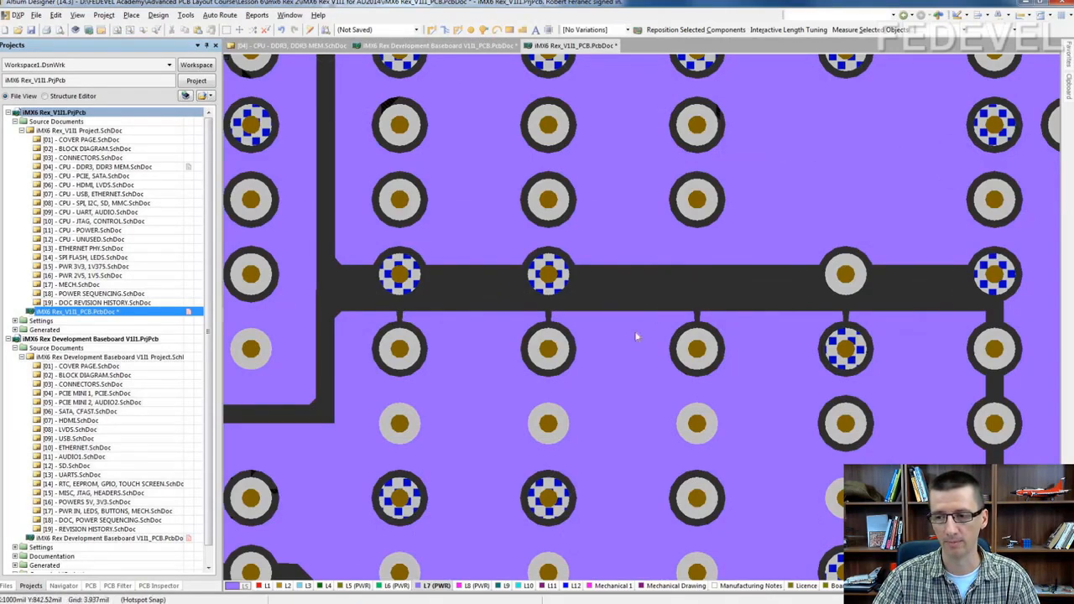
pyautogui.click(607, 311)
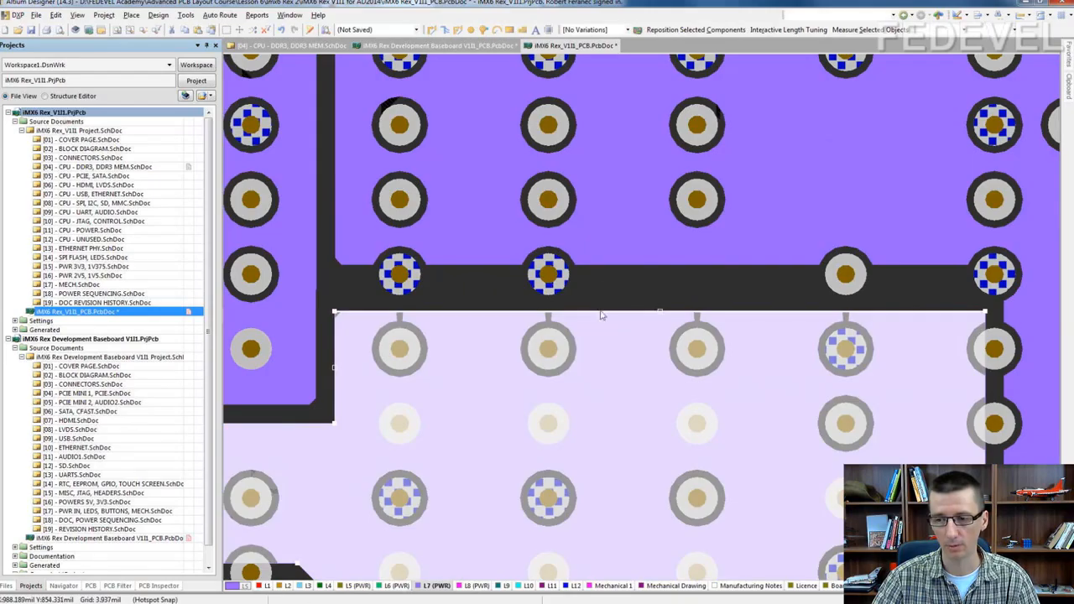
pyautogui.moveTo(601, 313); pyautogui.dragTo(603, 284)
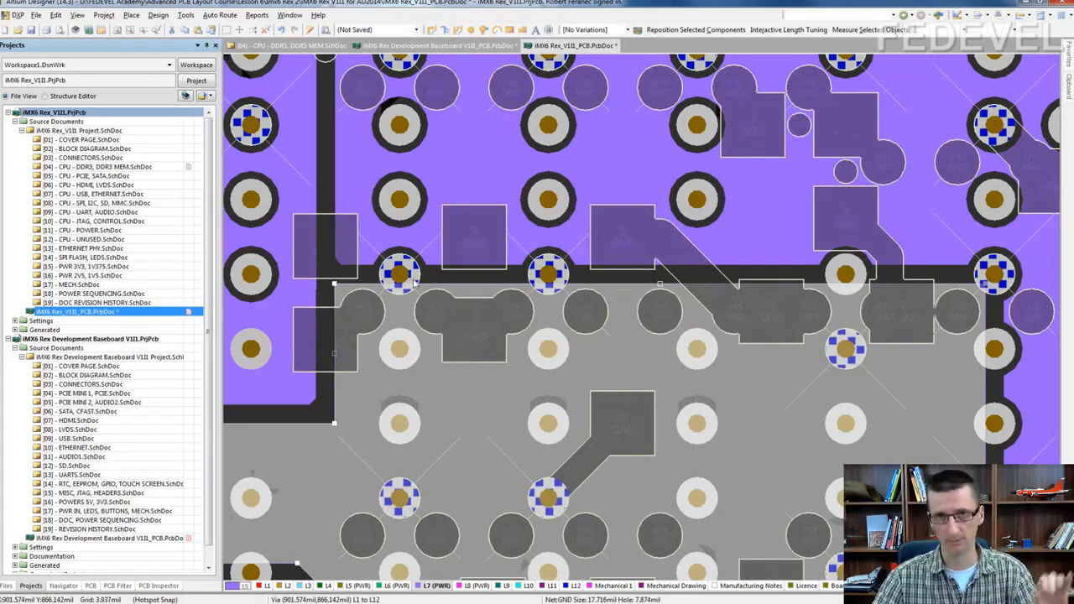
pyautogui.rightClick(451, 300)
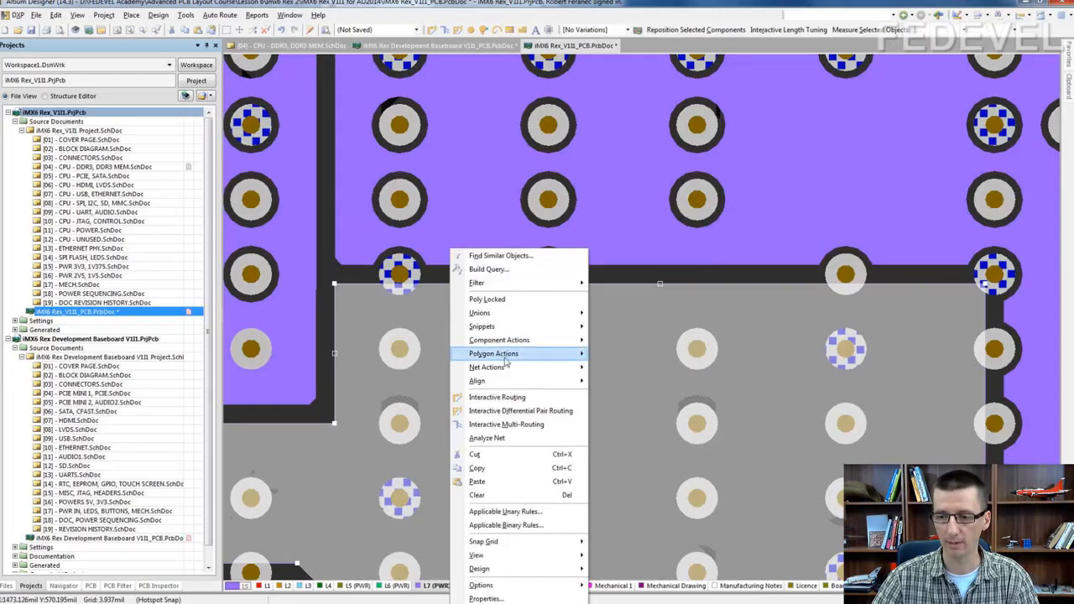
pyautogui.moveTo(506, 359)
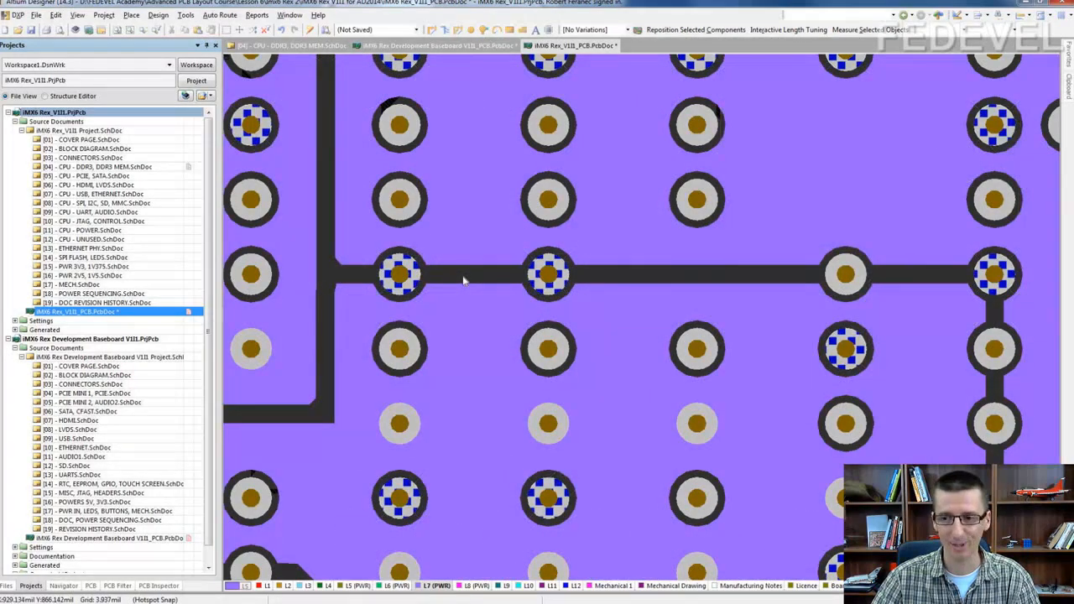
# Step: Highlight the net of the central power polygon on L5 (PWR), compare its area with layer L4, and clear the highlight
pyautogui.keyDown('ctrl'); pyautogui.scroll(-2, 463, 281); pyautogui.keyUp('ctrl')
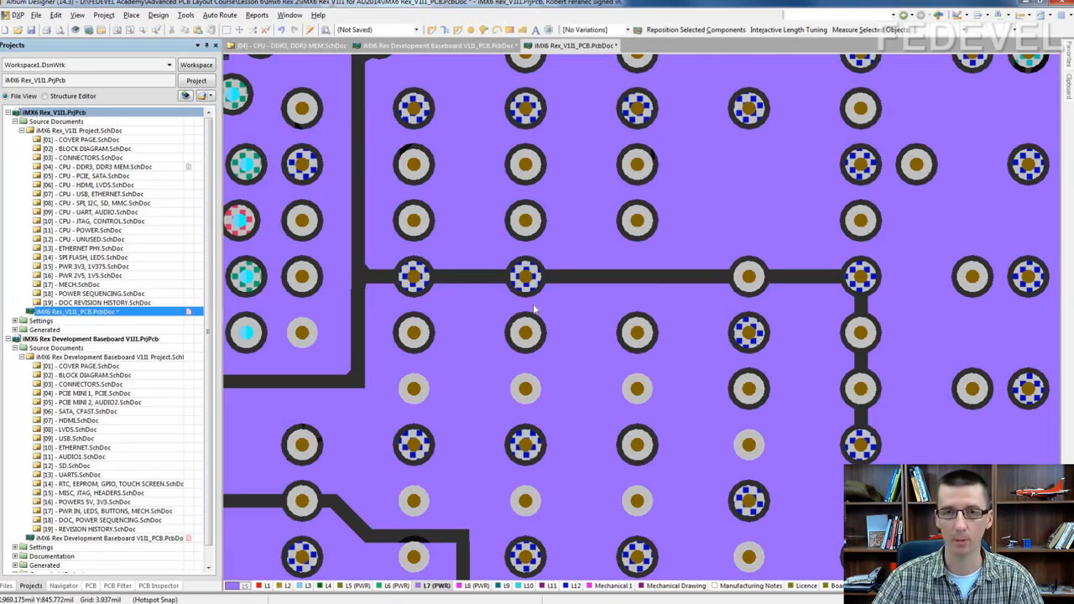
pyautogui.keyDown('ctrl'); pyautogui.scroll(-3, 559, 317); pyautogui.keyUp('ctrl')
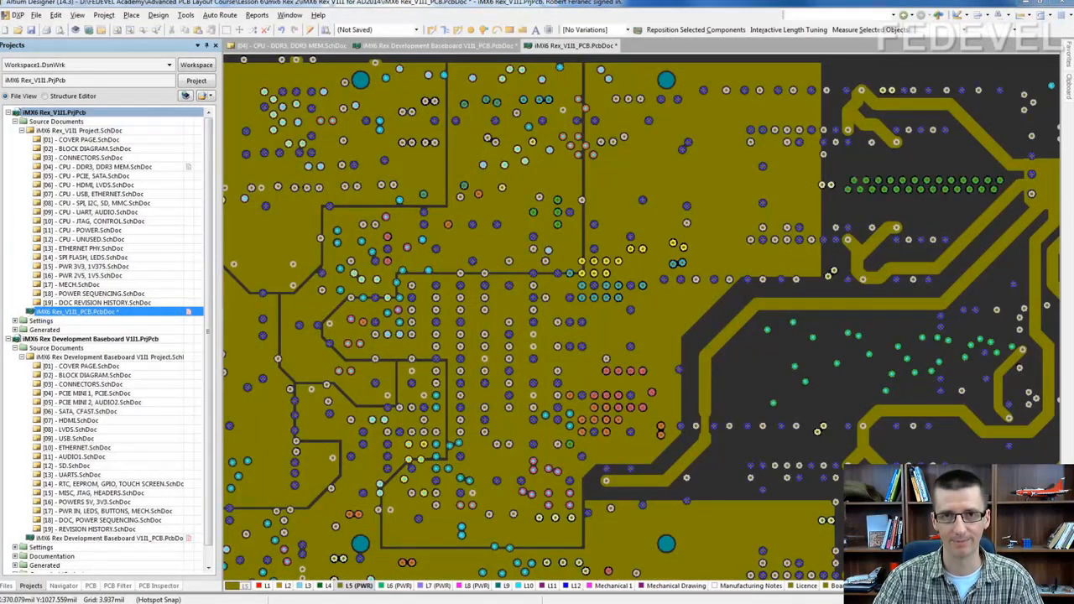
pyautogui.keyDown('ctrl'); pyautogui.click(536, 353); pyautogui.keyUp('ctrl')
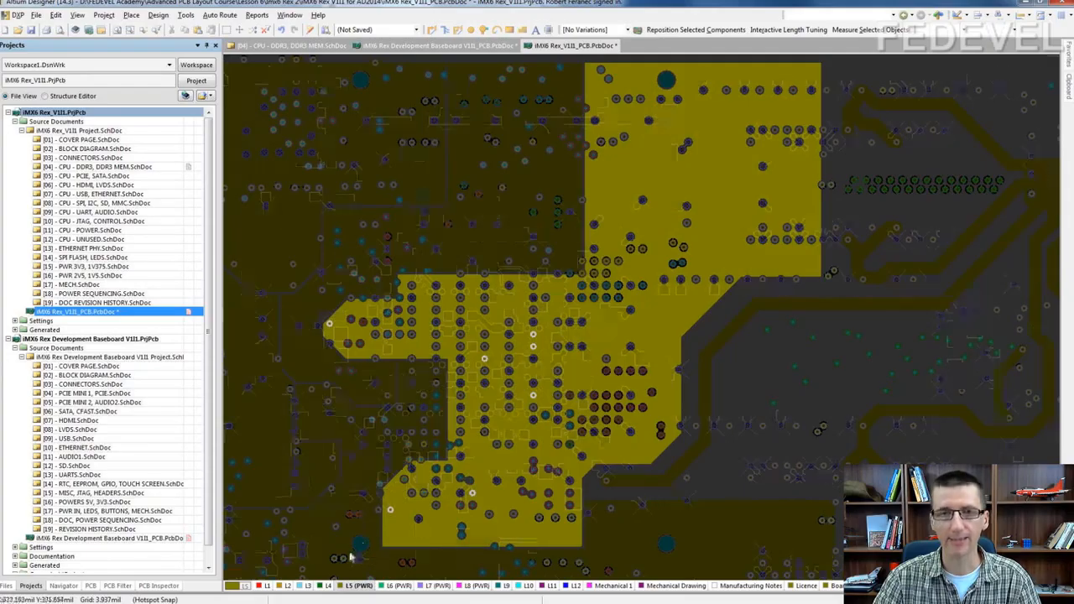
pyautogui.click(327, 586)
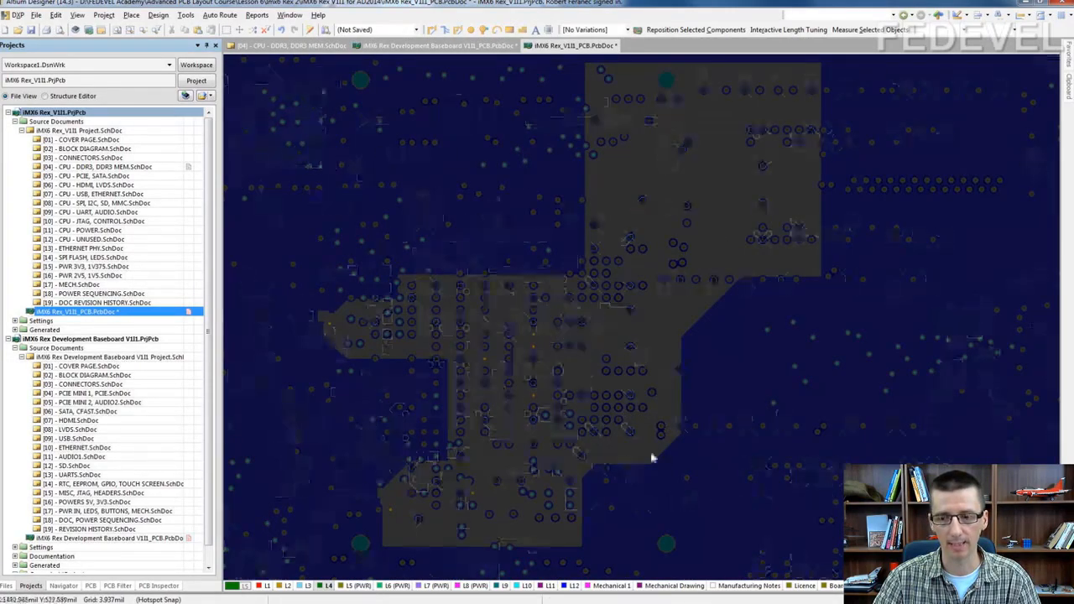
pyautogui.click(361, 586)
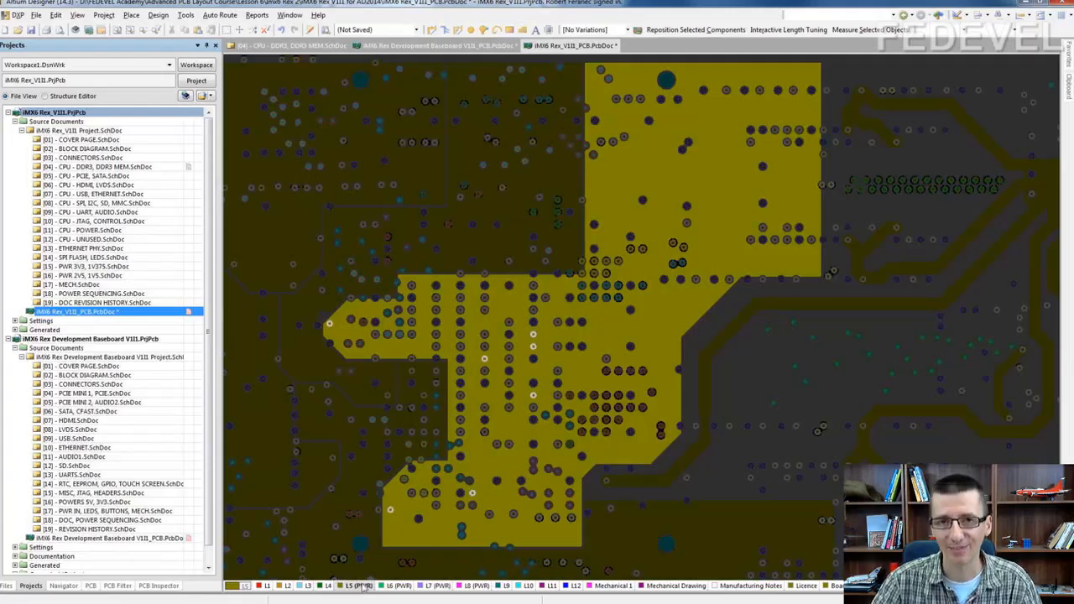
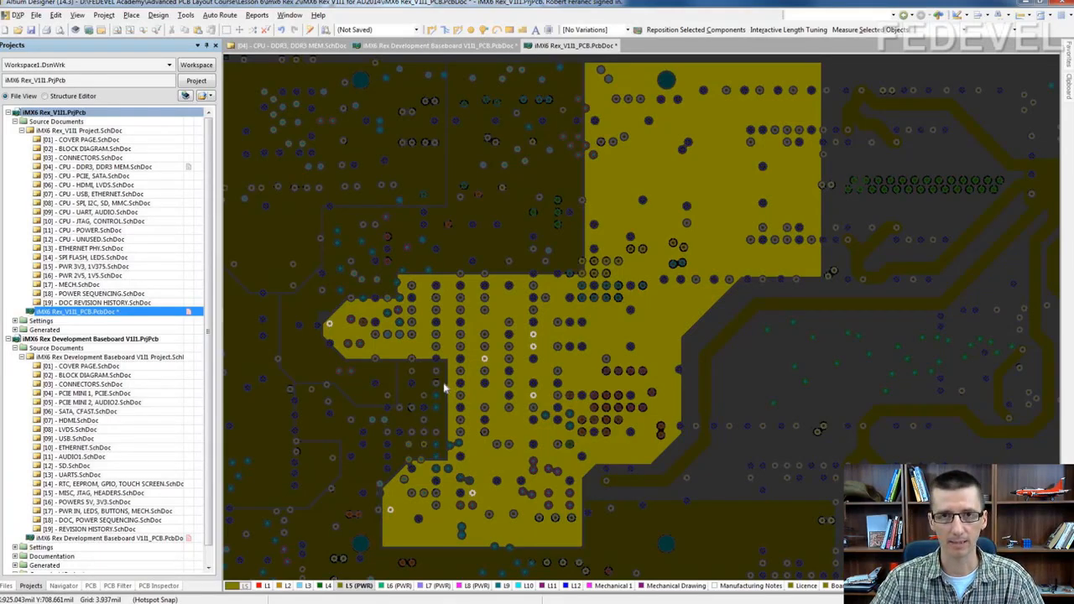
pyautogui.click(461, 316)
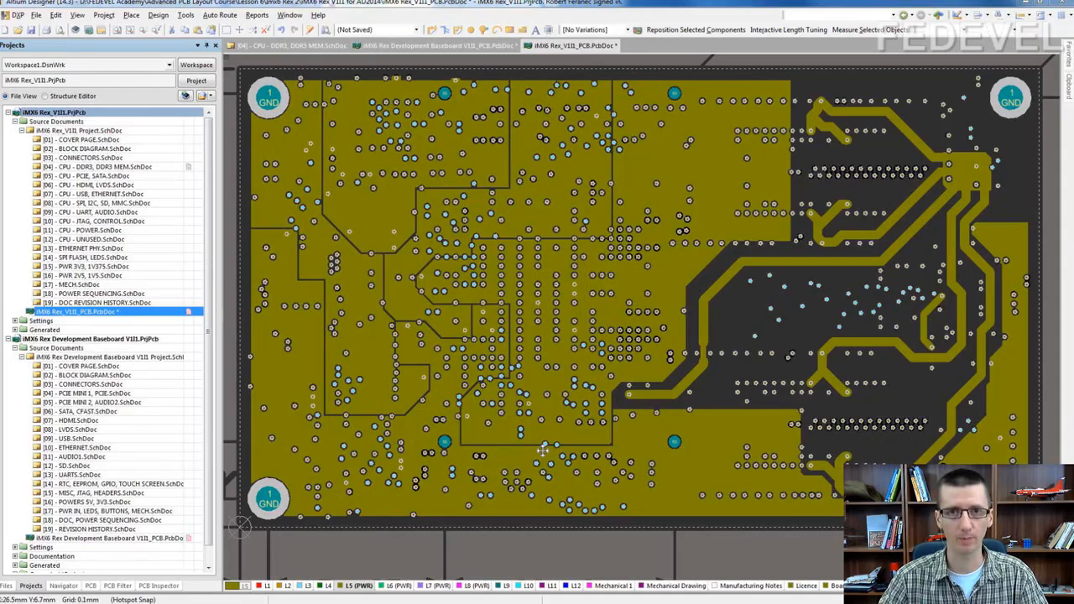
# Step: Compare the via pads and clearances inside the central plane area on L5 (PWR) with those on L4
pyautogui.keyDown('ctrl'); pyautogui.scroll(5, 539, 375); pyautogui.keyUp('ctrl')
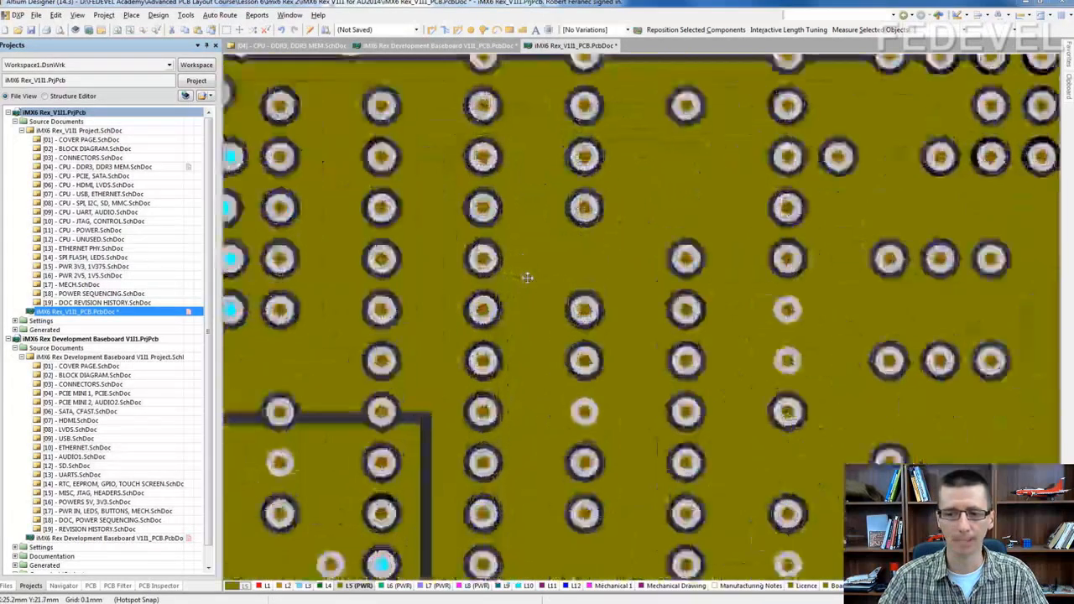
pyautogui.keyDown('ctrl'); pyautogui.scroll(2, 527, 277); pyautogui.keyUp('ctrl')
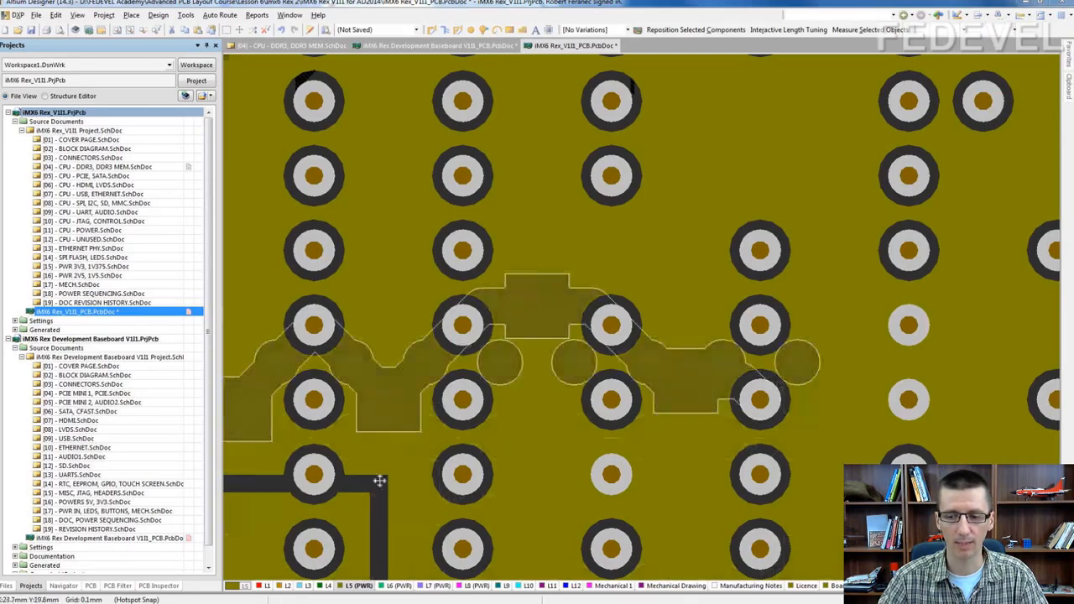
pyautogui.click(325, 588)
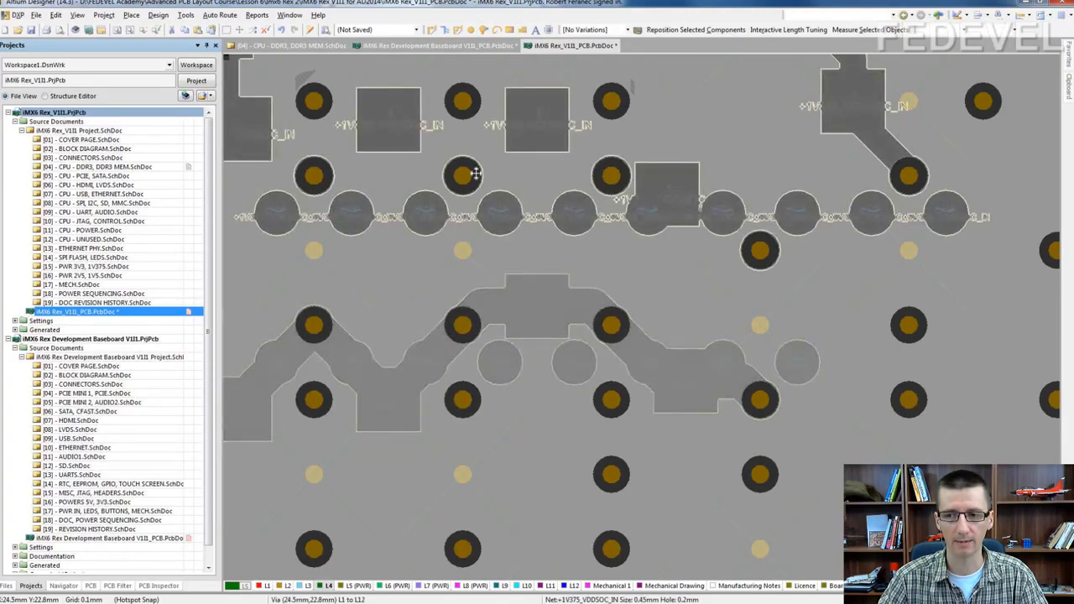
pyautogui.keyDown('ctrl'); pyautogui.scroll(3, 475, 174); pyautogui.keyUp('ctrl')
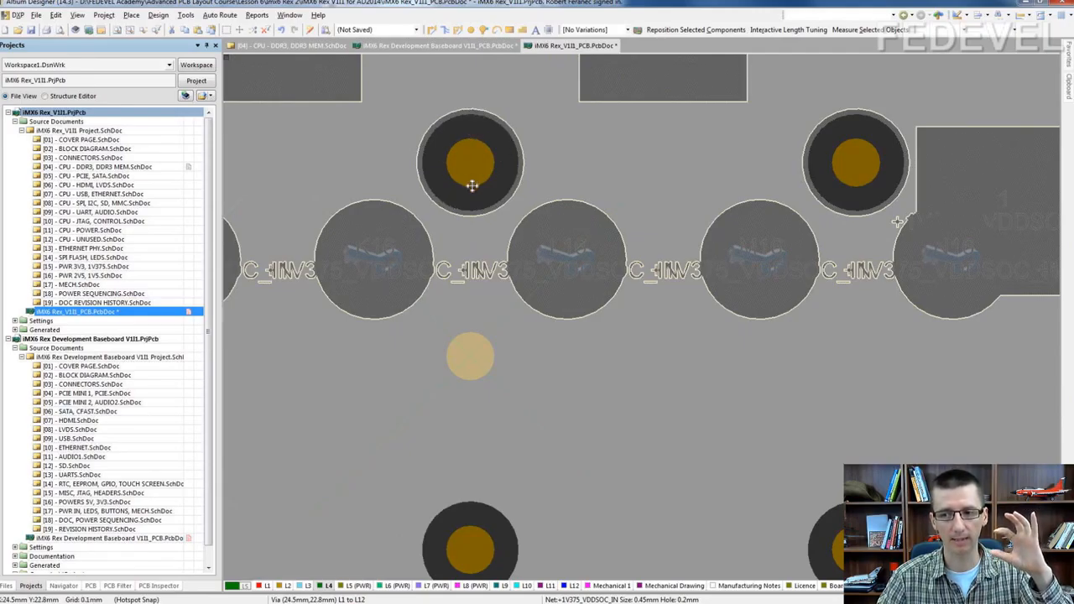
# Step: Measure the diameter of the clearance opening around a via on layer L4
pyautogui.click(257, 16)
pyautogui.click(285, 104)
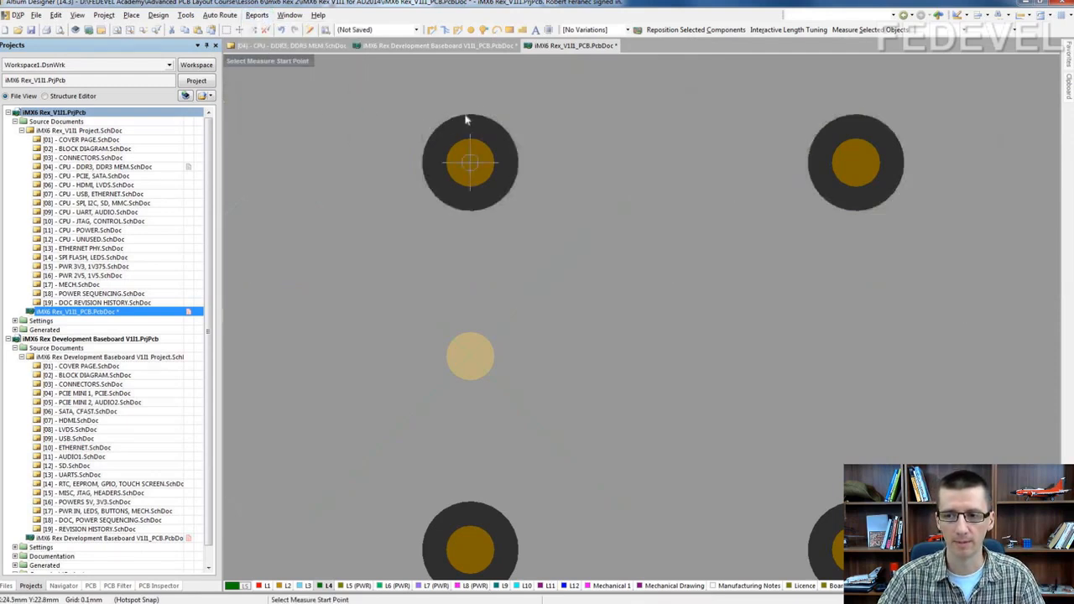
pyautogui.click(473, 158)
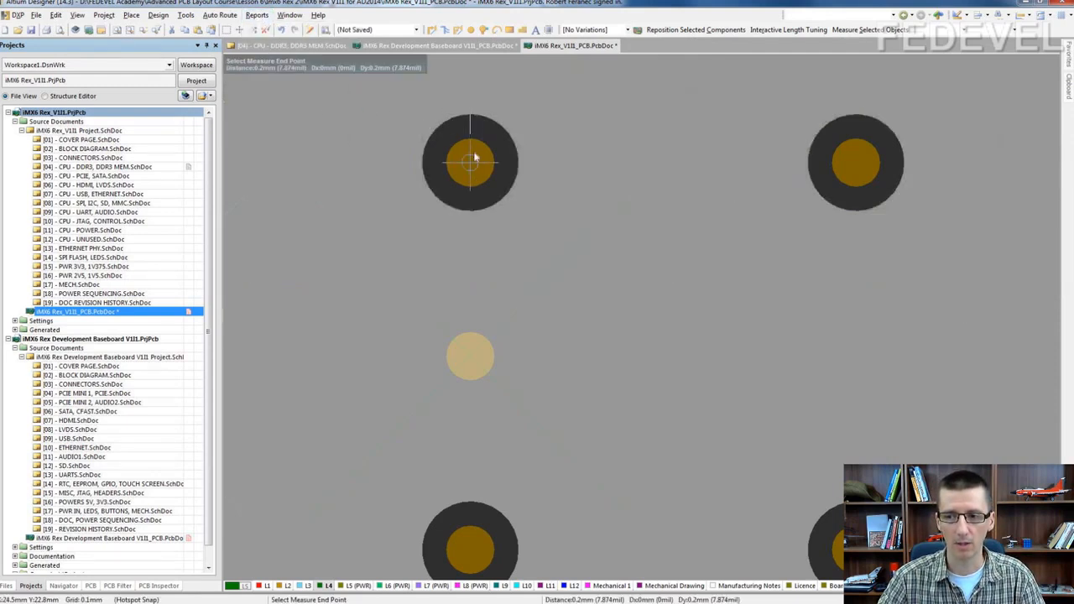
pyautogui.click(470, 211)
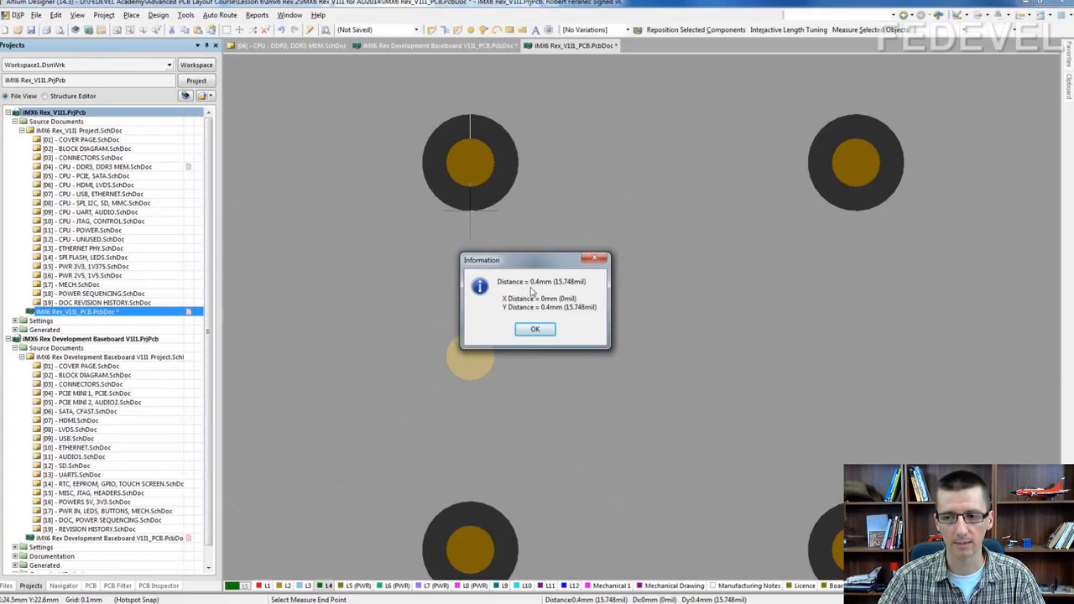
pyautogui.click(536, 330)
# Step: Compare the via pads and surrounding clearance openings on L5 (PWR) with the same vias on L4
pyautogui.click(360, 586)
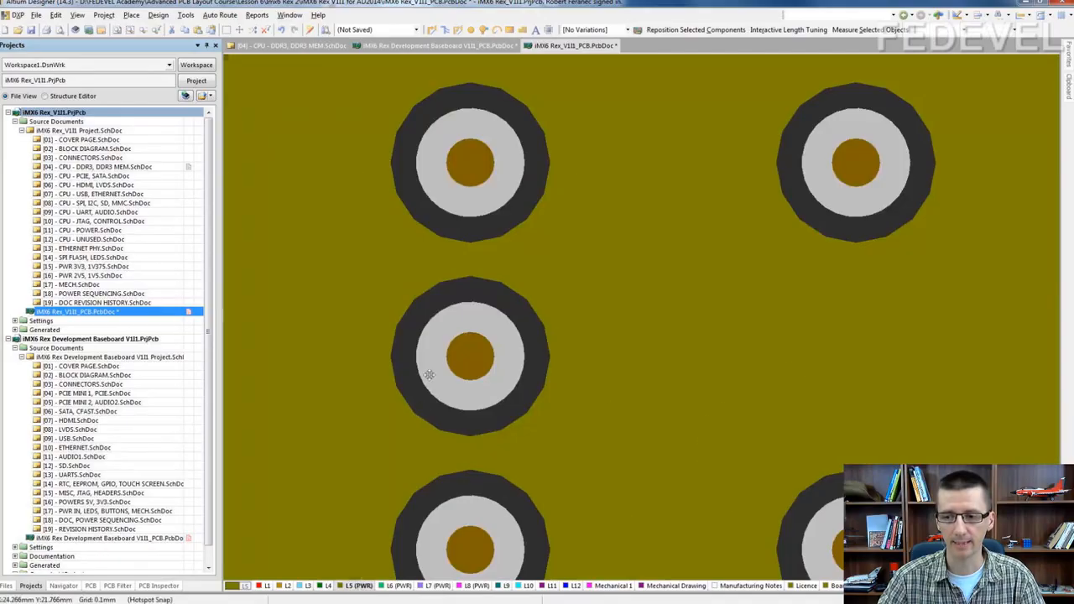
pyautogui.keyDown('ctrl'); pyautogui.scroll(-2, 439, 307); pyautogui.keyUp('ctrl')
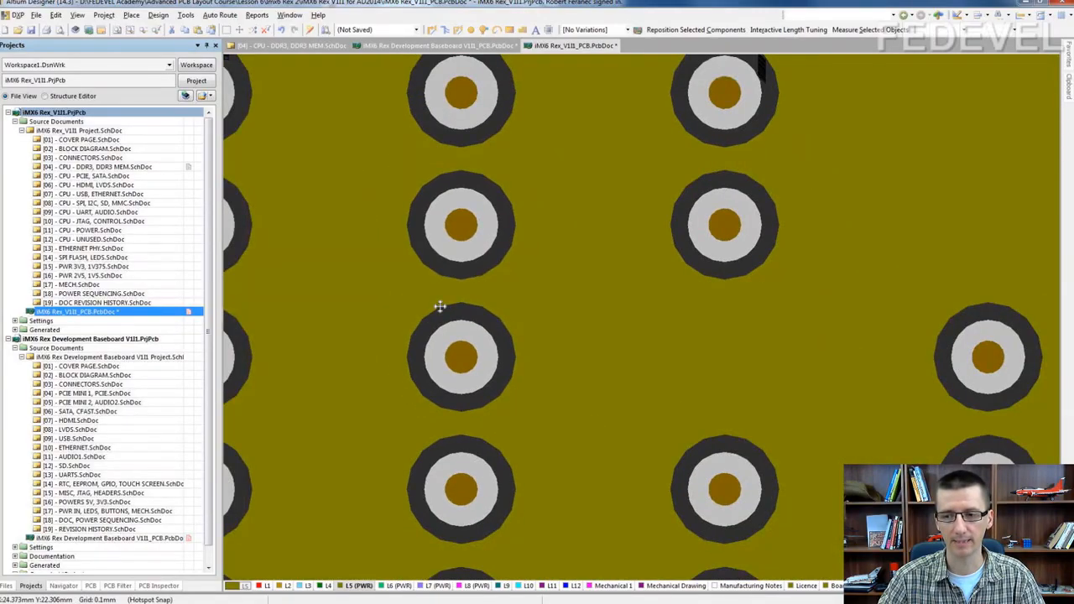
pyautogui.keyDown('ctrl'); pyautogui.scroll(1, 439, 306); pyautogui.keyUp('ctrl')
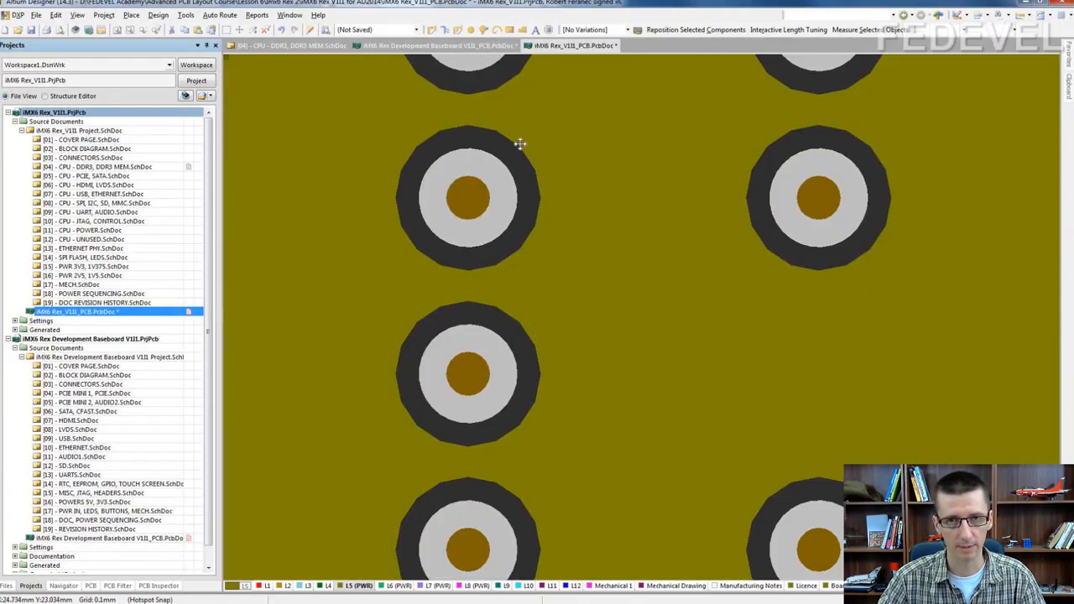
pyautogui.click(324, 586)
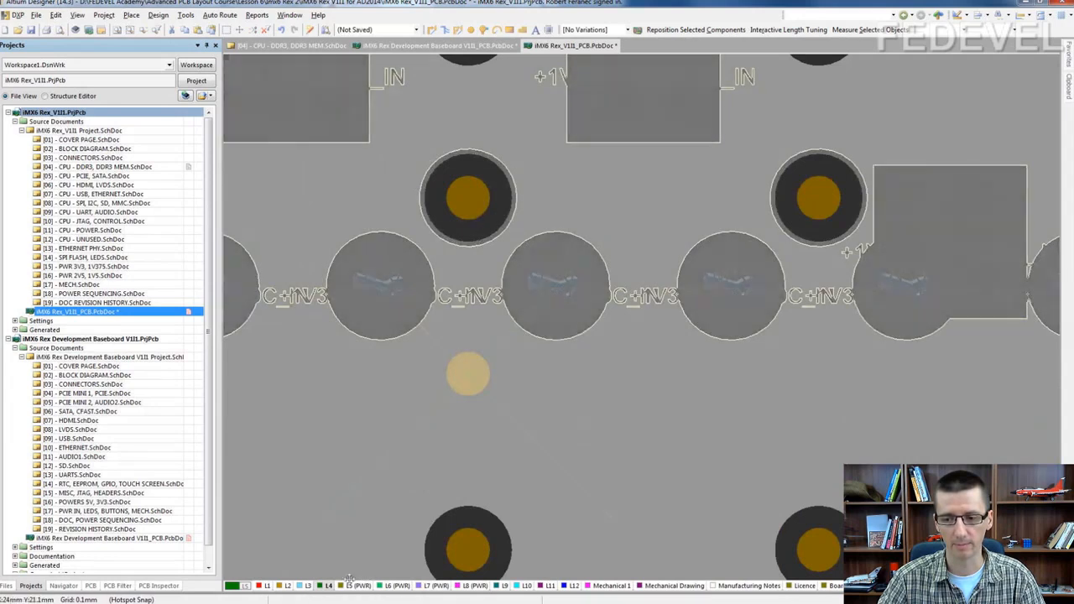
pyautogui.click(354, 586)
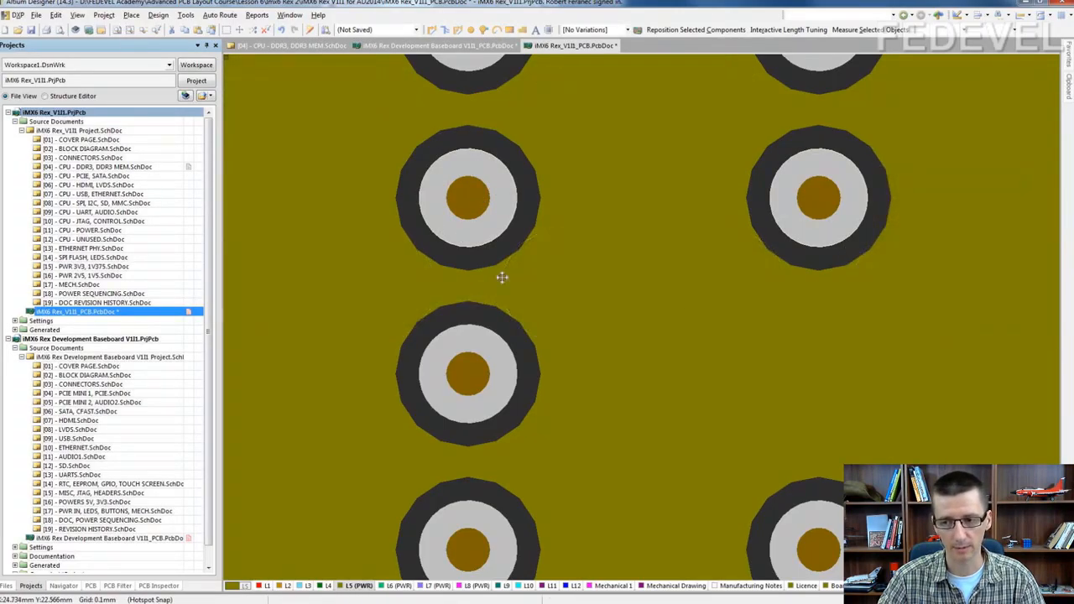
# Step: Measure the diameter of the polygon clearance opening around the same via on L5 (PWR)
pyautogui.click(257, 15)
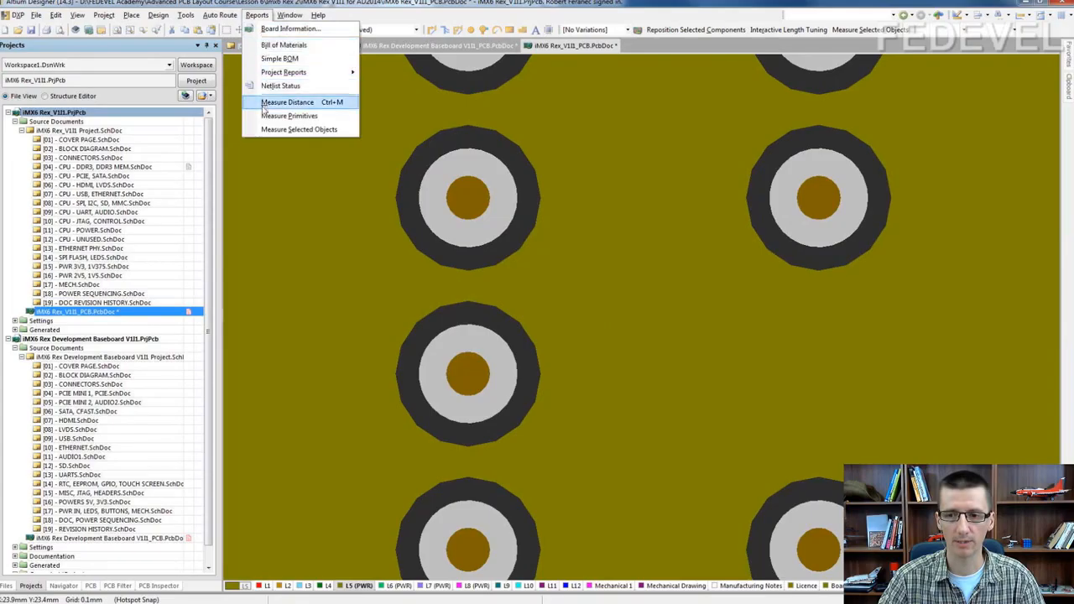
pyautogui.click(265, 109)
pyautogui.click(467, 127)
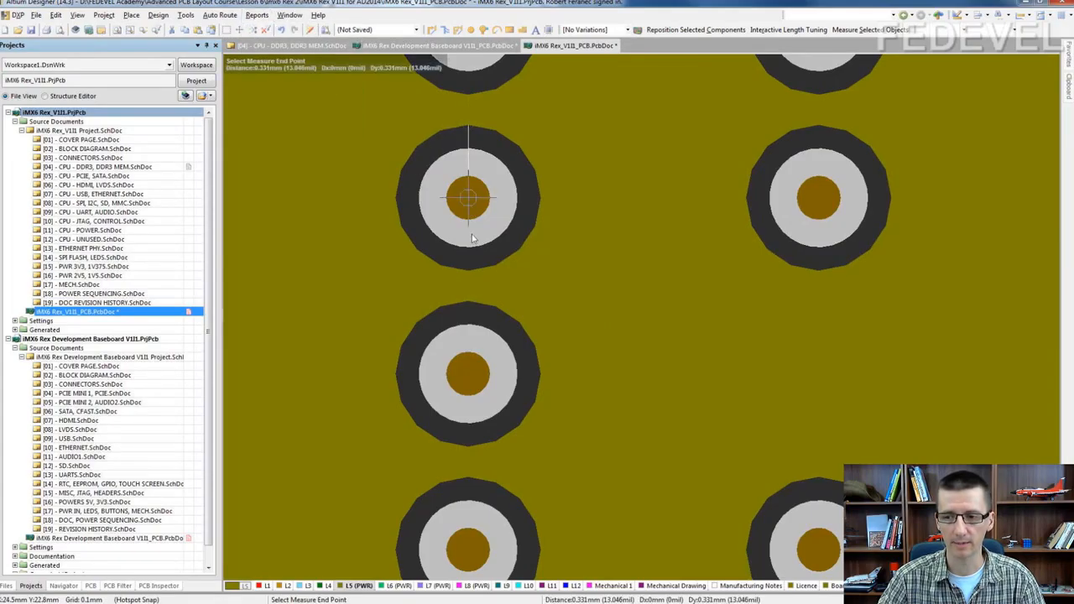
pyautogui.click(468, 271)
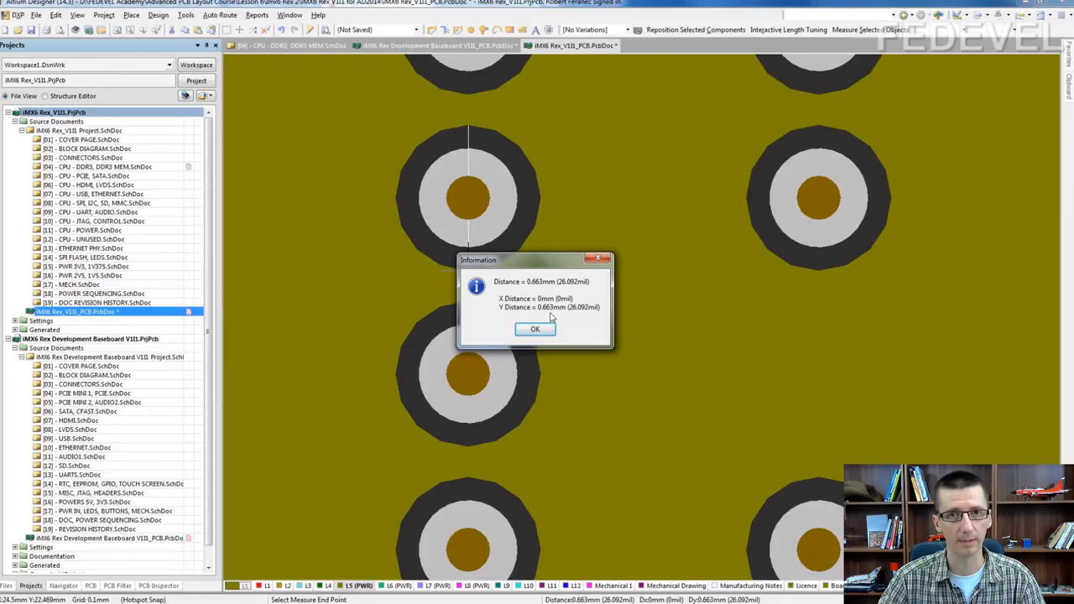
pyautogui.click(534, 329)
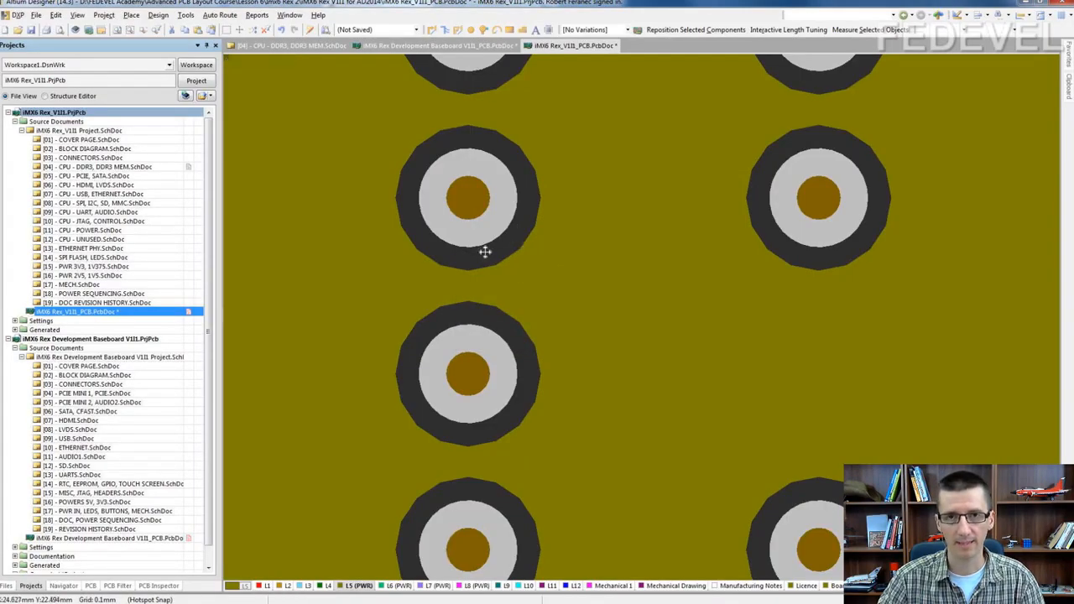
# Step: Examine how much copper remains between the vias of the central L5 (PWR) plane area, toggling the single-layer display mode
pyautogui.hotkey('shift', 's')
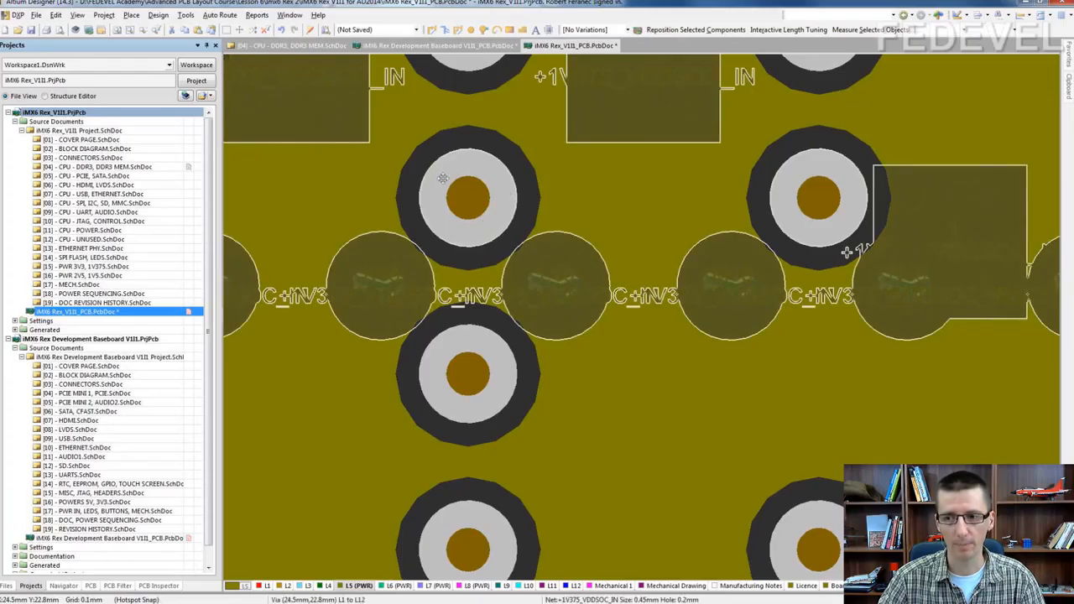
pyautogui.keyDown('ctrl'); pyautogui.scroll(-8, 412, 198); pyautogui.keyUp('ctrl')
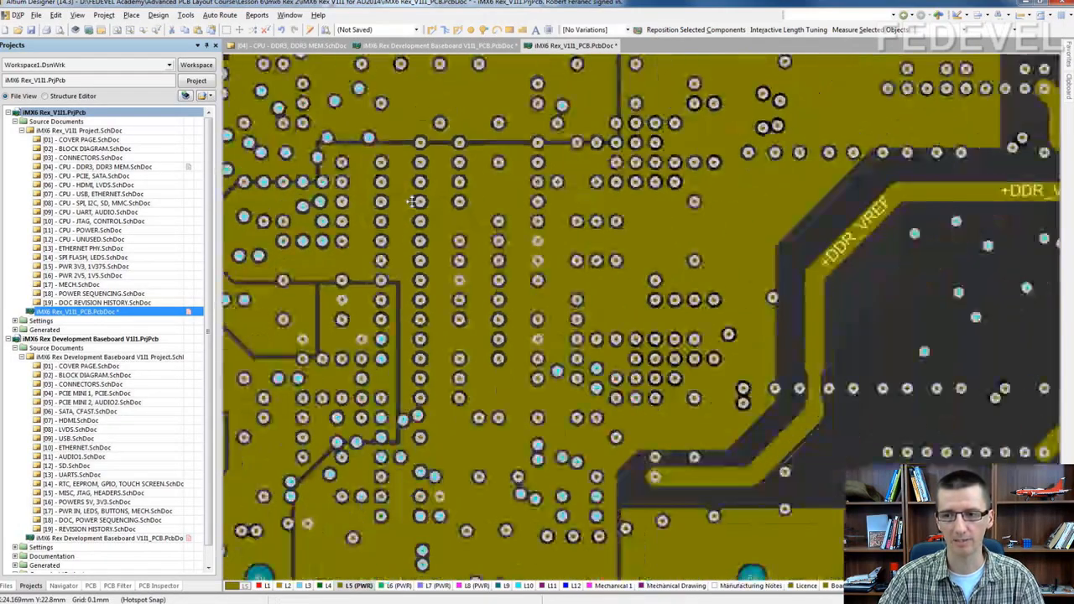
pyautogui.keyDown('ctrl'); pyautogui.scroll(-2, 470, 252); pyautogui.keyUp('ctrl')
pyautogui.keyDown('ctrl'); pyautogui.scroll(5, 495, 275); pyautogui.keyUp('ctrl')
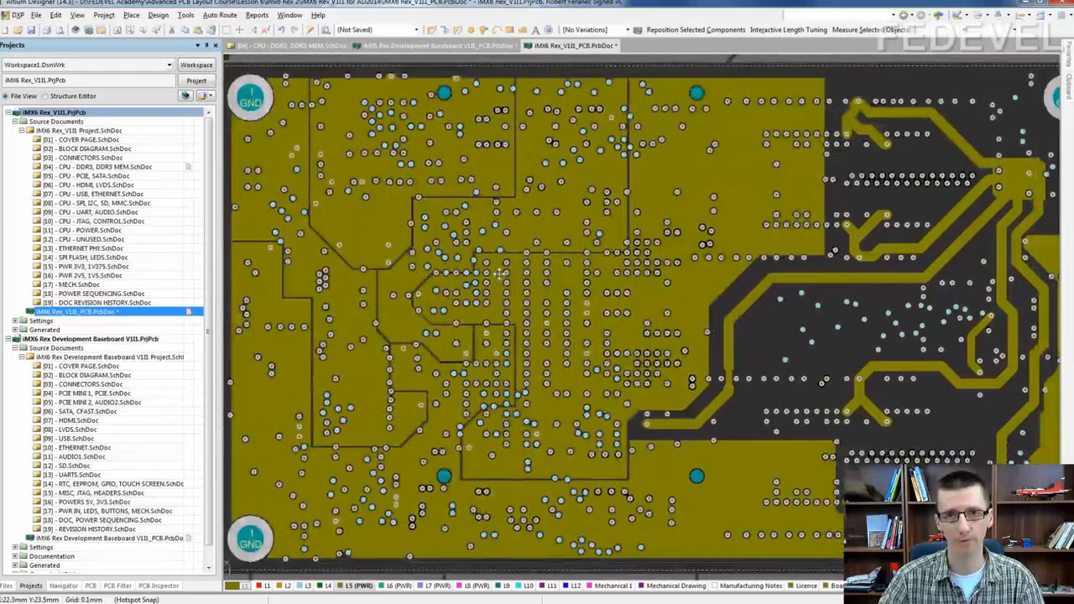
pyautogui.keyDown('ctrl'); pyautogui.scroll(8, 554, 285); pyautogui.keyUp('ctrl')
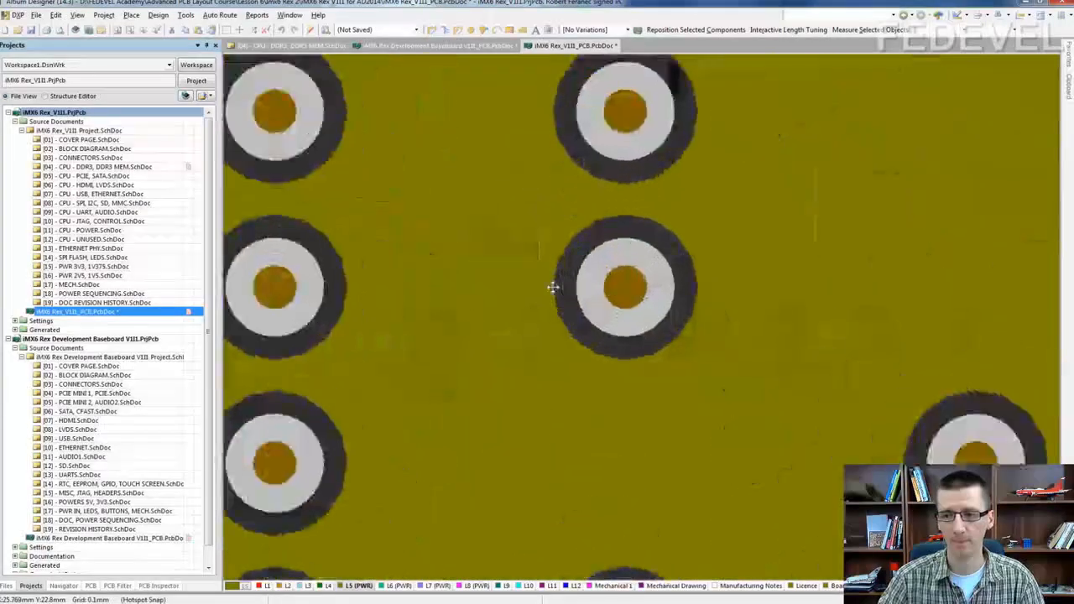
pyautogui.keyDown('ctrl'); pyautogui.scroll(-1, 553, 287); pyautogui.keyUp('ctrl')
pyautogui.moveTo(383, 279); pyautogui.dragTo(537, 257, button='right')
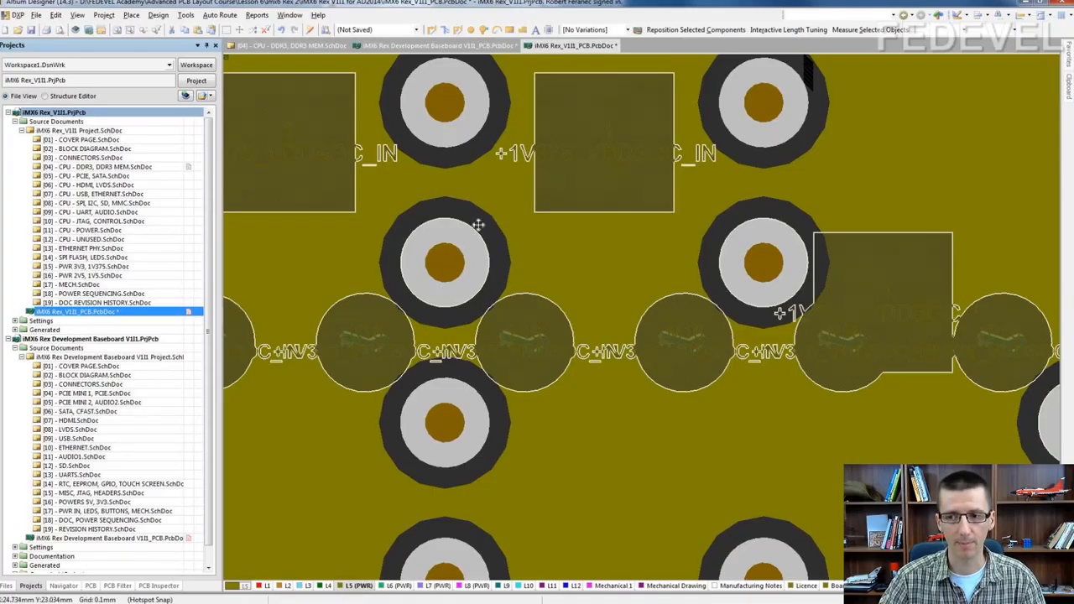
pyautogui.hotkey('shift', 's')
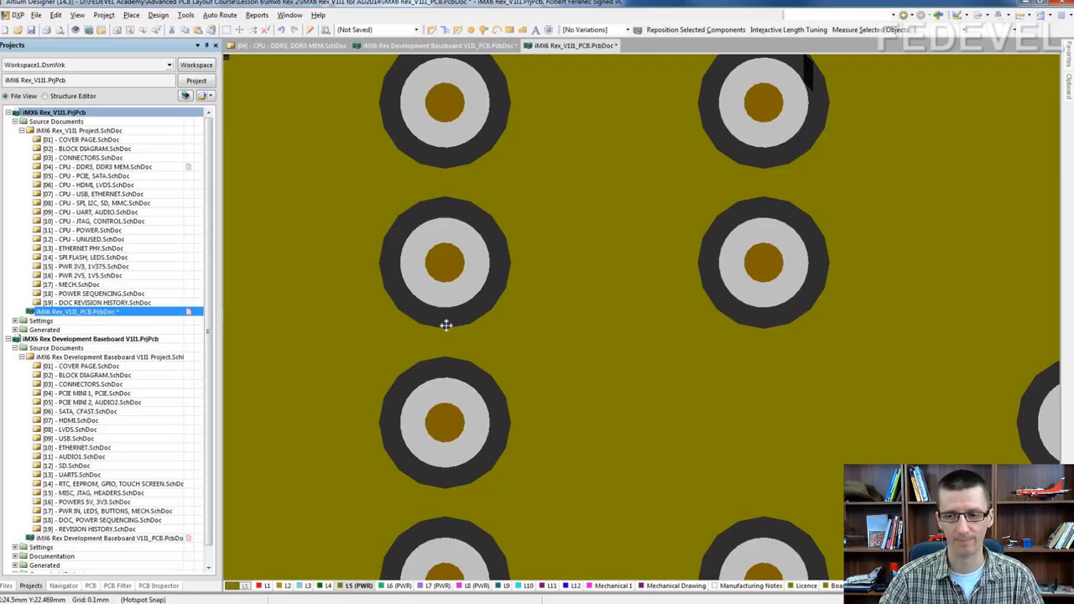
pyautogui.keyDown('ctrl'); pyautogui.scroll(-8, 398, 221); pyautogui.keyUp('ctrl')
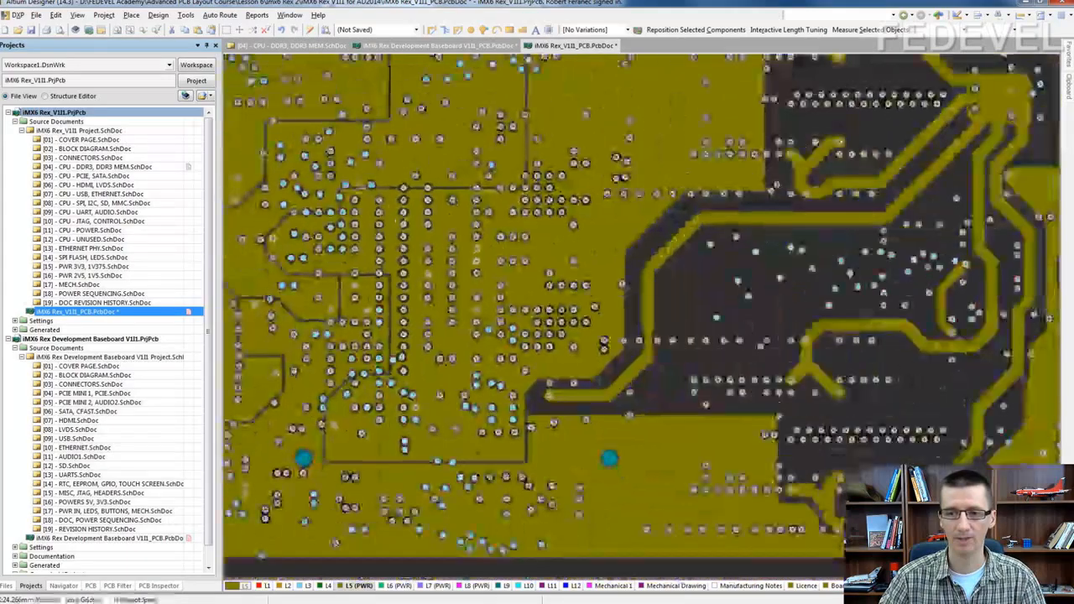
pyautogui.keyDown('ctrl'); pyautogui.scroll(-6, 354, 186); pyautogui.keyUp('ctrl')
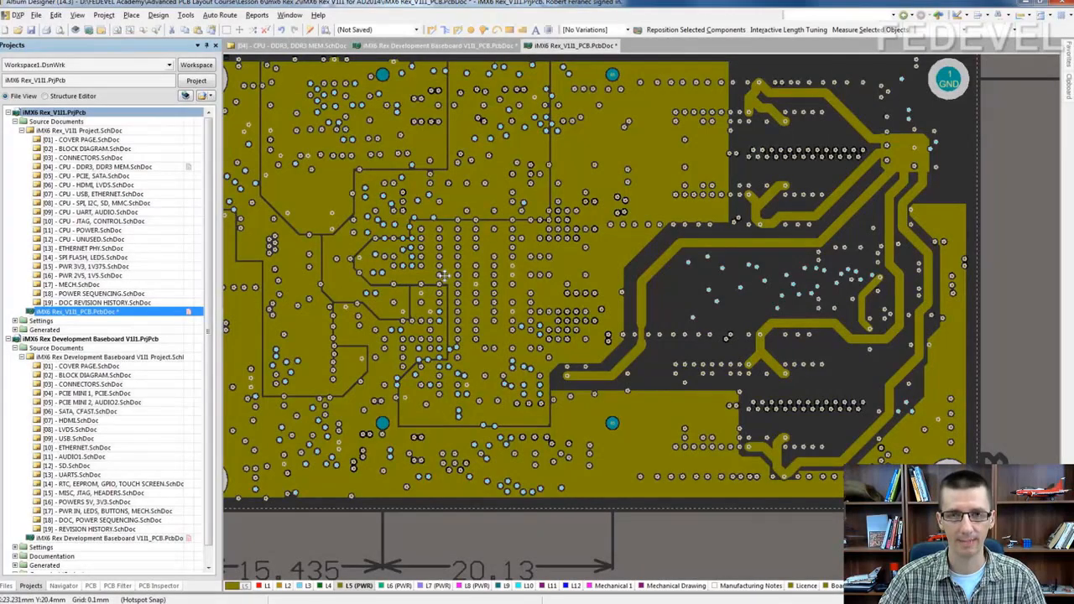
pyautogui.keyDown('ctrl'); pyautogui.scroll(2, 459, 241); pyautogui.keyUp('ctrl')
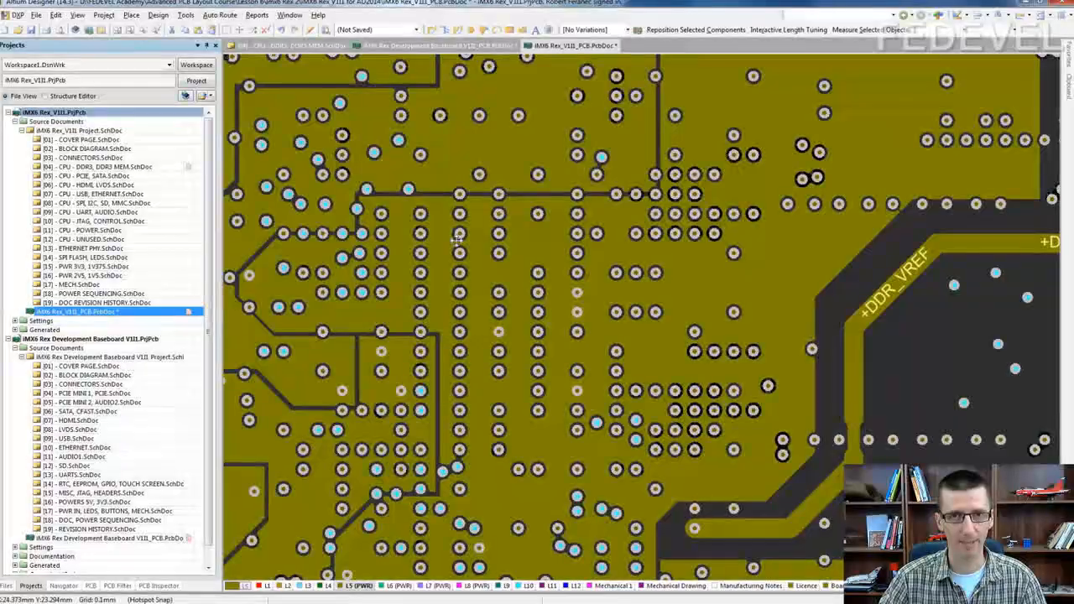
pyautogui.keyDown('ctrl'); pyautogui.scroll(5, 457, 240); pyautogui.keyUp('ctrl')
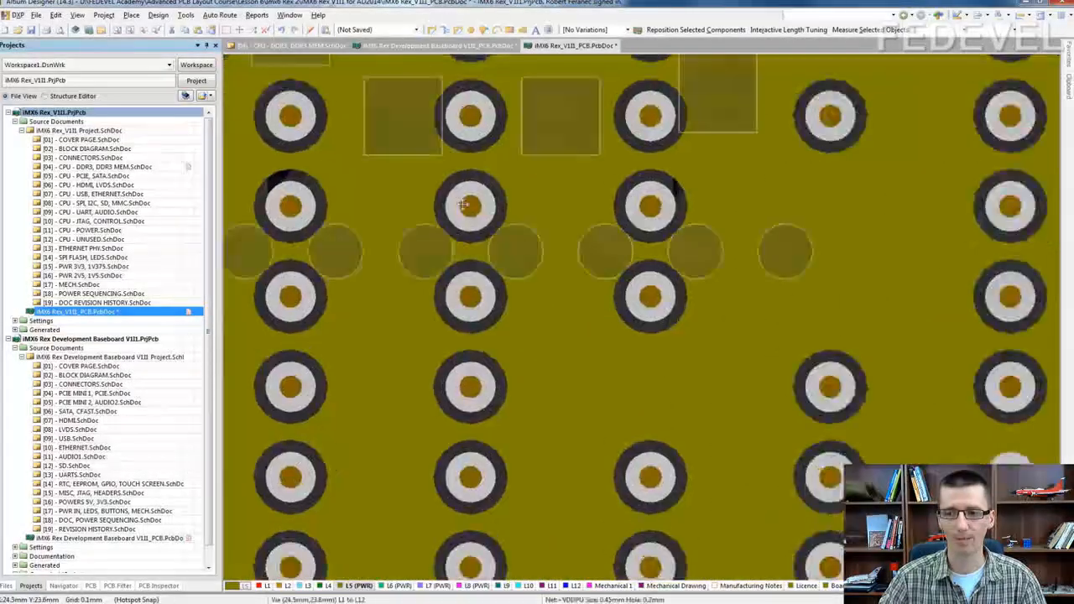
pyautogui.keyDown('ctrl'); pyautogui.scroll(3, 464, 204); pyautogui.keyUp('ctrl')
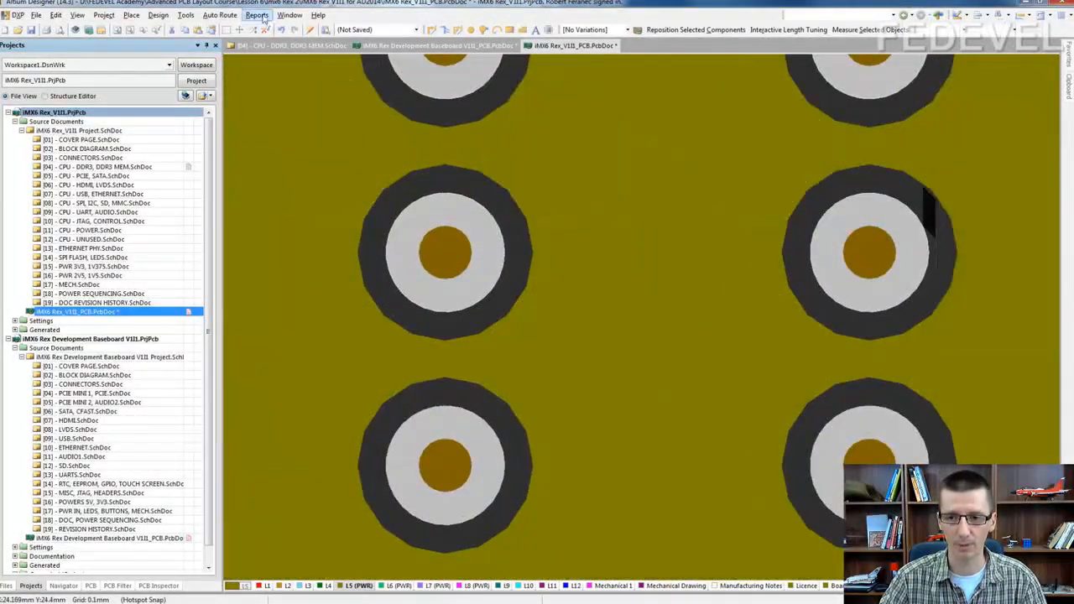
pyautogui.click(257, 15)
pyautogui.click(276, 107)
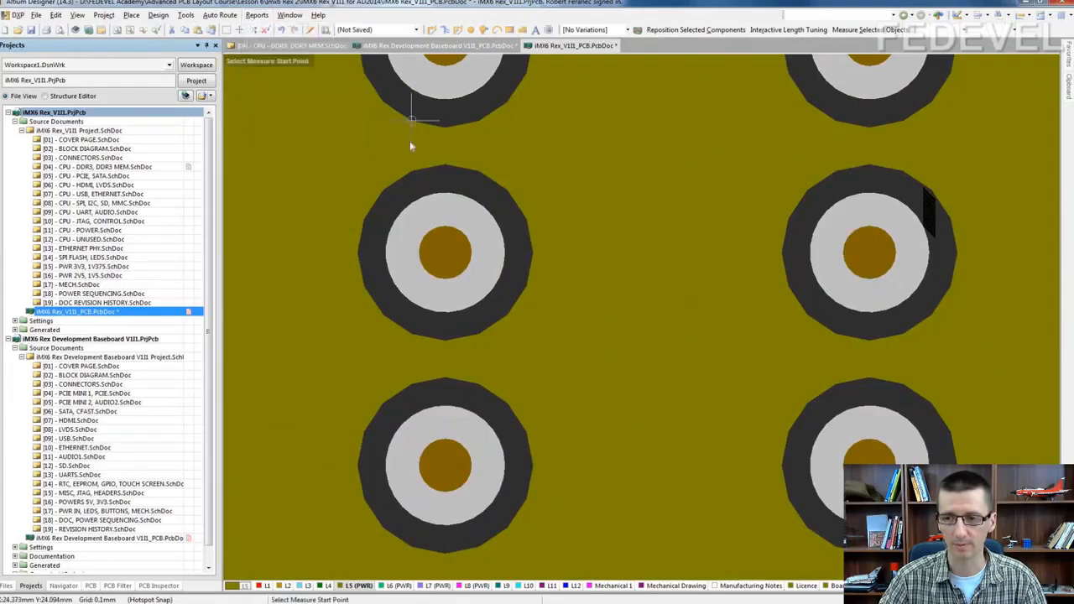
pyautogui.click(445, 164)
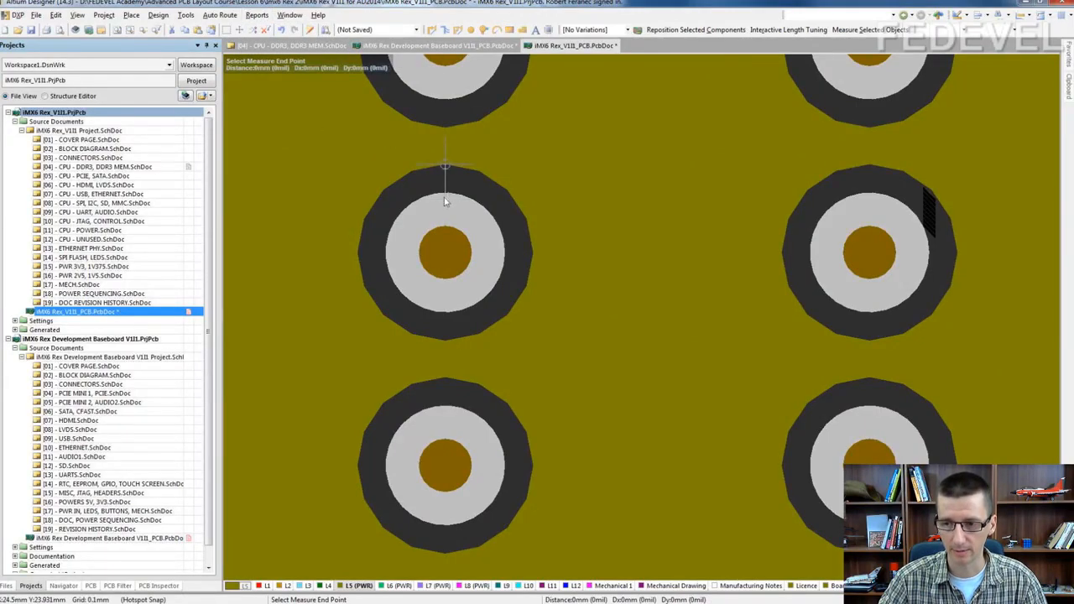
pyautogui.press('Escape')
pyautogui.scroll(3, 305, 141)
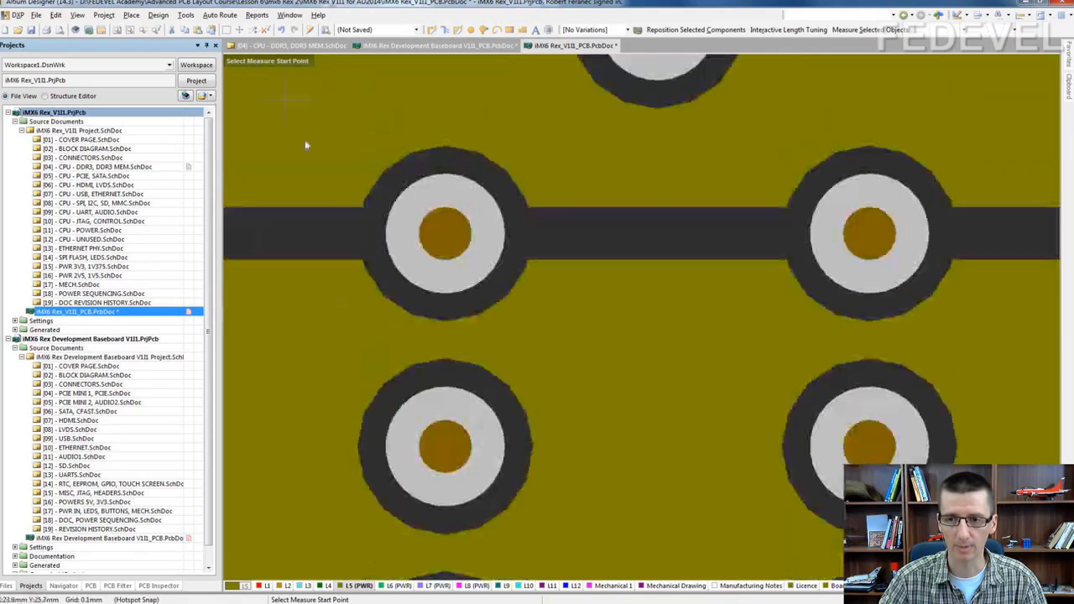
pyautogui.press('Escape')
# Step: Measure the primitive-to-primitive distance between a via just below the plane split and the surrounding L5 (PWR) polygon
pyautogui.click(257, 15)
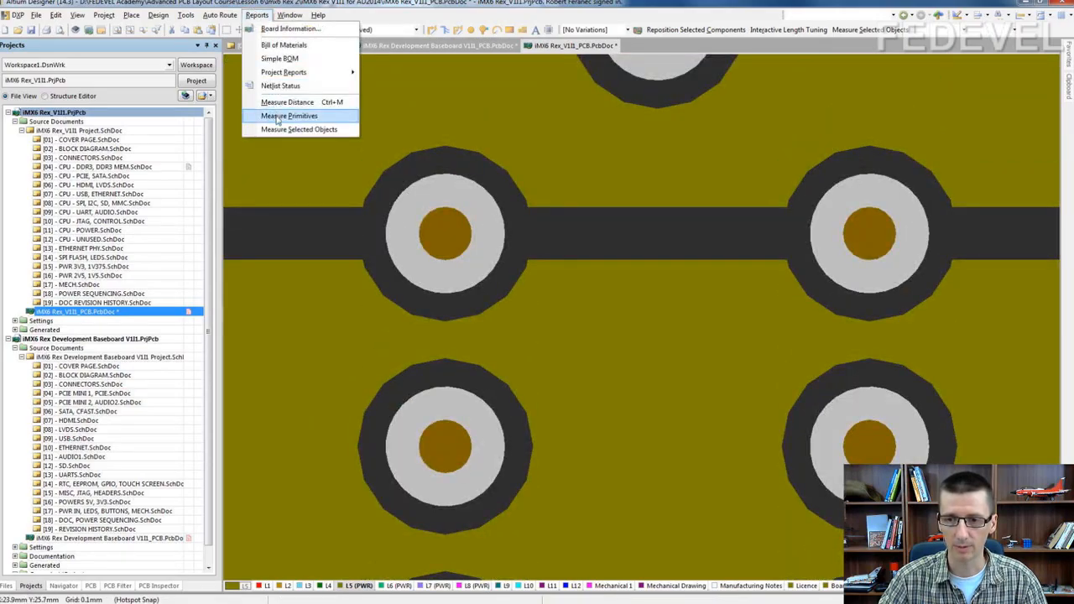
pyautogui.click(276, 116)
pyautogui.click(443, 443)
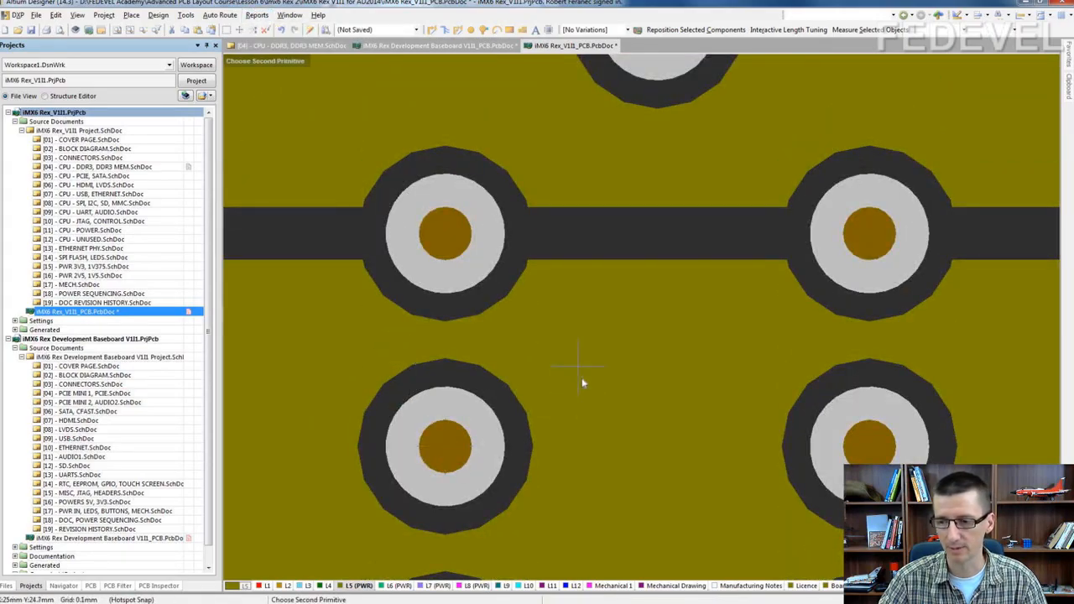
pyautogui.click(582, 381)
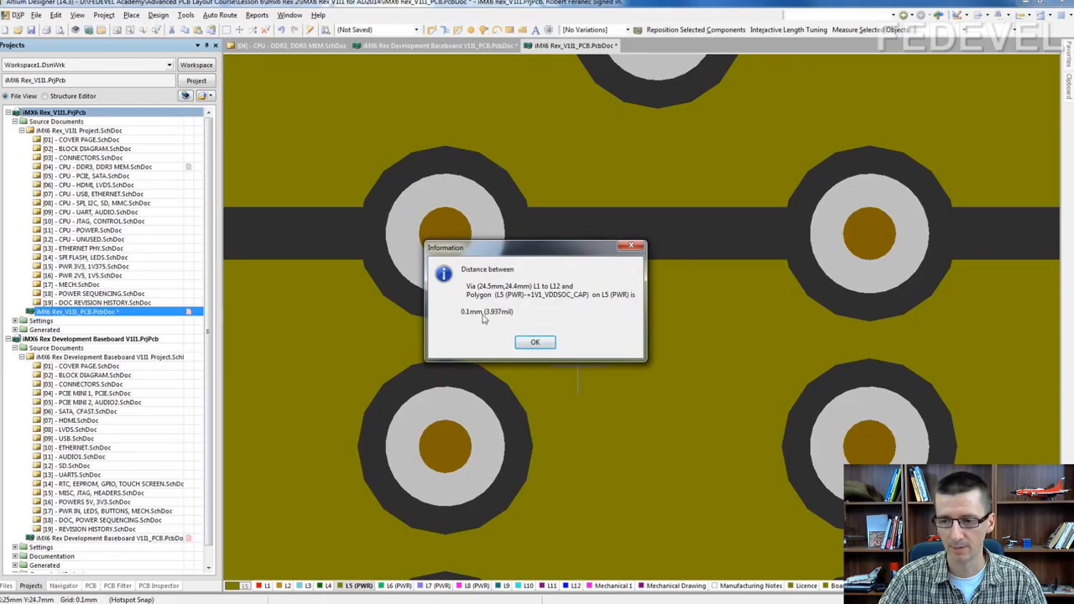
pyautogui.click(531, 343)
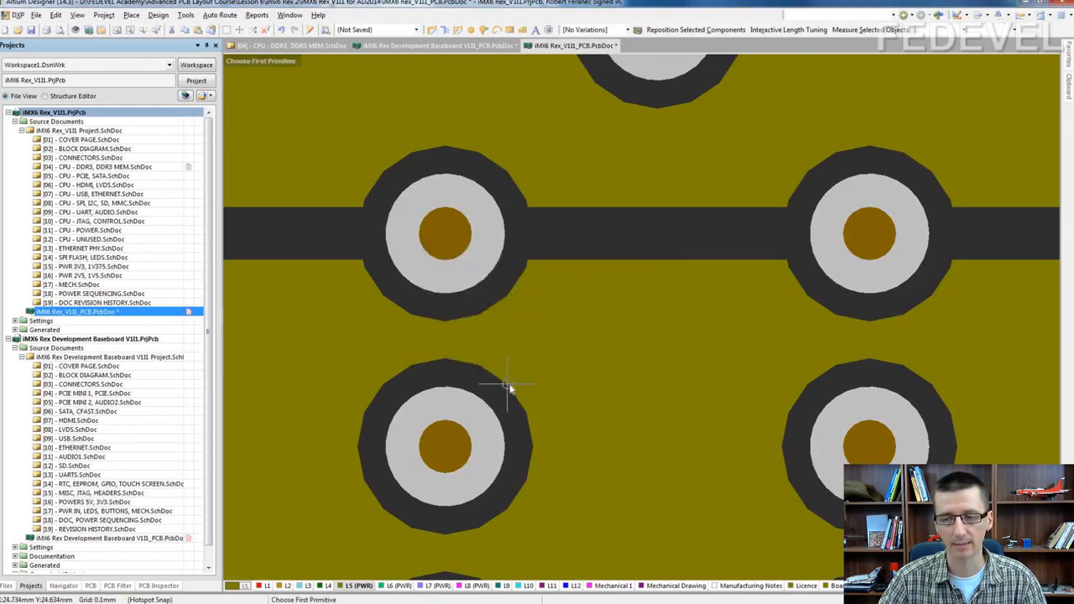
pyautogui.press('Escape')
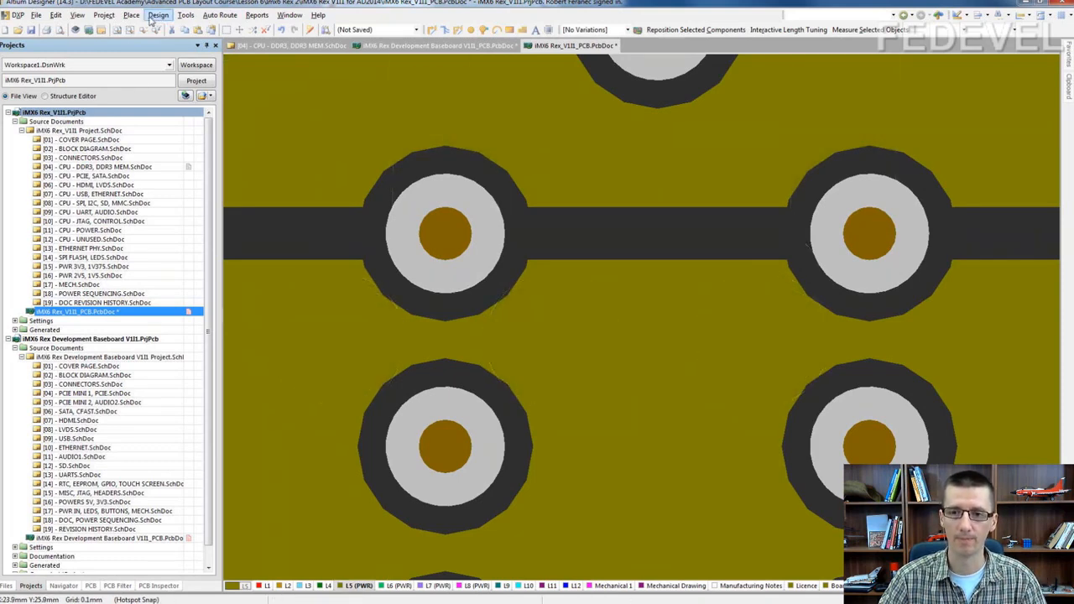
# Step: Create a new electrical clearance design rule named "Poly PWR to Via"
pyautogui.click(156, 15)
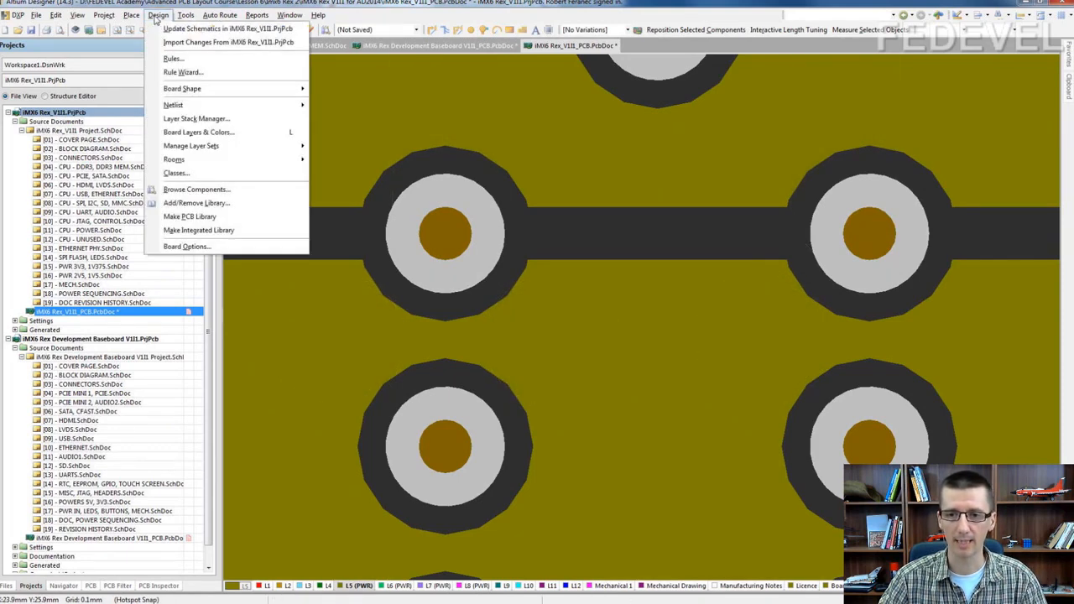
pyautogui.click(172, 59)
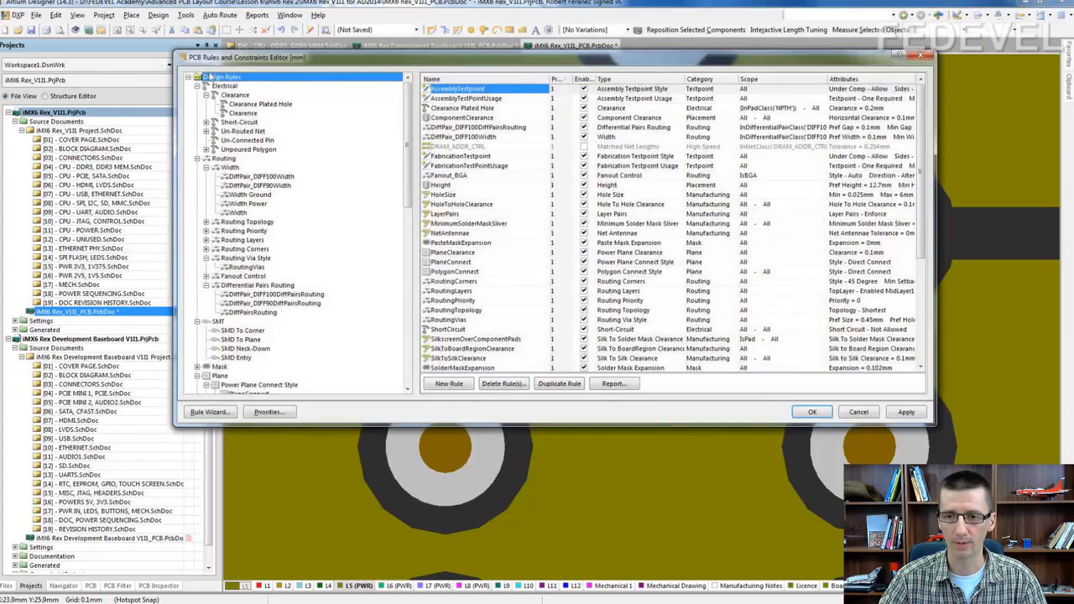
pyautogui.click(235, 95)
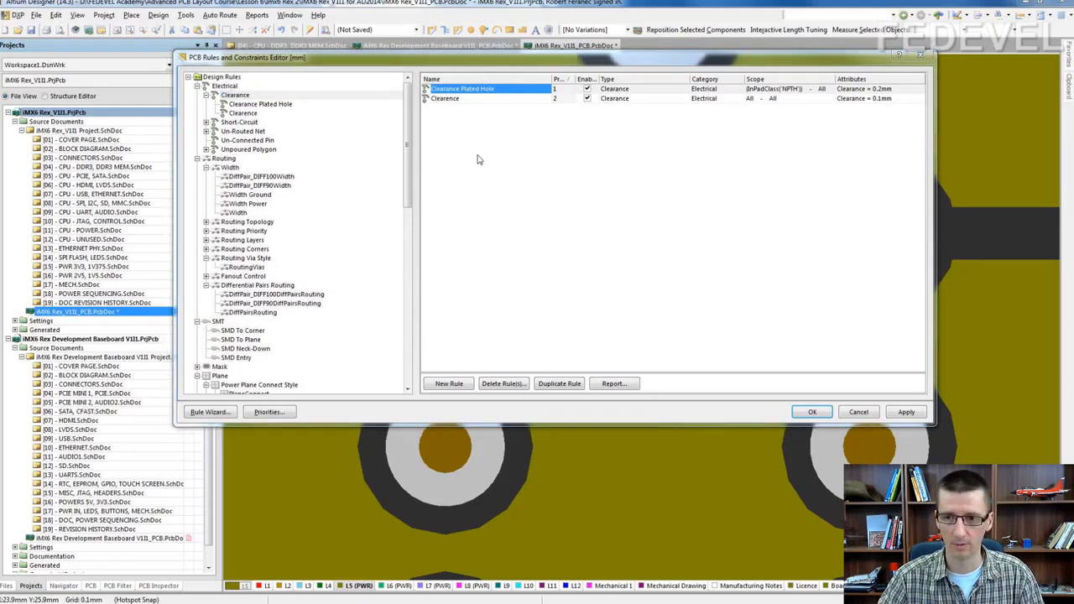
pyautogui.click(255, 96)
pyautogui.rightClick(255, 96)
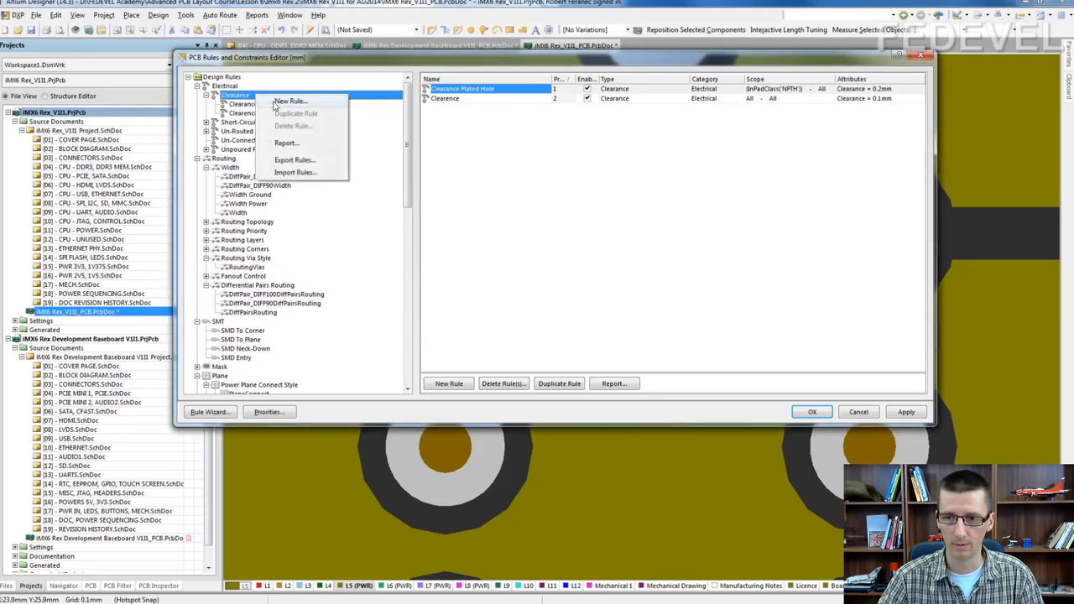
pyautogui.click(331, 102)
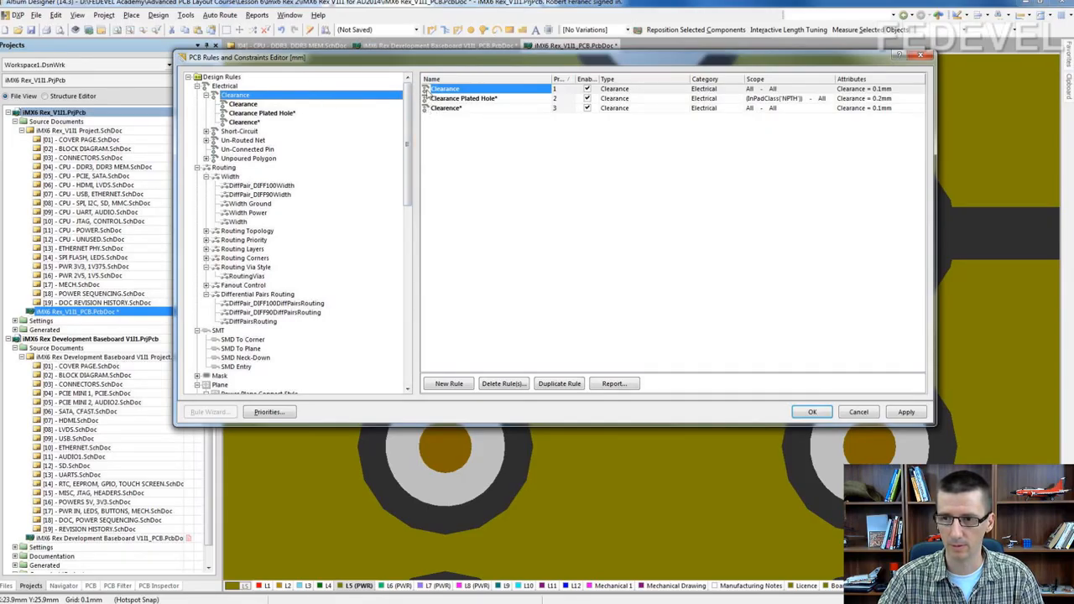
pyautogui.doubleClick(430, 89)
pyautogui.moveTo(493, 92); pyautogui.dragTo(423, 92)
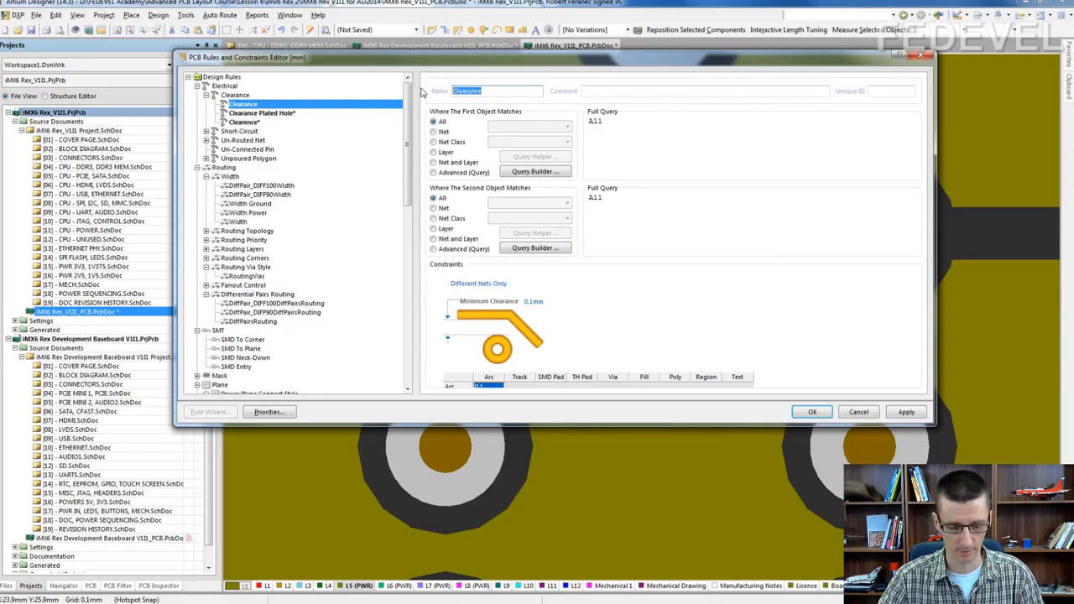
pyautogui.write('Poly PWR to Via')
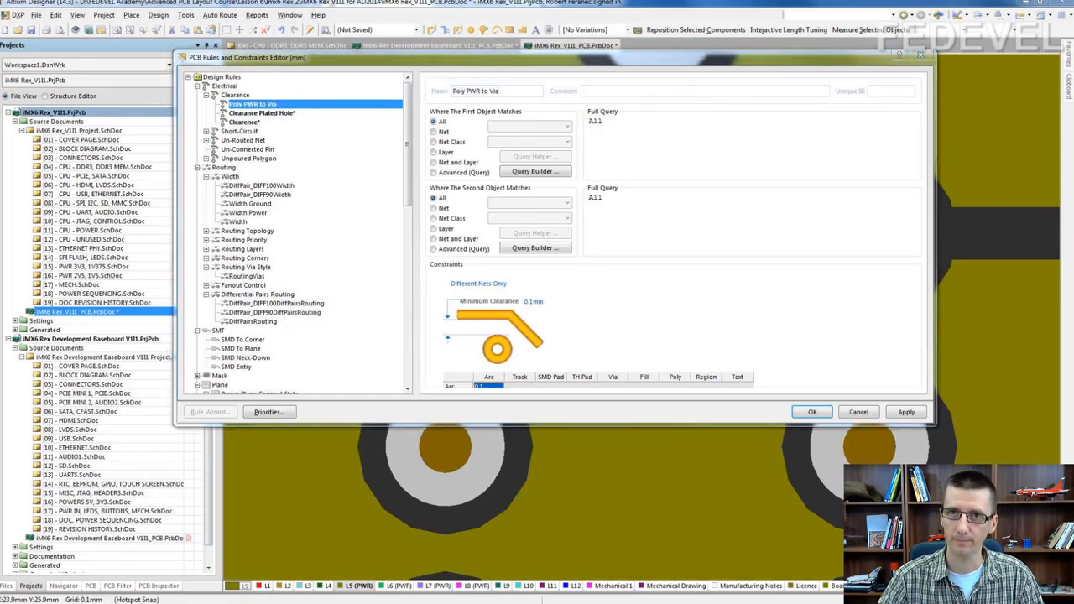
# Step: Scope the rule's first object to IsRegion on layers L5 (PWR), L6 (PWR), L7 (PWR) or L8 (PWR), and the second to IsVia
pyautogui.moveTo(630, 125); pyautogui.dragTo(529, 117)
pyautogui.write("IsRegion AND (OnLayer('L5 (PWR)') OR OnLayer('L6 (PWR)') OR OnLayer('L7 (PWR)') OR OnLayer('L8 (PWR)') )")
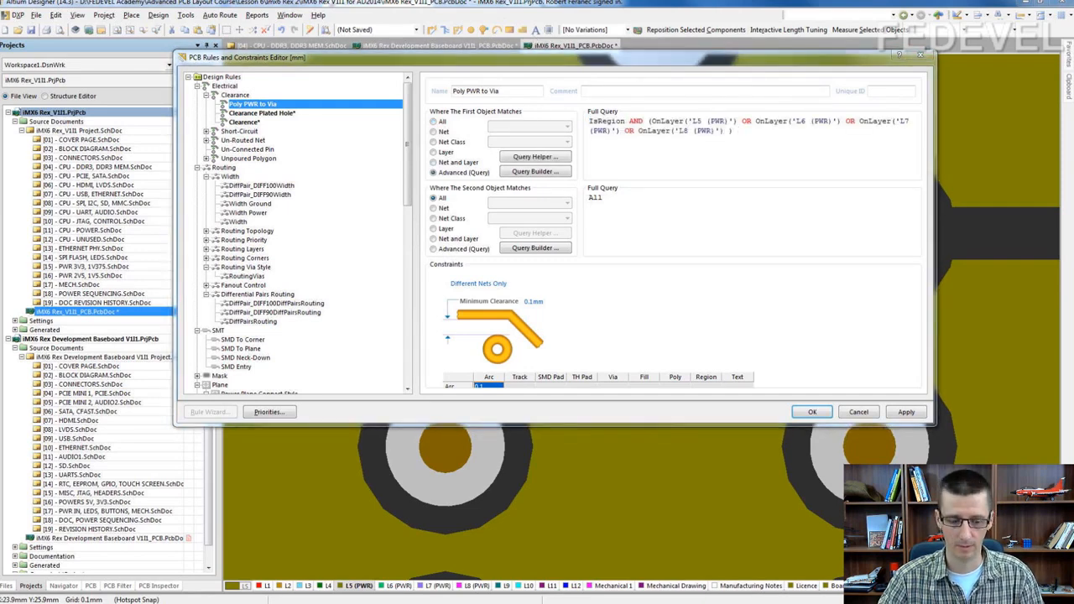
pyautogui.click(699, 227)
pyautogui.moveTo(648, 197); pyautogui.dragTo(538, 196)
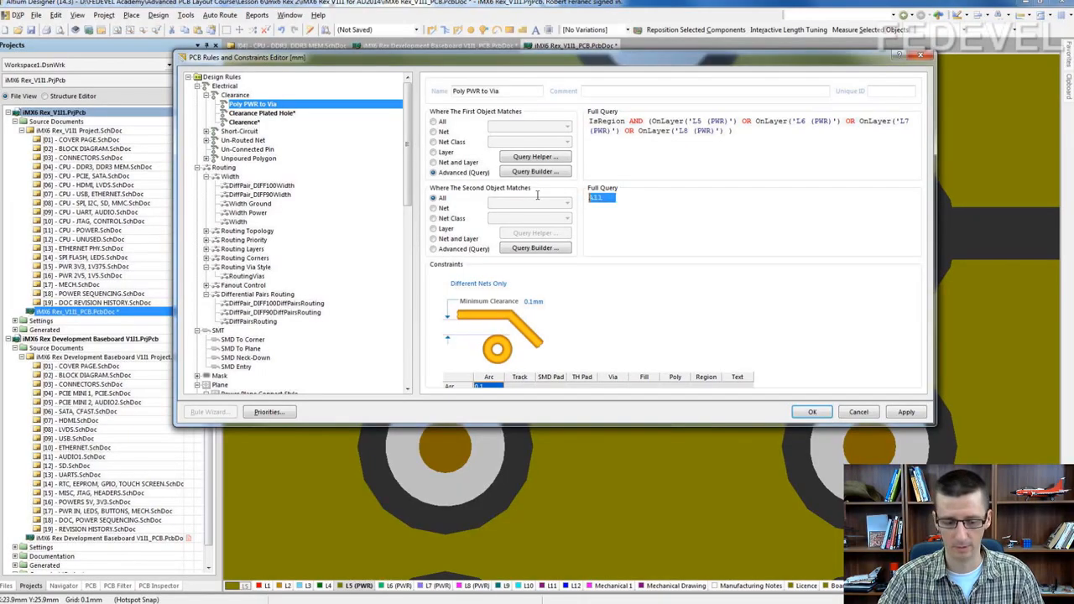
pyautogui.write('IsVia')
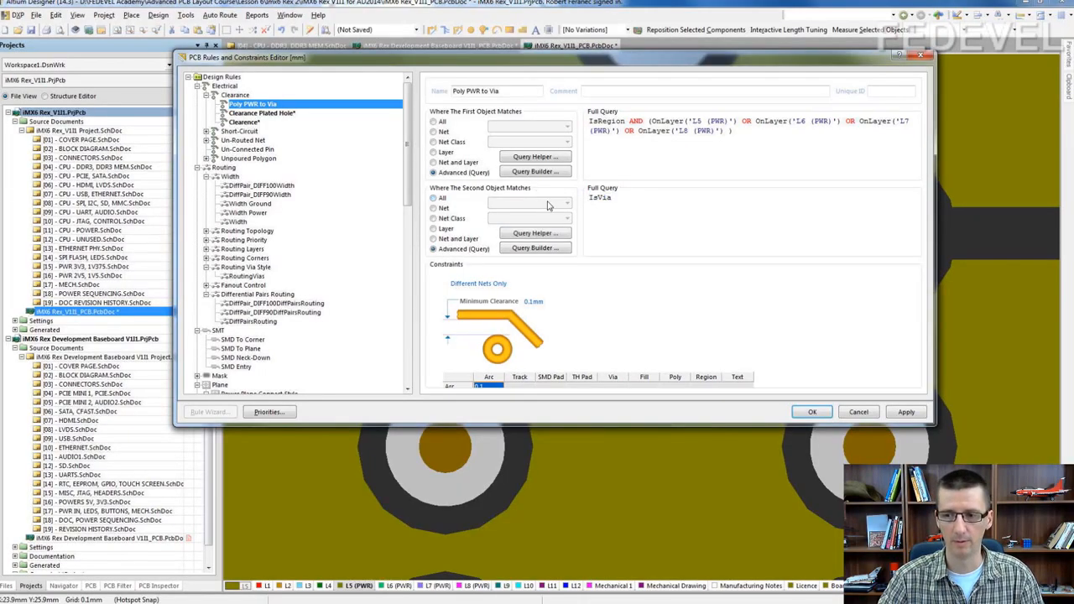
# Step: Set the rule's minimum clearance to 0.075 mm and accept the rule changes
pyautogui.click(534, 300)
pyautogui.write('0.075')
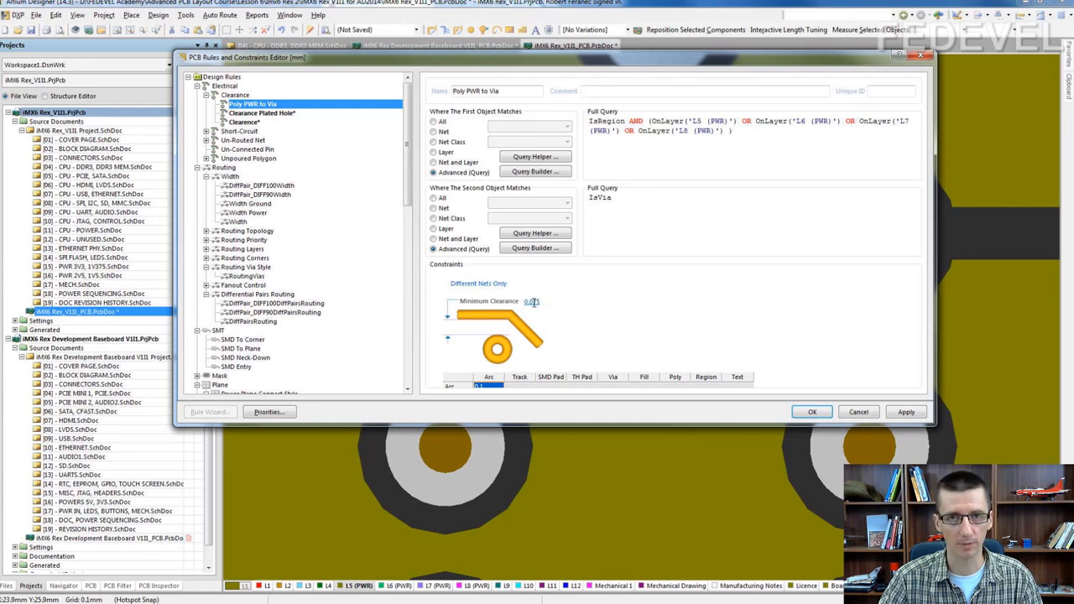
pyautogui.click(812, 412)
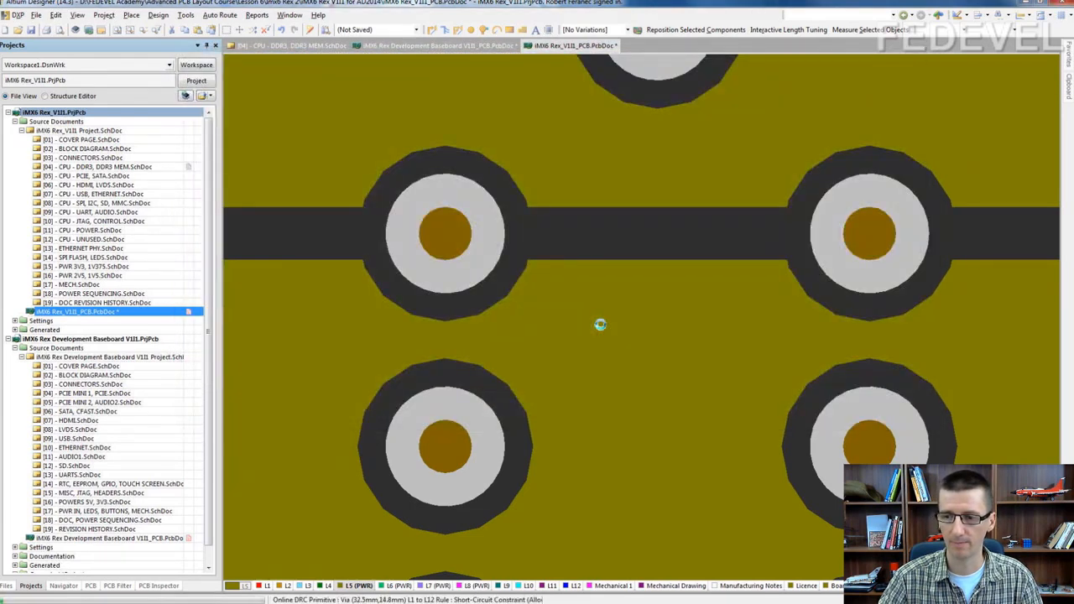
pyautogui.click(641, 344)
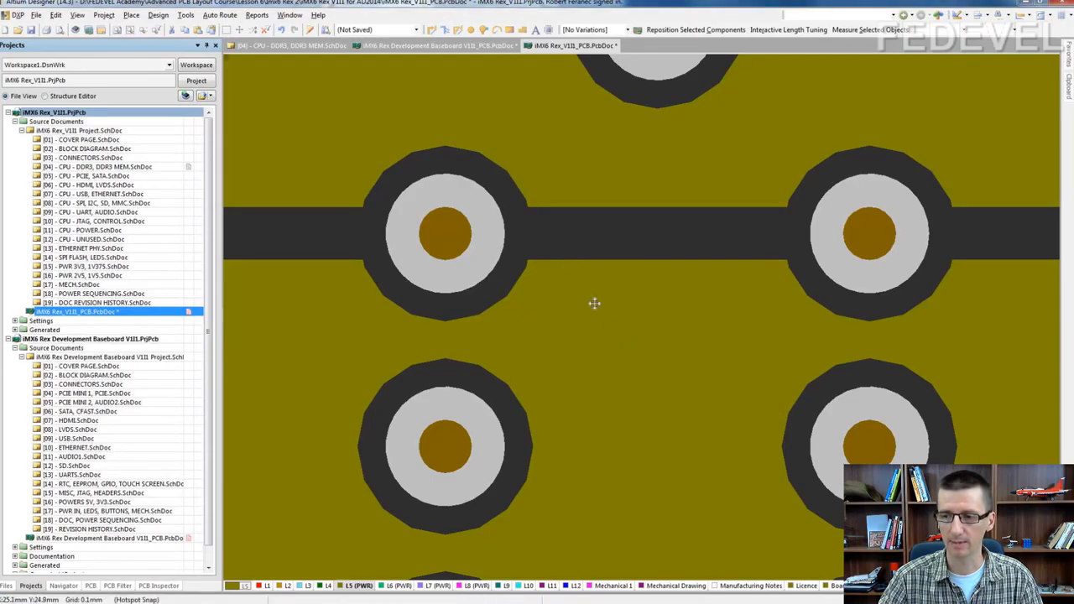
# Step: Rebuild all polygons on the board, cancelling the online design rule check
pyautogui.rightClick(514, 131)
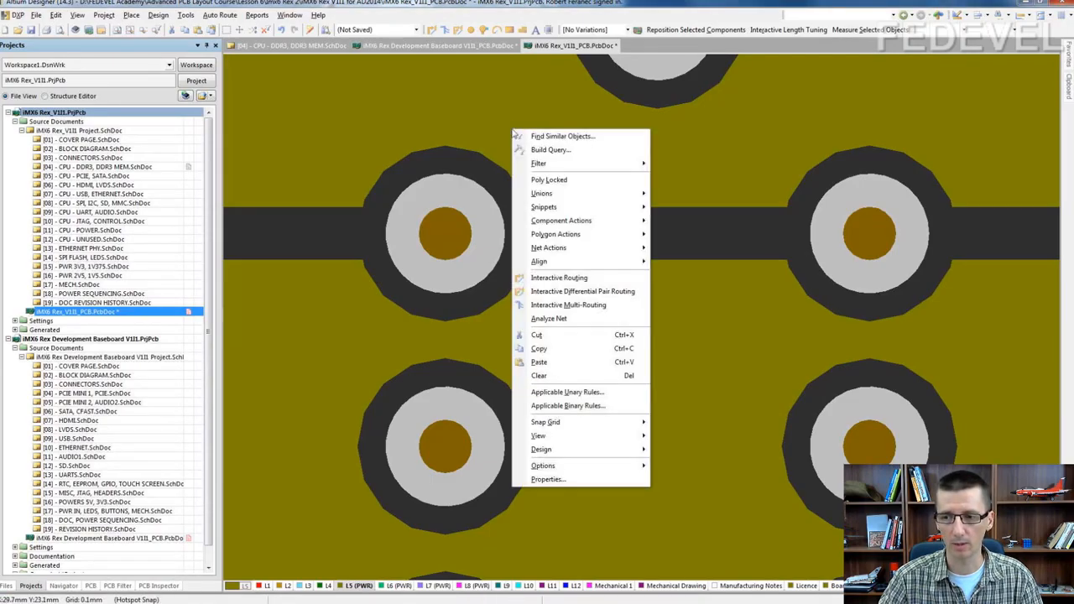
pyautogui.moveTo(558, 234)
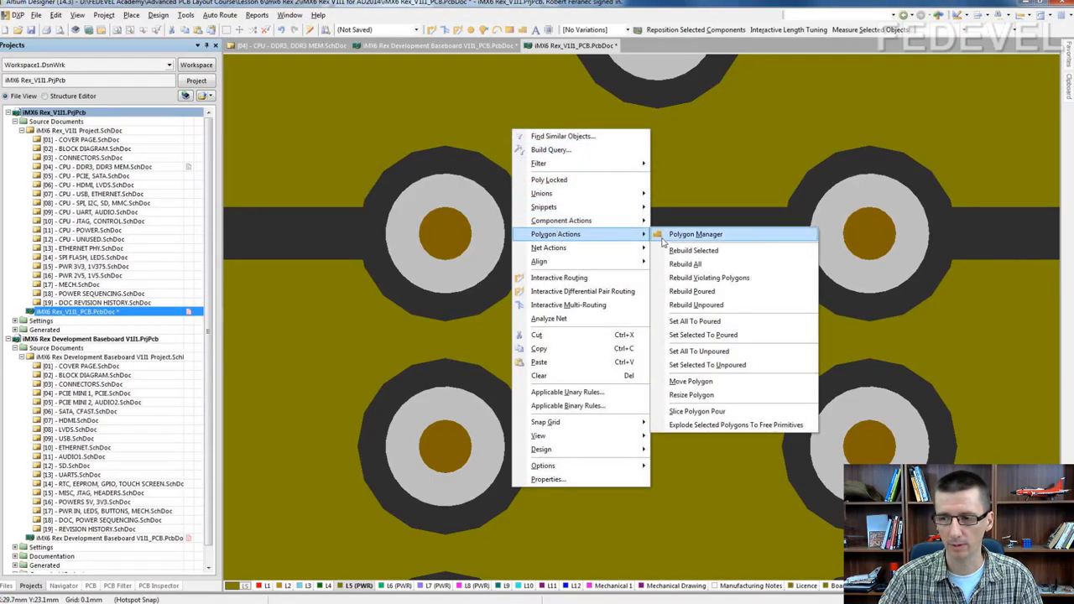
pyautogui.click(674, 264)
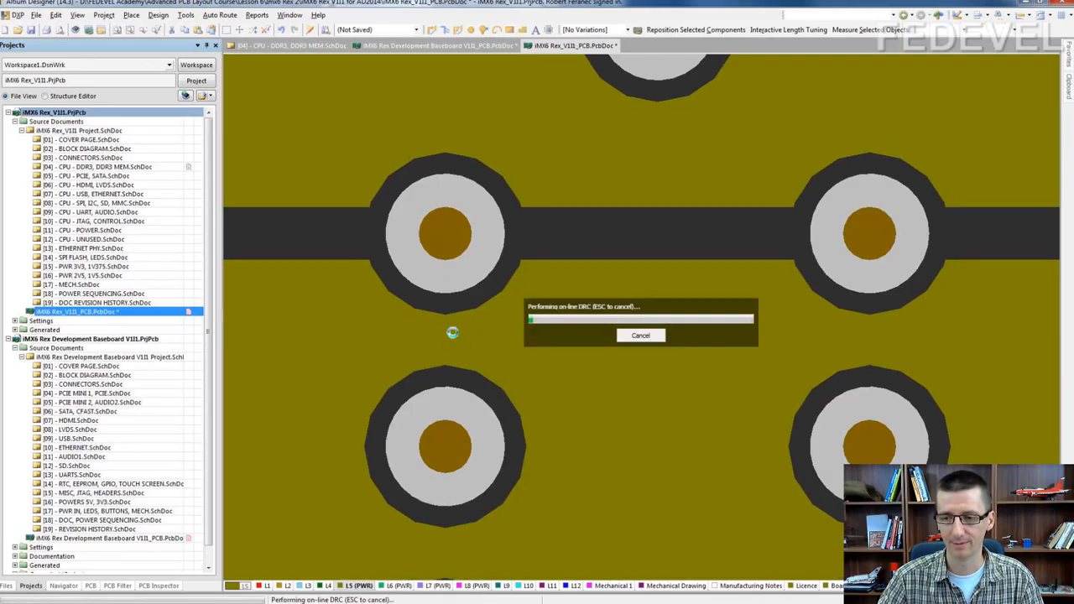
pyautogui.click(632, 343)
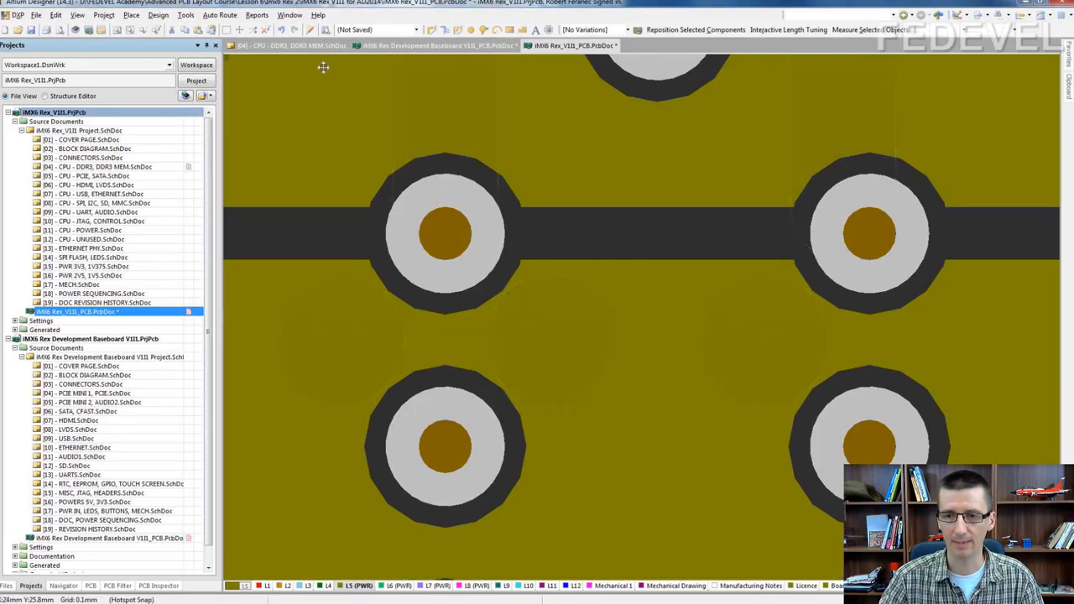
# Step: Measure the primitive-to-primitive distance between the via below the plane split and the rebuilt L5 (PWR) polygon
pyautogui.click(257, 15)
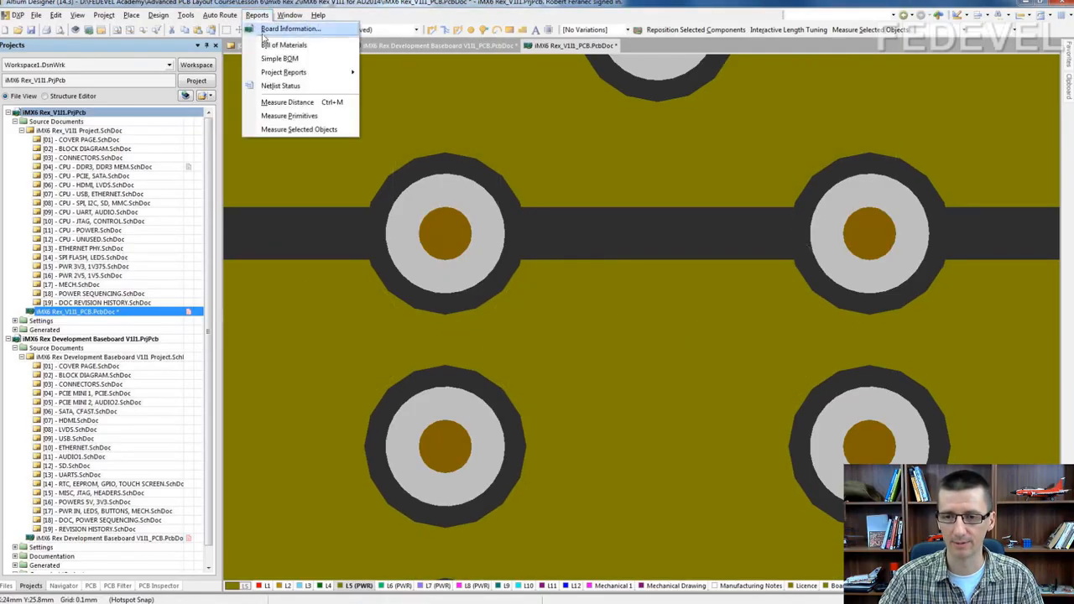
pyautogui.click(269, 120)
pyautogui.click(457, 442)
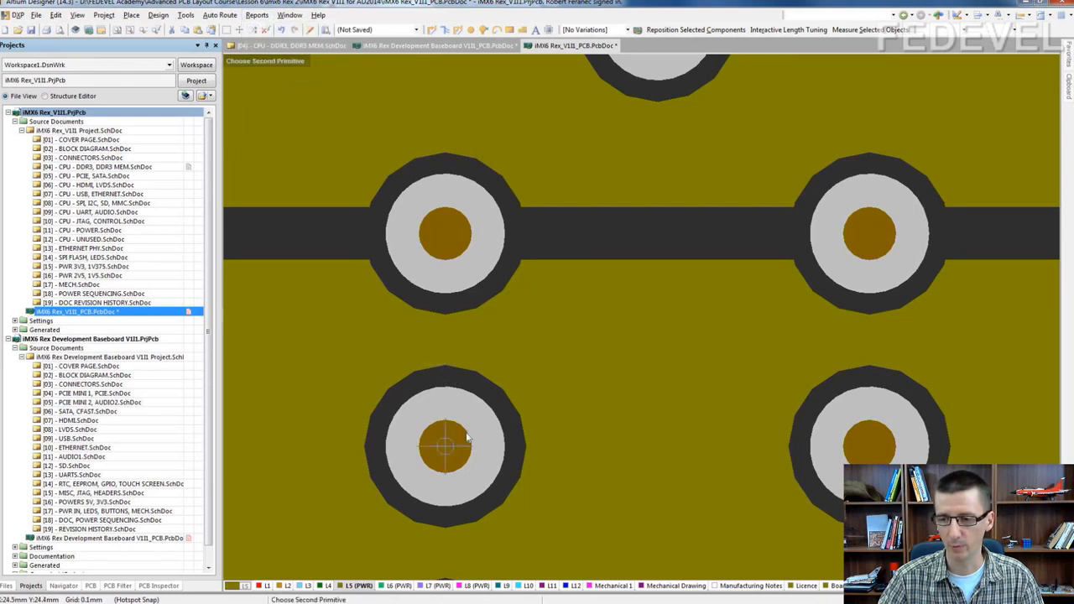
pyautogui.click(577, 368)
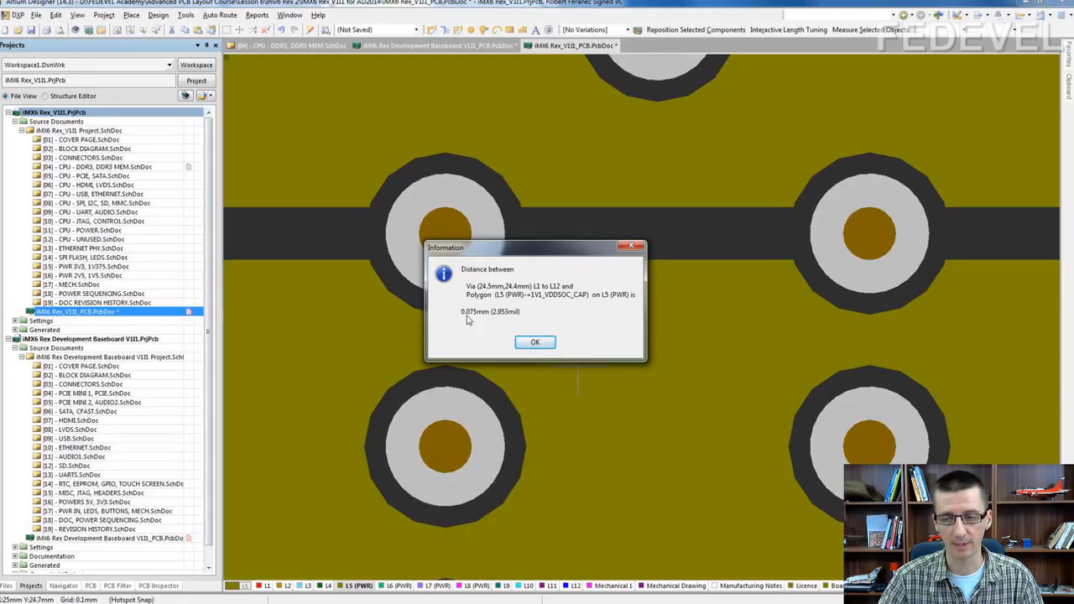
pyautogui.click(534, 341)
# Step: Examine the copper left between neighbouring vias below the plane split on L5 (PWR)
pyautogui.keyDown('ctrl'); pyautogui.scroll(-2, 402, 263); pyautogui.keyUp('ctrl')
pyautogui.keyDown('ctrl'); pyautogui.scroll(-2, 402, 263); pyautogui.keyUp('ctrl')
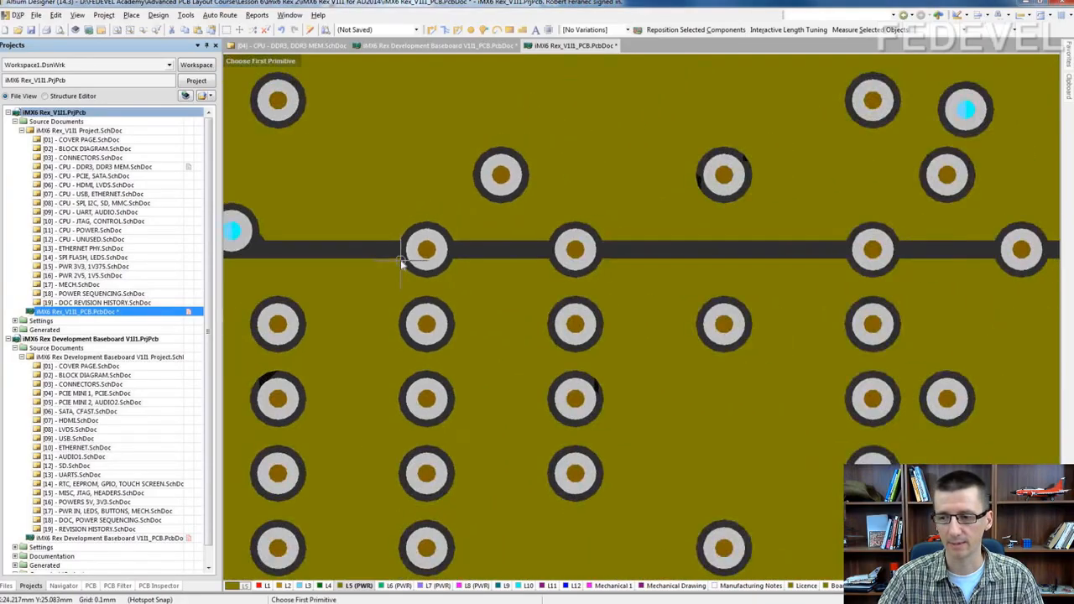
pyautogui.scroll(-3, 506, 304)
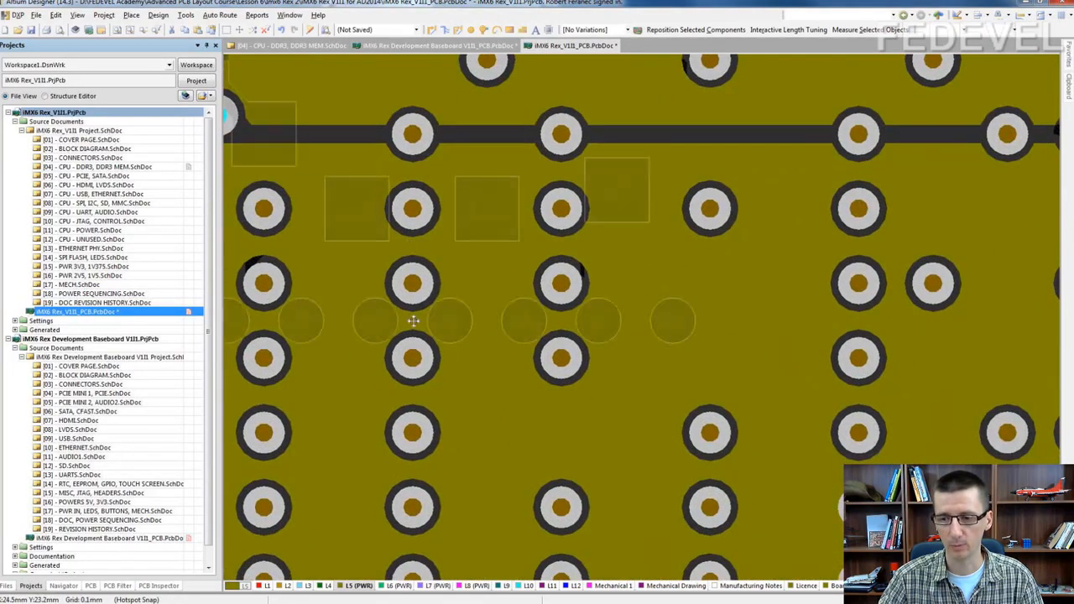
pyautogui.keyDown('ctrl'); pyautogui.scroll(3, 419, 326); pyautogui.keyUp('ctrl')
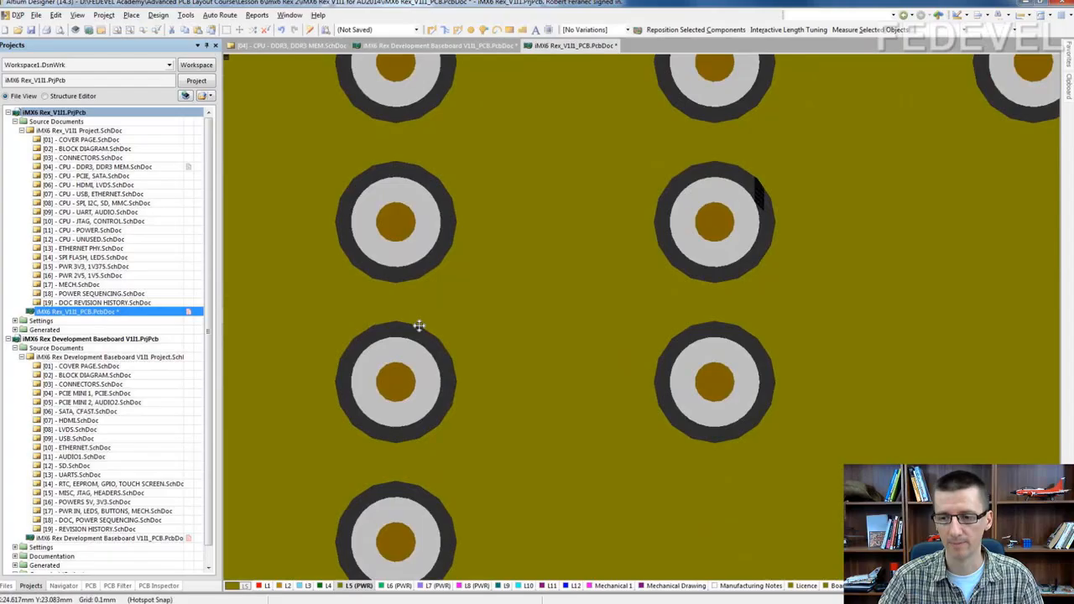
pyautogui.keyDown('ctrl'); pyautogui.scroll(-3, 419, 326); pyautogui.keyUp('ctrl')
pyautogui.moveTo(477, 263); pyautogui.dragTo(494, 352, button='right')
pyautogui.keyDown('ctrl'); pyautogui.scroll(2, 421, 227); pyautogui.keyUp('ctrl')
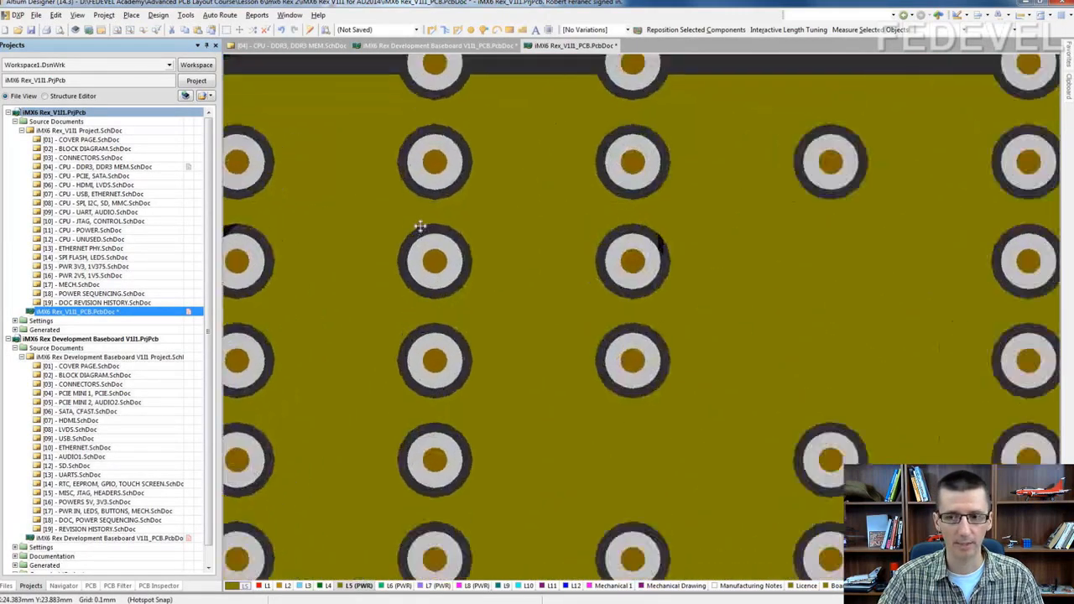
pyautogui.keyDown('ctrl'); pyautogui.scroll(1, 421, 227); pyautogui.keyUp('ctrl')
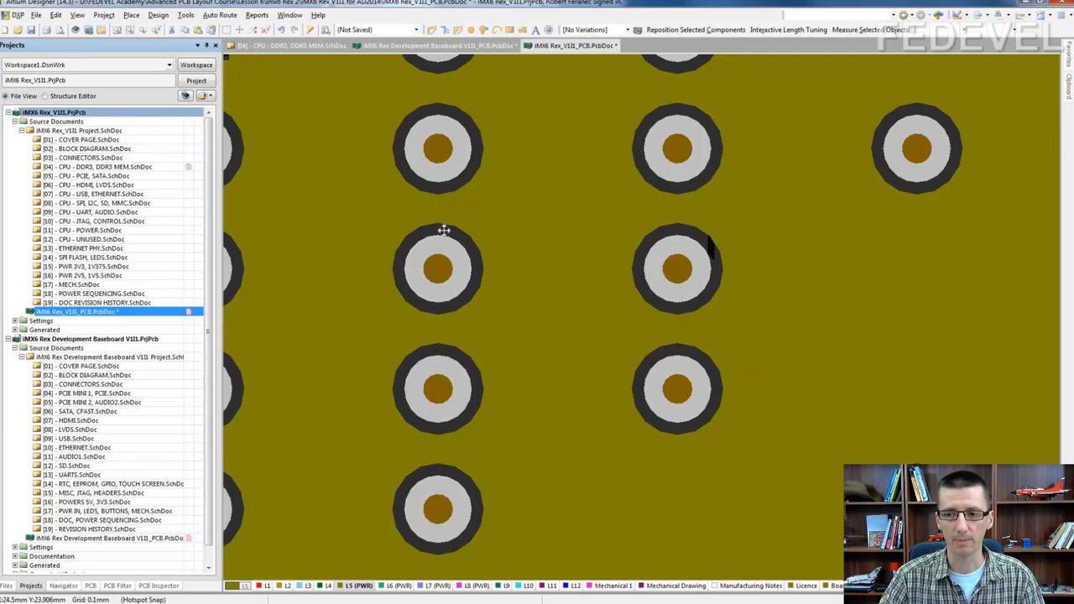
pyautogui.keyDown('ctrl'); pyautogui.scroll(2, 444, 230); pyautogui.keyUp('ctrl')
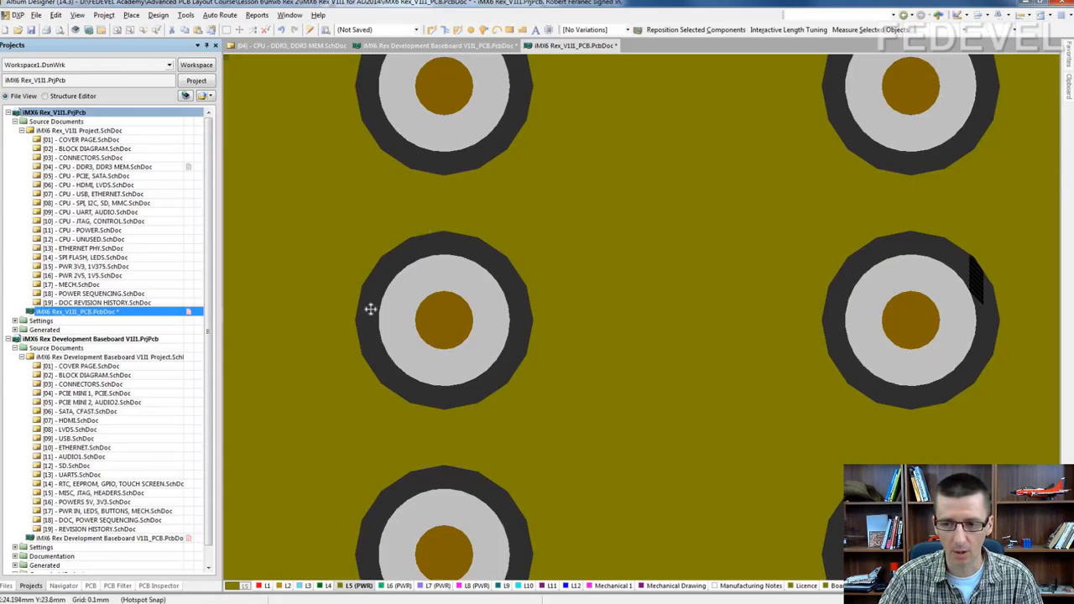
# Step: Compare the via clearance openings on L5 (PWR) with the same vias on L4, toggling the single-layer display mode
pyautogui.hotkey('shift', 's')
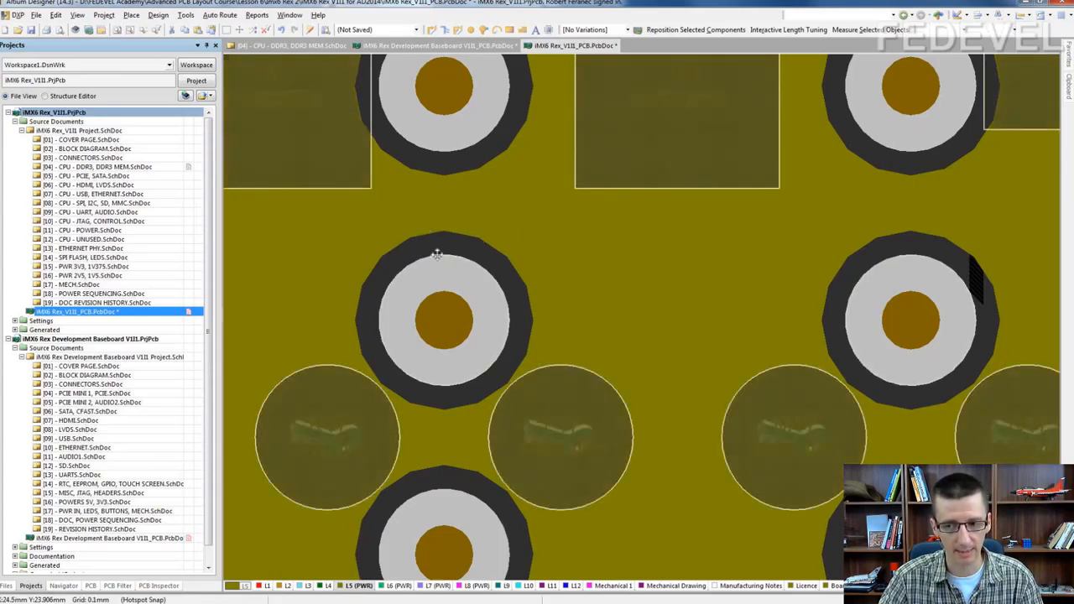
pyautogui.click(327, 586)
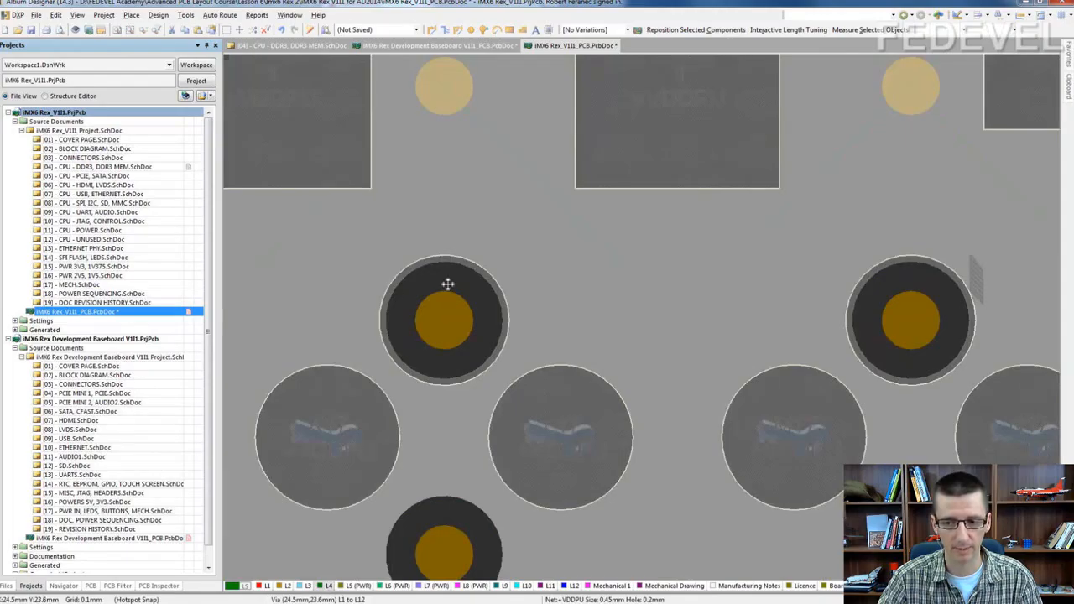
pyautogui.hotkey('shift', 's')
pyautogui.click(358, 586)
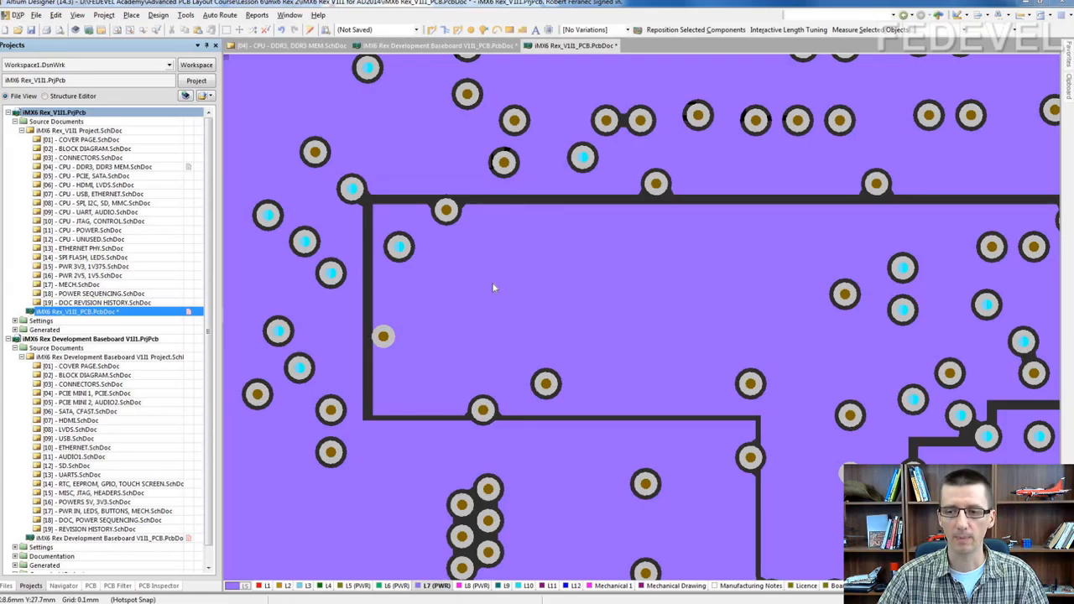
# Step: Examine the plane split and nearby vias on L7 (PWR), and view the available snap grid sizes
pyautogui.keyDown('ctrl'); pyautogui.scroll(1, 493, 288); pyautogui.keyUp('ctrl')
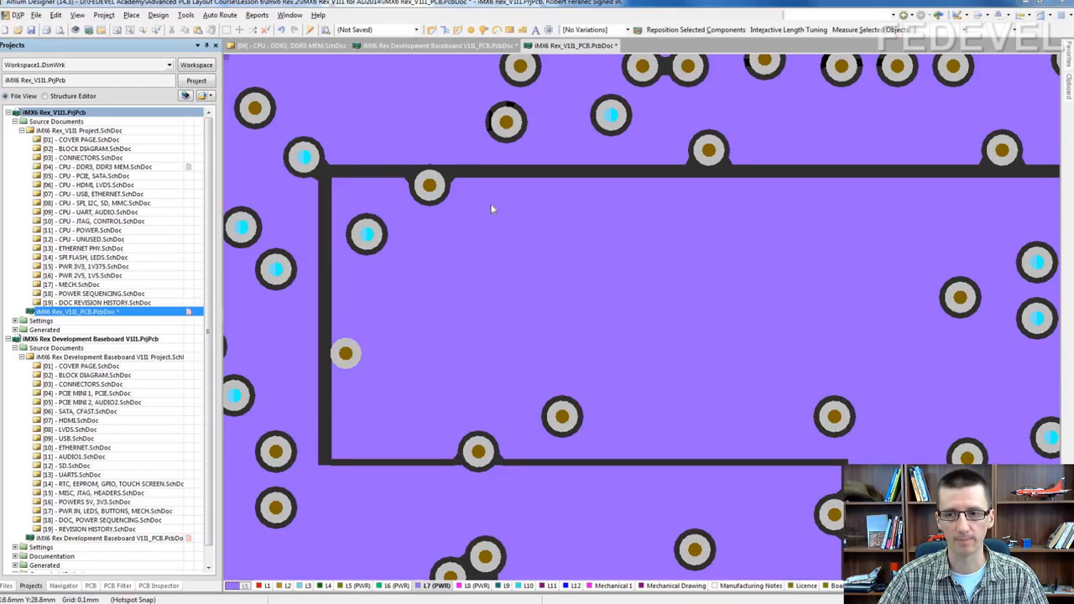
pyautogui.moveTo(501, 348); pyautogui.dragTo(506, 374, button='right')
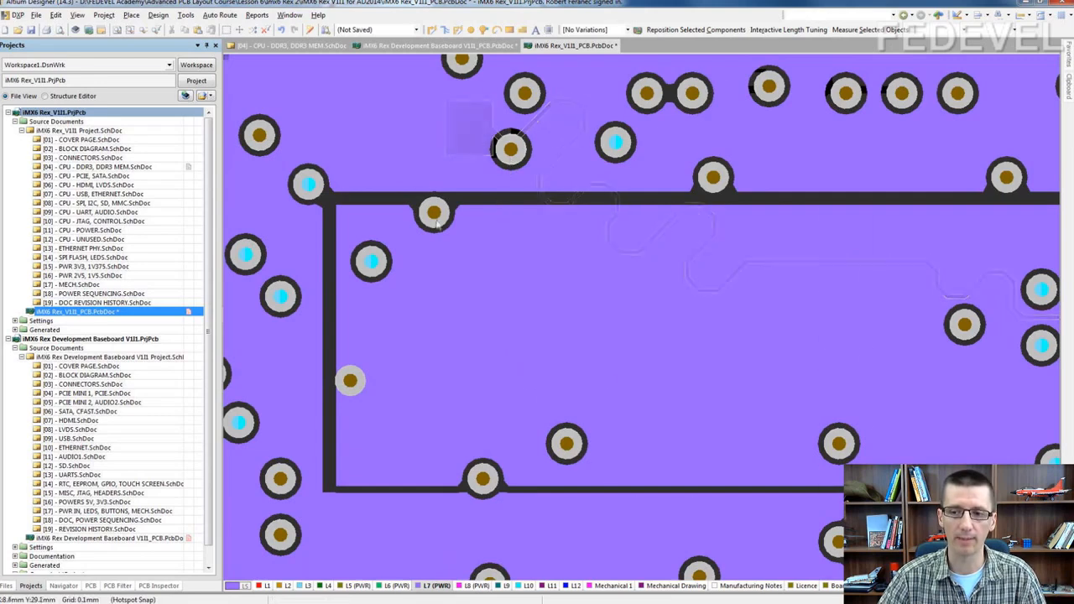
pyautogui.keyDown('ctrl'); pyautogui.scroll(2, 335, 245); pyautogui.keyUp('ctrl')
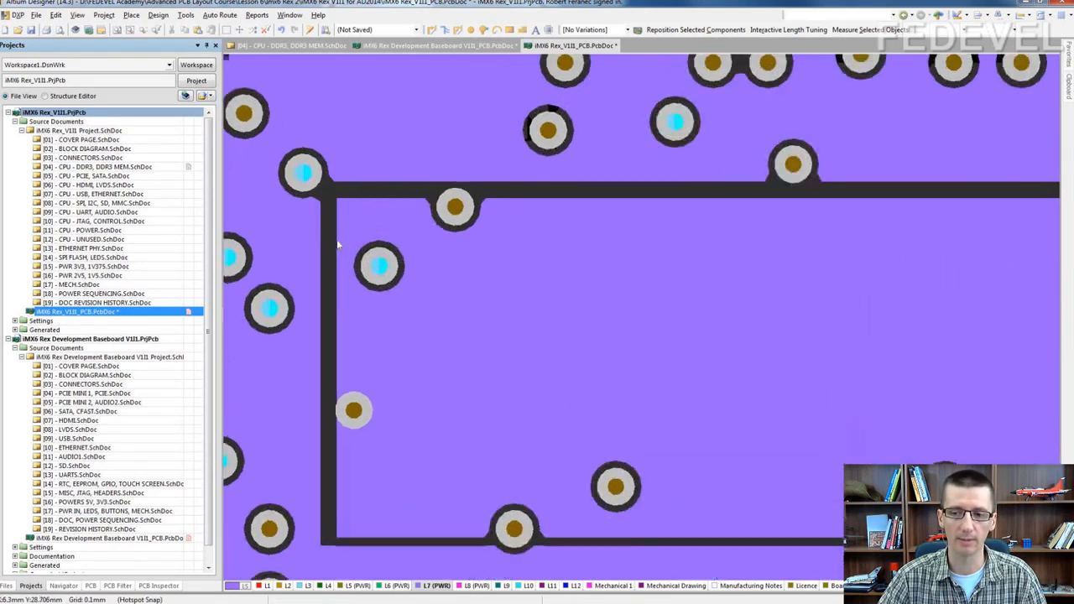
pyautogui.rightClick(330, 224)
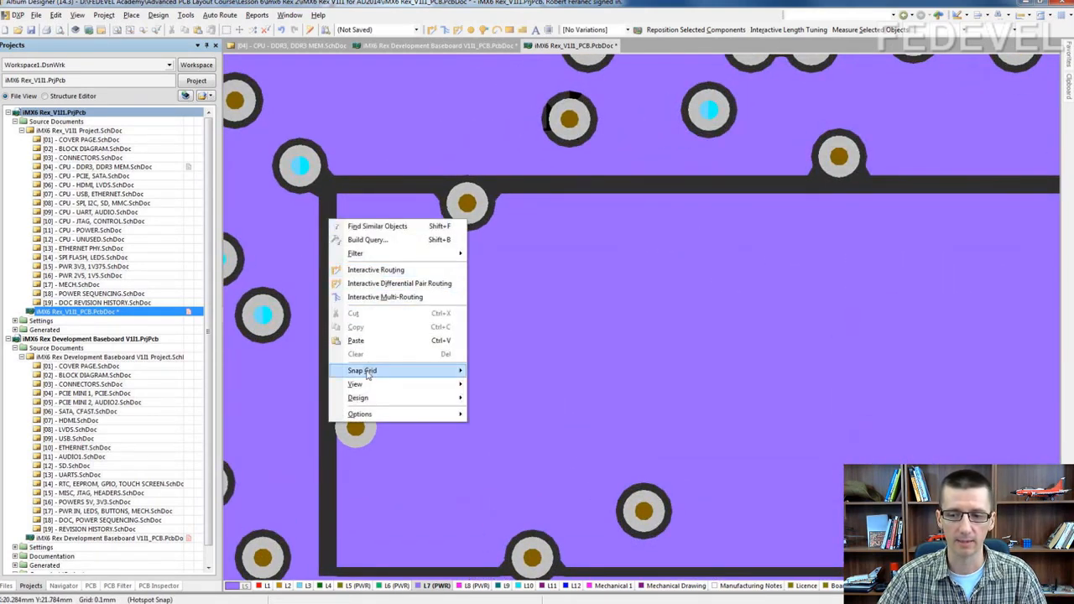
pyautogui.moveTo(367, 375)
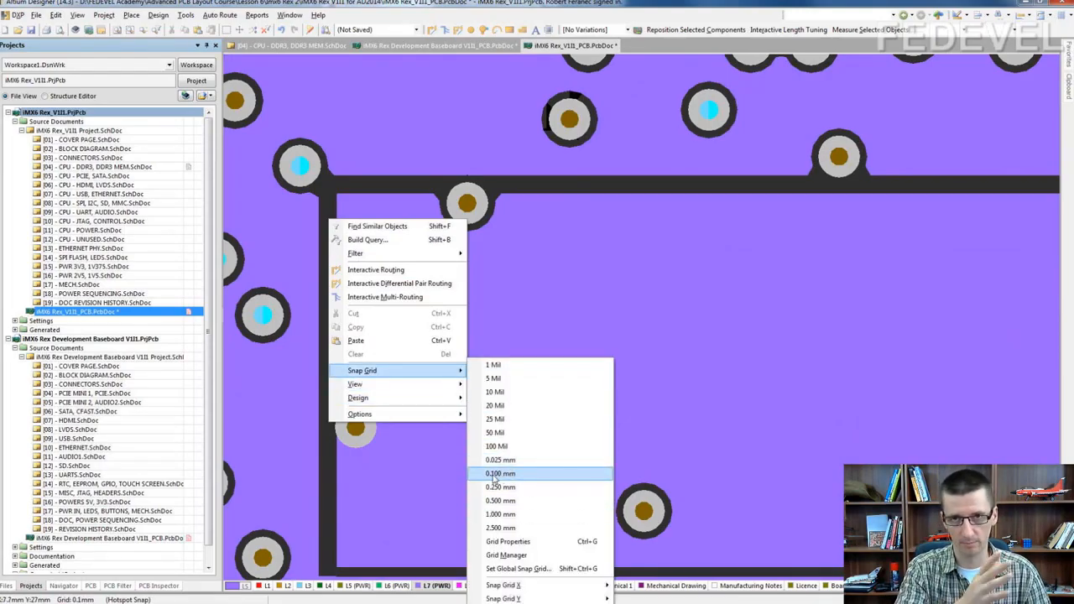
pyautogui.click(411, 189)
pyautogui.moveTo(520, 492); pyautogui.dragTo(501, 293, button='right')
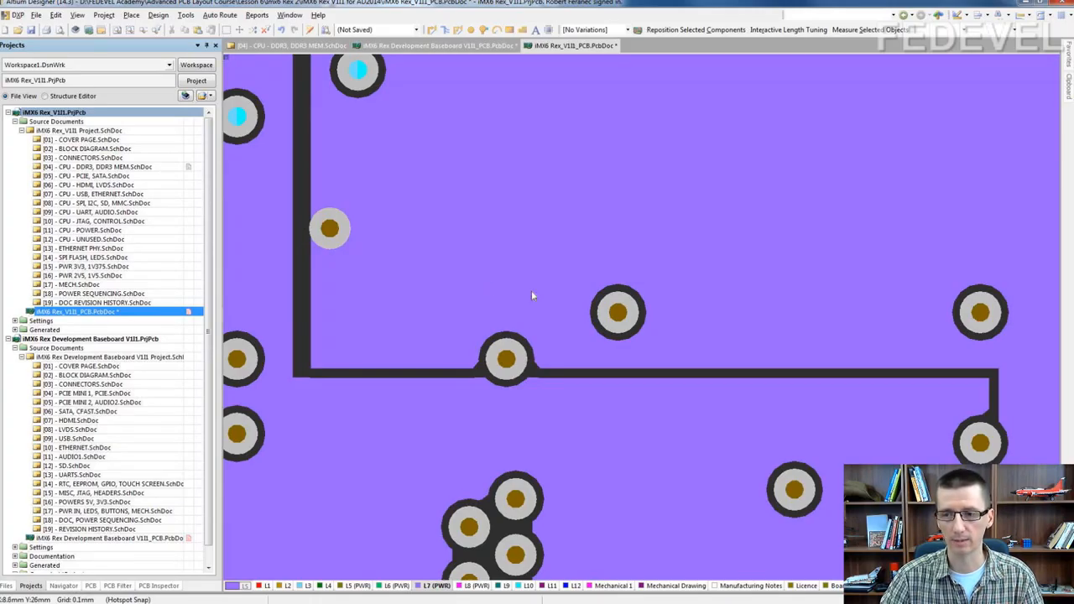
# Step: Select the polygons on either side of the plane split on L7 (PWR) in turn to see their extents
pyautogui.moveTo(719, 336); pyautogui.dragTo(628, 258, button='right')
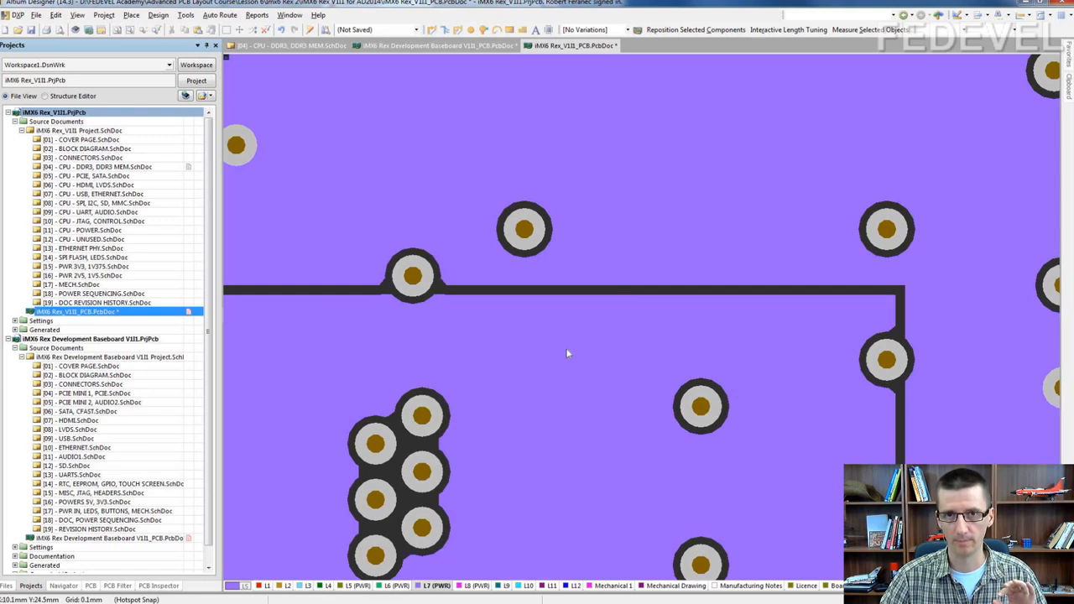
pyautogui.moveTo(567, 354); pyautogui.dragTo(674, 357, button='right')
pyautogui.click(659, 323)
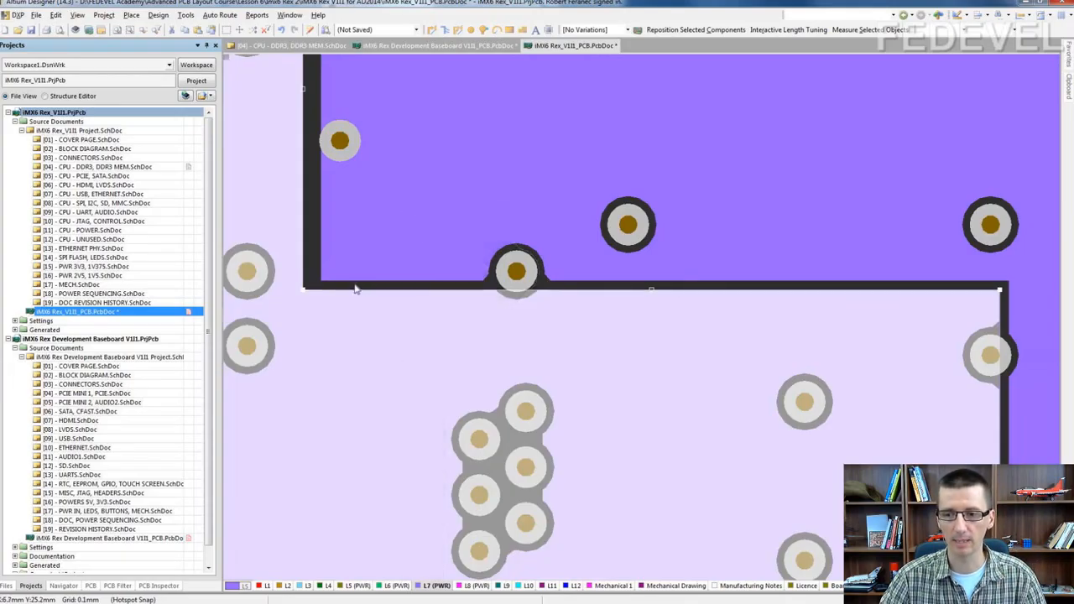
pyautogui.click(727, 236)
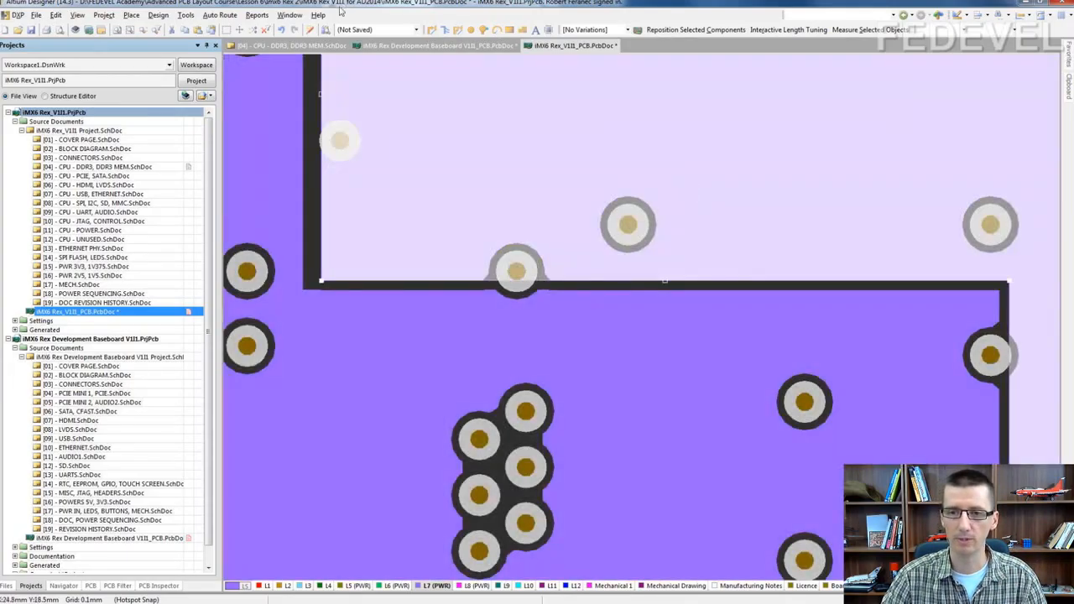
# Step: Measure the primitive-to-primitive distance between the 2V5 and VIN polygons across the split on L7 (PWR)
pyautogui.click(262, 16)
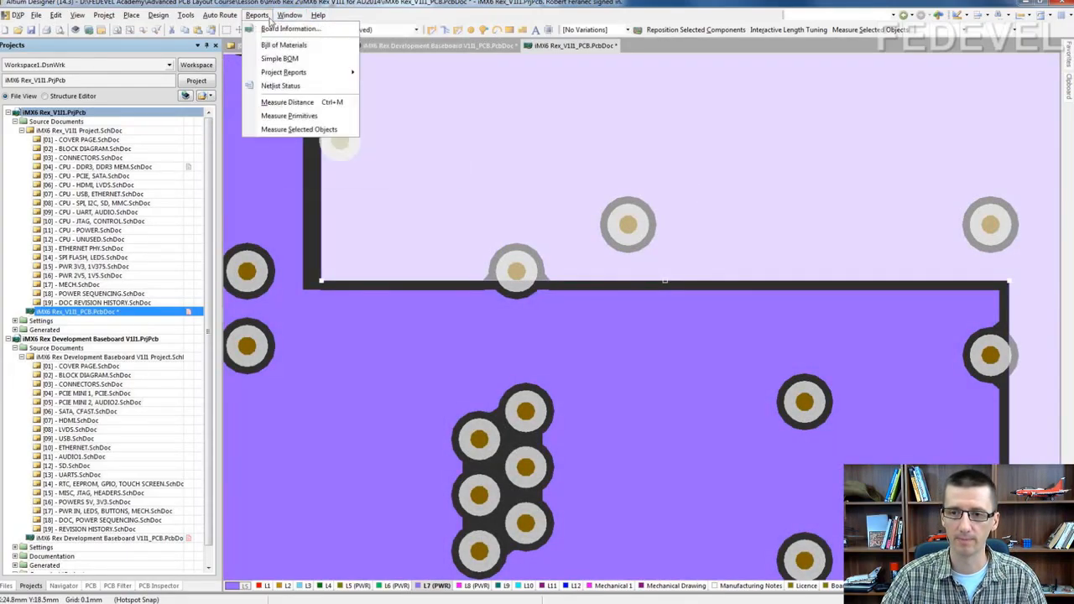
pyautogui.click(289, 116)
pyautogui.click(398, 190)
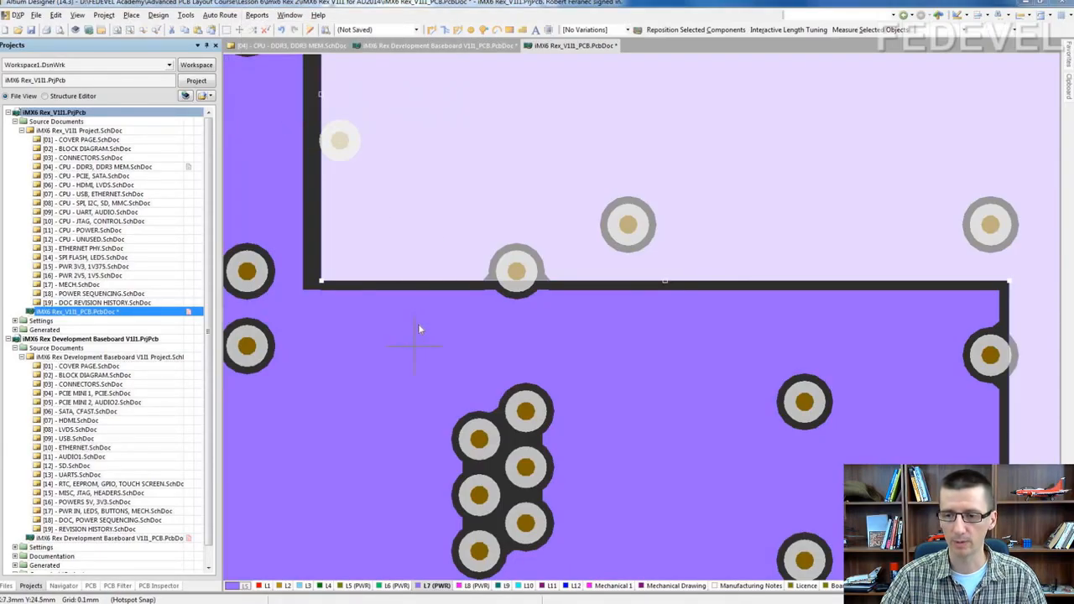
pyautogui.click(418, 348)
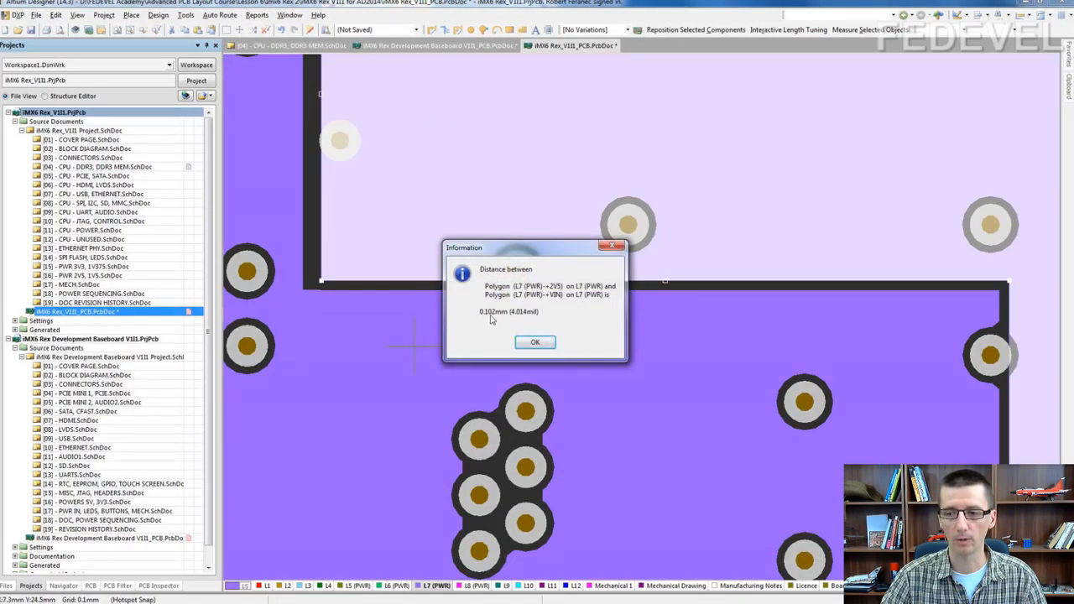
pyautogui.click(534, 342)
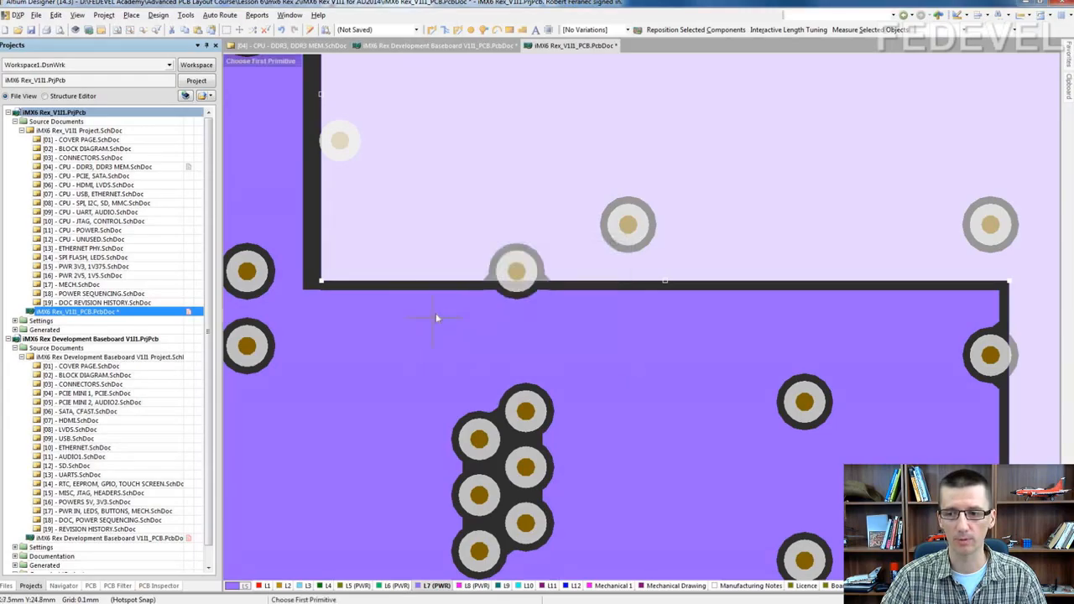
pyautogui.click(578, 288)
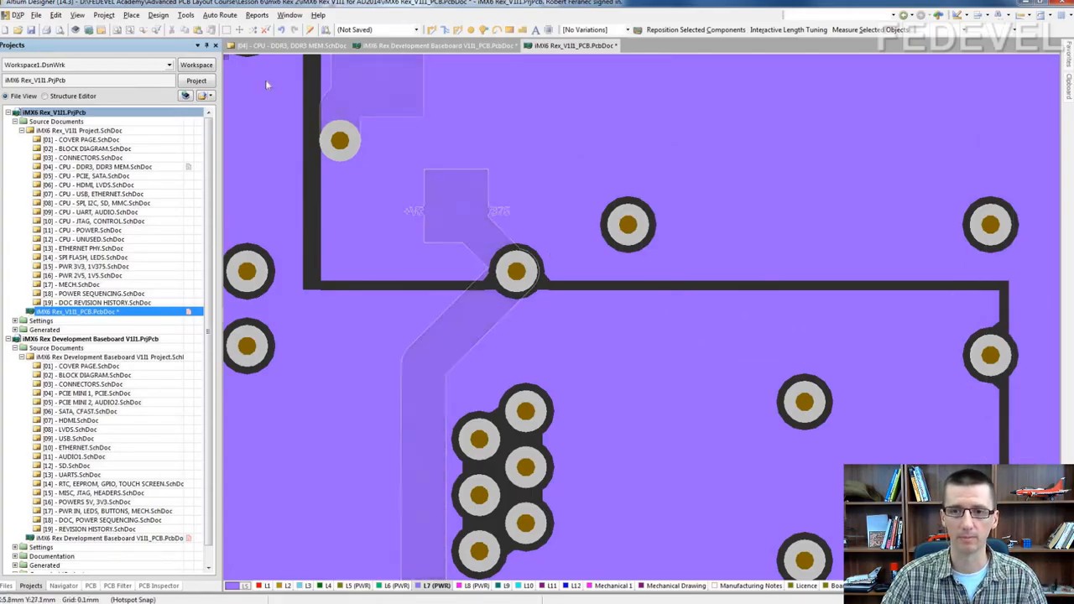
# Step: Add a new electrical Clearance design rule and name it "Poly to Poly"
pyautogui.click(159, 15)
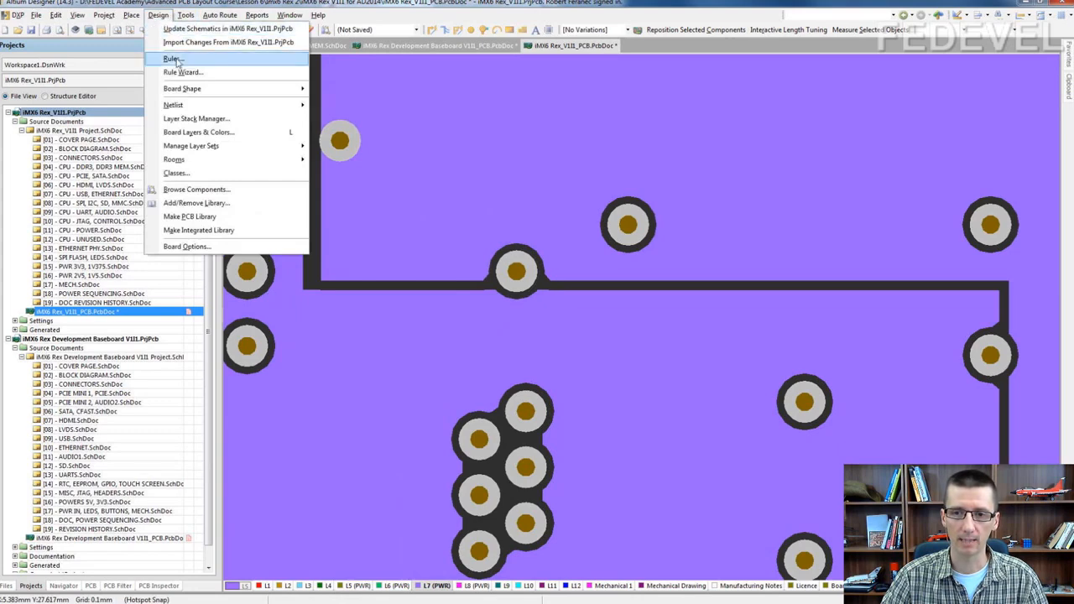
pyautogui.click(176, 56)
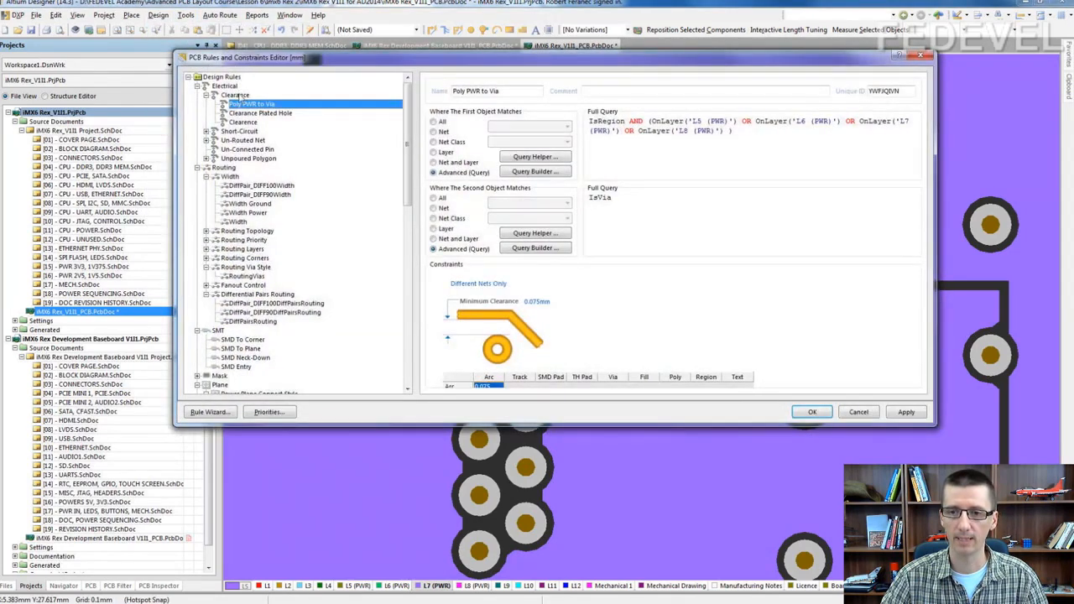
pyautogui.click(238, 95)
pyautogui.rightClick(238, 95)
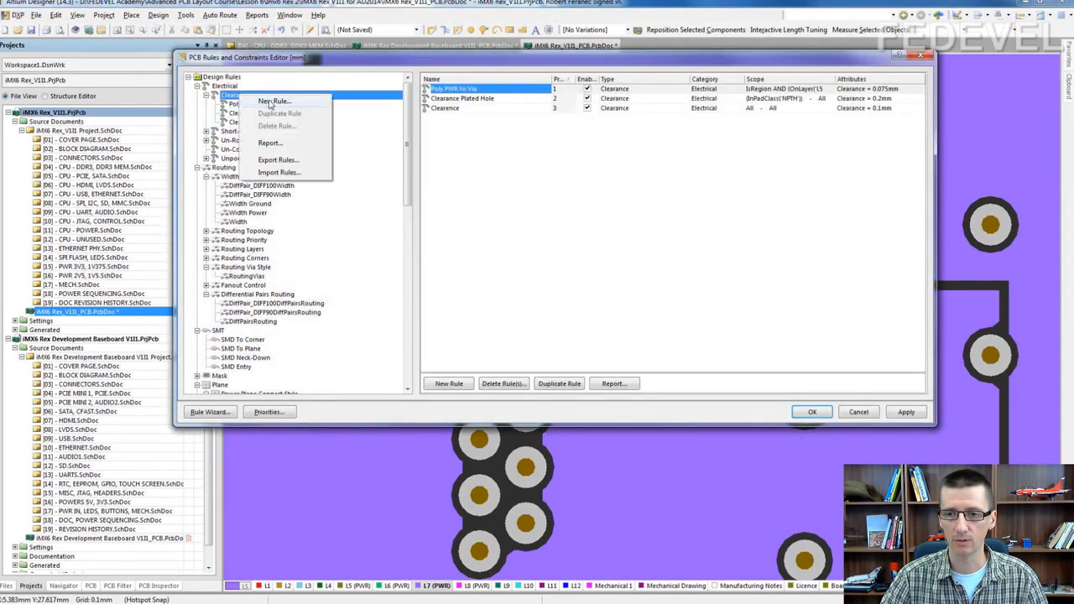
pyautogui.click(269, 103)
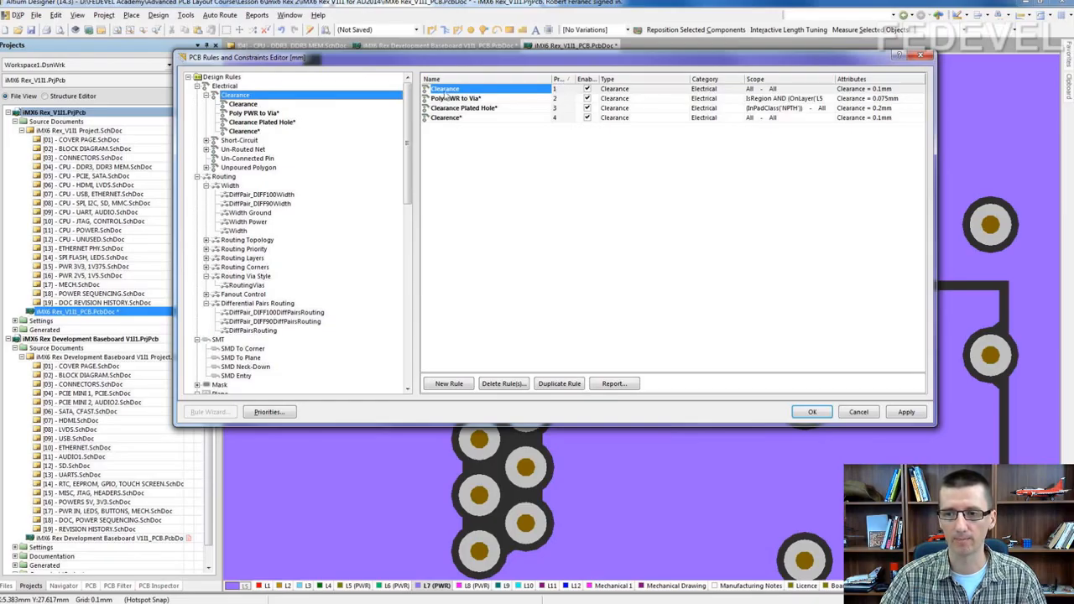
pyautogui.doubleClick(424, 90)
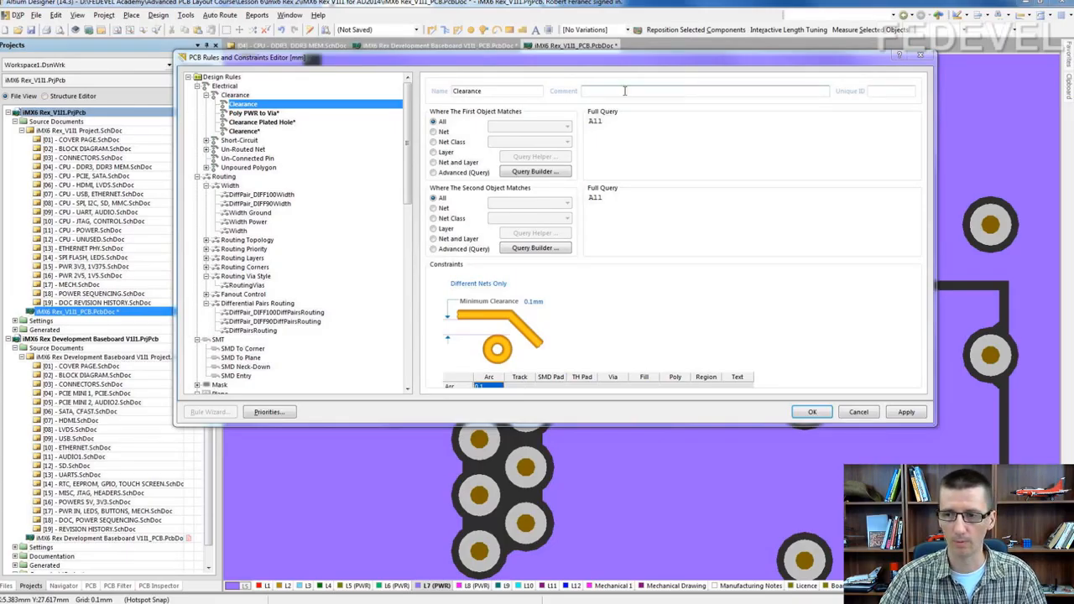
pyautogui.moveTo(535, 91); pyautogui.dragTo(306, 92)
pyautogui.write('Poly to Poly')
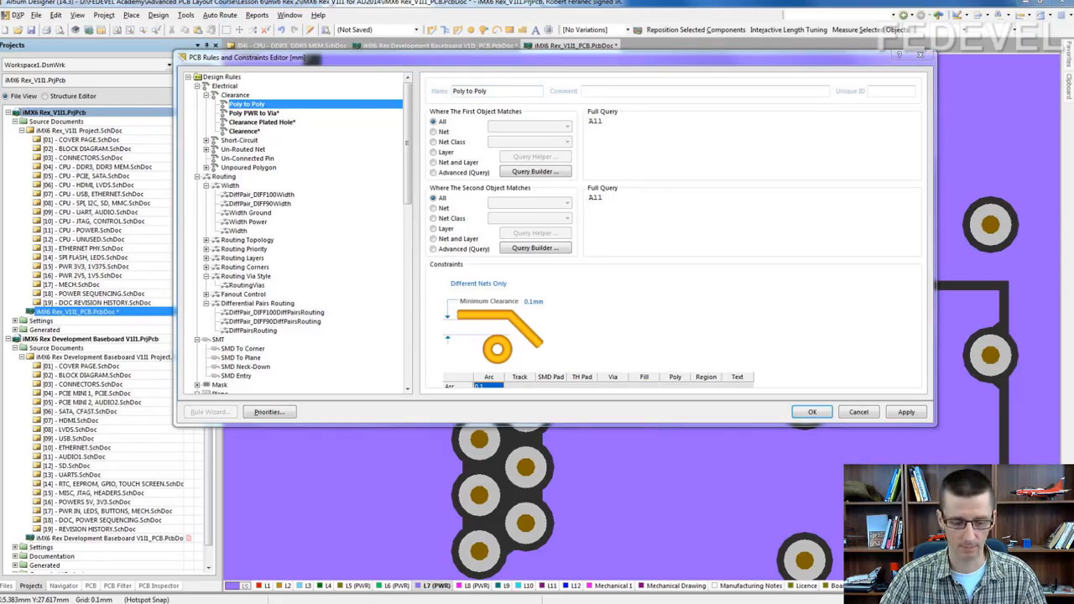
# Step: Set the Poly to Poly rule's first query to IsRegion on layers L5, L6, L7 or L8 (PWR), and its second query to IsRegion
pyautogui.moveTo(621, 121); pyautogui.dragTo(504, 115)
pyautogui.write("IsRegion AND (OnLayer('L5 (PWR)') OR OnLayer('L6 (PWR)') OR OnLayer('L7 (PWR)') OR OnLayer('L8 (PWR)') )")
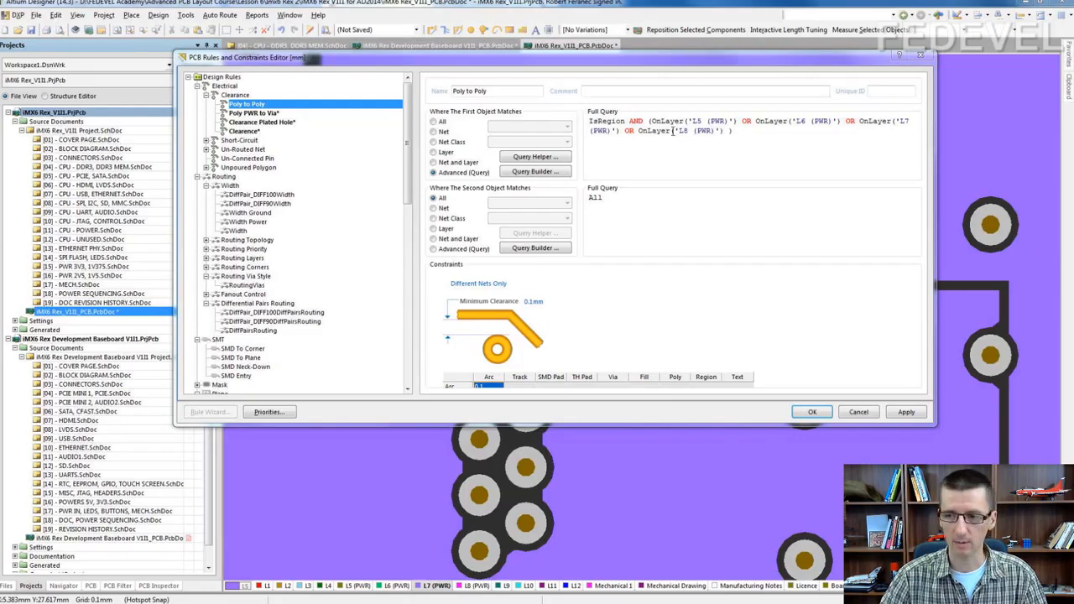
pyautogui.moveTo(631, 203); pyautogui.dragTo(548, 200)
pyautogui.write('IsRegion')
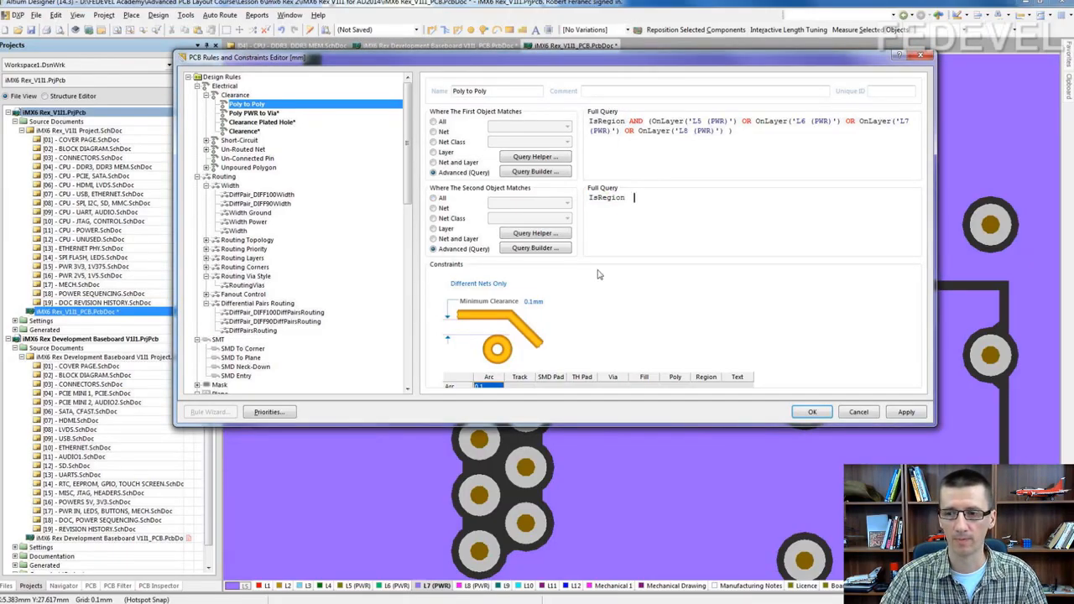
# Step: Set the Poly to Poly minimum clearance to 0.2 mm, accept the rules, and cancel the online DRC
pyautogui.click(533, 301)
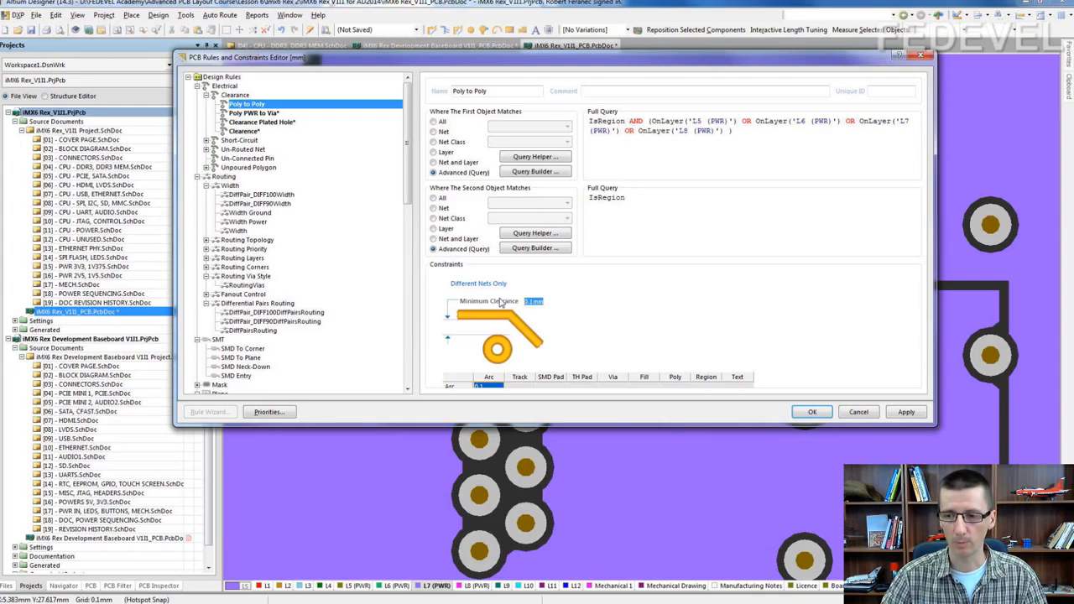
pyautogui.write('0.2')
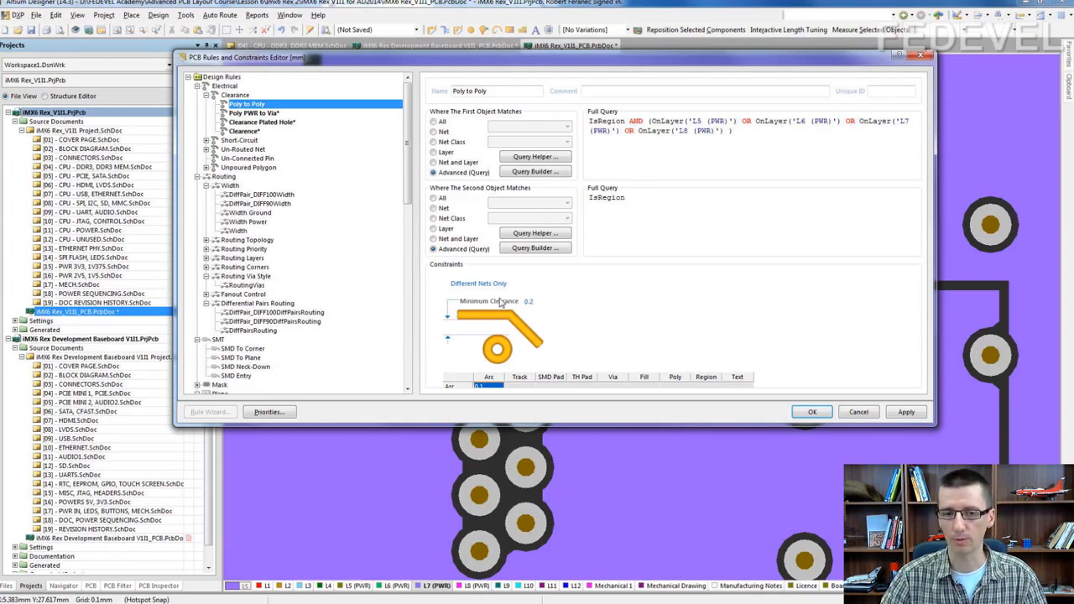
pyautogui.click(813, 412)
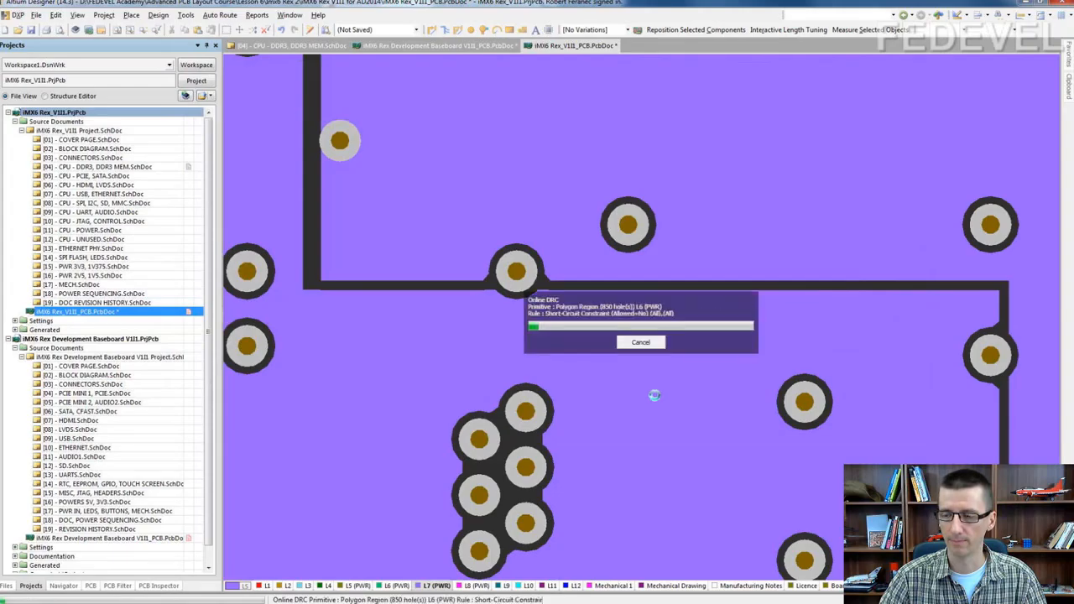
pyautogui.click(637, 344)
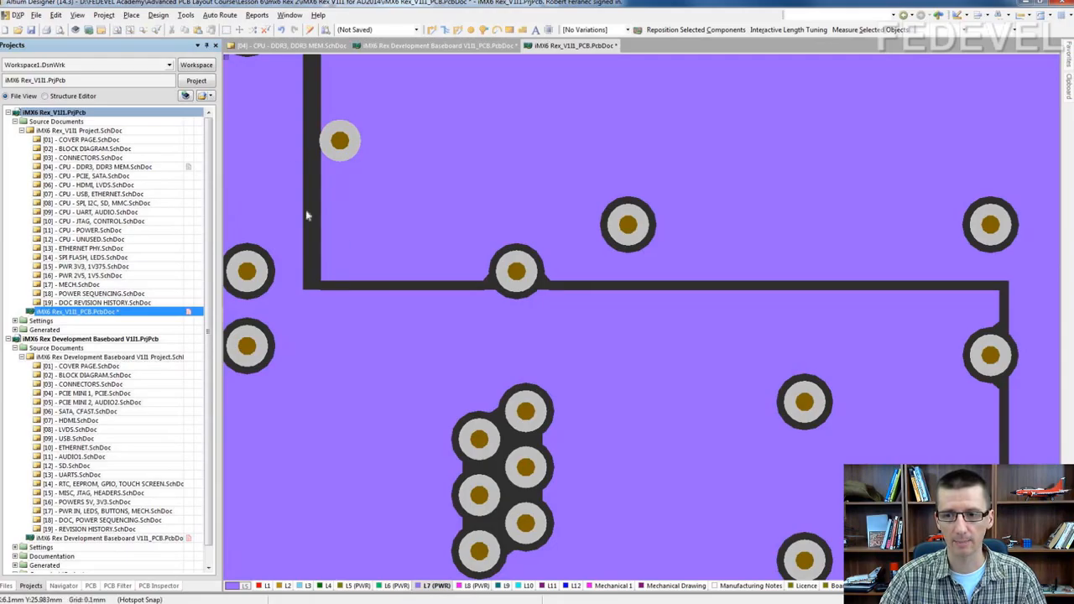
# Step: Rebuild all polygons on the board and cancel the online DRC that follows
pyautogui.rightClick(427, 146)
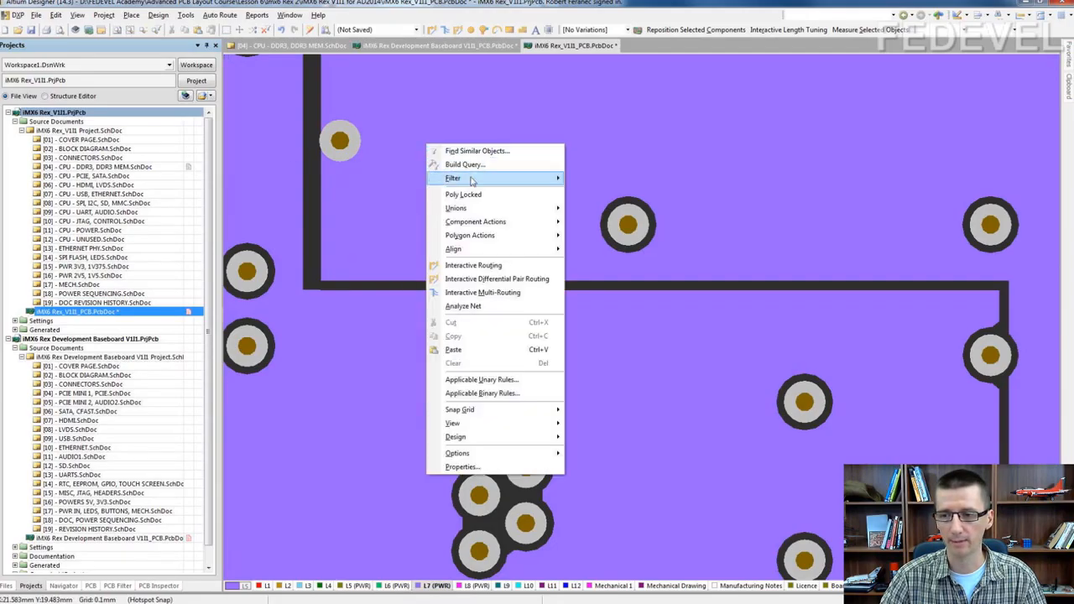
pyautogui.moveTo(477, 238)
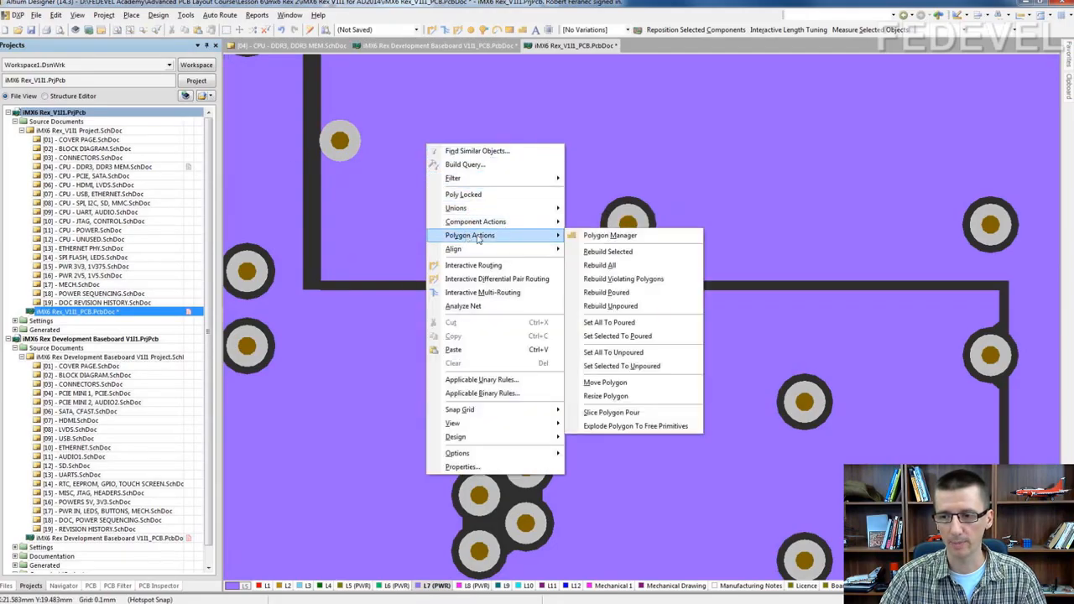
pyautogui.click(599, 266)
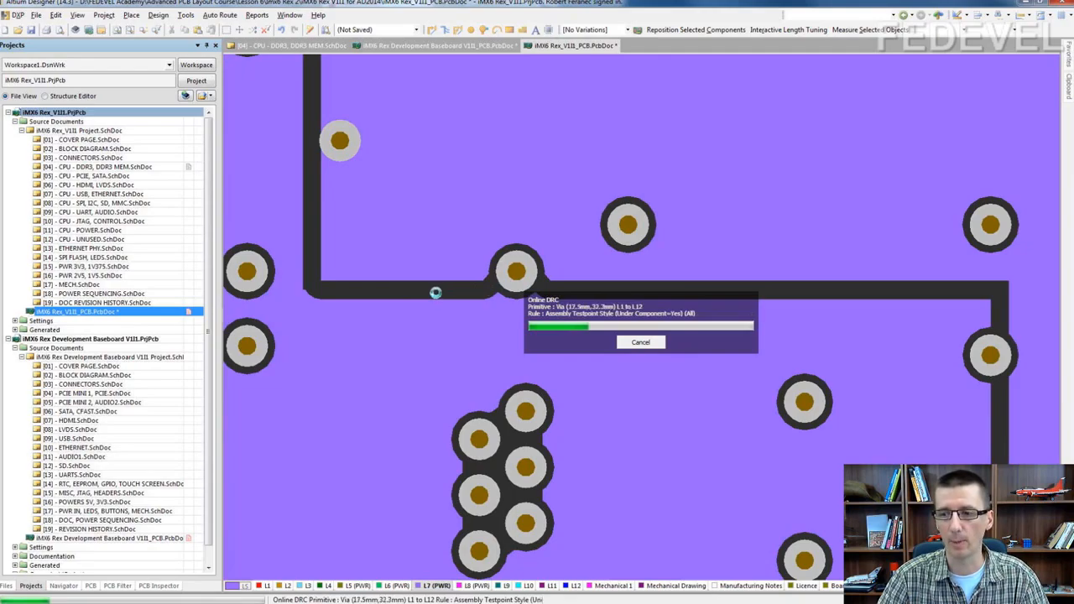
pyautogui.click(641, 343)
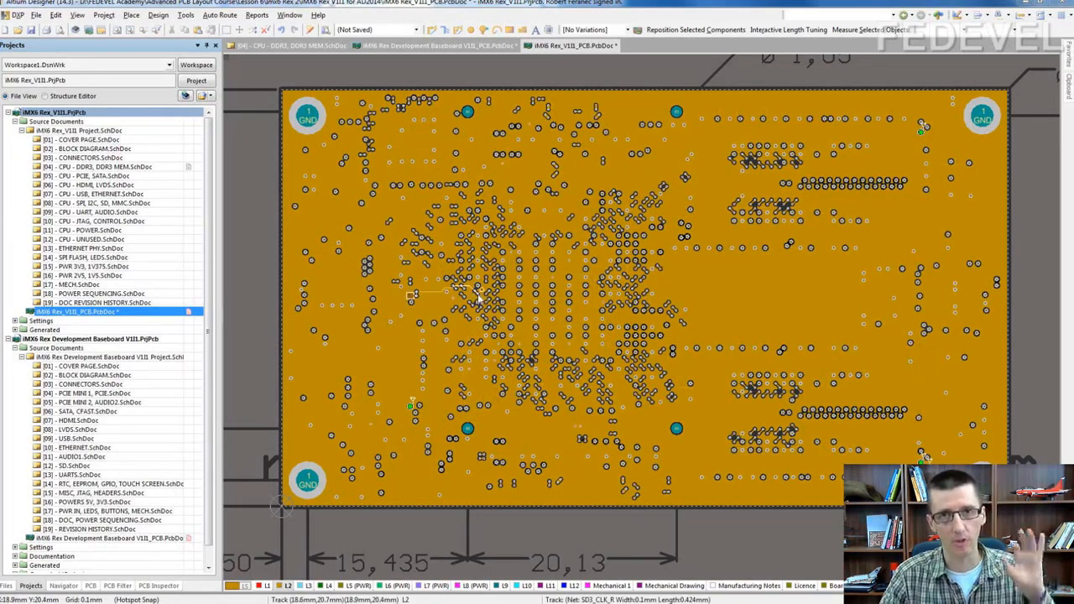
# Step: Measure the primitive-to-primitive distance between the L1-to-L2 via at (19.7 mm, 24.4 mm) and the GND polygon on L2
pyautogui.keyDown('ctrl'); pyautogui.scroll(4, 478, 296); pyautogui.keyUp('ctrl')
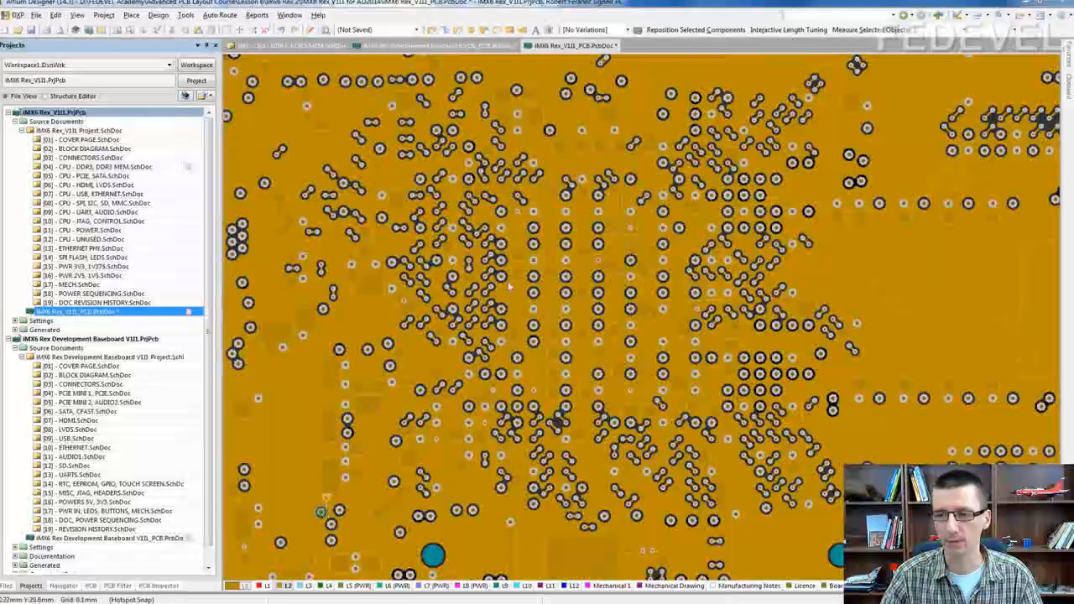
pyautogui.keyDown('ctrl'); pyautogui.scroll(3, 468, 228); pyautogui.keyUp('ctrl')
pyautogui.keyDown('ctrl'); pyautogui.scroll(4, 468, 226); pyautogui.keyUp('ctrl')
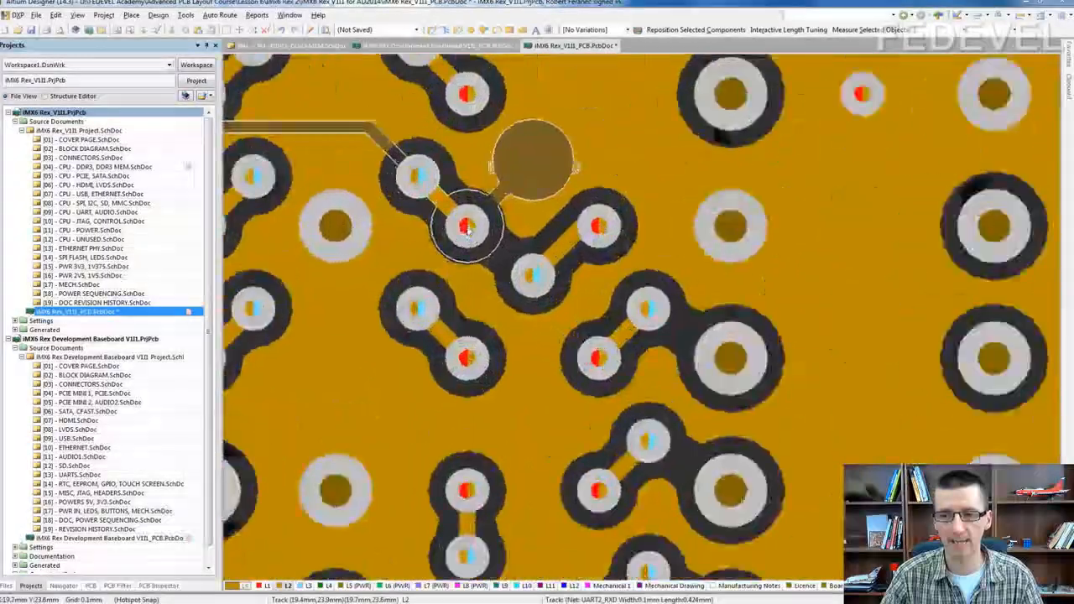
pyautogui.moveTo(505, 185); pyautogui.dragTo(563, 311, button='right')
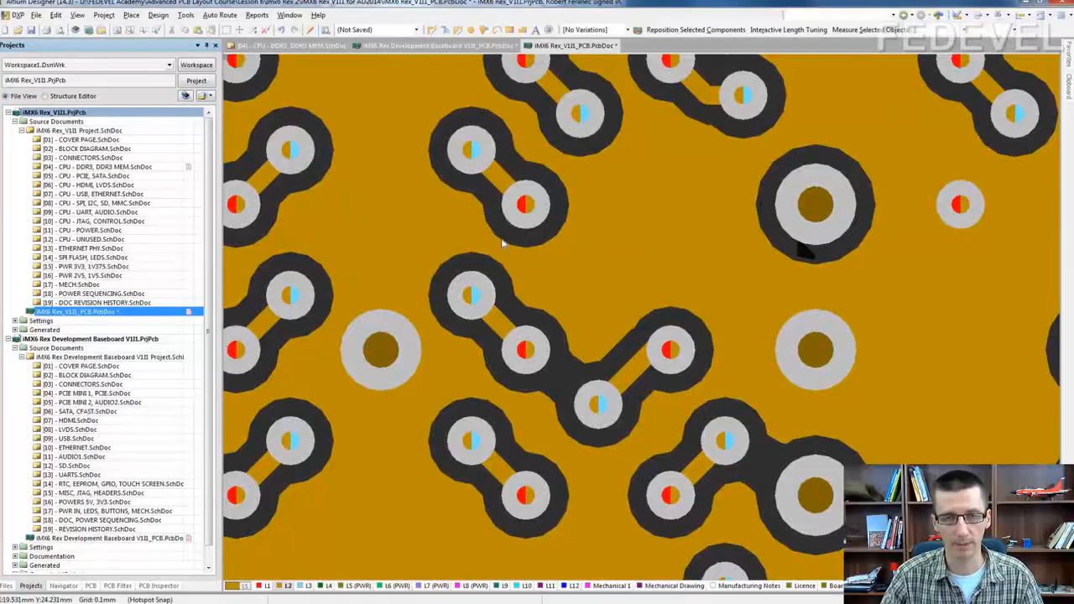
pyautogui.keyDown('ctrl'); pyautogui.scroll(-1, 503, 244); pyautogui.keyUp('ctrl')
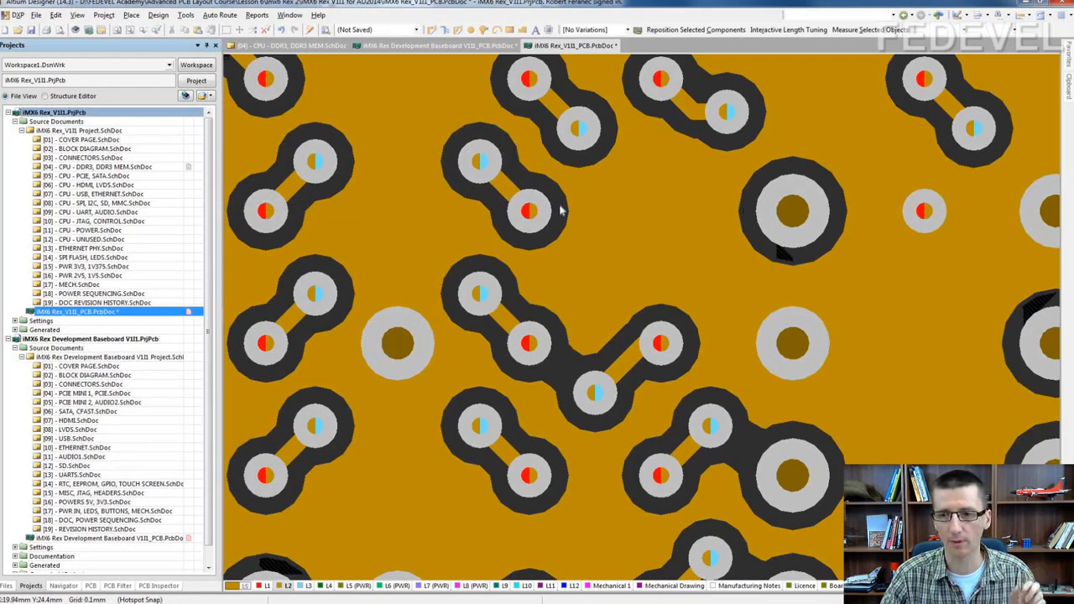
pyautogui.click(257, 15)
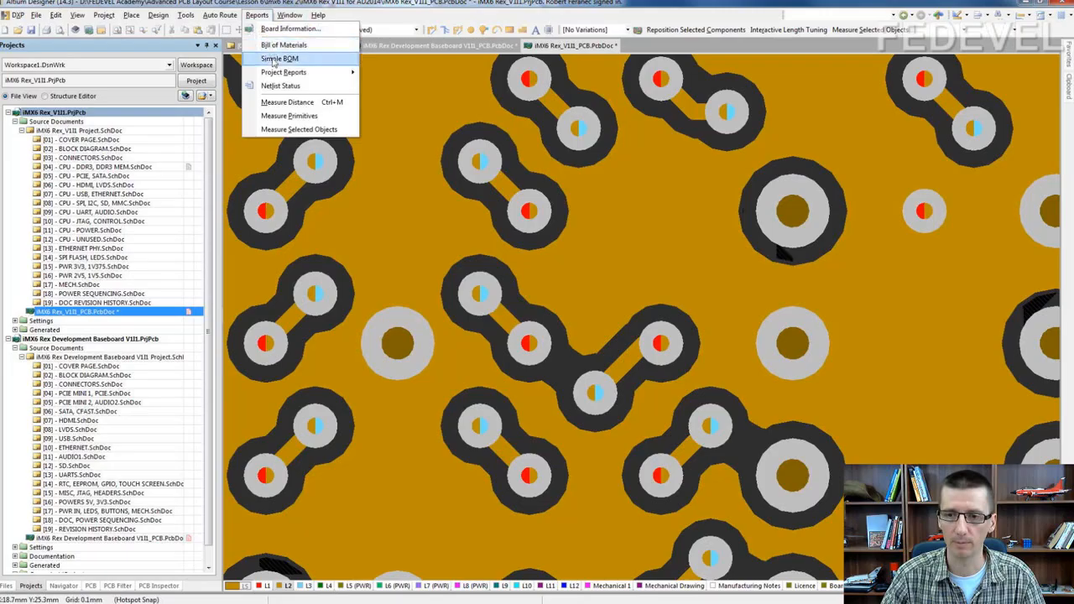
pyautogui.click(271, 116)
pyautogui.click(526, 210)
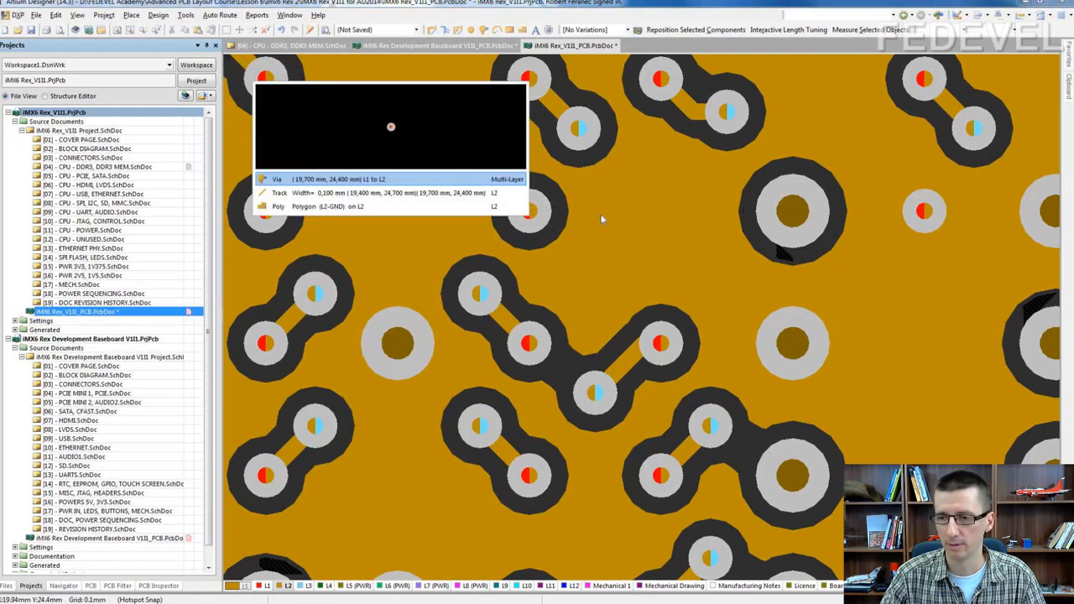
pyautogui.click(424, 181)
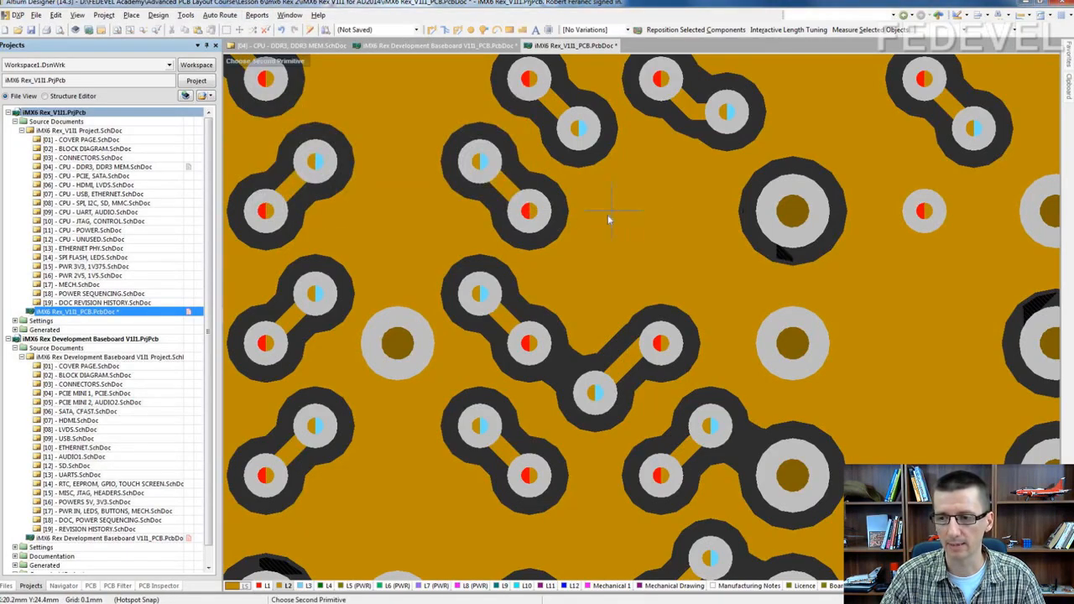
pyautogui.click(608, 218)
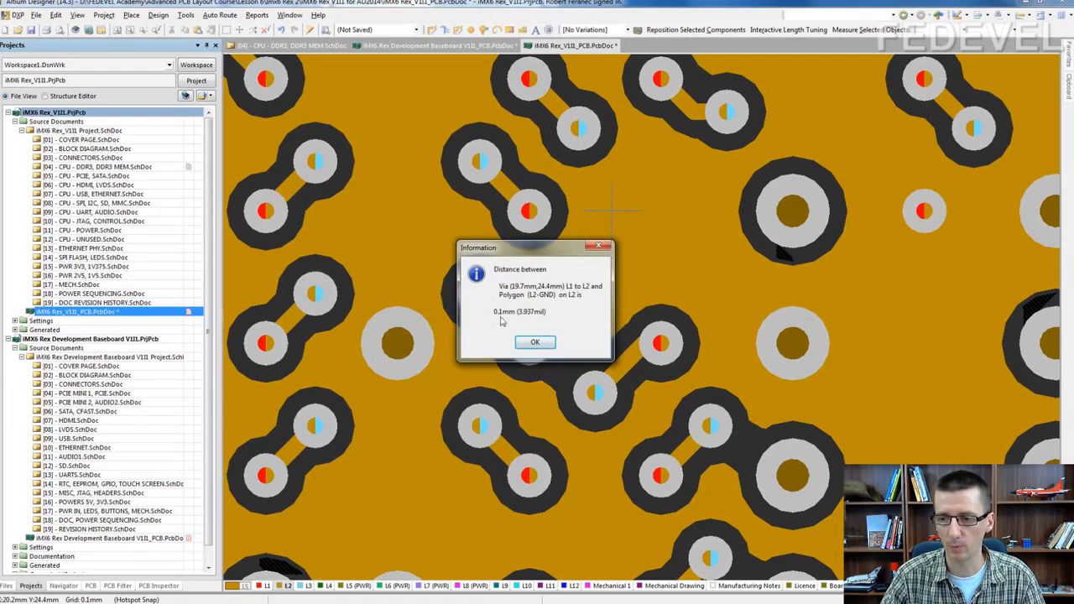
pyautogui.click(534, 341)
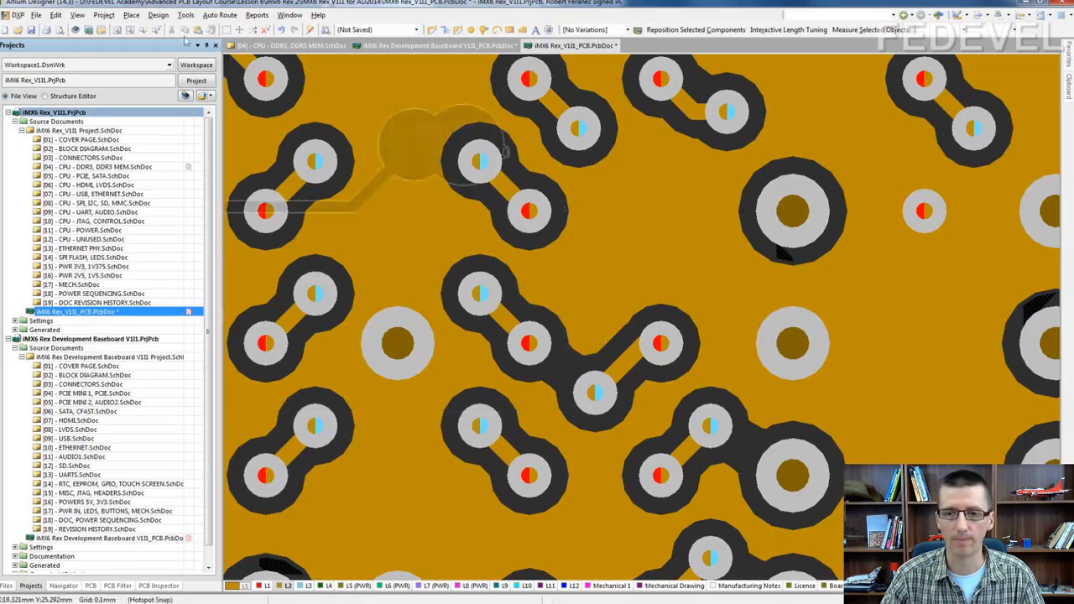
# Step: Create a new clearance design rule and name it Poly L2 & L11 to All
pyautogui.click(158, 15)
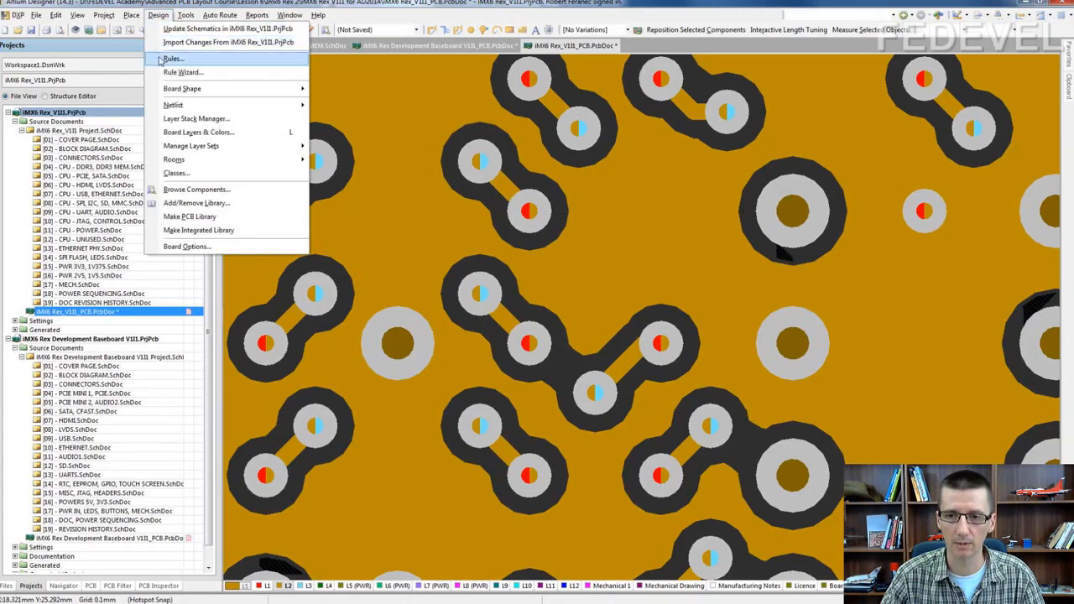
pyautogui.click(171, 59)
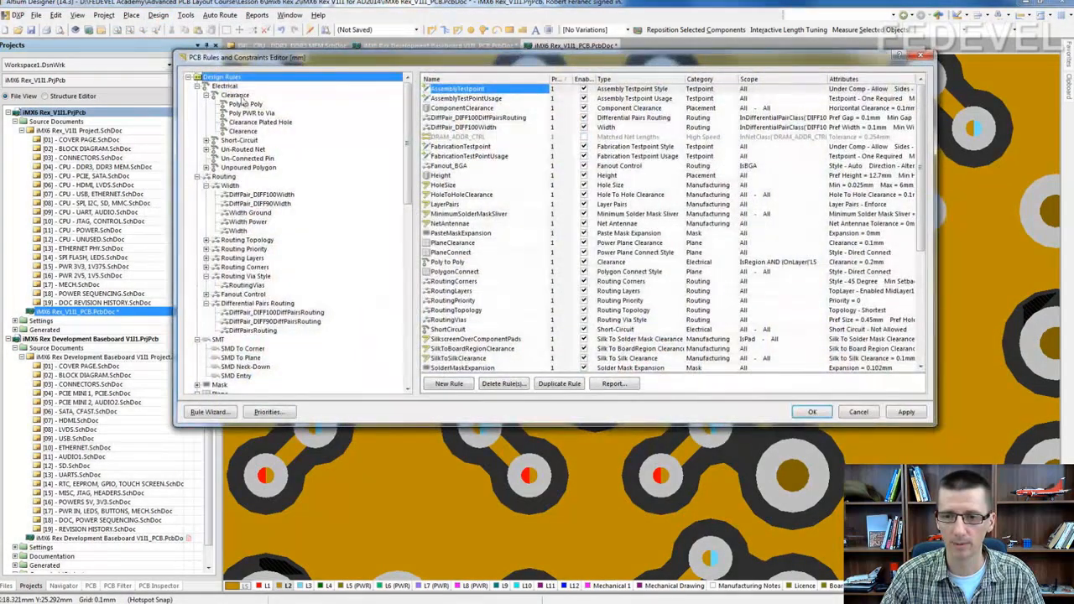
pyautogui.click(235, 95)
pyautogui.rightClick(236, 98)
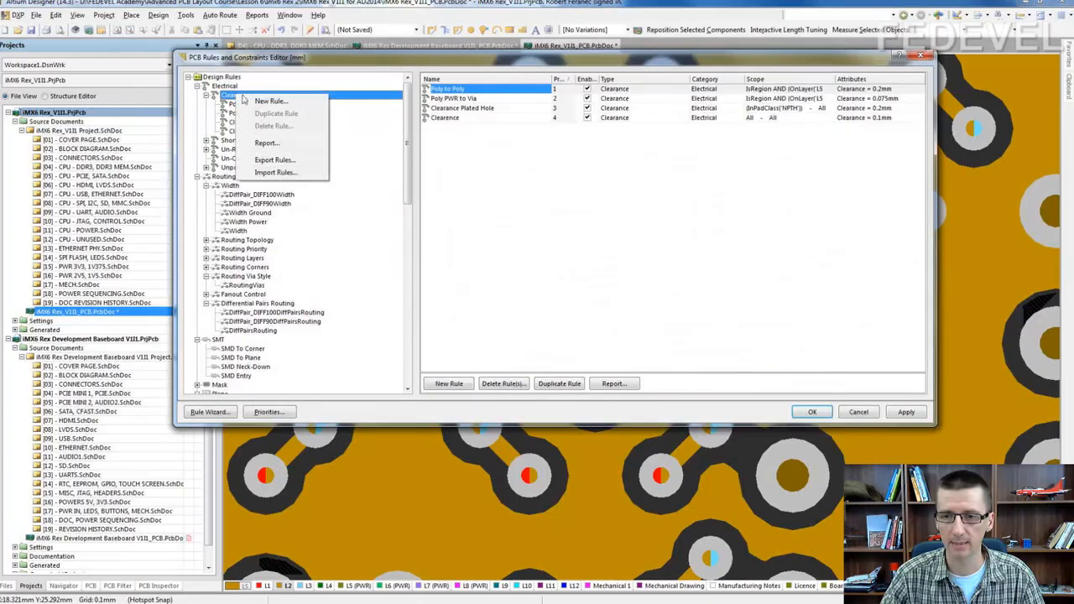
pyautogui.click(262, 102)
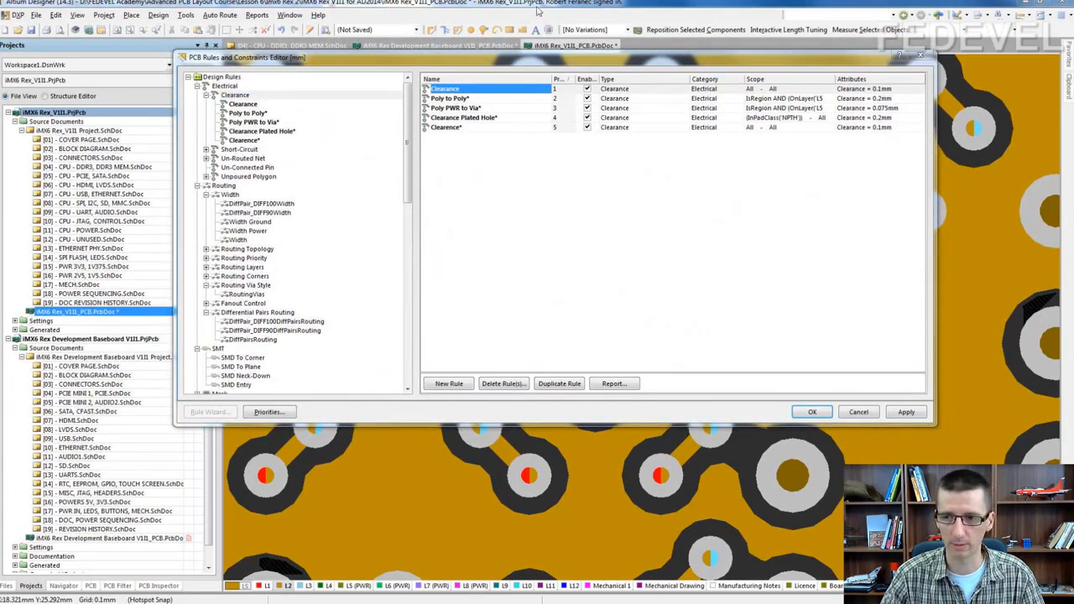
pyautogui.doubleClick(428, 89)
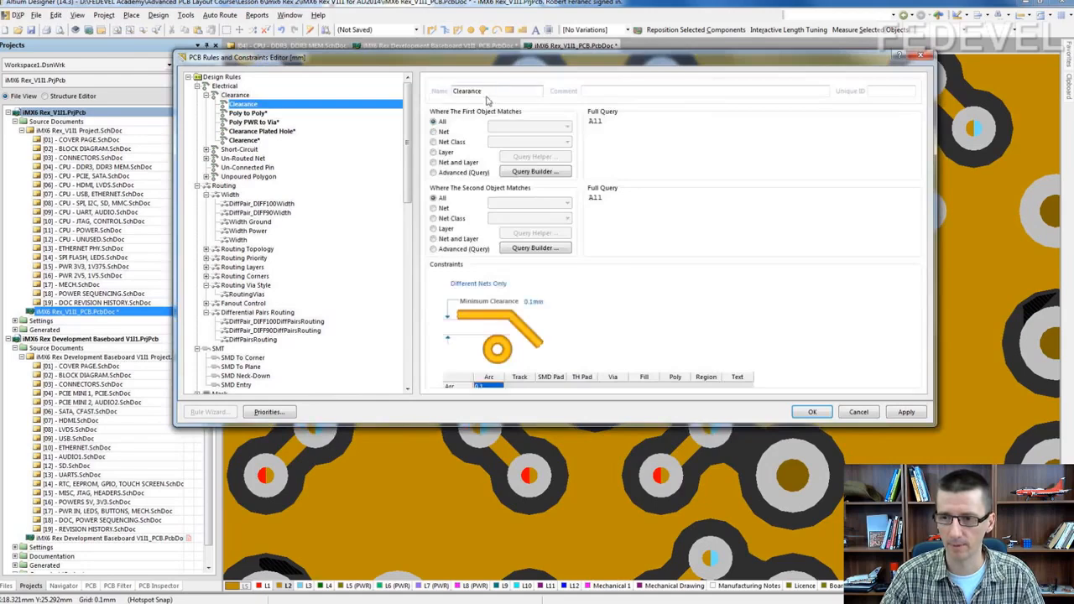
pyautogui.doubleClick(487, 91)
pyautogui.write('Poly L2 & L11 to All')
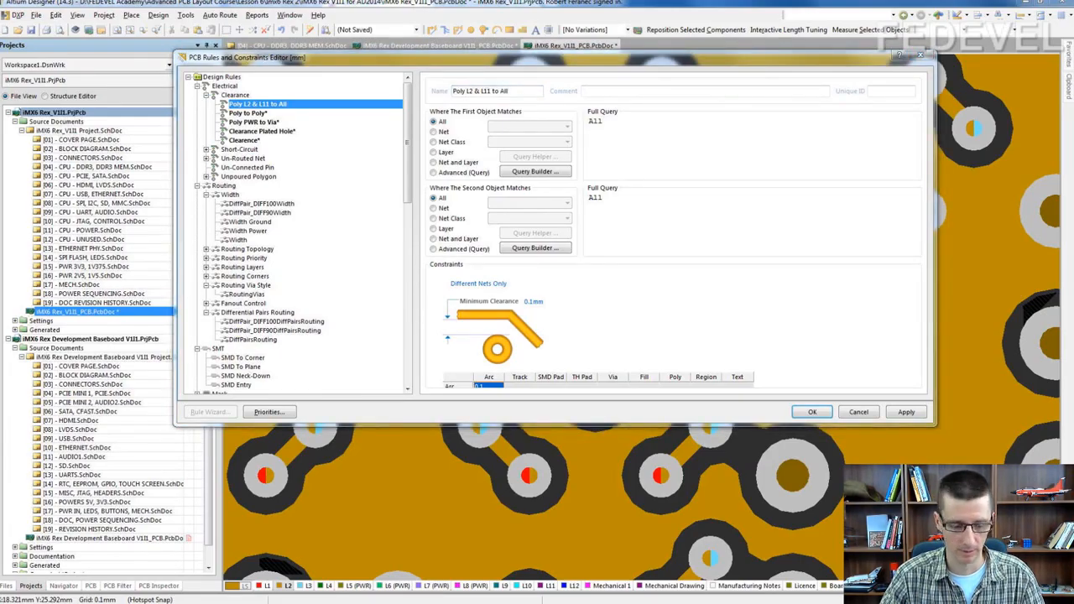
# Step: Set the rule's first query to (IsRegion AND (OnLayer('L2') OR OnLayer('L11'))) and minimum clearance to 0.085 mm, accept the rules, and cancel the online DRC
pyautogui.moveTo(638, 122); pyautogui.dragTo(515, 124)
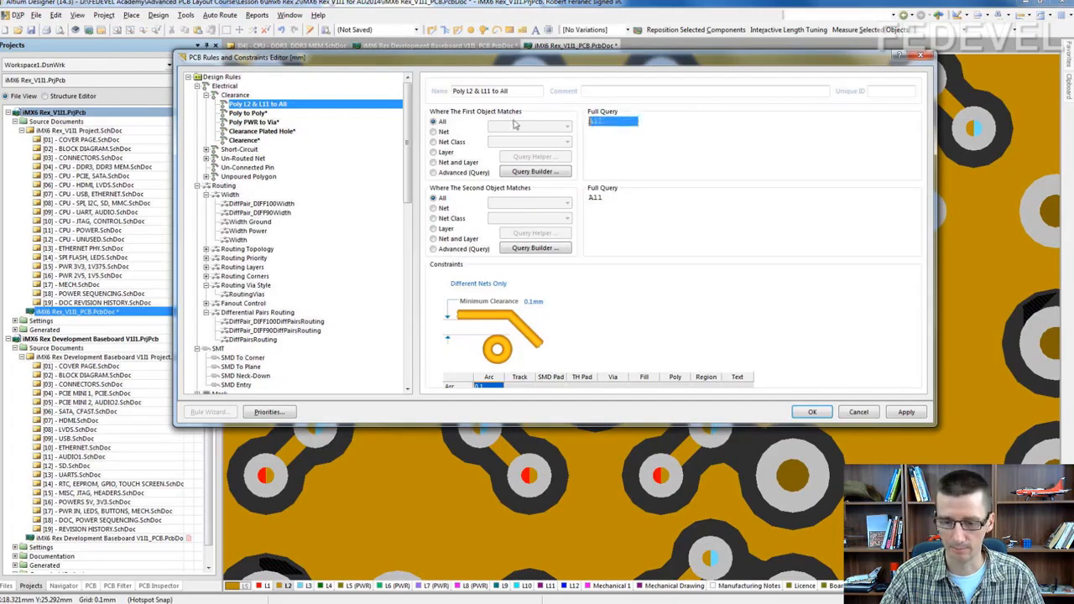
pyautogui.write("(IsRegion AND (OnLayer('L2') OR OnLayer('L11')))")
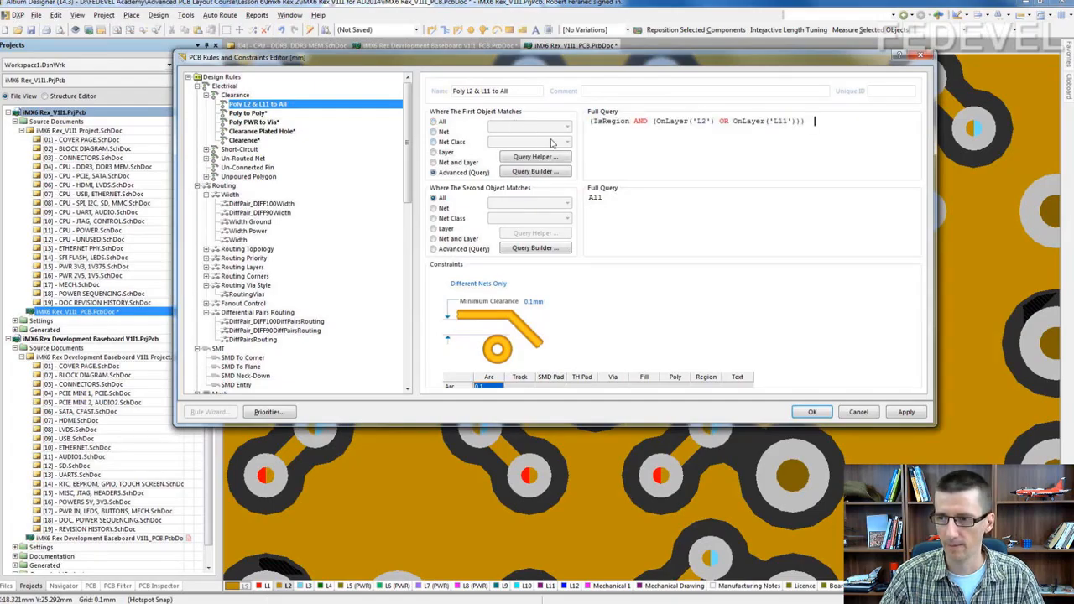
pyautogui.click(531, 303)
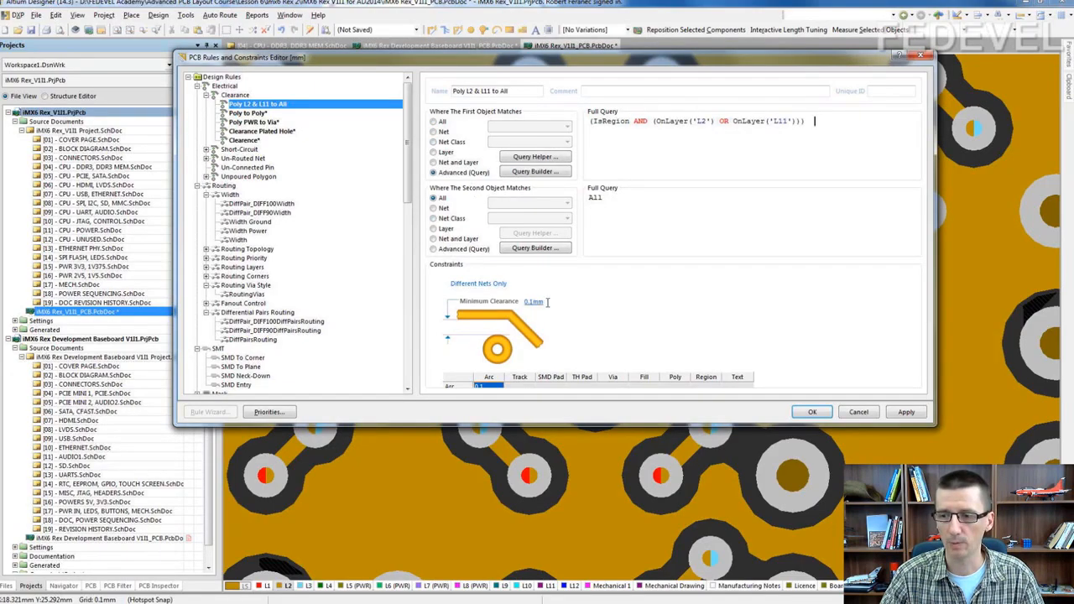
pyautogui.write('0')
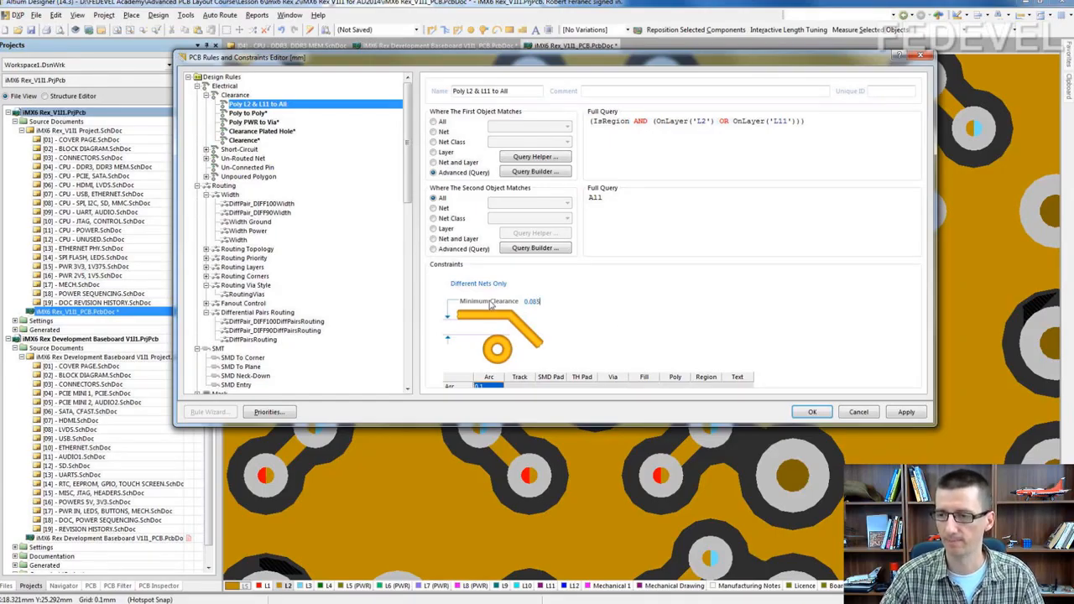
pyautogui.write('.085')
pyautogui.click(812, 411)
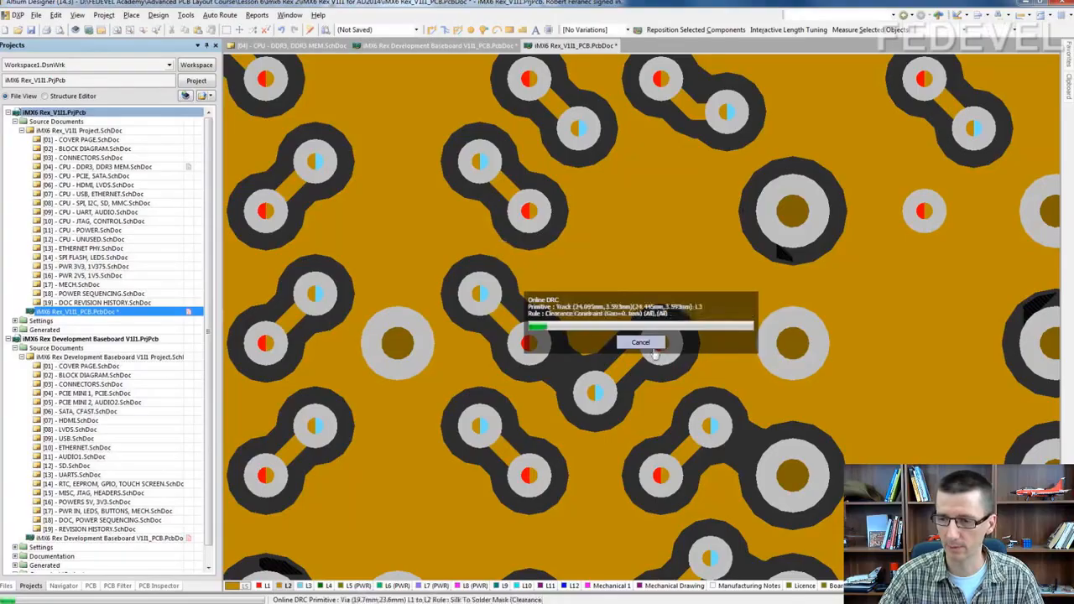
pyautogui.click(648, 344)
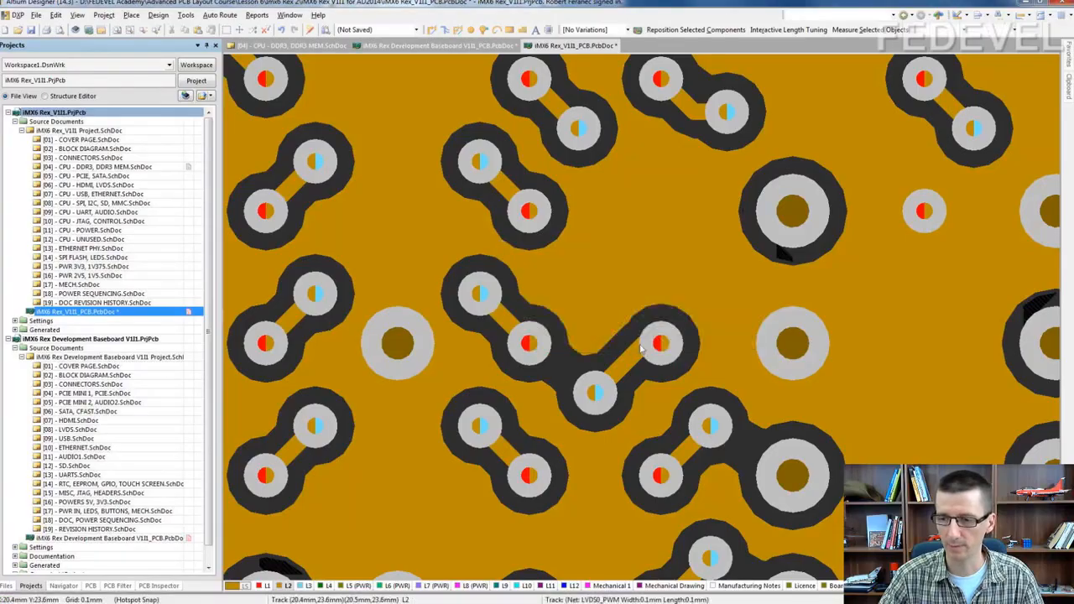
# Step: Rebuild all polygons on the board with the L2 and L11 clearance rule in place
pyautogui.rightClick(615, 151)
pyautogui.moveTo(657, 249)
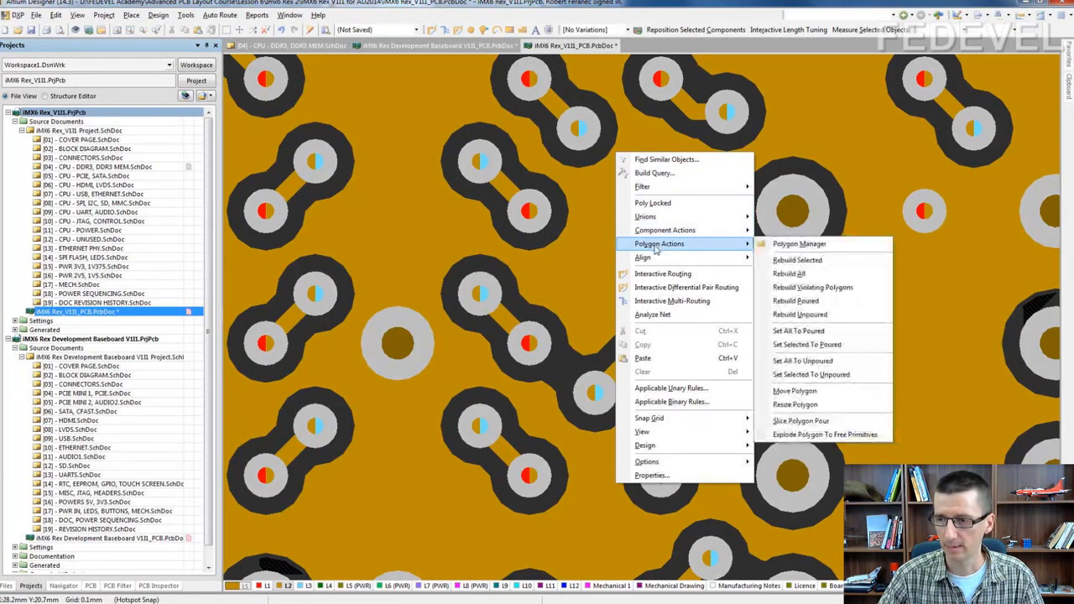
pyautogui.click(789, 274)
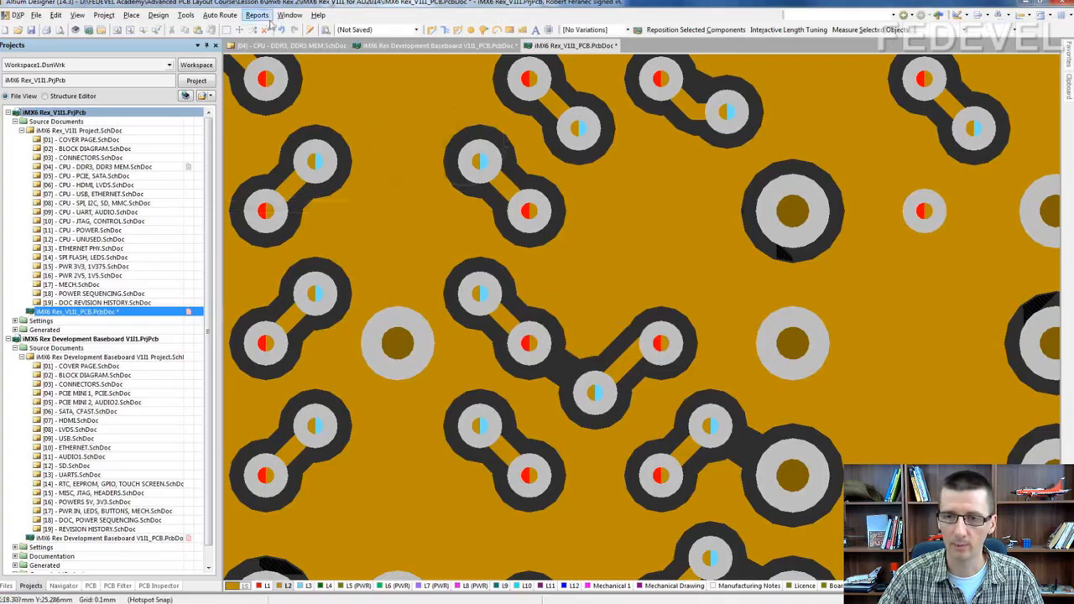
# Step: Measure the primitive distance between the L1-to-L2 via at (19.7 mm, 24.4 mm) and the L2-GND polygon
pyautogui.click(258, 16)
pyautogui.click(287, 101)
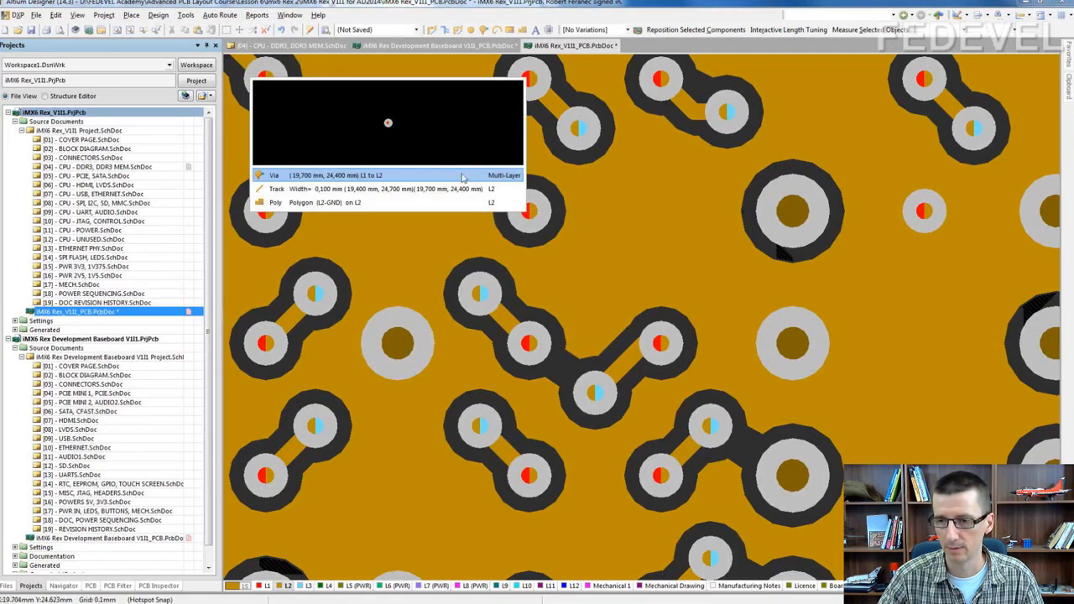
pyautogui.click(495, 180)
pyautogui.click(638, 221)
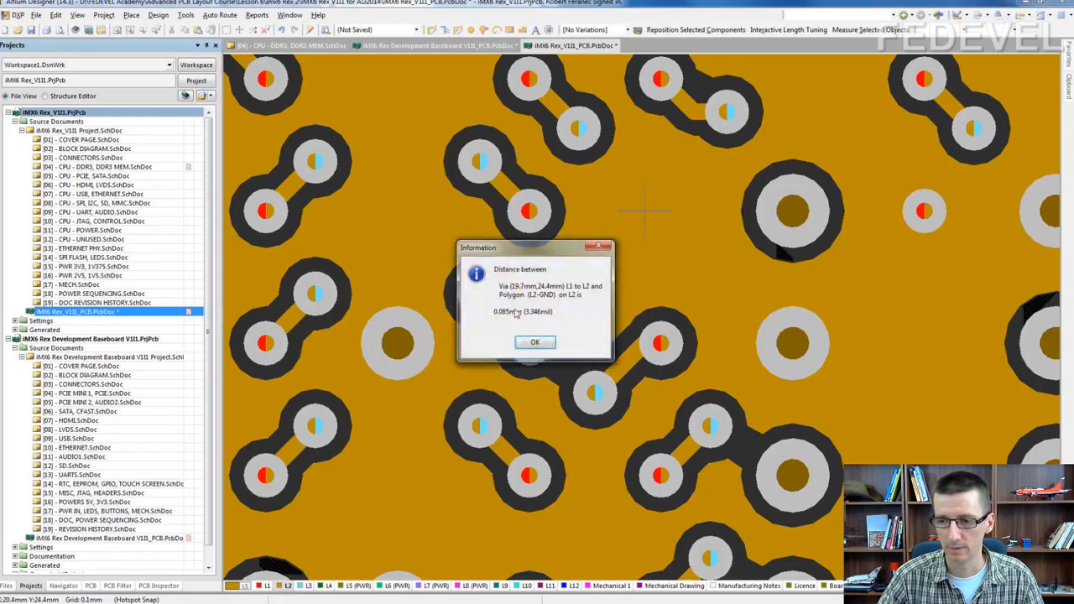
pyautogui.click(535, 342)
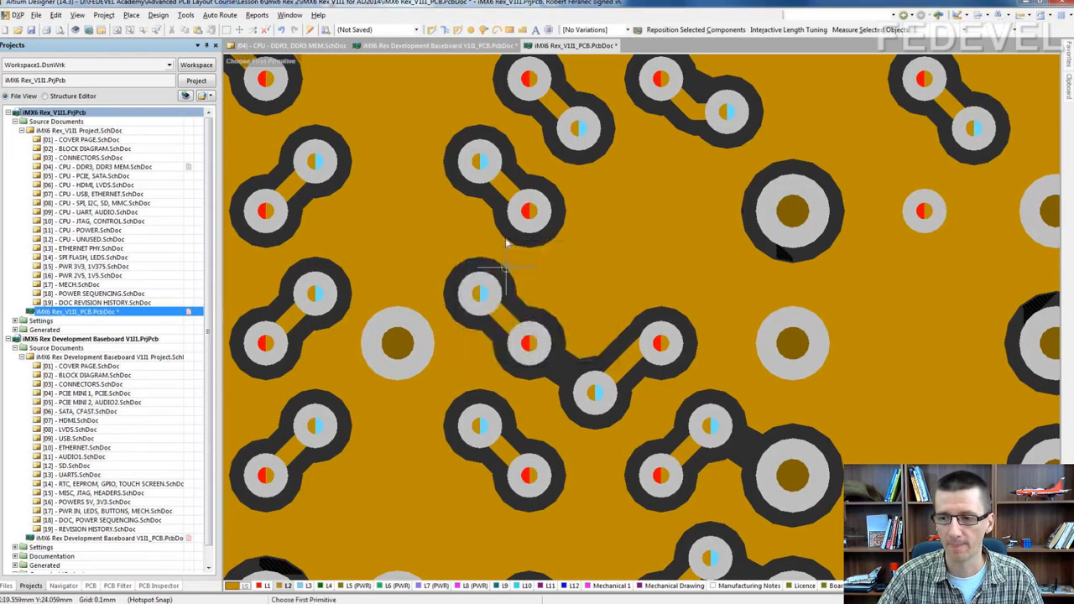
# Step: Measure the distance between the L1-to-L12 via at (22.9 mm, 22.8 mm) and the L2-GND polygon, and compare L2 with L5 (PWR)
pyautogui.keyDown('ctrl'); pyautogui.scroll(-3, 464, 166); pyautogui.keyUp('ctrl')
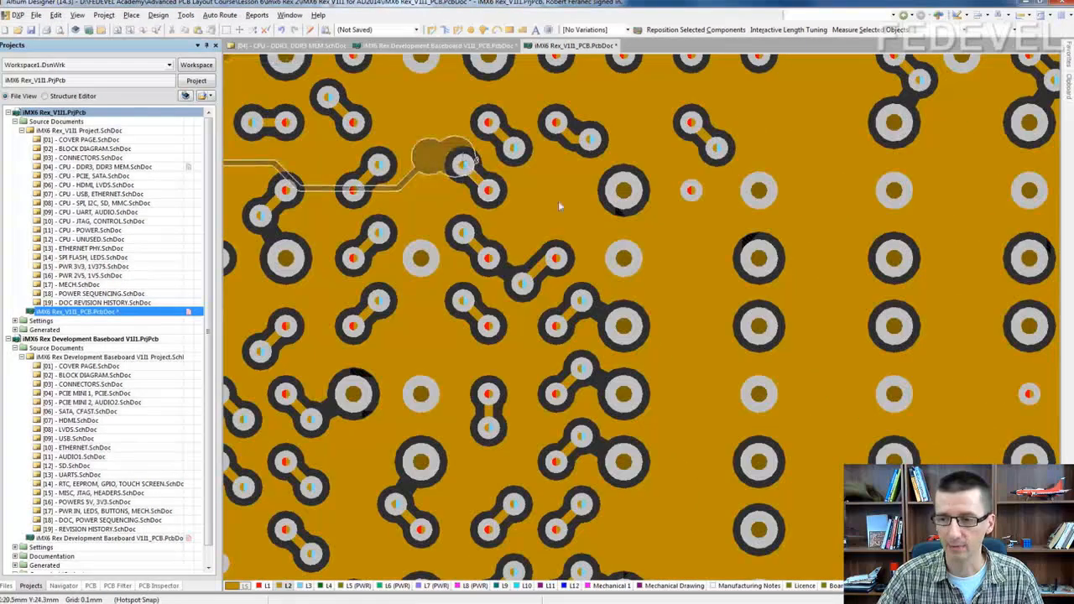
pyautogui.moveTo(589, 178); pyautogui.dragTo(640, 165, button='right')
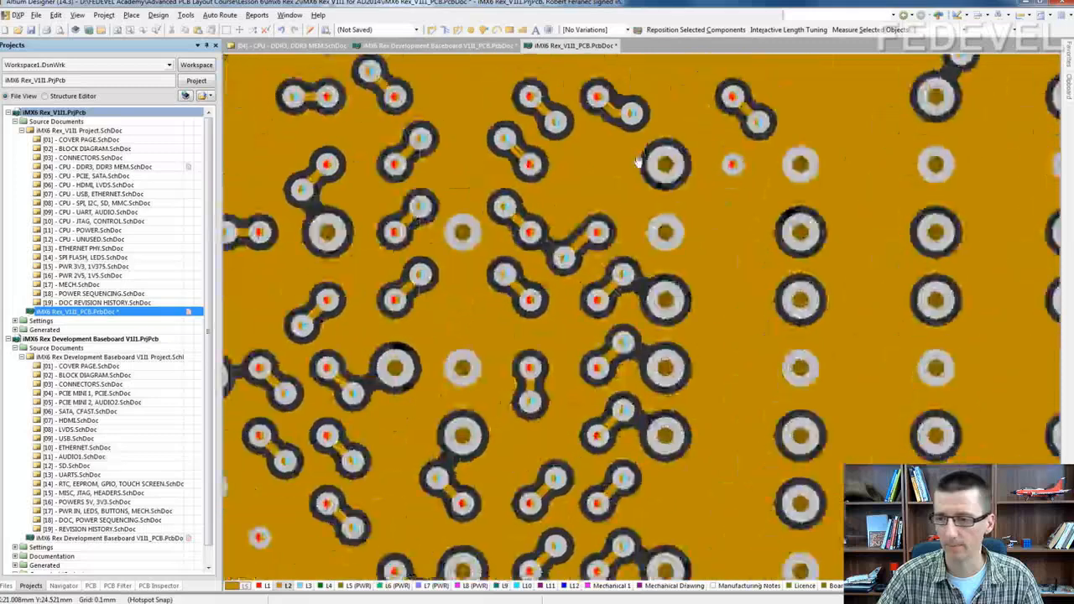
pyautogui.moveTo(713, 350); pyautogui.dragTo(472, 236, button='right')
pyautogui.keyDown('ctrl'); pyautogui.scroll(2, 563, 241); pyautogui.keyUp('ctrl')
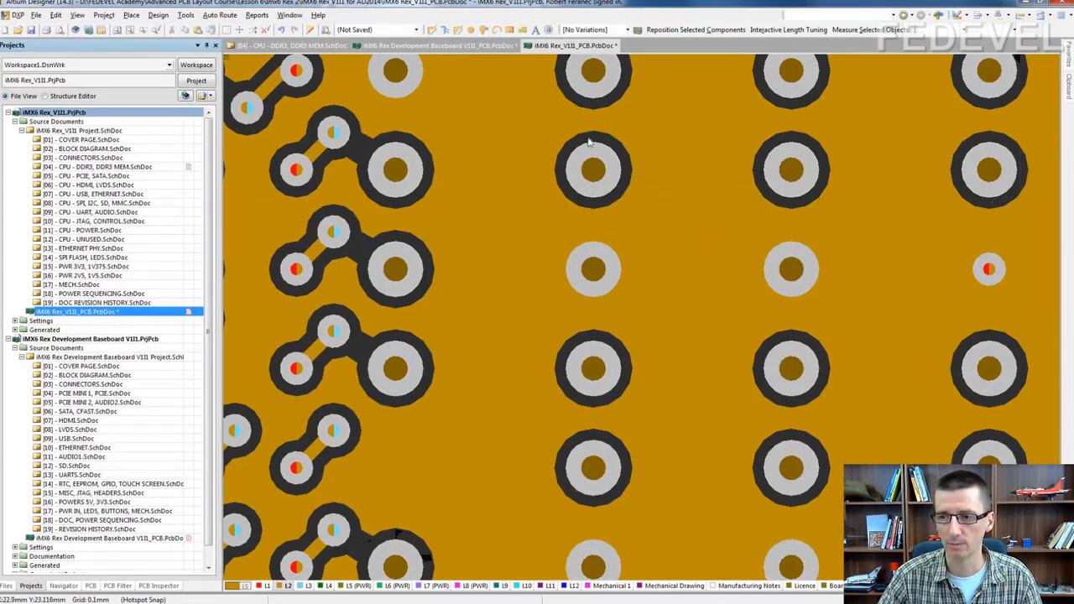
pyautogui.keyDown('ctrl'); pyautogui.scroll(2, 588, 195); pyautogui.keyUp('ctrl')
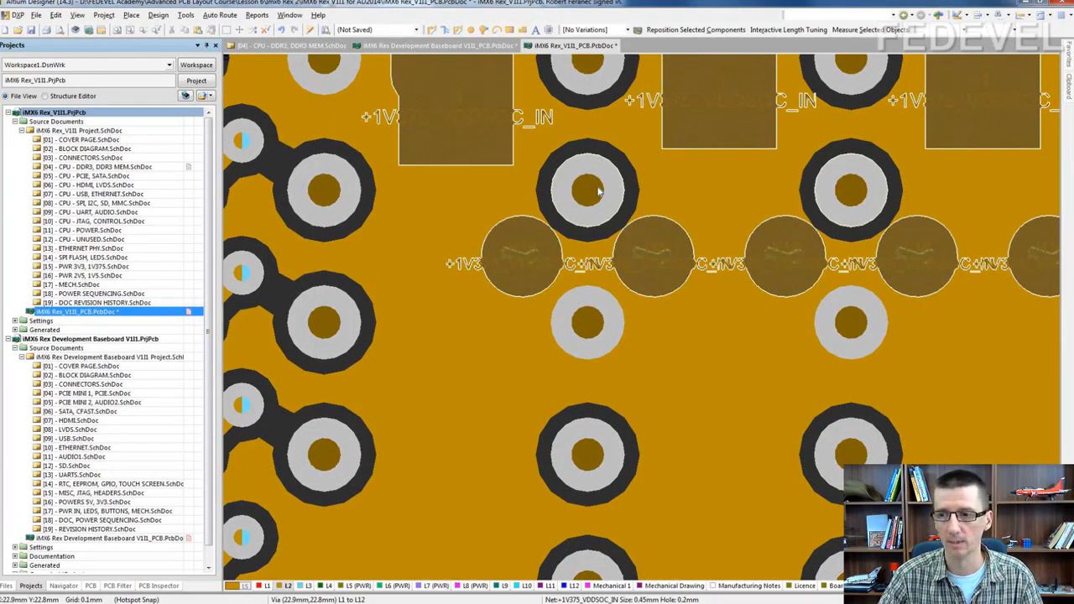
pyautogui.keyDown('ctrl'); pyautogui.scroll(-2, 598, 193); pyautogui.keyUp('ctrl')
pyautogui.keyDown('ctrl'); pyautogui.scroll(2, 598, 192); pyautogui.keyUp('ctrl')
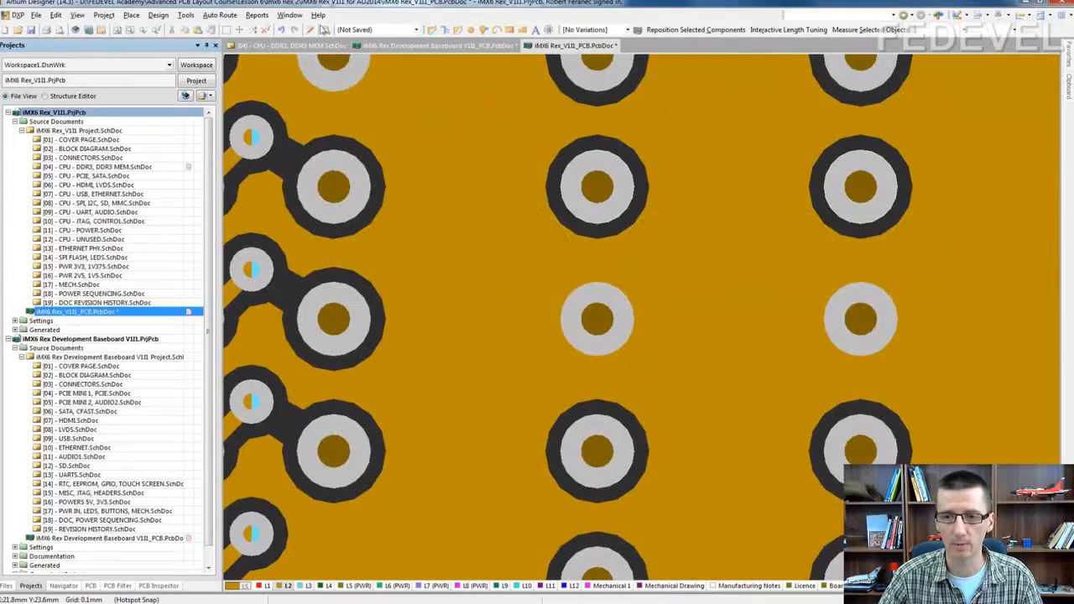
pyautogui.click(257, 15)
pyautogui.click(277, 116)
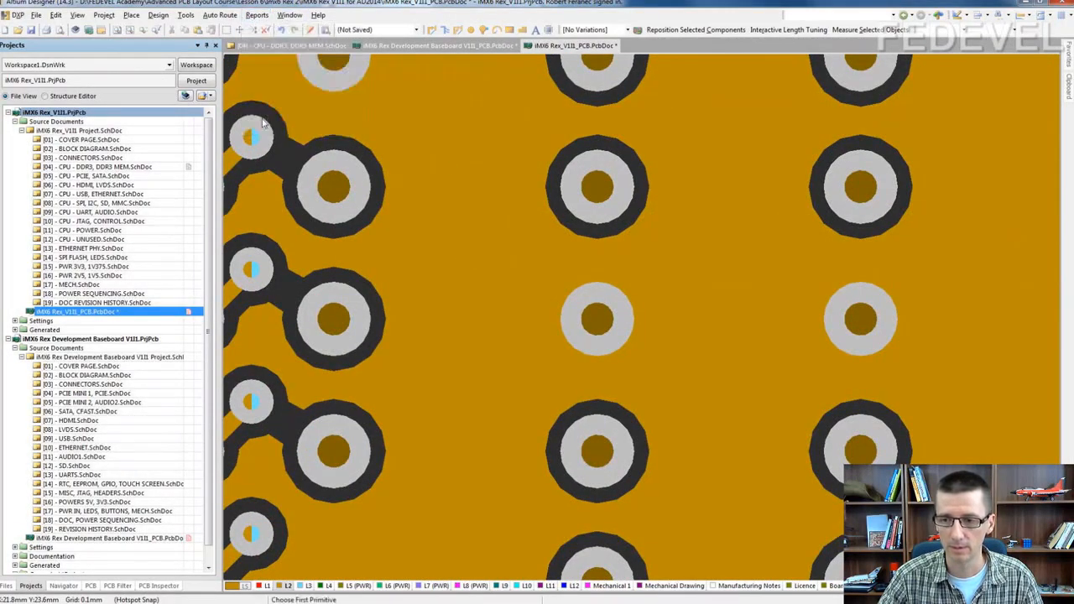
pyautogui.click(596, 185)
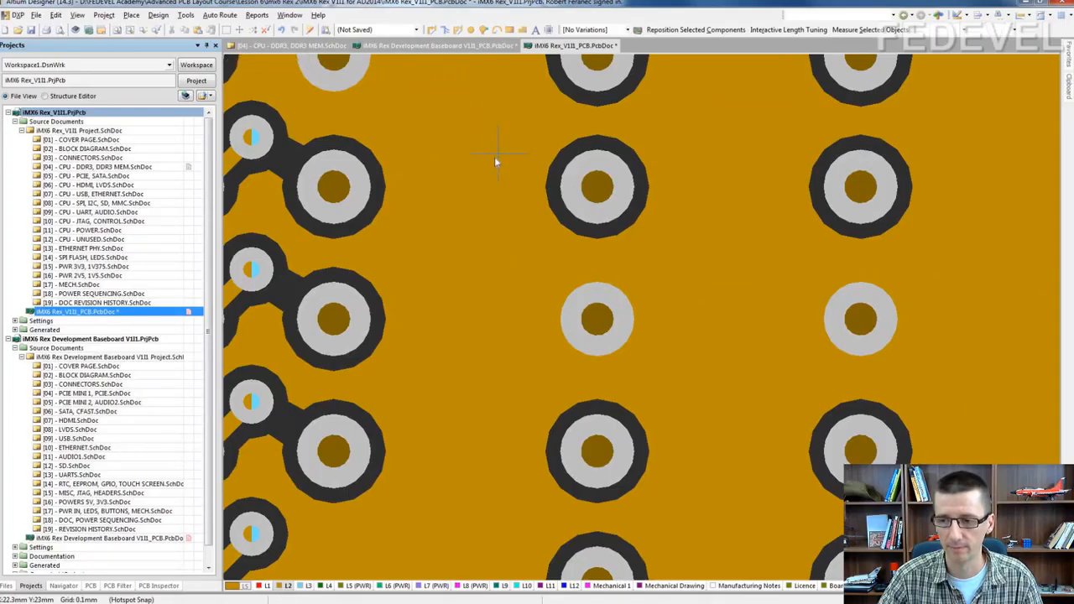
pyautogui.click(496, 159)
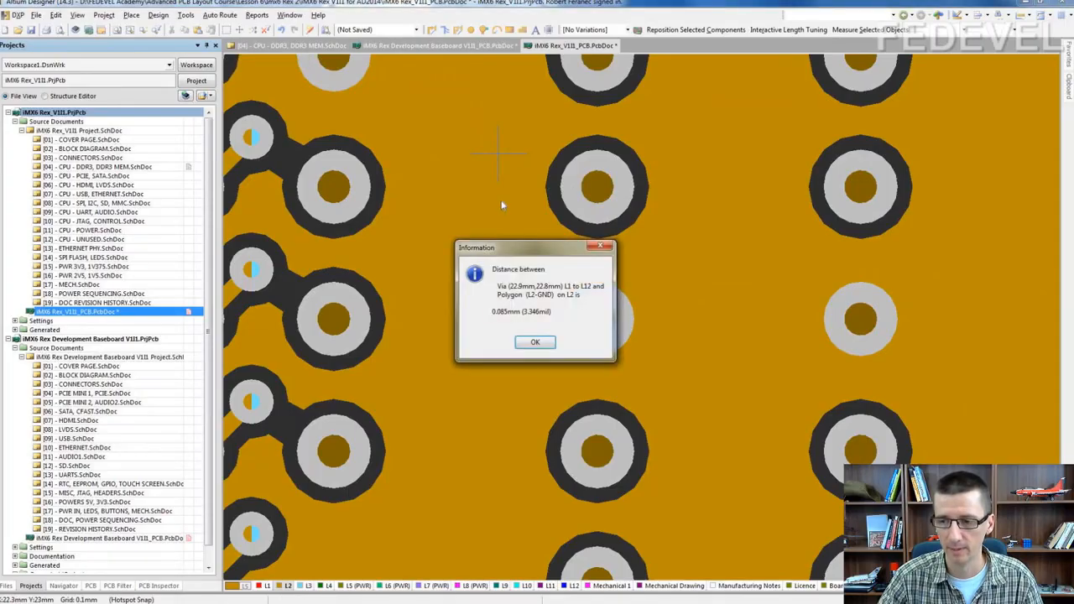
pyautogui.click(535, 343)
pyautogui.click(360, 586)
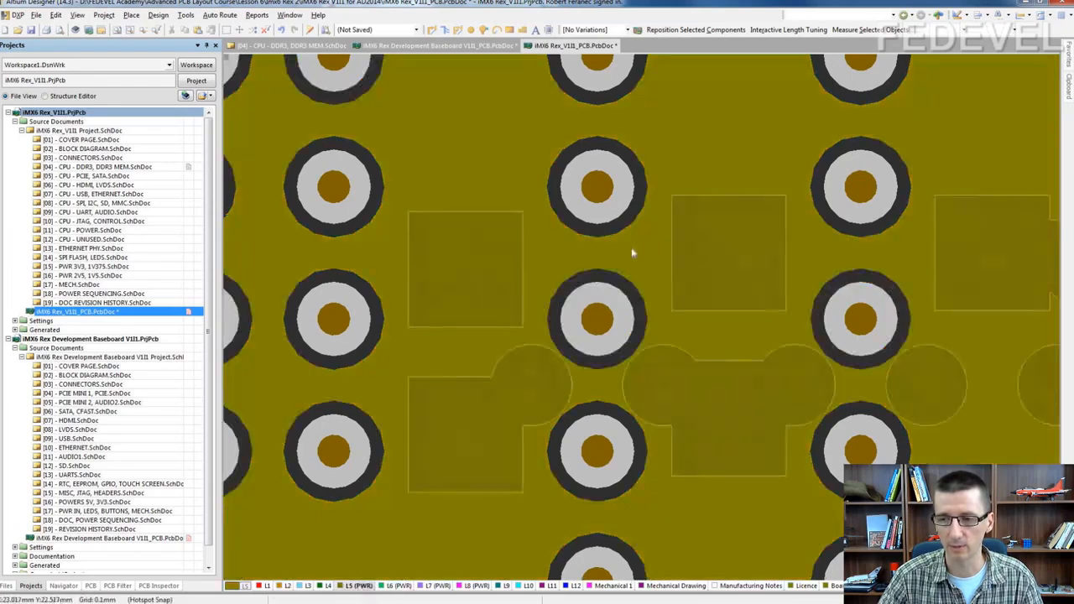
pyautogui.click(288, 586)
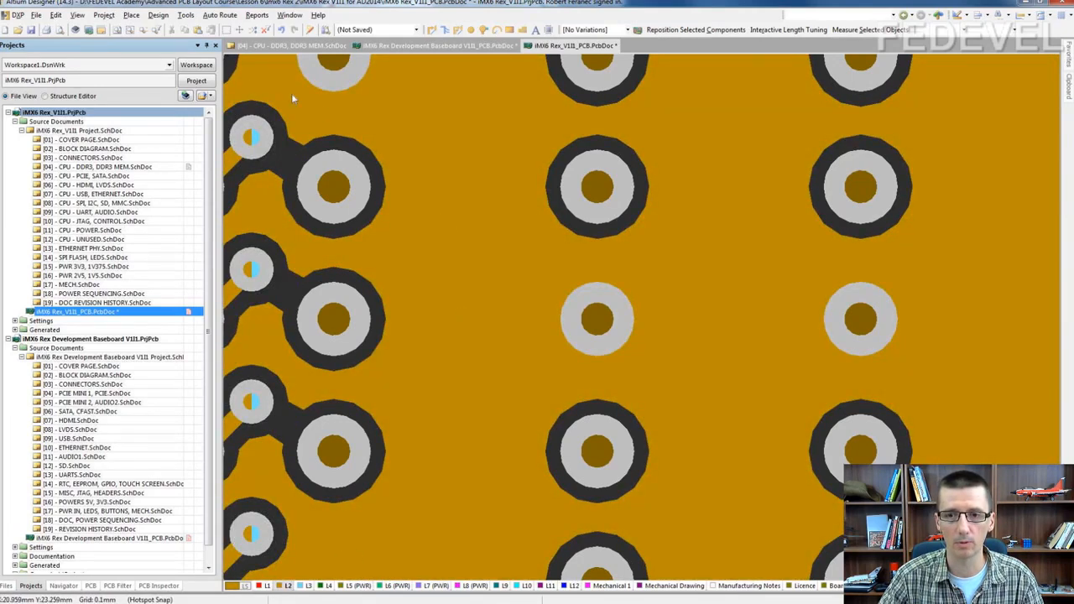
# Step: Create another clearance design rule and name it Poly GND to Via
pyautogui.click(157, 15)
pyautogui.click(166, 58)
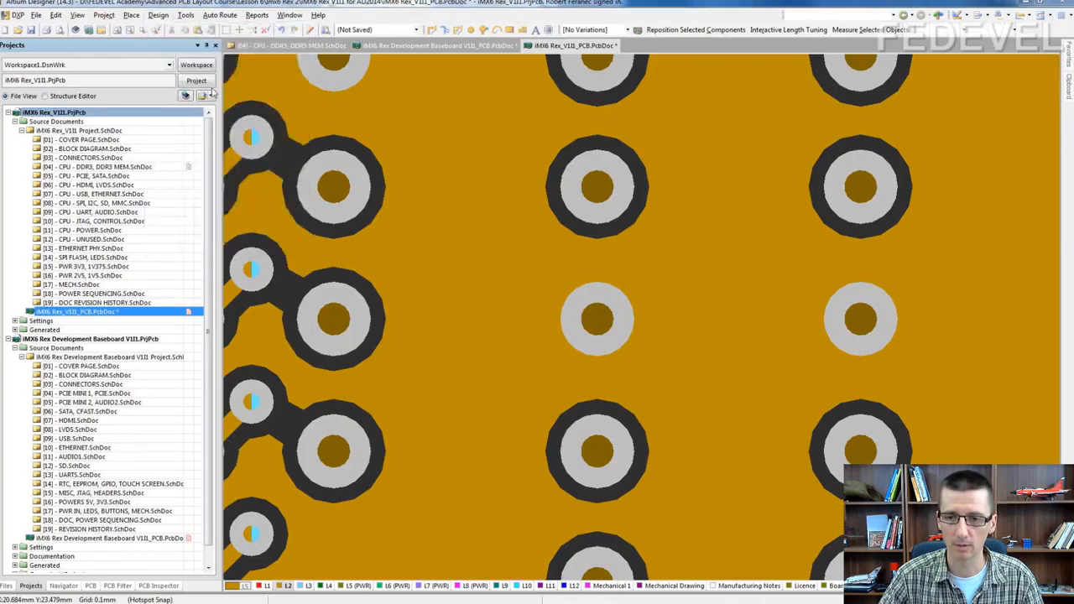
pyautogui.click(242, 98)
pyautogui.rightClick(250, 98)
pyautogui.click(273, 102)
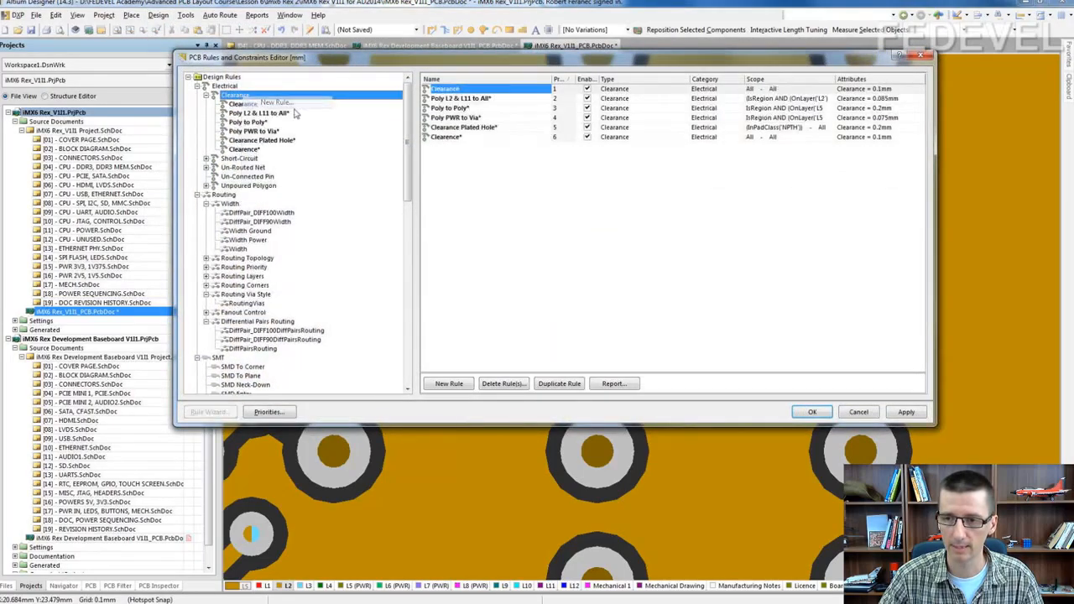
pyautogui.click(426, 90)
pyautogui.doubleClick(428, 92)
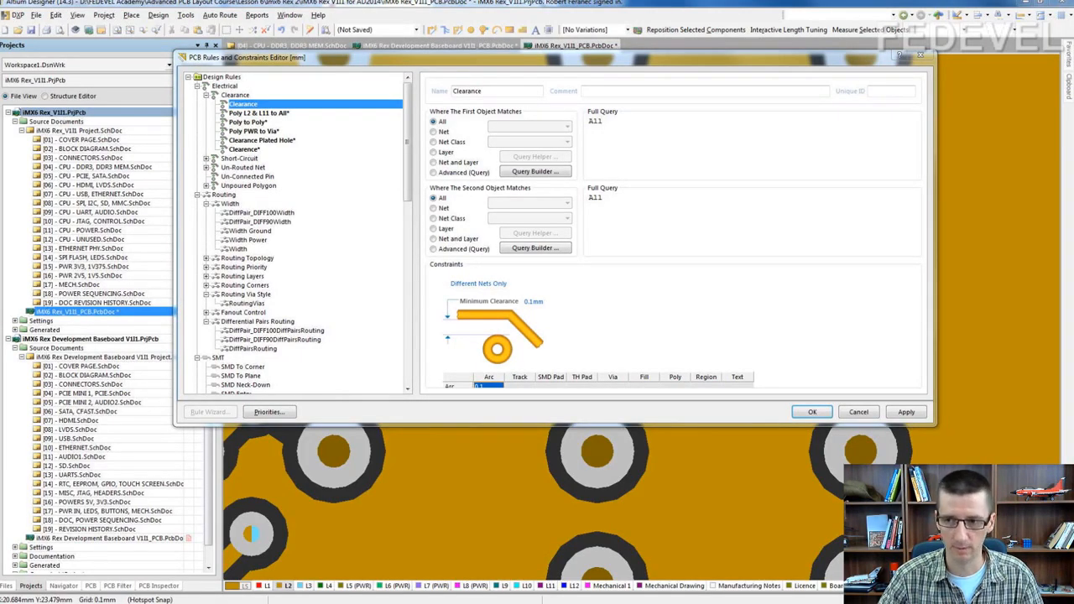
pyautogui.doubleClick(484, 90)
pyautogui.write('Poly GND to Via')
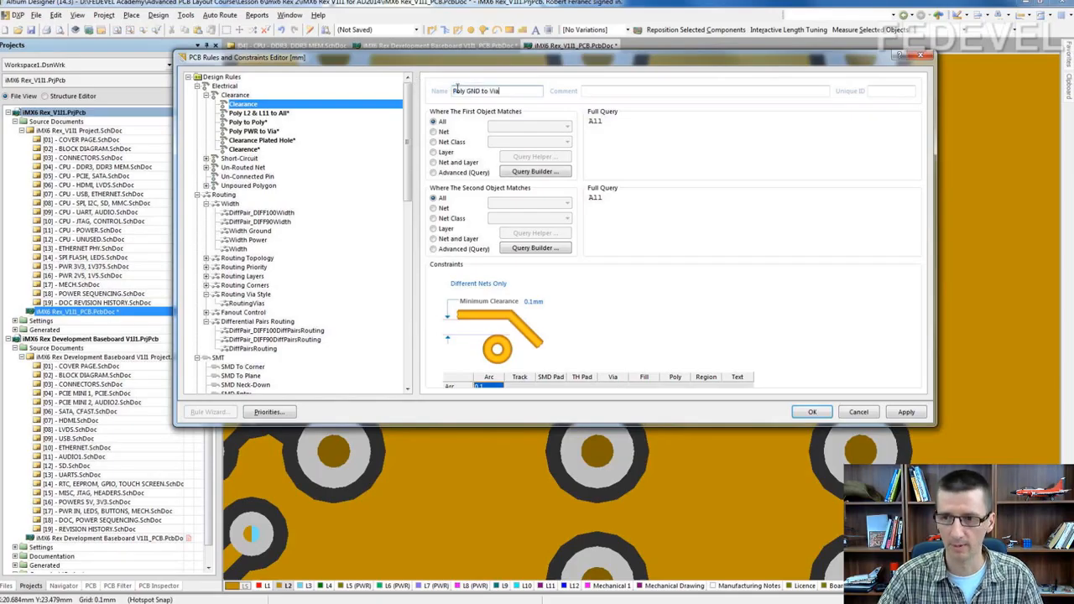
pyautogui.press('Tab')
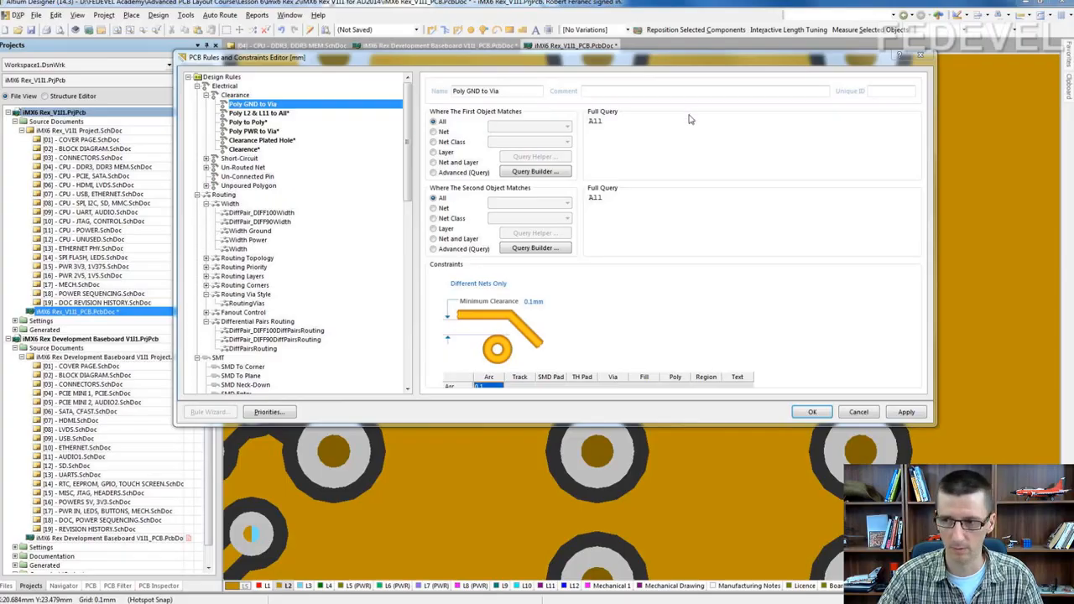
# Step: Set the Poly GND to Via rule's first query to (IsRegion AND (OnLayer('L2') OR OnLayer('L11'))) and second query to IsVia AND (HoleSize <> 0.1)
pyautogui.moveTo(648, 123); pyautogui.dragTo(516, 120)
pyautogui.write("(IsRegion AND (OnLayer('L2') OR OnLayer('L11')))")
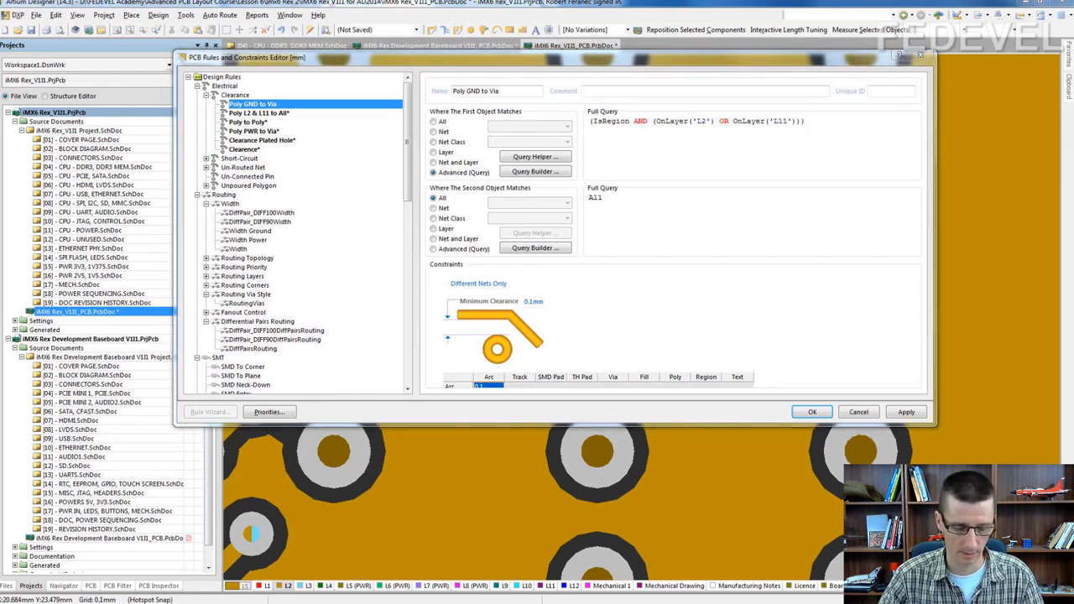
pyautogui.moveTo(606, 200); pyautogui.dragTo(578, 193)
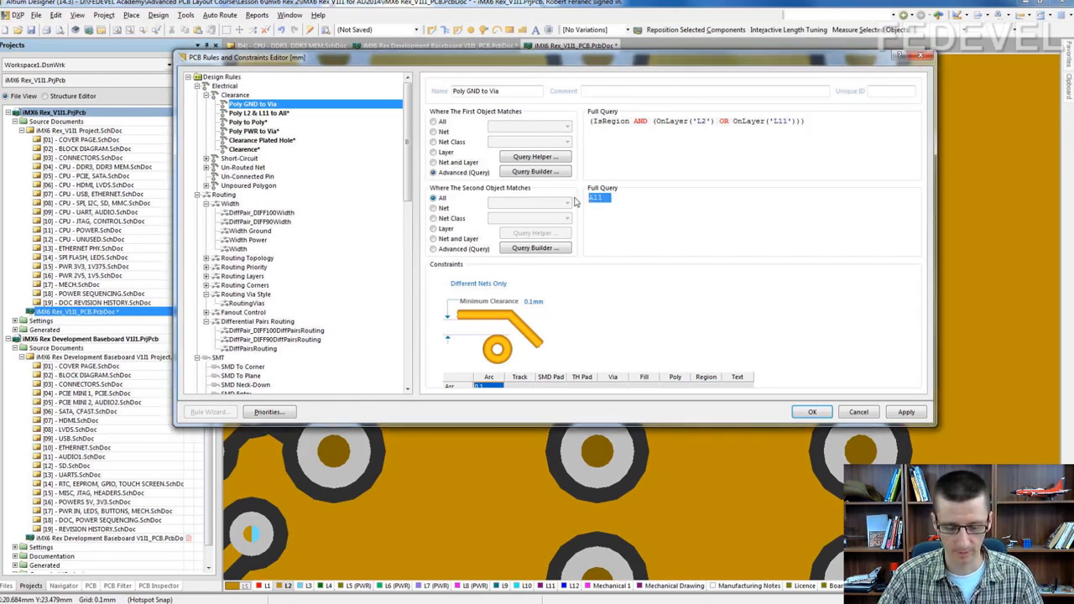
pyautogui.write('IsVia AND (HoleSize <> 0.1)')
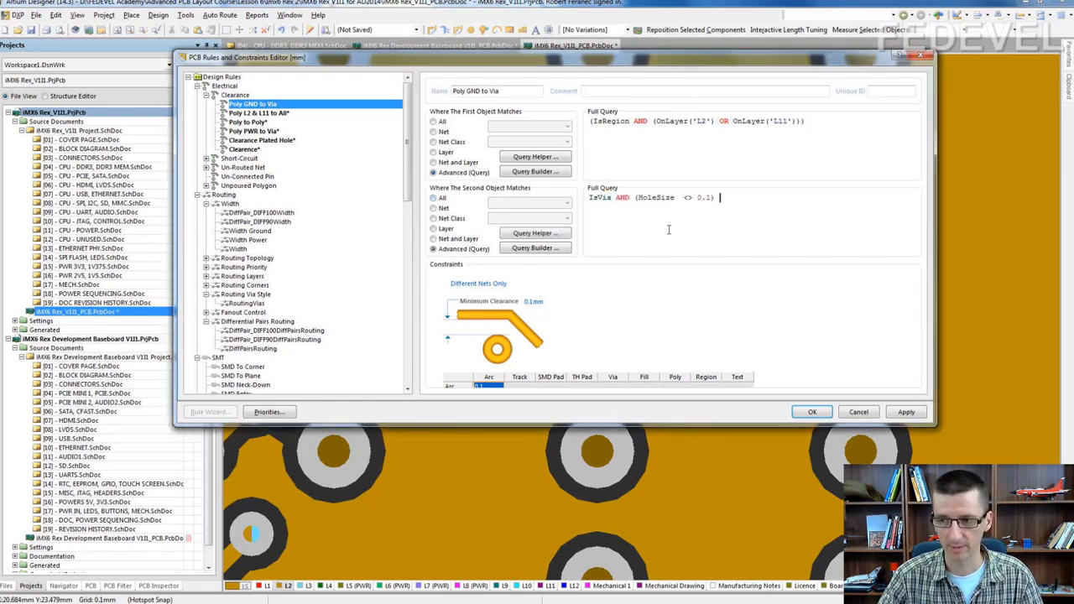
# Step: Set the Poly GND to Via rule's minimum clearance to 0.075 mm and accept the design rule changes
pyautogui.doubleClick(709, 198)
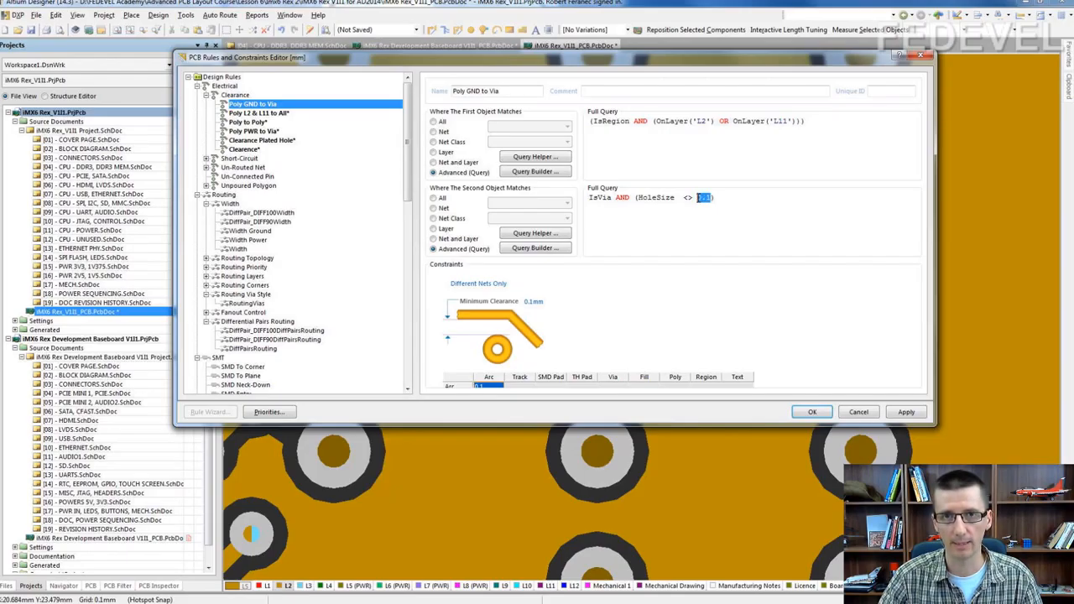
pyautogui.moveTo(724, 200); pyautogui.dragTo(623, 209)
pyautogui.click(617, 244)
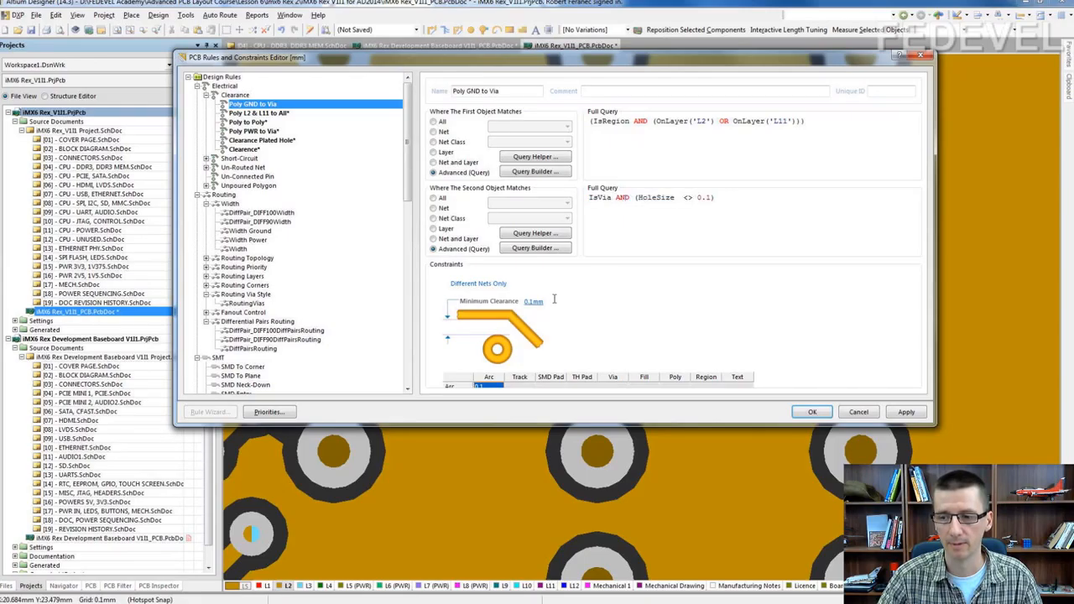
pyautogui.moveTo(554, 301); pyautogui.dragTo(490, 303)
pyautogui.write('0.075')
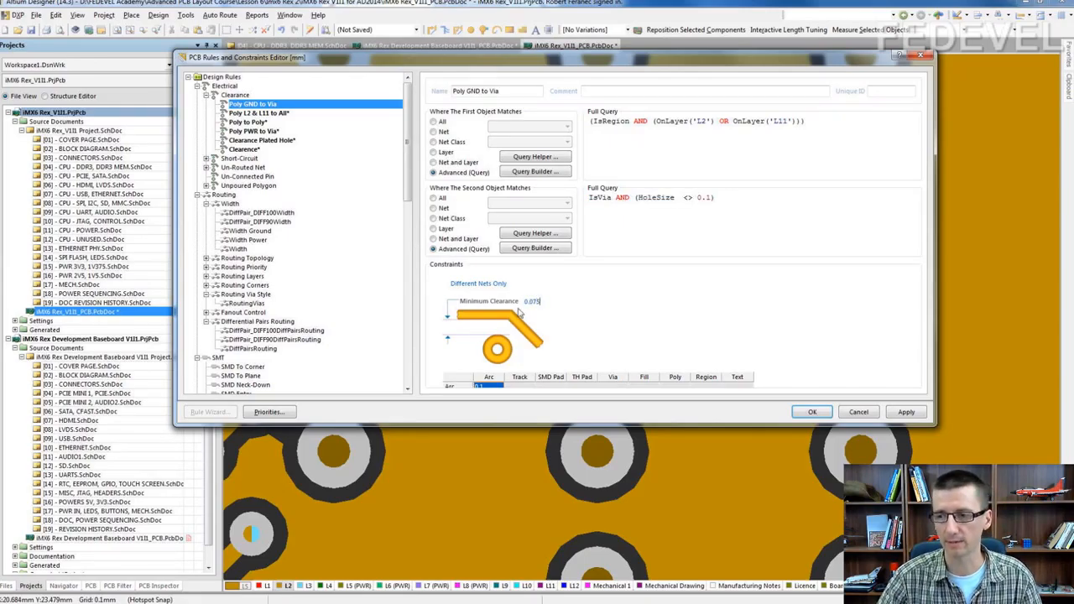
pyautogui.click(815, 411)
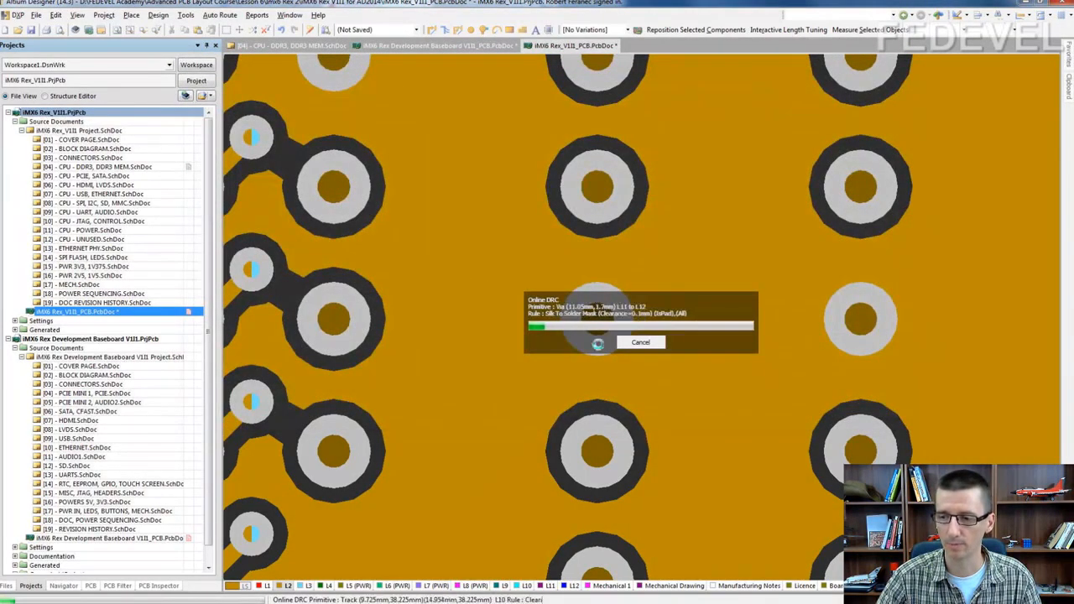
# Step: Rebuild all polygons on the board with the updated clearance rules
pyautogui.moveTo(428, 253); pyautogui.dragTo(563, 265, button='right')
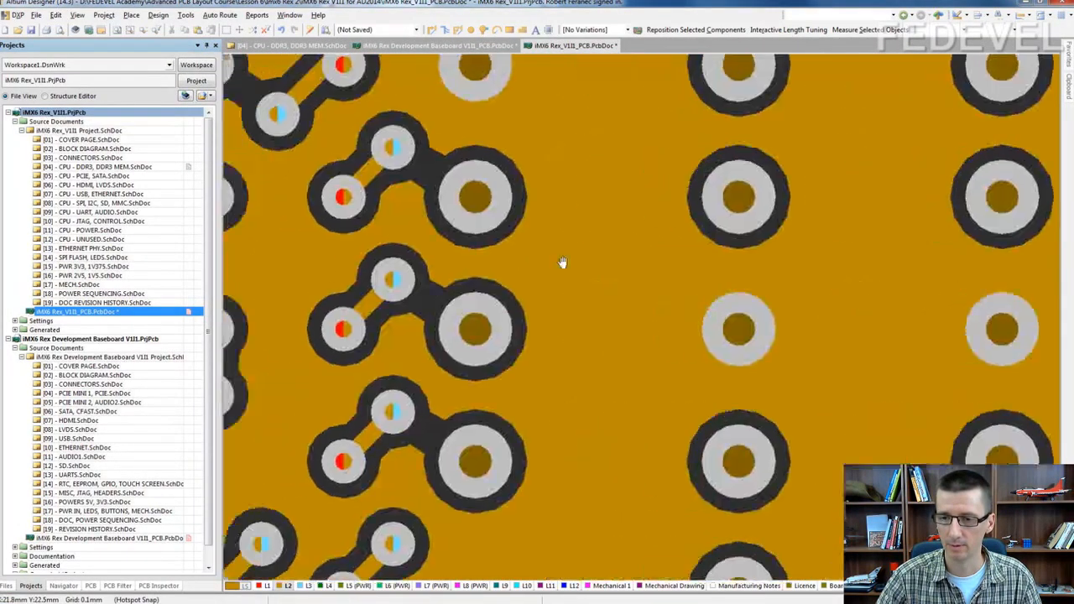
pyautogui.rightClick(385, 98)
pyautogui.moveTo(451, 196)
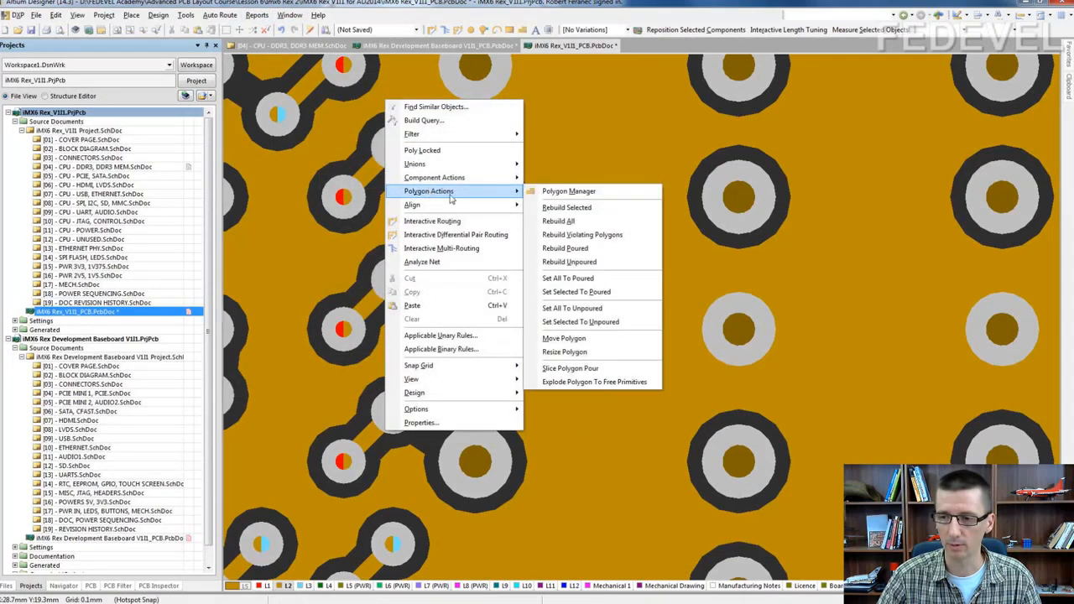
pyautogui.click(550, 221)
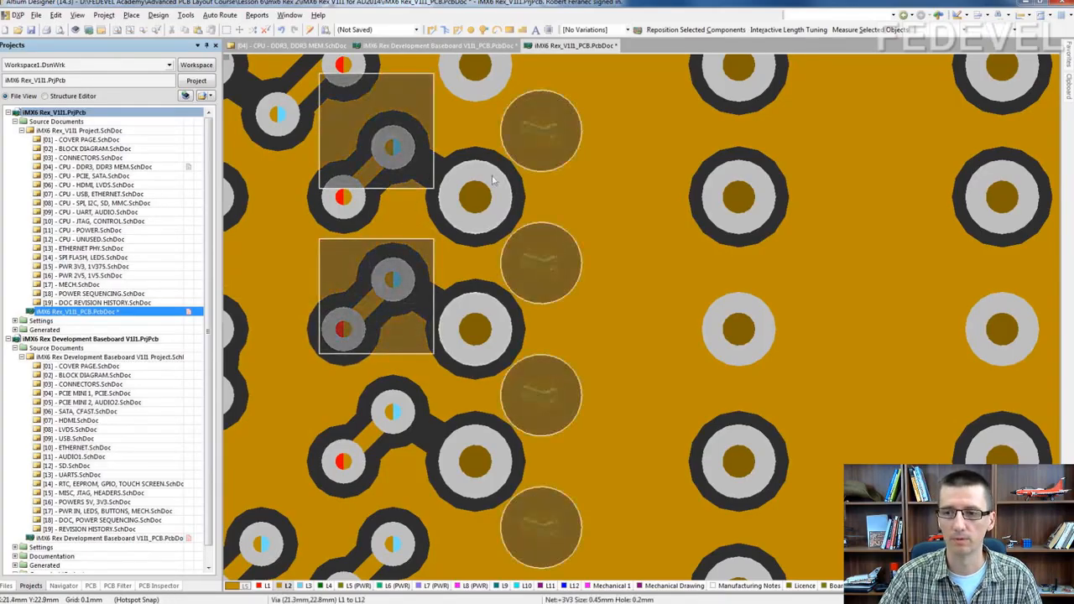
# Step: Measure the primitive distance between the L1-to-L12 via at (22.9 mm, 22.8 mm) and the L2-GND polygon
pyautogui.moveTo(568, 189); pyautogui.dragTo(551, 221, button='right')
pyautogui.keyDown('ctrl'); pyautogui.scroll(2, 480, 195); pyautogui.keyUp('ctrl')
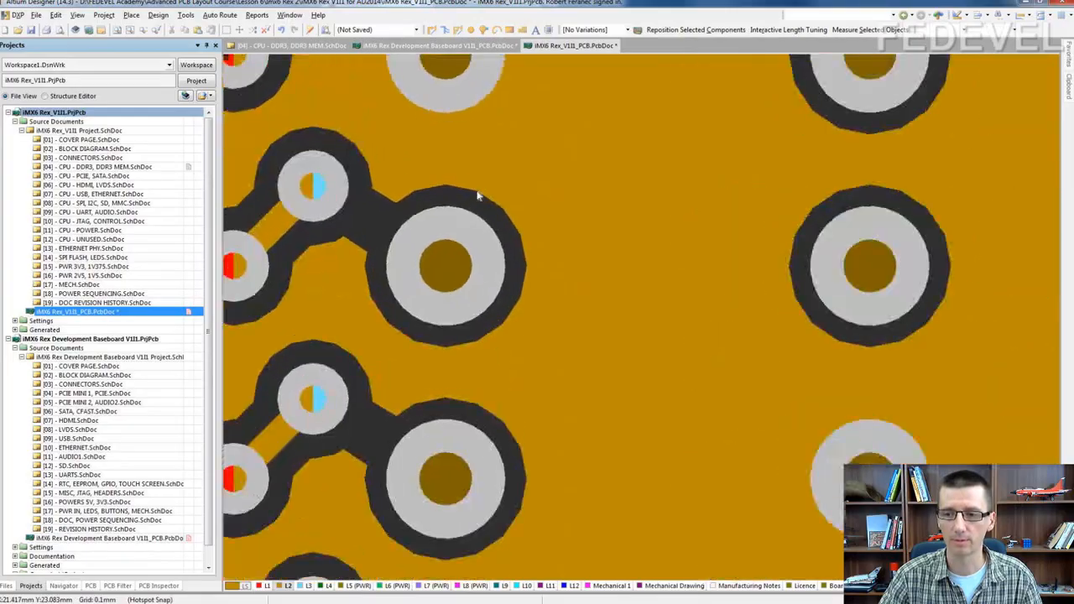
pyautogui.click(261, 15)
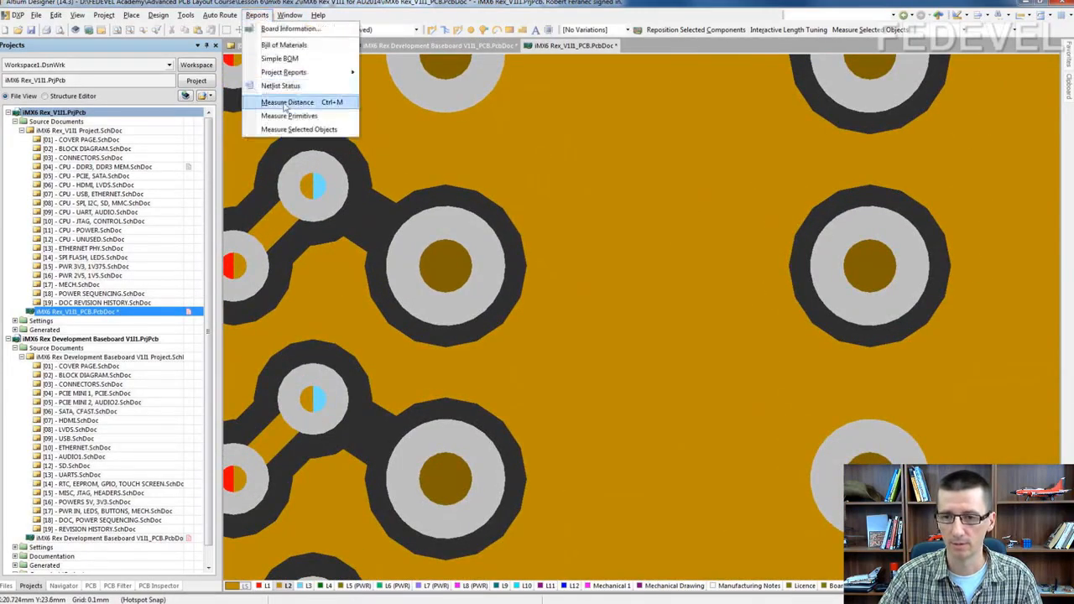
pyautogui.click(286, 116)
pyautogui.click(865, 269)
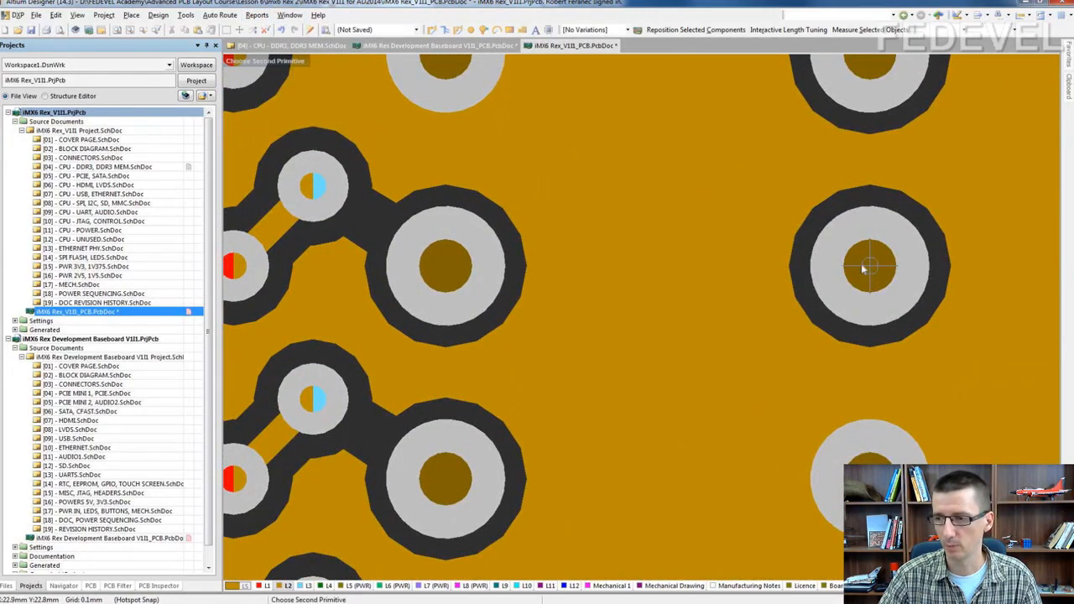
pyautogui.click(736, 237)
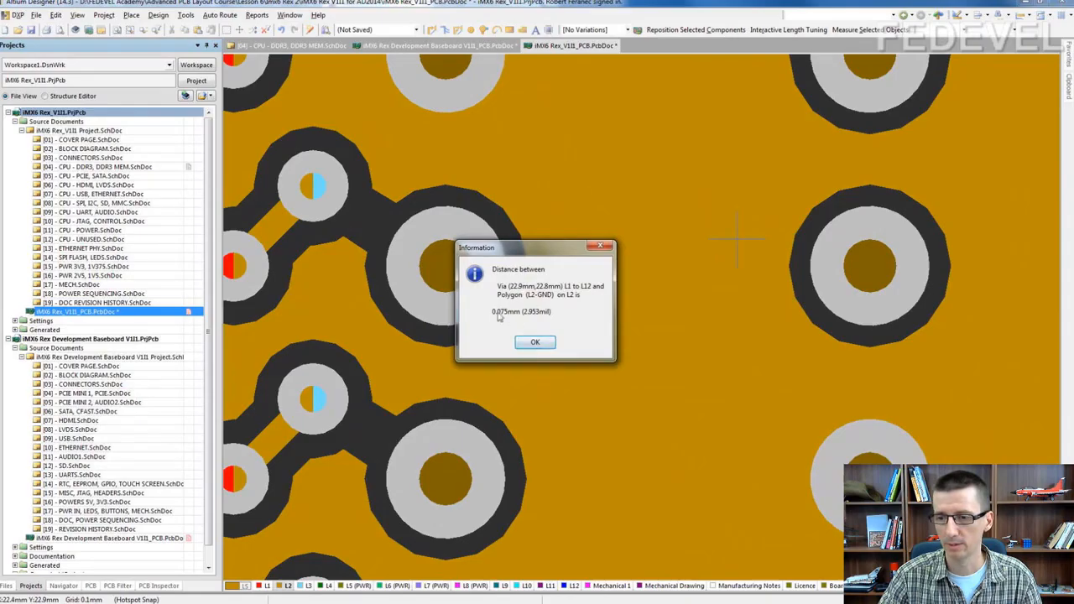
pyautogui.click(547, 340)
# Step: Measure the primitive distance between the L1-to-L2 via at (20.5 mm, 22.8 mm) and the L2-GND polygon
pyautogui.keyDown('ctrl'); pyautogui.scroll(-1, 640, 213); pyautogui.keyUp('ctrl')
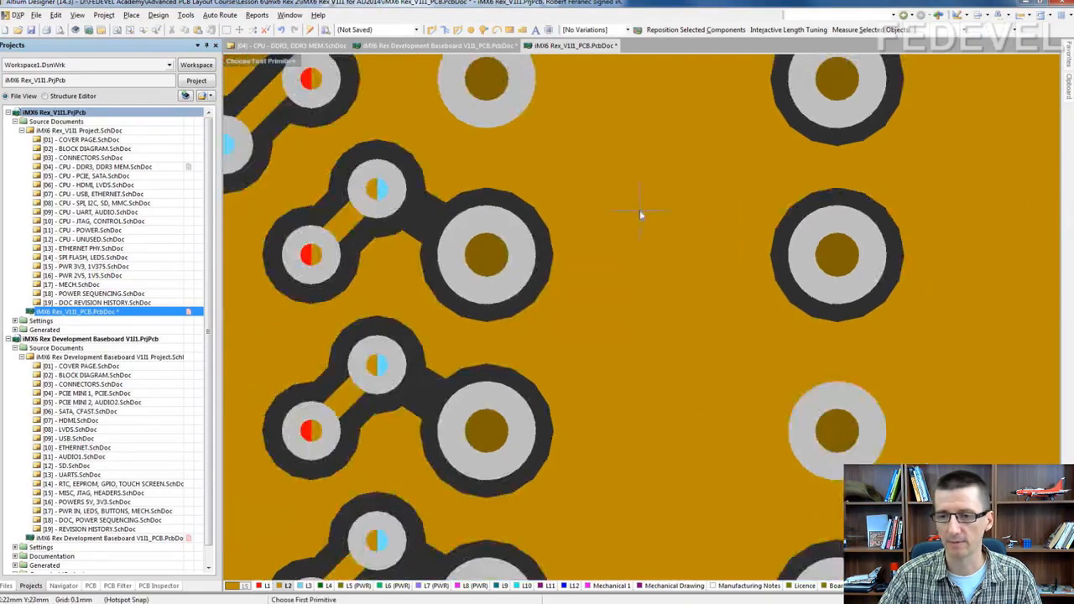
pyautogui.keyDown('ctrl'); pyautogui.scroll(1, 295, 288); pyautogui.keyUp('ctrl')
pyautogui.click(325, 246)
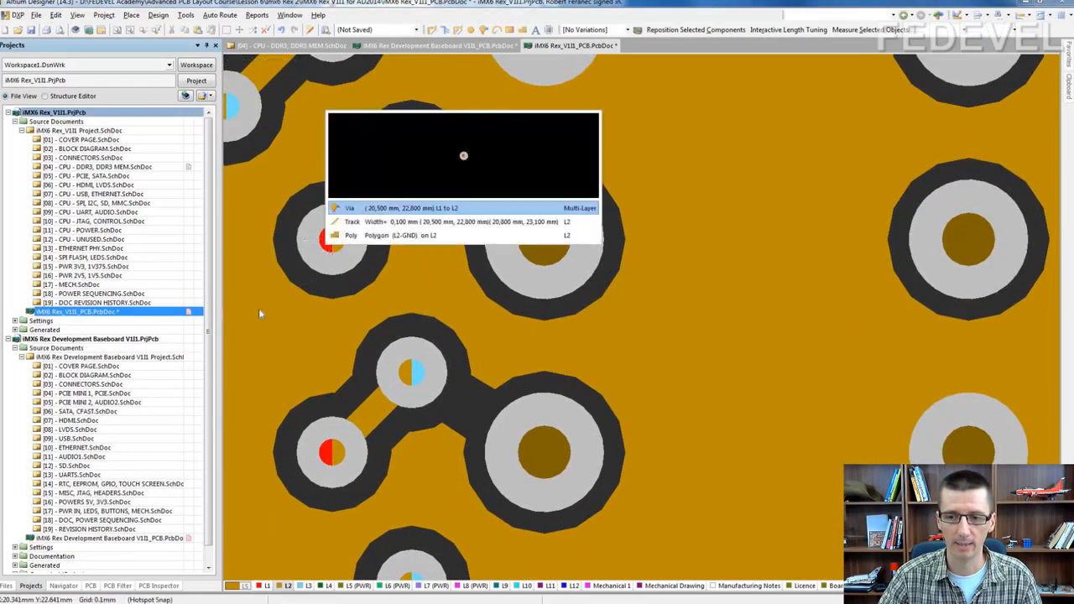
pyautogui.click(338, 208)
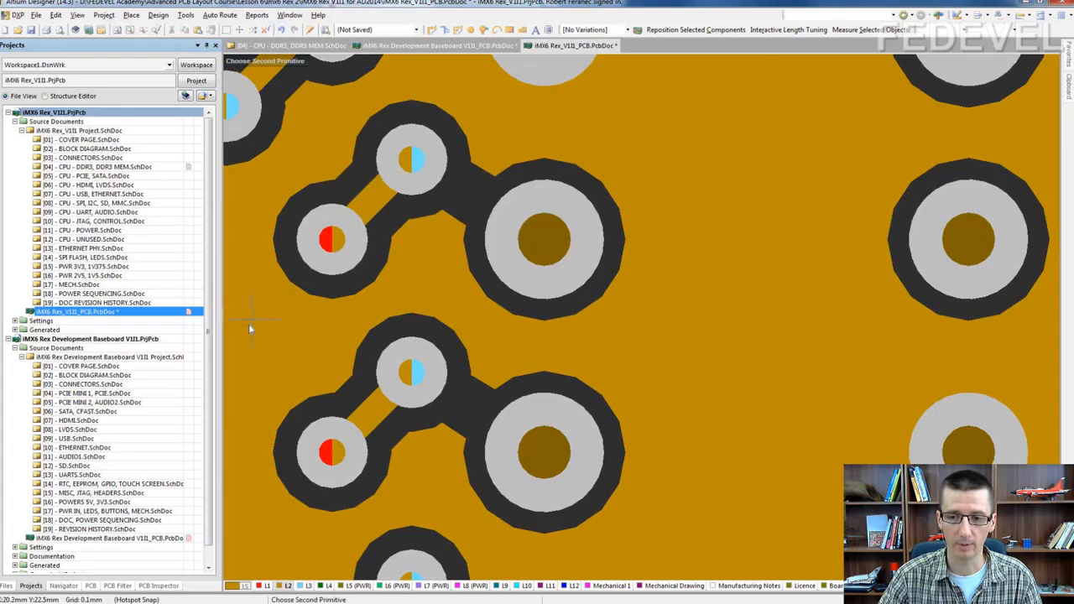
pyautogui.click(252, 321)
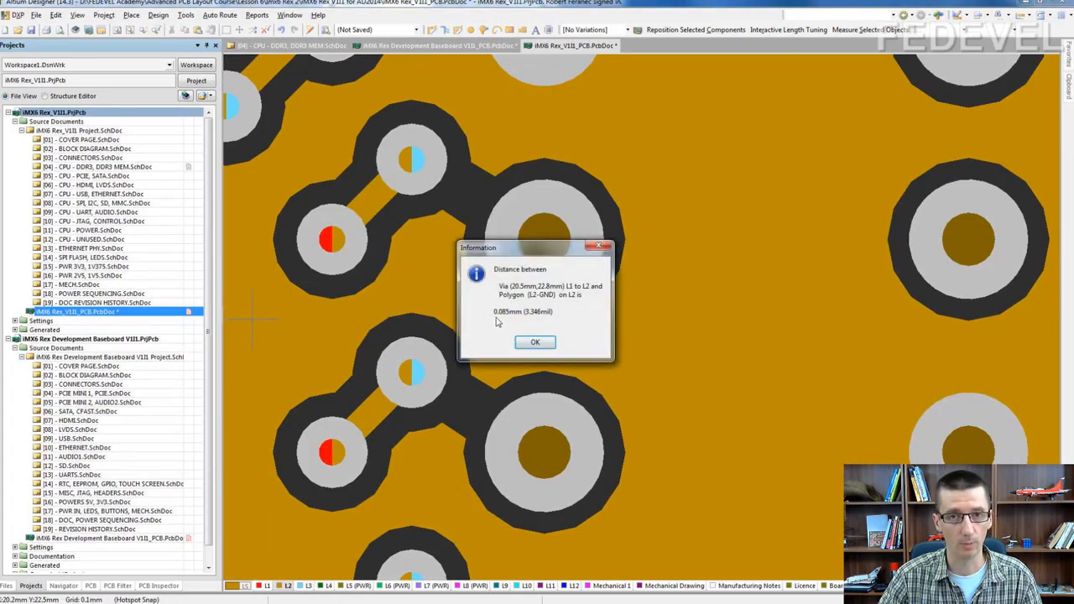
pyautogui.click(535, 342)
pyautogui.keyDown('ctrl'); pyautogui.scroll(-3, 477, 282); pyautogui.keyUp('ctrl')
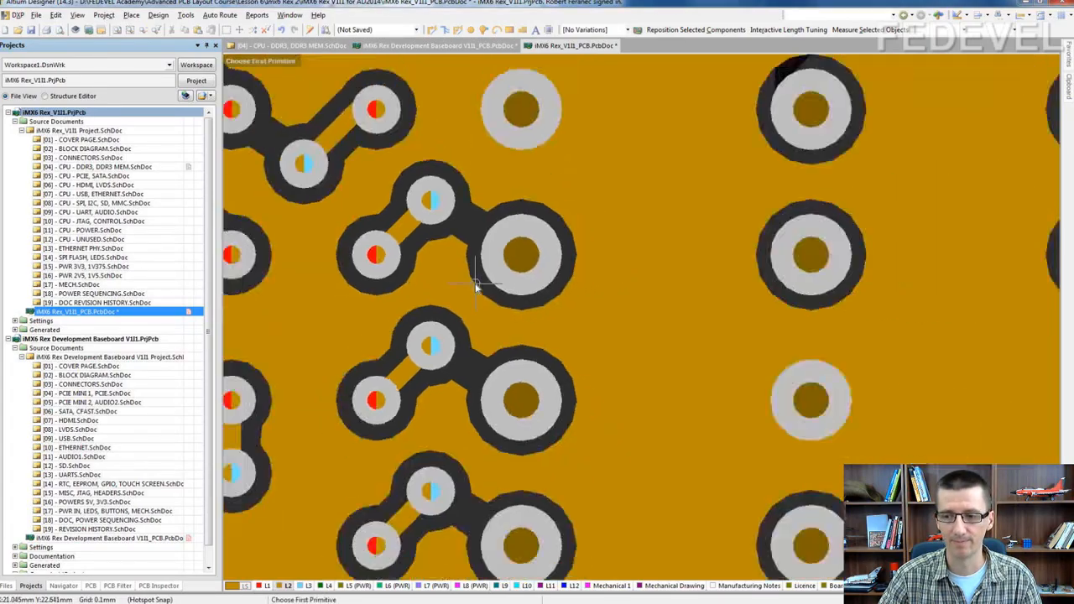
pyautogui.keyDown('ctrl'); pyautogui.scroll(1, 476, 286); pyautogui.keyUp('ctrl')
pyautogui.press('Escape')
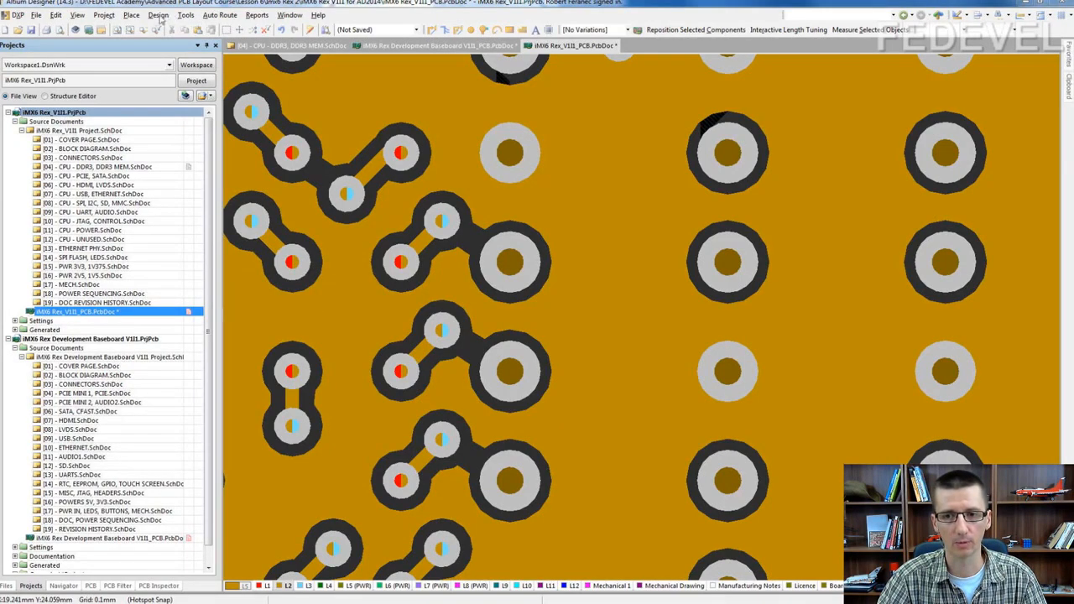
# Step: Review the list of clearance design rules and their priority order, comparing them with the via clearances on L2
pyautogui.click(160, 16)
pyautogui.click(176, 61)
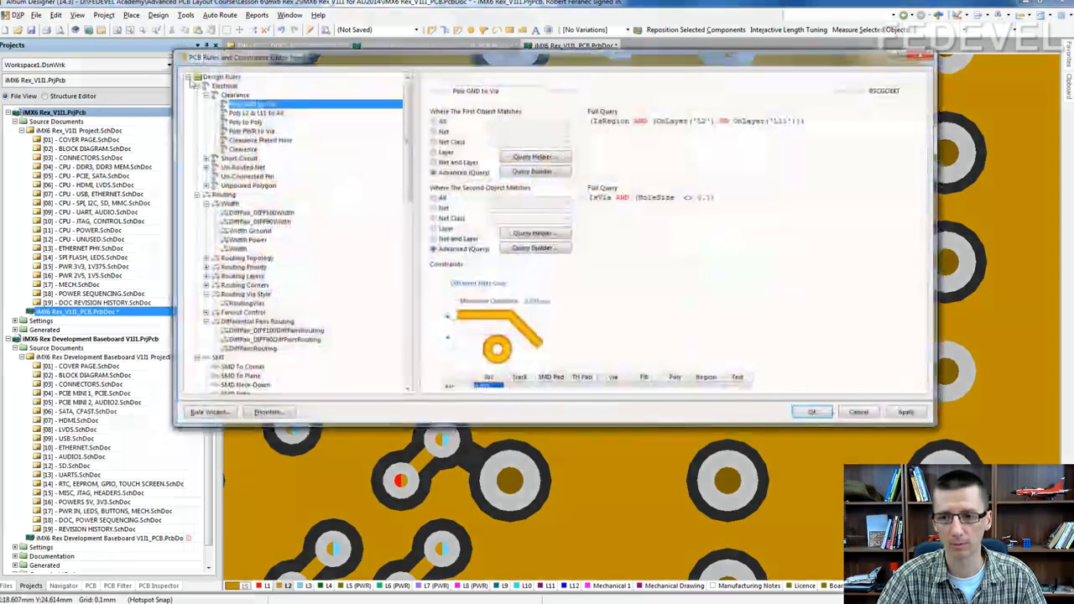
pyautogui.click(237, 96)
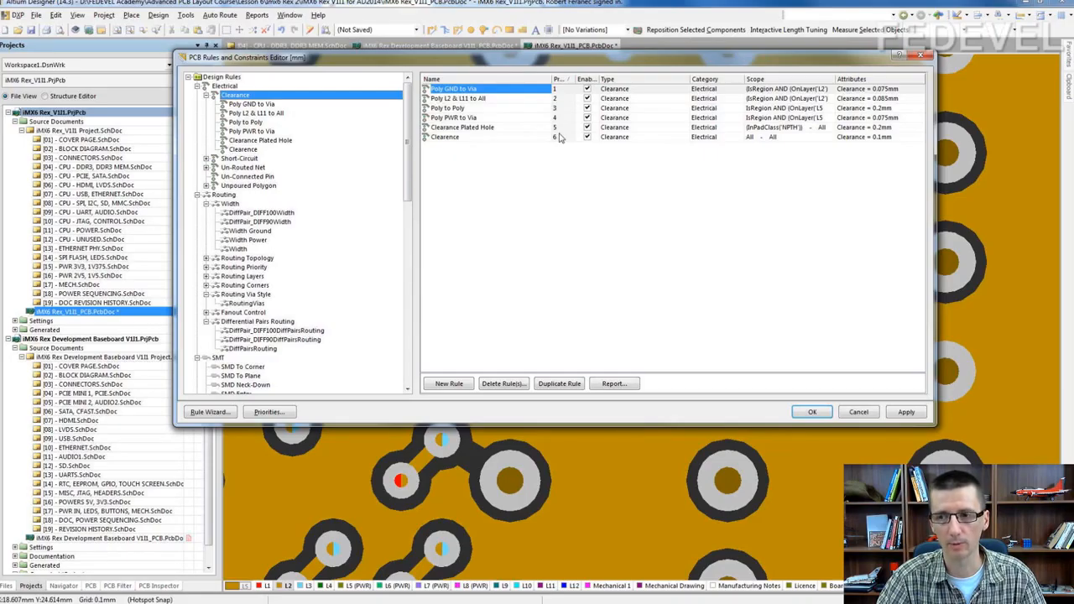
pyautogui.moveTo(430, 59); pyautogui.dragTo(751, 132)
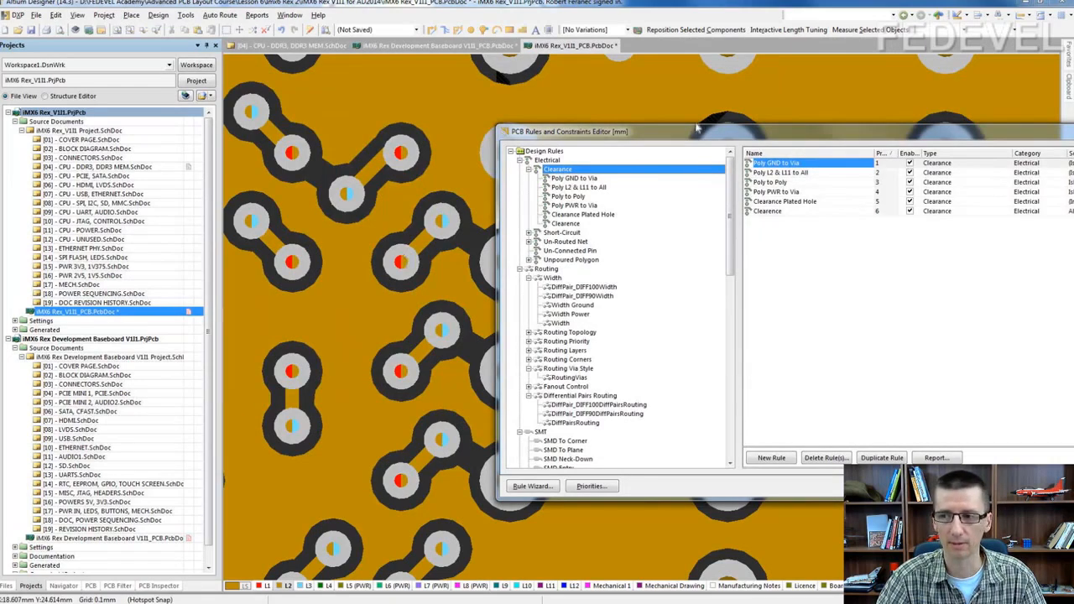
pyautogui.moveTo(555, 132); pyautogui.dragTo(693, 134)
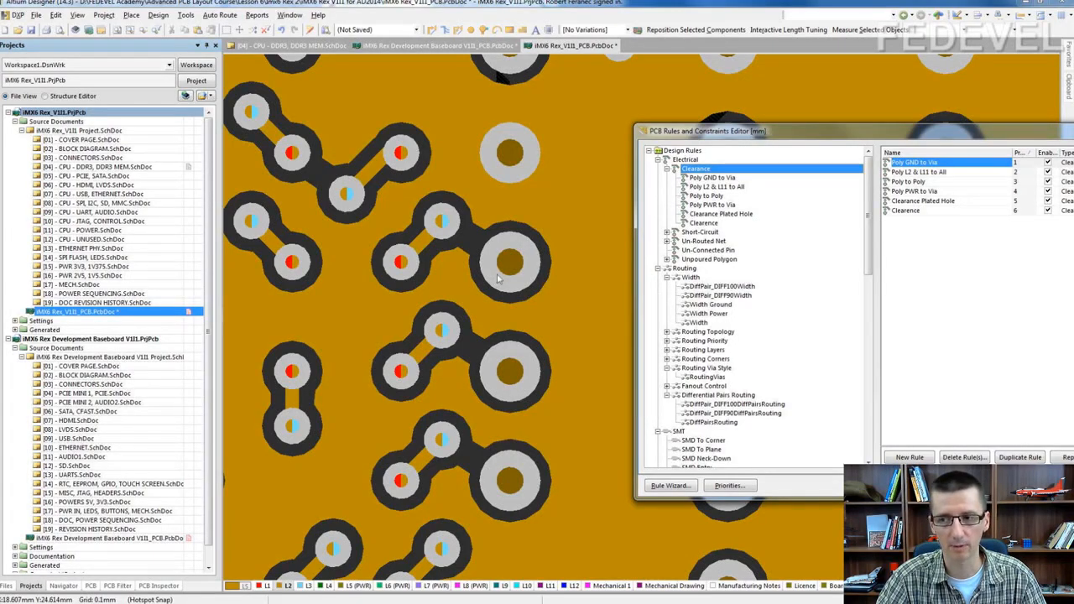
pyautogui.moveTo(720, 134); pyautogui.dragTo(280, 103)
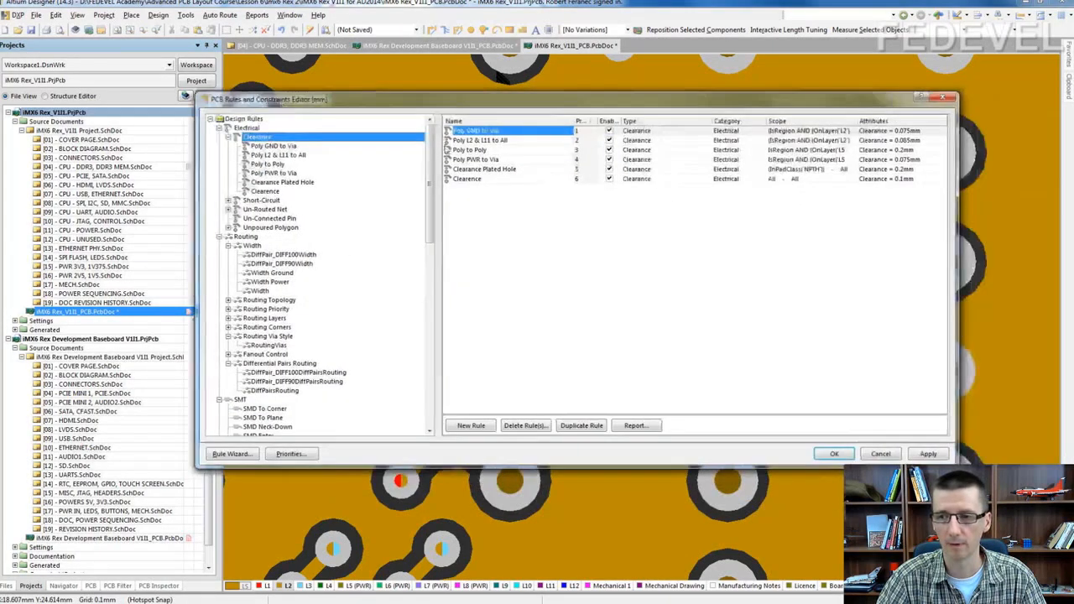
pyautogui.moveTo(598, 122); pyautogui.dragTo(628, 123)
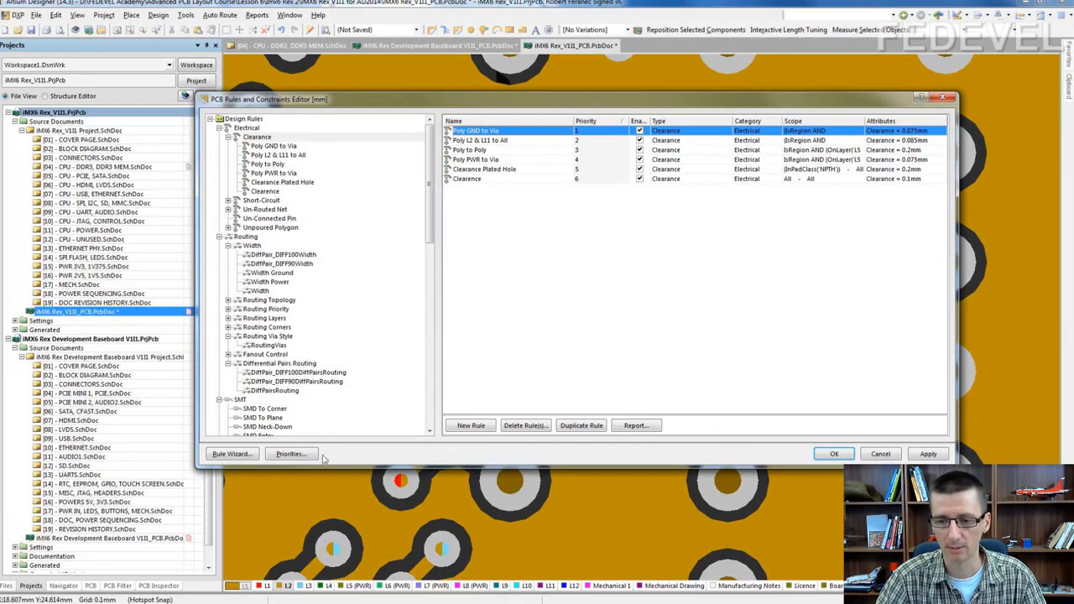
pyautogui.click(291, 453)
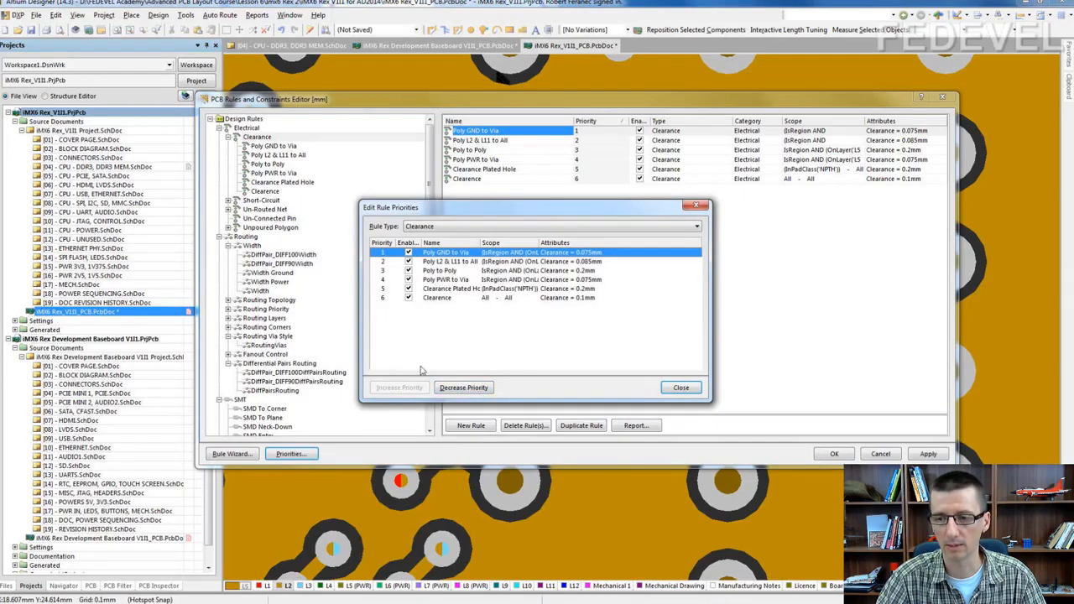
pyautogui.click(684, 387)
pyautogui.click(815, 454)
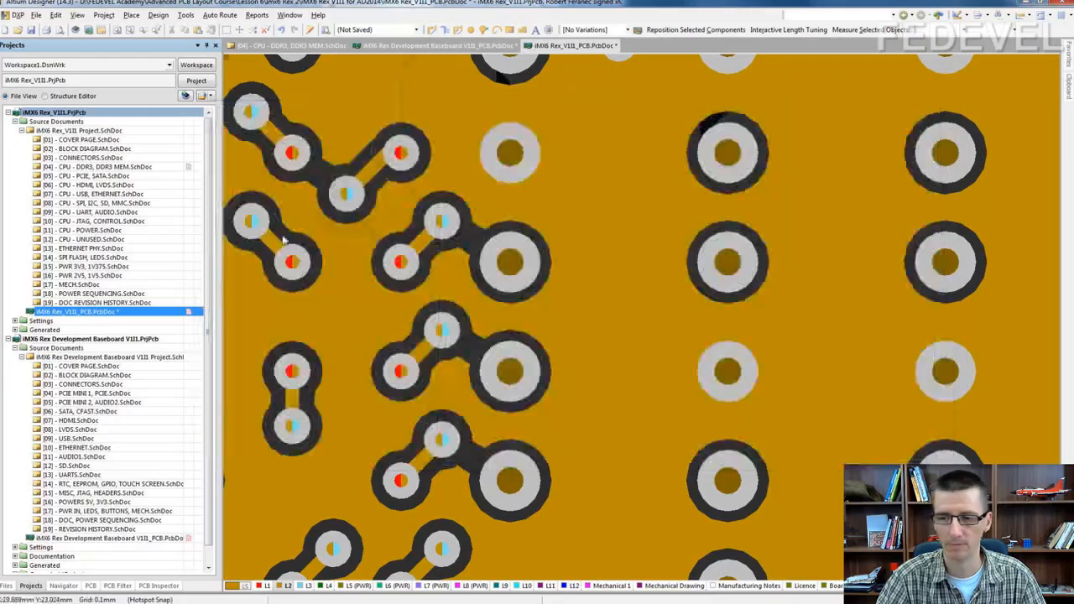
# Step: Copy the +1V375 polygon on L1, using a reference point near its upper-left corner
pyautogui.hotkey('ctrl', 'pagedown')
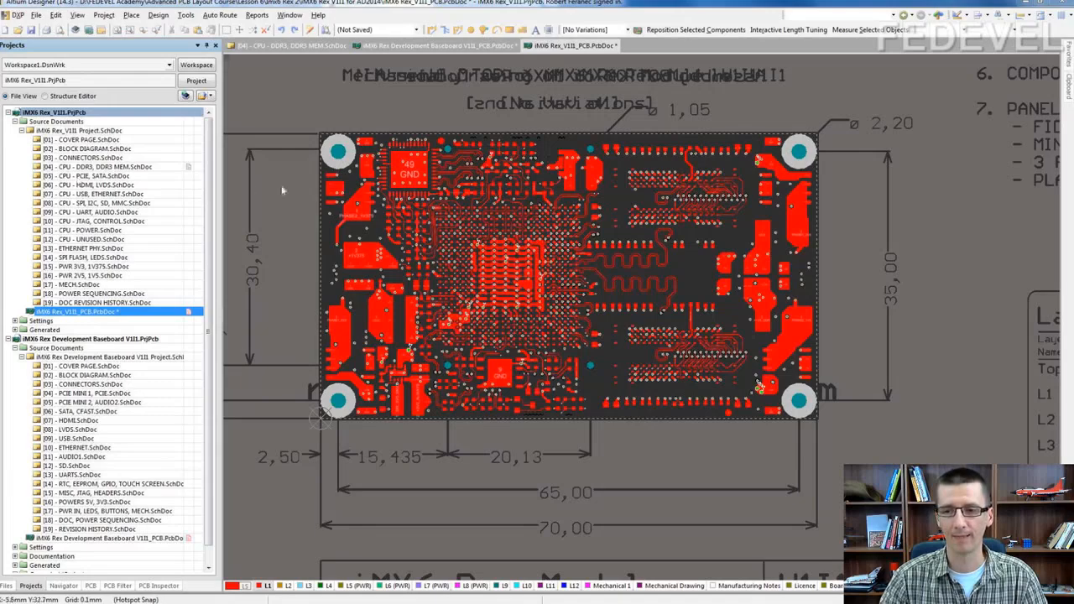
pyautogui.keyDown('ctrl'); pyautogui.scroll(1, 362, 256); pyautogui.keyUp('ctrl')
pyautogui.keyDown('ctrl'); pyautogui.scroll(3, 363, 256); pyautogui.keyUp('ctrl')
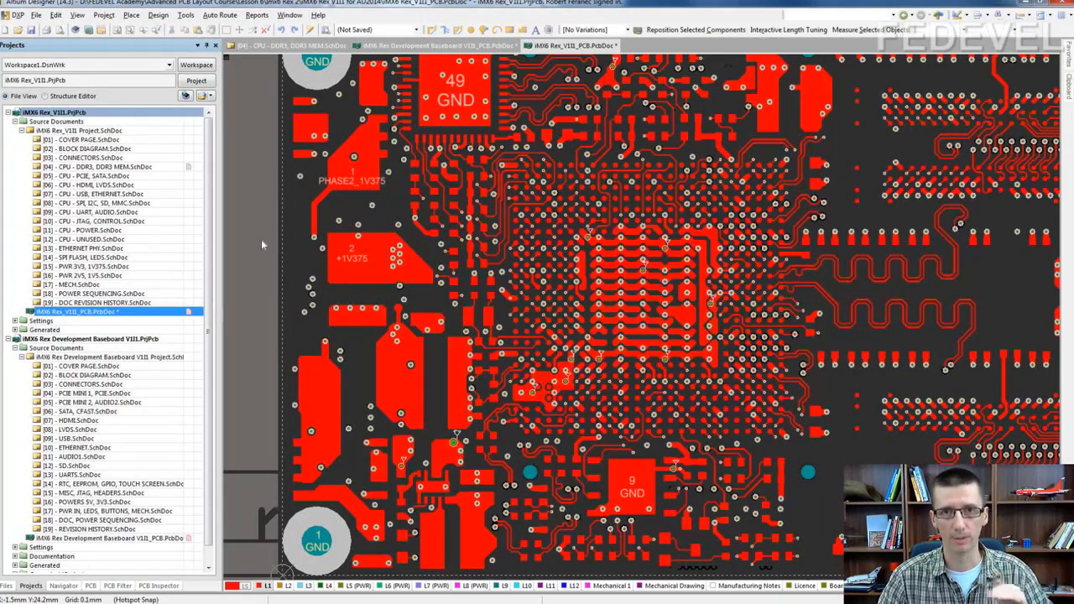
pyautogui.keyDown('ctrl'); pyautogui.scroll(4, 347, 259); pyautogui.keyUp('ctrl')
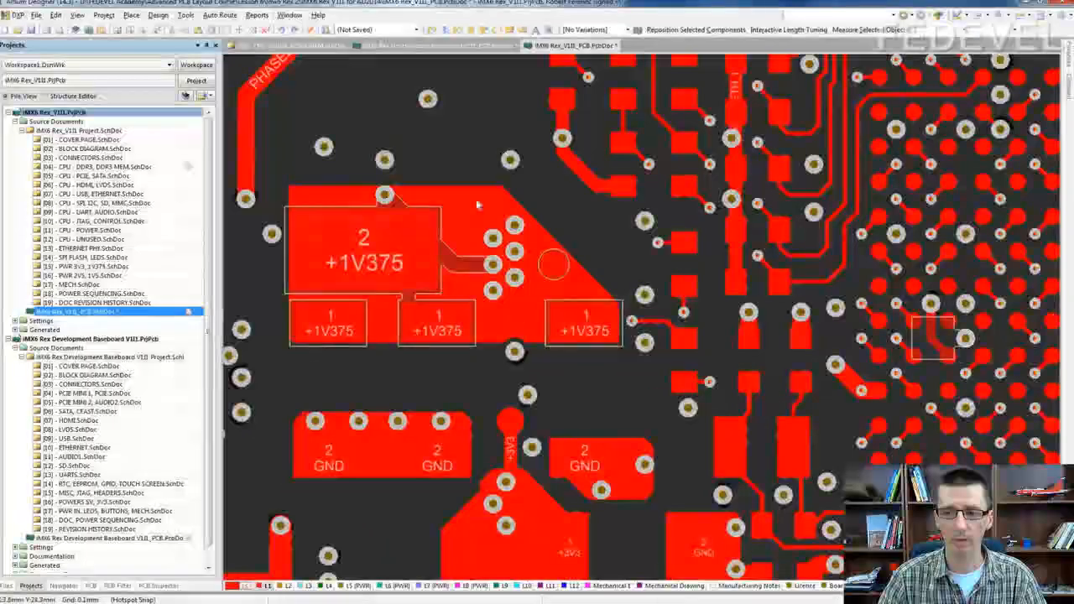
pyautogui.click(550, 252)
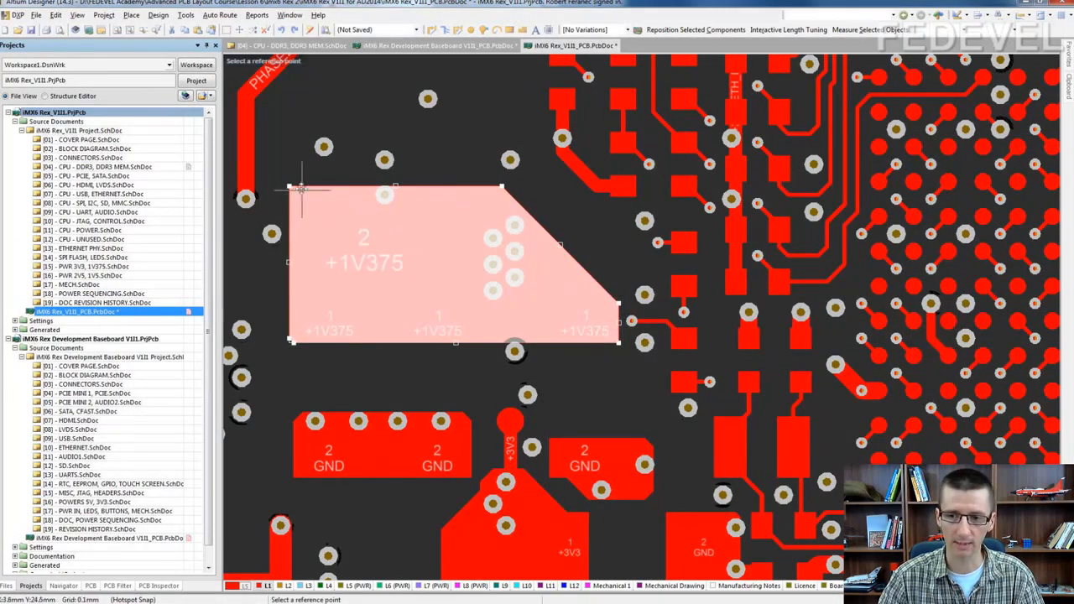
# Step: Paste the copied +1V375 polygon onto L2 with Paste Special, using the current layer and keeping the net name
pyautogui.click(287, 585)
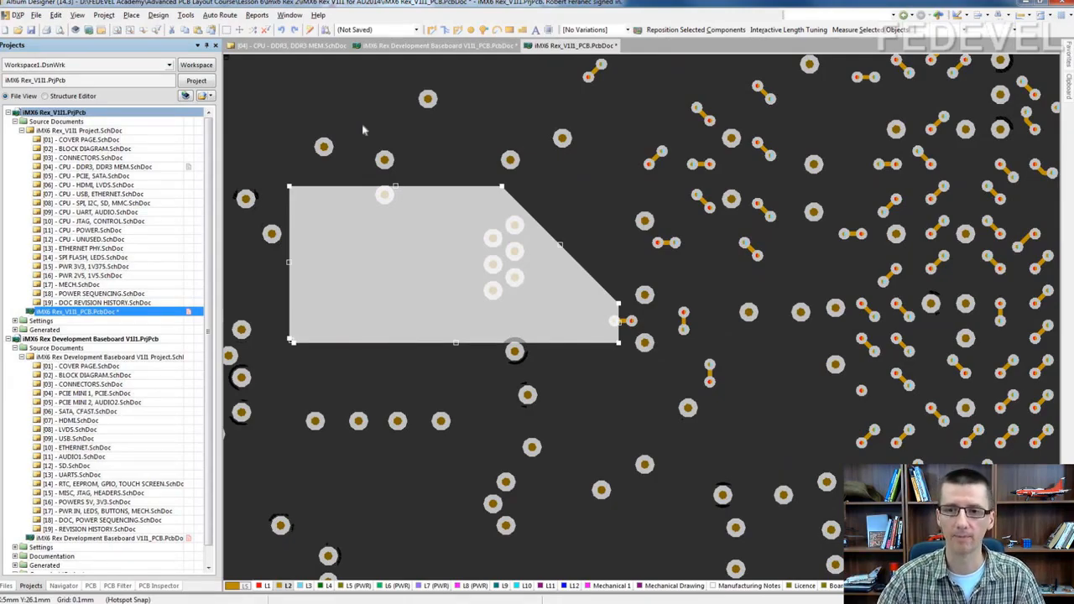
pyautogui.click(55, 16)
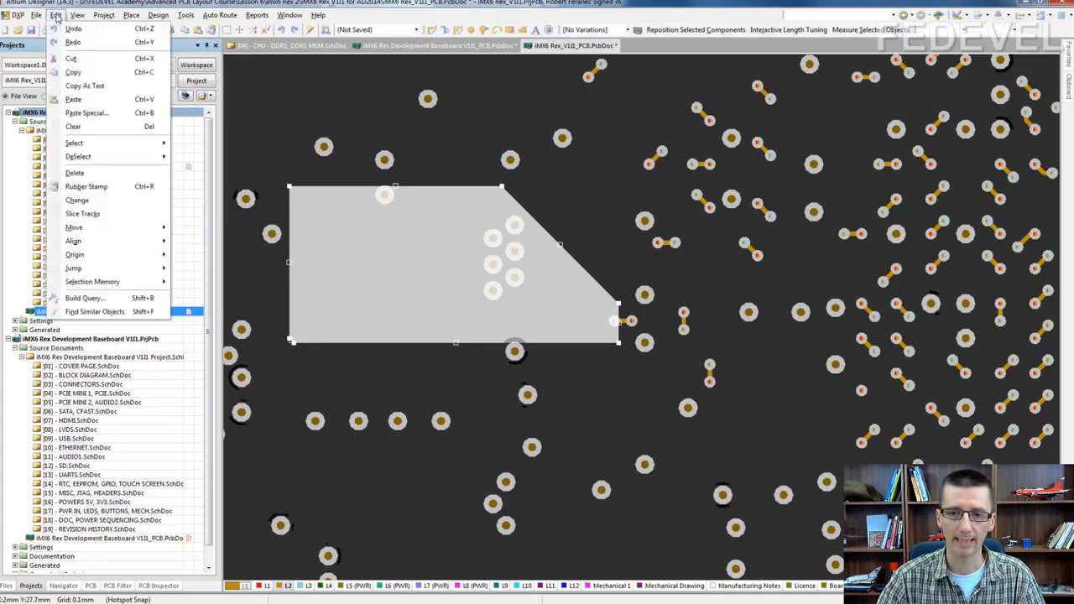
pyautogui.click(78, 113)
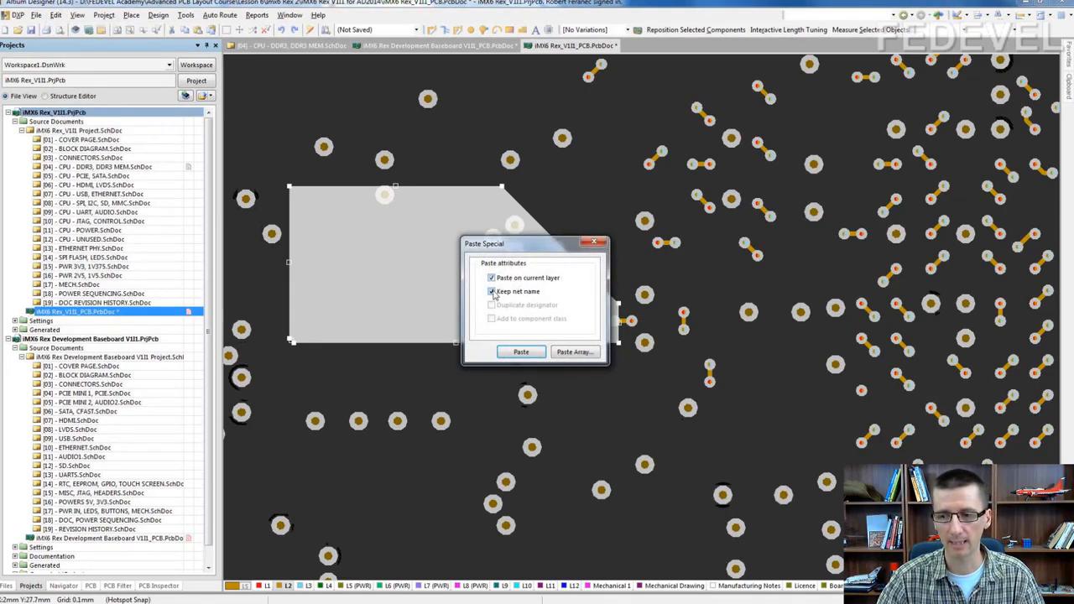
pyautogui.click(522, 351)
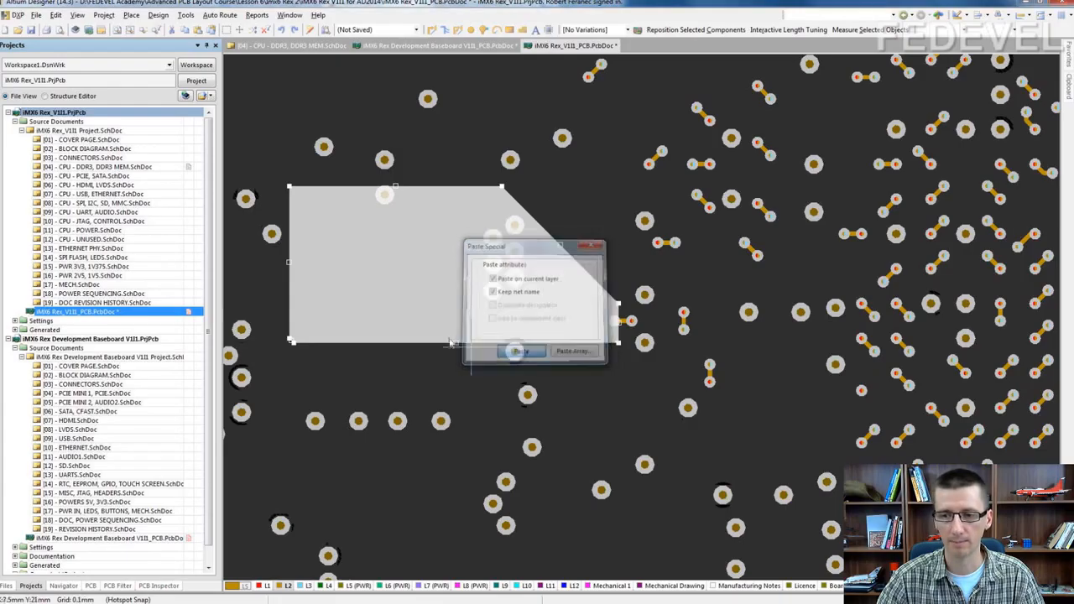
pyautogui.click(302, 228)
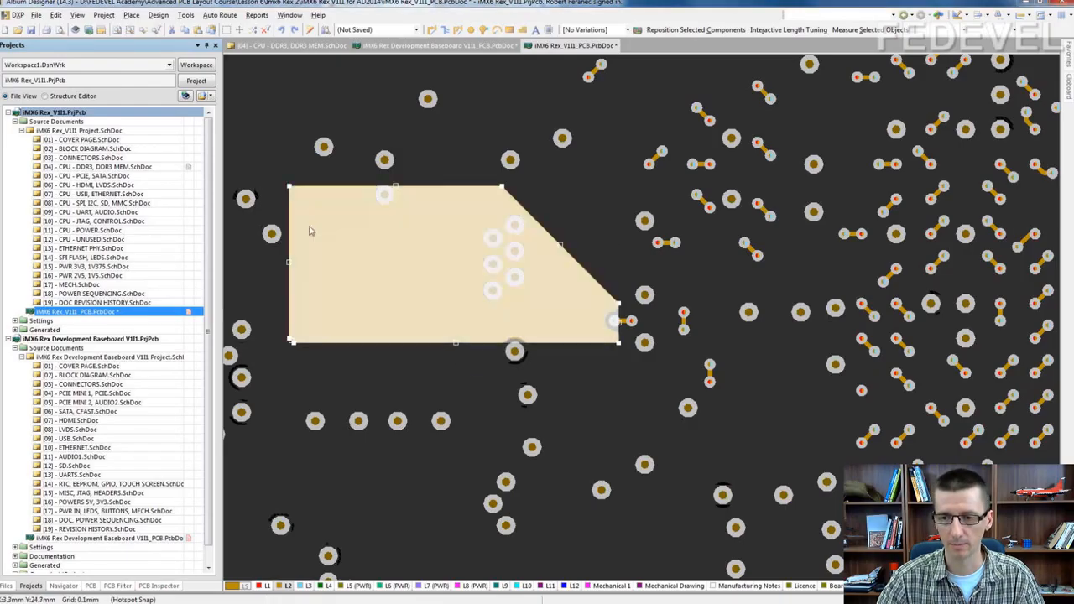
pyautogui.keyDown('ctrl'); pyautogui.scroll(-2, 326, 217); pyautogui.keyUp('ctrl')
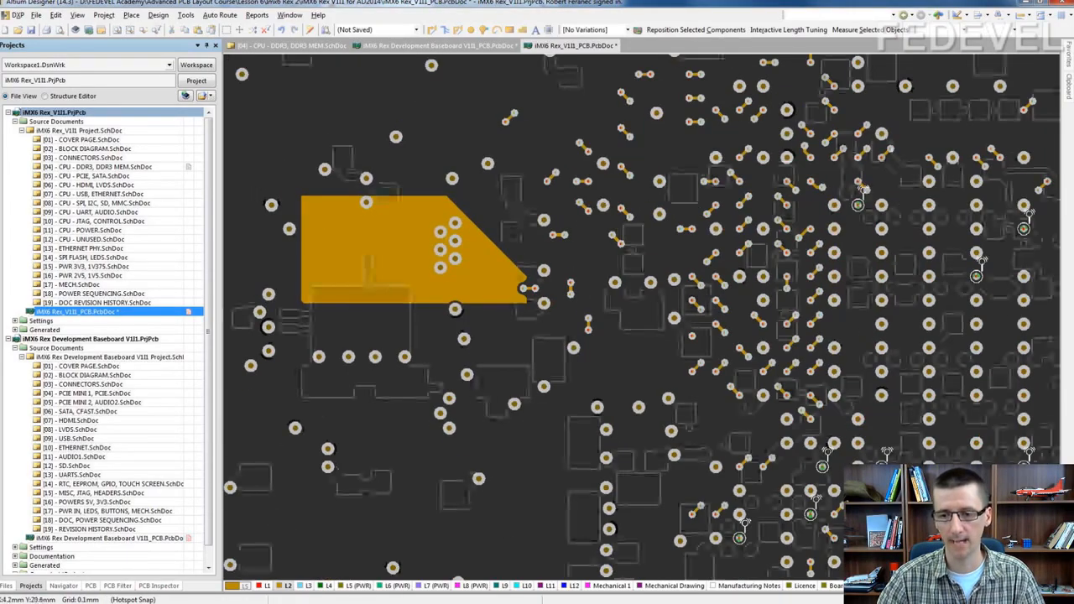
# Step: Compare the original +1V375 polygon on L1 with its copy on L2, checking the polygon properties and connected net
pyautogui.click(266, 586)
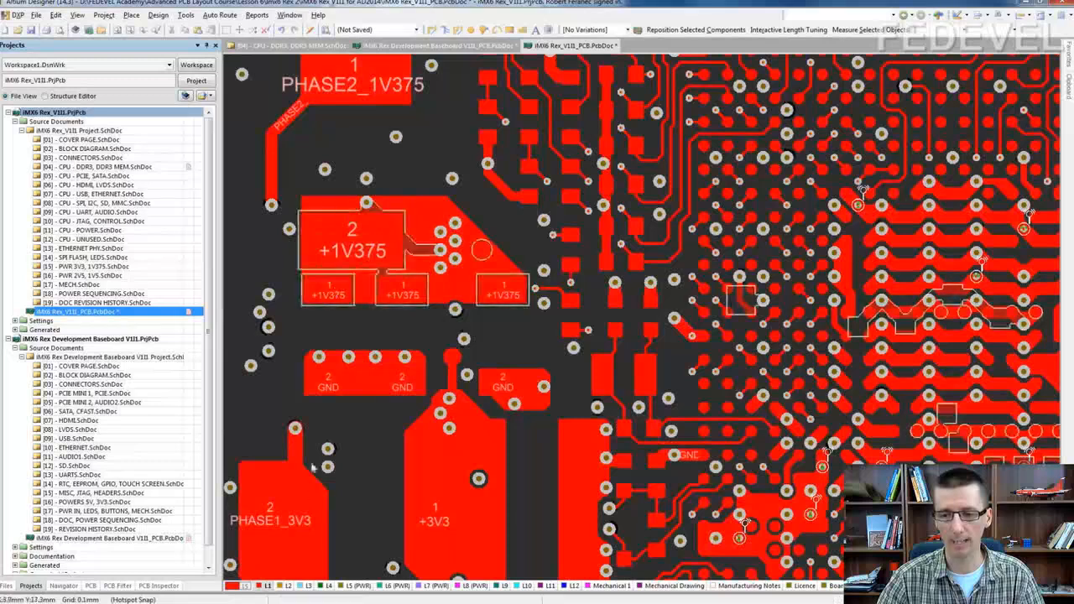
pyautogui.press('KP_Add')
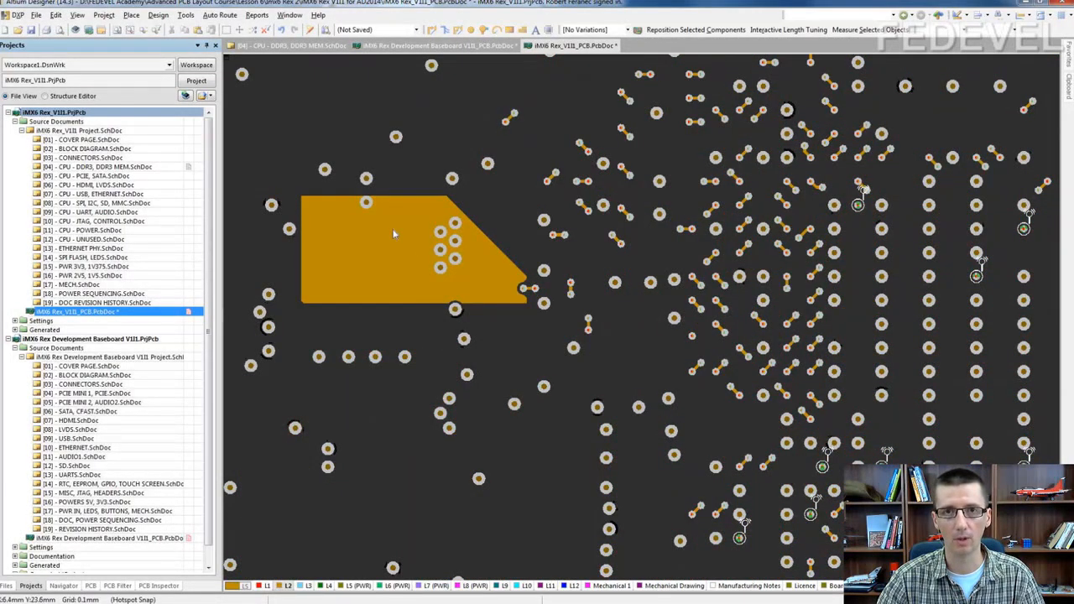
pyautogui.click(266, 586)
pyautogui.doubleClick(427, 227)
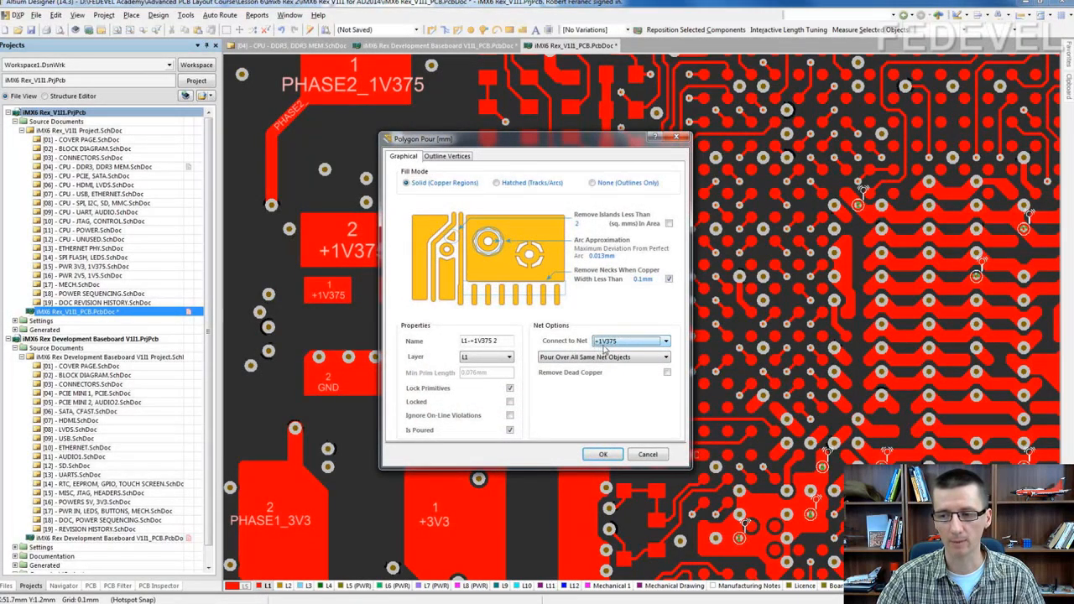
pyautogui.click(602, 454)
pyautogui.click(285, 586)
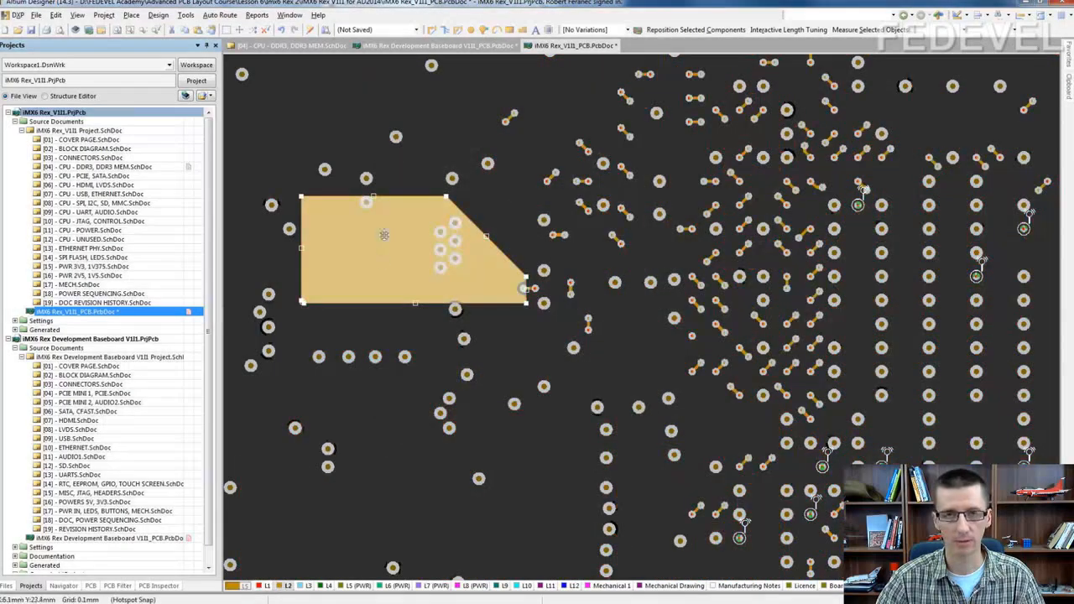
pyautogui.doubleClick(384, 234)
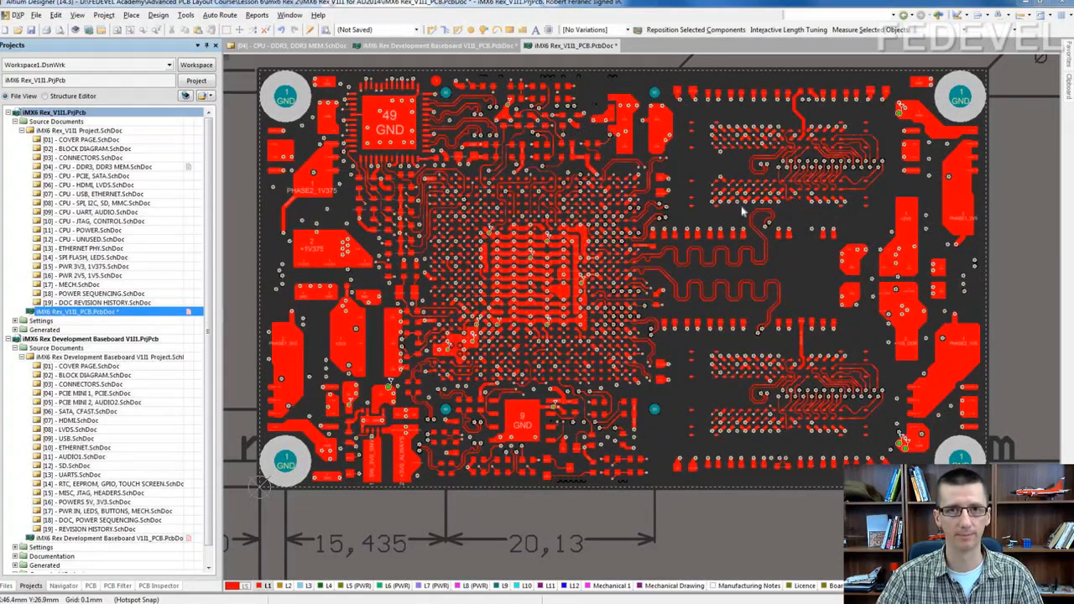
# Step: Delete the three longer +1V2_VDD_ARM_CAP track segments on L7 (PWR) one at a time
pyautogui.press('KP_Multiply')
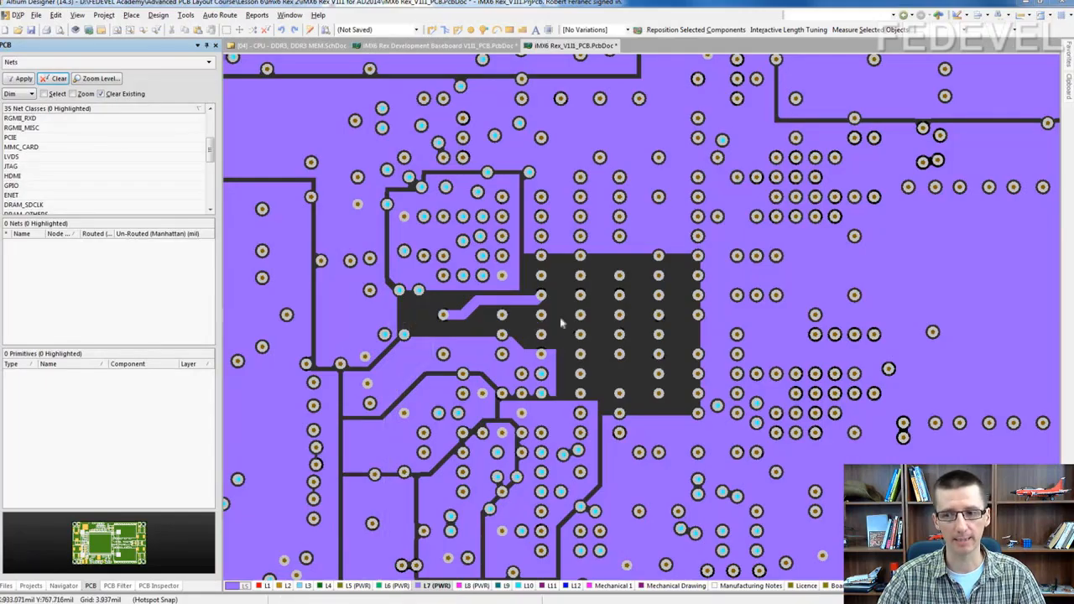
pyautogui.scroll(-1, 529, 306)
pyautogui.click(513, 283)
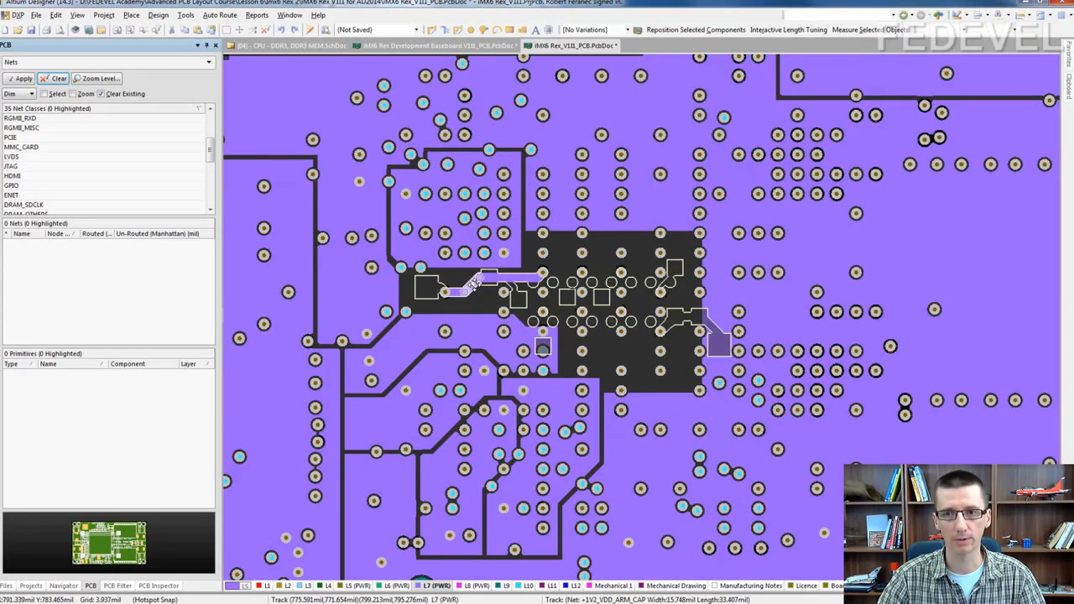
pyautogui.keyDown('ctrl'); pyautogui.scroll(4, 503, 294); pyautogui.keyUp('ctrl')
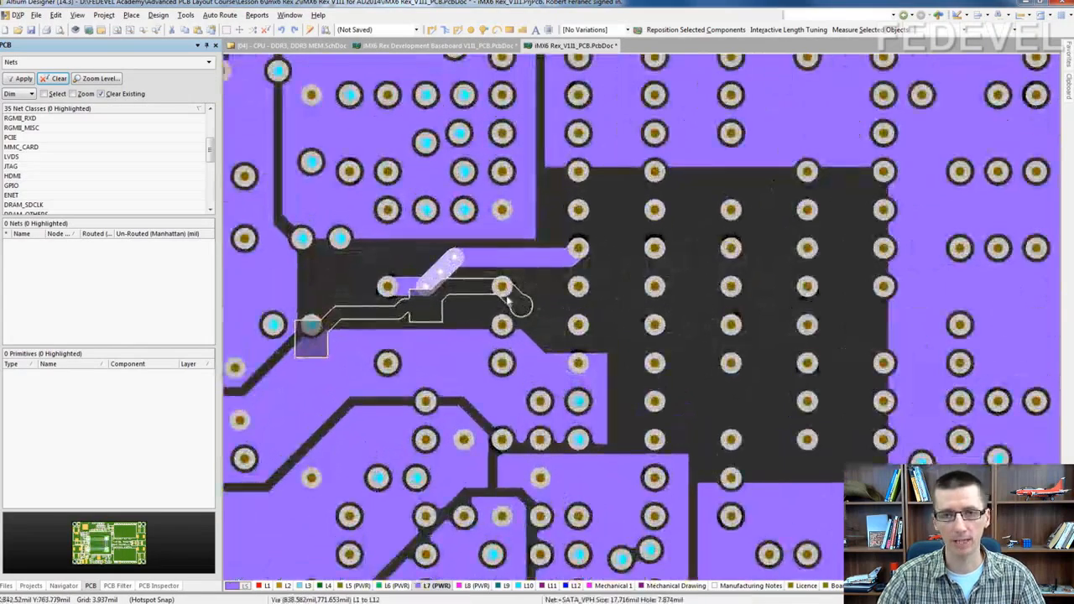
pyautogui.click(528, 263)
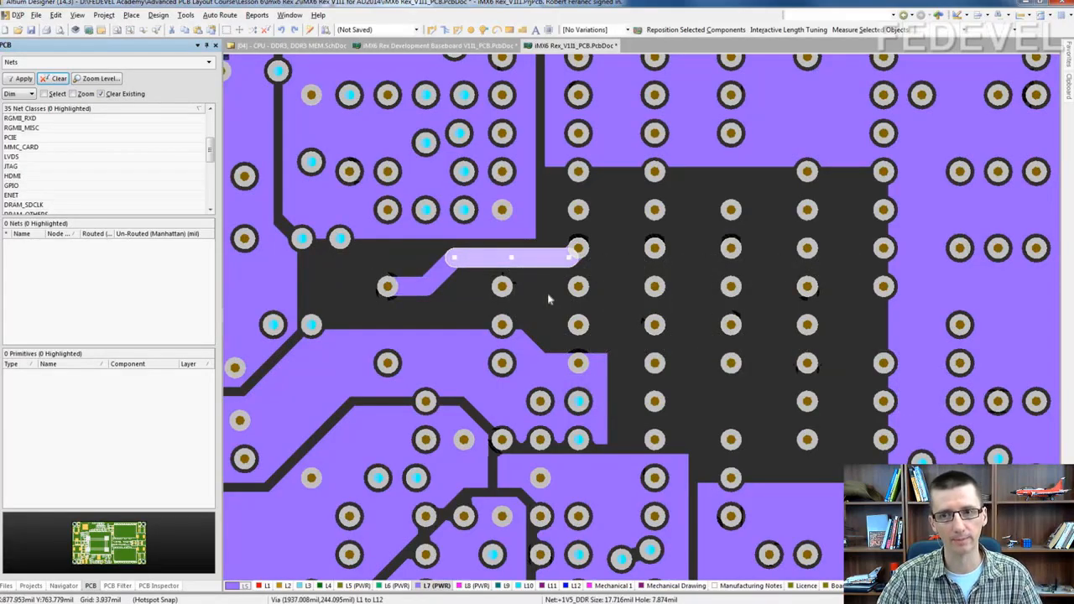
pyautogui.moveTo(545, 260); pyautogui.dragTo(456, 281)
pyautogui.press('Delete')
pyautogui.click(427, 289)
pyautogui.press('Delete')
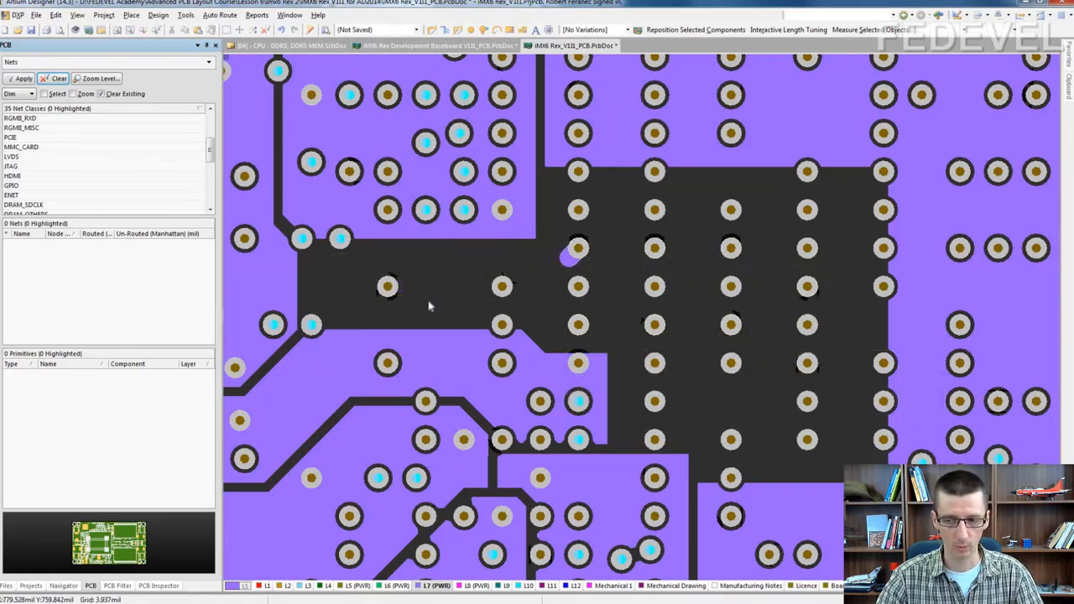
# Step: Undo the individual track segment deletions on L7 (PWR)
pyautogui.hotkey('ctrl', 'z')
pyautogui.hotkey('ctrl', 'z')
pyautogui.hotkey('ctrl', 'z')
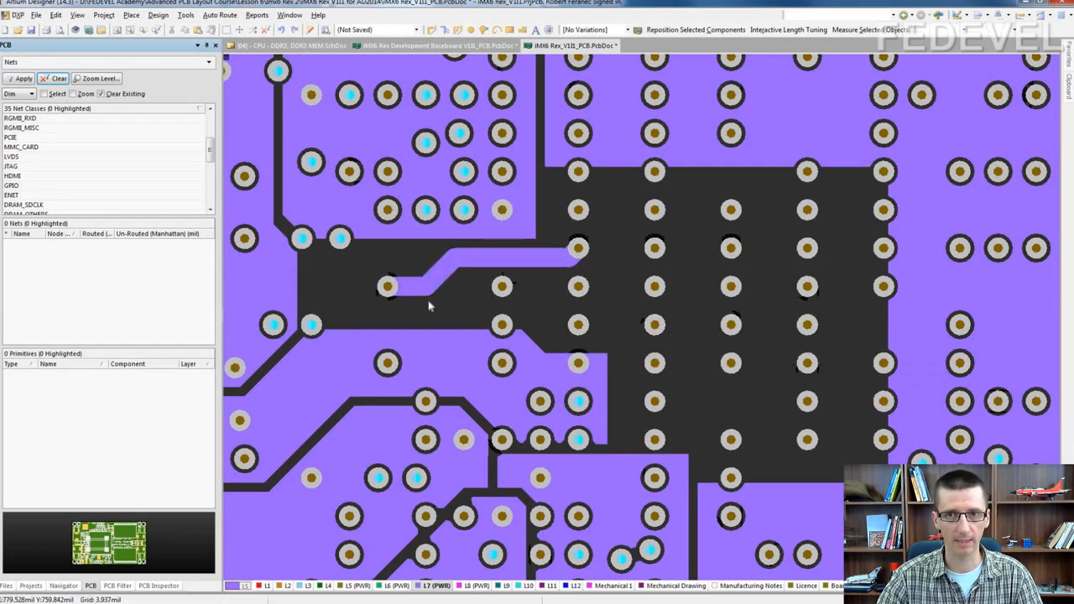
# Step: Review the PCB Filter query for tracks on L7 (PWR) in net +1V2_VDD_ARM_CAP, comparing it with the track's layer and net properties
pyautogui.moveTo(448, 307); pyautogui.dragTo(426, 314, button='right')
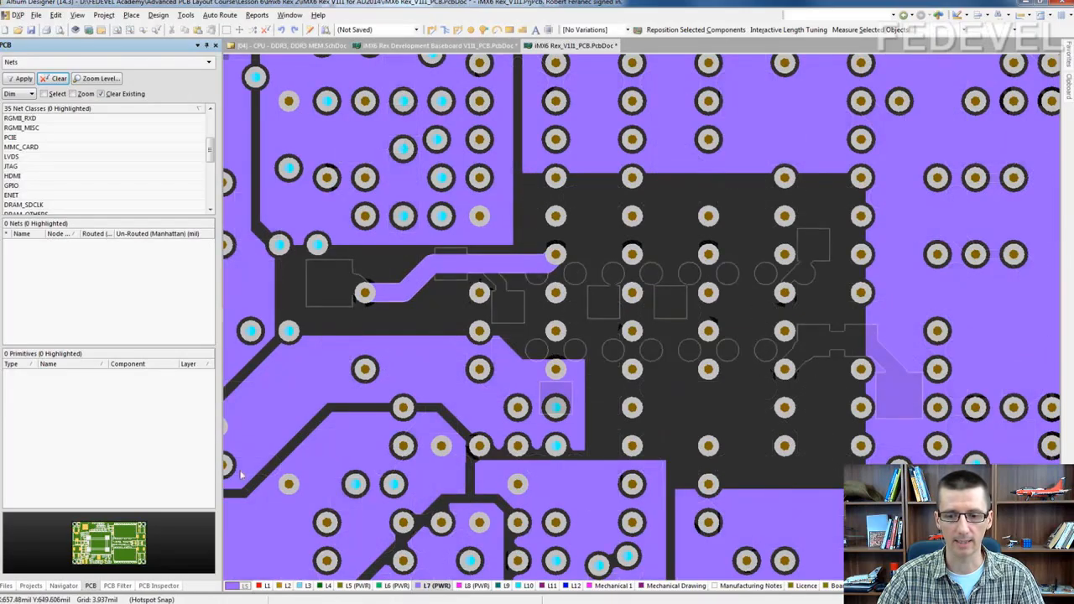
pyautogui.click(117, 586)
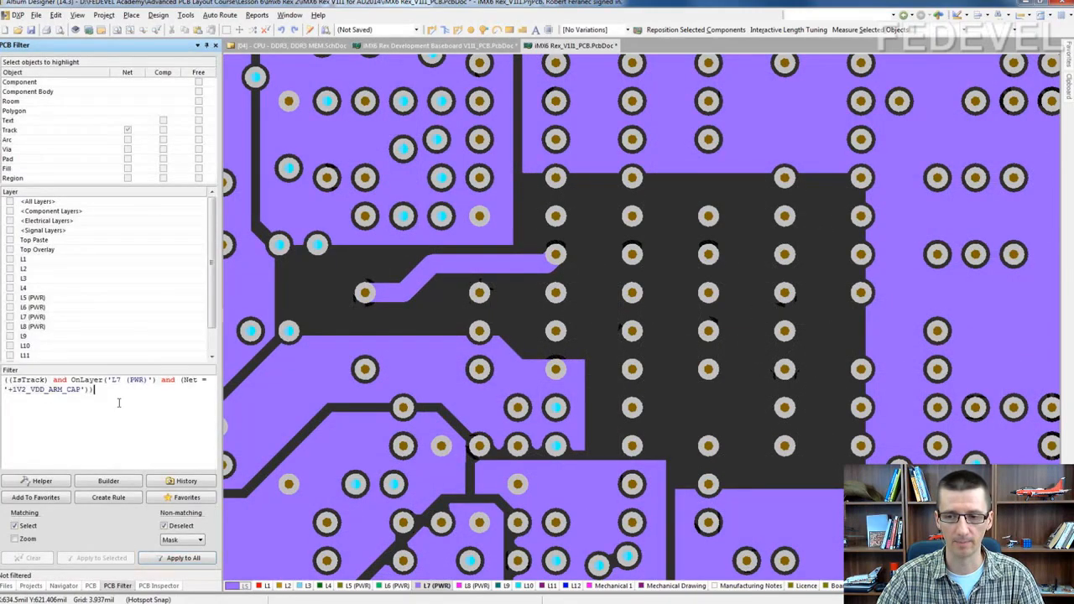
pyautogui.doubleClick(25, 382)
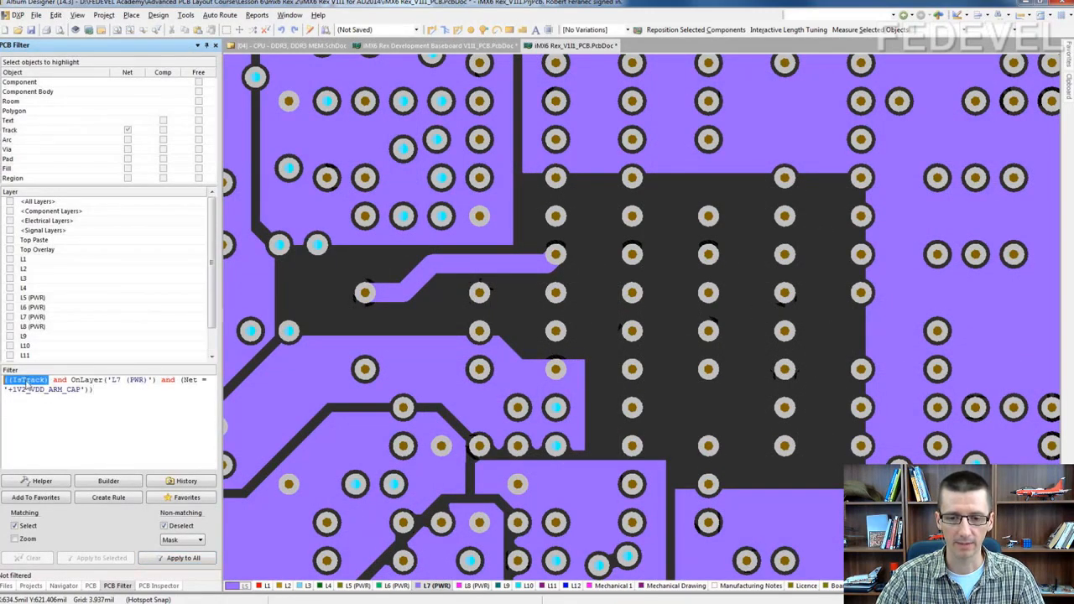
pyautogui.moveTo(80, 381); pyautogui.dragTo(132, 384)
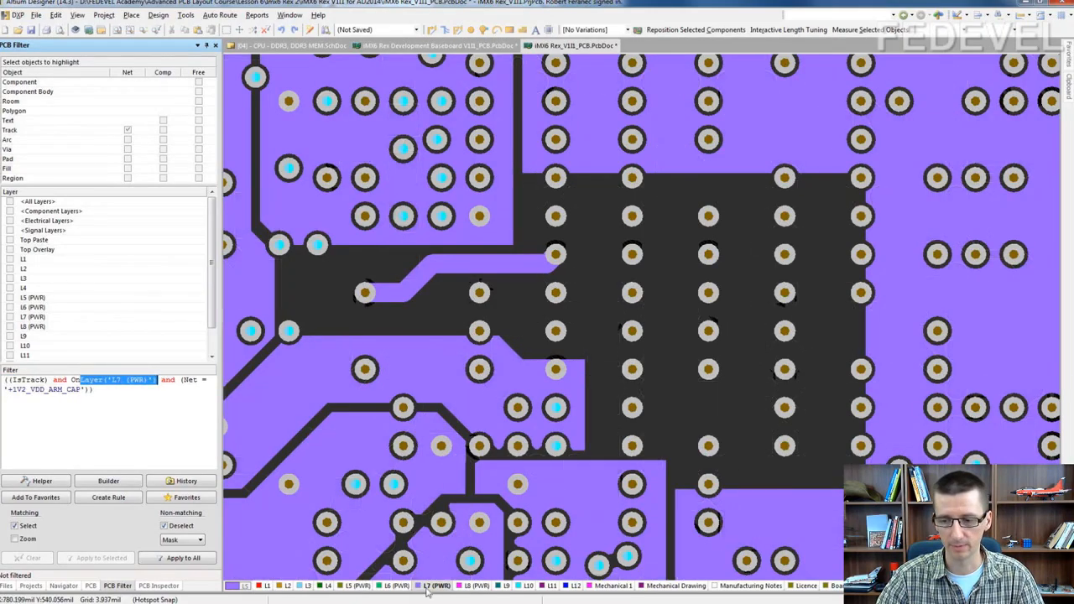
pyautogui.click(428, 587)
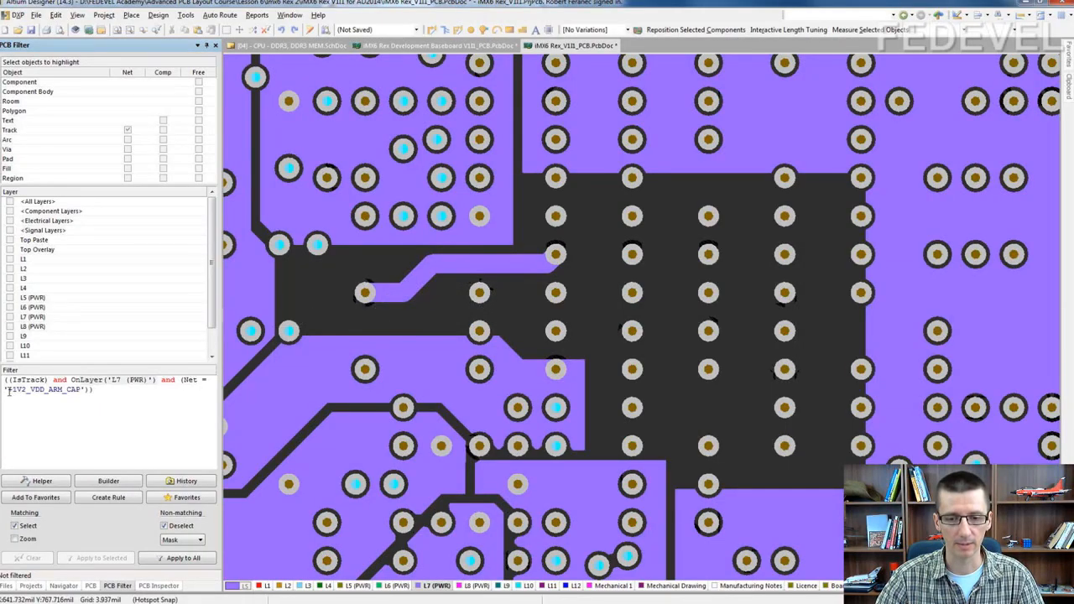
pyautogui.moveTo(9, 391); pyautogui.dragTo(81, 393)
pyautogui.click(361, 303)
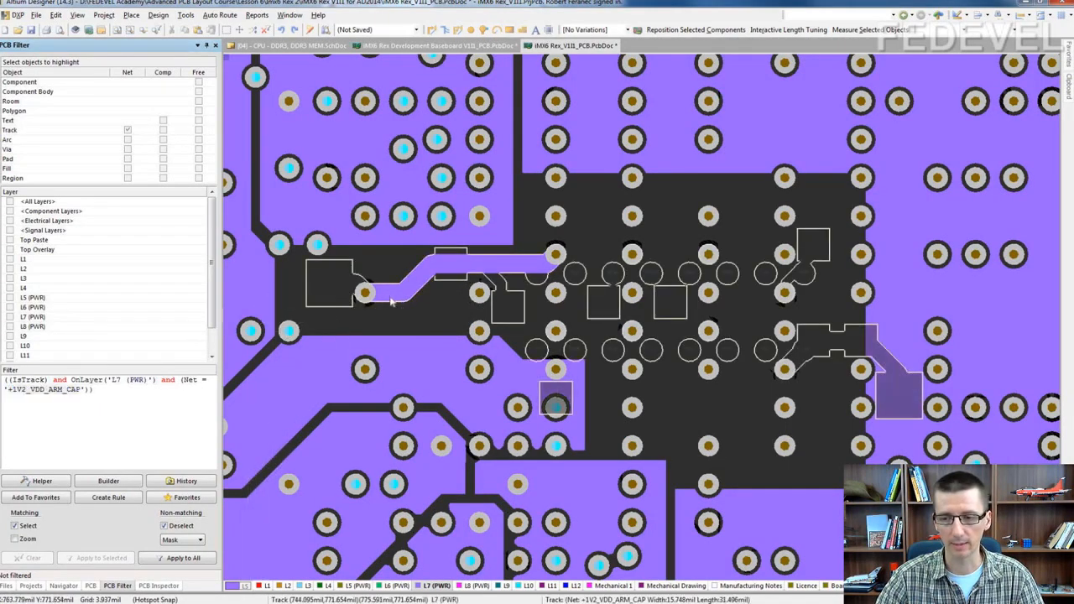
pyautogui.doubleClick(391, 302)
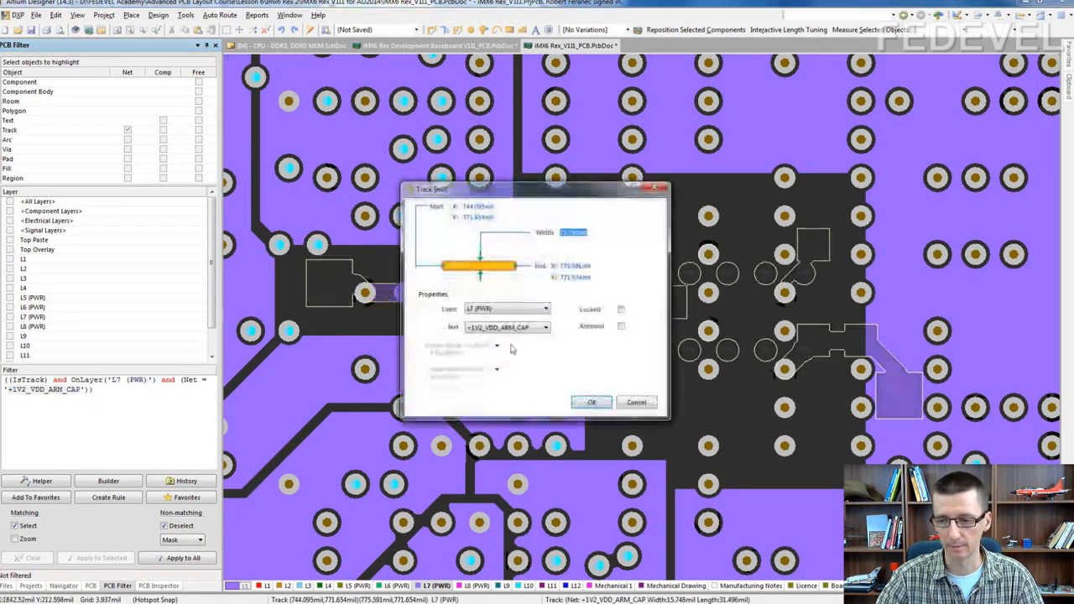
pyautogui.click(592, 403)
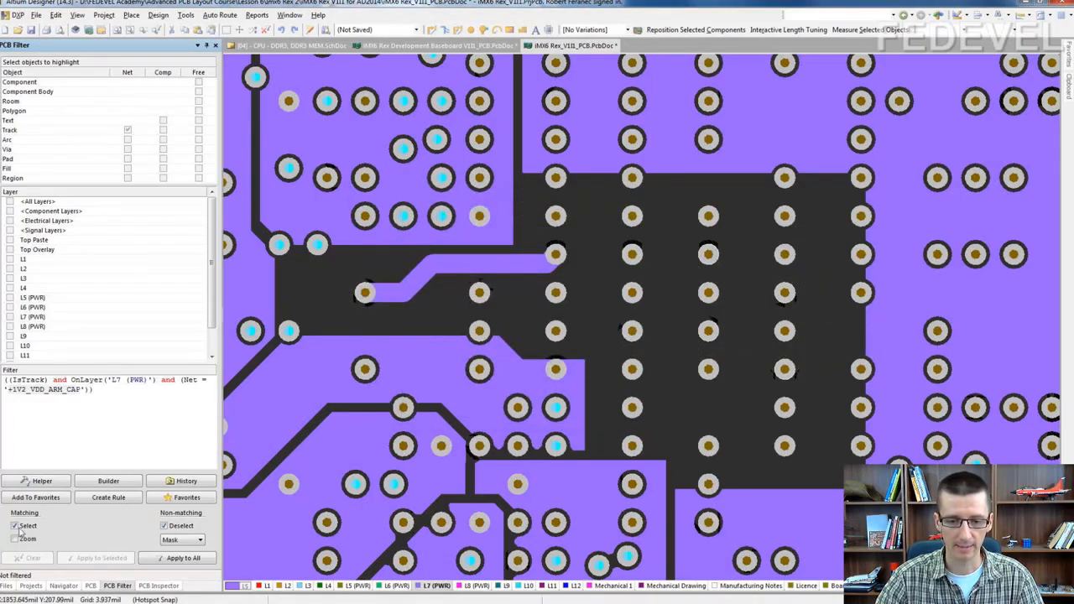
# Step: Apply the track filter for L7 (PWR) and net +1V2_VDD_ARM_CAP to all objects and delete the matching tracks
pyautogui.click(25, 527)
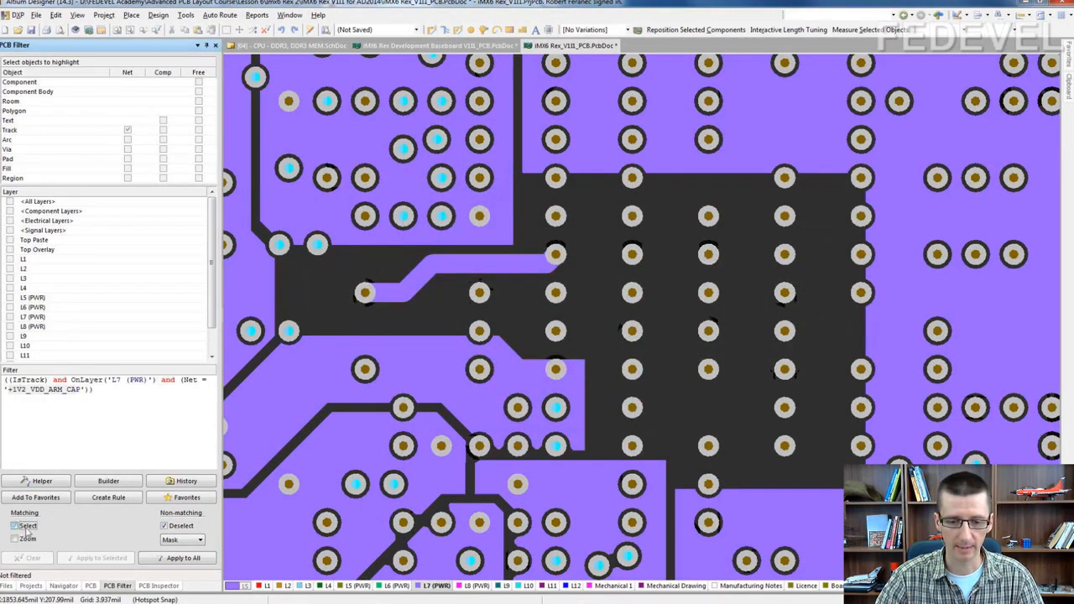
pyautogui.click(179, 559)
pyautogui.moveTo(475, 318); pyautogui.dragTo(432, 328, button='right')
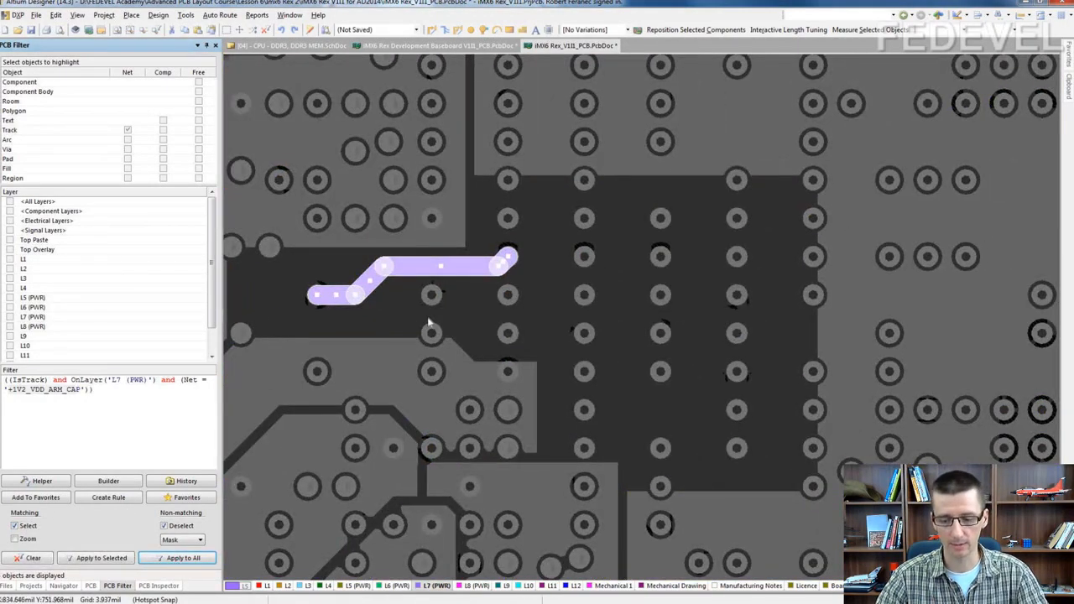
pyautogui.press('Delete')
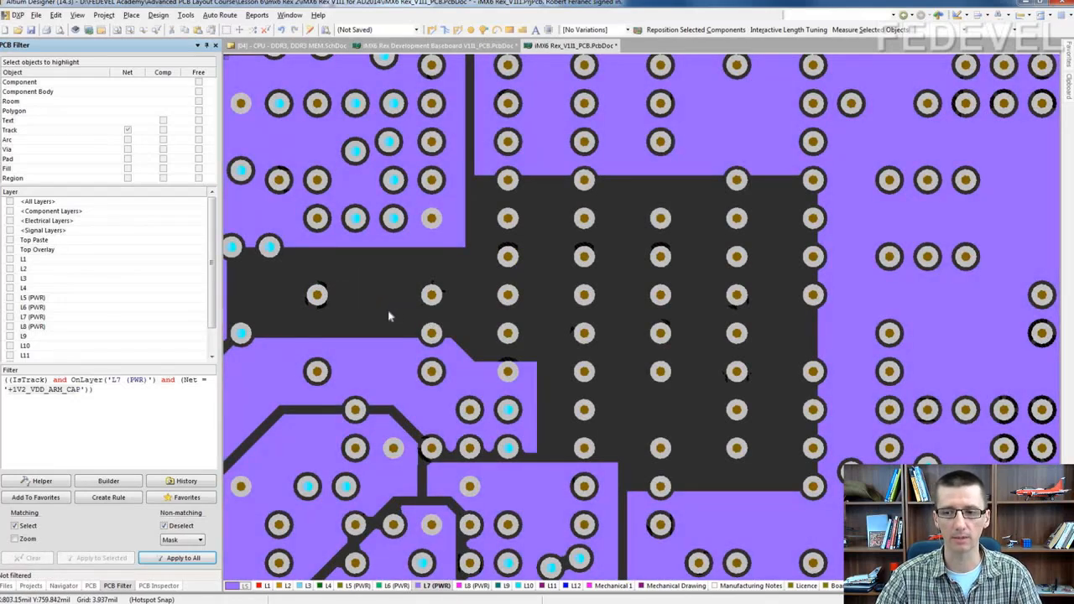
# Step: Highlight the +1V2_VDD_ARM_CAP net and set up a solid polygon pour on L7 (PWR) connected to that net
pyautogui.keyDown('ctrl'); pyautogui.click(320, 298); pyautogui.keyUp('ctrl')
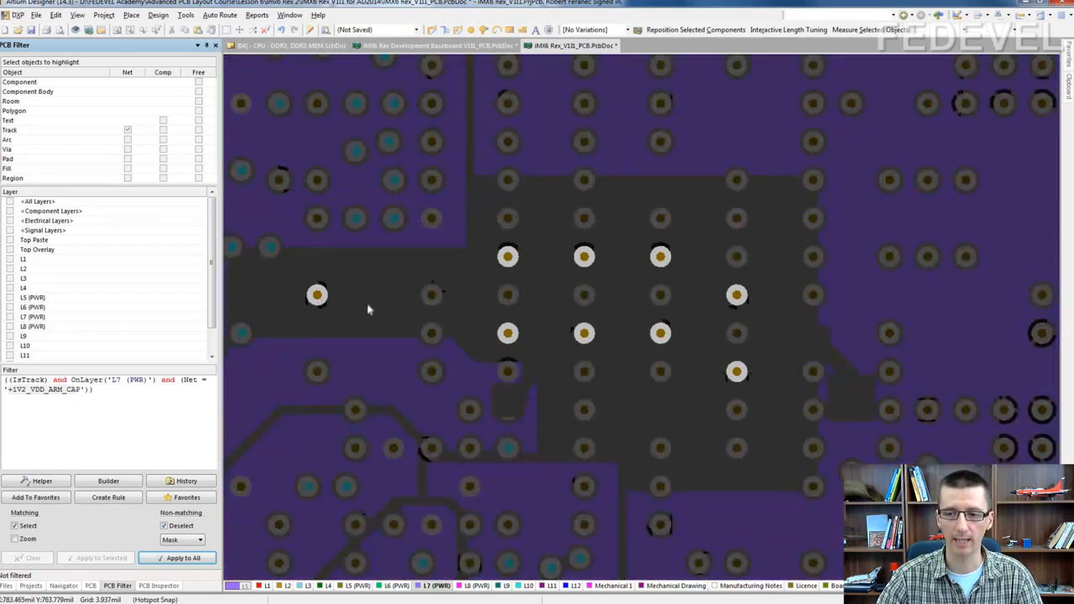
pyautogui.moveTo(339, 303); pyautogui.dragTo(450, 299, button='right')
pyautogui.keyDown('ctrl'); pyautogui.scroll(2, 449, 299); pyautogui.keyUp('ctrl')
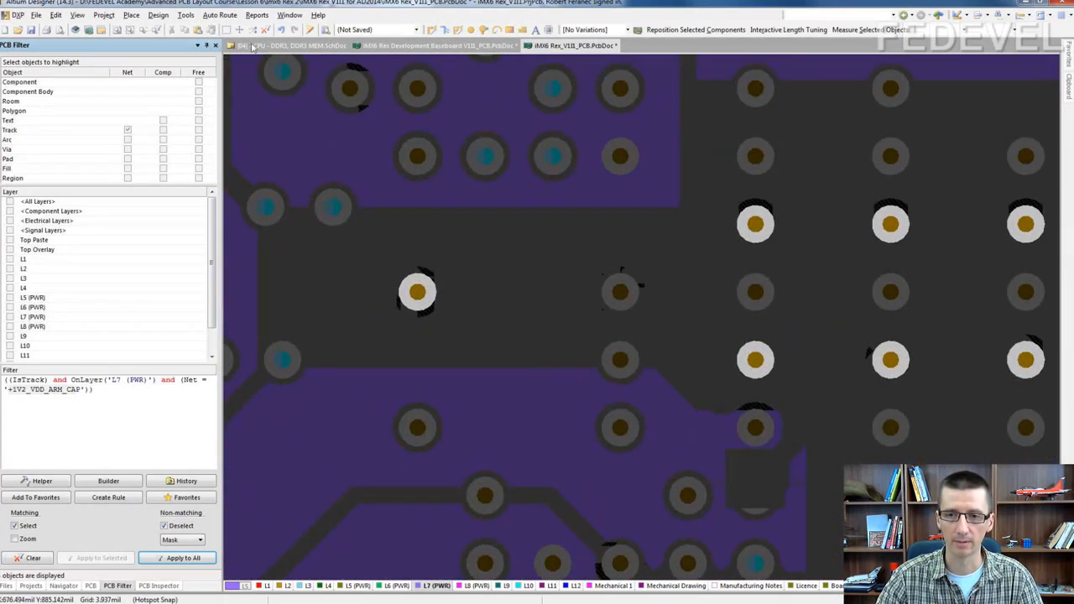
pyautogui.click(135, 19)
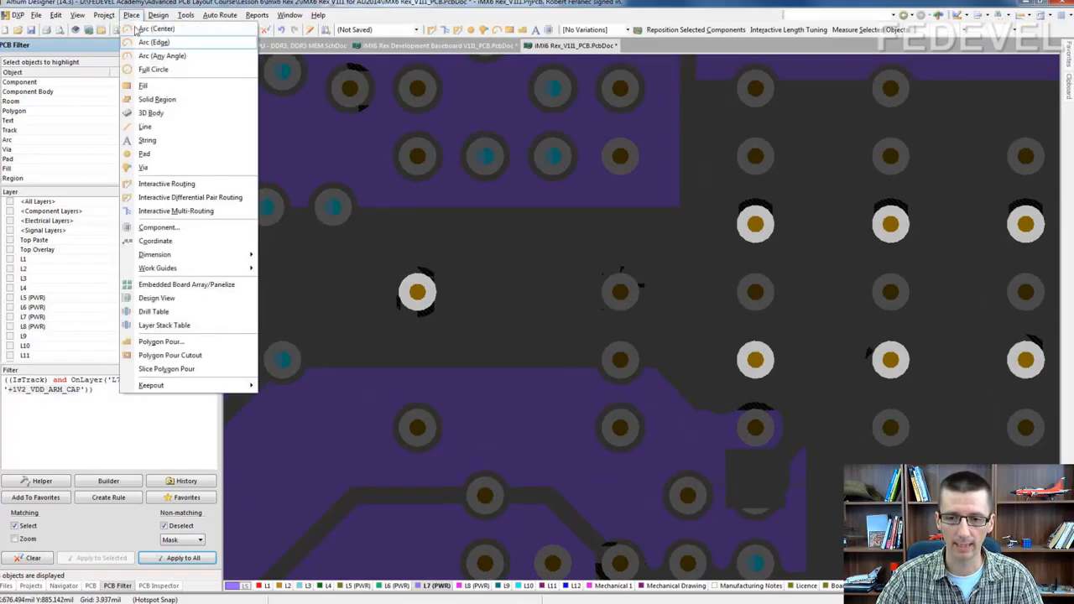
pyautogui.click(193, 343)
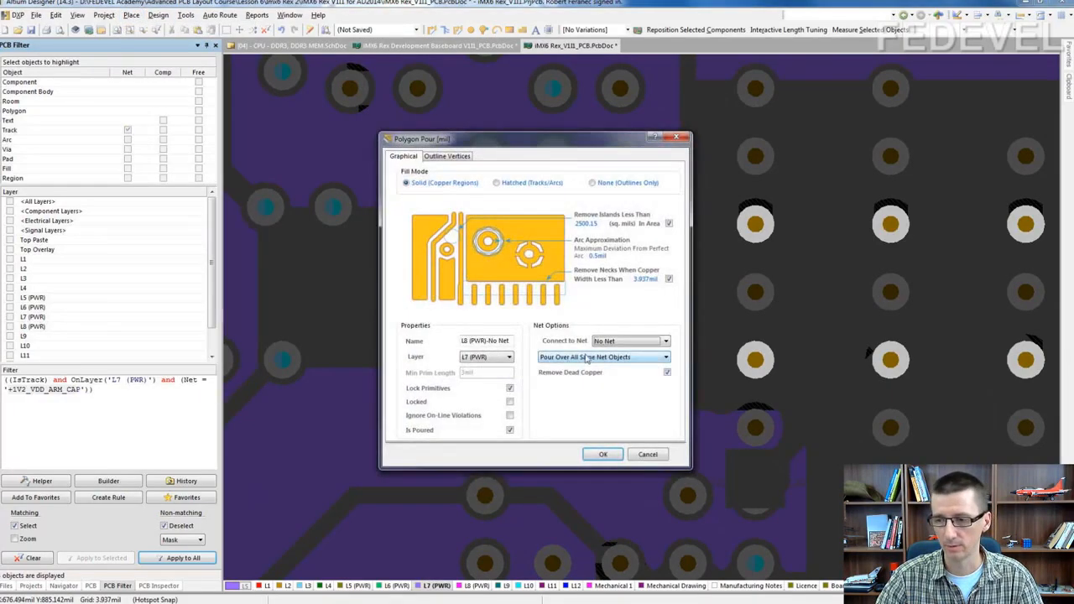
pyautogui.click(606, 342)
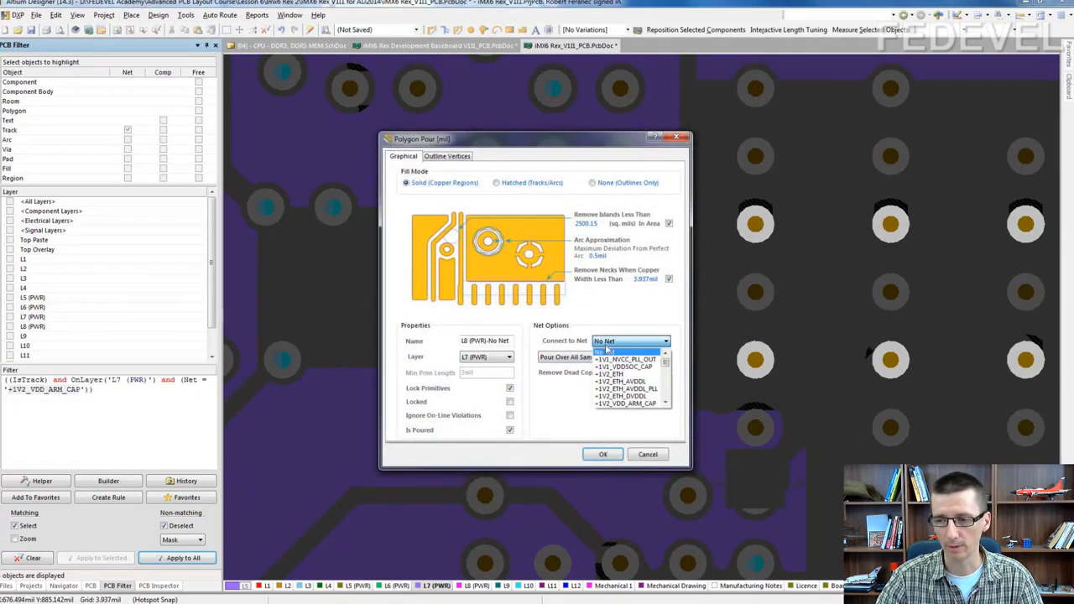
pyautogui.click(665, 403)
pyautogui.click(665, 403)
pyautogui.click(664, 403)
pyautogui.click(664, 402)
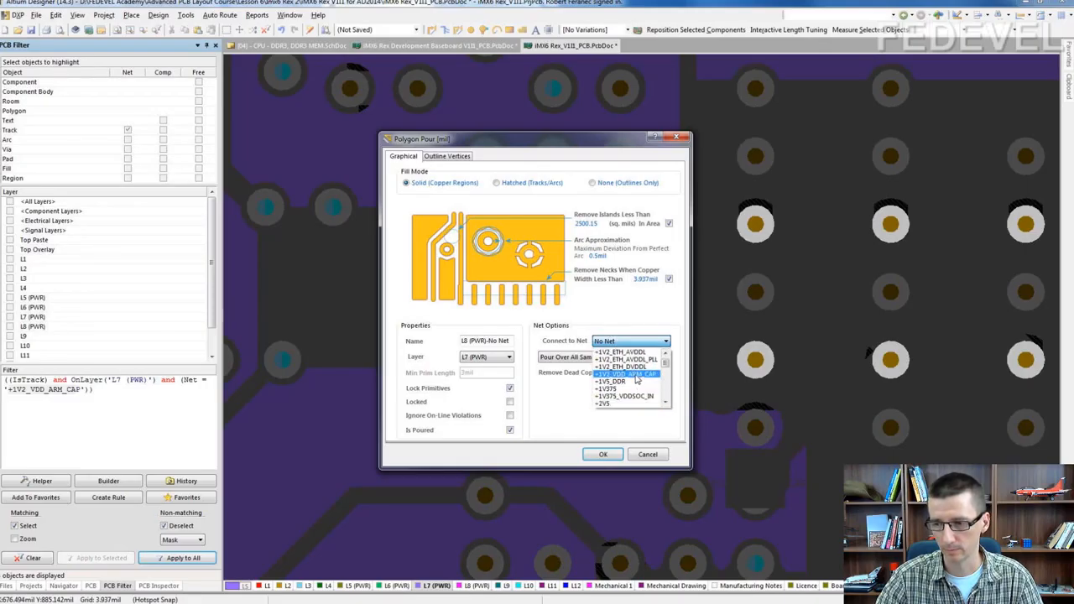
pyautogui.click(636, 375)
pyautogui.click(602, 454)
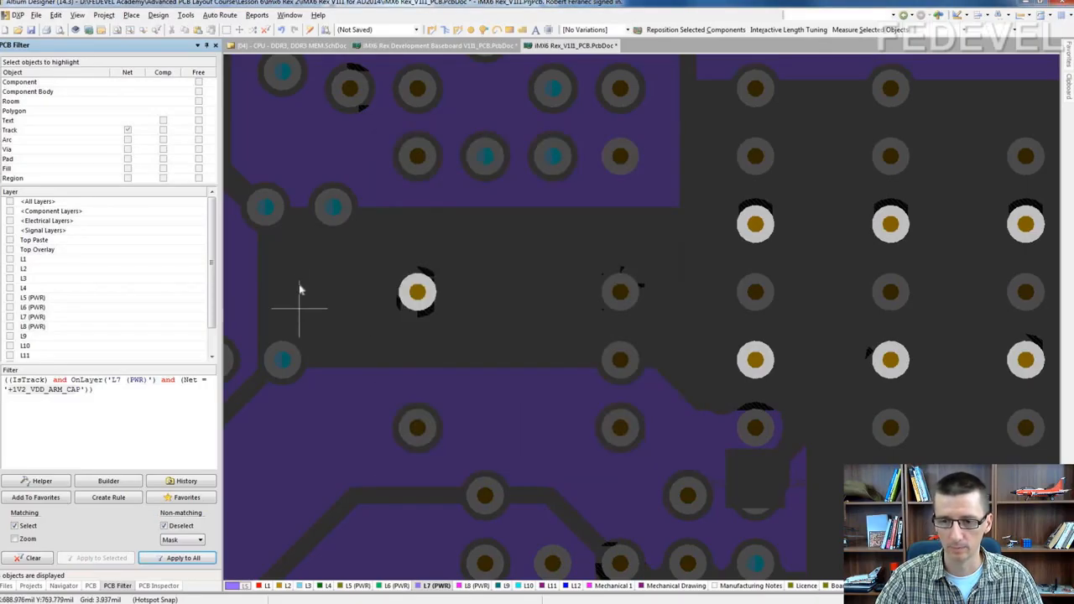
# Step: Draw a small triangular polygon outline beside the leftmost +1V2_VDD_ARM_CAP via on L7 (PWR) and finish the pour
pyautogui.click(278, 241)
pyautogui.click(283, 358)
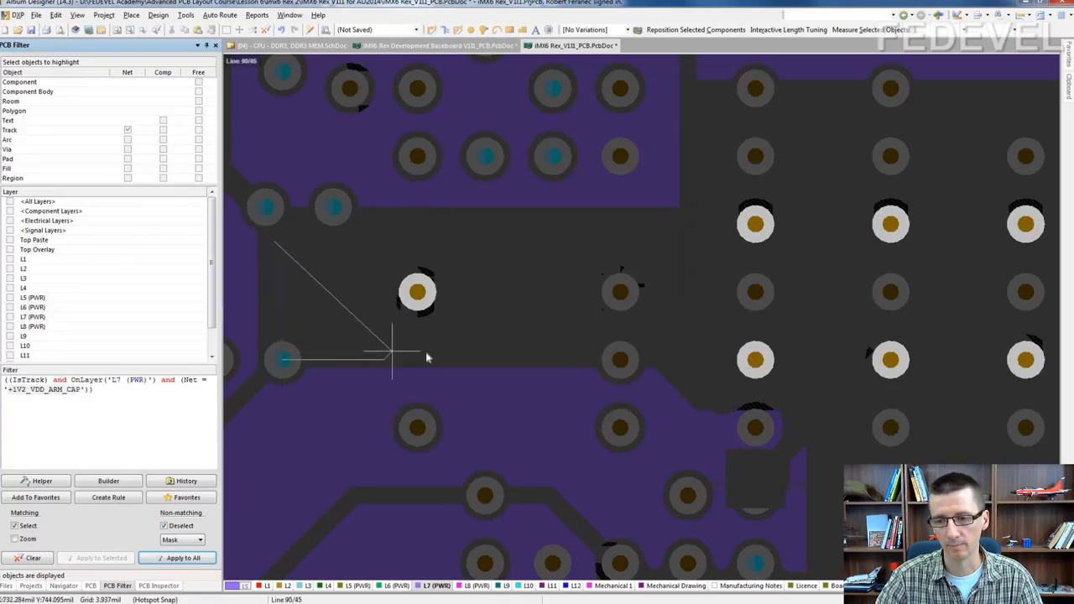
pyautogui.click(572, 361)
pyautogui.press('space')
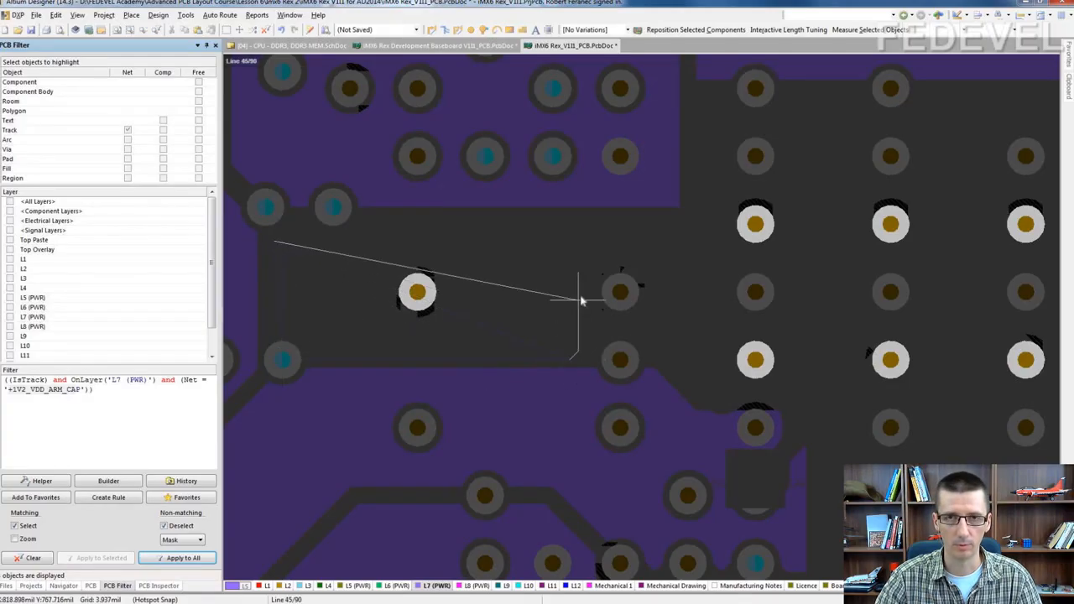
pyautogui.rightClick(580, 300)
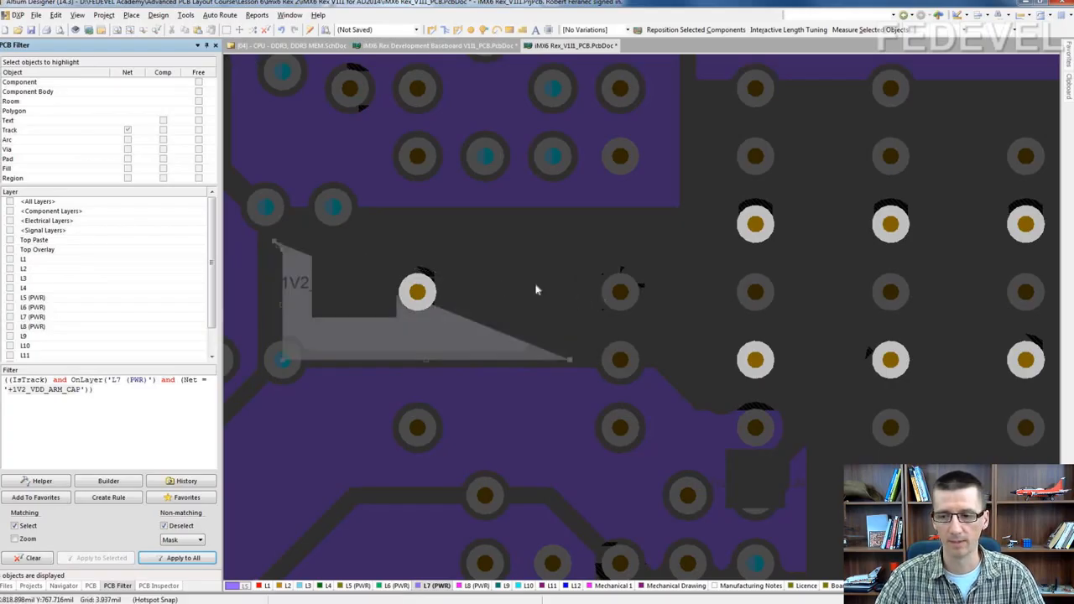
pyautogui.rightClick(491, 266)
# Step: Undo the trial polygon and the deletion of the +1V2_VDD_ARM_CAP tracks on L7 (PWR)
pyautogui.click(422, 288)
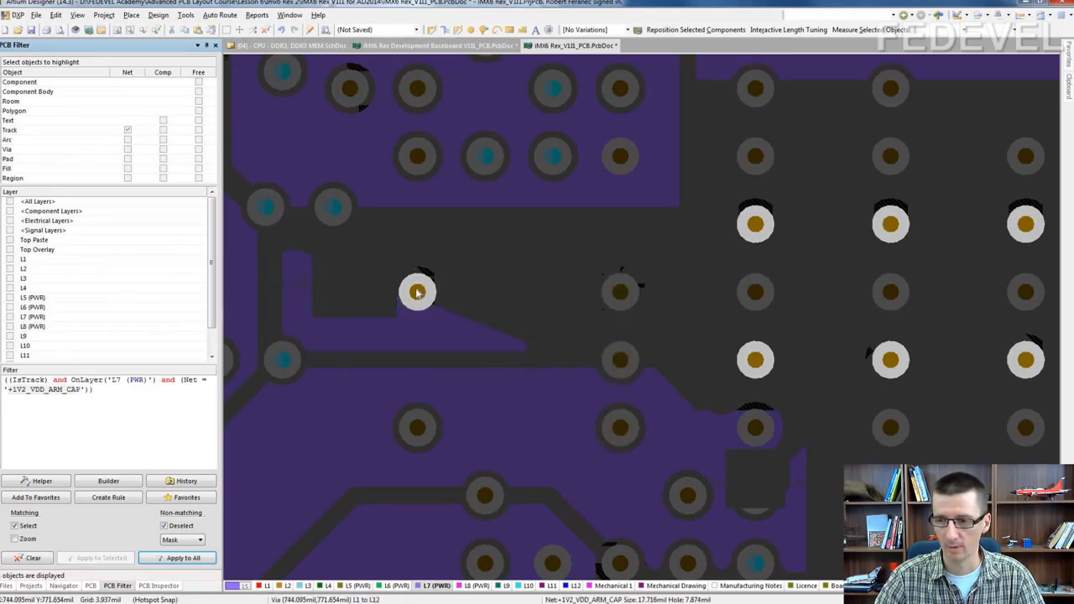
pyautogui.keyDown('ctrl'); pyautogui.scroll(-1, 417, 291); pyautogui.keyUp('ctrl')
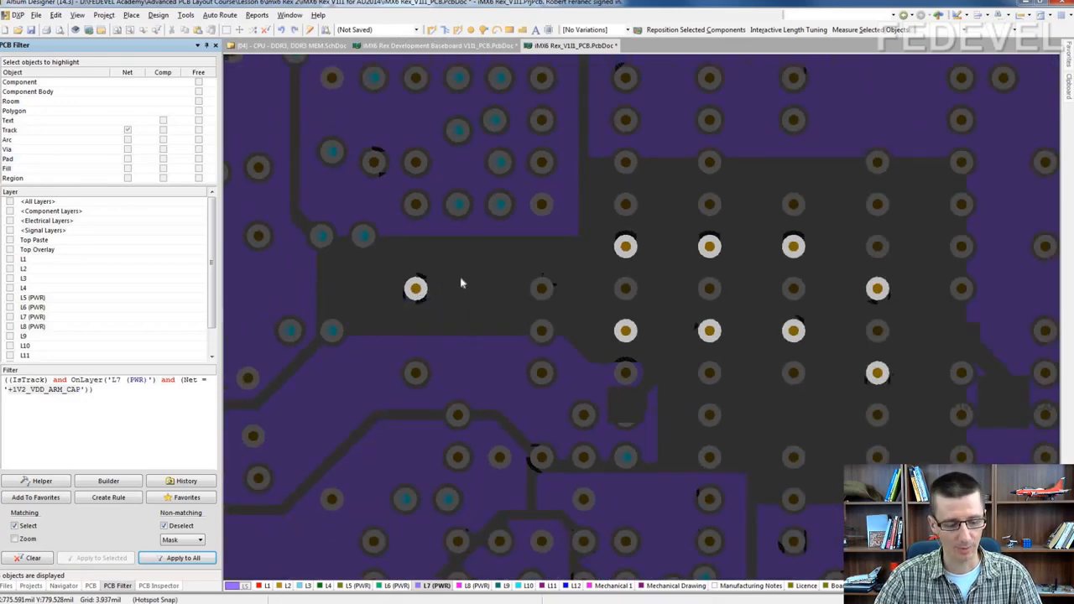
pyautogui.keyDown('ctrl'); pyautogui.scroll(-1, 402, 269); pyautogui.keyUp('ctrl')
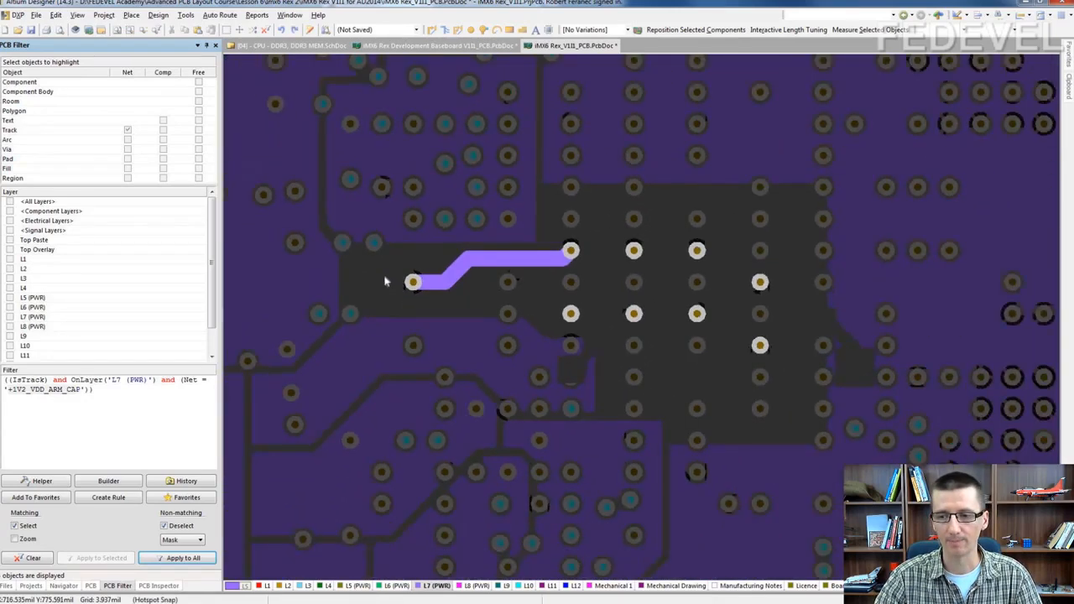
# Step: Clear the filter, highlight the +1V2_VDD_ARM_CAP net, and compare its connections on L1 with those on L7 (PWR)
pyautogui.hotkey('shift', 'c')
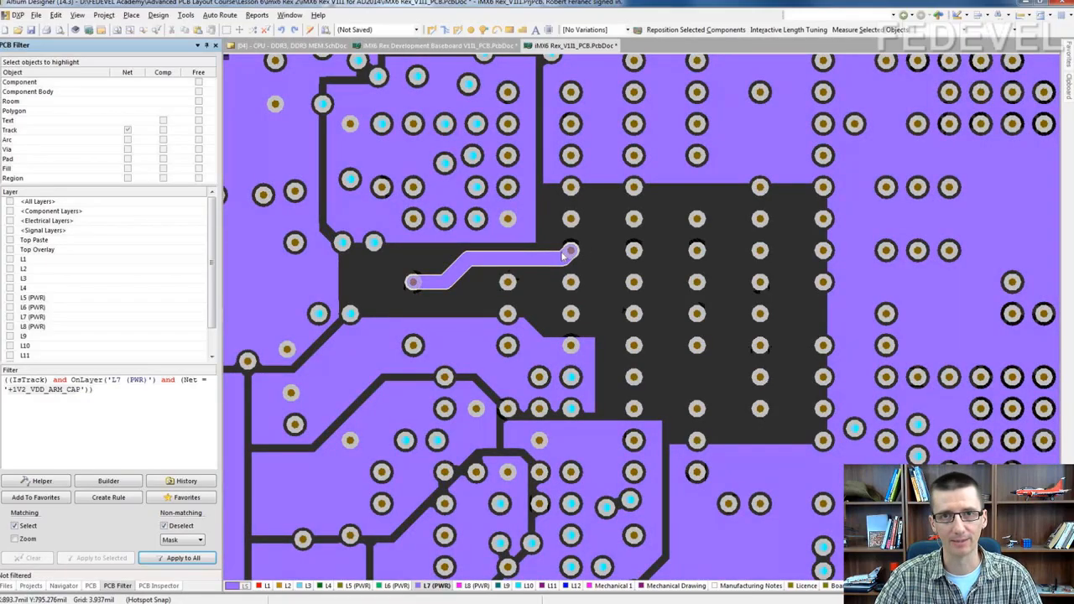
pyautogui.moveTo(568, 266); pyautogui.dragTo(528, 282, button='right')
pyautogui.keyDown('ctrl'); pyautogui.scroll(1, 448, 291); pyautogui.keyUp('ctrl')
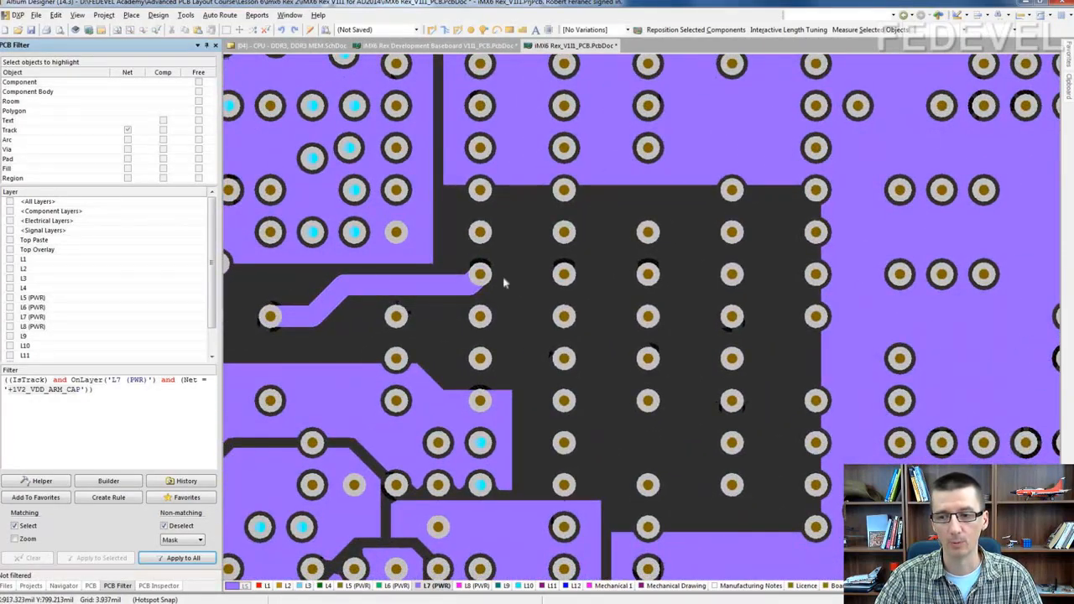
pyautogui.click(431, 287)
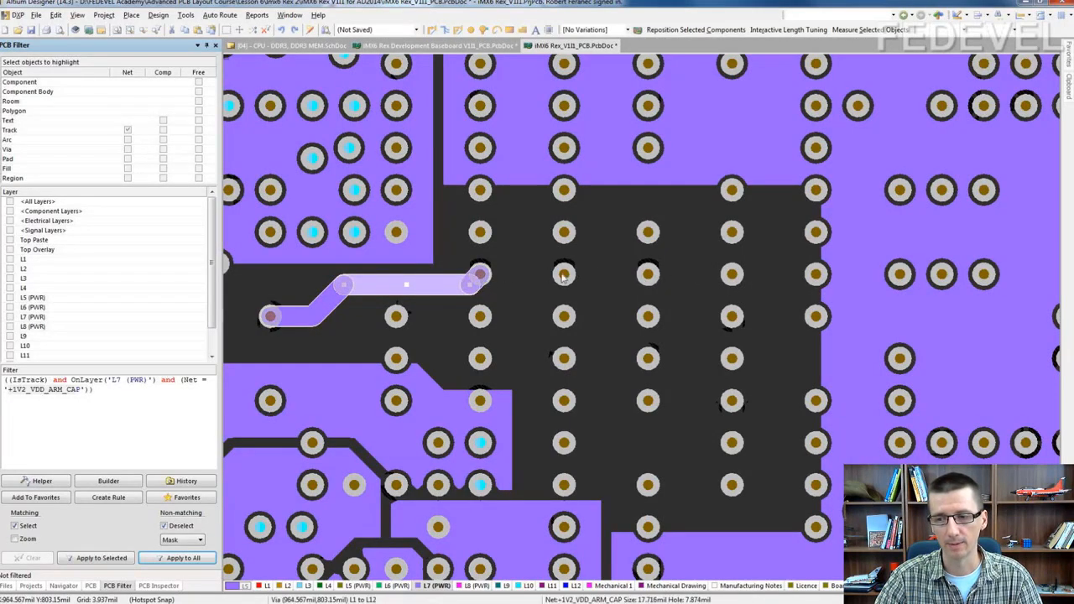
pyautogui.keyDown('ctrl'); pyautogui.click(565, 277); pyautogui.keyUp('ctrl')
pyautogui.click(266, 586)
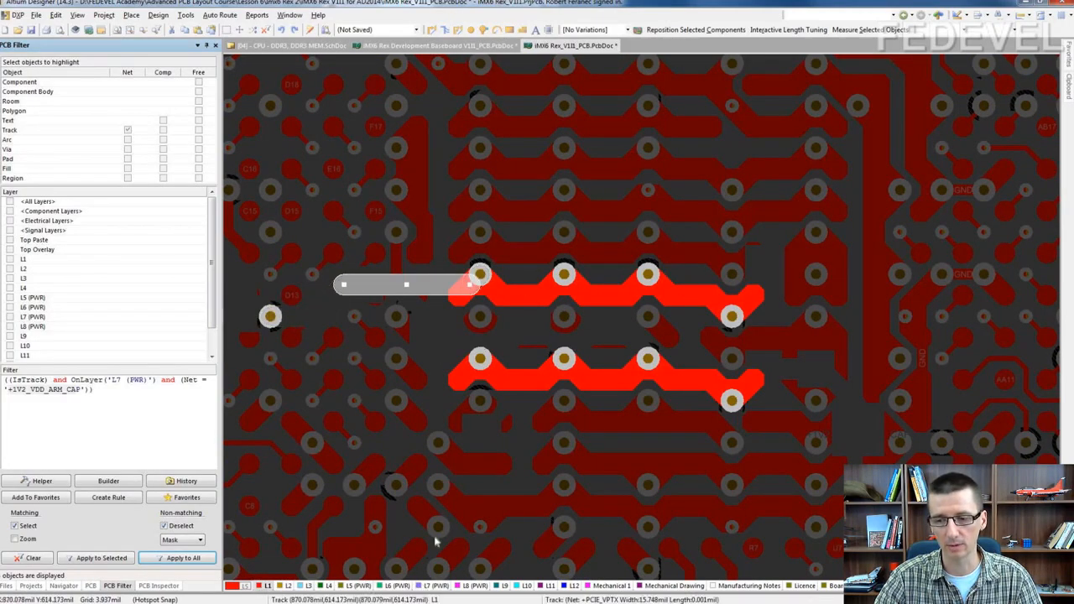
pyautogui.click(432, 586)
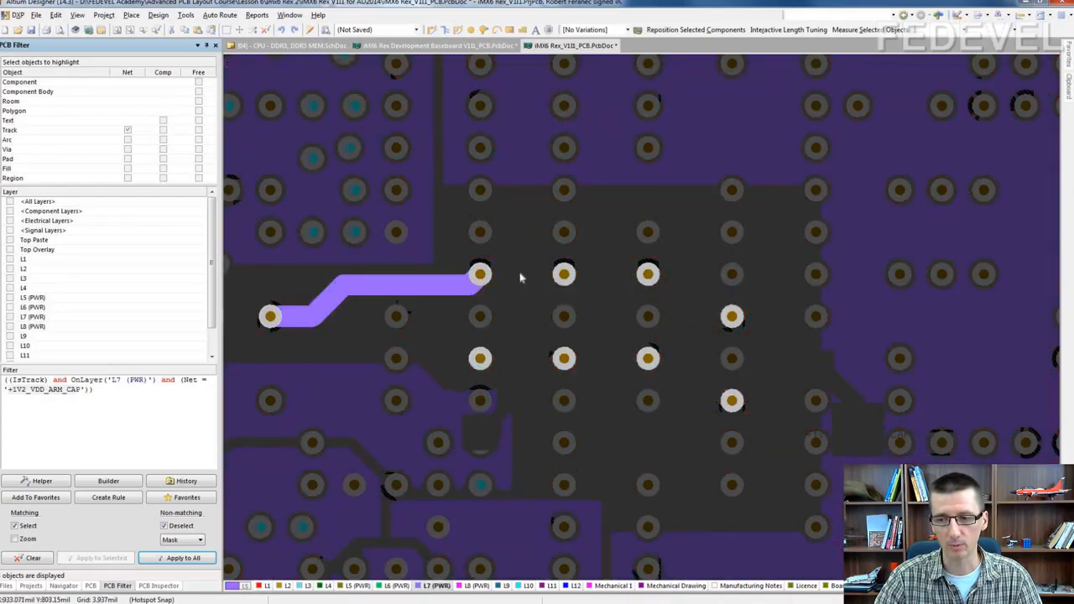
# Step: Try routing a +1V2_VDD_ARM_CAP track on L7 (PWR) from the existing track's end via through the middle via to the third, then undo it
pyautogui.keyDown('ctrl'); pyautogui.scroll(2, 508, 280); pyautogui.keyUp('ctrl')
pyautogui.keyDown('ctrl'); pyautogui.scroll(-1, 460, 275); pyautogui.keyUp('ctrl')
pyautogui.hotkey('ctrl', 'w')
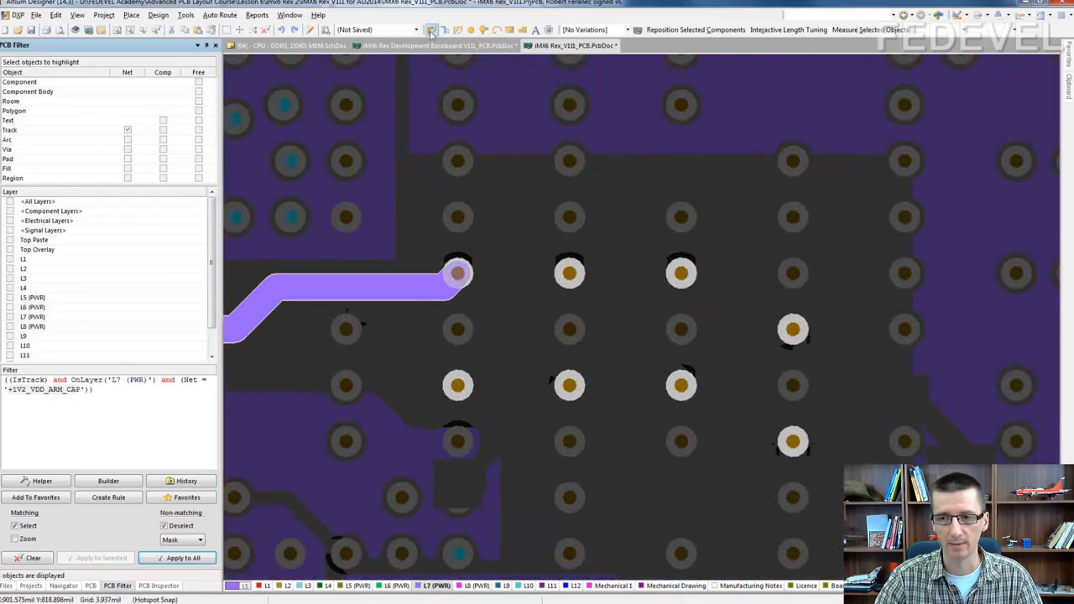
pyautogui.click(457, 273)
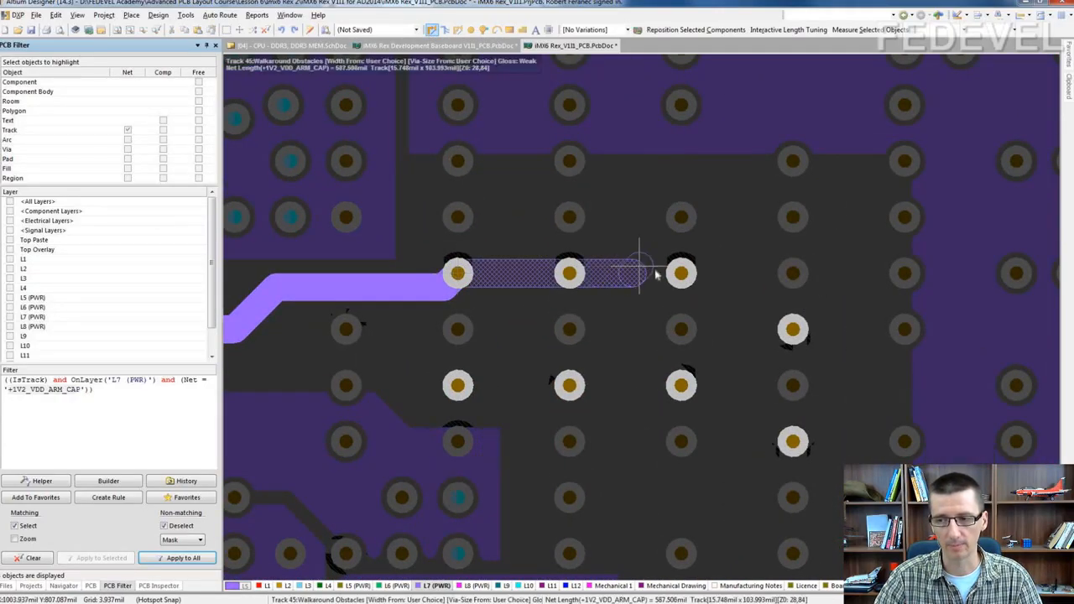
pyautogui.click(682, 272)
pyautogui.press('Escape')
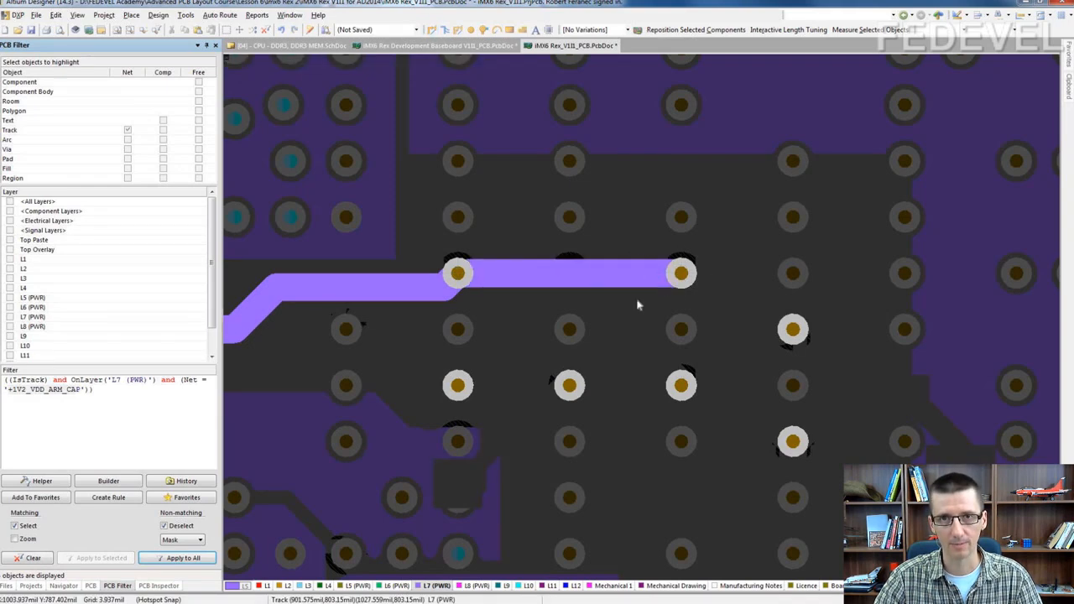
pyautogui.hotkey('ctrl', 'z')
pyautogui.moveTo(528, 282); pyautogui.dragTo(649, 224, button='right')
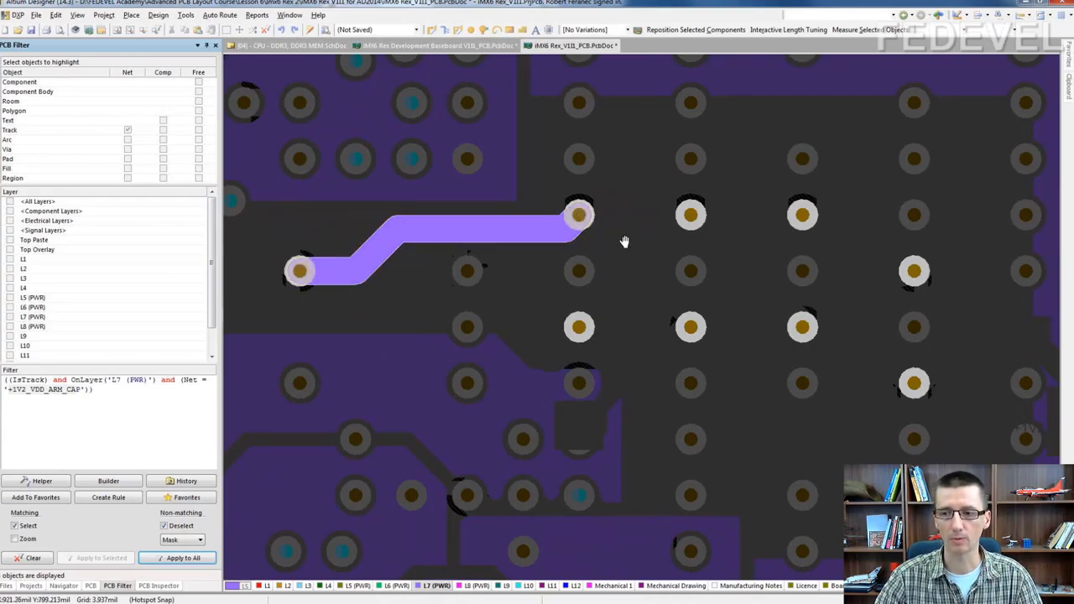
pyautogui.scroll(1, 621, 240)
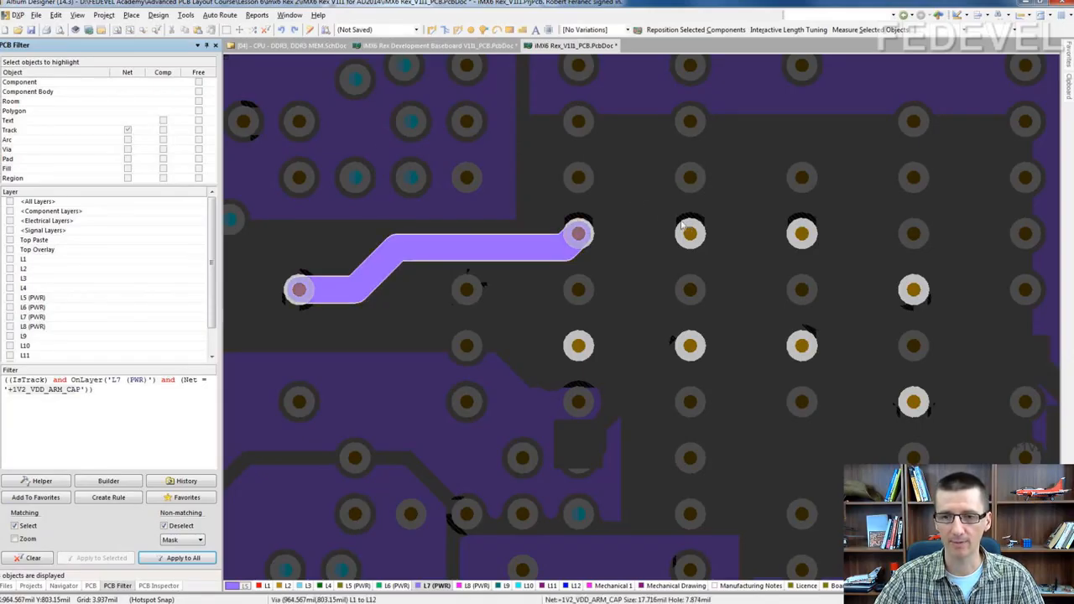
# Step: Clear the net highlighting and lock the middle +1V2_VDD_ARM_CAP via in the upper row
pyautogui.click(90, 585)
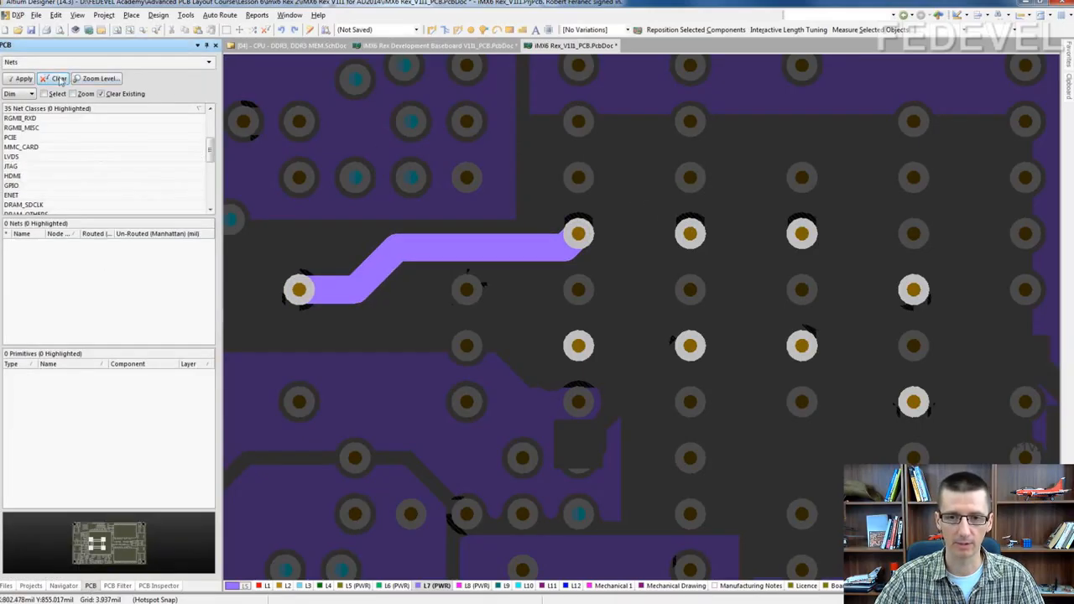
pyautogui.click(59, 79)
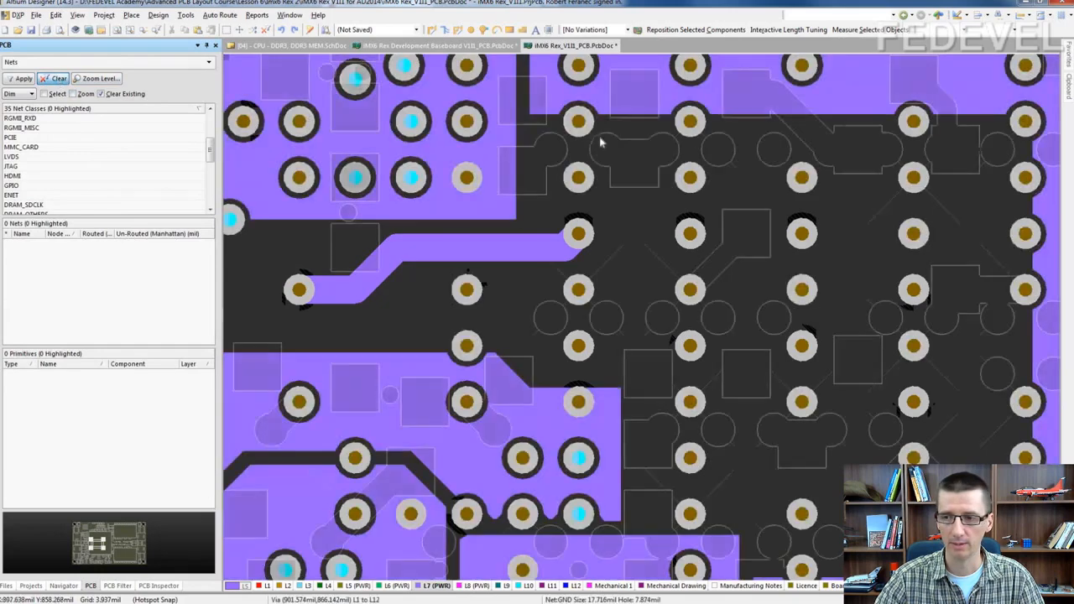
pyautogui.doubleClick(690, 228)
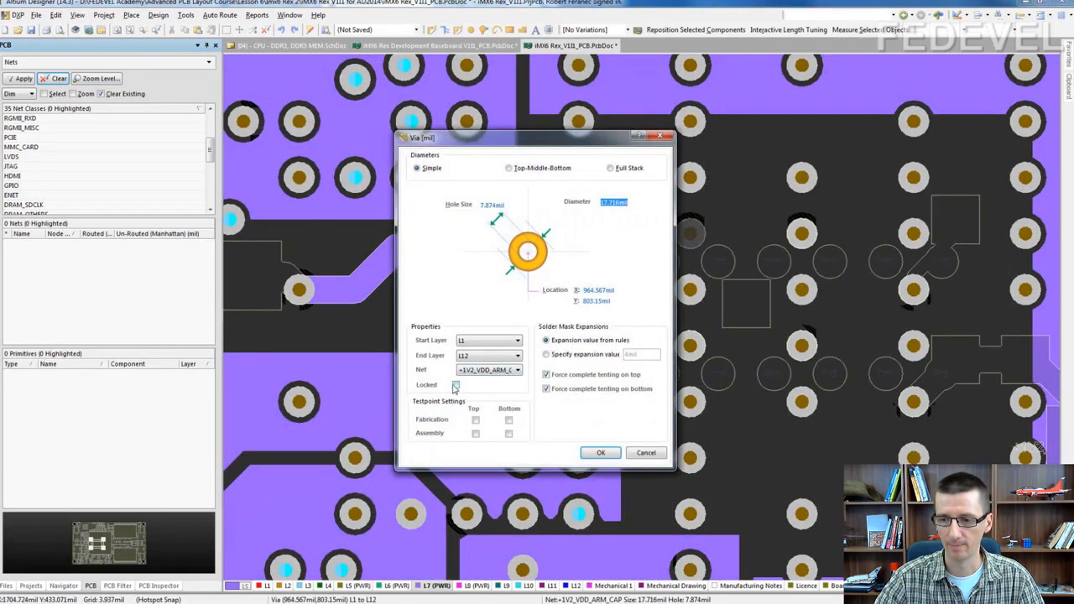
pyautogui.click(455, 386)
pyautogui.click(601, 452)
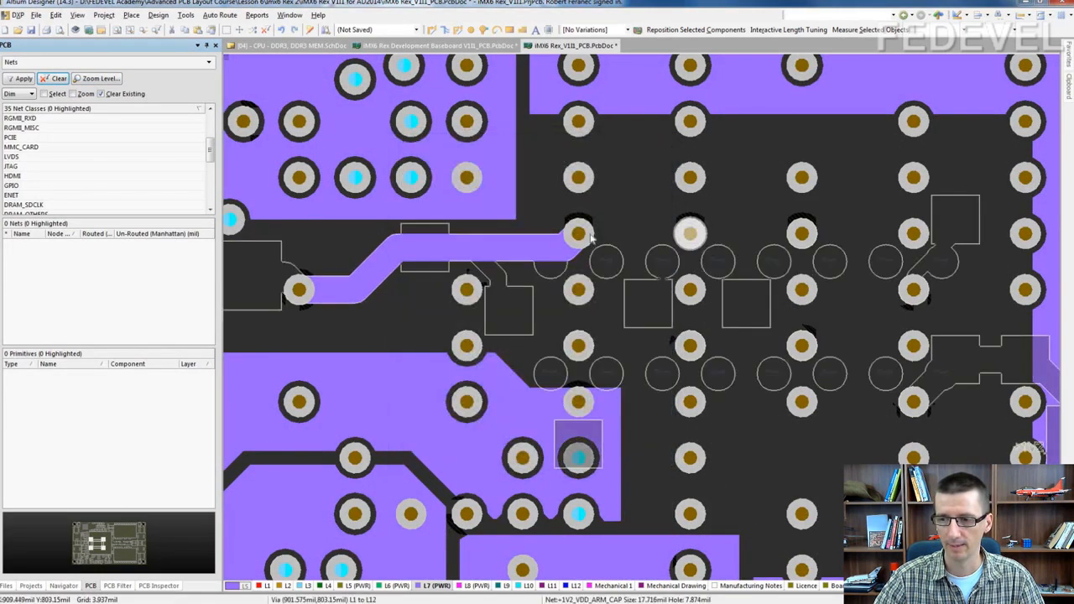
# Step: Highlight +1V2_VDD_ARM_CAP and route a 15.748 mil track on L7 (PWR) from the existing track's end via through the locked via to the third
pyautogui.keyDown('ctrl'); pyautogui.click(631, 250); pyautogui.keyUp('ctrl')
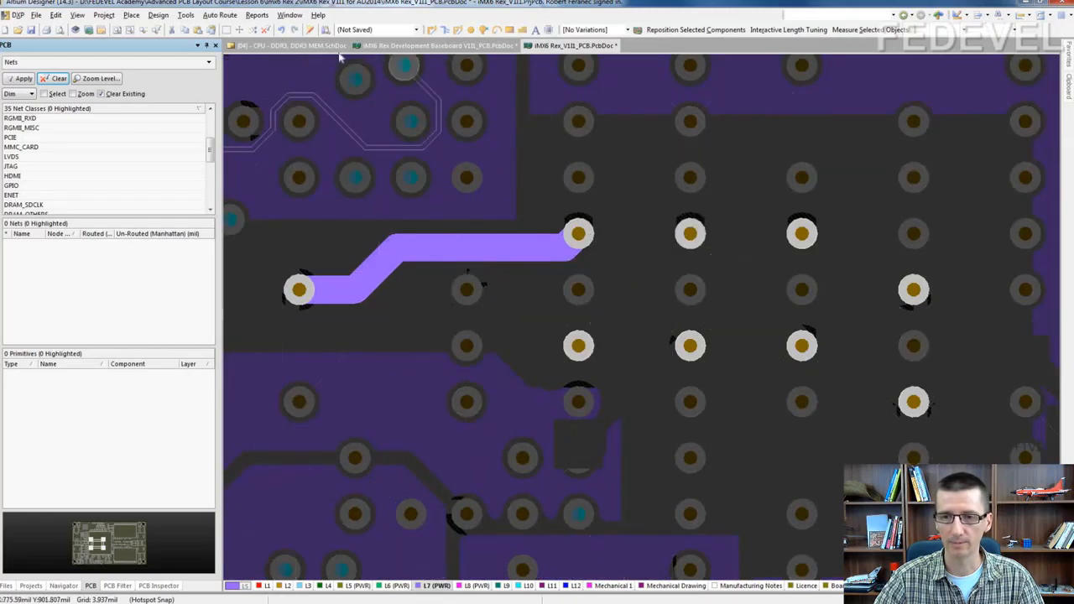
pyautogui.click(432, 29)
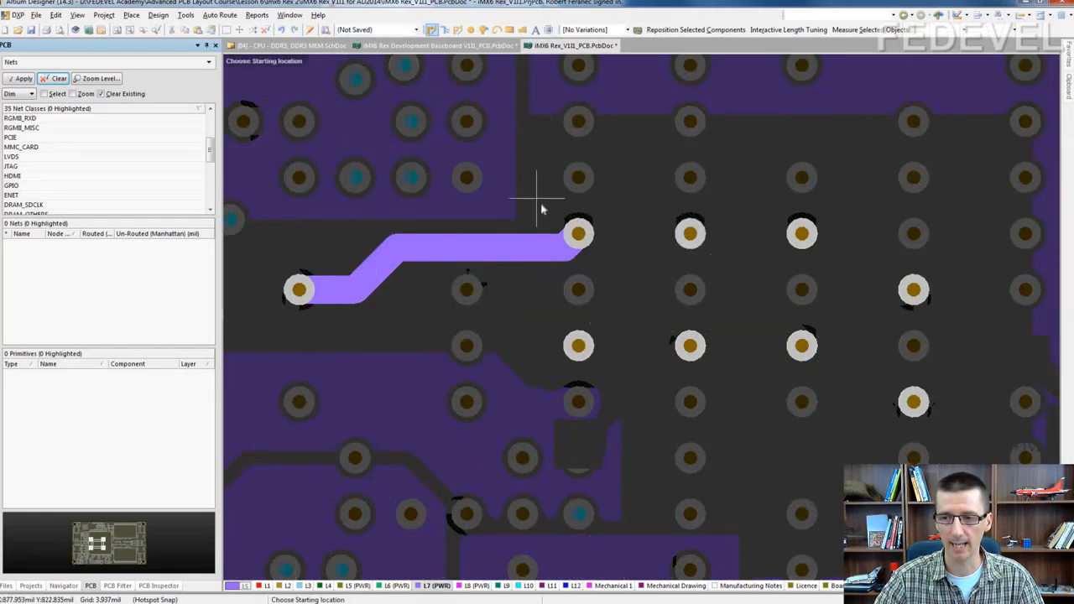
pyautogui.click(579, 233)
pyautogui.click(801, 233)
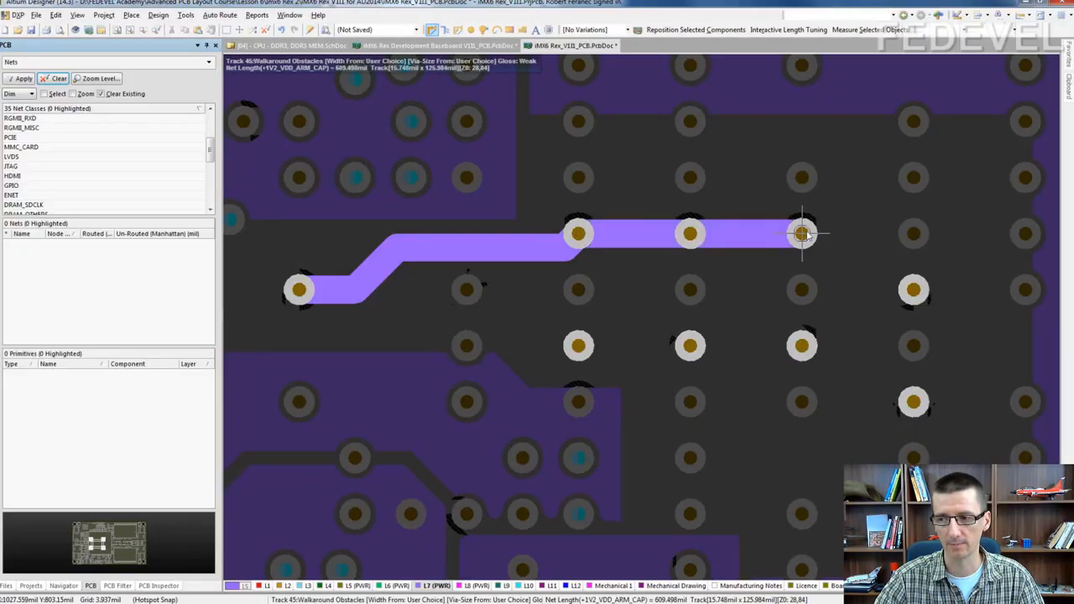
pyautogui.press('Escape')
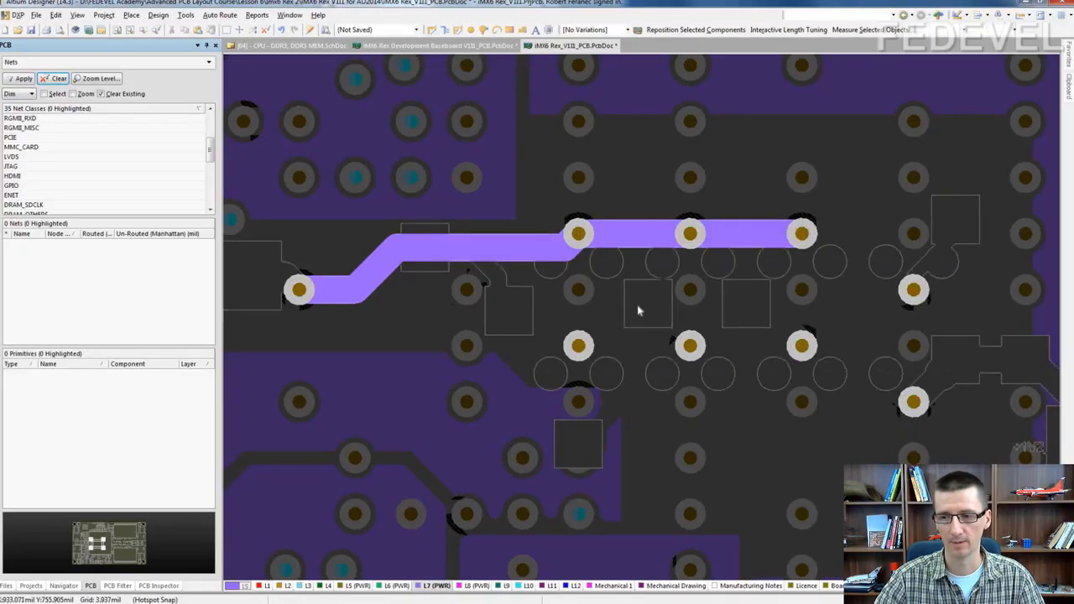
pyautogui.keyDown('ctrl'); pyautogui.scroll(-3, 636, 308); pyautogui.keyUp('ctrl')
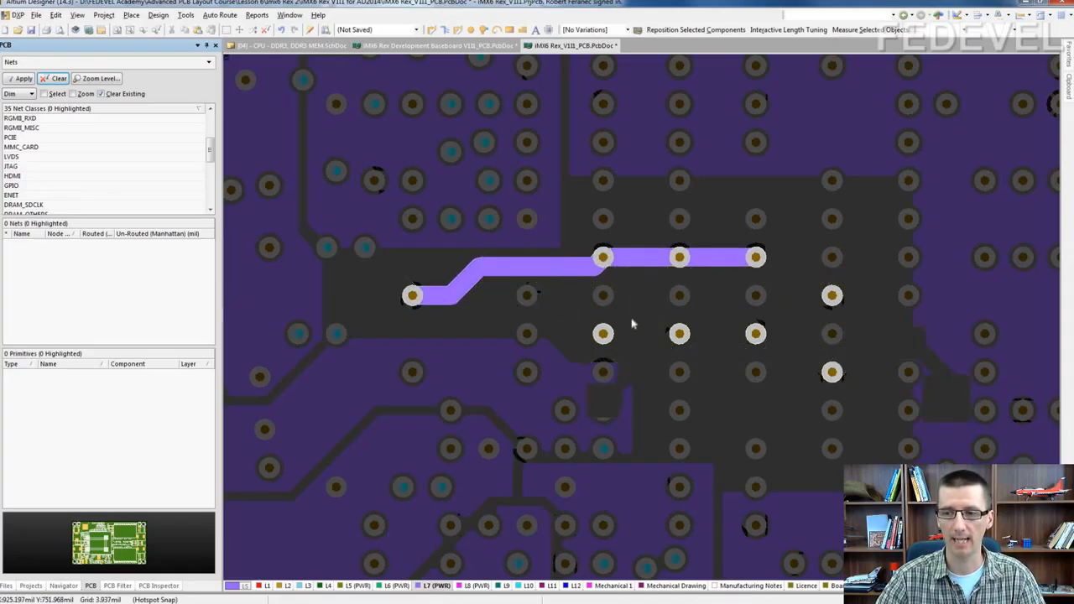
pyautogui.moveTo(596, 298); pyautogui.dragTo(603, 274, button='right')
pyautogui.keyDown('ctrl'); pyautogui.scroll(1, 569, 281); pyautogui.keyUp('ctrl')
pyautogui.keyDown('ctrl'); pyautogui.scroll(1, 569, 281); pyautogui.keyUp('ctrl')
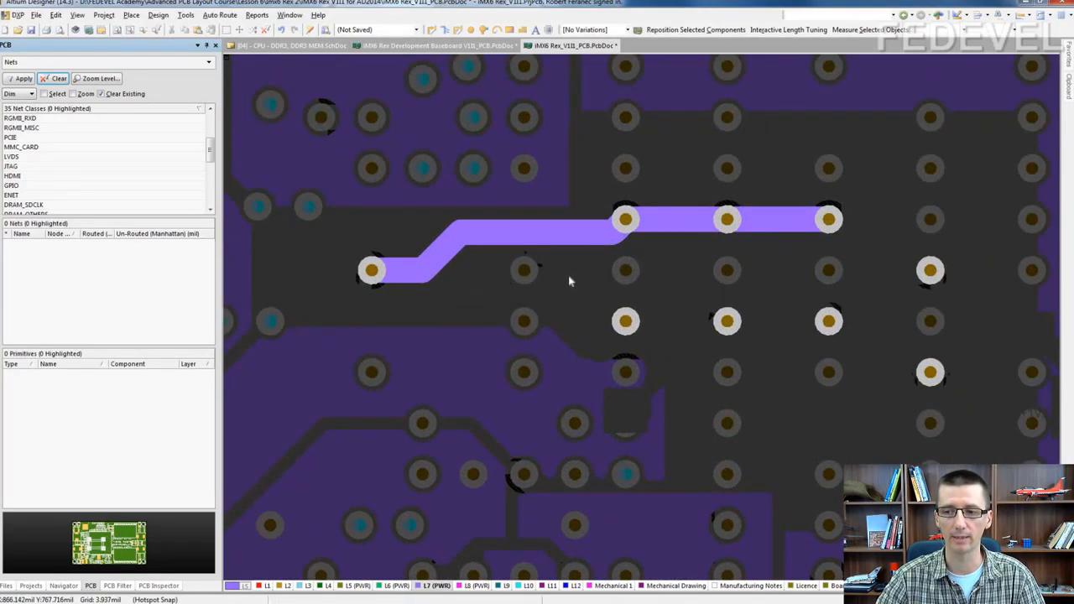